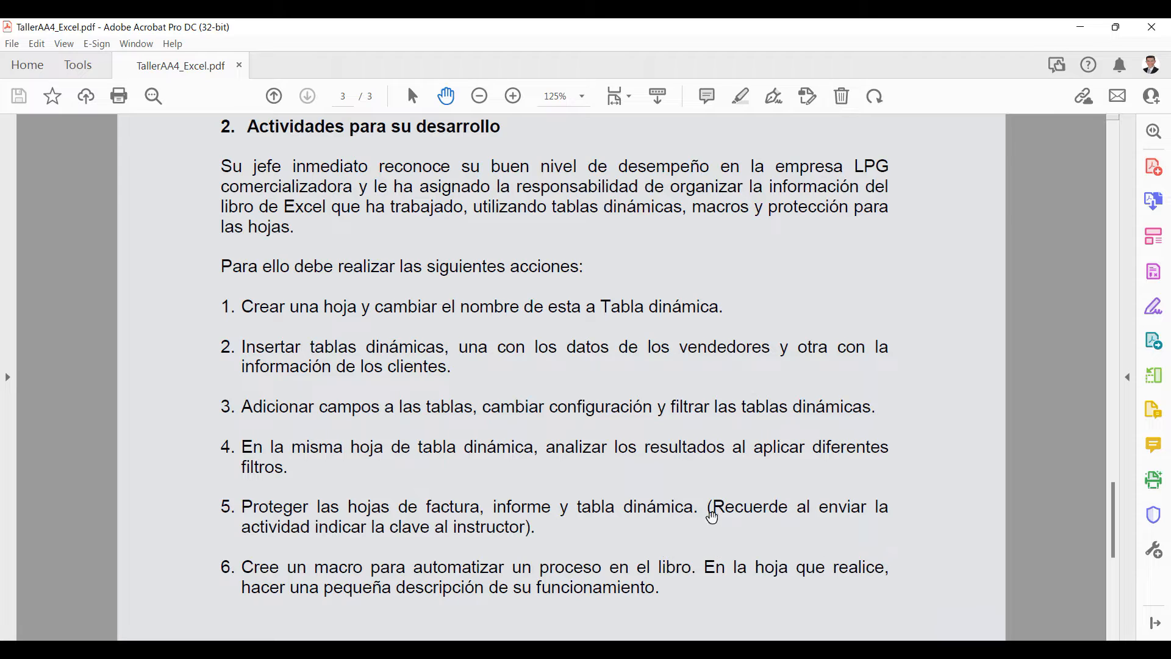
- Read through the numbered workshop activities on page 3 of the PDF
{"action": "scroll", "coordinate": [722, 506], "scroll_direction": "down", "scroll_amount": 2}
{"action": "scroll", "coordinate": [726, 501], "scroll_direction": "down", "scroll_amount": 5}
{"action": "scroll", "coordinate": [737, 496], "scroll_direction": "up", "scroll_amount": 8}
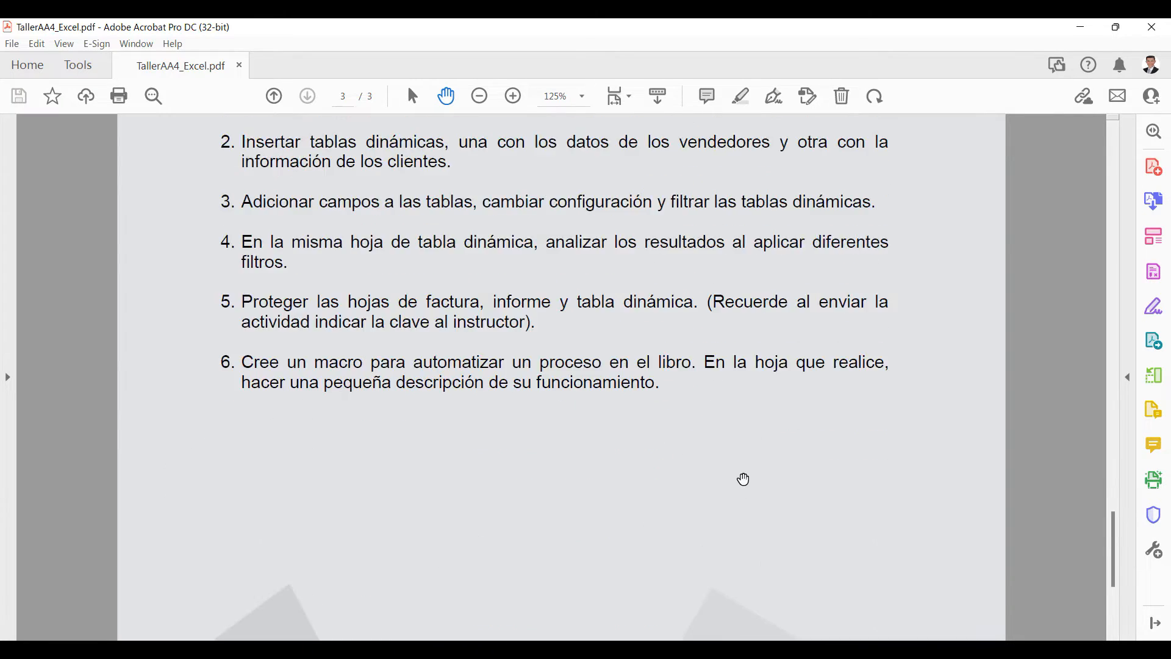
{"action": "scroll", "coordinate": [744, 474], "scroll_direction": "up", "scroll_amount": 3}
{"action": "scroll", "coordinate": [725, 469], "scroll_direction": "down", "scroll_amount": 8}
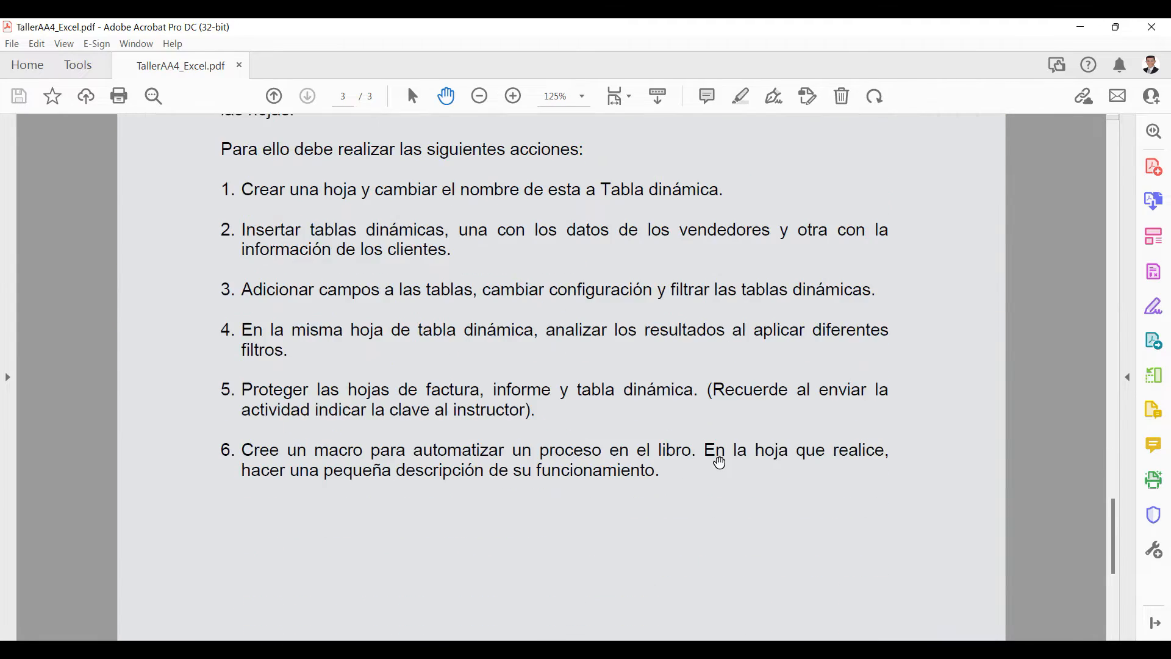
- Switch to the Excel workbook and review the Factura sheet and the sales reports on the Informe de Venta sheet
{"action": "key", "text": "alt+Tab"}
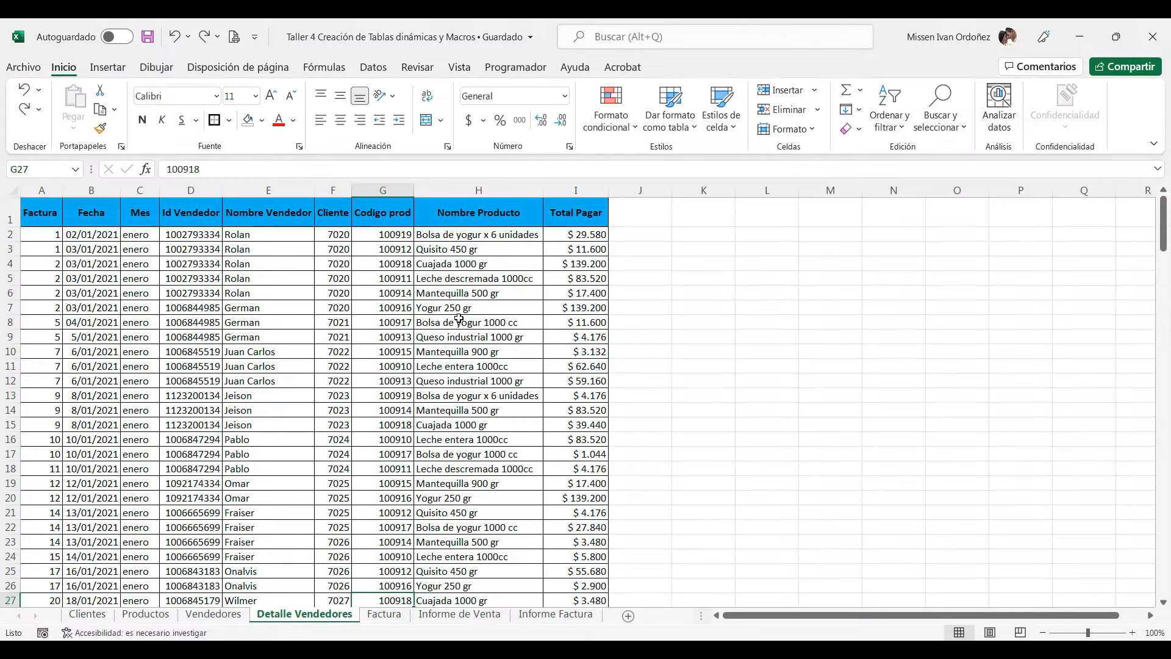
{"action": "left_click", "coordinate": [376, 399]}
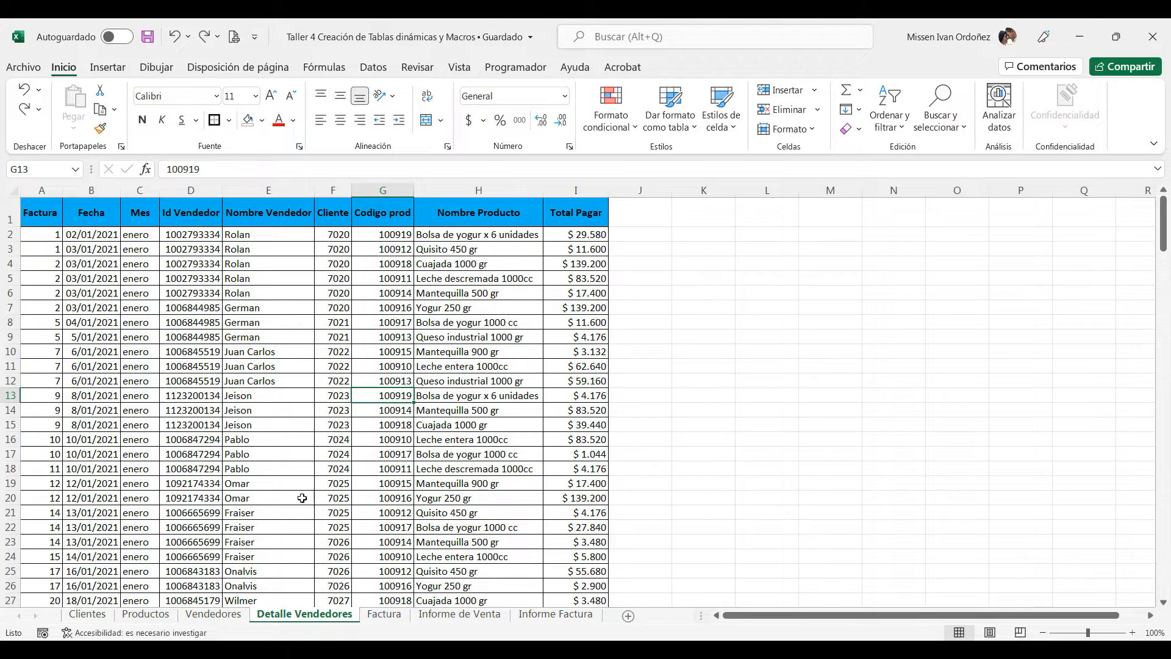
{"action": "left_click", "coordinate": [383, 615]}
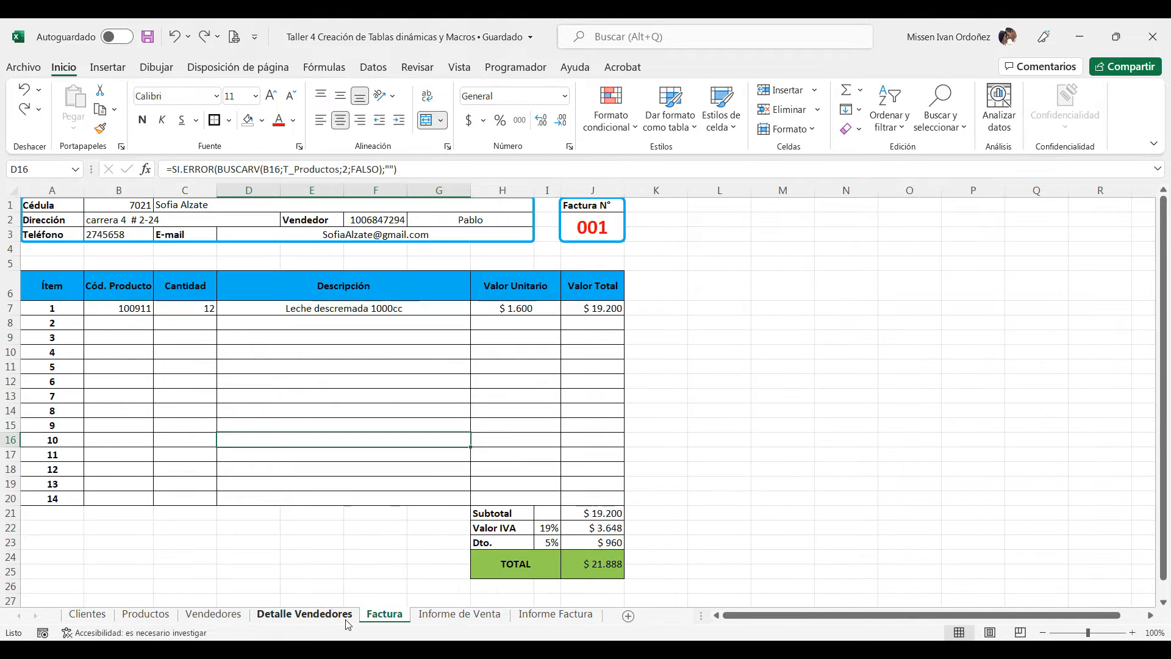
{"action": "left_click", "coordinate": [315, 615]}
{"action": "left_click", "coordinate": [458, 615]}
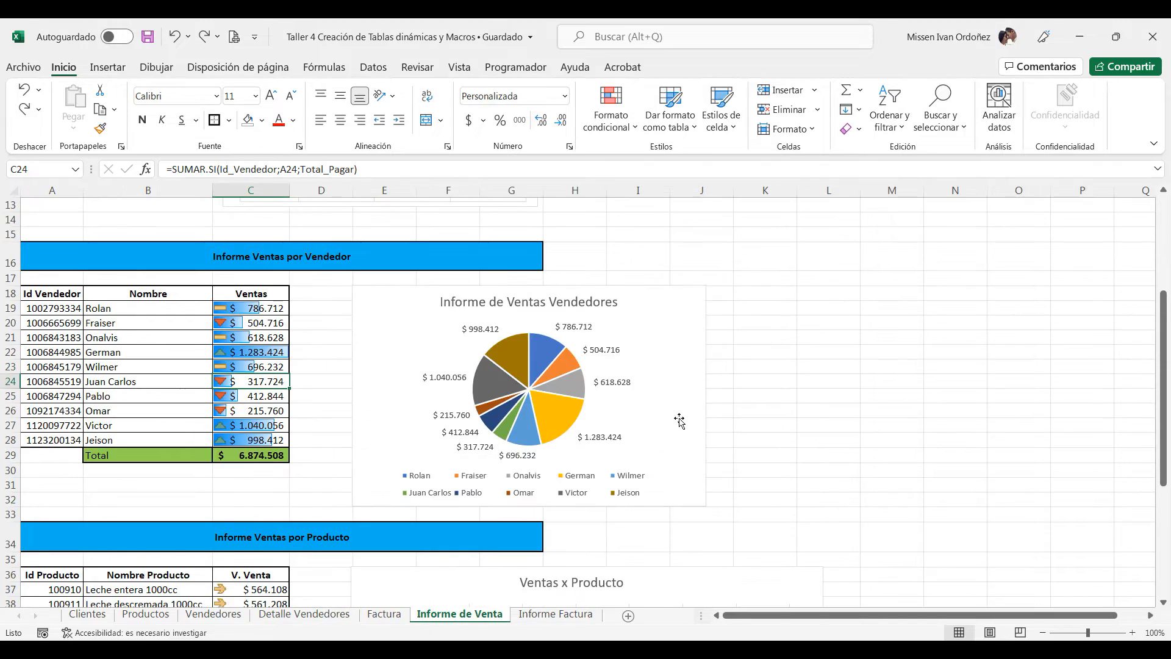
{"action": "scroll", "coordinate": [696, 405], "scroll_direction": "down", "scroll_amount": 1}
{"action": "scroll", "coordinate": [690, 408], "scroll_direction": "down", "scroll_amount": 5}
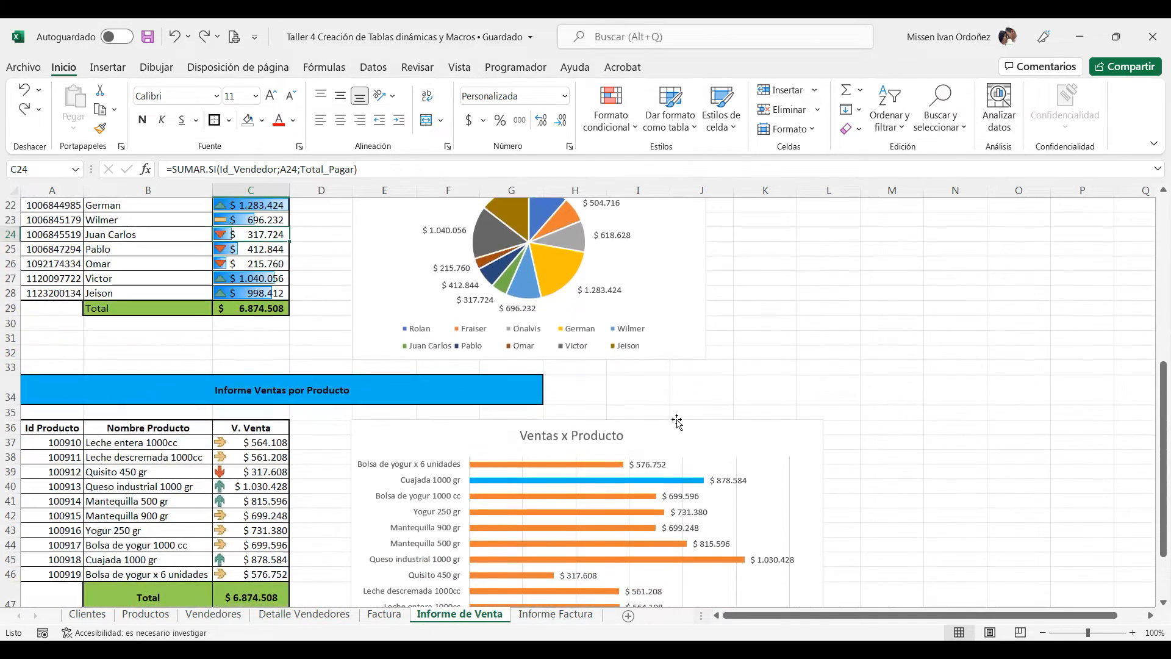
{"action": "scroll", "coordinate": [666, 427], "scroll_direction": "up", "scroll_amount": 10}
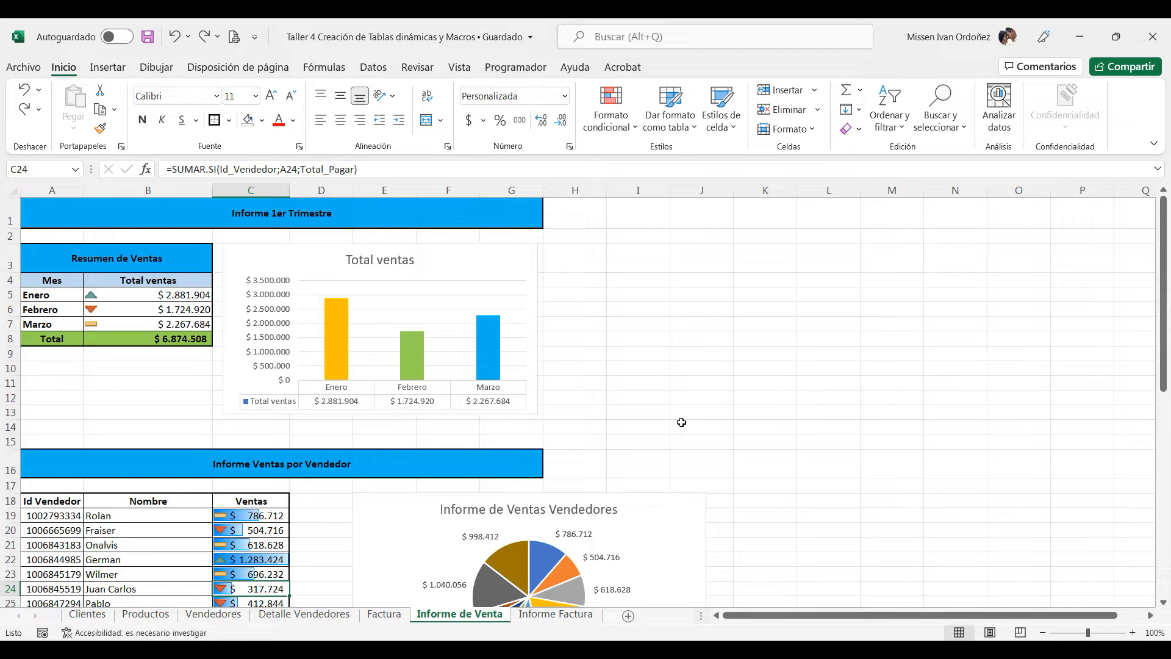
{"action": "scroll", "coordinate": [667, 405], "scroll_direction": "down", "scroll_amount": 3}
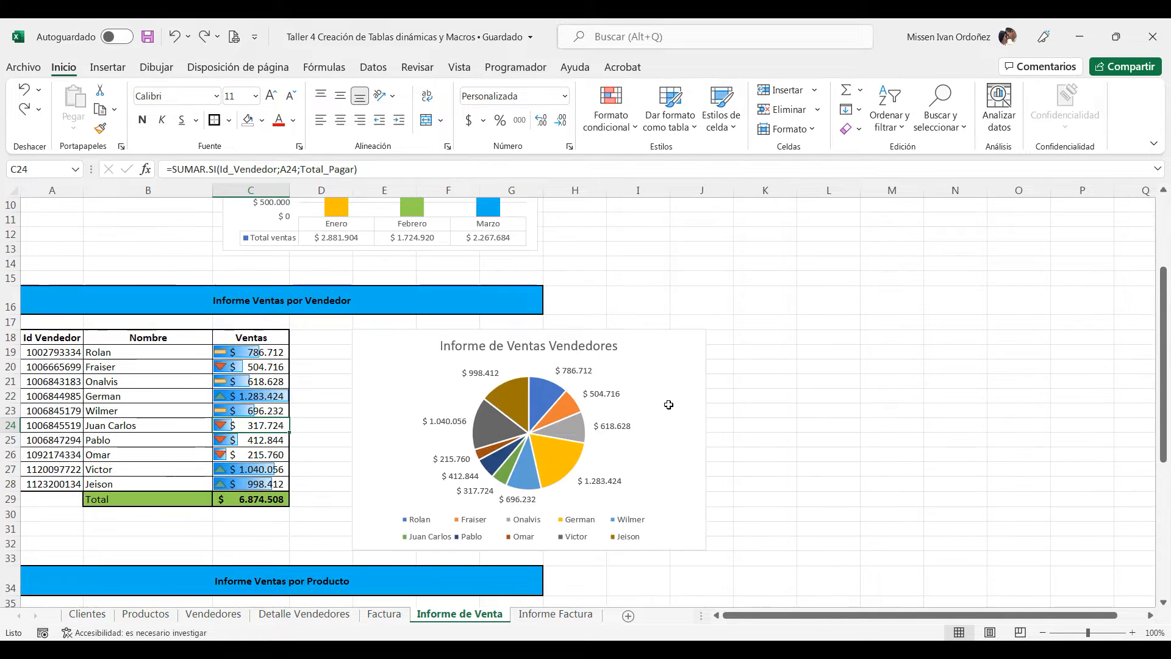
- Insert an empty column before Codigo prod on the Detalle Vendedores sheet
{"action": "left_click", "coordinate": [310, 619]}
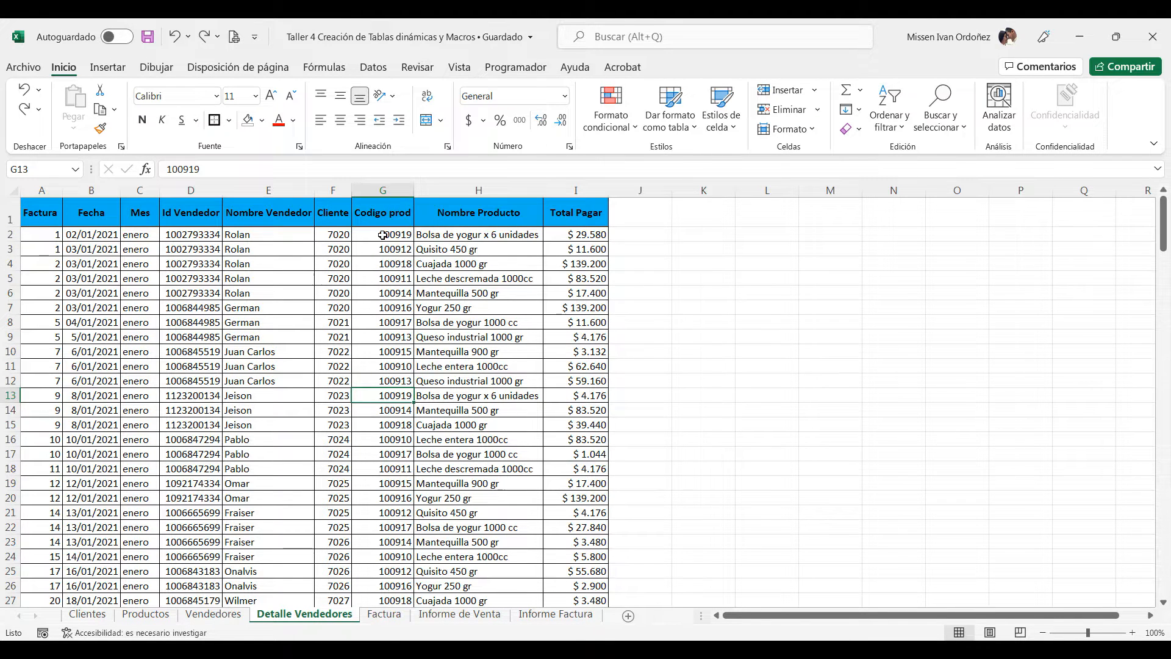
{"action": "left_click", "coordinate": [335, 200]}
{"action": "key", "text": "ctrl+shift+Down"}
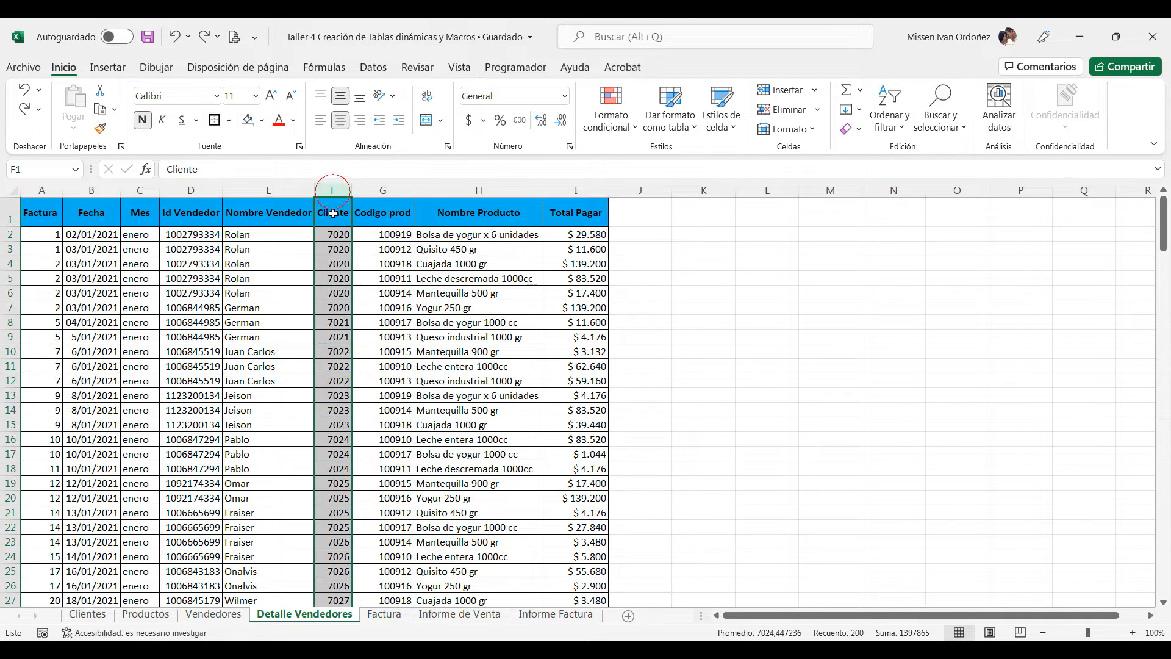
{"action": "left_click", "coordinate": [373, 191]}
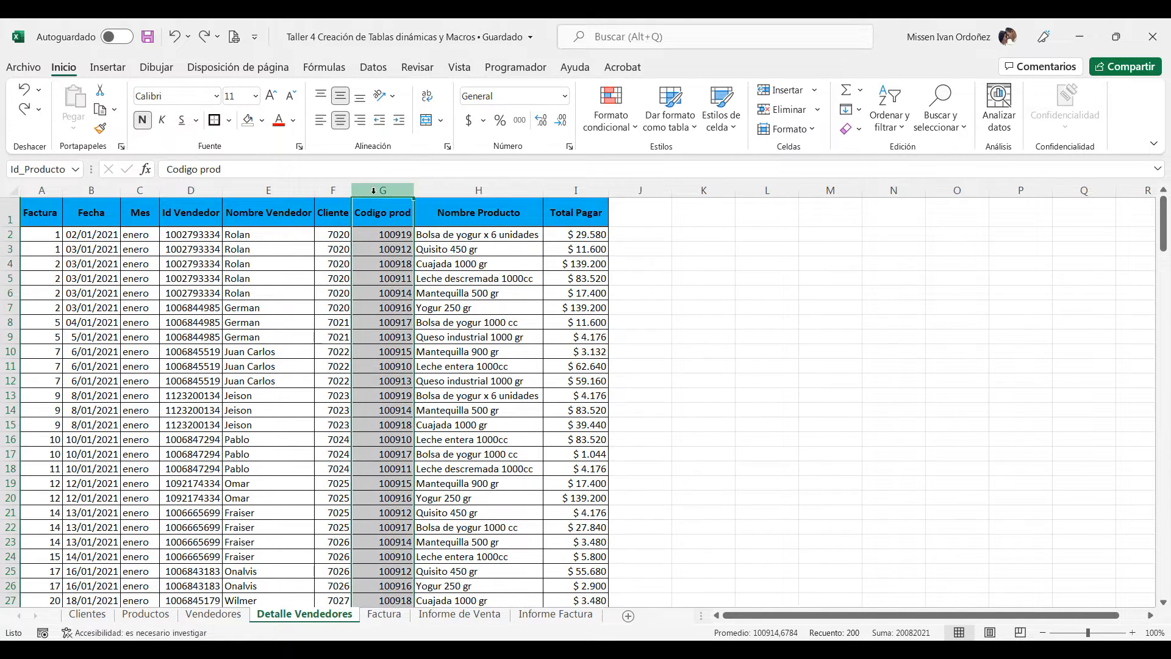
{"action": "right_click", "coordinate": [375, 196]}
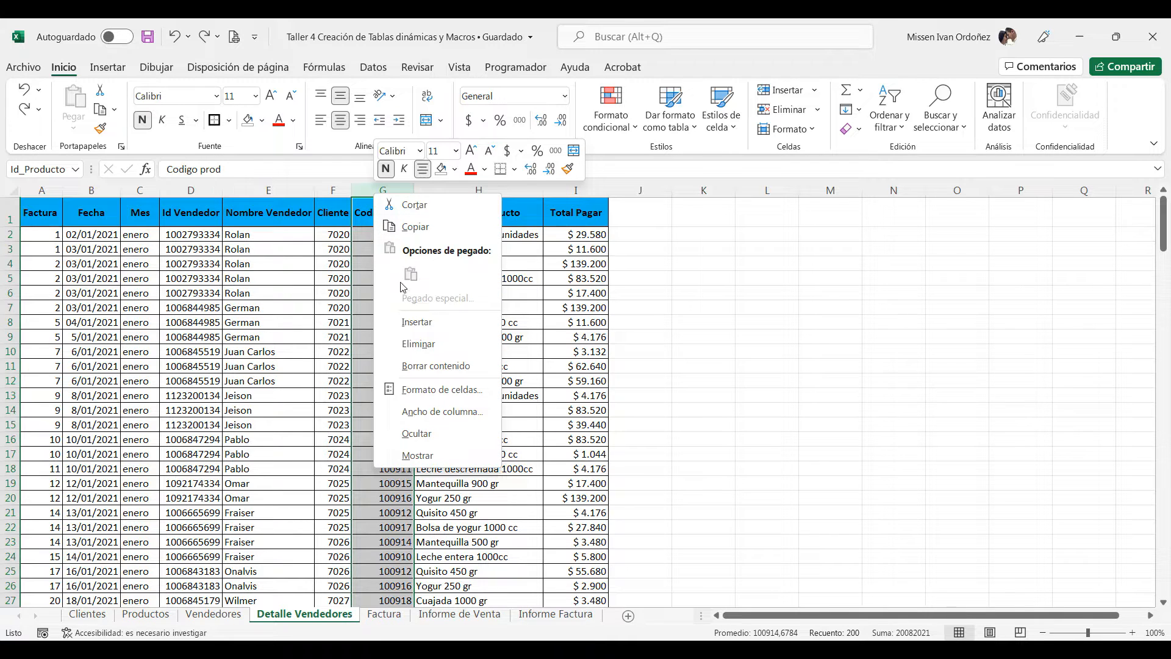
{"action": "left_click", "coordinate": [405, 321]}
- Enter the header Nombre in G1 and widen column G to fit customer names
{"action": "left_click", "coordinate": [366, 216]}
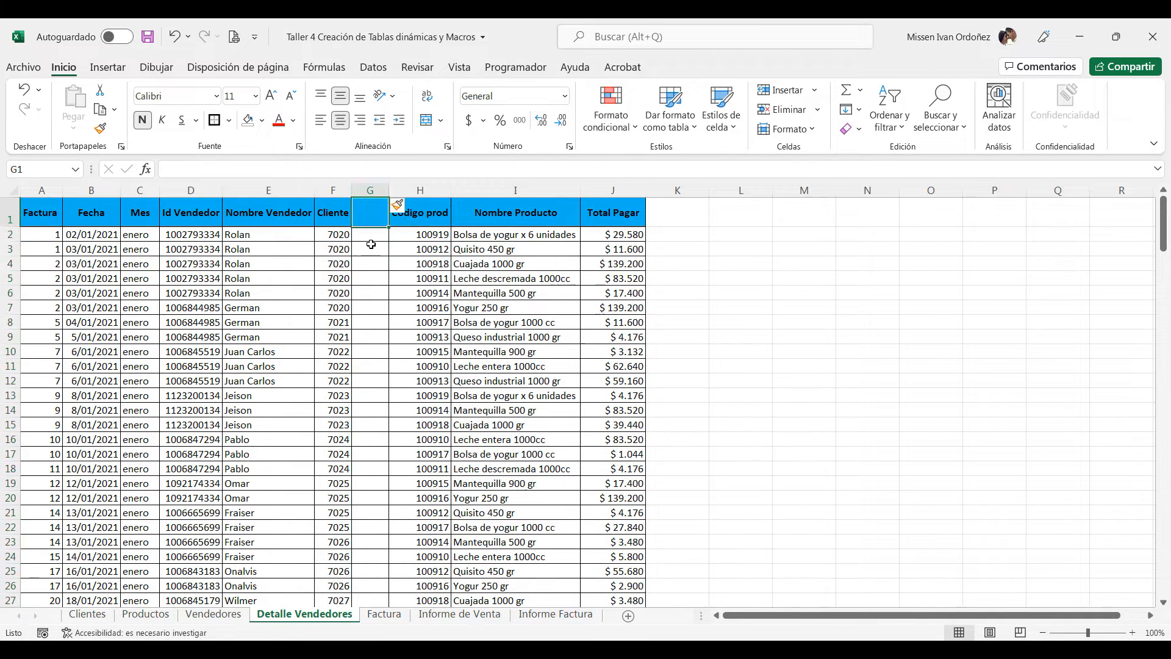
{"action": "type", "text": "Nombre"}
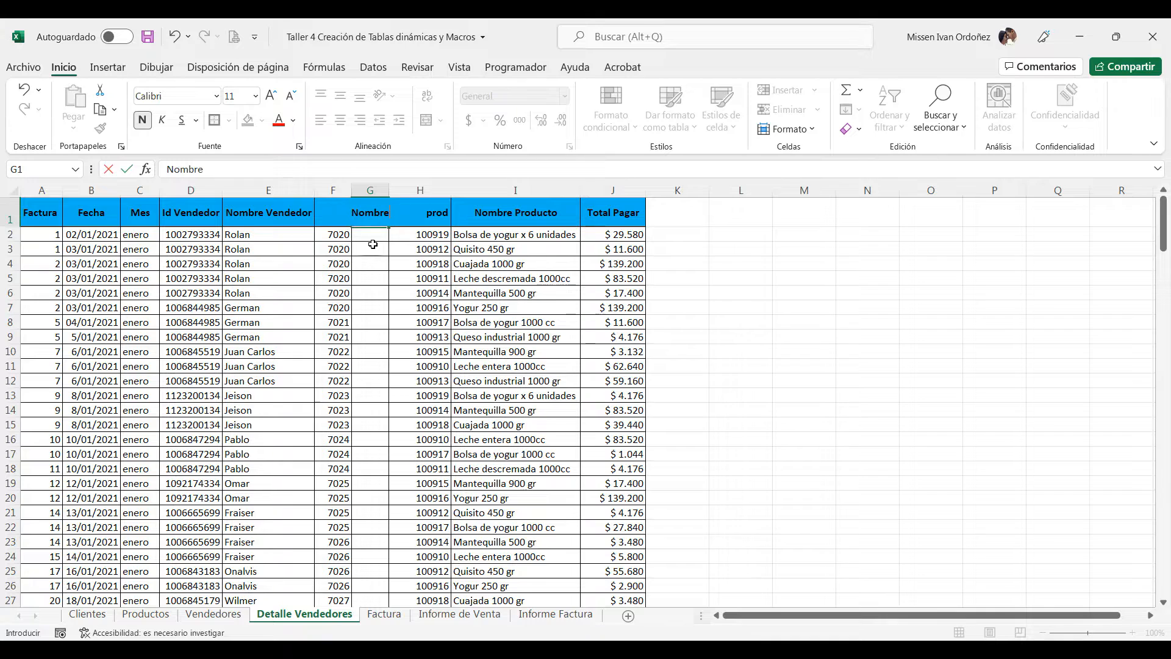
{"action": "left_click", "coordinate": [374, 245]}
{"action": "double_click", "coordinate": [389, 193]}
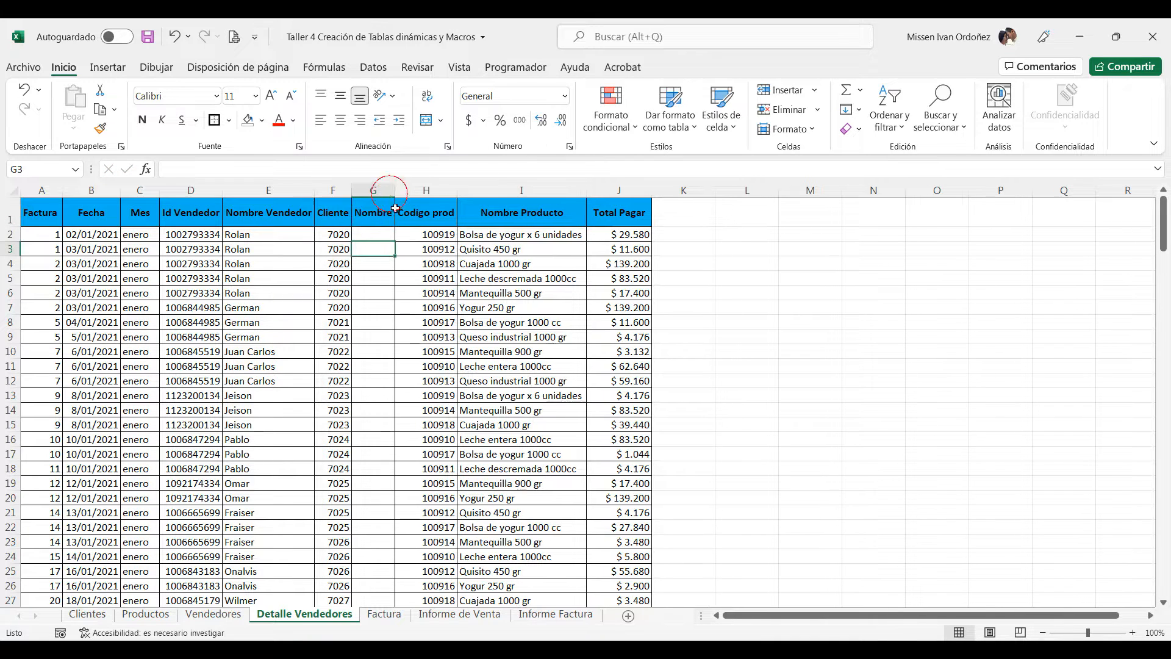
{"action": "left_click_drag", "start_coordinate": [395, 190], "coordinate": [460, 186]}
- Enter the formula =BUSCARV(F2;T_Clientes;2;FALSO) in G2 to look up the customer's name
{"action": "left_click", "coordinate": [362, 237]}
{"action": "left_click", "coordinate": [340, 236]}
{"action": "left_click", "coordinate": [392, 237]}
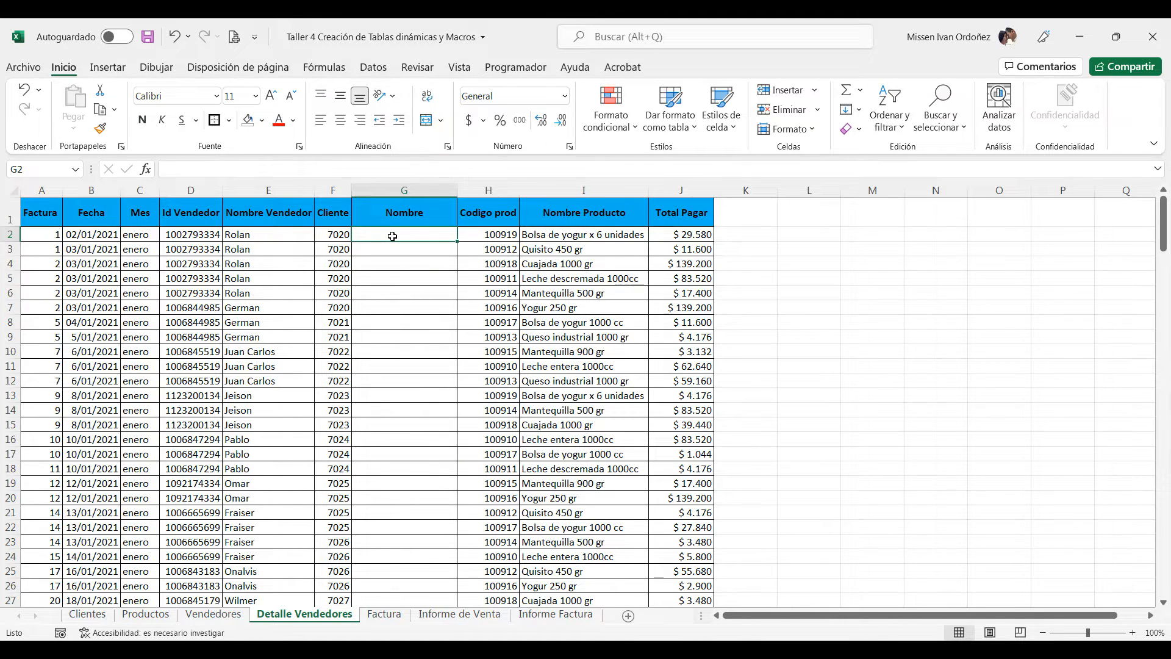
{"action": "type", "text": "=bus"}
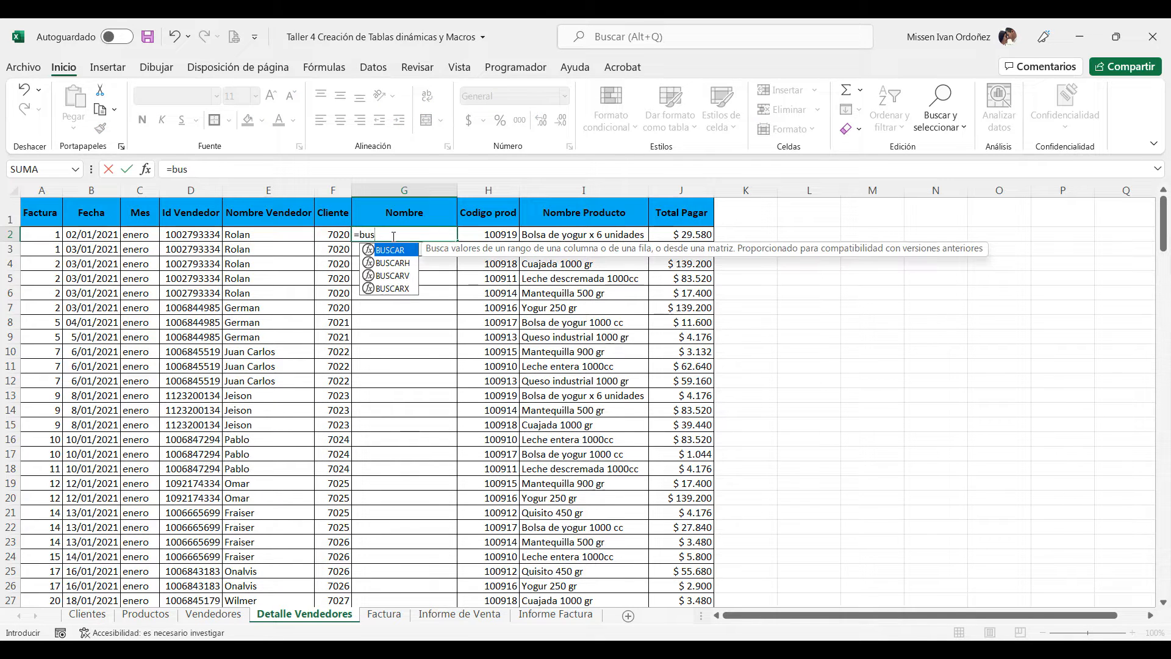
{"action": "double_click", "coordinate": [390, 275]}
{"action": "left_click", "coordinate": [336, 236]}
{"action": "type", "text": ";"}
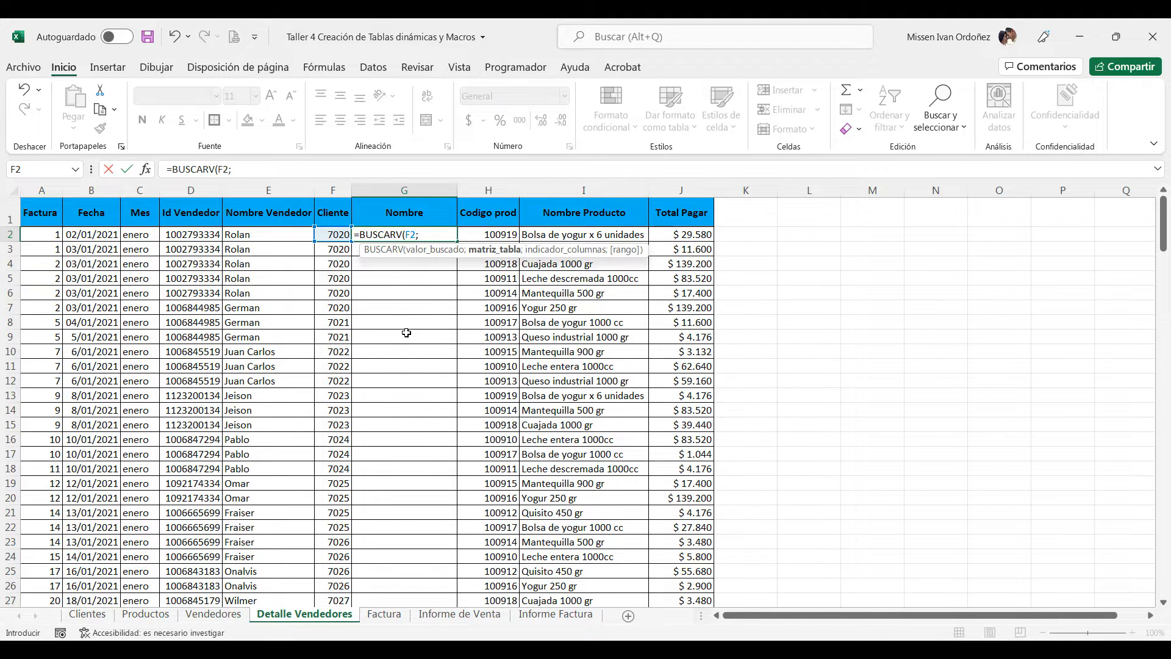
{"action": "type", "text": "t"}
{"action": "double_click", "coordinate": [452, 273]}
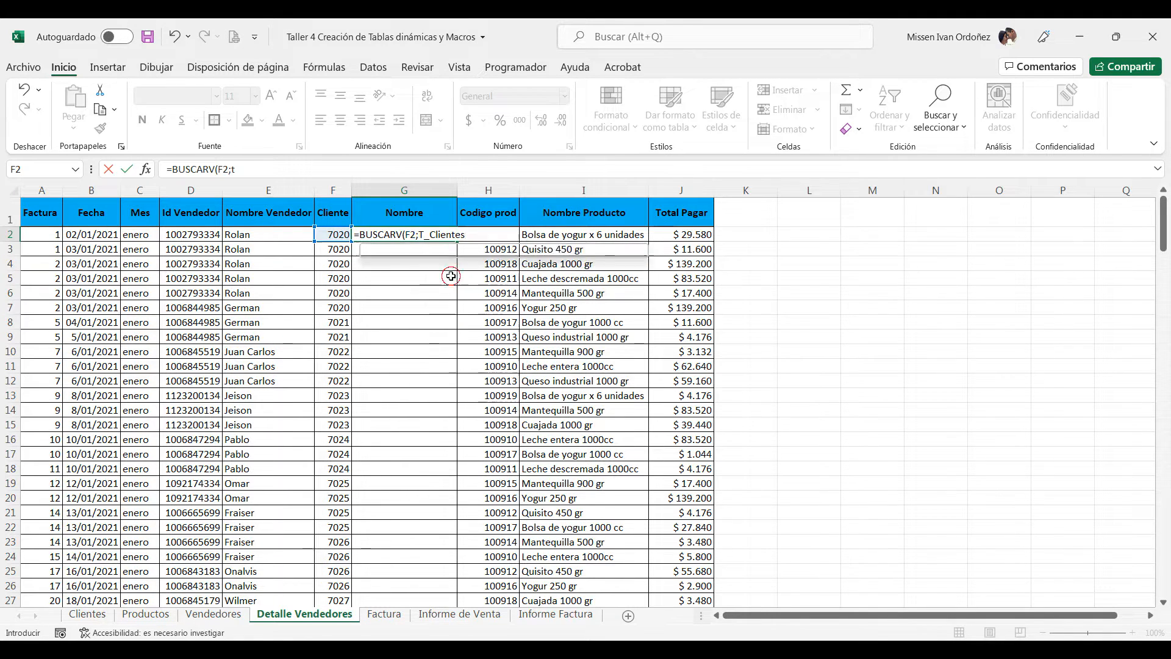
{"action": "type", "text": ";"}
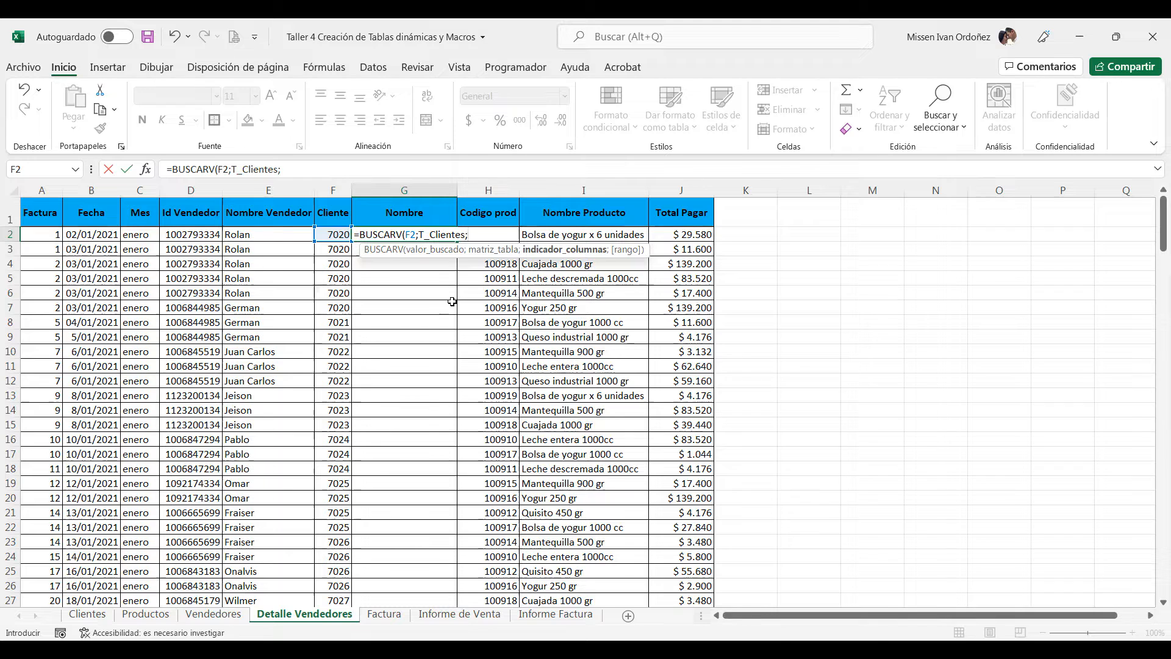
{"action": "type", "text": "2;"}
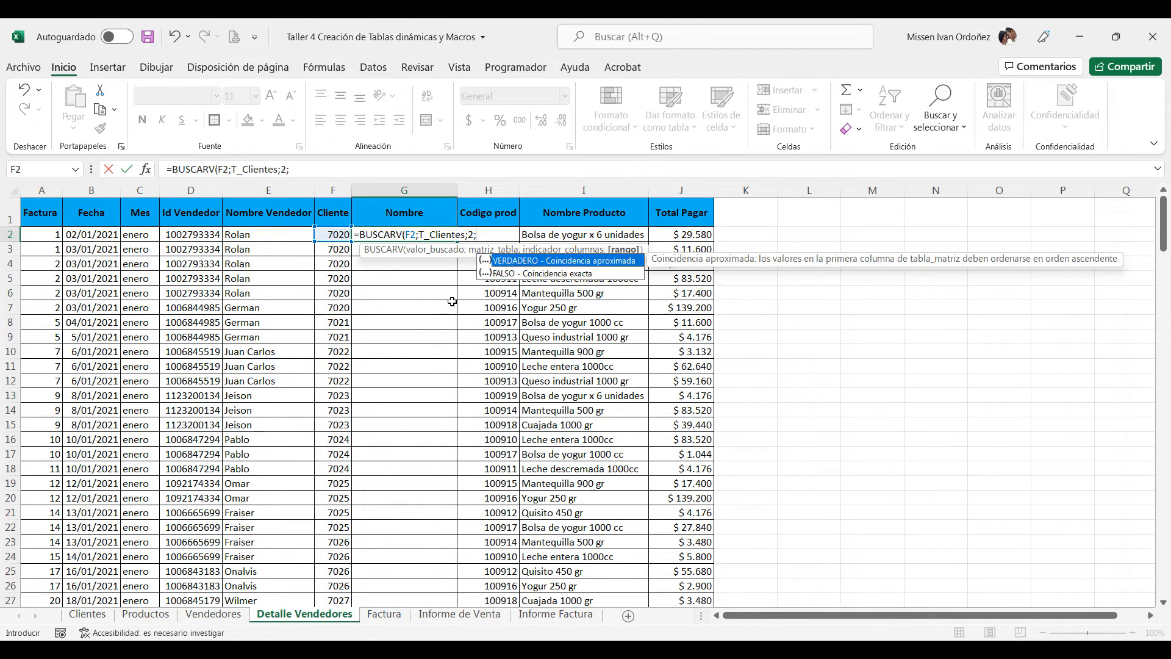
{"action": "left_click", "coordinate": [472, 235]}
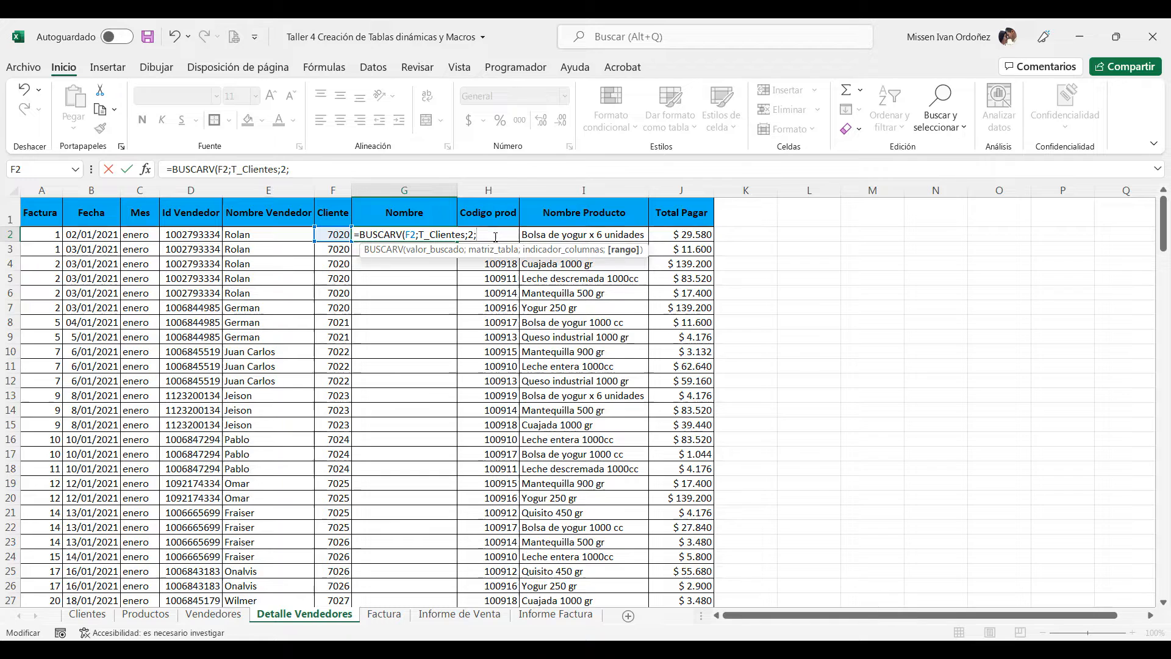
{"action": "type", "text": "f"}
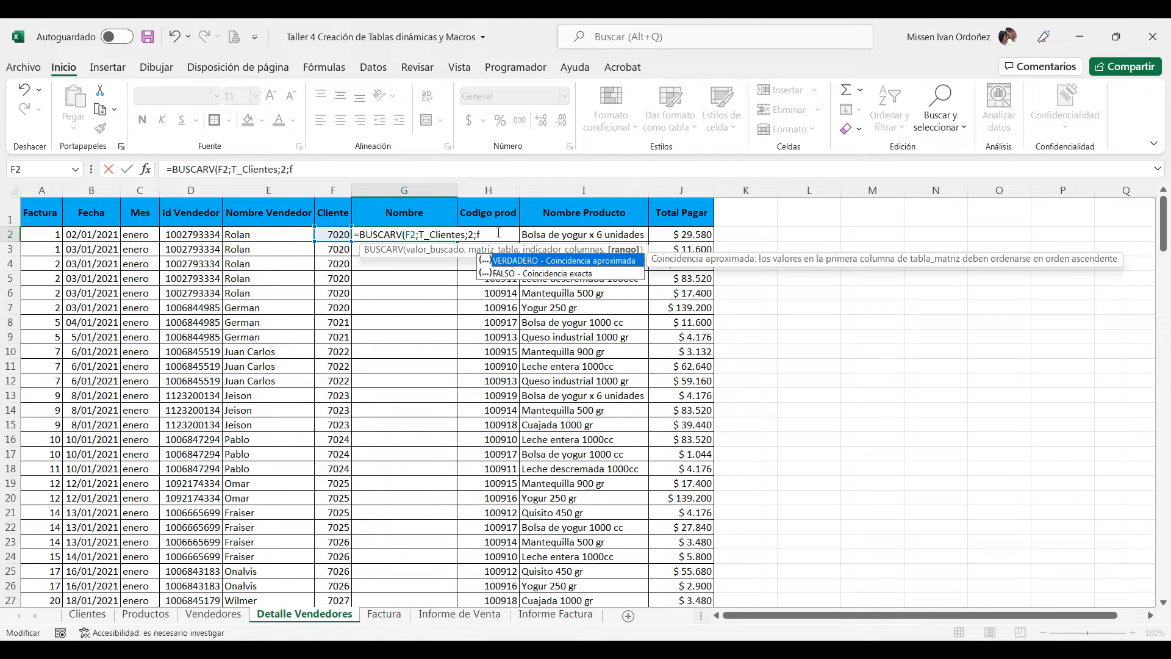
{"action": "double_click", "coordinate": [503, 274]}
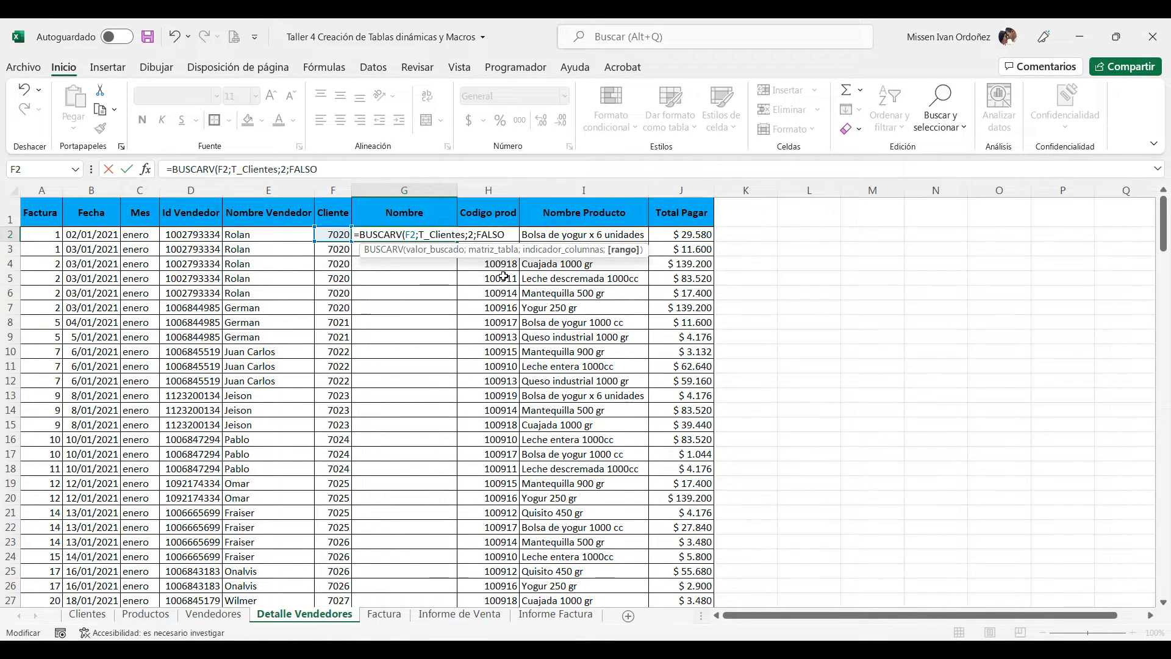
{"action": "type", "text": ")"}
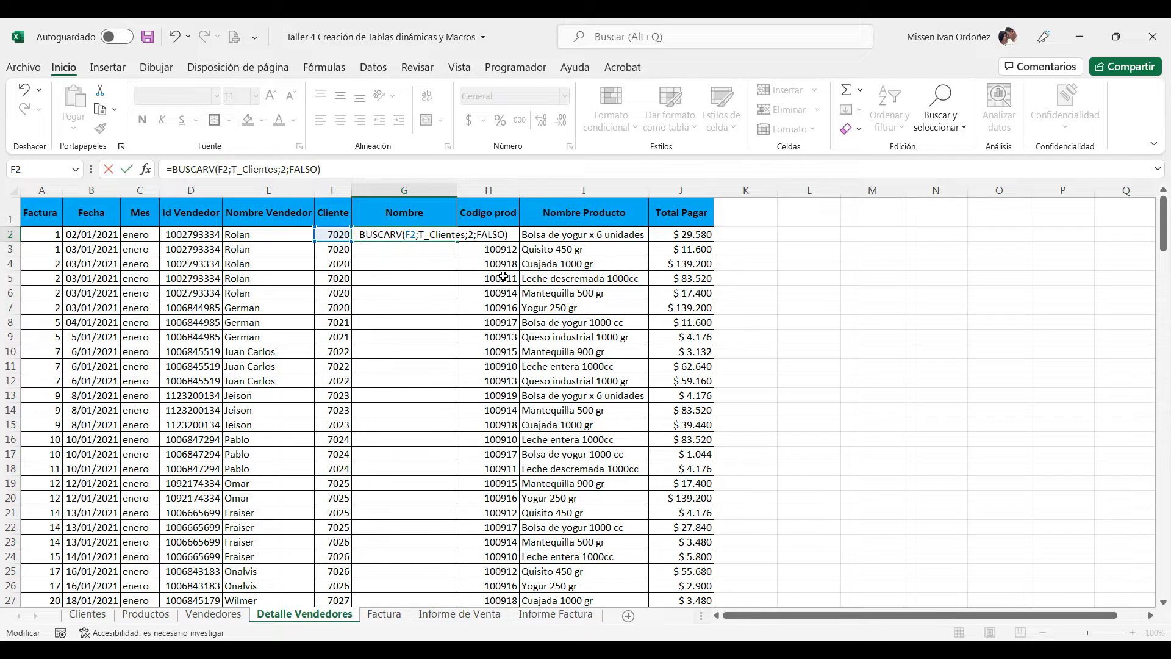
{"action": "key", "text": "Return"}
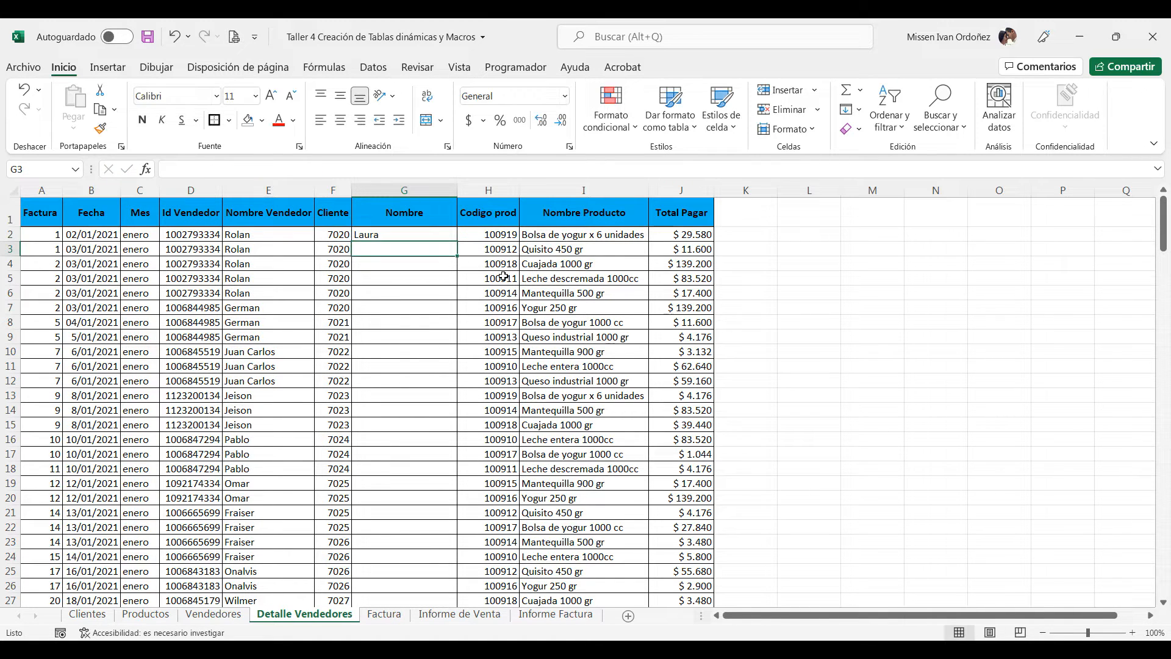
- Fill the lookup formula from G2 down to row 200 and check the resulting Nombre column
{"action": "left_click", "coordinate": [430, 234]}
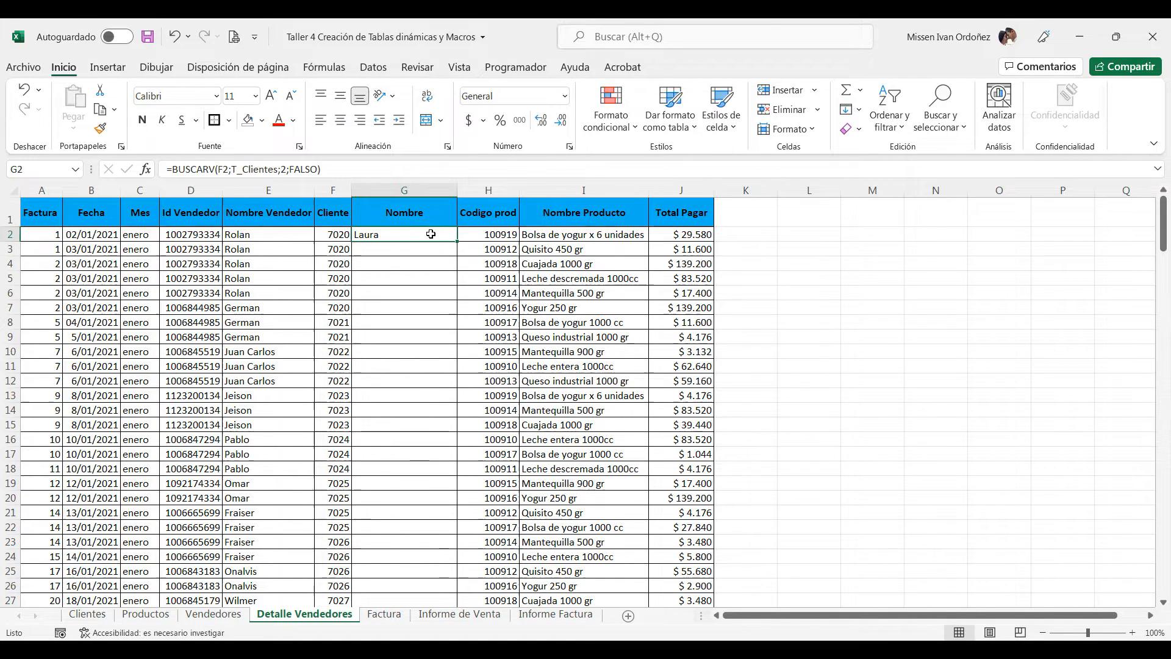
{"action": "left_click_drag", "start_coordinate": [456, 242], "coordinate": [433, 578]}
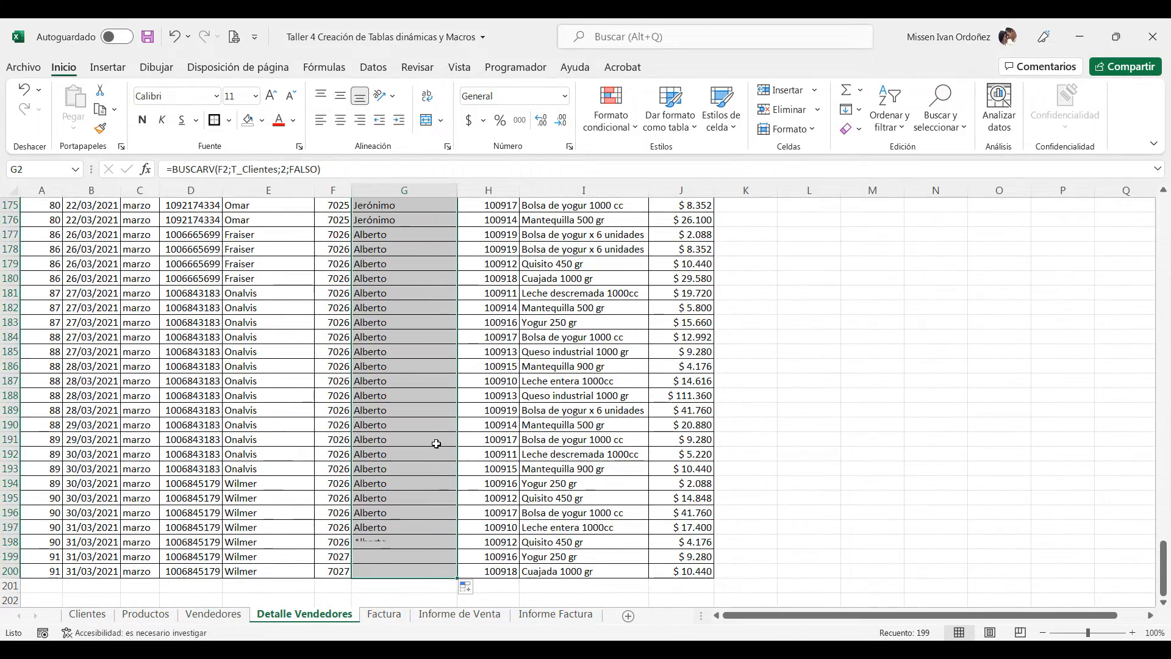
{"action": "scroll", "coordinate": [433, 365], "scroll_direction": "up", "scroll_amount": 19}
{"action": "scroll", "coordinate": [433, 365], "scroll_direction": "up", "scroll_amount": 20}
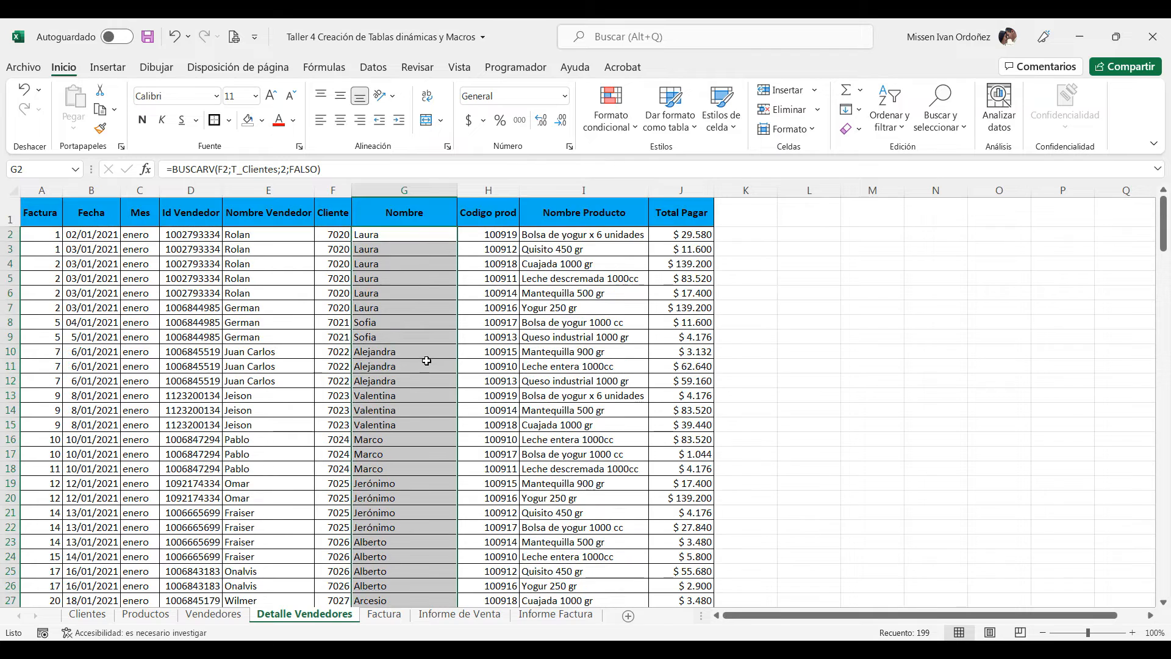
{"action": "left_click", "coordinate": [412, 235]}
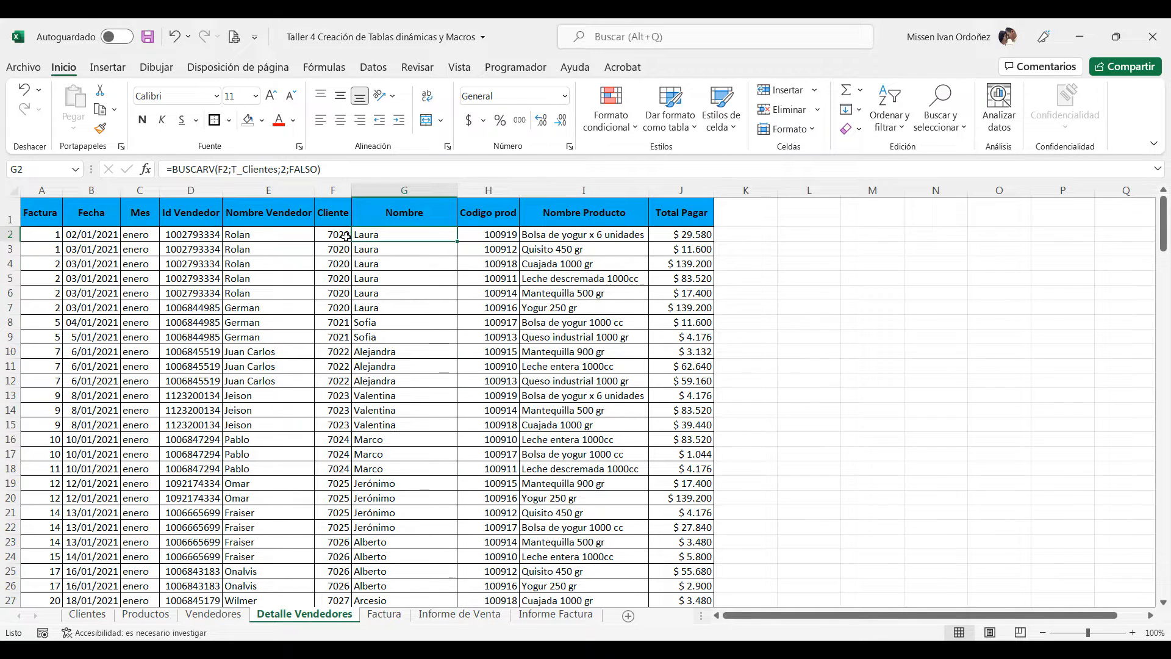
{"action": "left_click", "coordinate": [454, 311]}
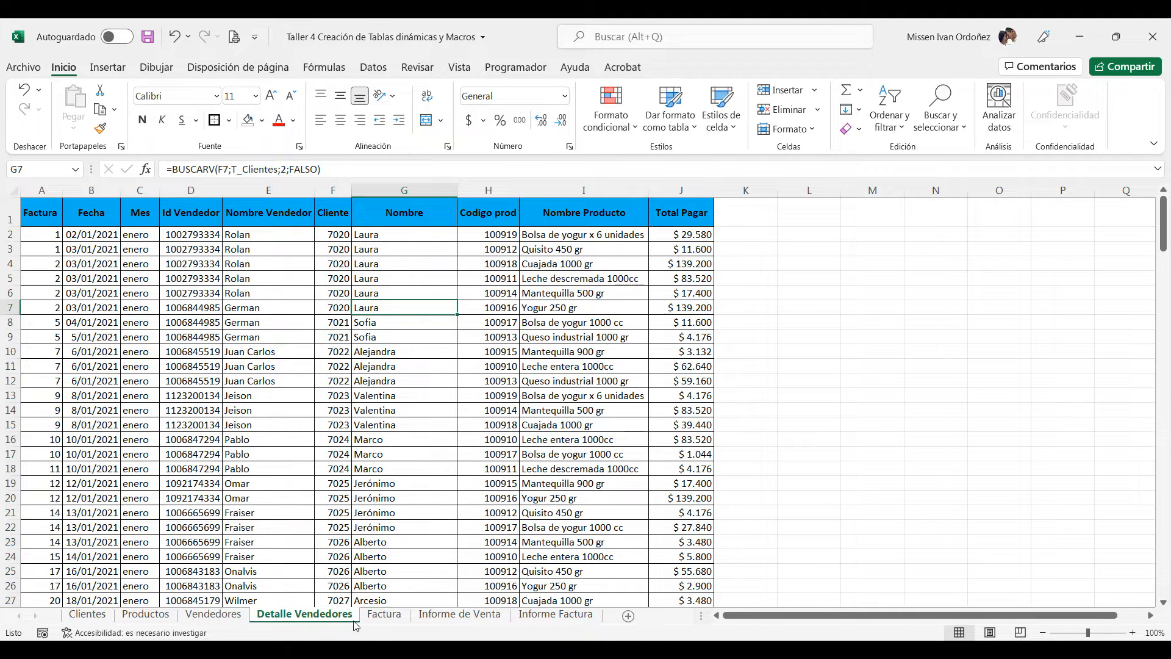
- Add a new sheet after Detalle Vendedores and rename it Tabla Dinámica
{"action": "left_click", "coordinate": [627, 615]}
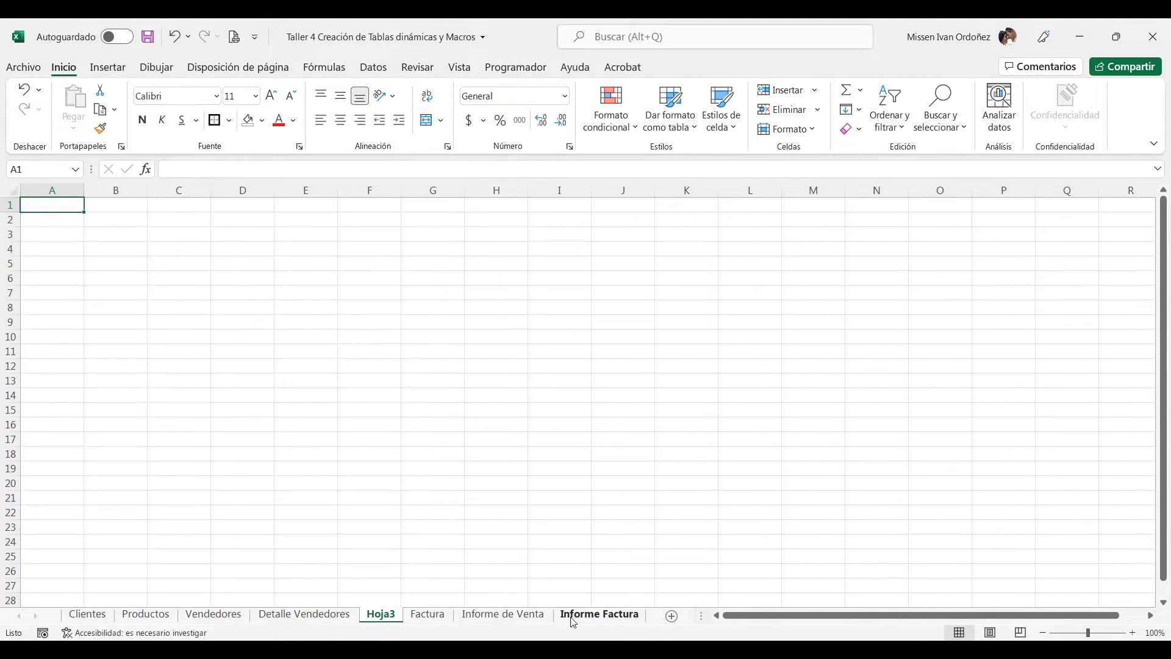
{"action": "left_click", "coordinate": [324, 616]}
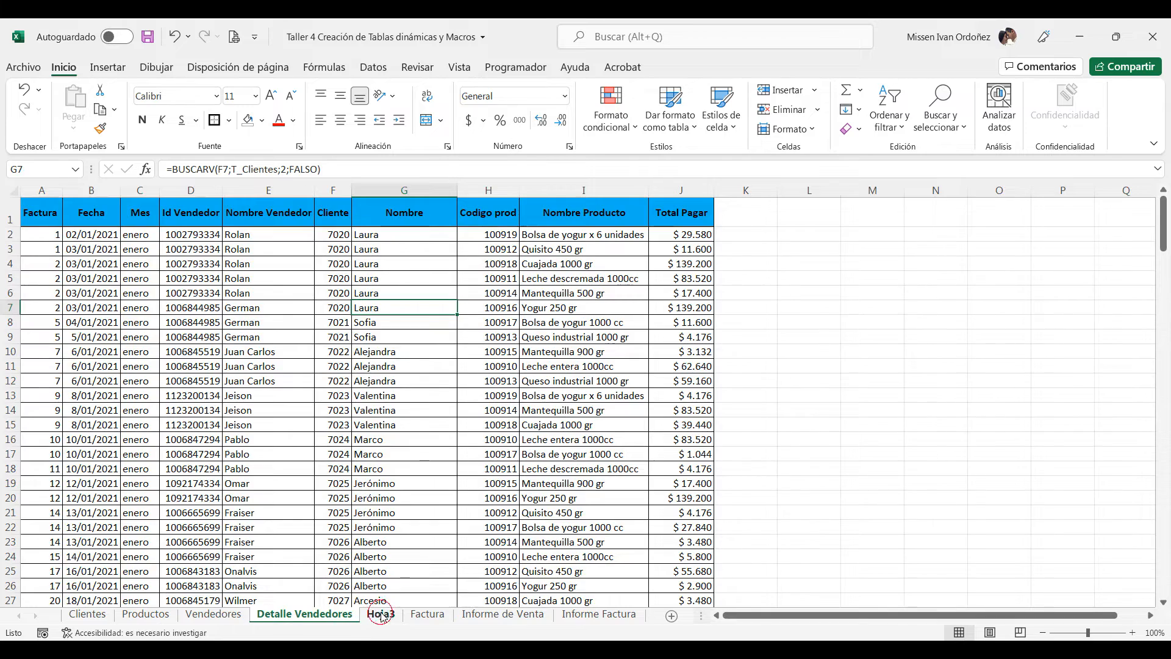
{"action": "left_click", "coordinate": [378, 616]}
{"action": "double_click", "coordinate": [380, 616]}
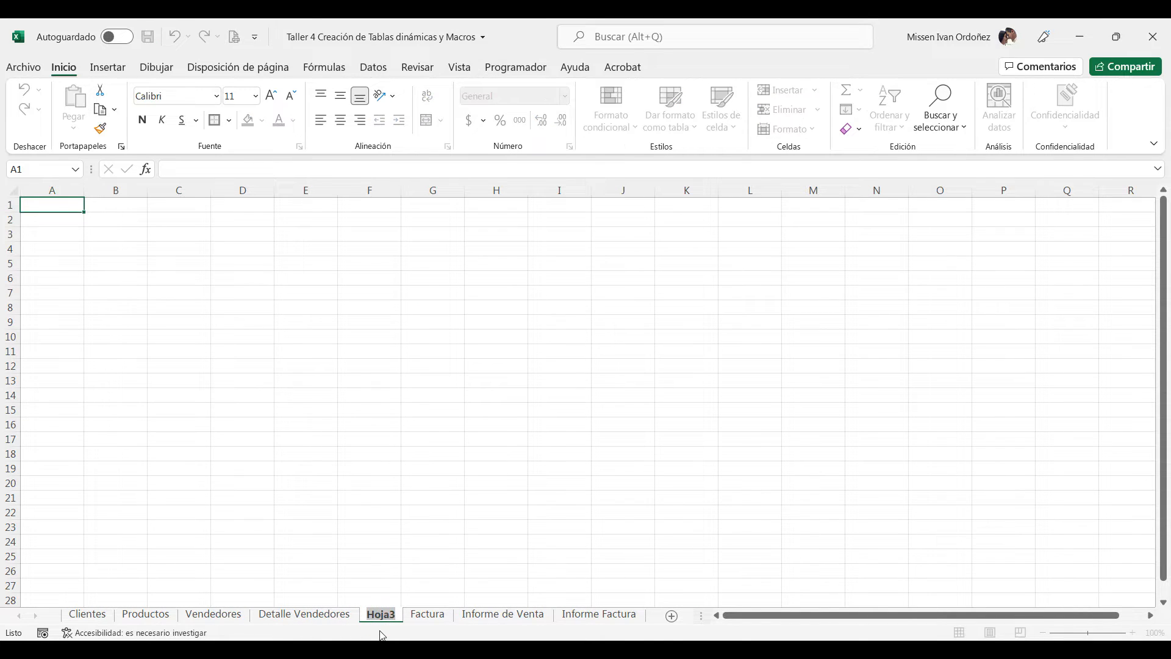
{"action": "type", "text": "Ta"}
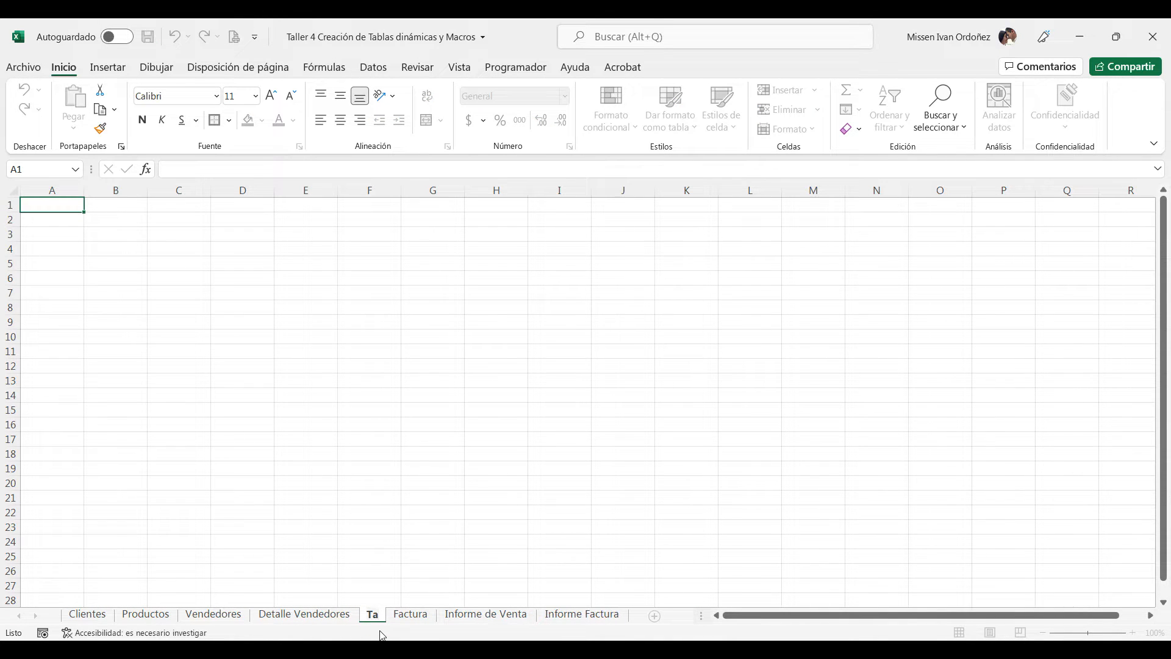
{"action": "type", "text": "bla Di"}
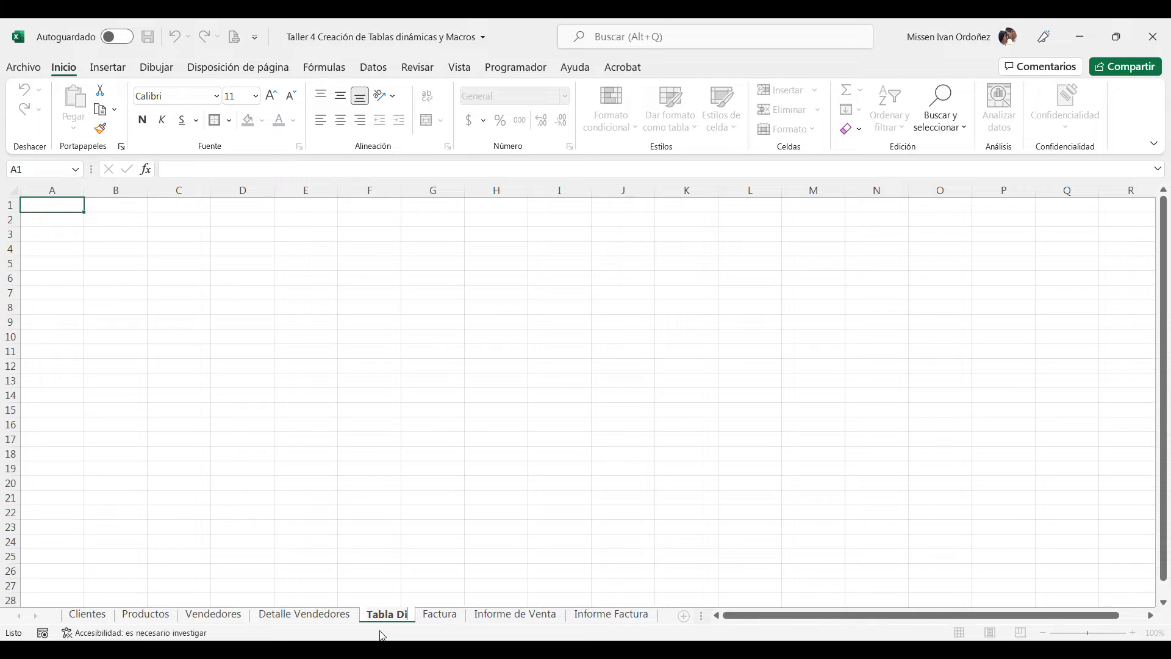
{"action": "type", "text": "námica"}
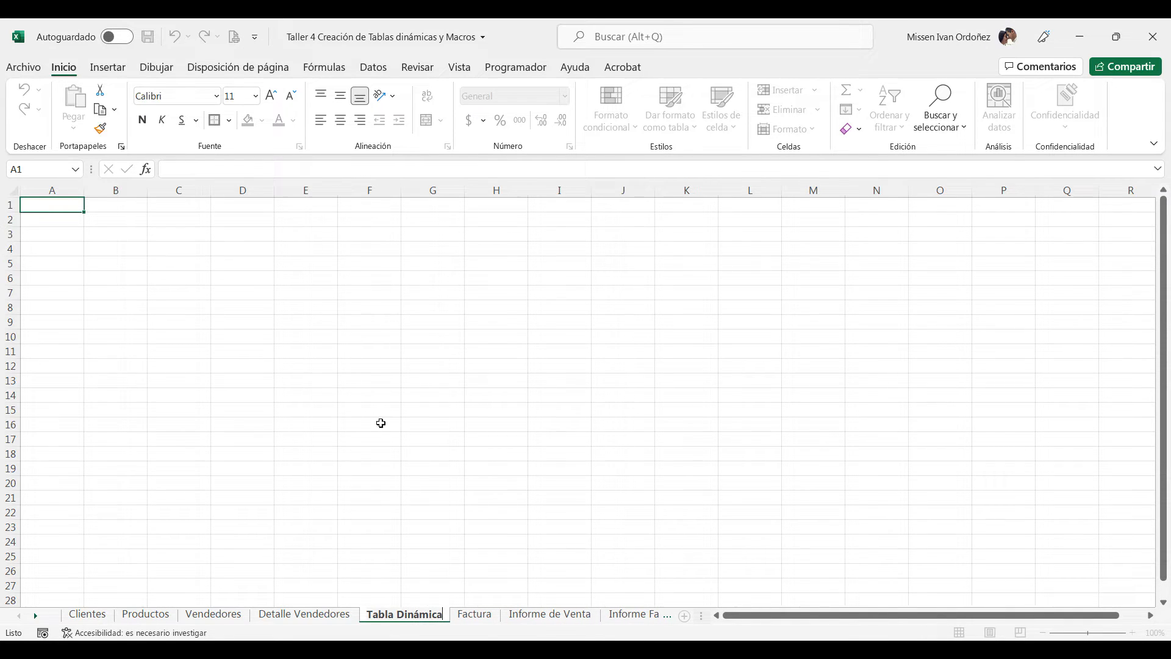
{"action": "left_click", "coordinate": [364, 322]}
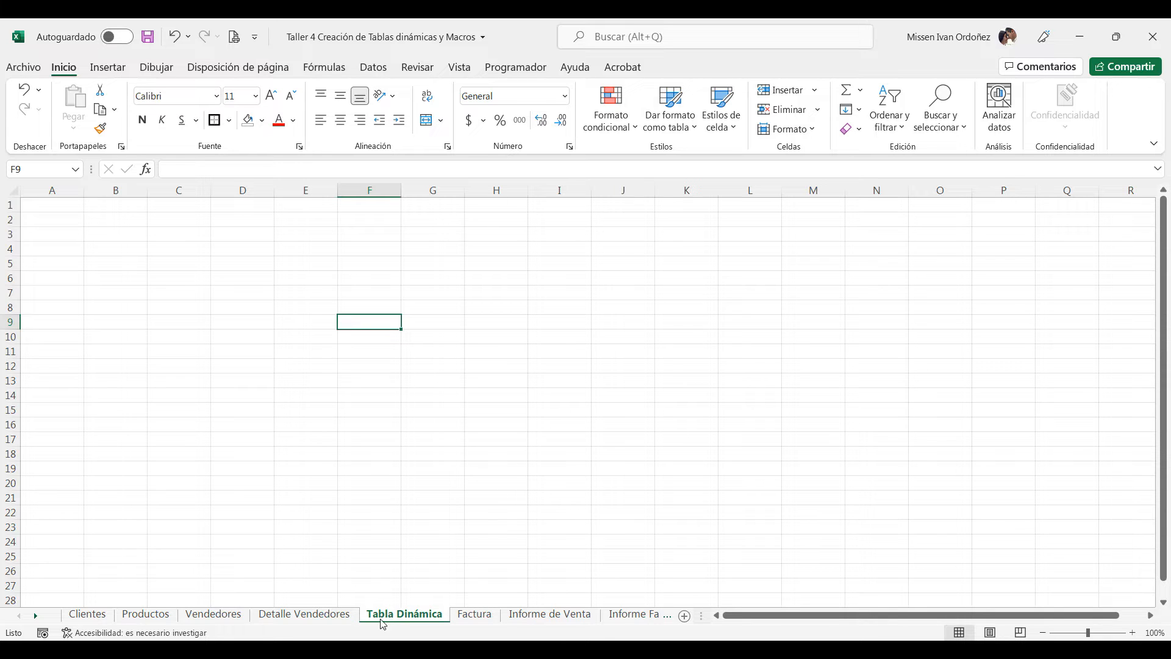
- Select the whole sales data range A1:J200, headers included, on the Detalle Vendedores sheet
{"action": "left_click", "coordinate": [305, 617]}
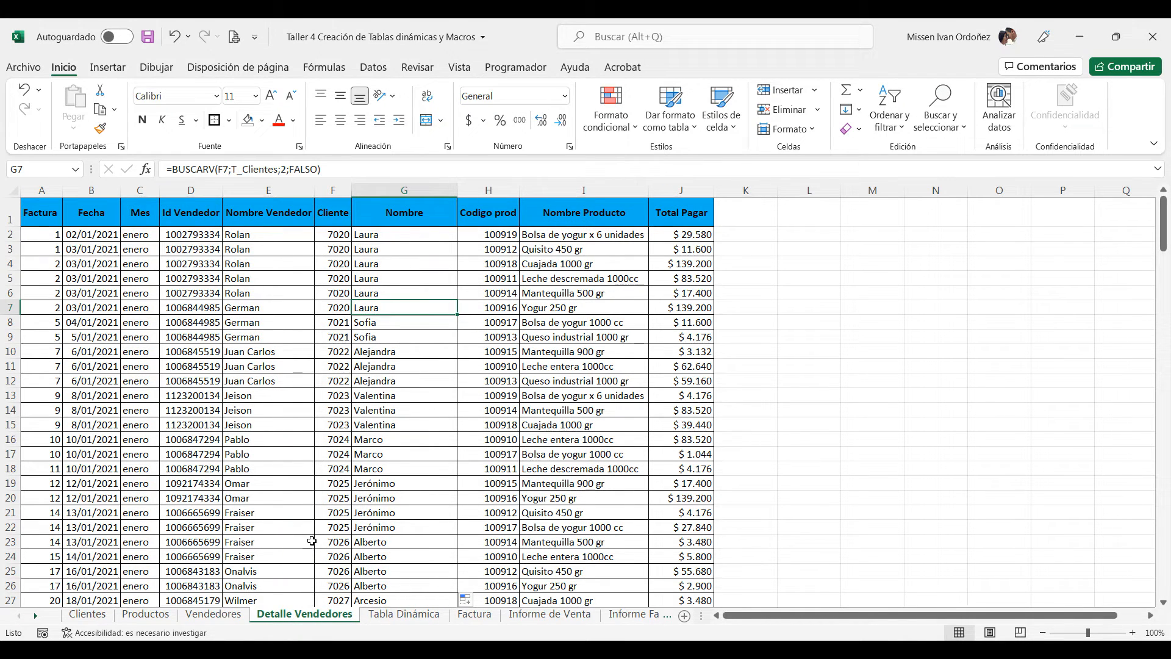
{"action": "left_click", "coordinate": [60, 214]}
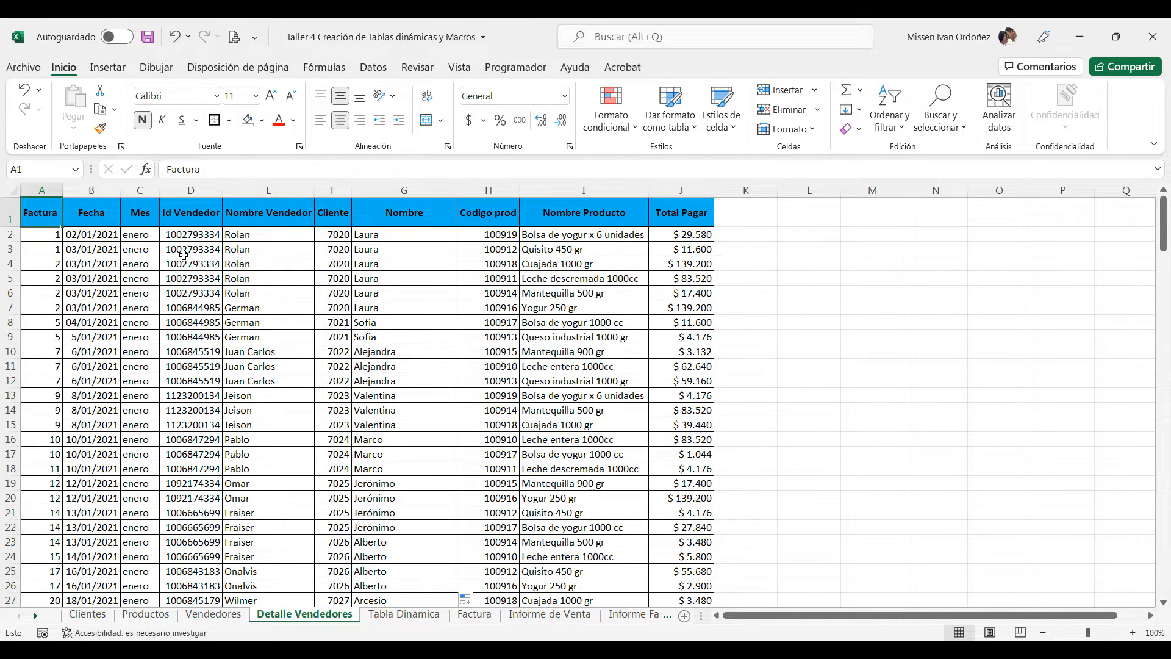
{"action": "key", "text": "ctrl+shift+Right"}
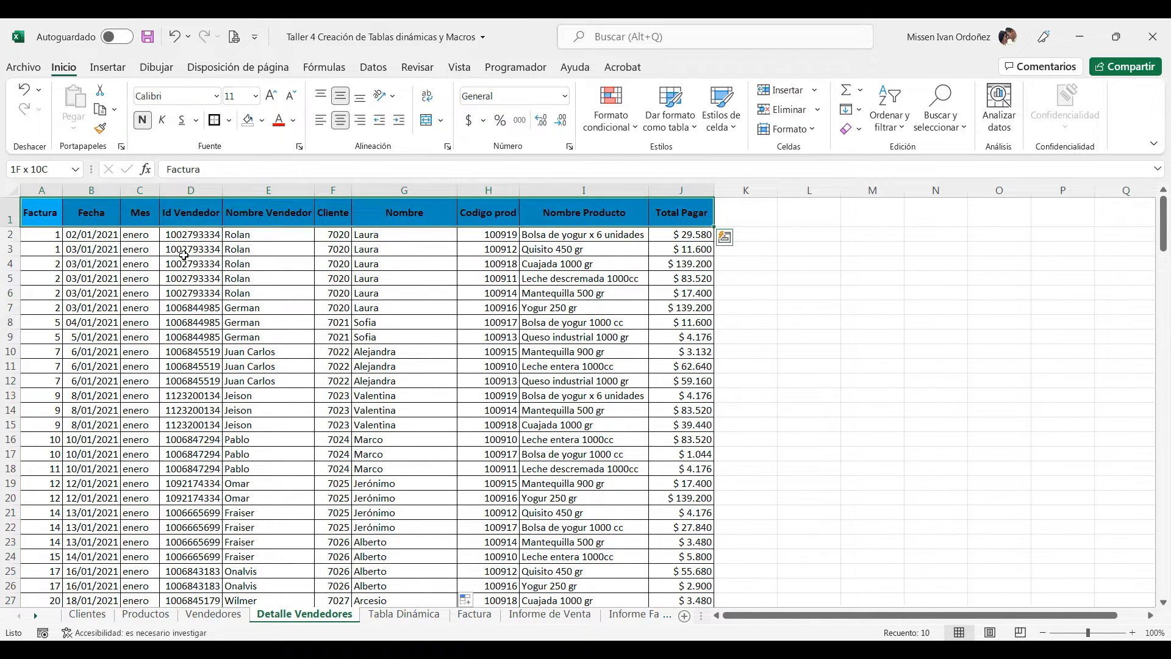
{"action": "key", "text": "ctrl+shift+Down"}
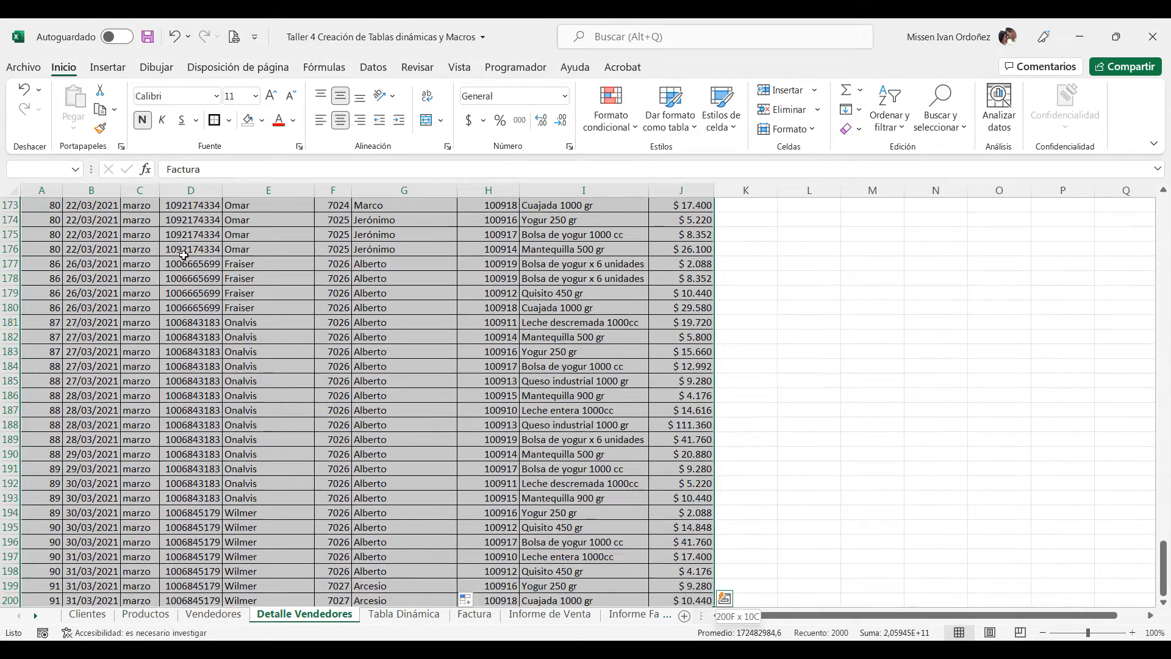
{"action": "scroll", "coordinate": [319, 345], "scroll_direction": "down", "scroll_amount": 2}
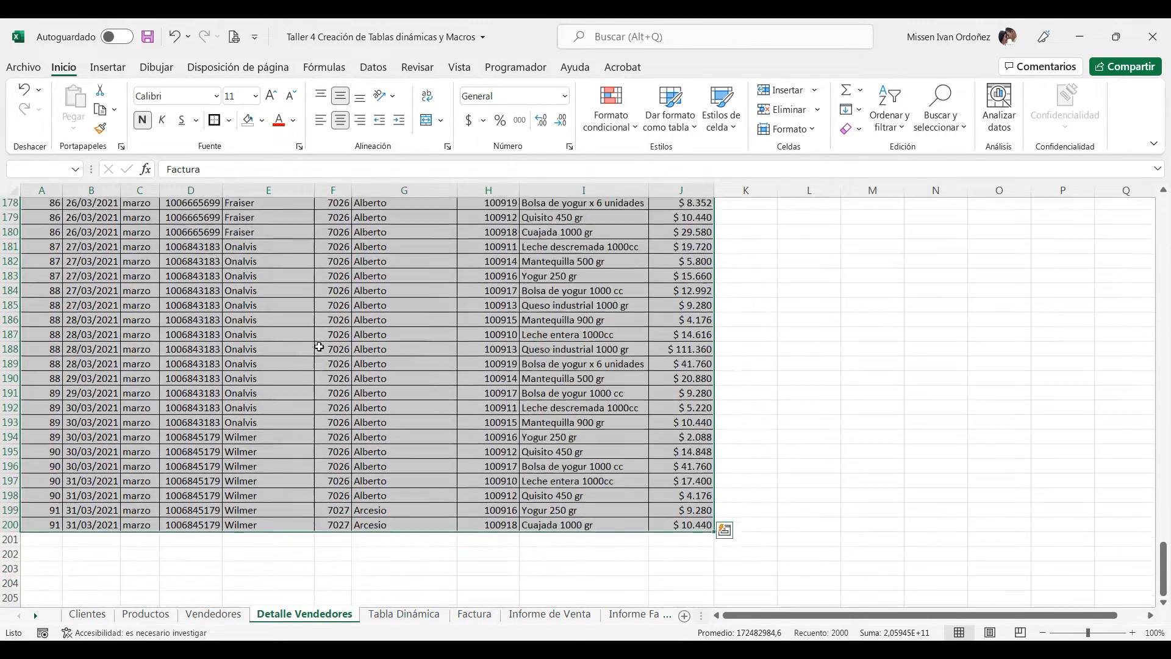
{"action": "scroll", "coordinate": [328, 357], "scroll_direction": "up", "scroll_amount": 20}
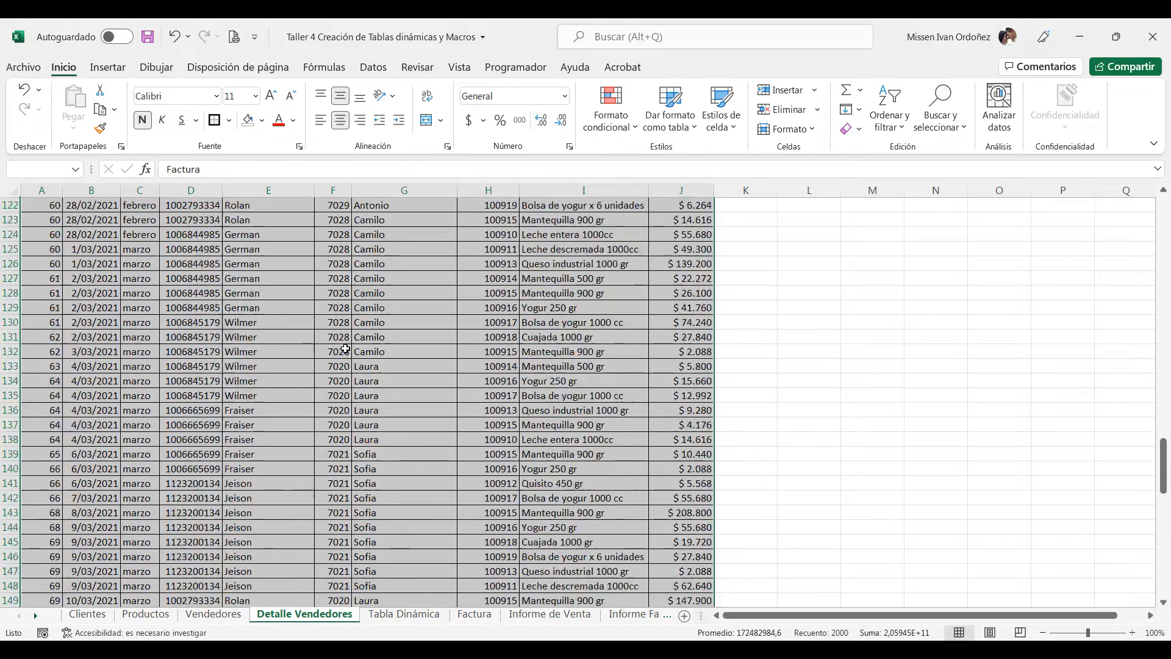
{"action": "scroll", "coordinate": [354, 352], "scroll_direction": "up", "scroll_amount": 18}
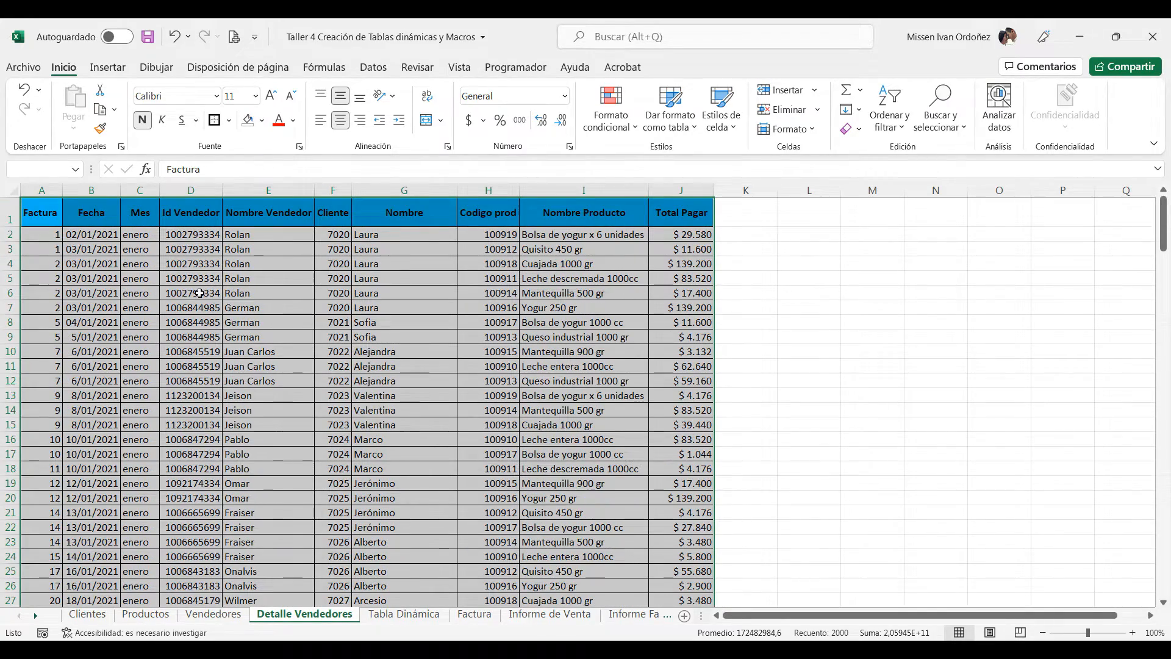
- Start a pivot table from the selected sales range and choose to place it in an existing worksheet
{"action": "left_click", "coordinate": [109, 67]}
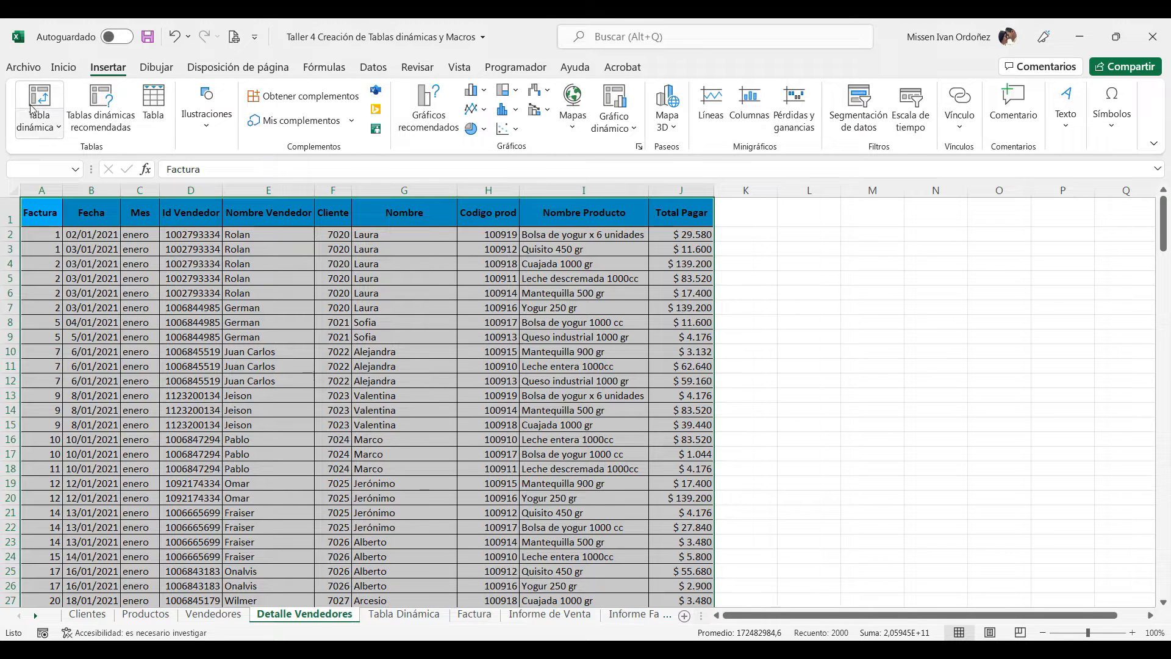
{"action": "left_click", "coordinate": [44, 122]}
{"action": "left_click_drag", "start_coordinate": [656, 301], "coordinate": [448, 276]}
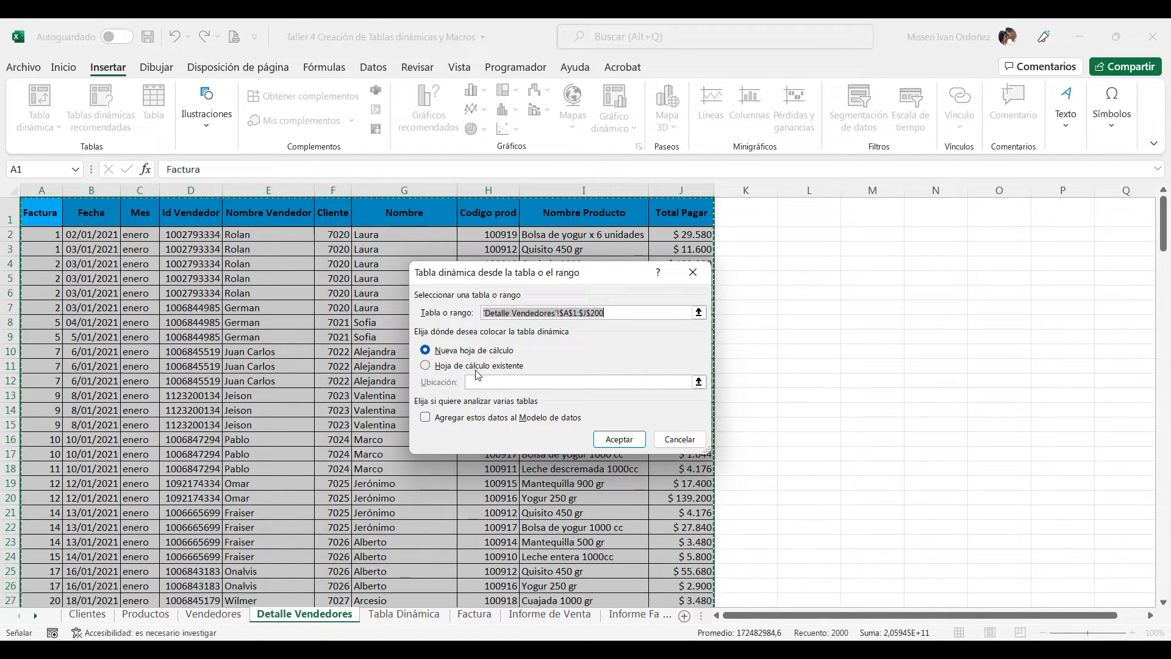
{"action": "left_click", "coordinate": [427, 367]}
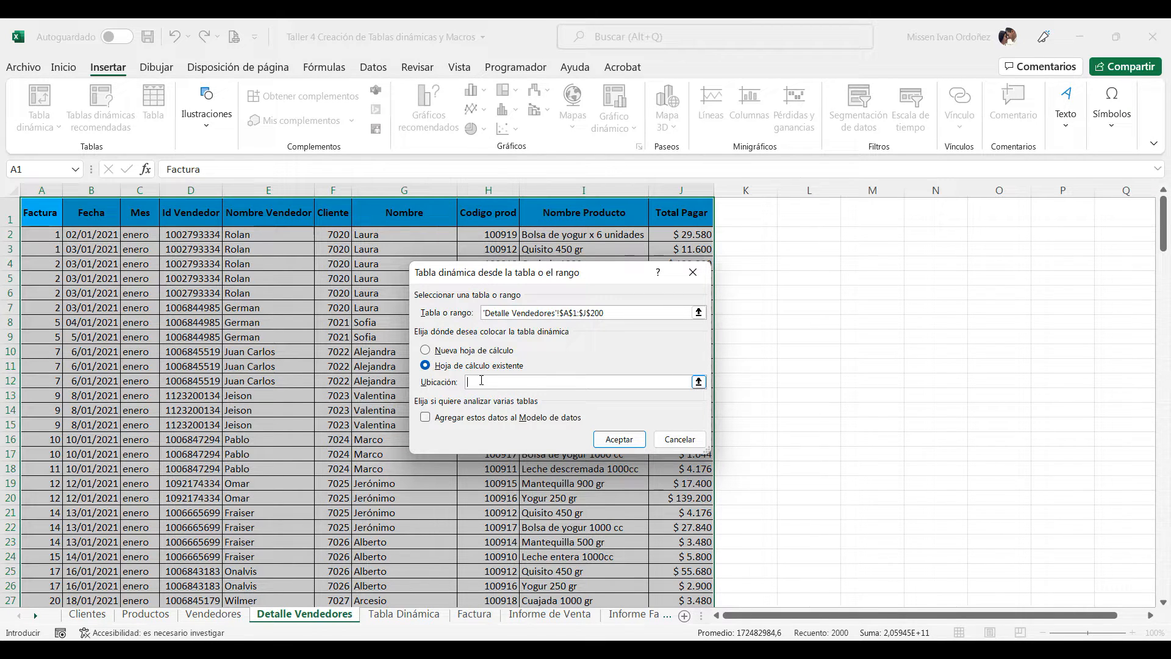
{"action": "left_click", "coordinate": [426, 366]}
- Set the pivot table's location to cell A1 of the Tabla Dinámica sheet and create it
{"action": "left_click", "coordinate": [699, 382]}
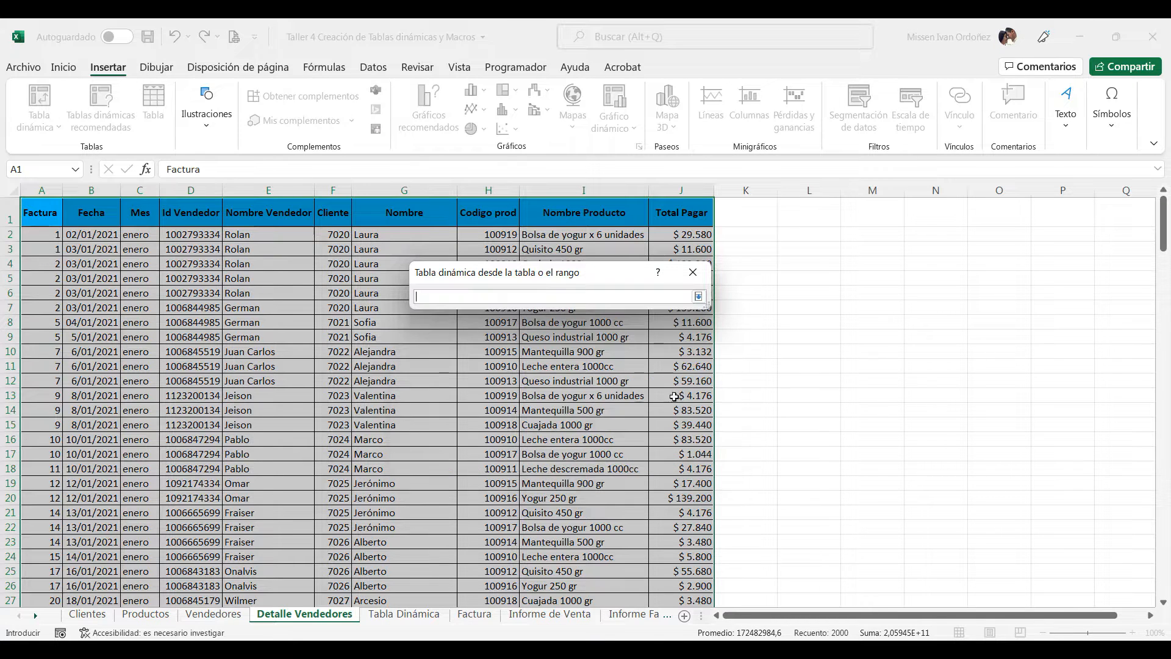
{"action": "left_click", "coordinate": [409, 617]}
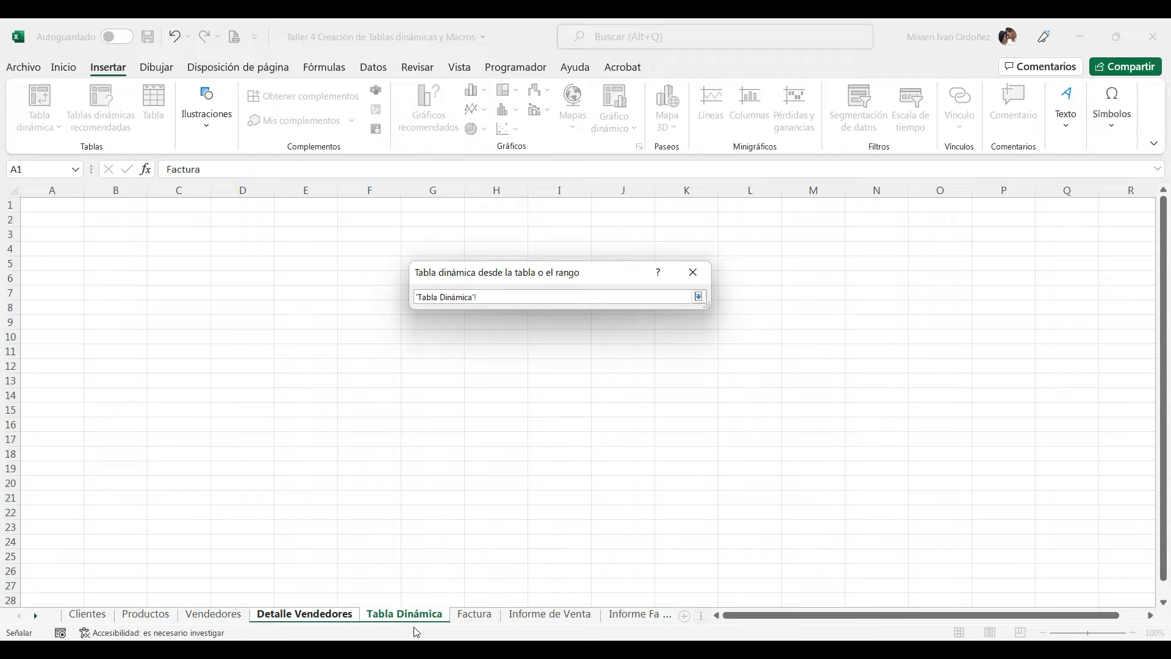
{"action": "left_click", "coordinate": [51, 208]}
{"action": "left_click_drag", "start_coordinate": [416, 297], "coordinate": [476, 298]}
{"action": "left_click", "coordinate": [699, 297]}
{"action": "left_click", "coordinate": [605, 384]}
{"action": "left_click_drag", "start_coordinate": [606, 384], "coordinate": [466, 383]}
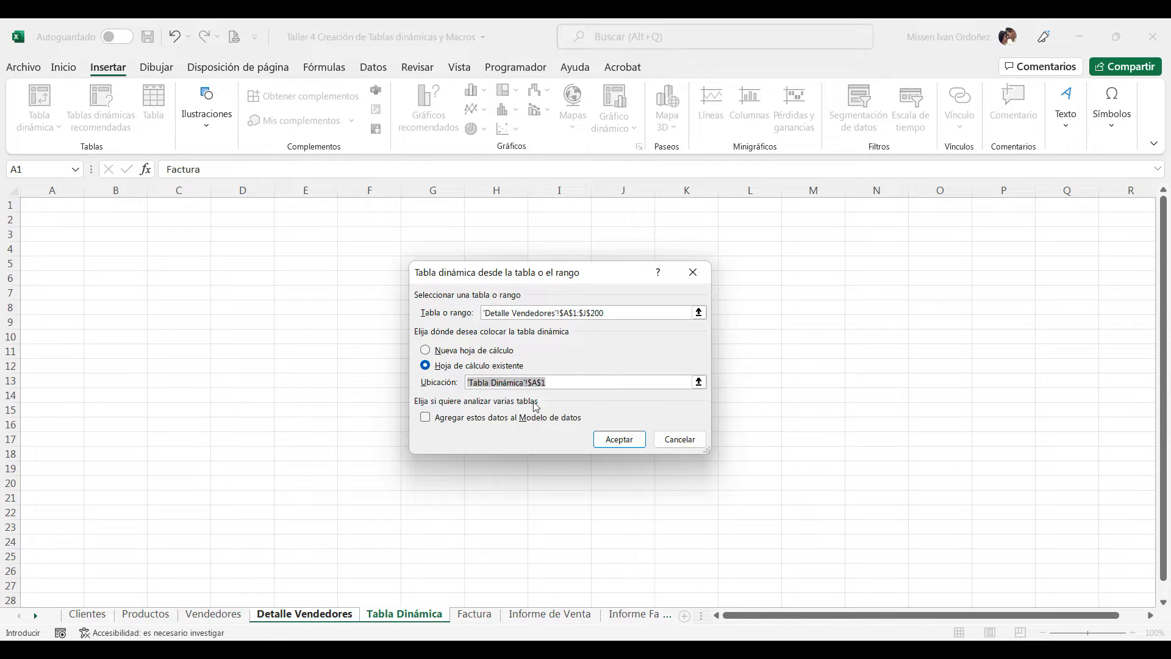
{"action": "left_click", "coordinate": [615, 444]}
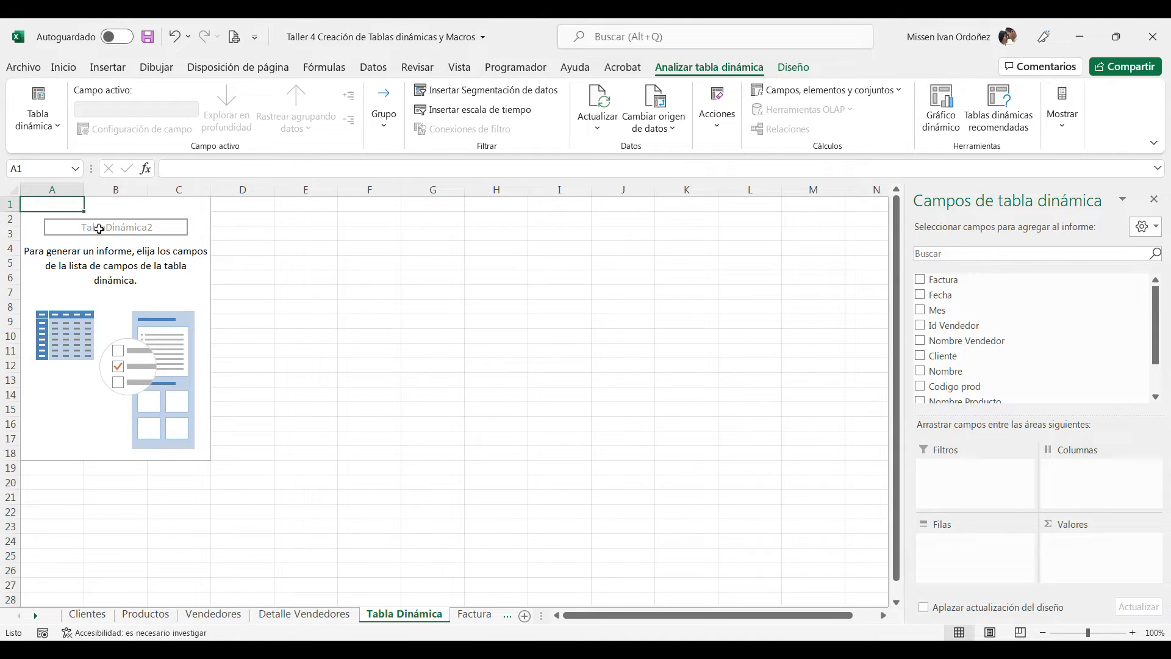
- Compare the column headers on Detalle Vendedores with the available pivot table fields on the Tabla Dinámica sheet
{"action": "scroll", "coordinate": [328, 435], "scroll_direction": "down", "scroll_amount": 7}
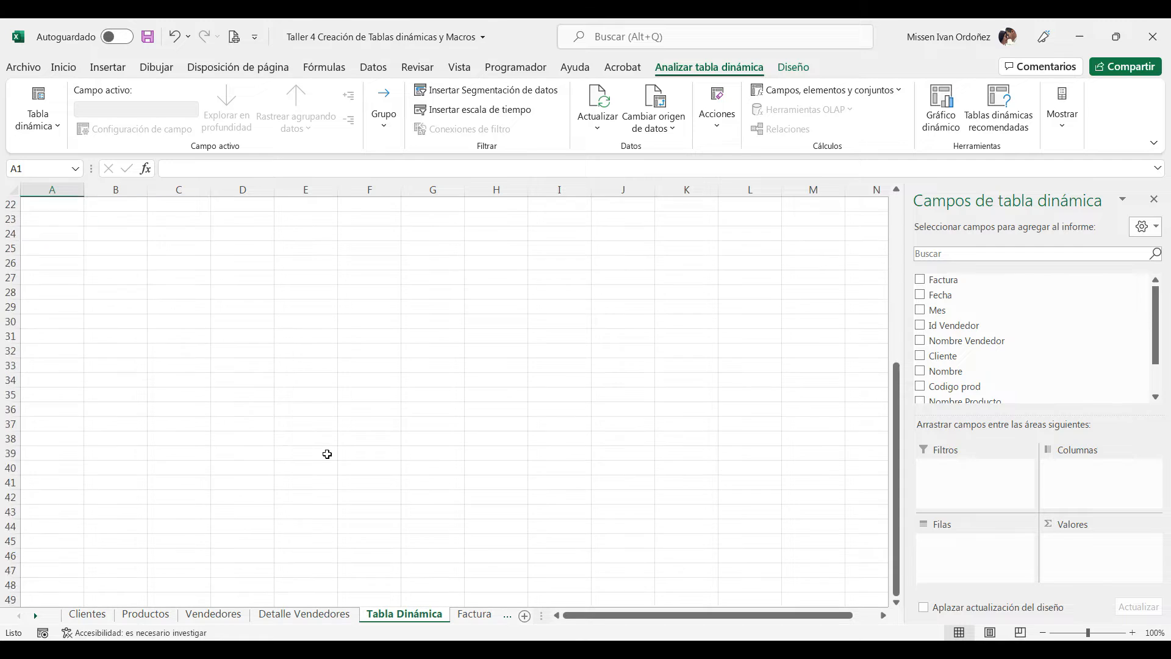
{"action": "scroll", "coordinate": [328, 452], "scroll_direction": "up", "scroll_amount": 7}
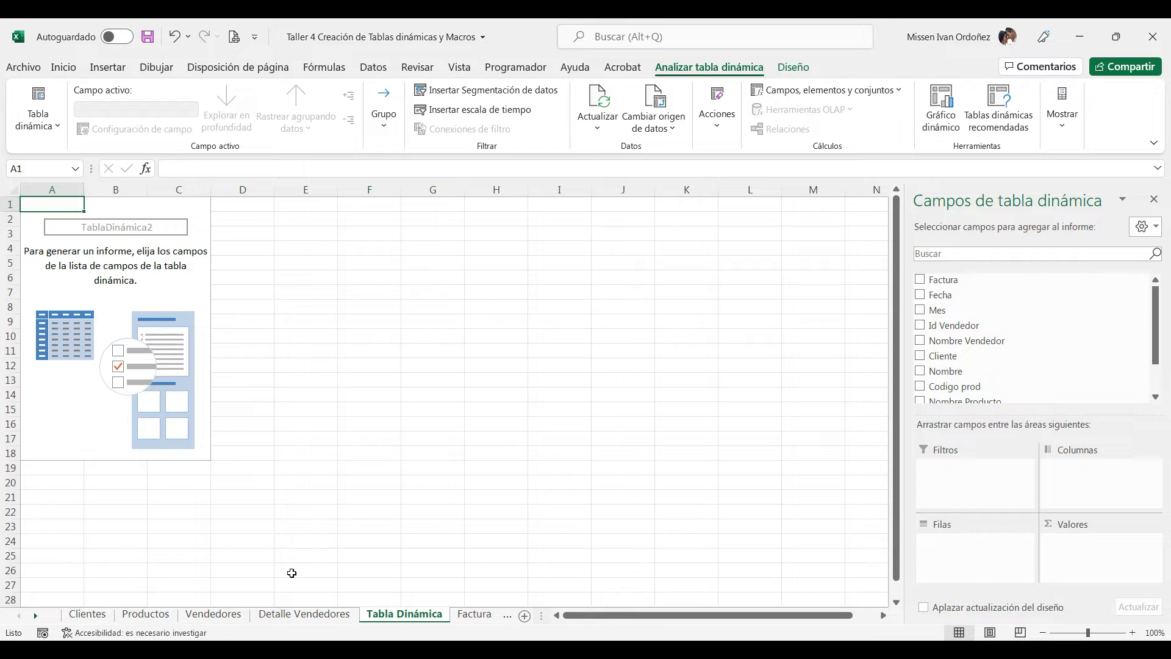
{"action": "left_click", "coordinate": [304, 613]}
{"action": "left_click", "coordinate": [369, 616]}
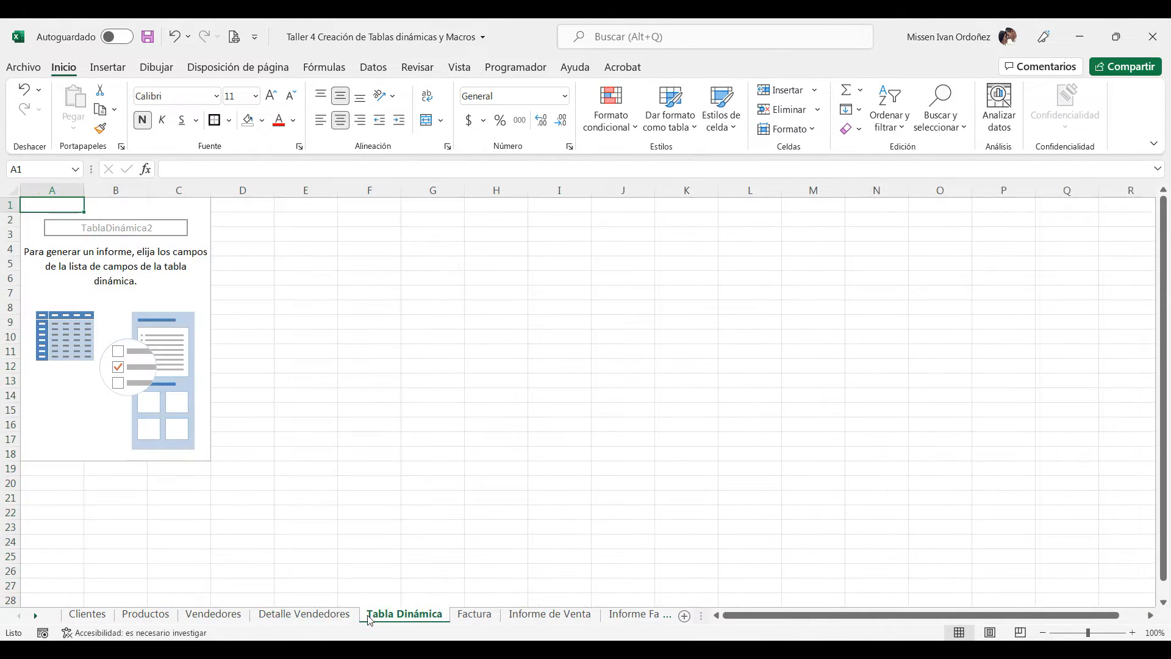
{"action": "left_click", "coordinate": [332, 613]}
{"action": "left_click", "coordinate": [356, 457]}
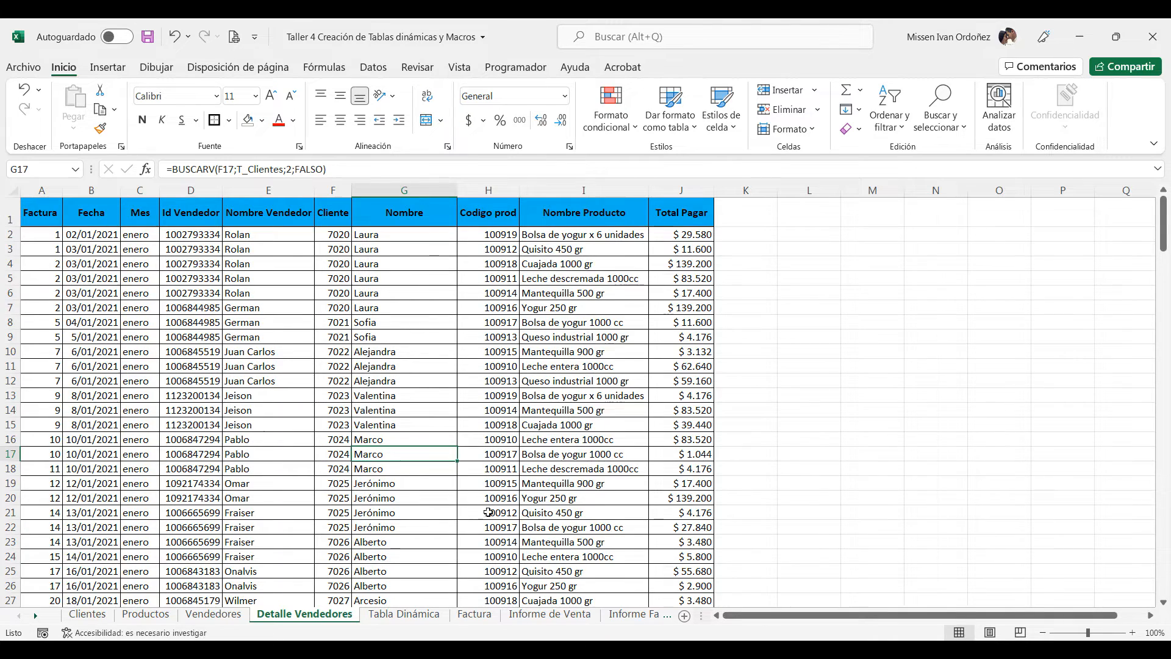
{"action": "scroll", "coordinate": [443, 390], "scroll_direction": "down", "scroll_amount": 5}
{"action": "scroll", "coordinate": [443, 390], "scroll_direction": "up", "scroll_amount": 5}
{"action": "left_click", "coordinate": [426, 617]}
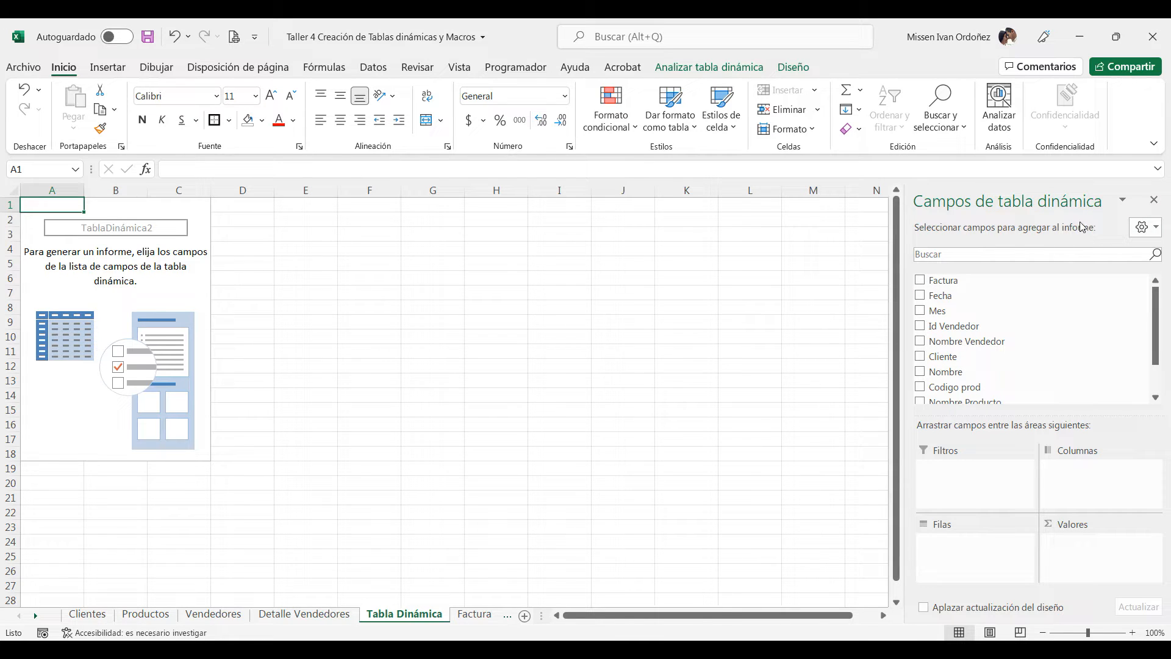
{"action": "scroll", "coordinate": [1154, 317], "scroll_direction": "down", "scroll_amount": 3}
{"action": "scroll", "coordinate": [1153, 320], "scroll_direction": "up", "scroll_amount": 3}
{"action": "scroll", "coordinate": [1153, 320], "scroll_direction": "down", "scroll_amount": 2}
{"action": "left_click_drag", "start_coordinate": [1153, 320], "coordinate": [1152, 335]}
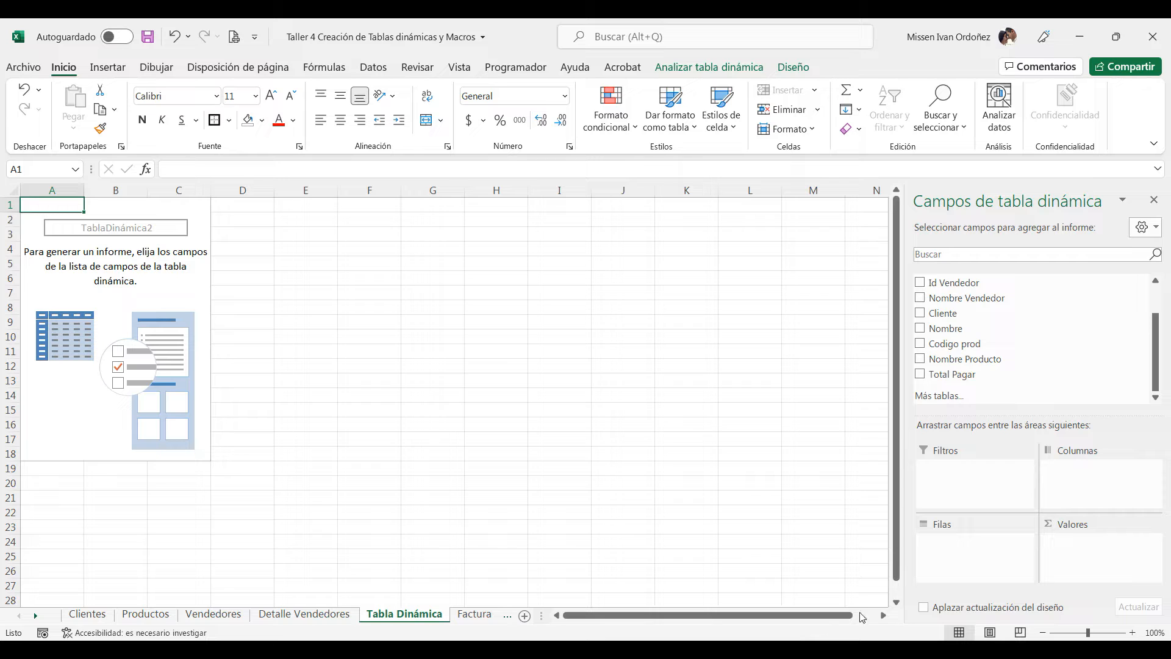
- Switch to TallerAA4_Excel.pdf in Adobe Acrobat and read activity 2 about the seller and customer pivot tables
{"action": "key", "text": "alt+Tab"}
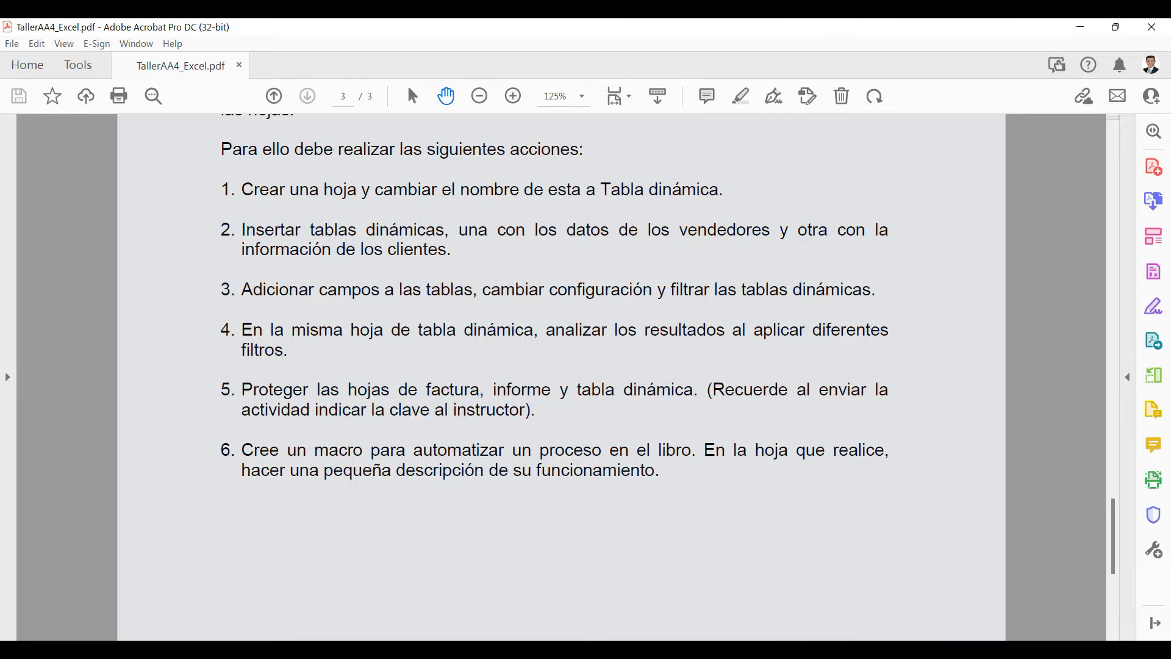
{"action": "scroll", "coordinate": [485, 301], "scroll_direction": "up", "scroll_amount": 1}
{"action": "scroll", "coordinate": [486, 301], "scroll_direction": "up", "scroll_amount": 3}
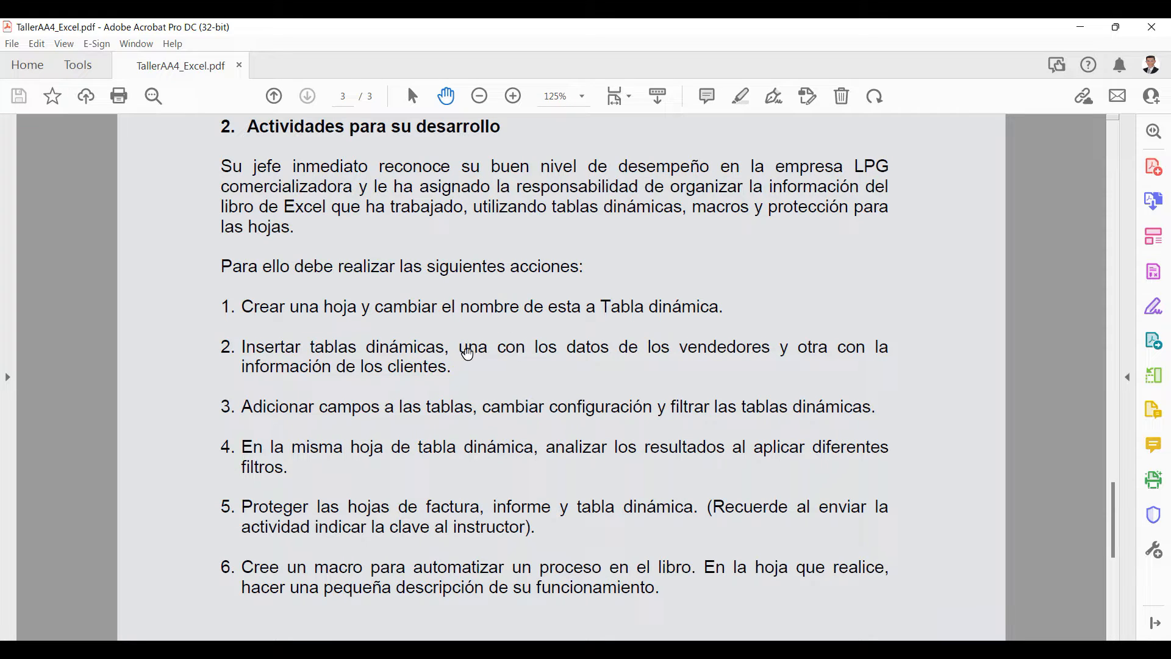
{"action": "left_click_drag", "start_coordinate": [681, 349], "coordinate": [771, 349]}
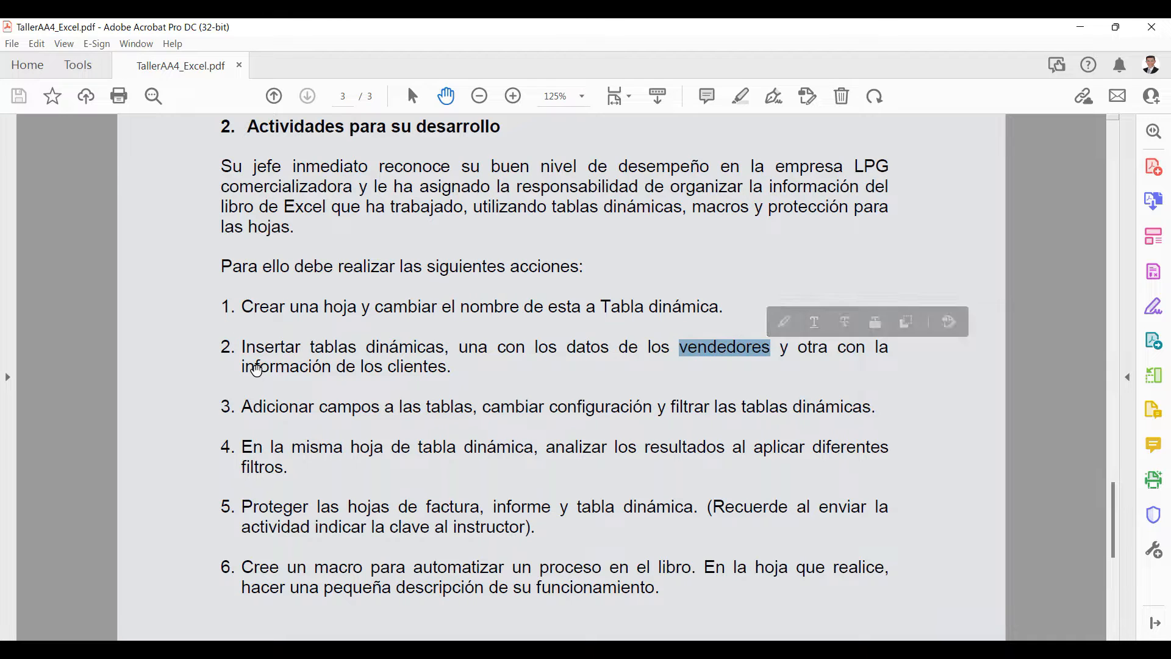
{"action": "left_click_drag", "start_coordinate": [243, 366], "coordinate": [449, 368]}
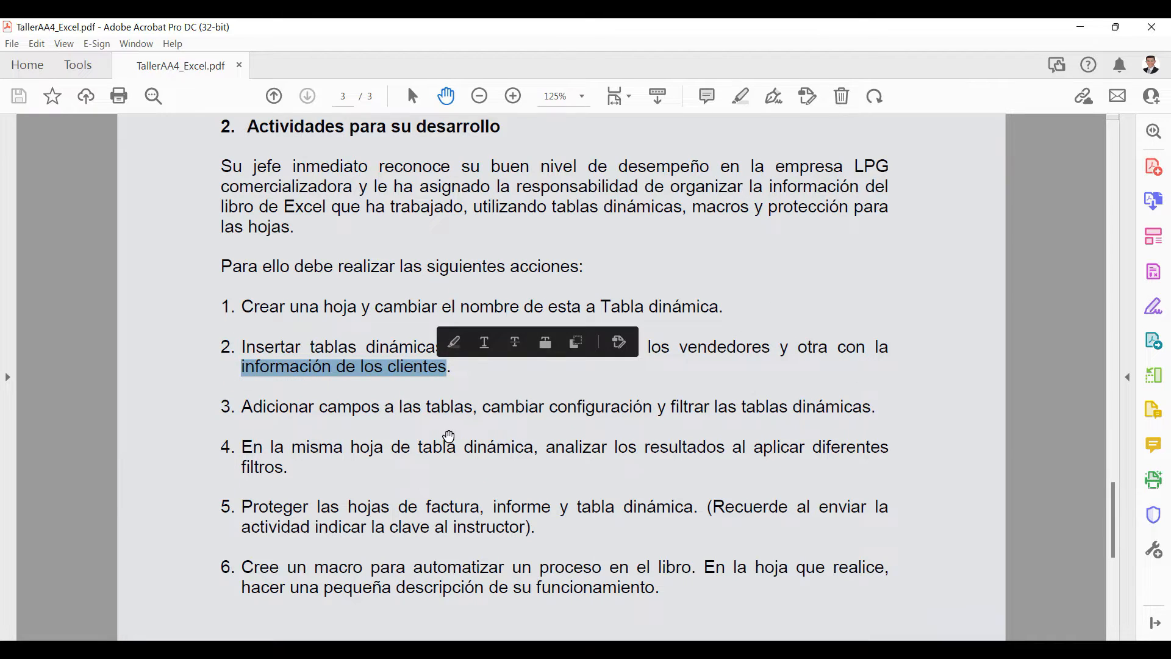
{"action": "left_click", "coordinate": [666, 349]}
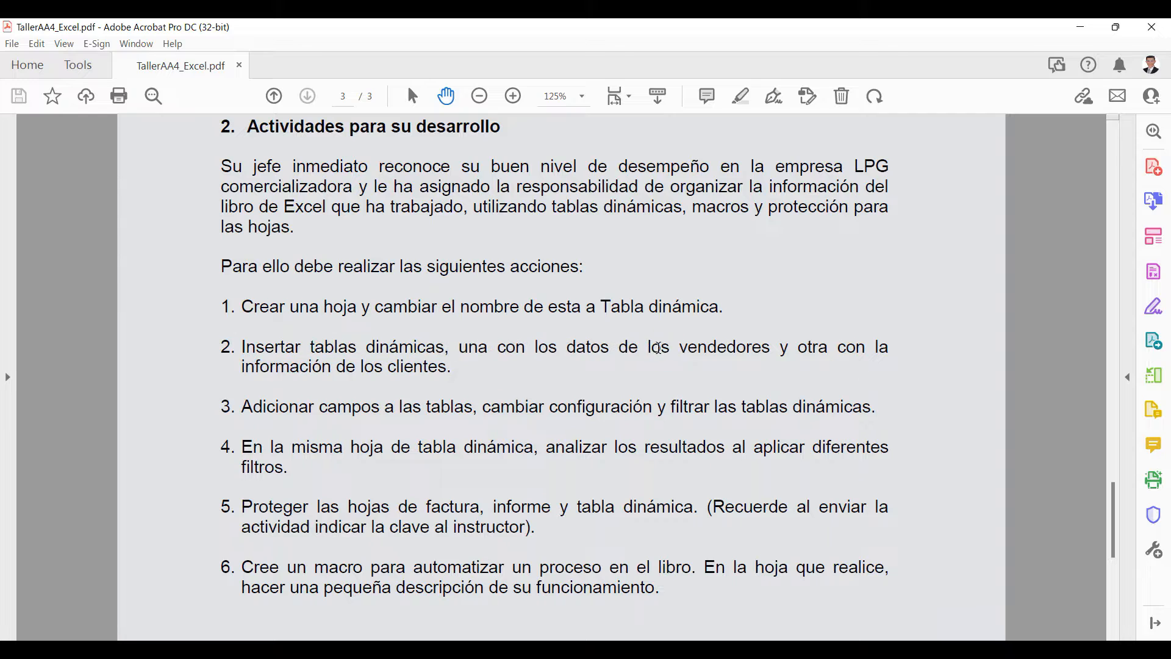
{"action": "left_click_drag", "start_coordinate": [649, 349], "coordinate": [784, 349]}
{"action": "left_click", "coordinate": [427, 366]}
- Return to the Excel workbook and add the Id Vendedor and Nombre Vendedor fields to the pivot table
{"action": "key", "text": "alt+Tab"}
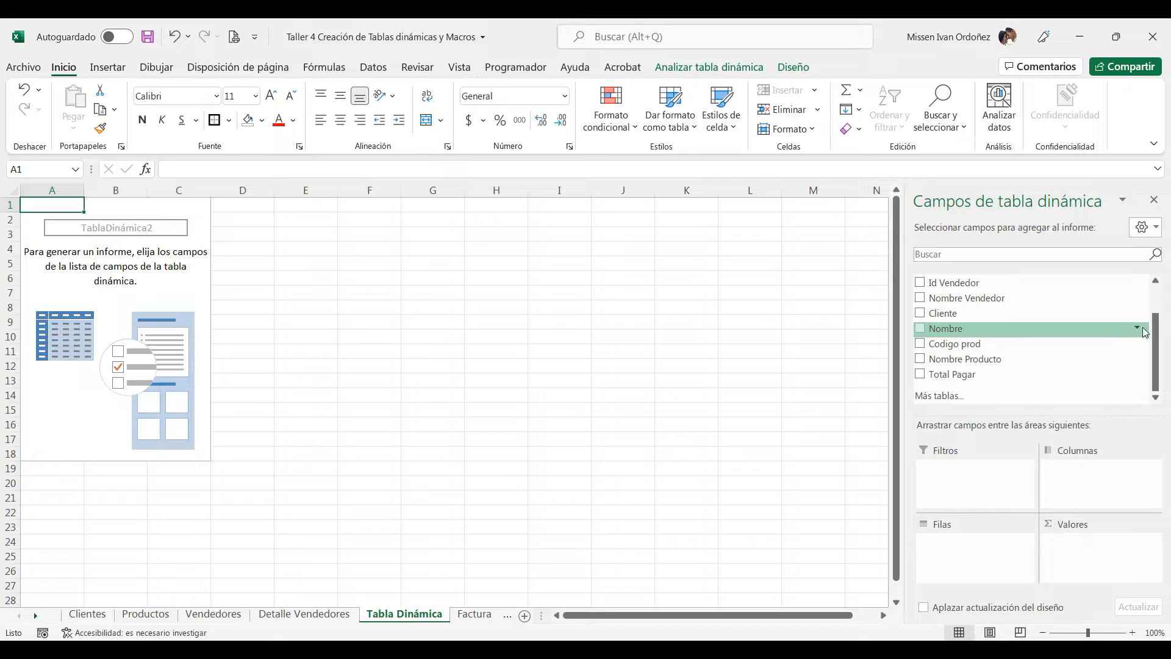
{"action": "left_click_drag", "start_coordinate": [1154, 333], "coordinate": [1156, 304]}
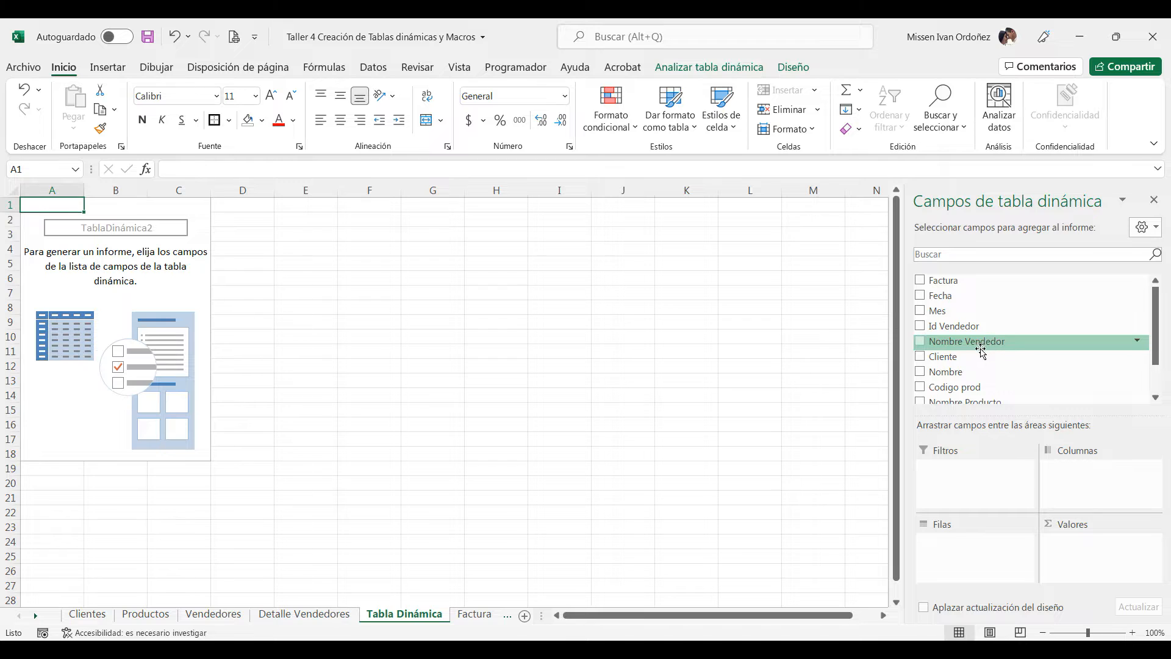
{"action": "scroll", "coordinate": [981, 311], "scroll_direction": "down", "scroll_amount": 1}
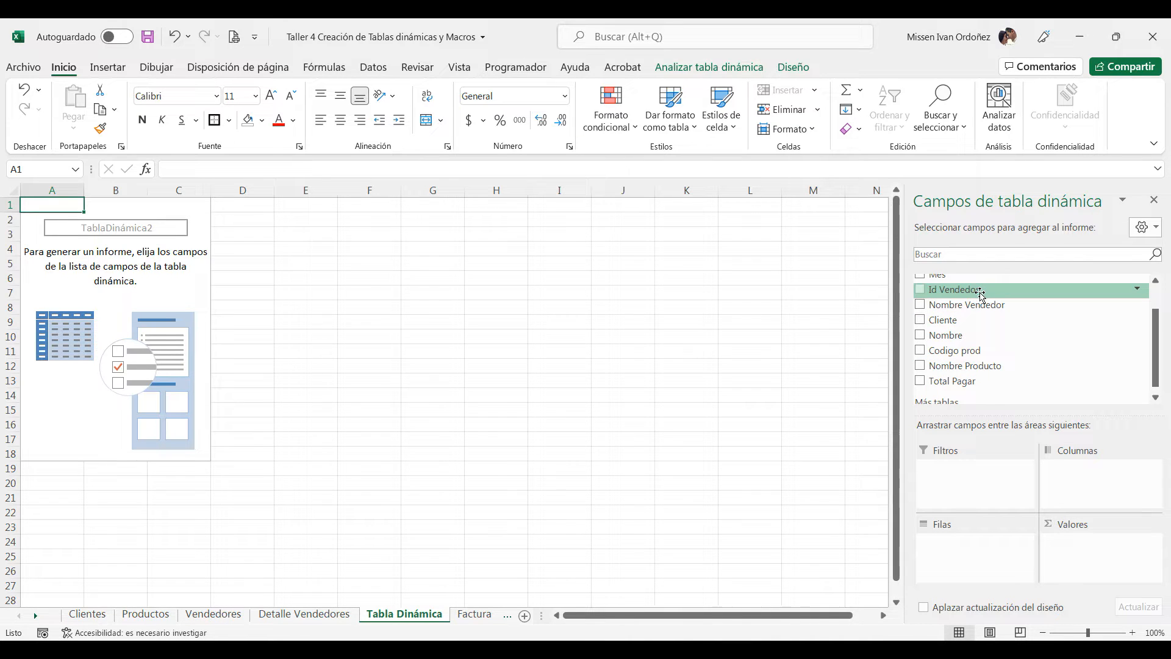
{"action": "left_click", "coordinate": [920, 289]}
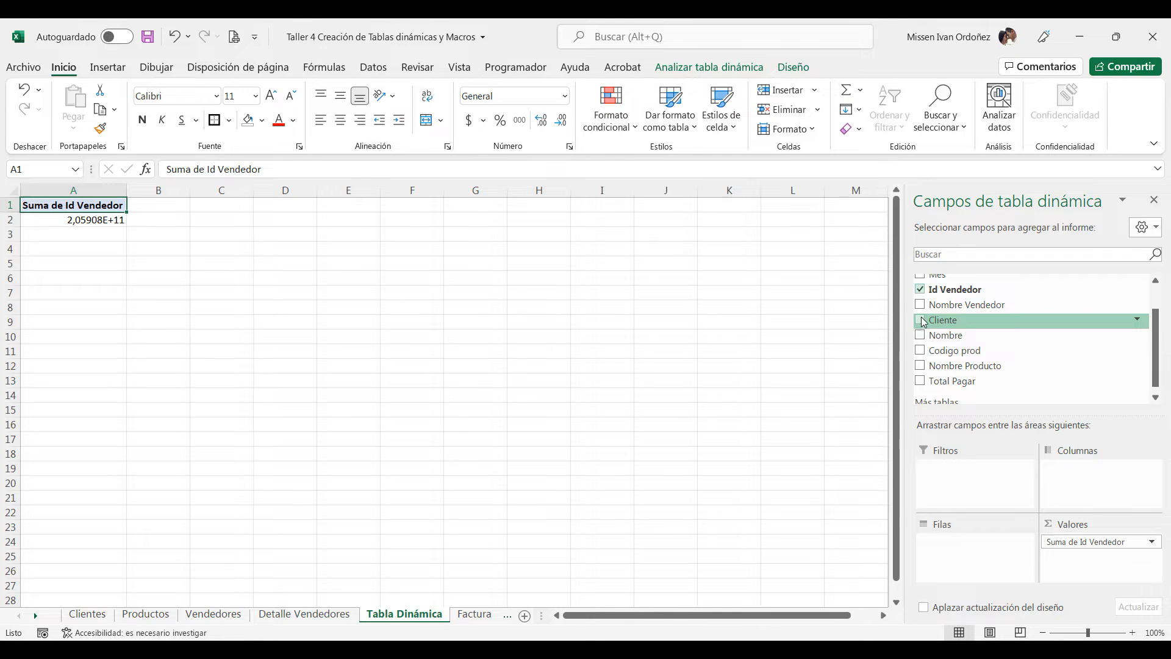
{"action": "left_click", "coordinate": [921, 305]}
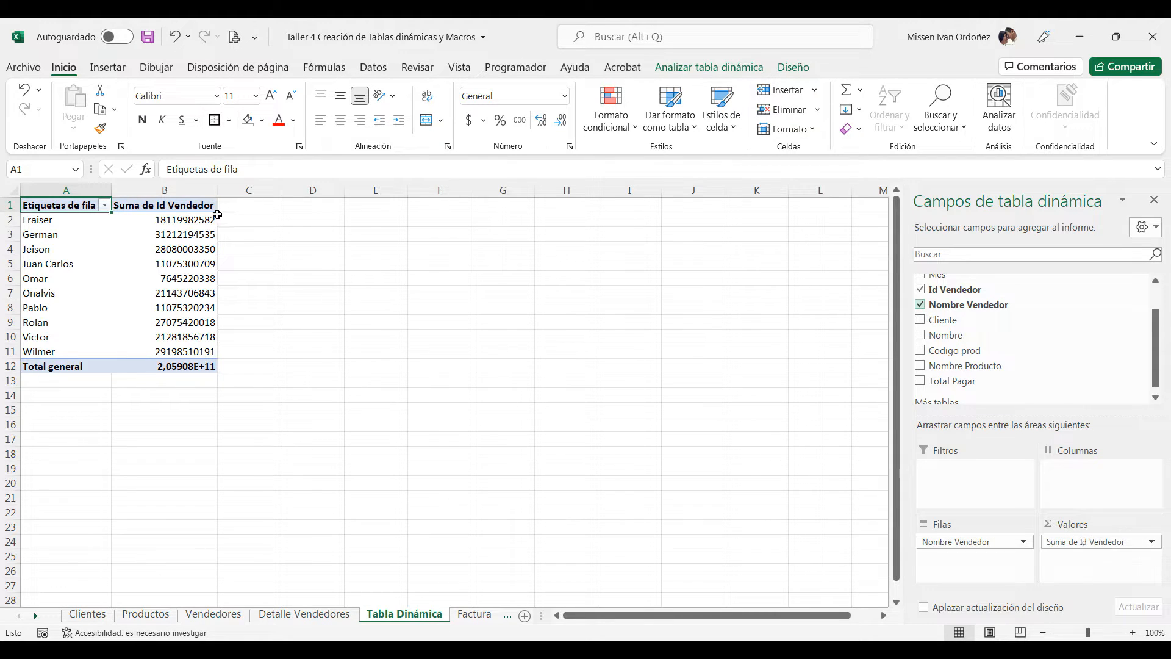
- Remove the Id Vendedor sum from the pivot table and add the field back to it
{"action": "left_click_drag", "start_coordinate": [193, 218], "coordinate": [200, 346]}
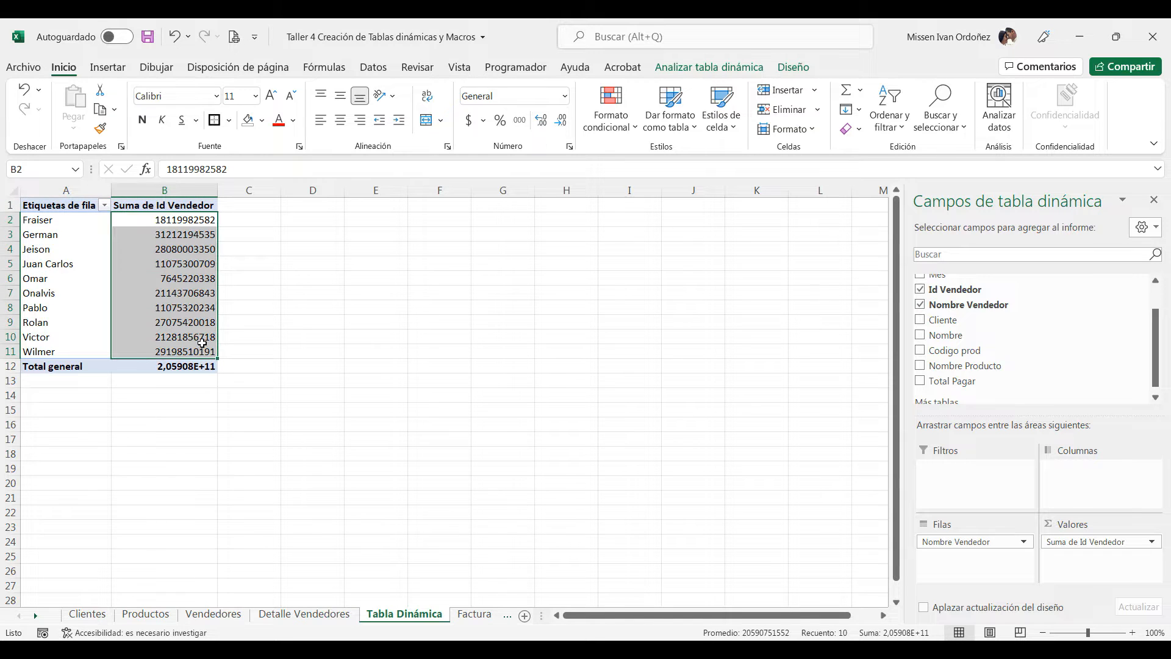
{"action": "left_click_drag", "start_coordinate": [1090, 548], "coordinate": [1055, 373]}
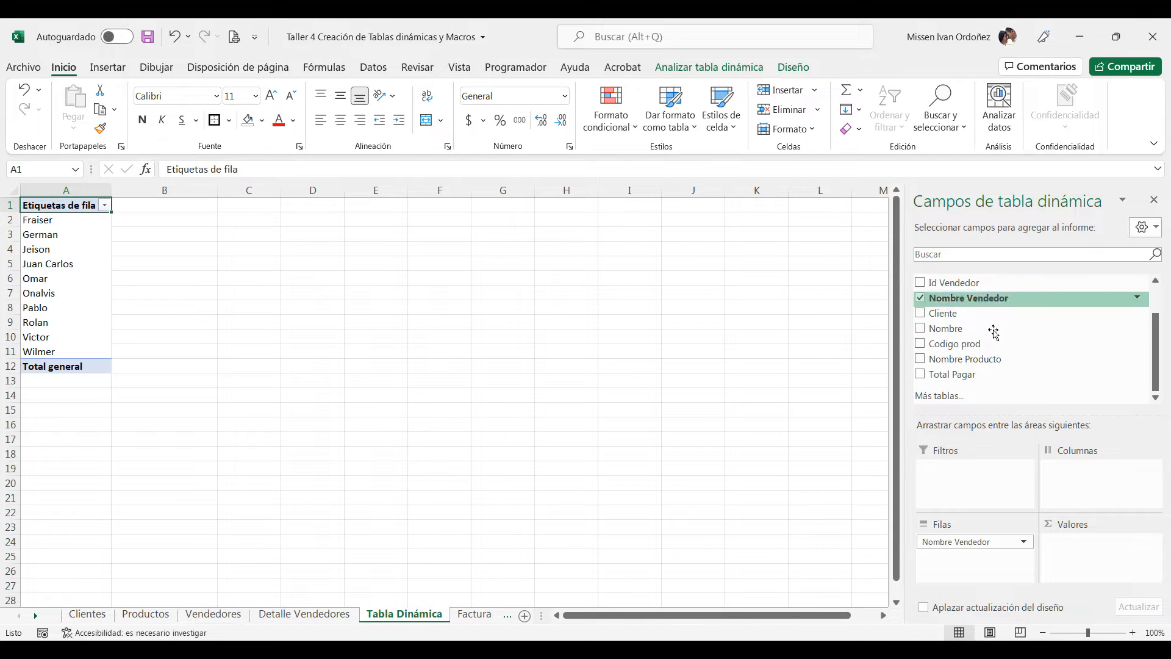
{"action": "left_click", "coordinate": [920, 283]}
{"action": "left_click", "coordinate": [919, 284]}
{"action": "left_click", "coordinate": [920, 283]}
- Move Id Vendedor into the rows beneath Nombre Vendedor and add Total Pagar as a summed value
{"action": "left_click", "coordinate": [1085, 545]}
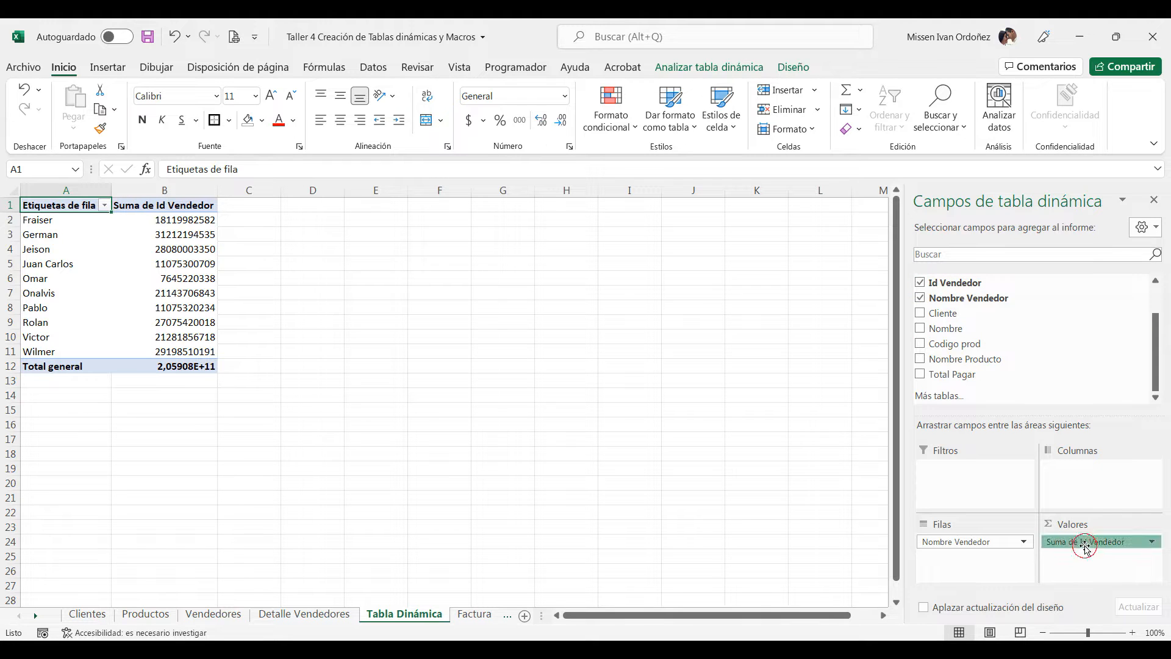
{"action": "left_click_drag", "start_coordinate": [1076, 549], "coordinate": [993, 574]}
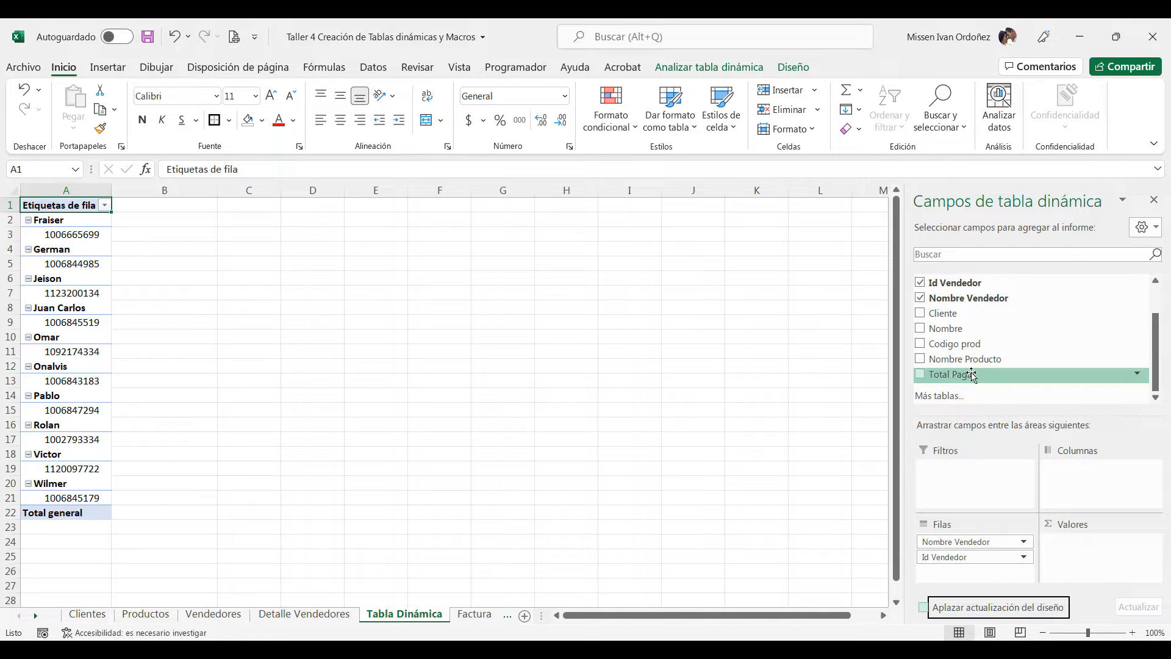
{"action": "left_click_drag", "start_coordinate": [971, 376], "coordinate": [1098, 554]}
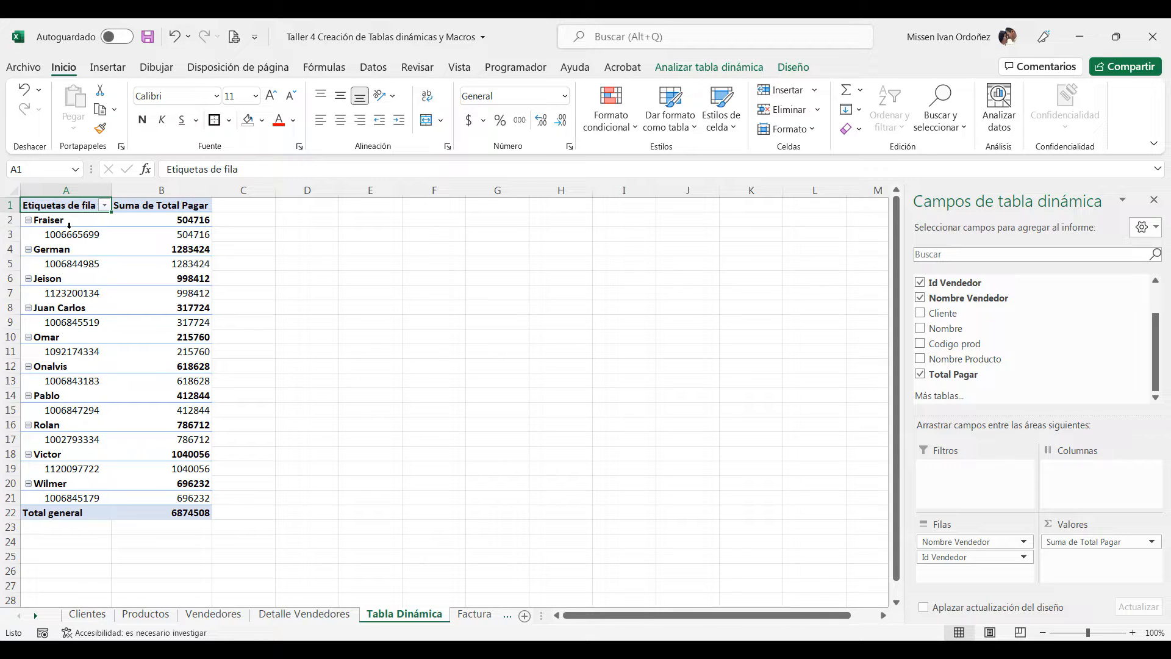
{"action": "left_click", "coordinate": [67, 221]}
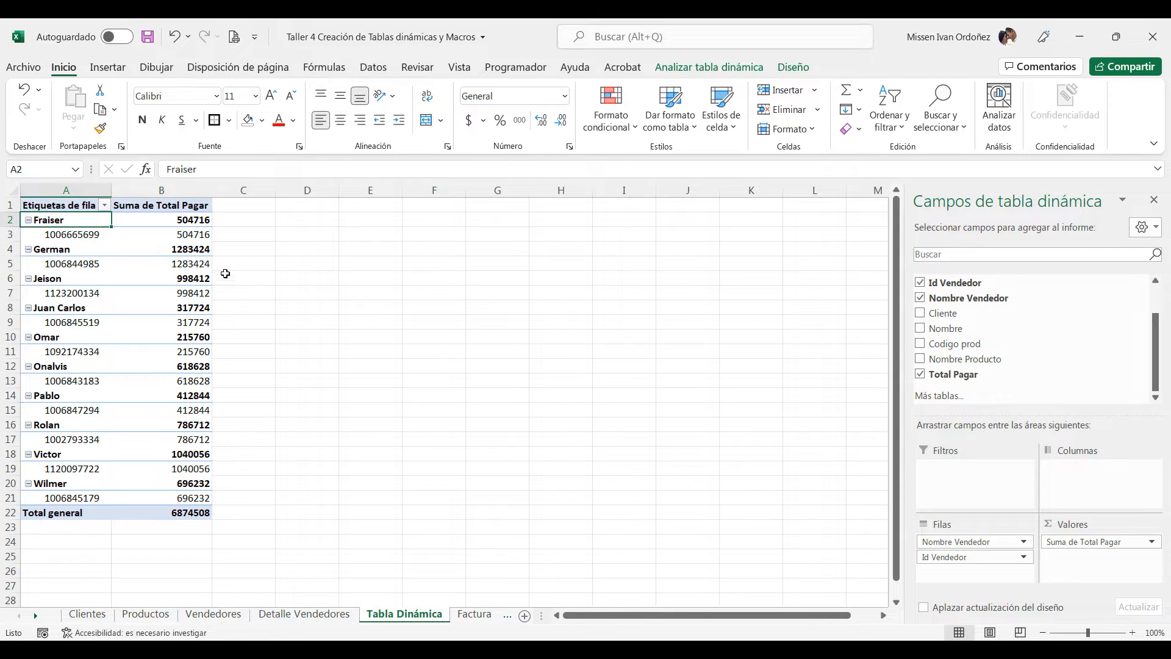
{"action": "left_click", "coordinate": [86, 241]}
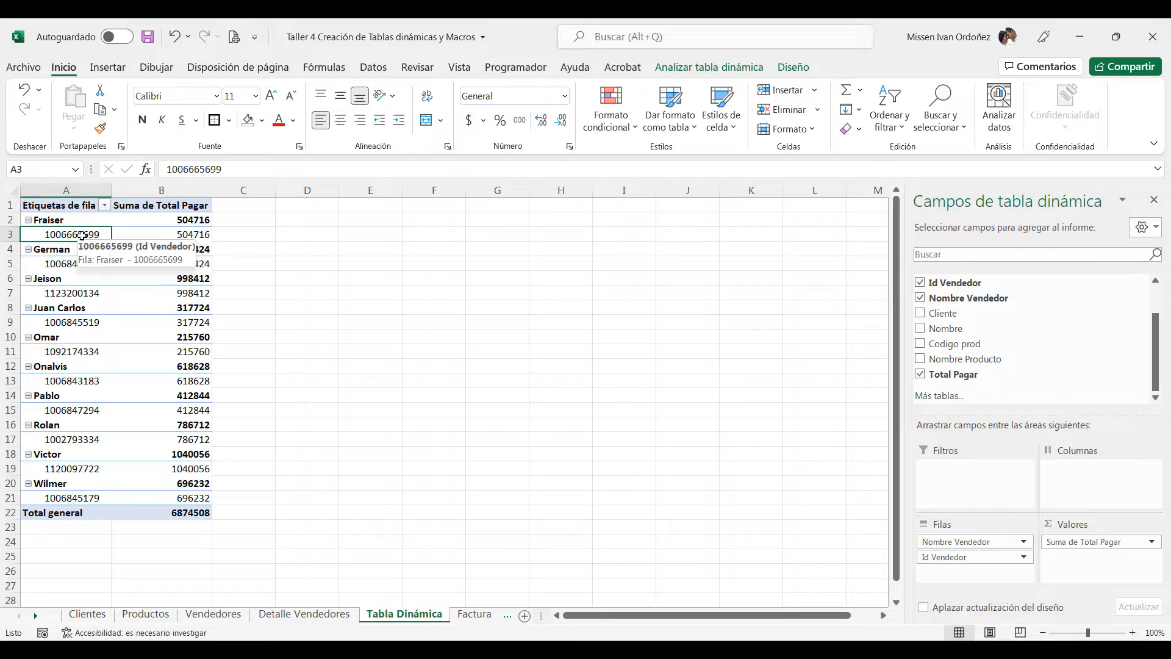
{"action": "left_click", "coordinate": [177, 247]}
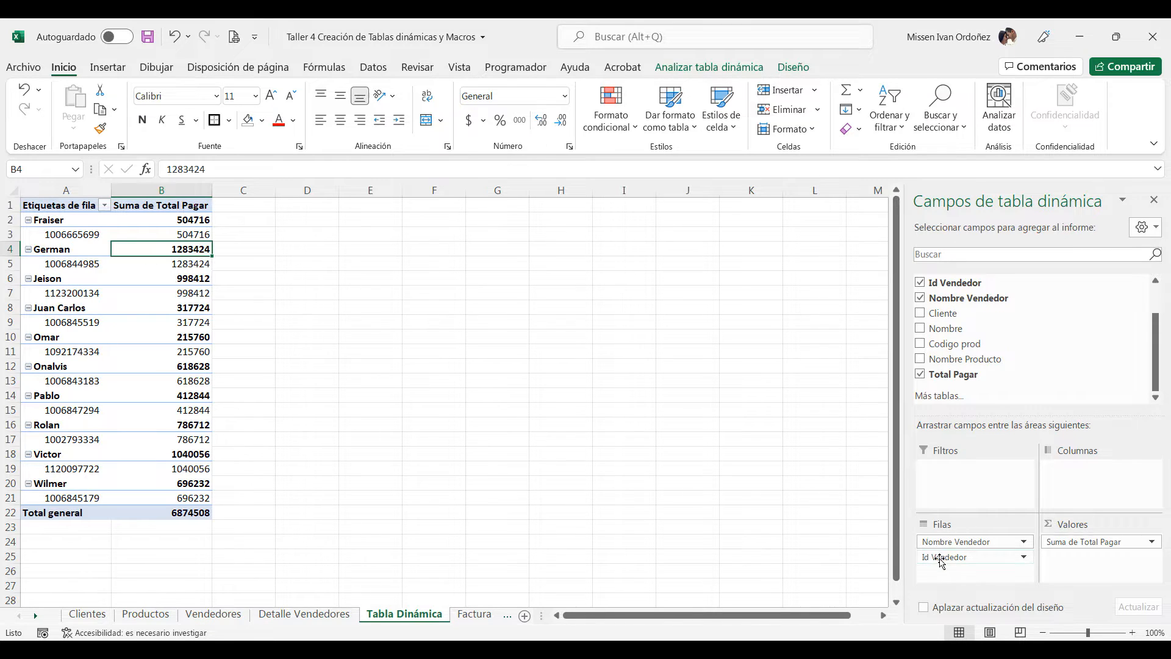
- Try Id Vendedor as the pivot table's column labels, inspect several sellers' sales, and return it to the rows beneath Nombre Vendedor
{"action": "left_click", "coordinate": [943, 557]}
{"action": "left_click", "coordinate": [945, 570]}
{"action": "left_click_drag", "start_coordinate": [943, 557], "coordinate": [1088, 489]}
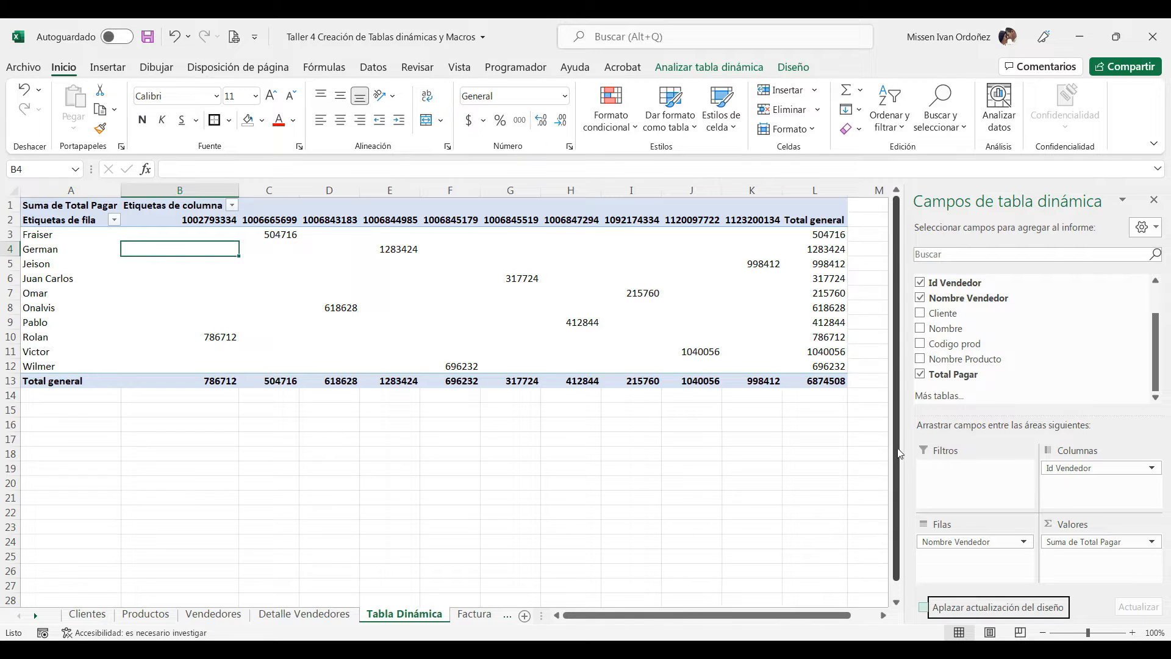
{"action": "mouse_move", "coordinate": [794, 321]}
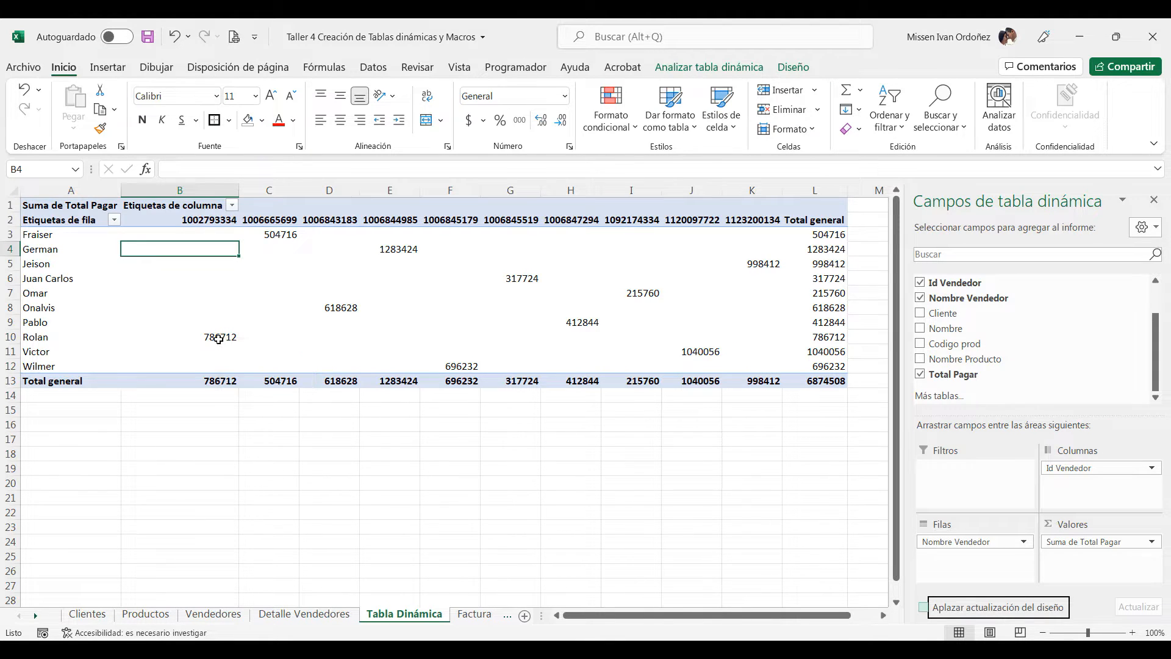
{"action": "left_click", "coordinate": [218, 338]}
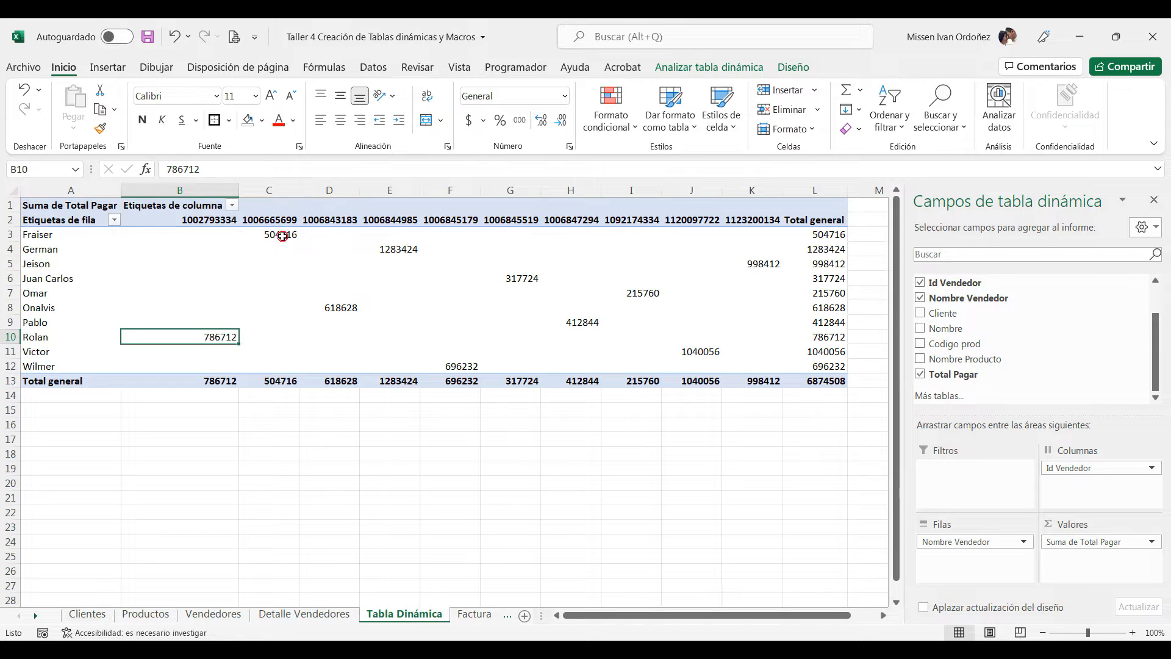
{"action": "left_click", "coordinate": [281, 235]}
{"action": "left_click", "coordinate": [336, 307]}
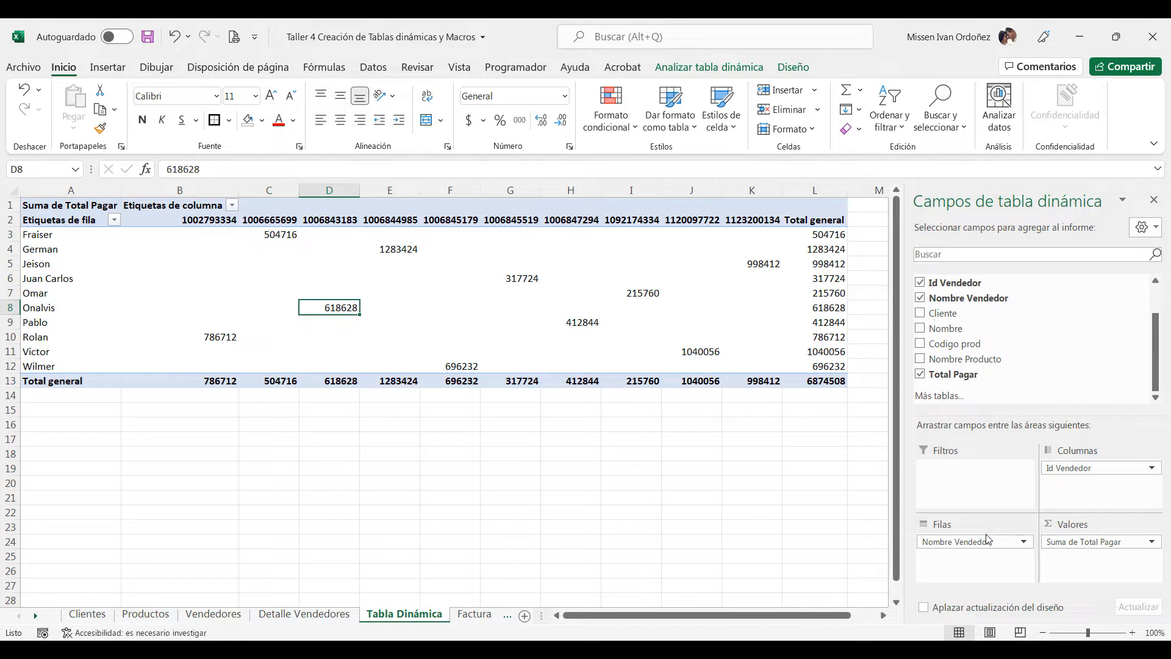
{"action": "left_click_drag", "start_coordinate": [1064, 468], "coordinate": [947, 556]}
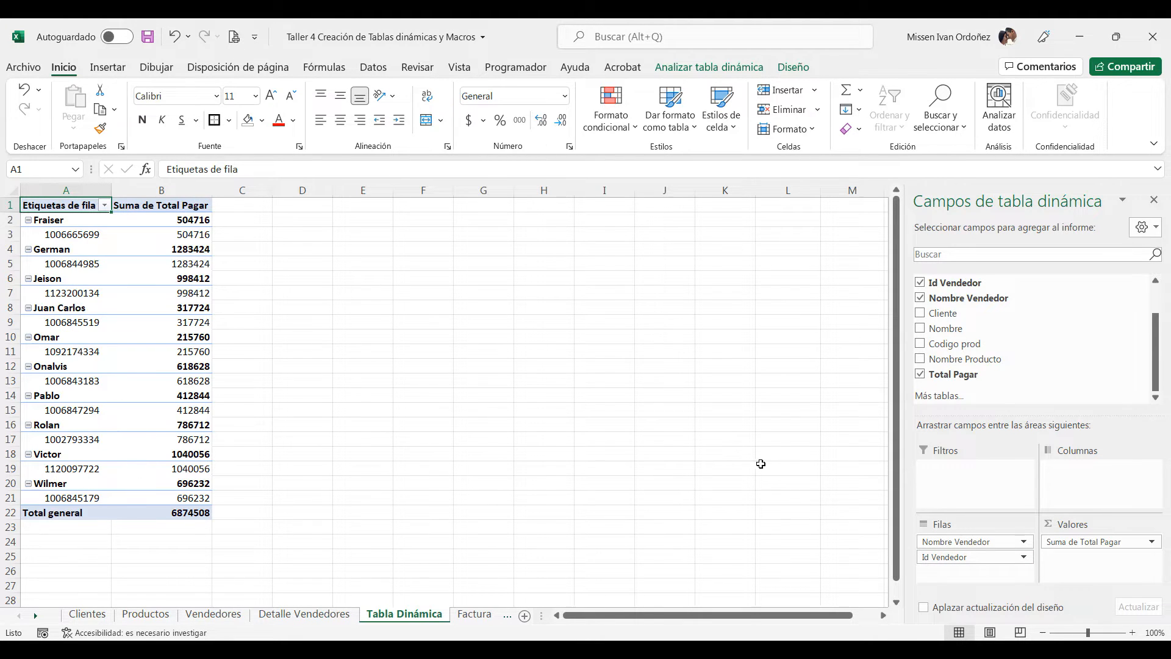
- Move Nombre Vendedor to the column labels and back to the rows, placing it beneath Id Vendedor
{"action": "left_click_drag", "start_coordinate": [931, 547], "coordinate": [1069, 484]}
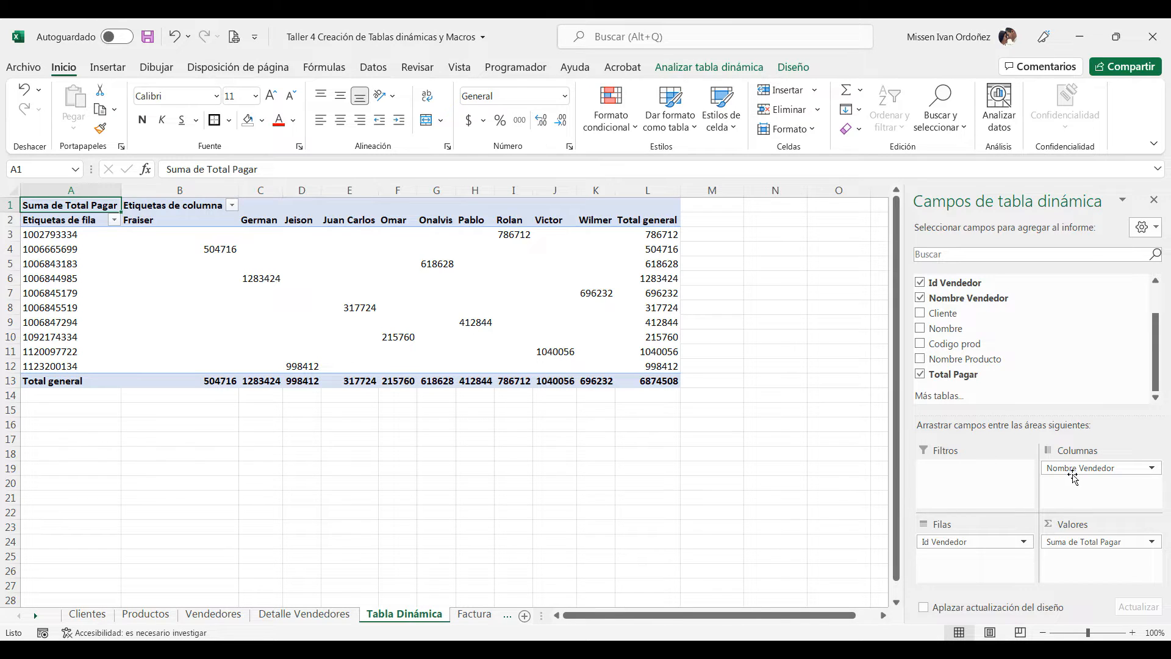
{"action": "left_click_drag", "start_coordinate": [1074, 476], "coordinate": [974, 557]}
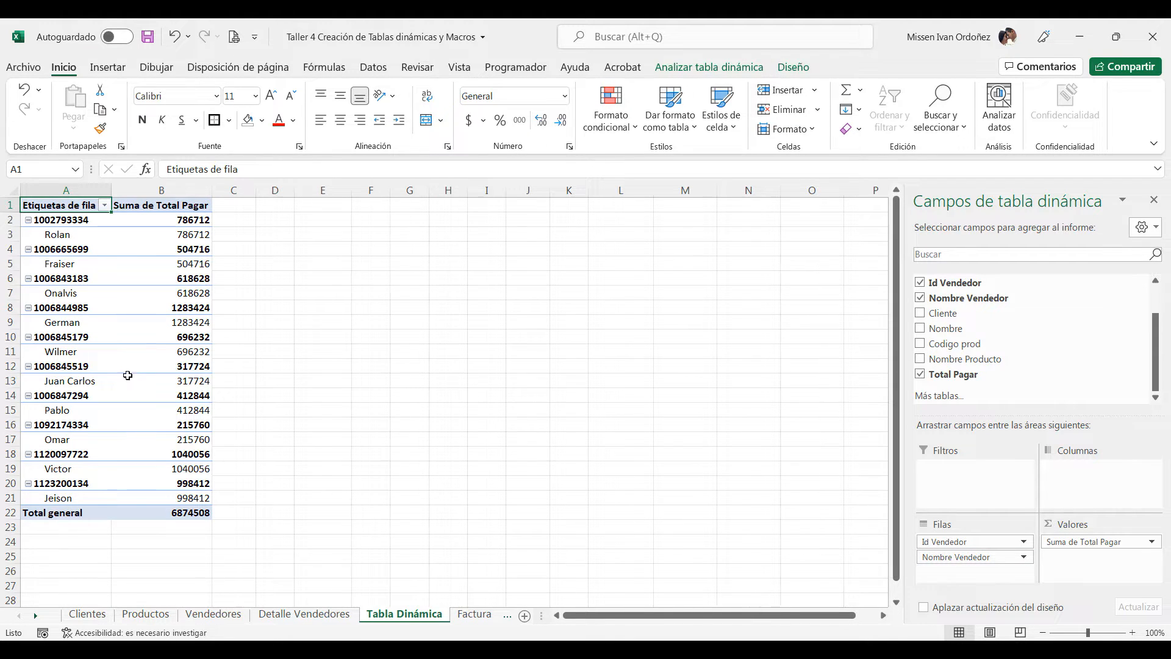
{"action": "left_click", "coordinate": [173, 514]}
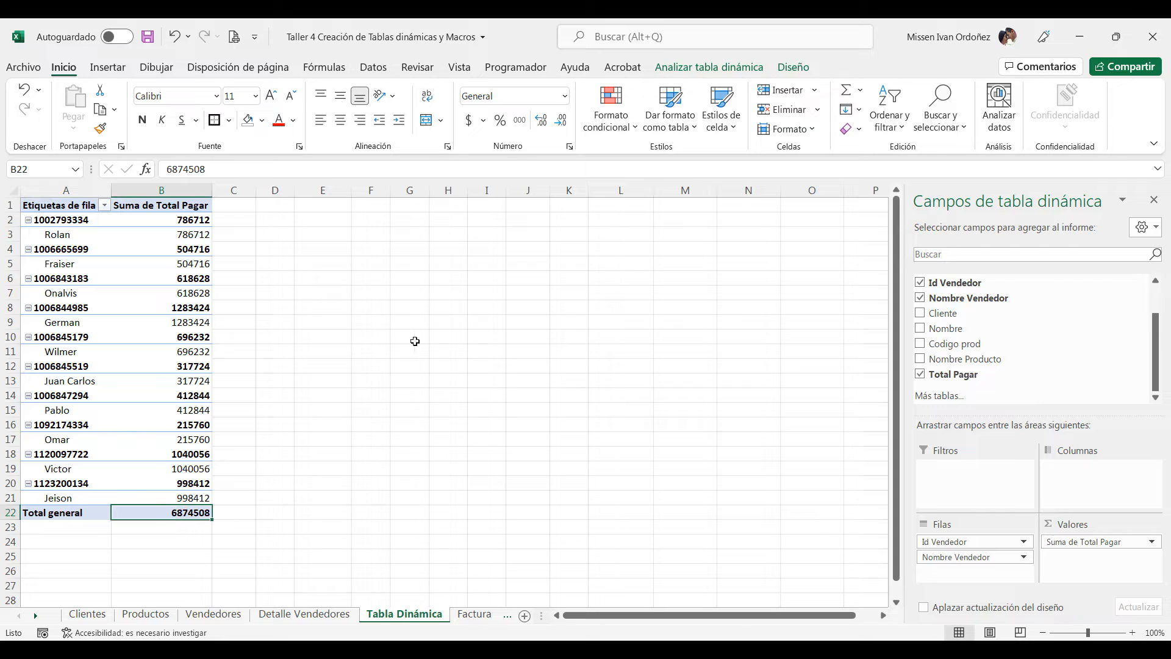
- Format the Suma de Total Pagar values, including the grand total, as Moneda with no decimals
{"action": "left_click_drag", "start_coordinate": [189, 218], "coordinate": [190, 509]}
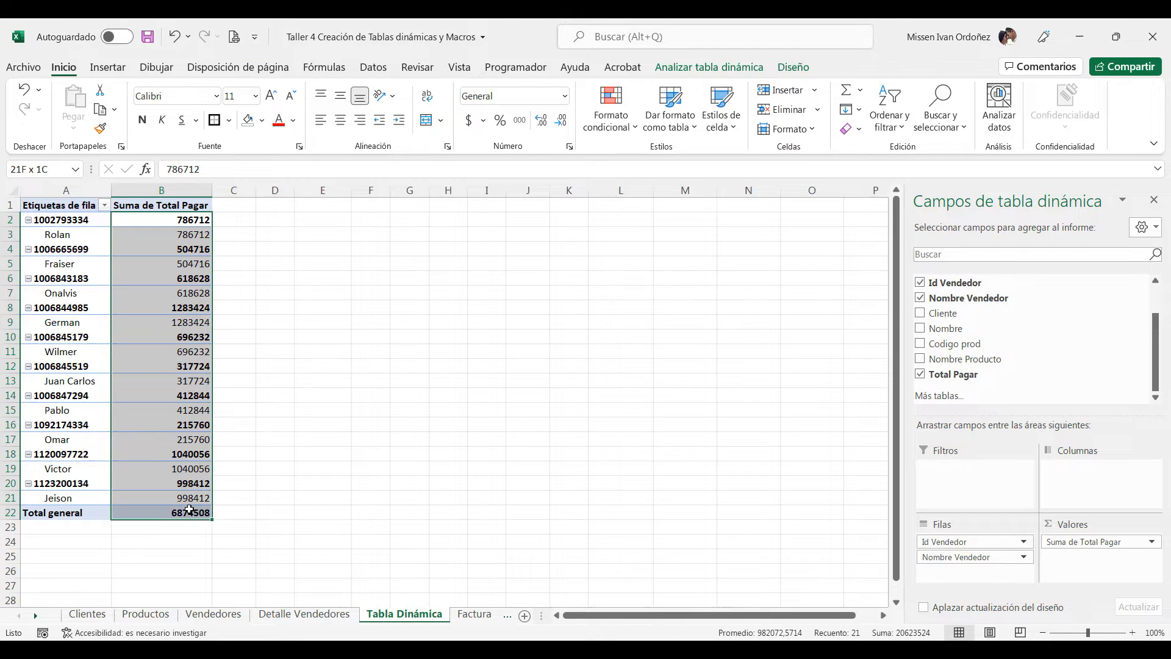
{"action": "left_click", "coordinate": [563, 98]}
{"action": "left_click", "coordinate": [257, 229]}
{"action": "left_click_drag", "start_coordinate": [189, 221], "coordinate": [188, 514]}
{"action": "left_click", "coordinate": [565, 97]}
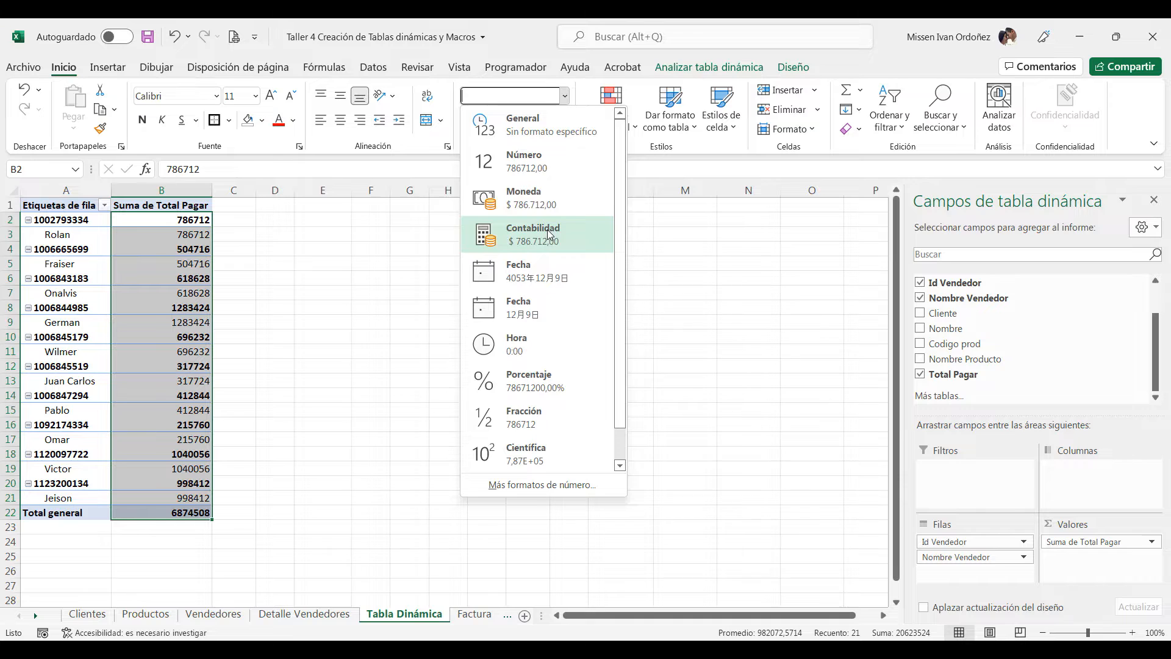
{"action": "left_click", "coordinate": [537, 200]}
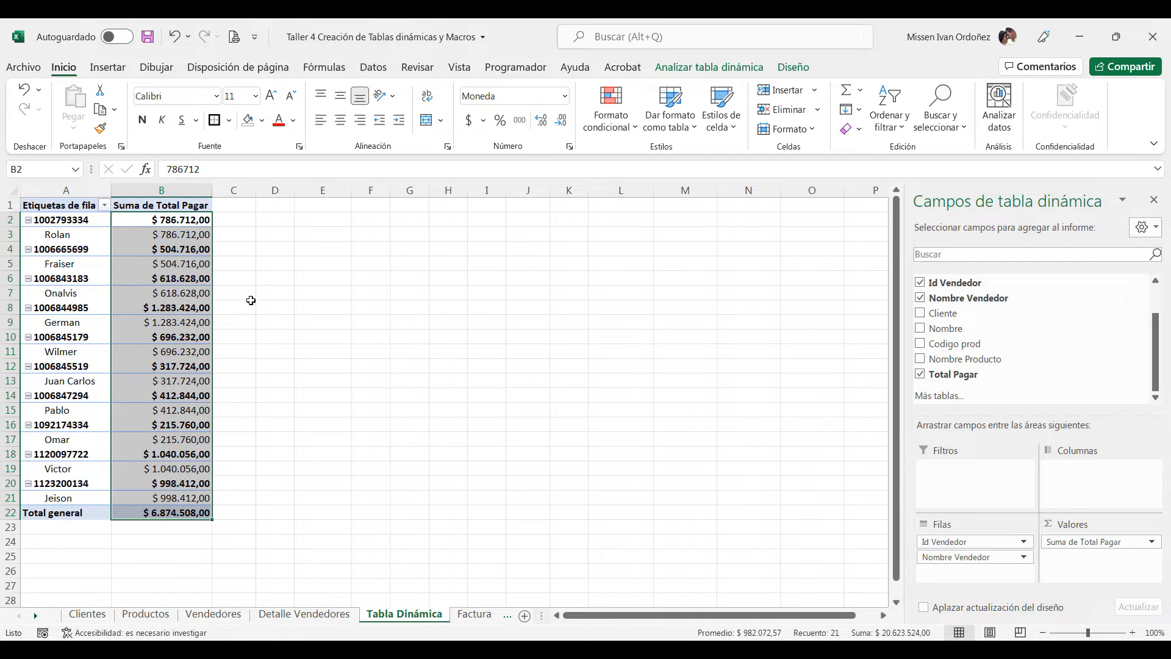
{"action": "left_click", "coordinate": [561, 120]}
{"action": "left_click", "coordinate": [561, 120]}
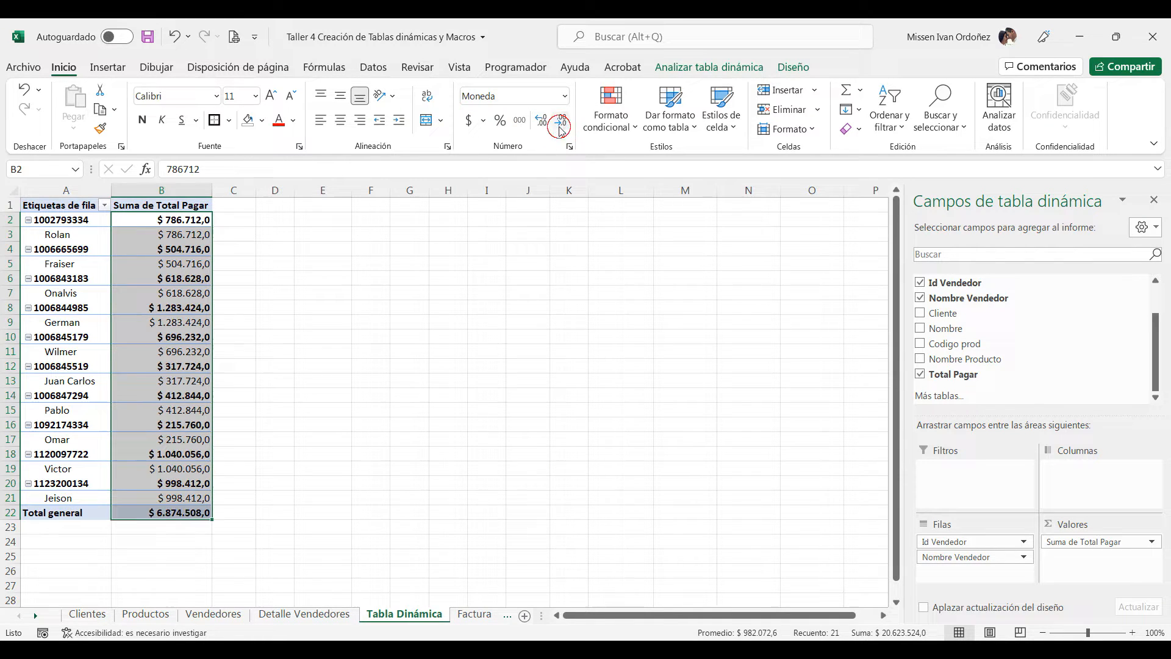
{"action": "left_click", "coordinate": [292, 415]}
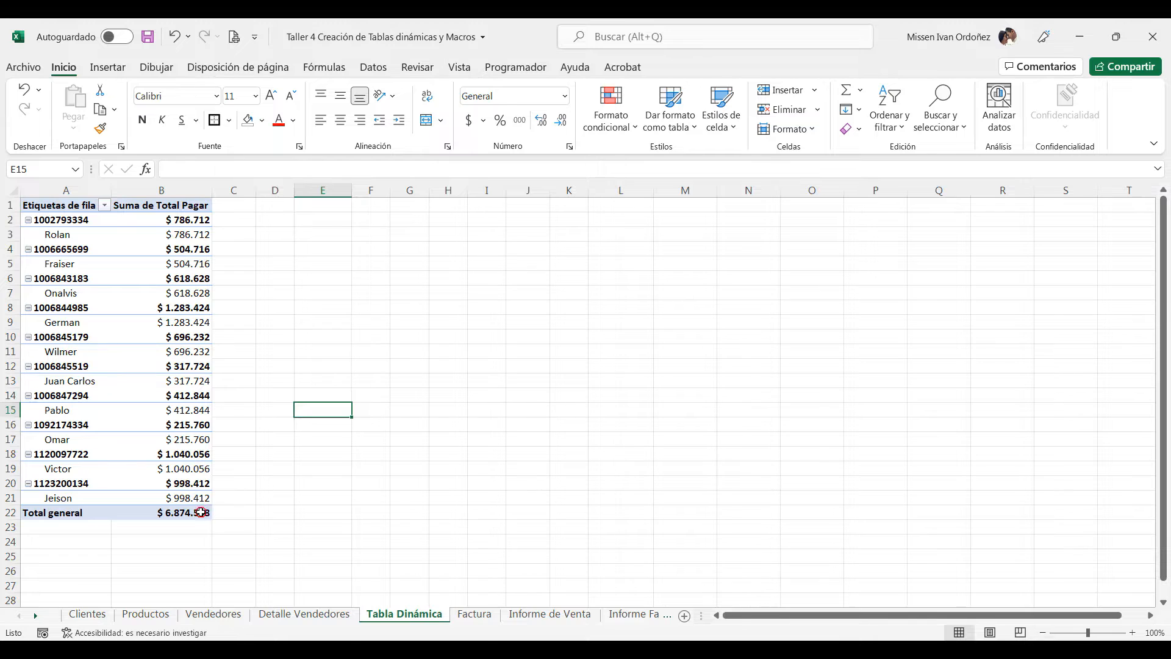
- Compare the pivot table's grand total with the seller sales total on the Informe de Venta sheet
{"action": "left_click", "coordinate": [206, 512]}
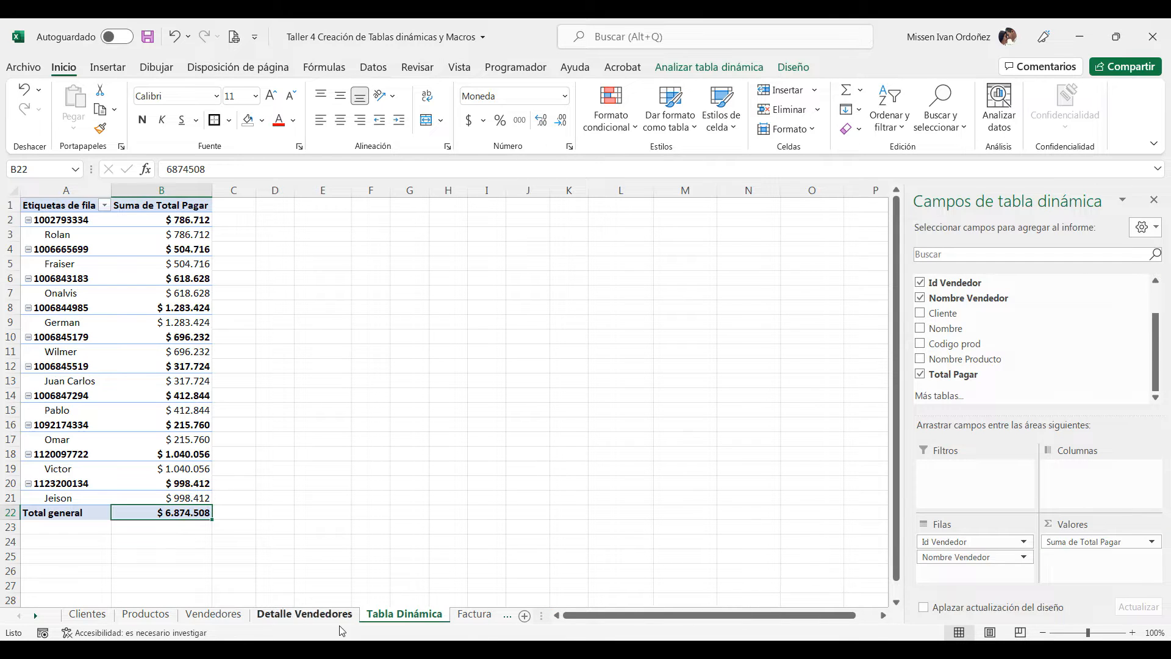
{"action": "left_click", "coordinate": [468, 615]}
{"action": "left_click", "coordinate": [468, 615]}
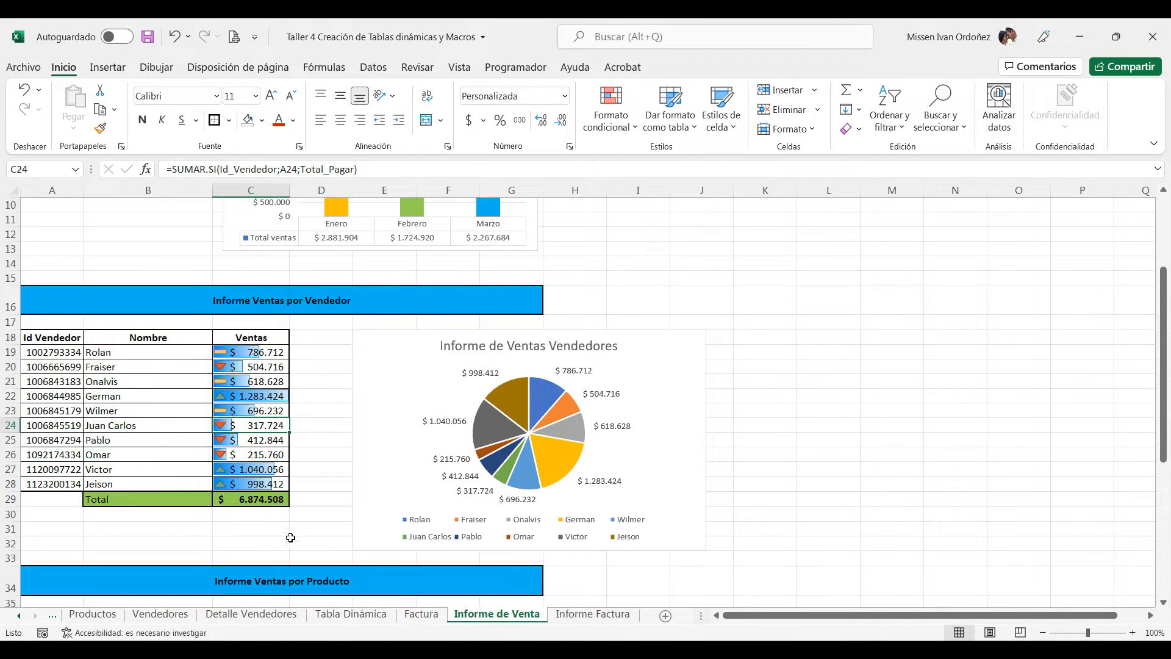
{"action": "left_click", "coordinate": [268, 500]}
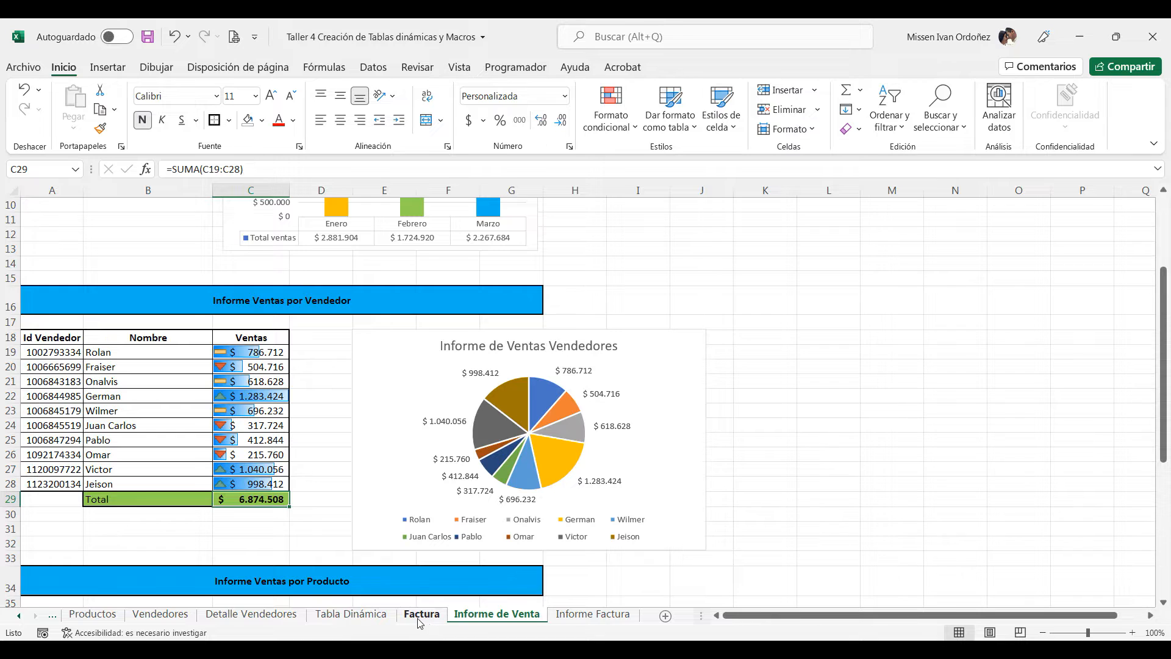
{"action": "left_click", "coordinate": [341, 616]}
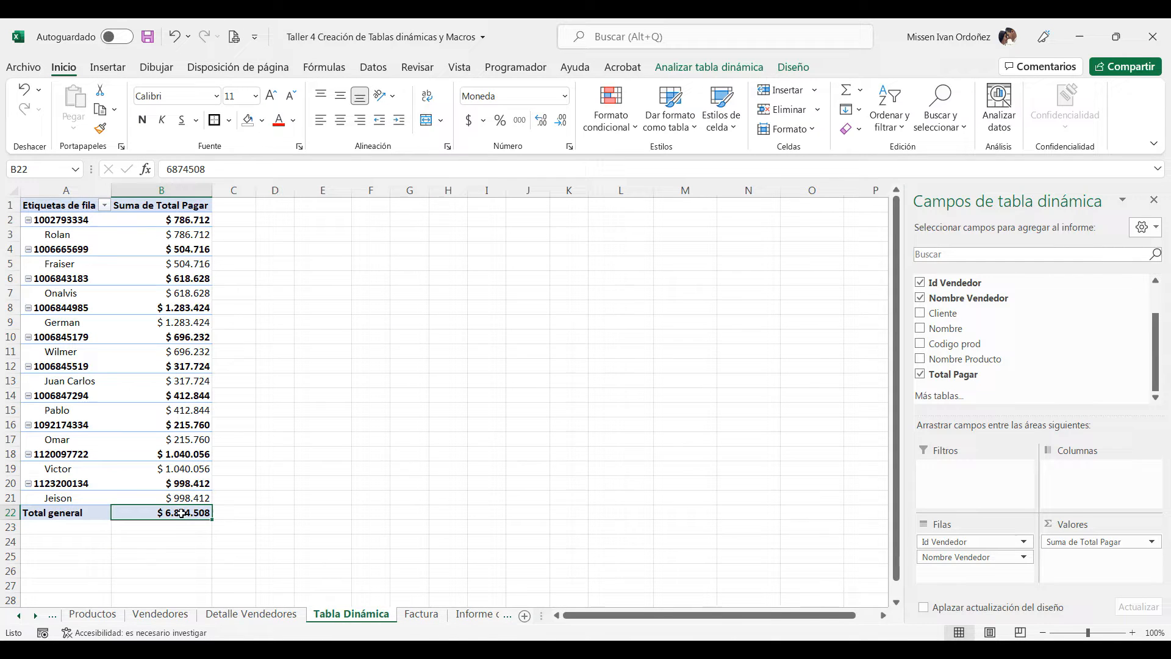
{"action": "mouse_move", "coordinate": [180, 513]}
- Move Id Vendedor from the rows to the report filter, keeping Nombre Vendedor as the row field
{"action": "left_click", "coordinate": [363, 368]}
{"action": "left_click", "coordinate": [194, 367]}
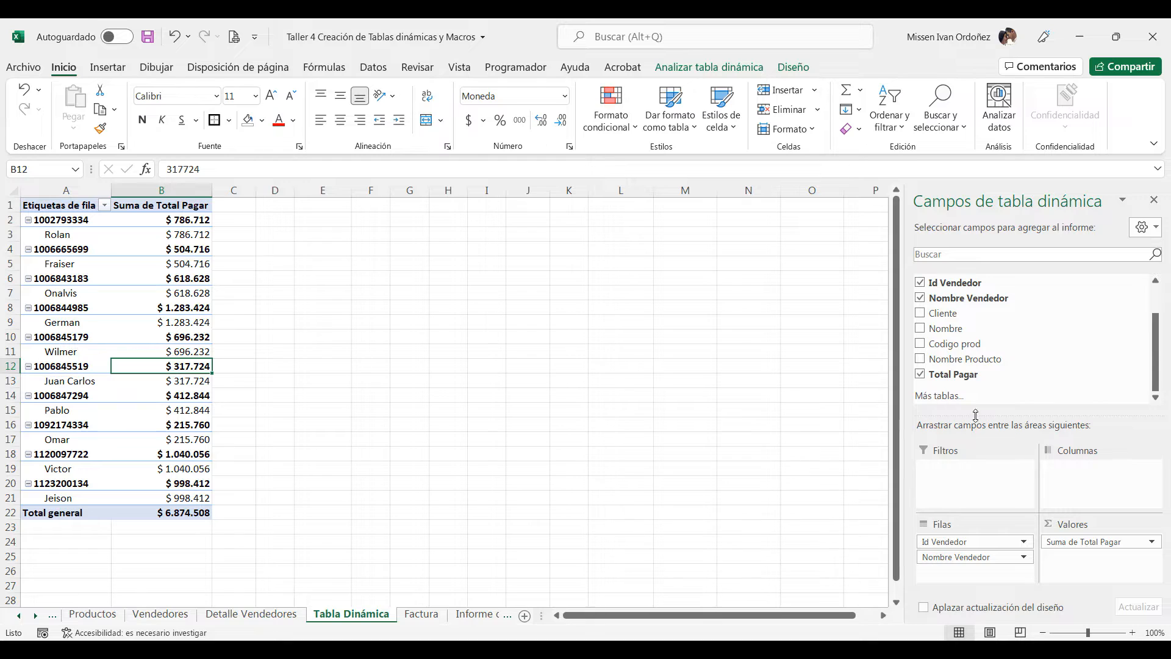
{"action": "left_click", "coordinate": [947, 542]}
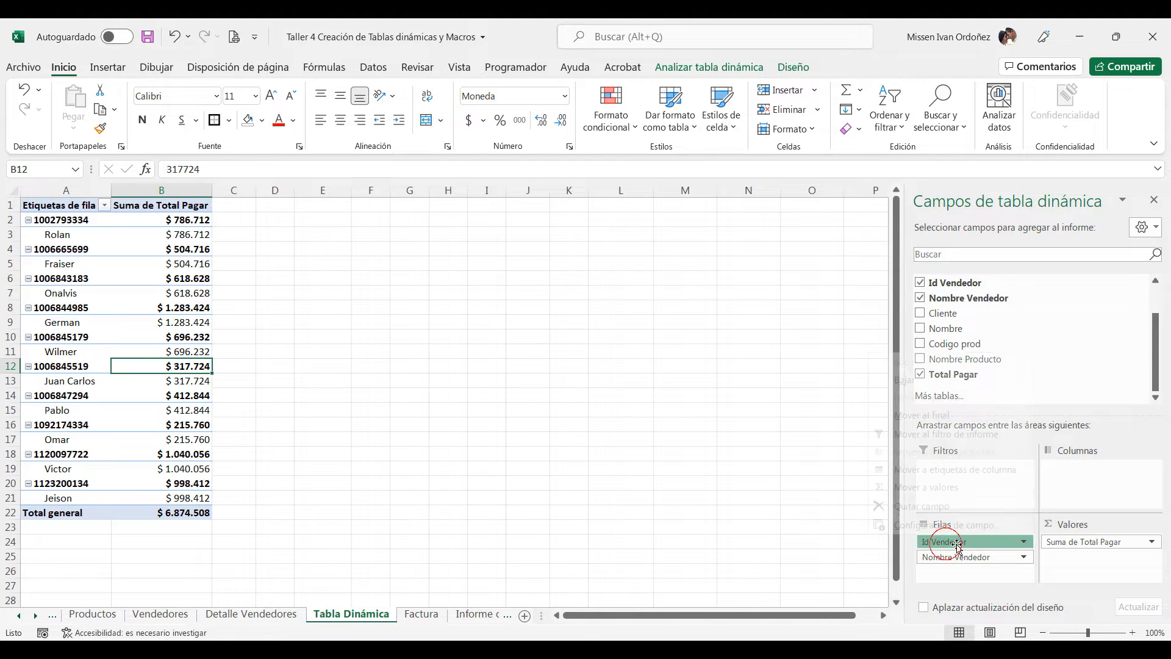
{"action": "left_click", "coordinate": [966, 580]}
{"action": "left_click_drag", "start_coordinate": [952, 542], "coordinate": [957, 478]}
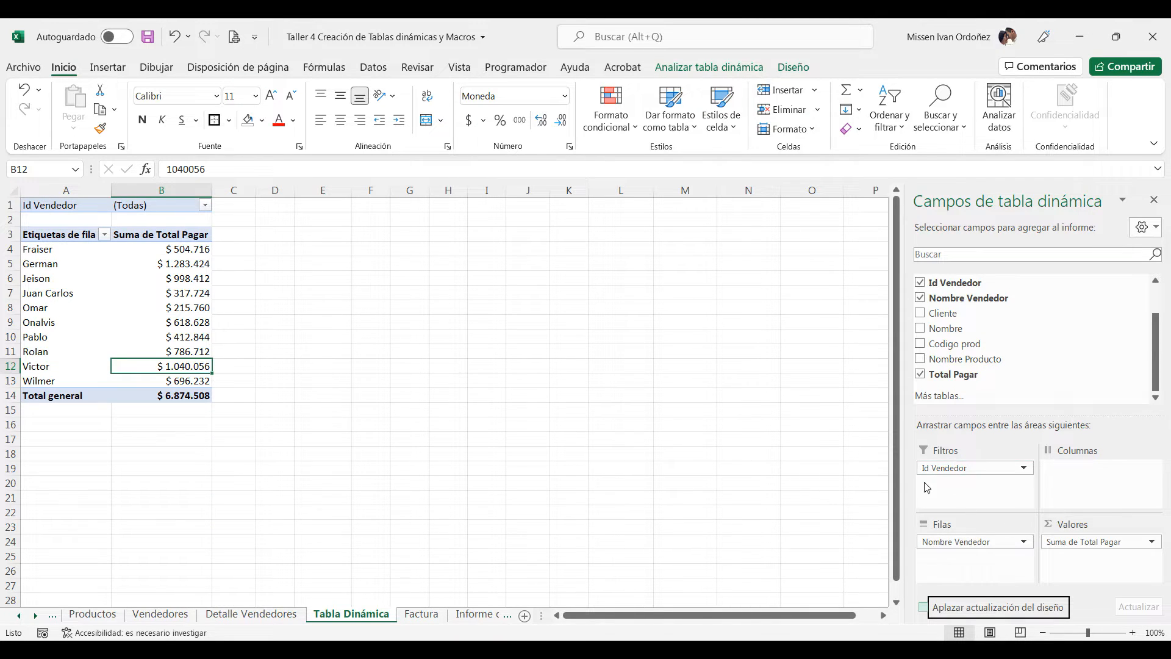
{"action": "left_click_drag", "start_coordinate": [940, 473], "coordinate": [961, 491]}
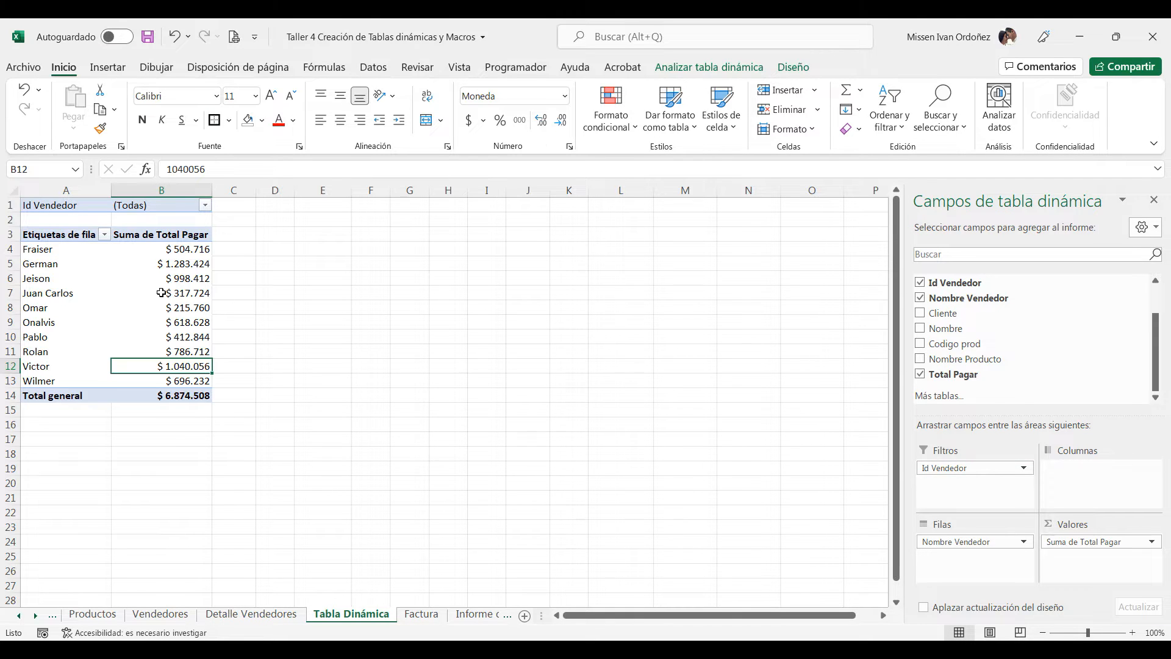
{"action": "left_click", "coordinate": [127, 277]}
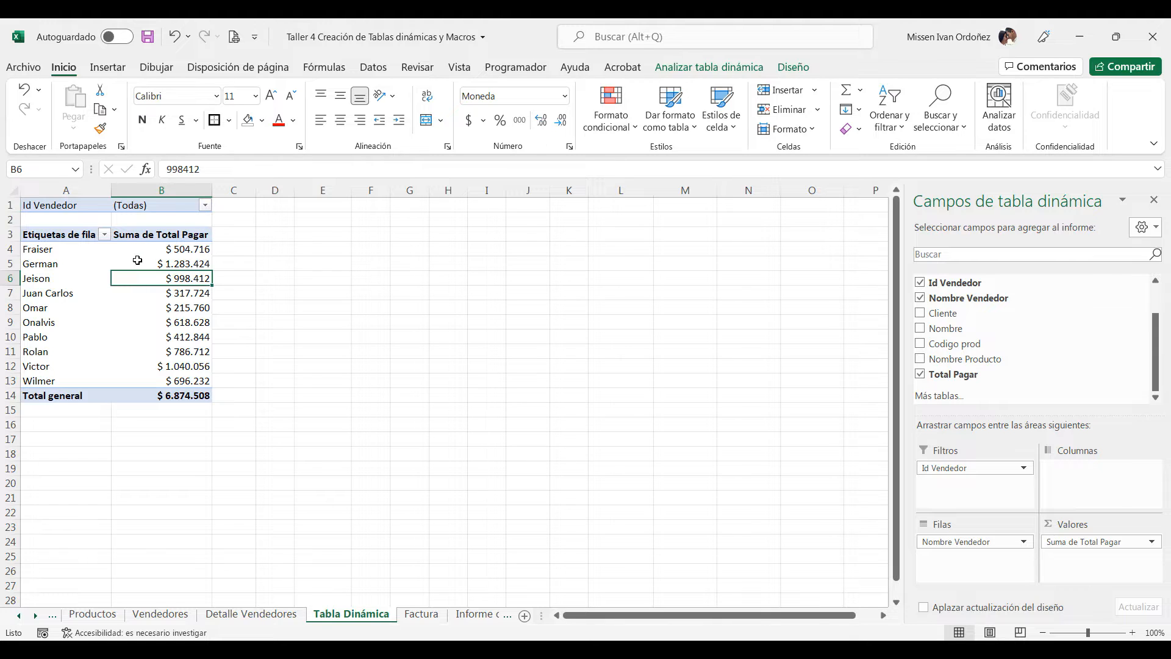
- Filter the pivot table to the third seller ID listed in the Id Vendedor report filter
{"action": "left_click", "coordinate": [205, 205]}
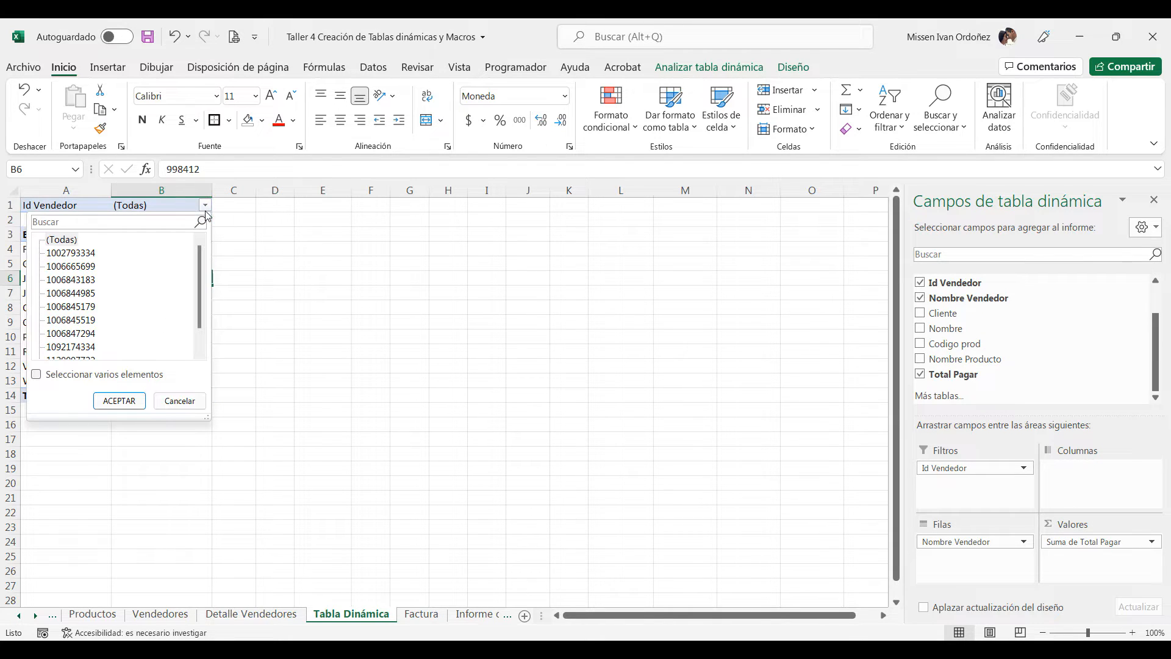
{"action": "left_click", "coordinate": [297, 207]}
{"action": "left_click", "coordinate": [205, 205]}
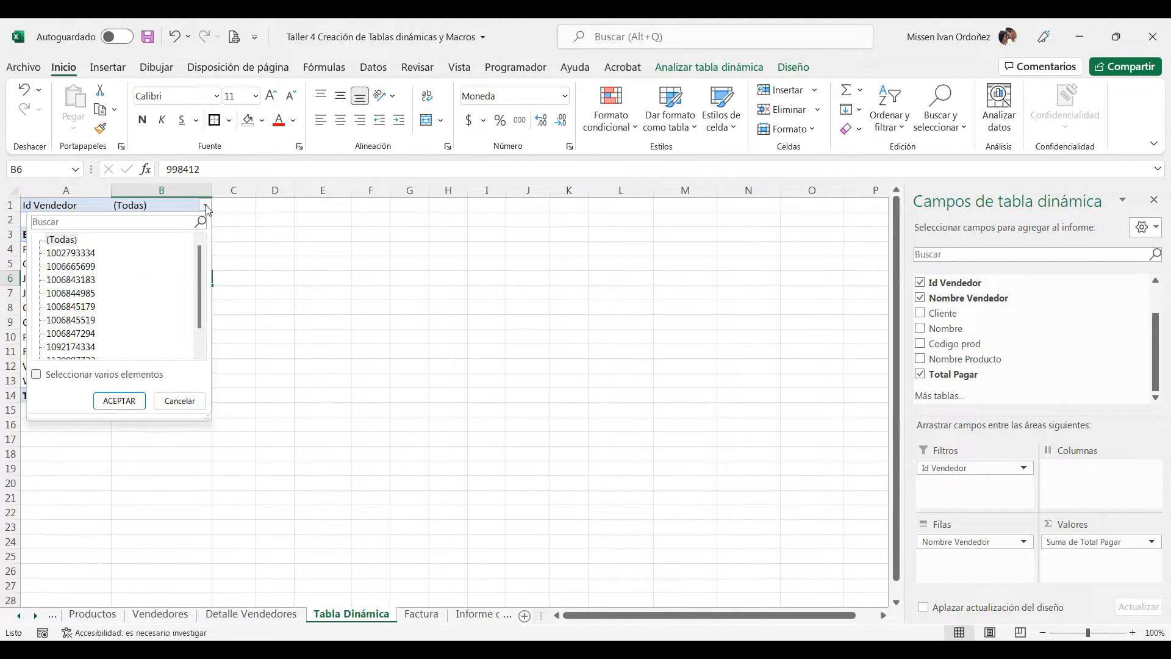
{"action": "left_click", "coordinate": [72, 280]}
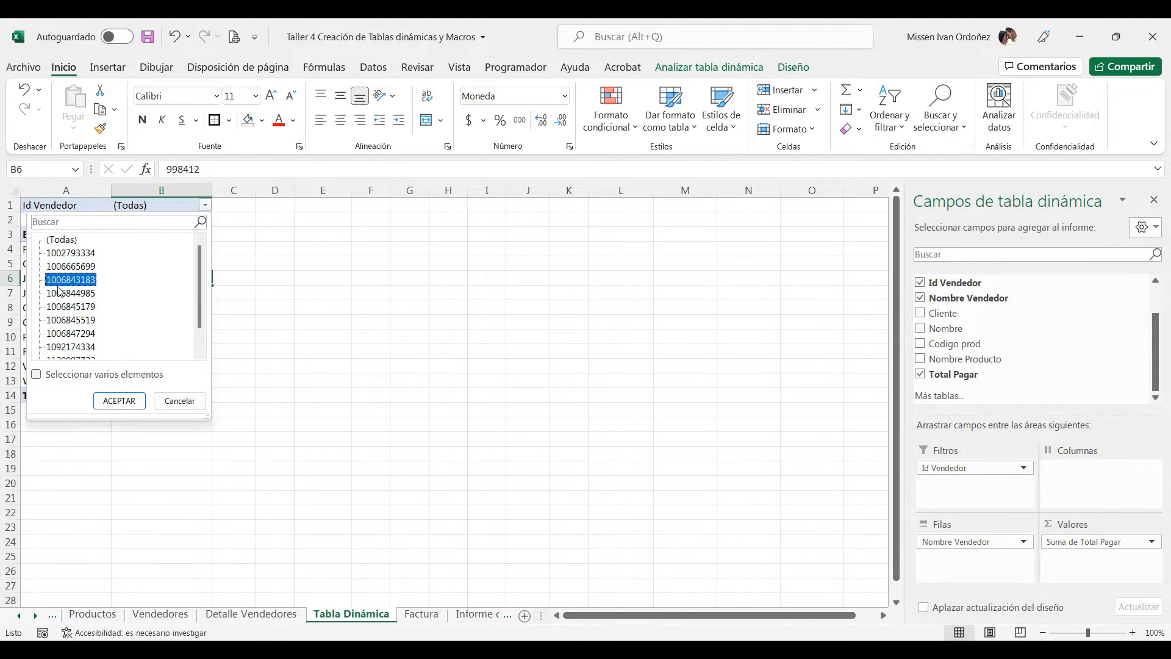
{"action": "left_click", "coordinate": [115, 401]}
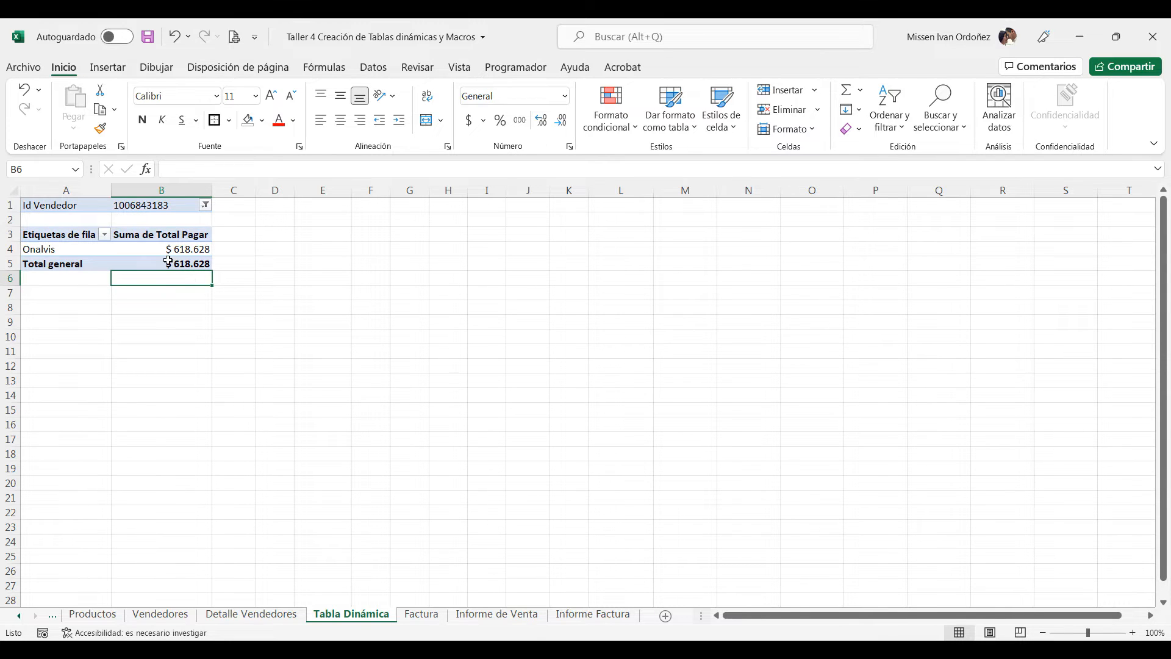
{"action": "left_click", "coordinate": [49, 250]}
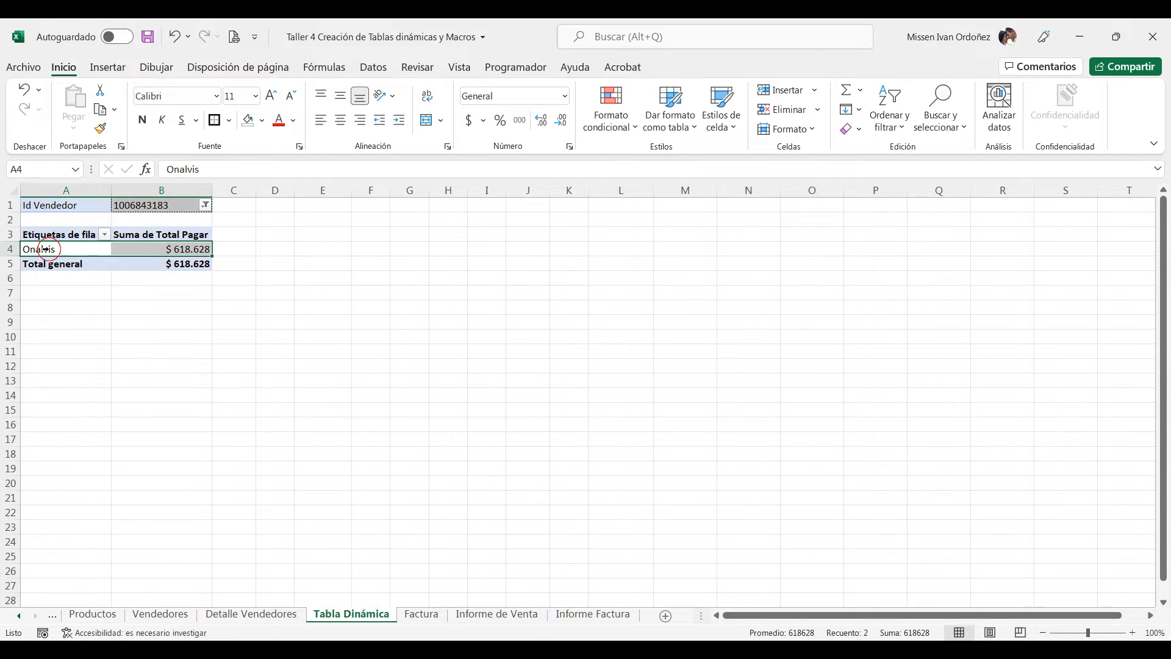
{"action": "left_click", "coordinate": [152, 252]}
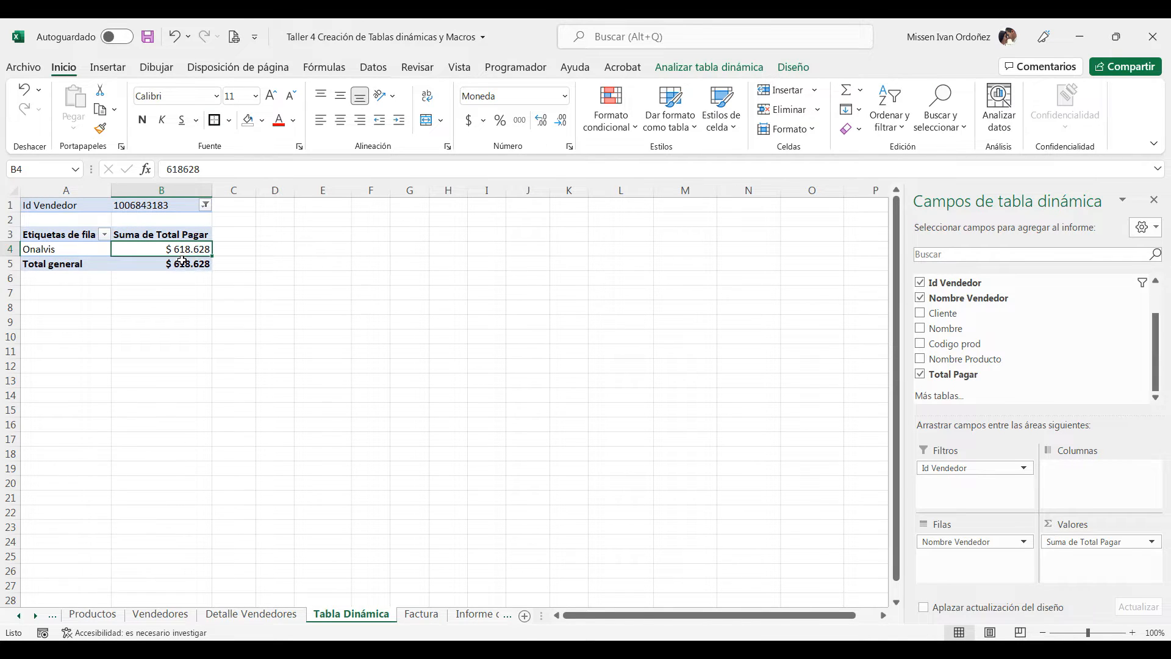
- Filter Id Vendedor to several elements, including the second, third and fourth seller IDs in the list
{"action": "left_click", "coordinate": [205, 206]}
{"action": "left_click", "coordinate": [86, 292]}
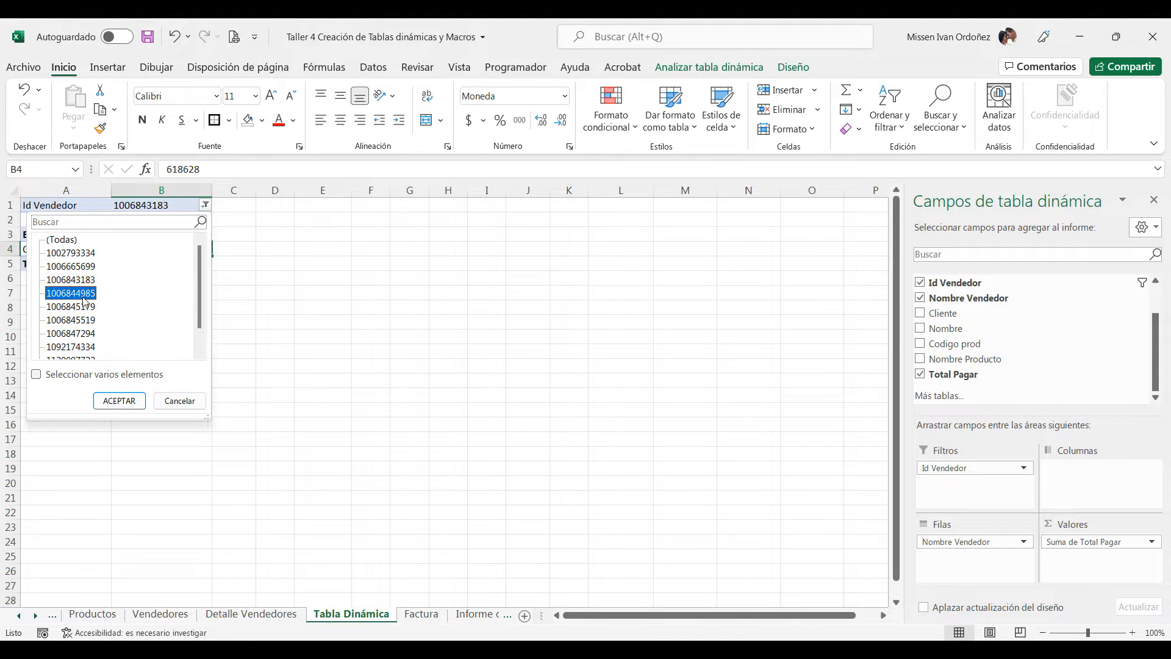
{"action": "left_click", "coordinate": [36, 375]}
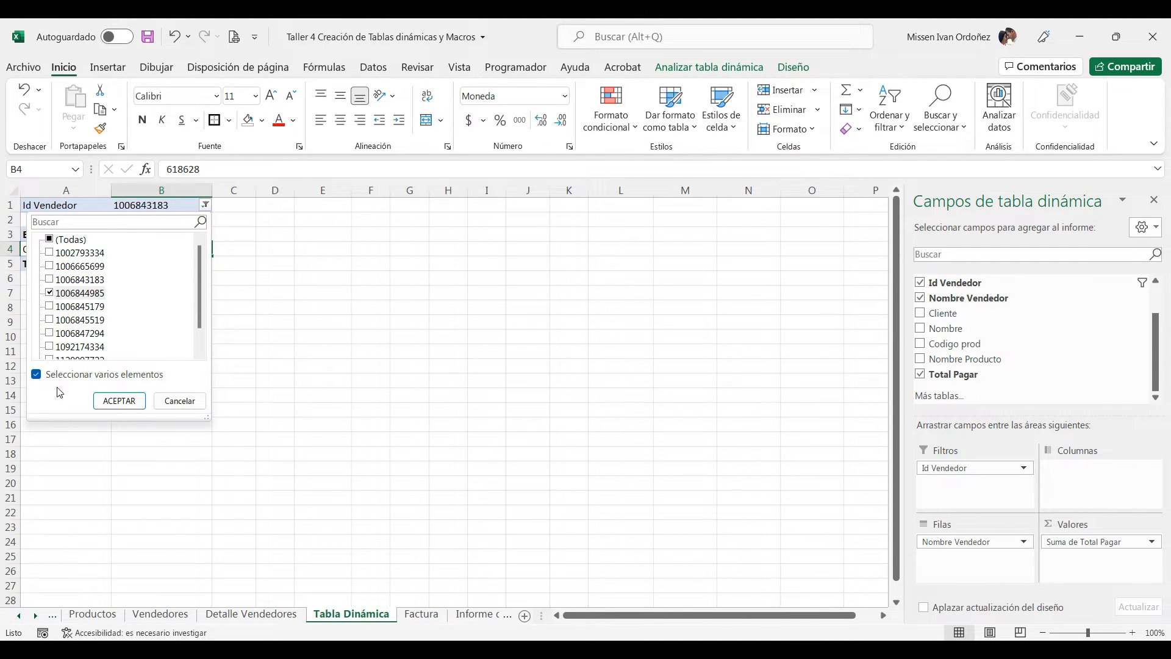
{"action": "left_click", "coordinate": [50, 279]}
{"action": "left_click", "coordinate": [50, 266]}
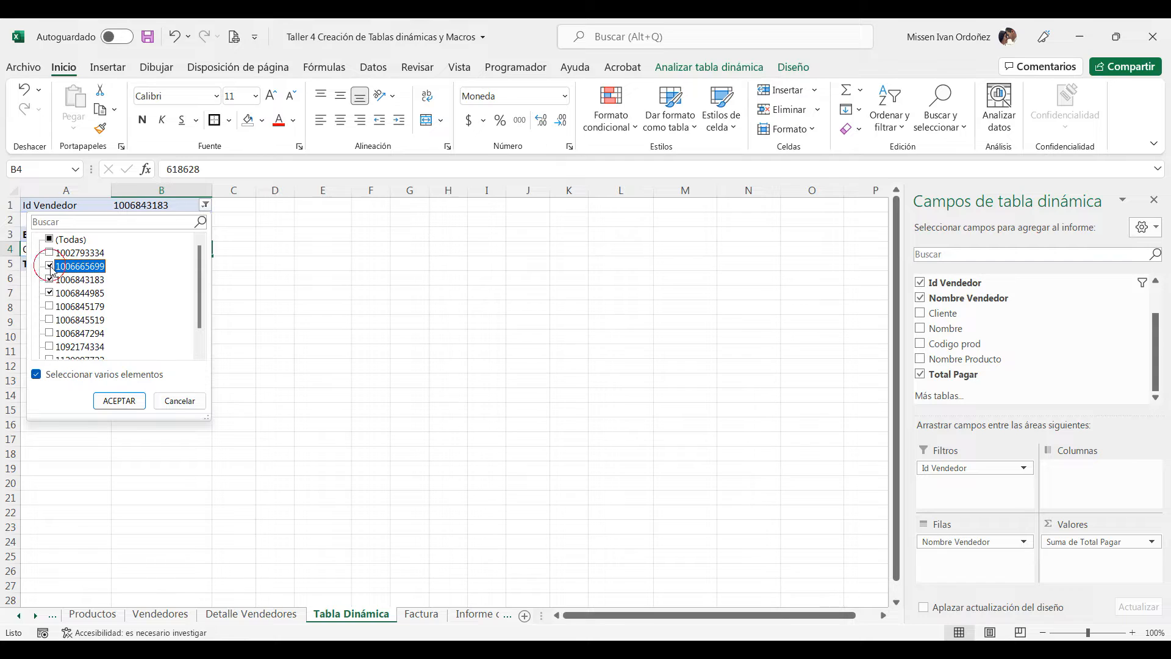
{"action": "left_click", "coordinate": [124, 402]}
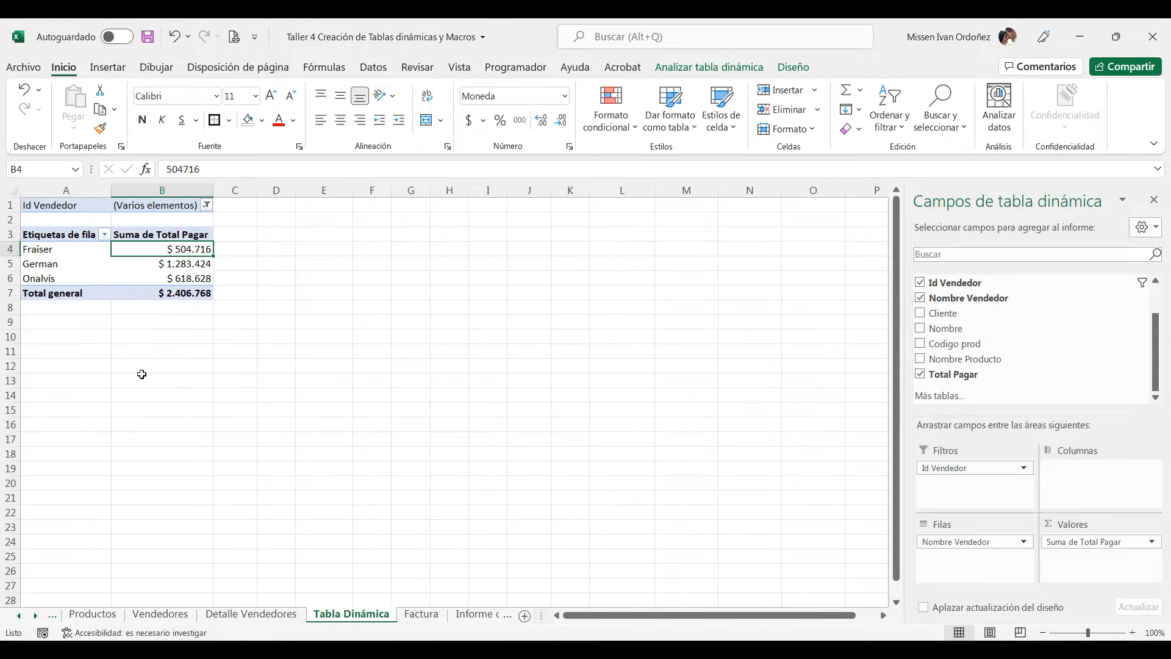
{"action": "left_click", "coordinate": [170, 279]}
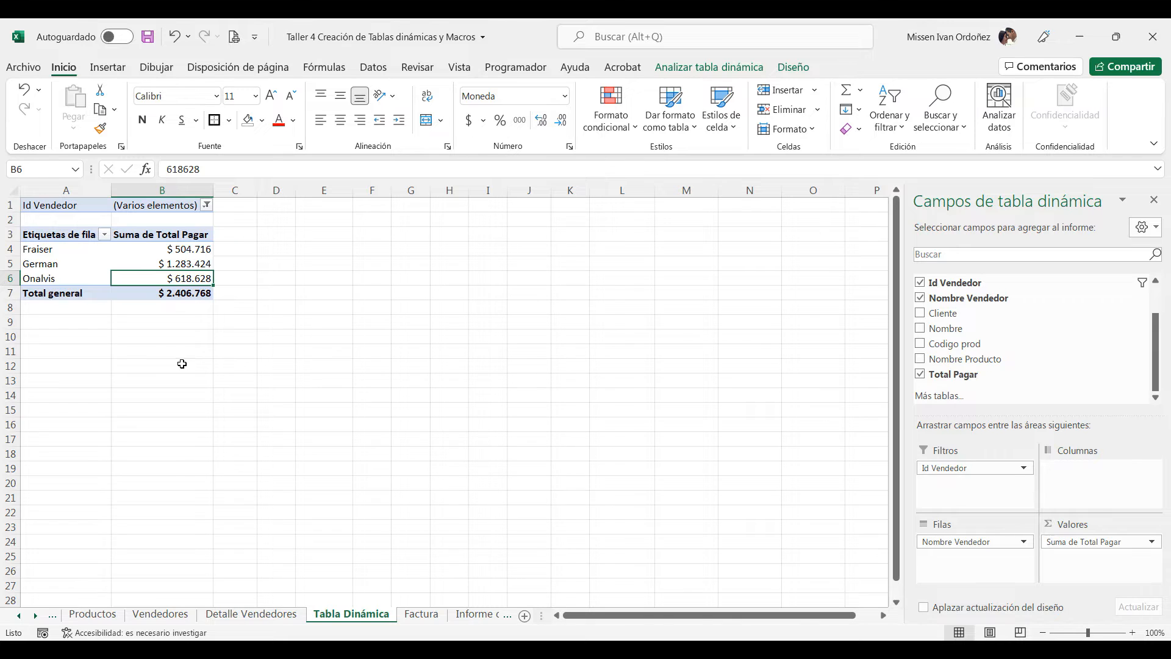
{"action": "left_click", "coordinate": [174, 295]}
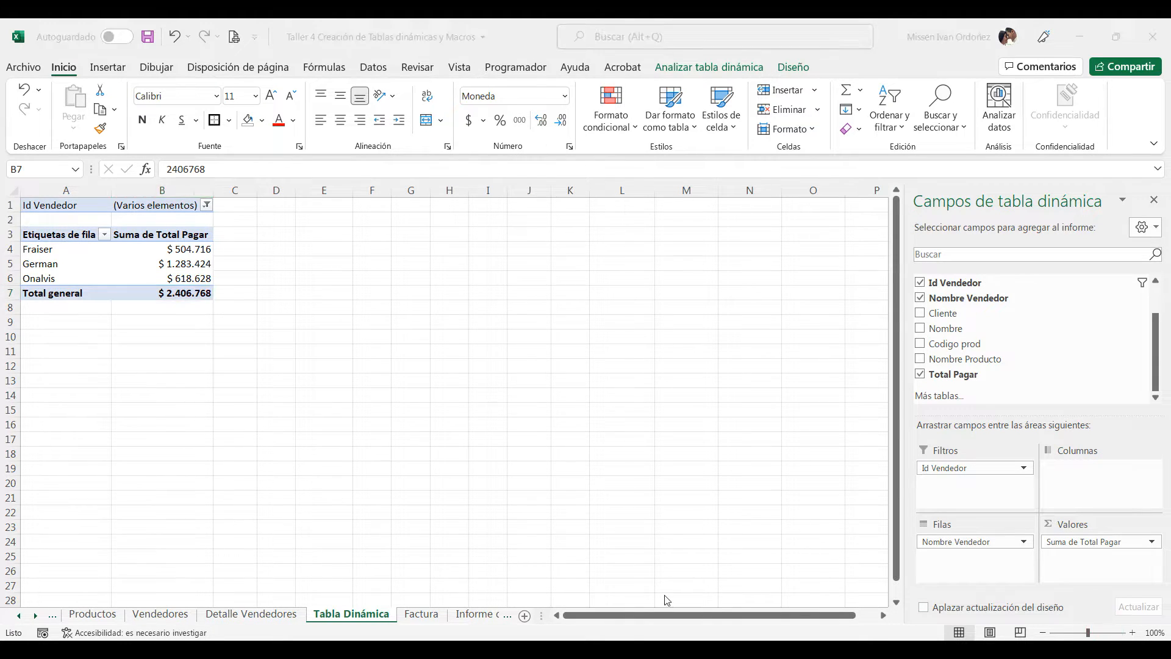
- Reset the Id Vendedor report filter to (Todas)
{"action": "left_click", "coordinate": [207, 207]}
{"action": "left_click", "coordinate": [82, 244]}
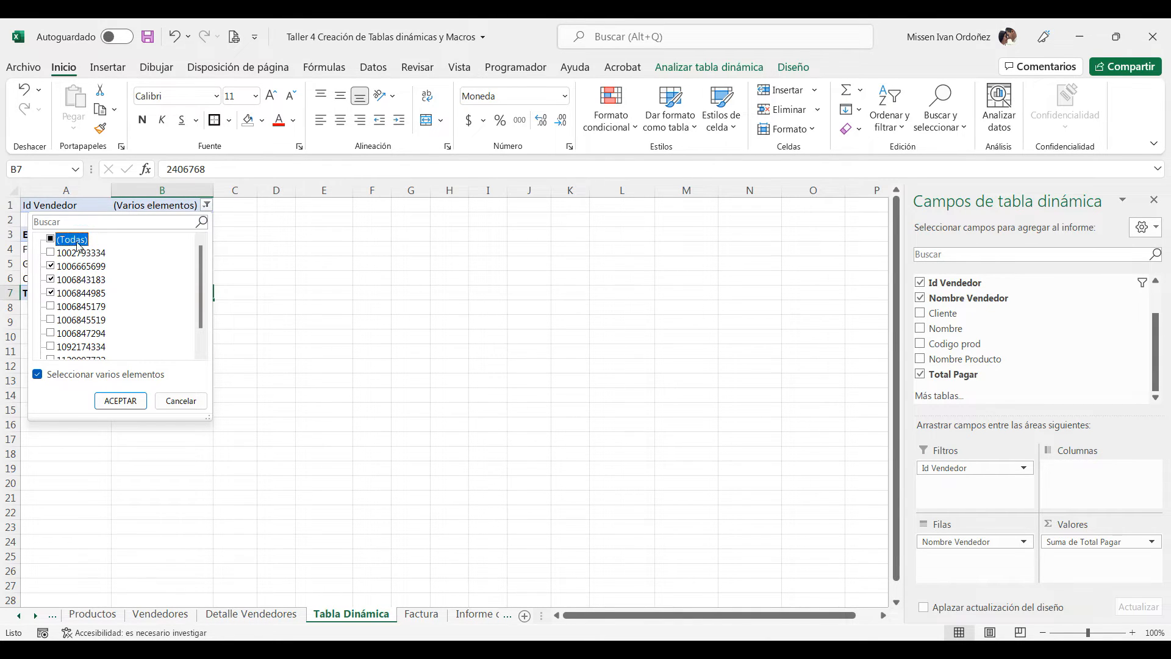
{"action": "left_click", "coordinate": [52, 241]}
{"action": "left_click", "coordinate": [116, 400]}
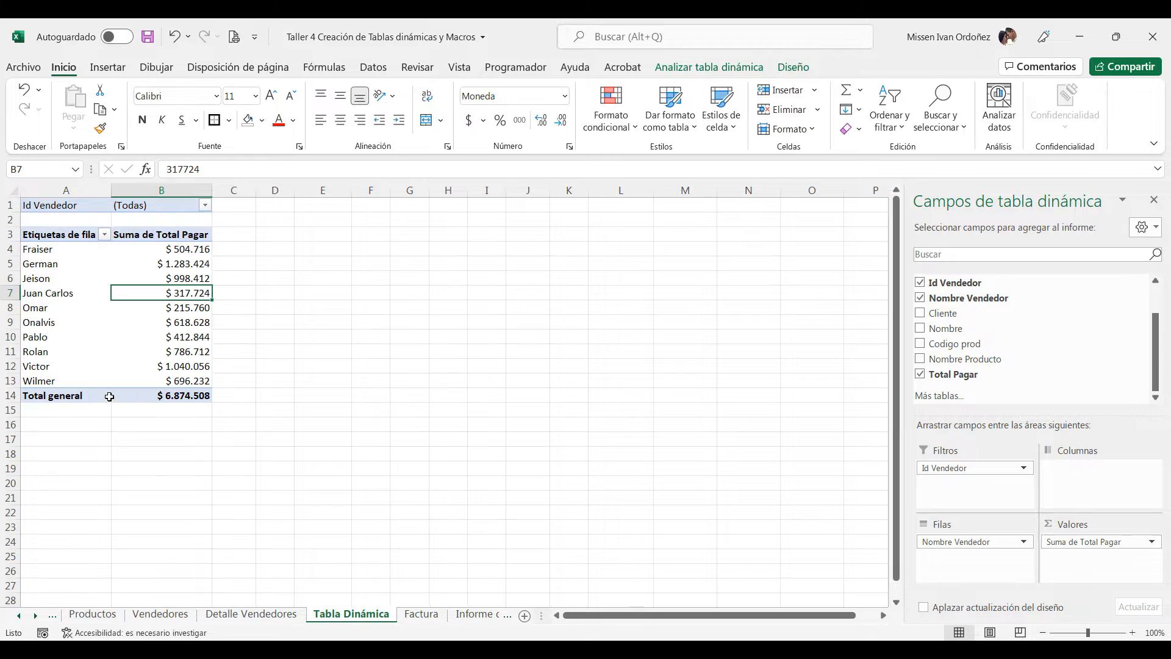
- Examine each seller's Suma de Total Pagar and the grand total in the pivot table
{"action": "left_click", "coordinate": [93, 251]}
{"action": "left_click", "coordinate": [136, 254]}
{"action": "left_click_drag", "start_coordinate": [55, 249], "coordinate": [156, 374]}
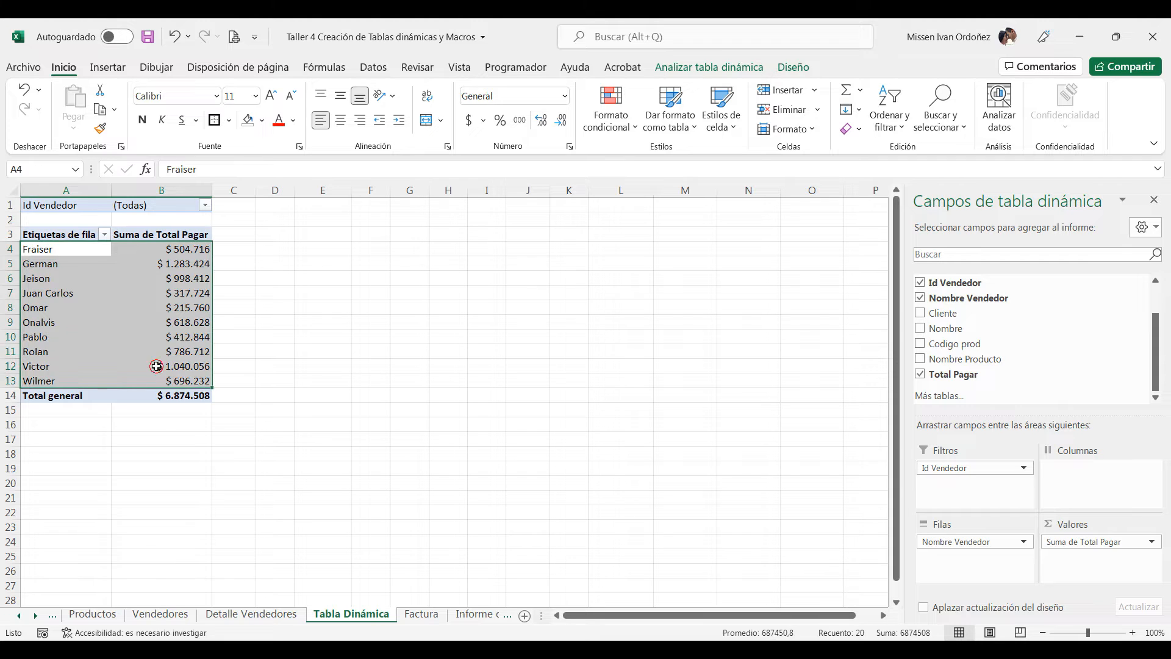
{"action": "left_click", "coordinate": [156, 366]}
{"action": "mouse_move", "coordinate": [189, 250]}
{"action": "left_mouse_down"}
{"action": "mouse_move", "coordinate": [188, 382]}
{"action": "mouse_move", "coordinate": [185, 263]}
{"action": "mouse_move", "coordinate": [199, 251]}
{"action": "left_mouse_up"}
{"action": "left_click", "coordinate": [188, 395]}
{"action": "left_click", "coordinate": [192, 254]}
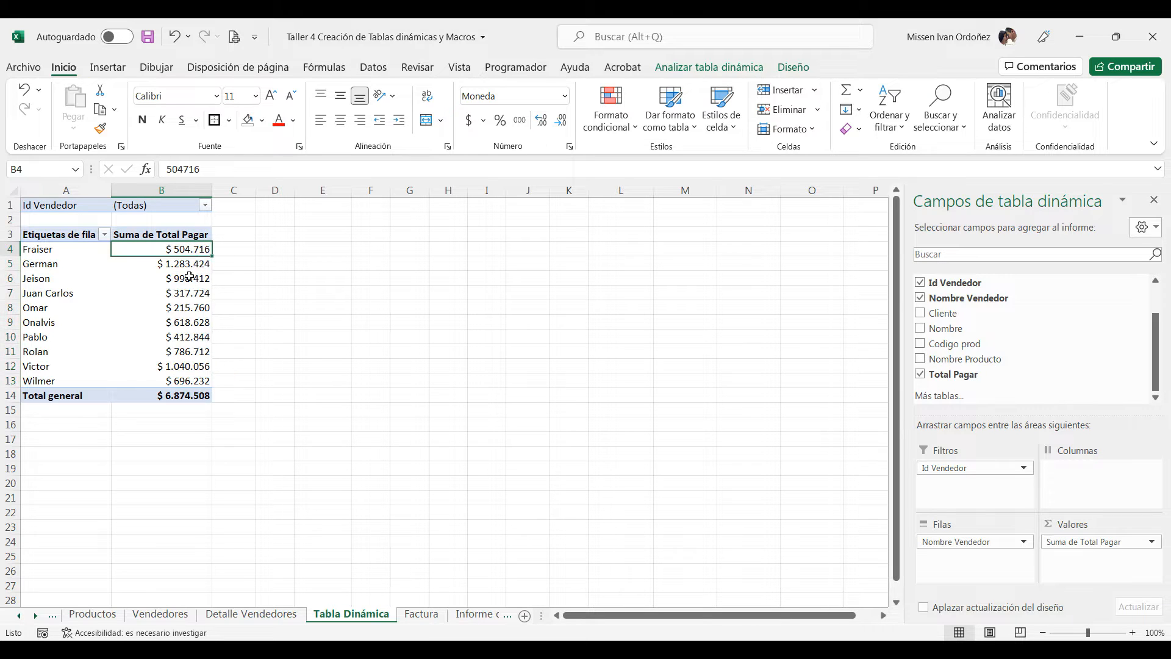
{"action": "left_click", "coordinate": [292, 273]}
{"action": "left_click", "coordinate": [95, 422]}
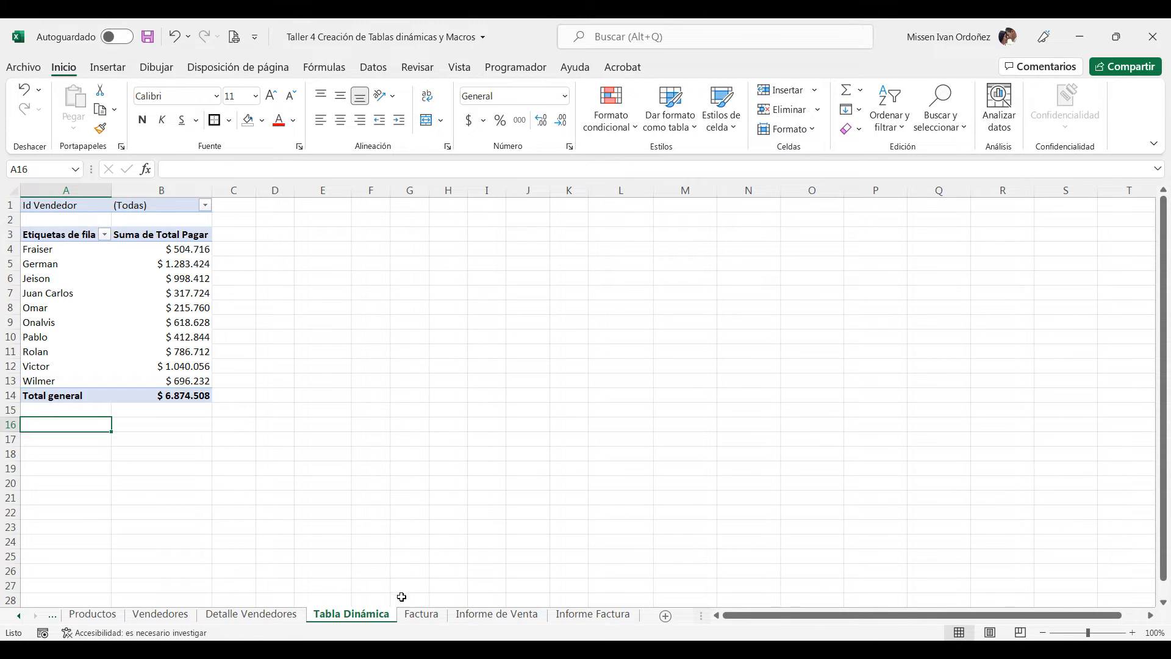
- Select the entire data range A1:J200, headers included, on the Detalle Vendedores sheet
{"action": "left_click", "coordinate": [269, 615]}
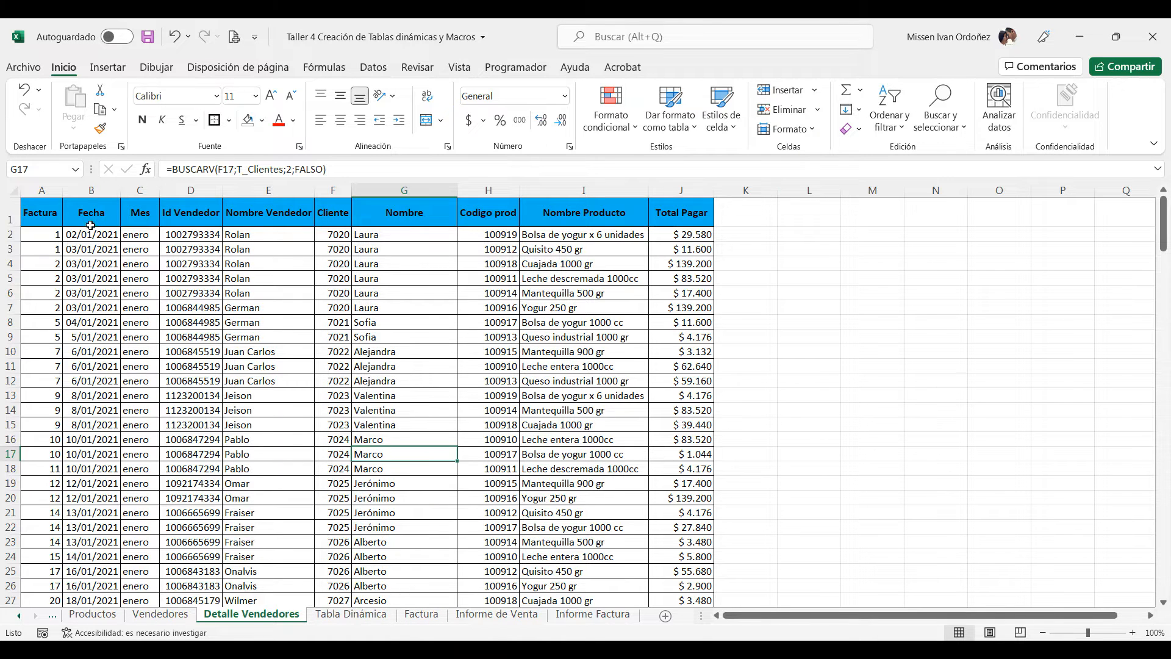
{"action": "left_click", "coordinate": [55, 213]}
{"action": "key", "text": "ctrl+shift+Right"}
{"action": "key", "text": "ctrl+shift+Down"}
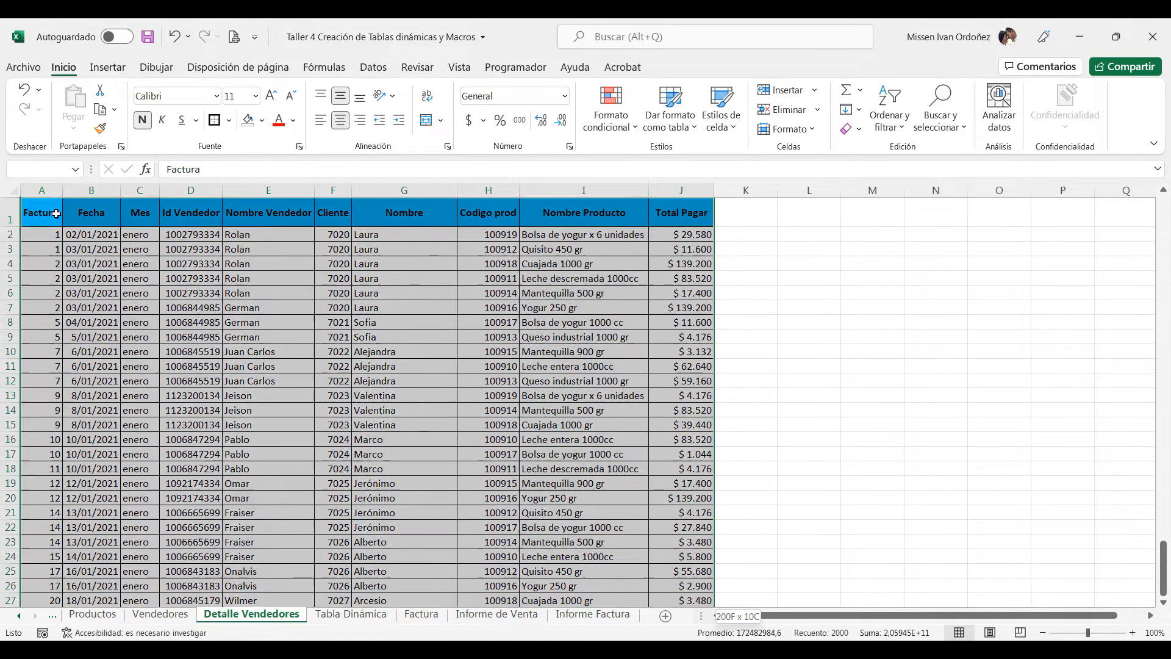
{"action": "scroll", "coordinate": [171, 372], "scroll_direction": "up", "scroll_amount": 20}
{"action": "scroll", "coordinate": [175, 378], "scroll_direction": "up", "scroll_amount": 20}
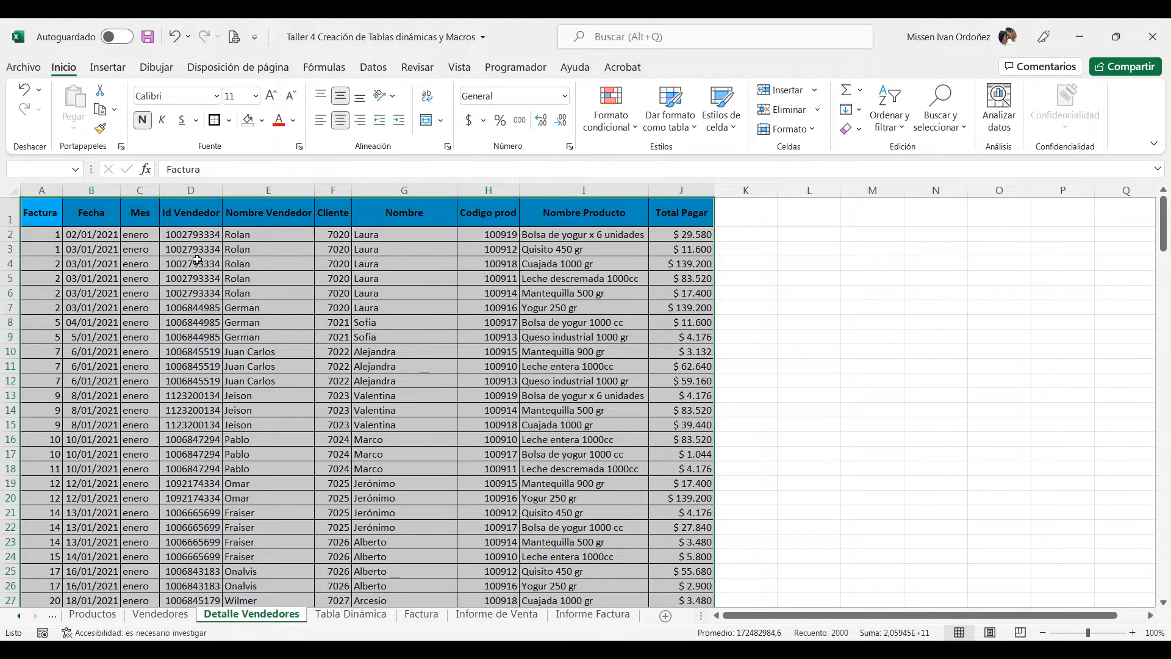
- Insert a pivot table from the selected range into the existing Tabla Dinámica sheet at cell A17
{"action": "left_click", "coordinate": [105, 69]}
{"action": "left_click", "coordinate": [41, 103]}
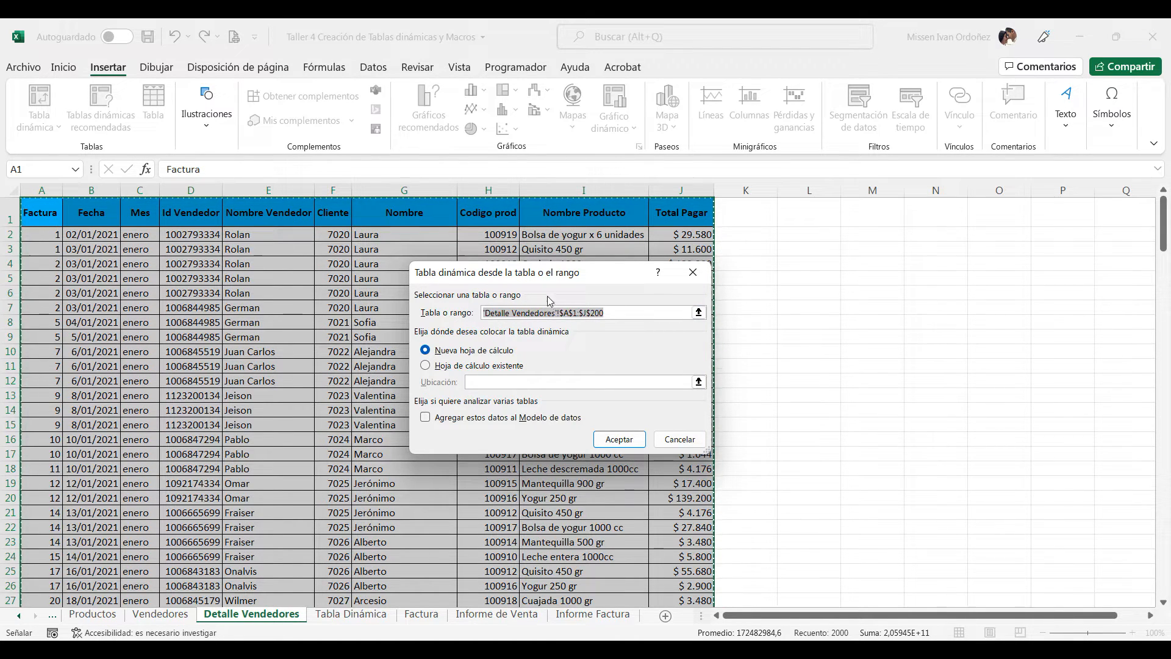
{"action": "left_click", "coordinate": [478, 366]}
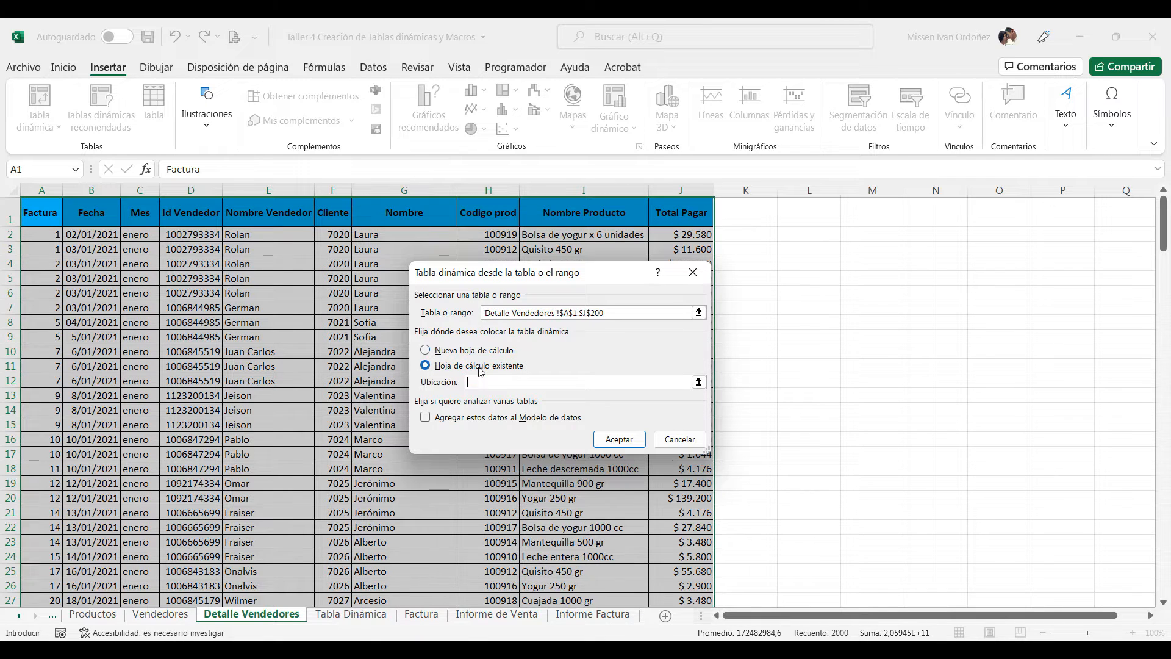
{"action": "left_click", "coordinate": [696, 382]}
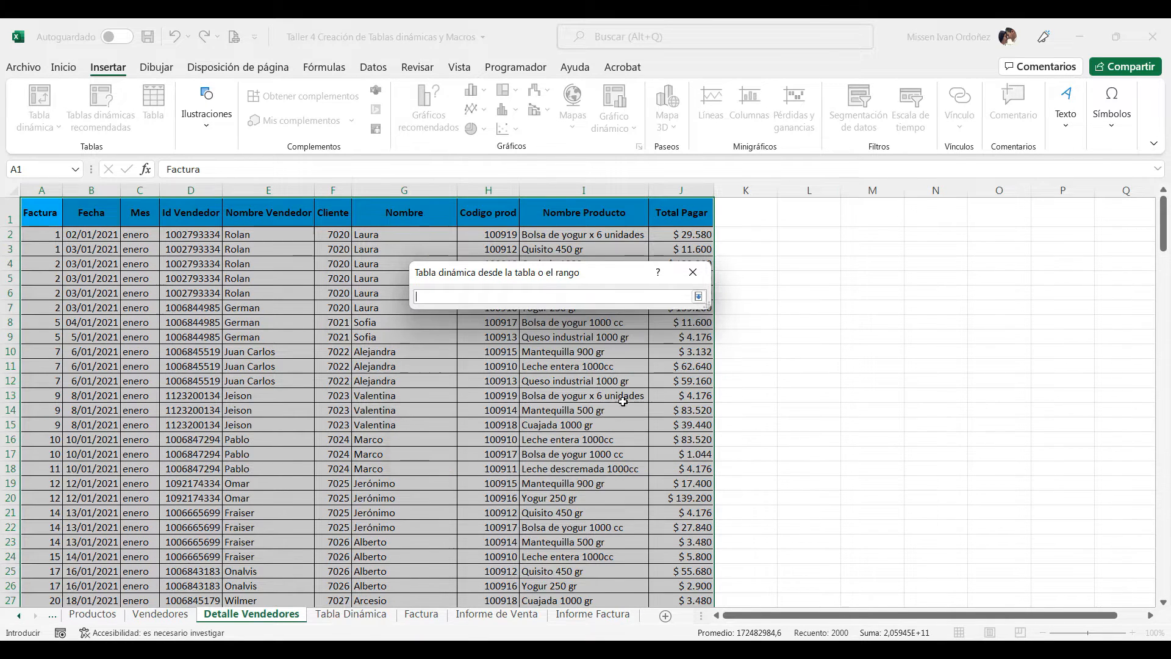
{"action": "left_click", "coordinate": [354, 617]}
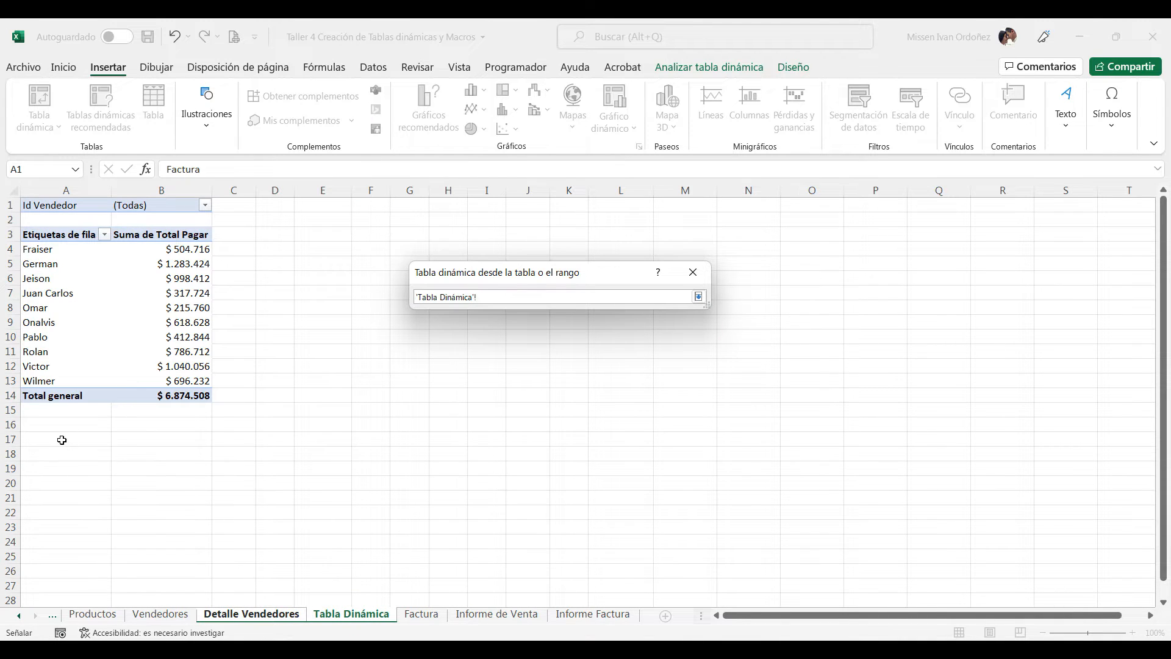
{"action": "left_click", "coordinate": [62, 438]}
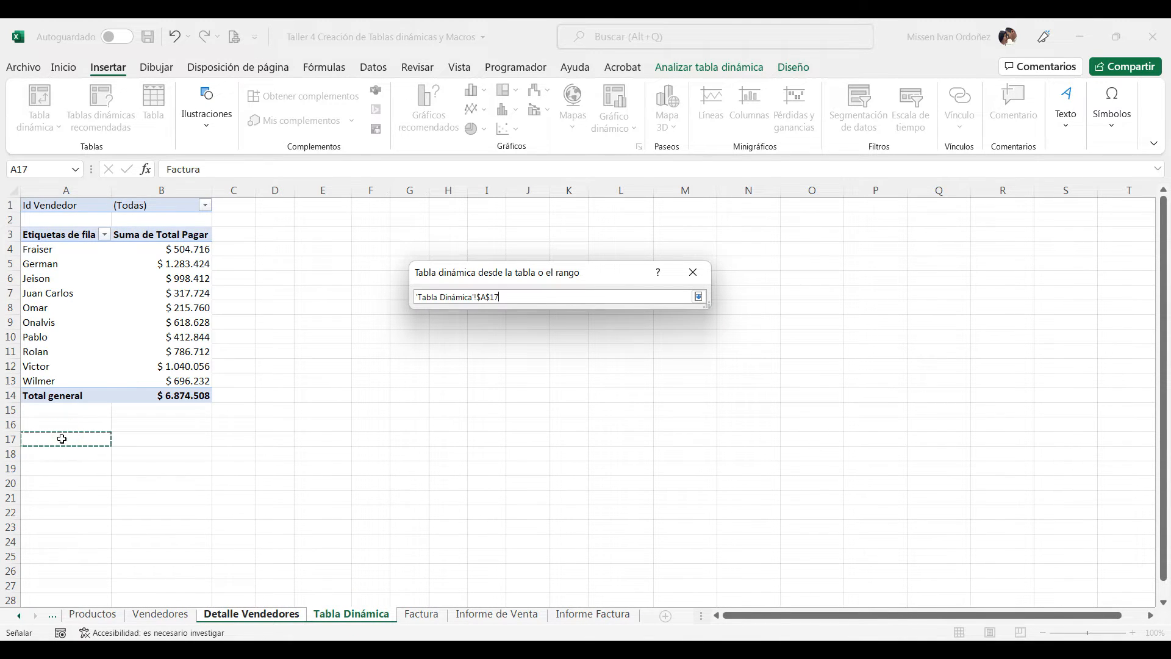
{"action": "left_click", "coordinate": [699, 297]}
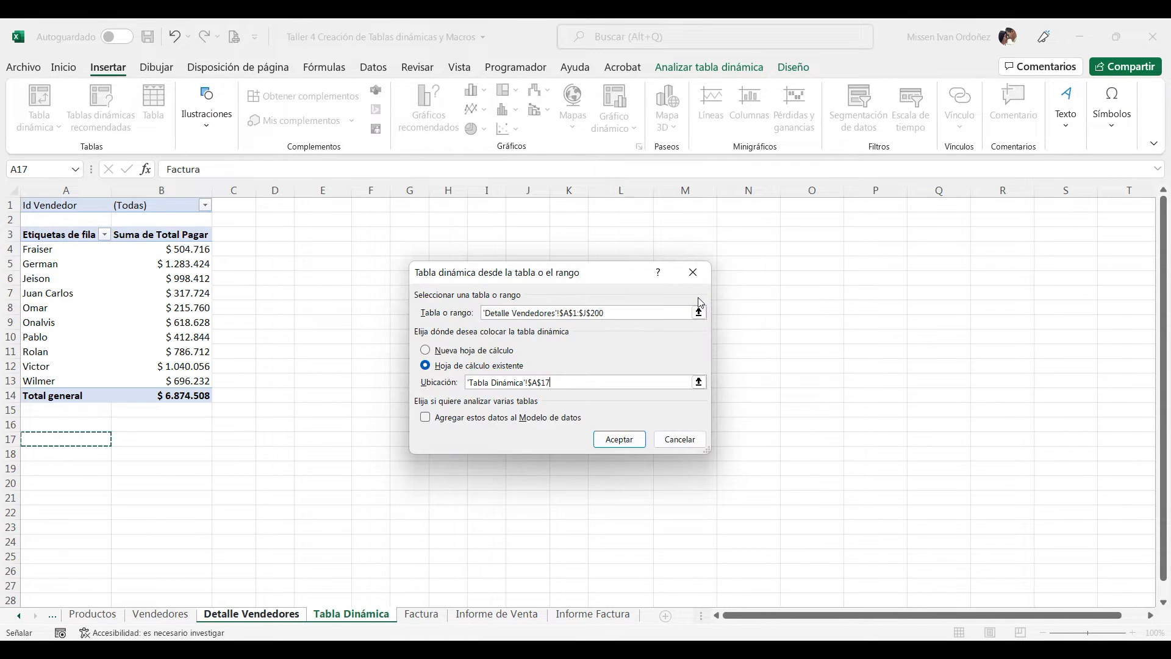
{"action": "left_click", "coordinate": [620, 440]}
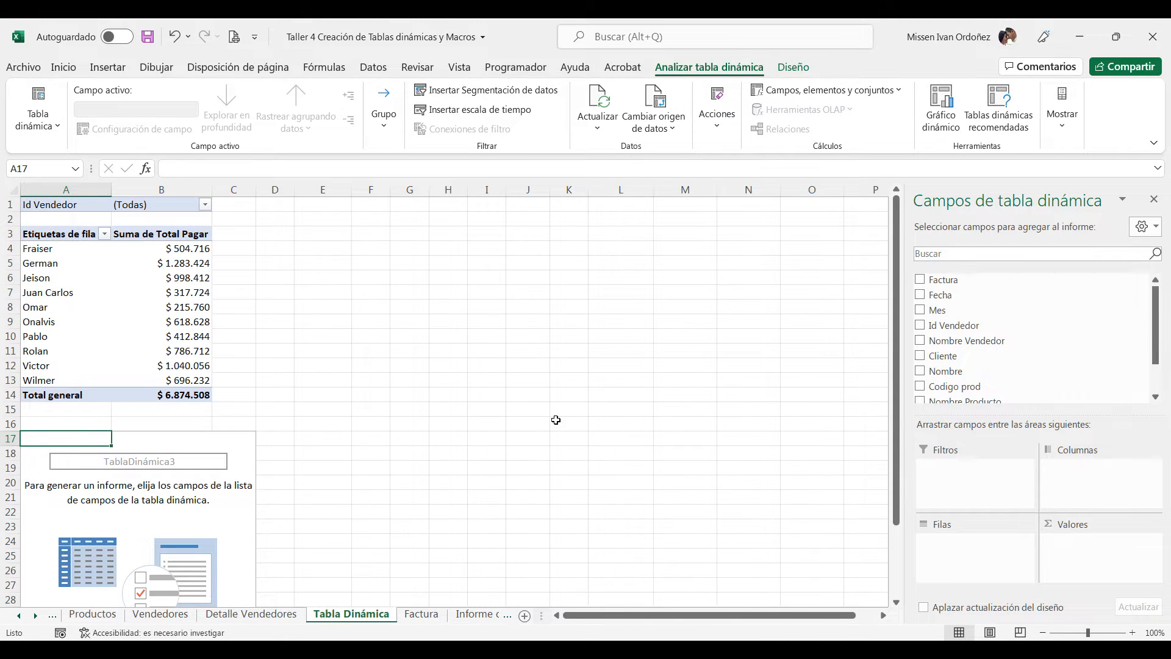
- Add the Cliente field to both the values and the report filter of the new pivot table at A17
{"action": "scroll", "coordinate": [97, 458], "scroll_direction": "down", "scroll_amount": 1}
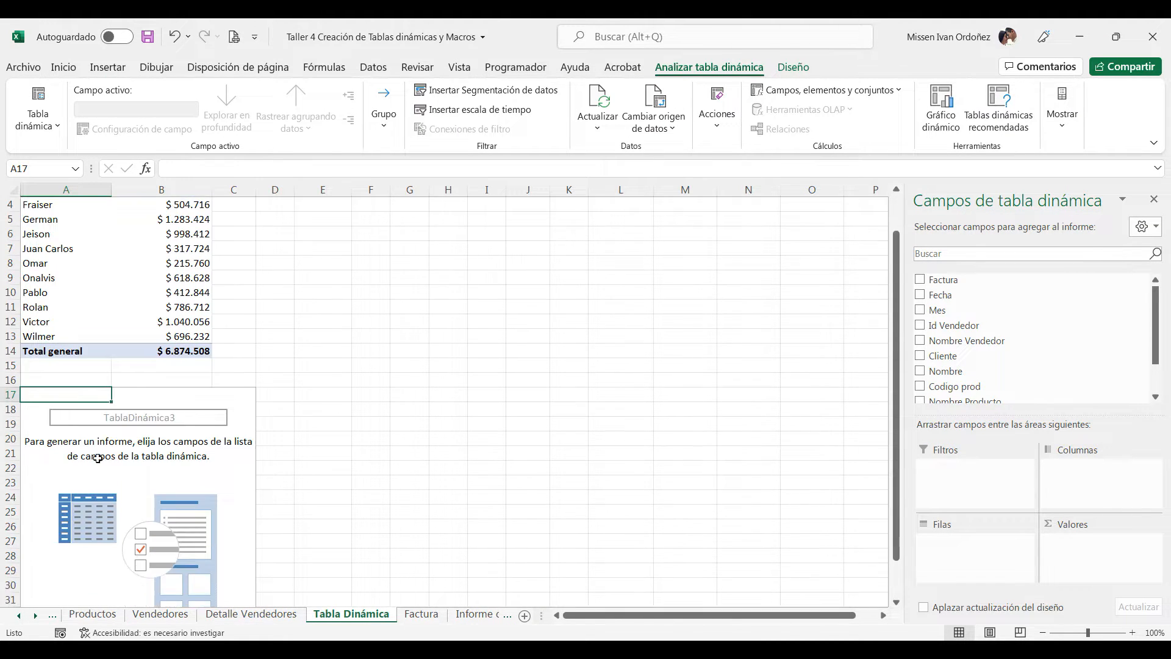
{"action": "scroll", "coordinate": [284, 480], "scroll_direction": "down", "scroll_amount": 1}
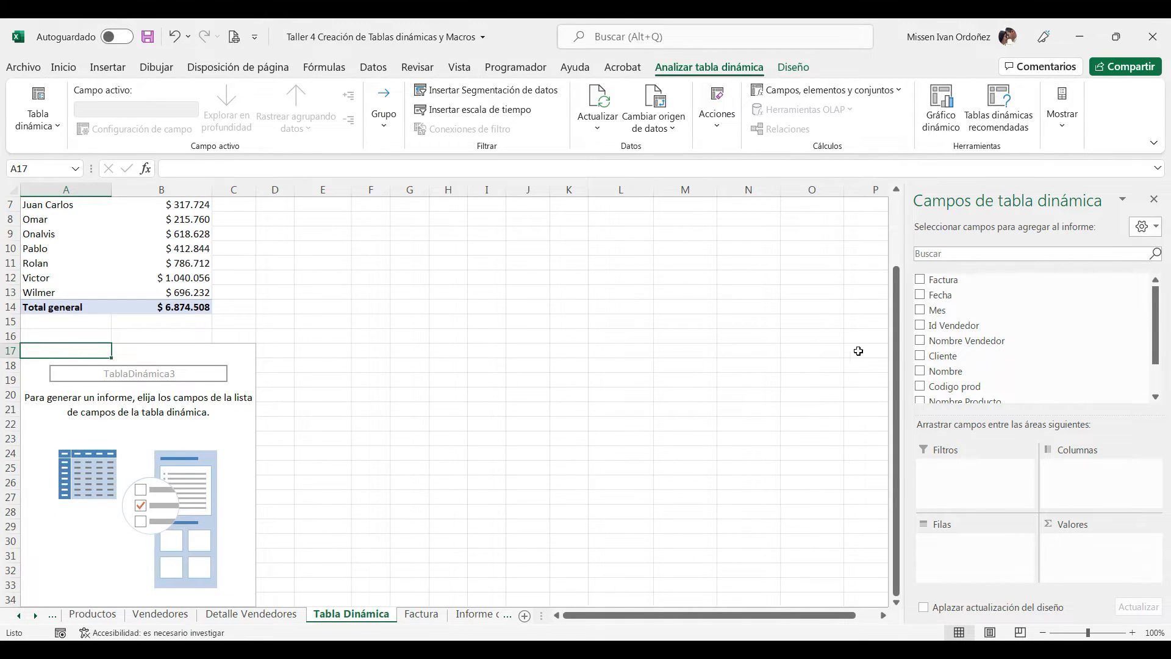
{"action": "mouse_move", "coordinate": [1159, 333]}
{"action": "left_mouse_down"}
{"action": "mouse_move", "coordinate": [1161, 366]}
{"action": "mouse_move", "coordinate": [1162, 315]}
{"action": "left_mouse_up"}
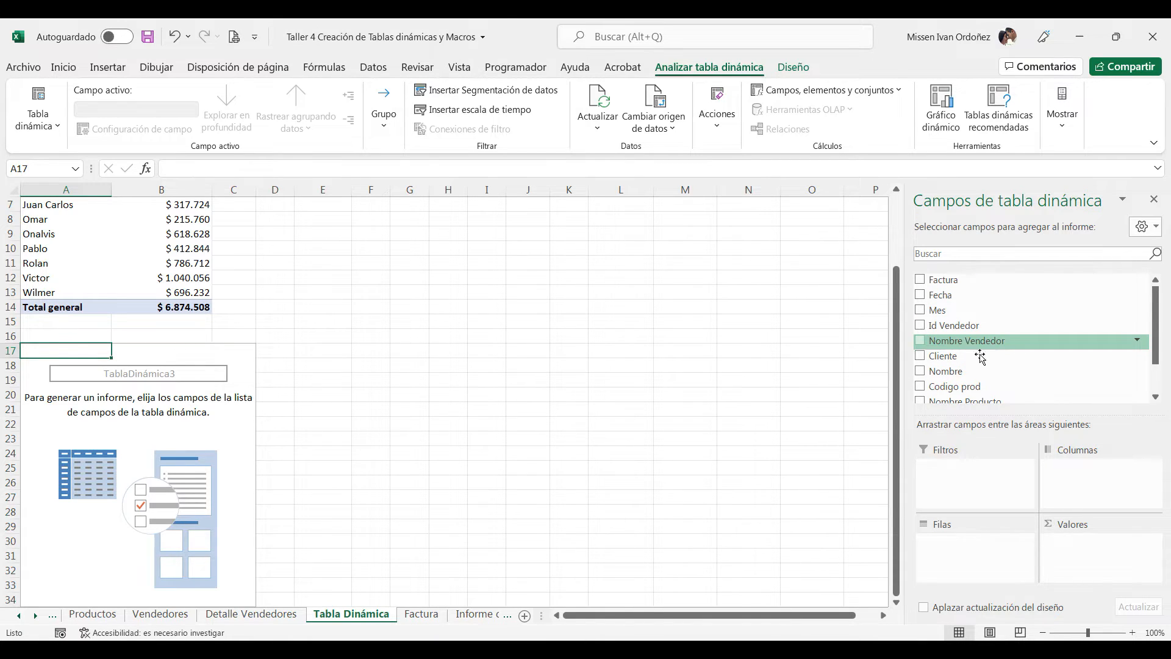
{"action": "scroll", "coordinate": [980, 356], "scroll_direction": "down", "scroll_amount": 3}
{"action": "scroll", "coordinate": [1001, 357], "scroll_direction": "up", "scroll_amount": 3}
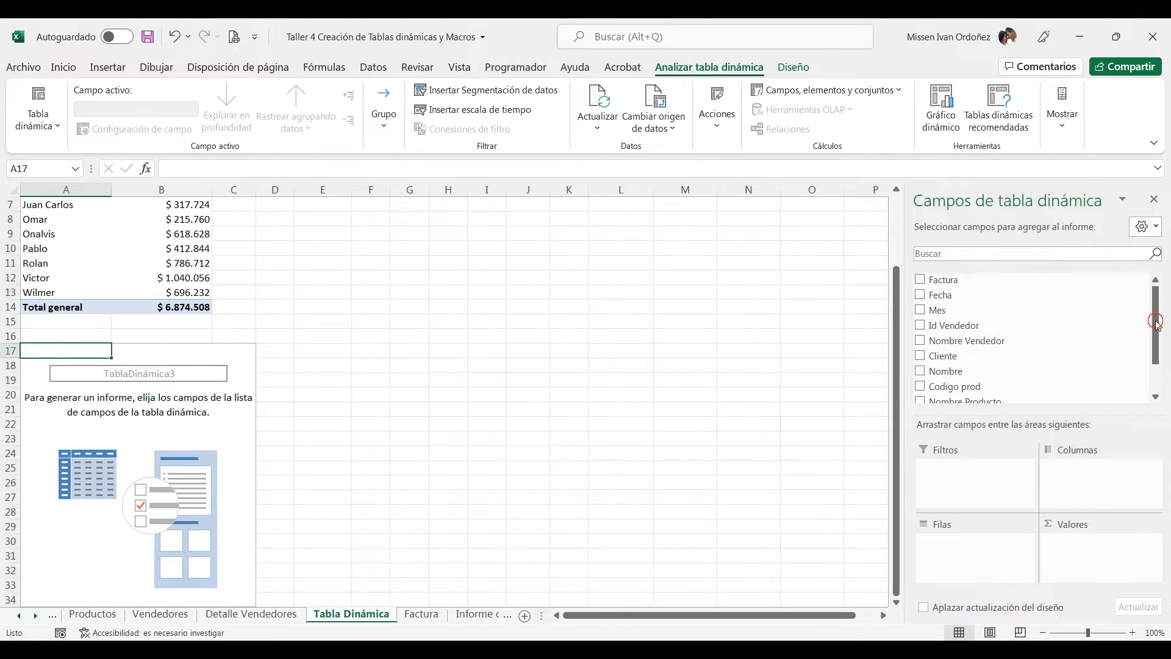
{"action": "left_click_drag", "start_coordinate": [1157, 324], "coordinate": [1159, 356]}
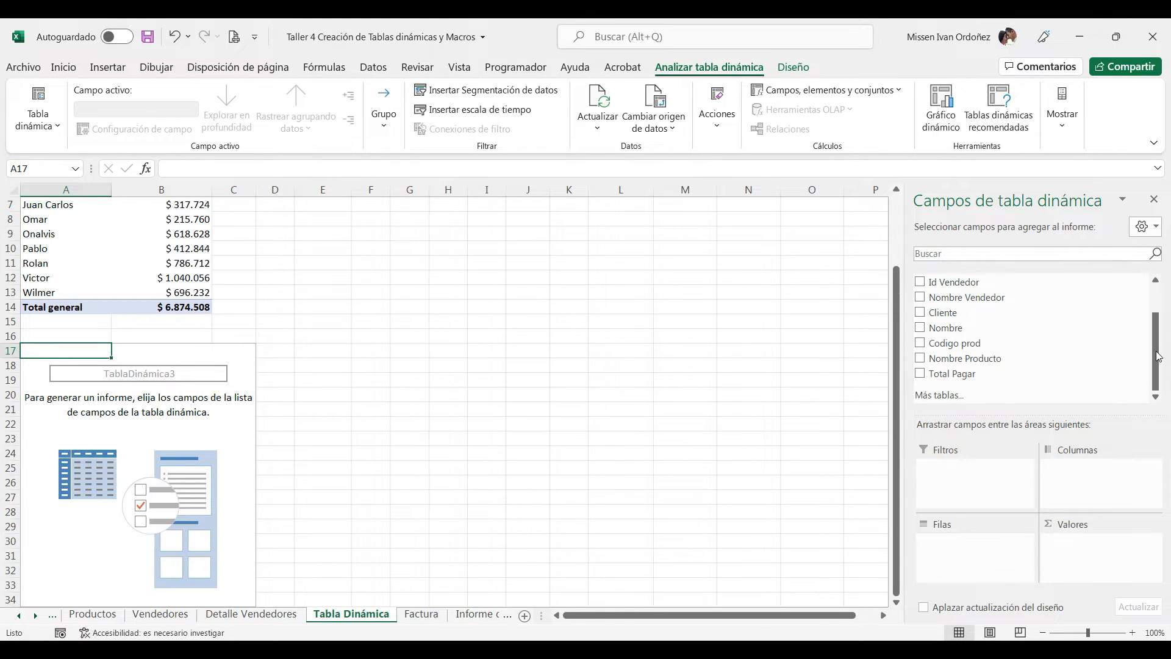
{"action": "left_click", "coordinate": [922, 317]}
{"action": "left_click_drag", "start_coordinate": [937, 315], "coordinate": [975, 482]}
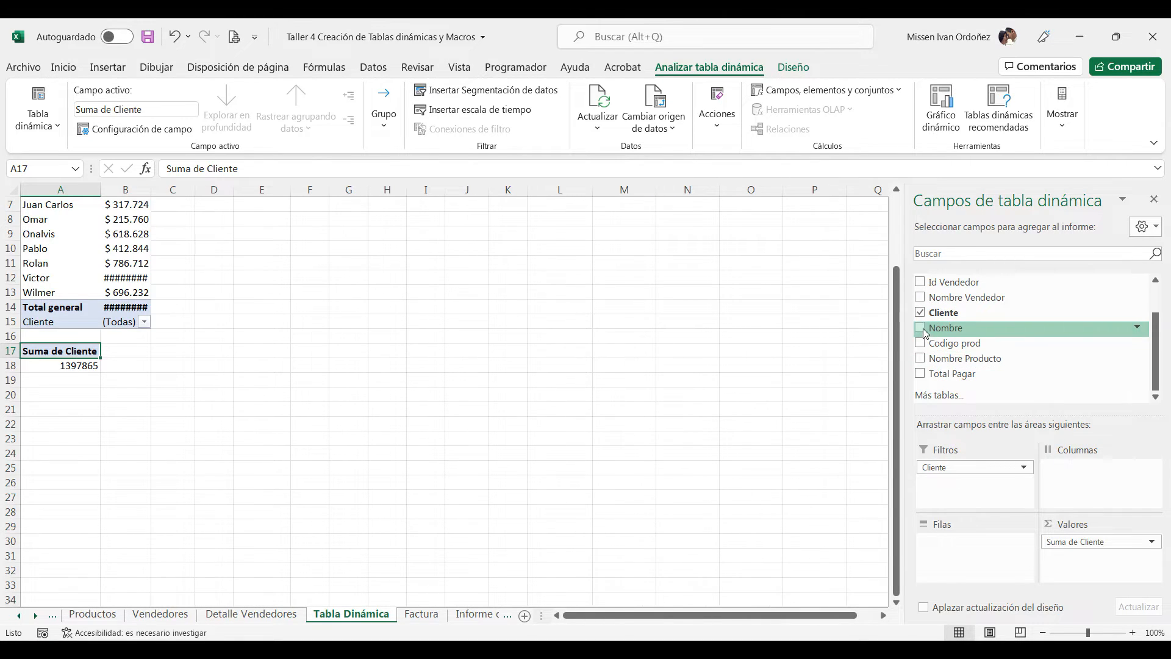
- Set the new pivot table's rows to Nombre and values to Total Pagar, removing the sum of Cliente from the values
{"action": "left_click", "coordinate": [922, 329]}
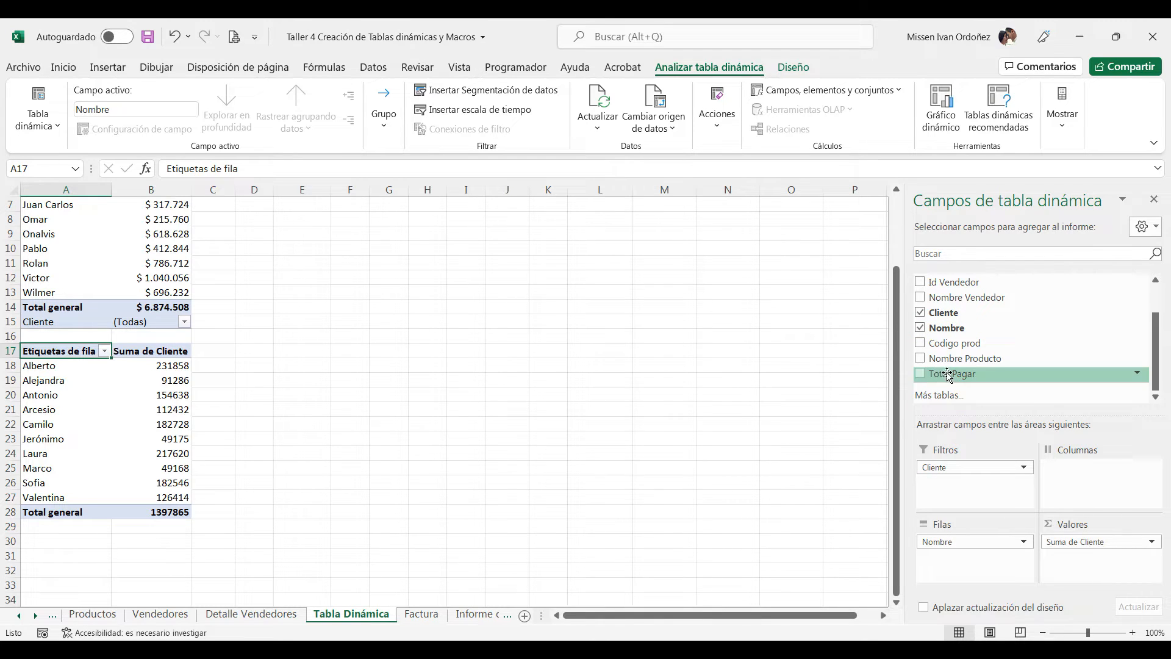
{"action": "left_click", "coordinate": [922, 375]}
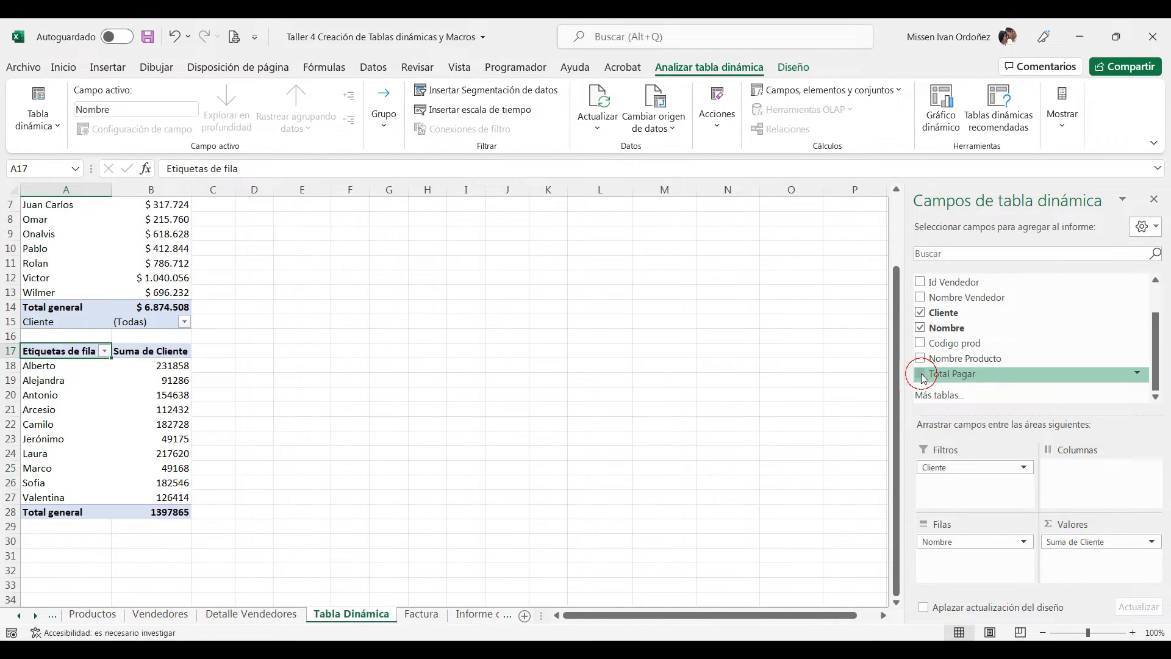
{"action": "left_click", "coordinate": [1122, 540]}
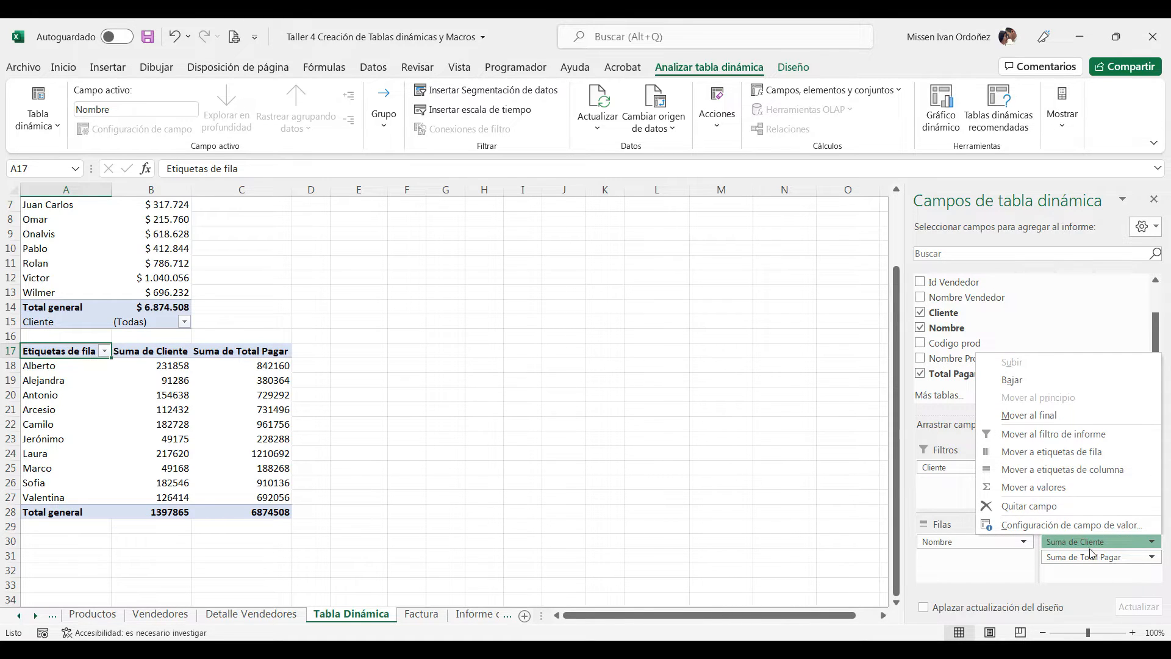
{"action": "left_click", "coordinate": [1018, 507]}
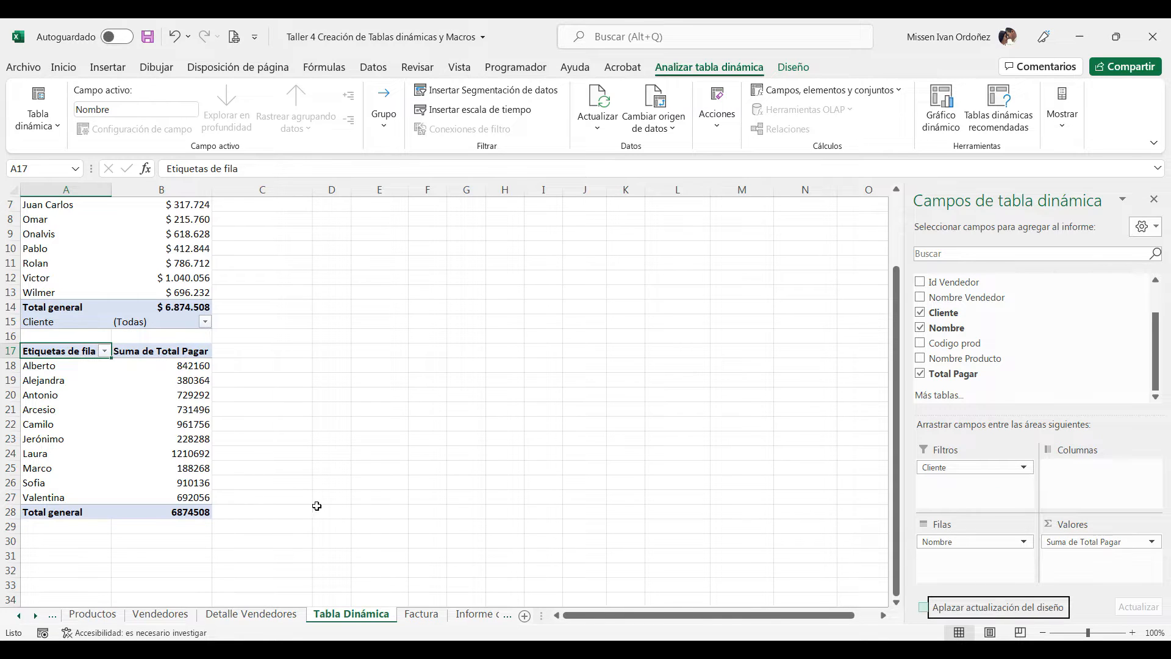
- Format the Suma de Total Pagar values in B18:B28, including the grand total, as Moneda without decimals
{"action": "left_click", "coordinate": [174, 409]}
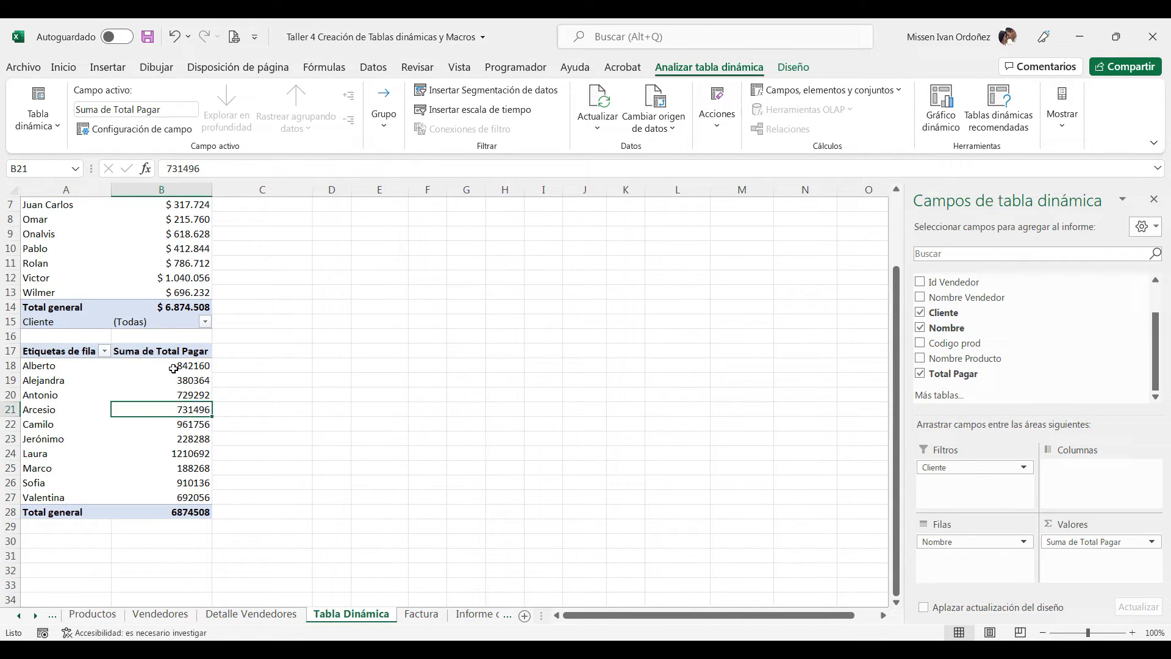
{"action": "left_click_drag", "start_coordinate": [172, 362], "coordinate": [173, 517]}
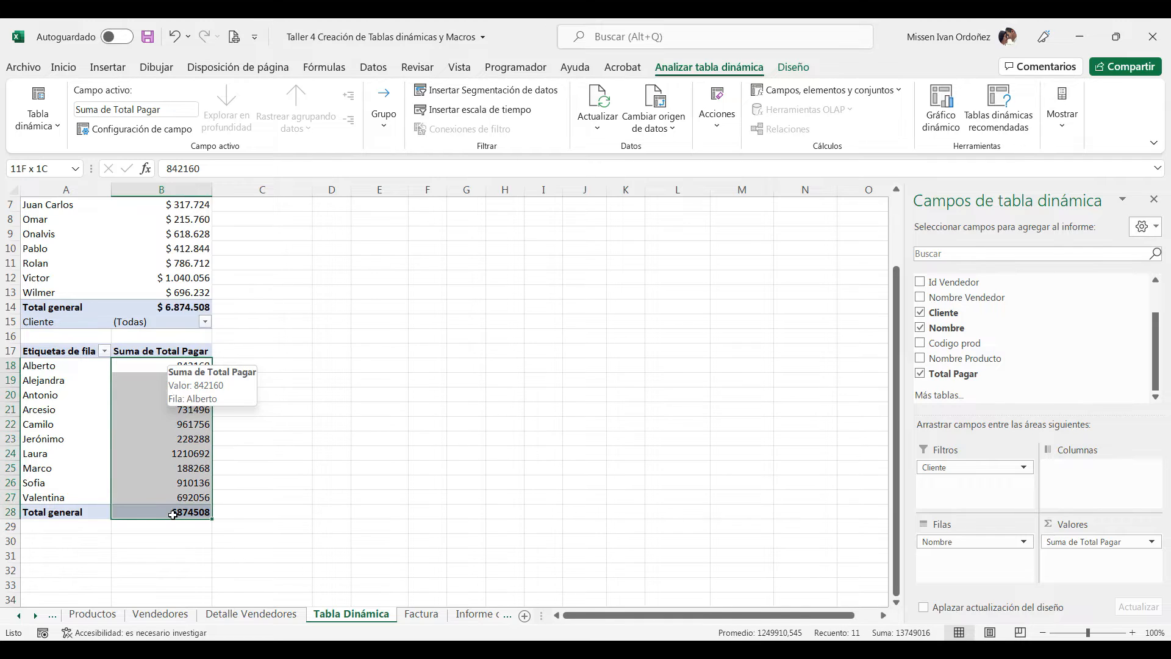
{"action": "left_click", "coordinate": [64, 67]}
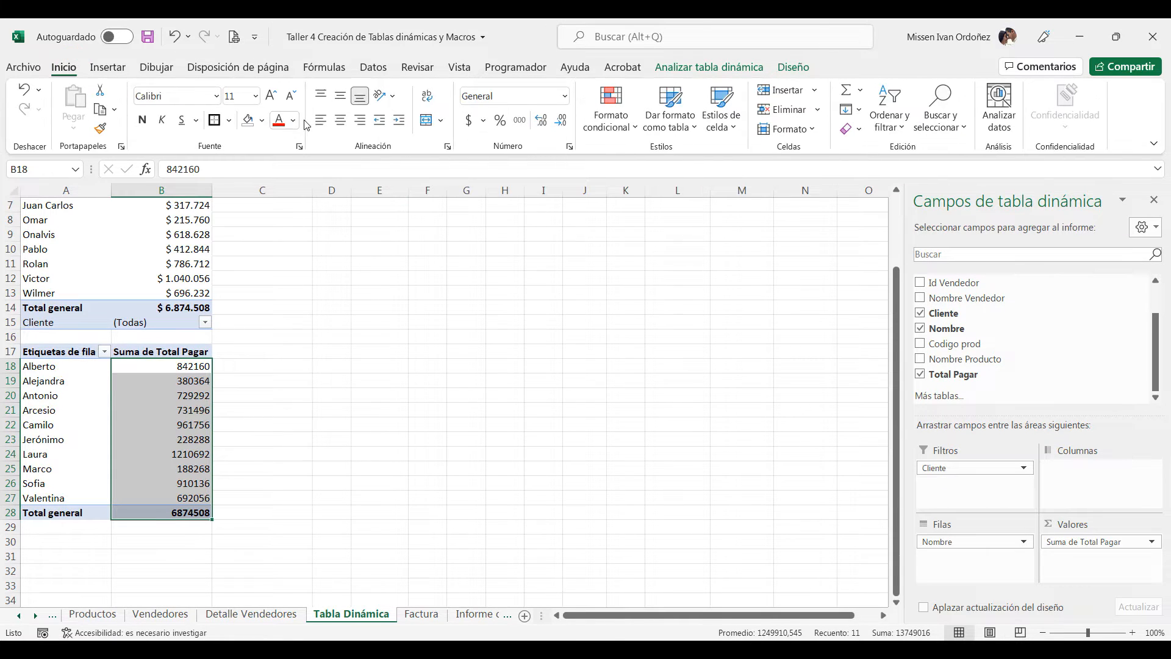
{"action": "left_click", "coordinate": [564, 95]}
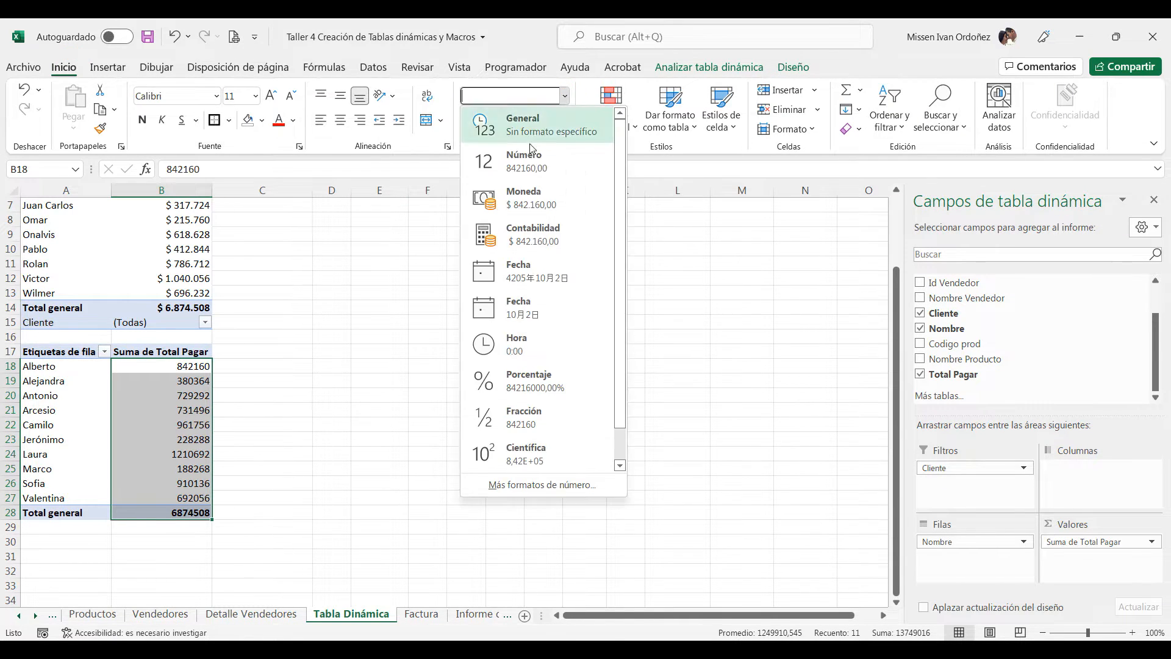
{"action": "left_click", "coordinate": [526, 209]}
{"action": "left_click", "coordinate": [559, 120]}
{"action": "left_click", "coordinate": [559, 119]}
{"action": "left_click", "coordinate": [331, 370]}
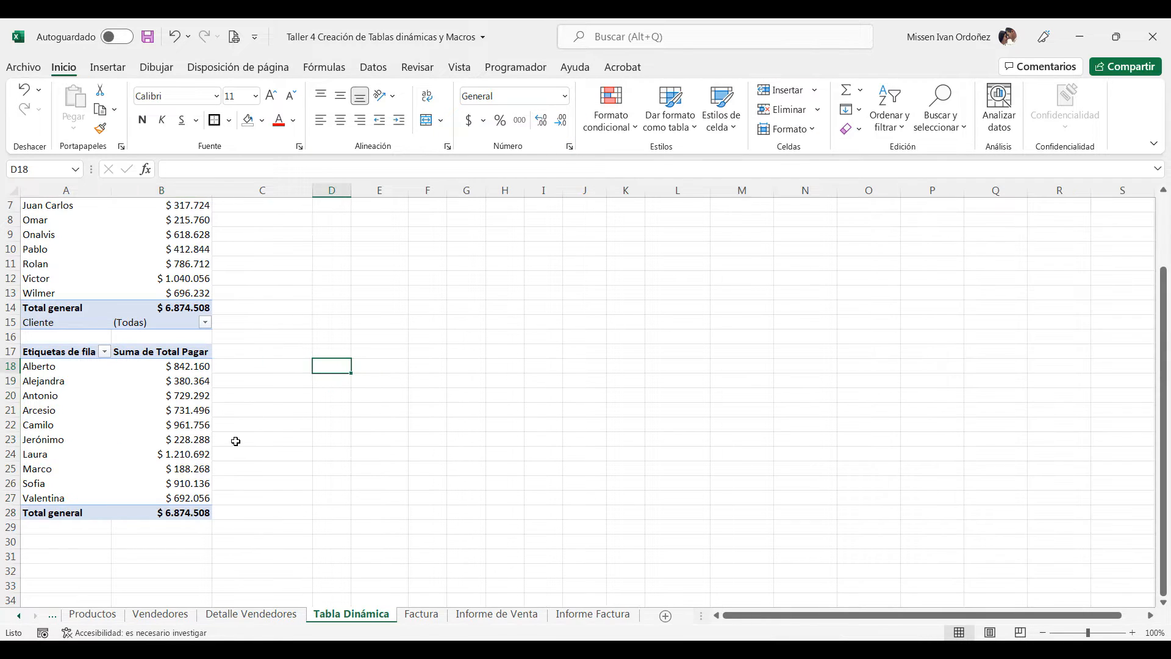
- Examine each customer's Suma de Total Pagar and the grand total in the customer pivot table
{"action": "left_click", "coordinate": [192, 517]}
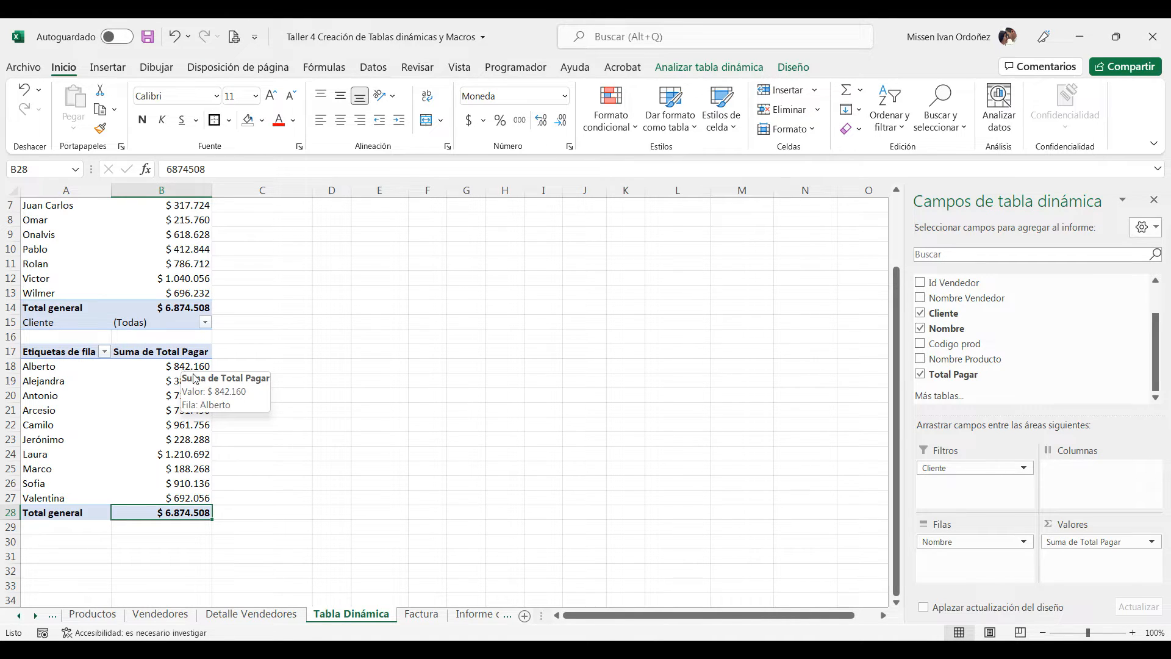
{"action": "left_click", "coordinate": [193, 369]}
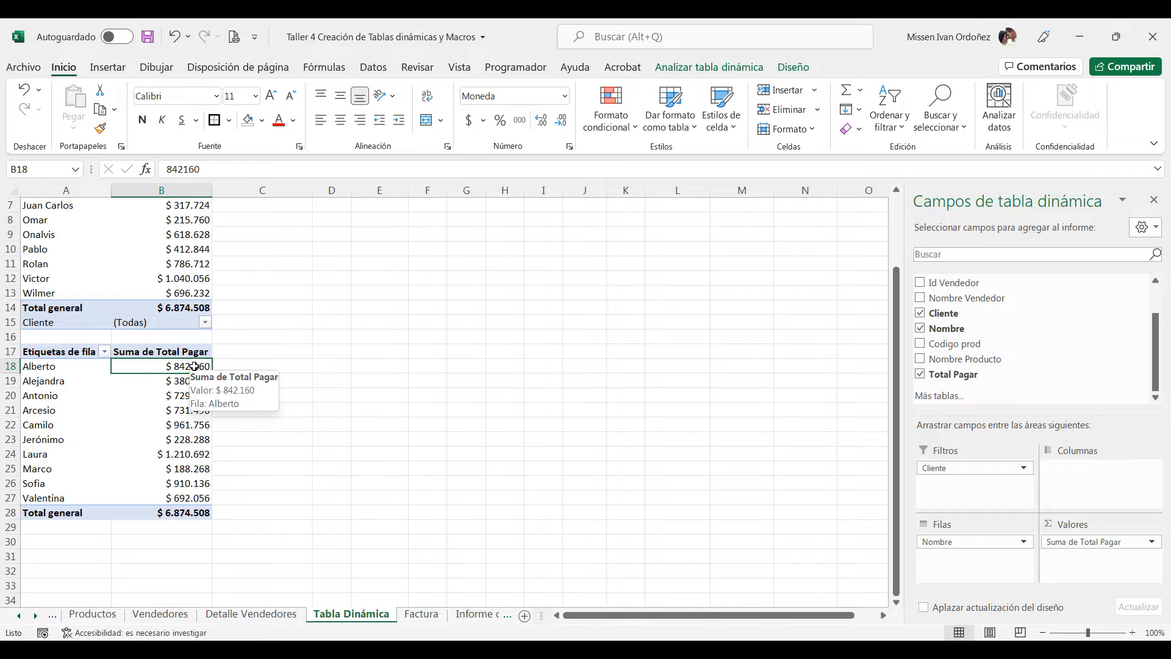
{"action": "left_click_drag", "start_coordinate": [194, 366], "coordinate": [182, 496]}
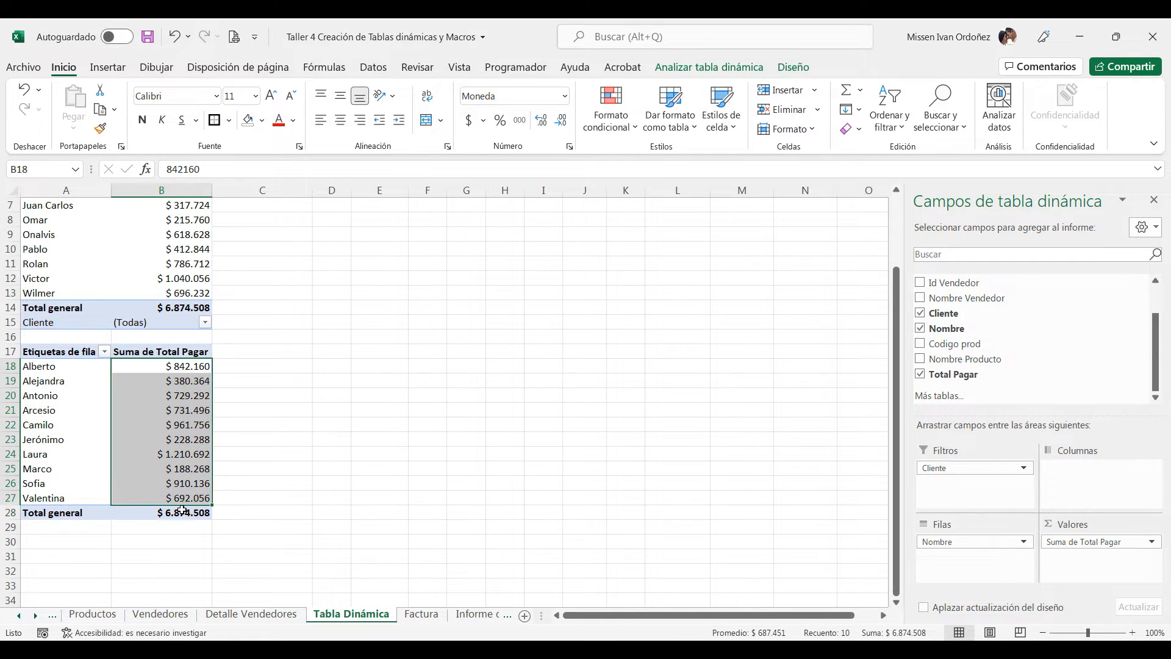
{"action": "left_click", "coordinate": [182, 511]}
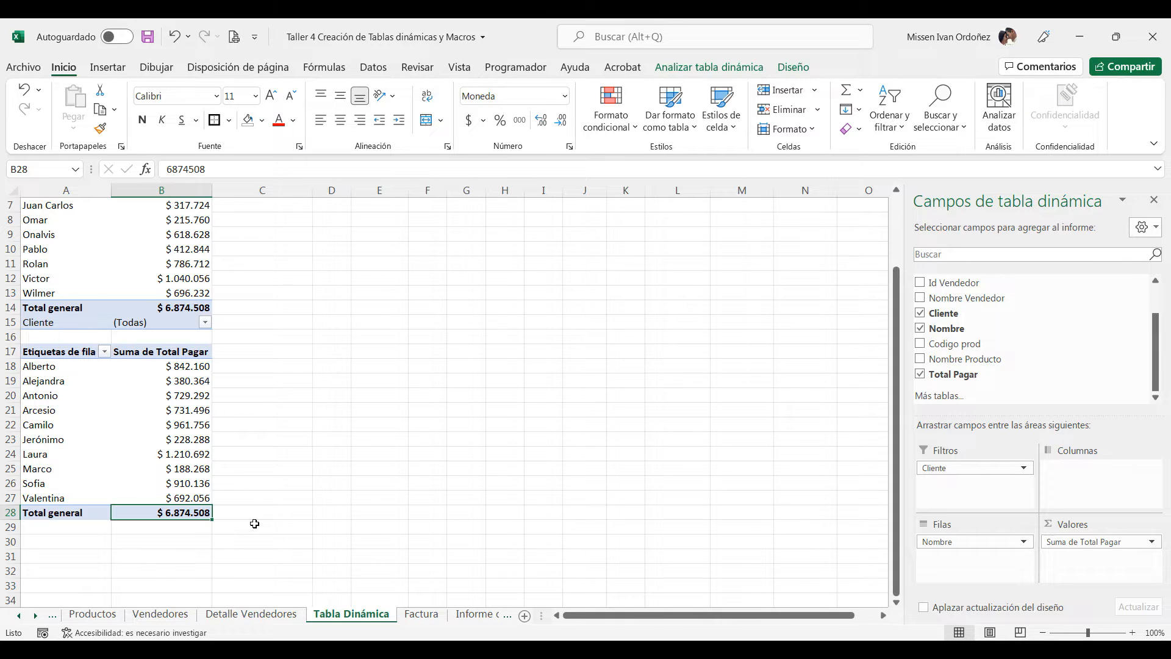
{"action": "left_click", "coordinate": [309, 397]}
{"action": "left_click", "coordinate": [143, 353]}
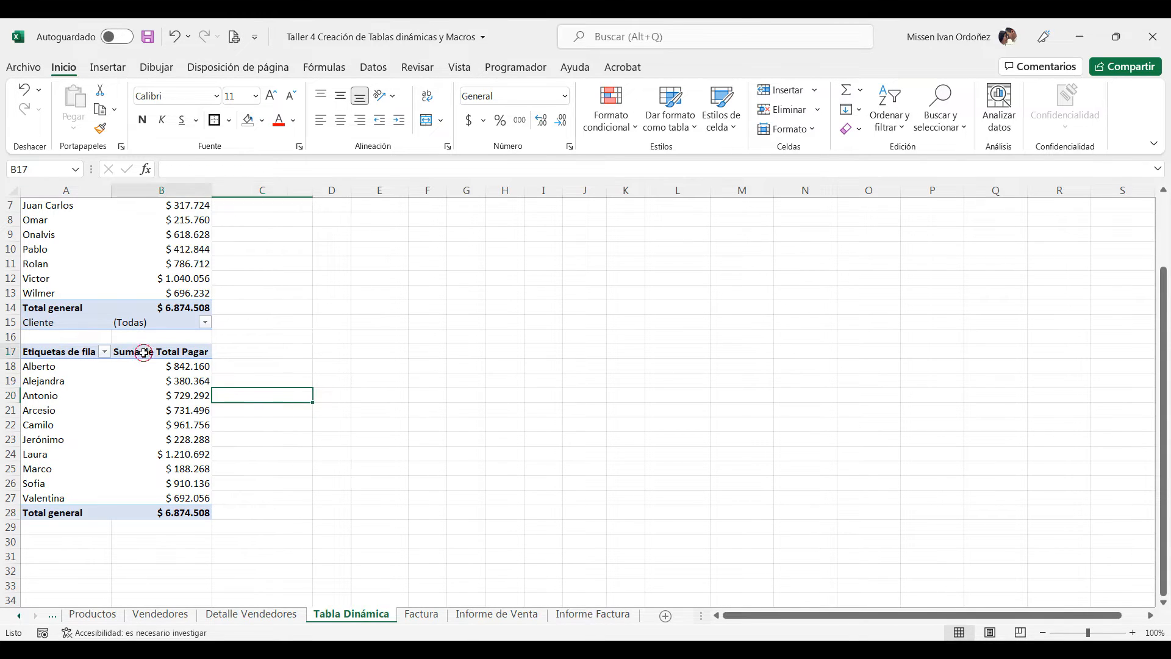
{"action": "scroll", "coordinate": [168, 377], "scroll_direction": "up", "scroll_amount": 1}
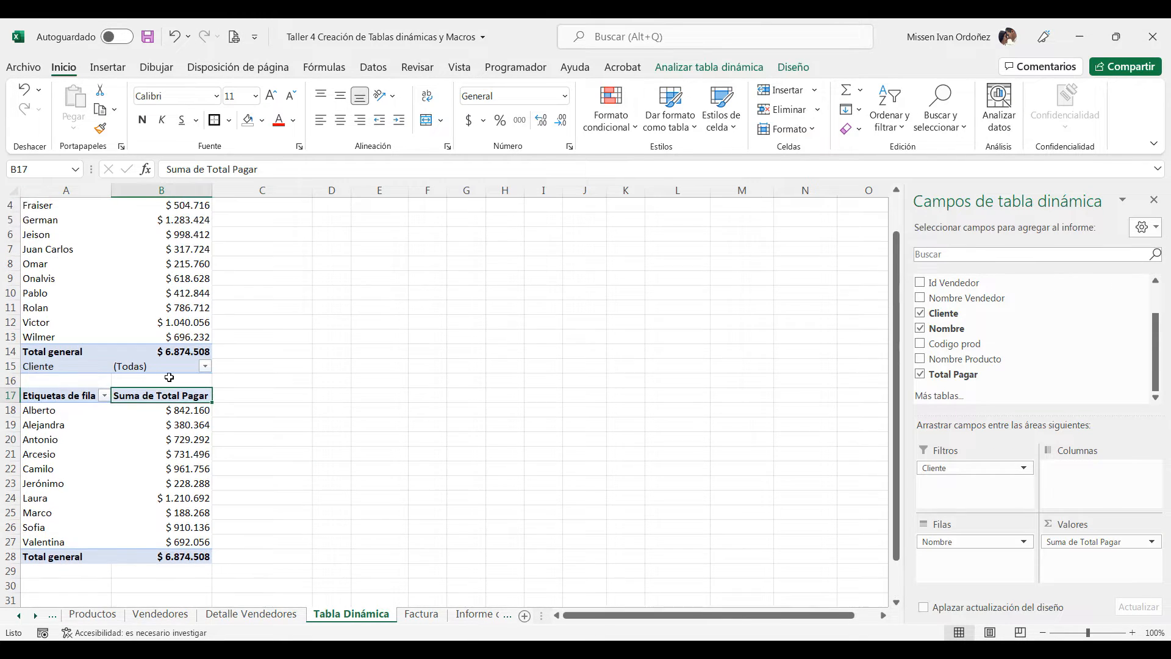
{"action": "left_click", "coordinate": [205, 366]}
{"action": "left_click", "coordinate": [65, 536]}
{"action": "left_click", "coordinate": [71, 540]}
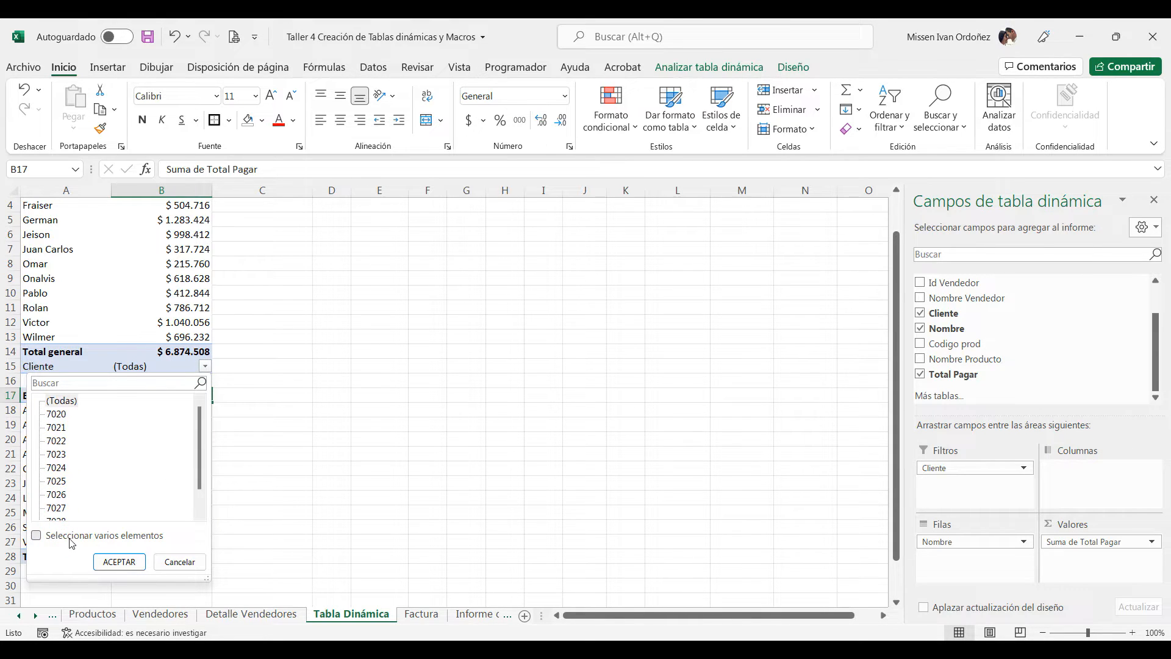
{"action": "left_click", "coordinate": [254, 476]}
- Filter the customer pivot table's Cliente field to the sixth, seventh and eighth codes listed, with multiple item selection enabled
{"action": "left_click", "coordinate": [205, 366]}
{"action": "left_click", "coordinate": [56, 481]}
{"action": "left_click", "coordinate": [36, 536]}
{"action": "left_click", "coordinate": [60, 495]}
{"action": "left_click", "coordinate": [49, 508]}
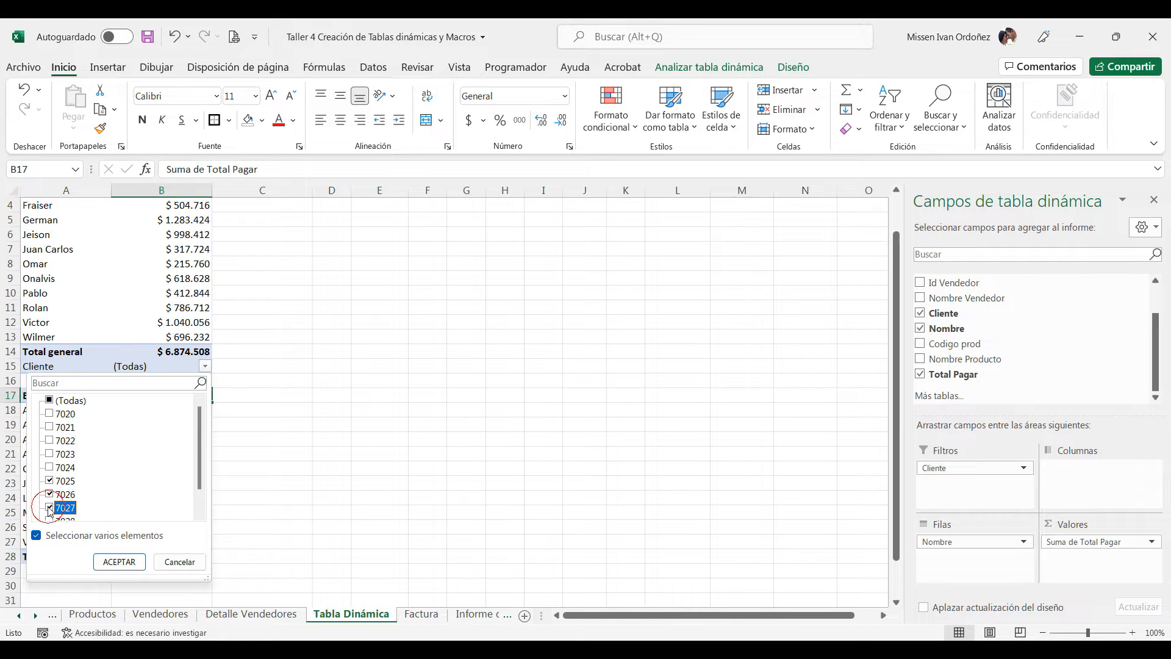
{"action": "left_click", "coordinate": [119, 562]}
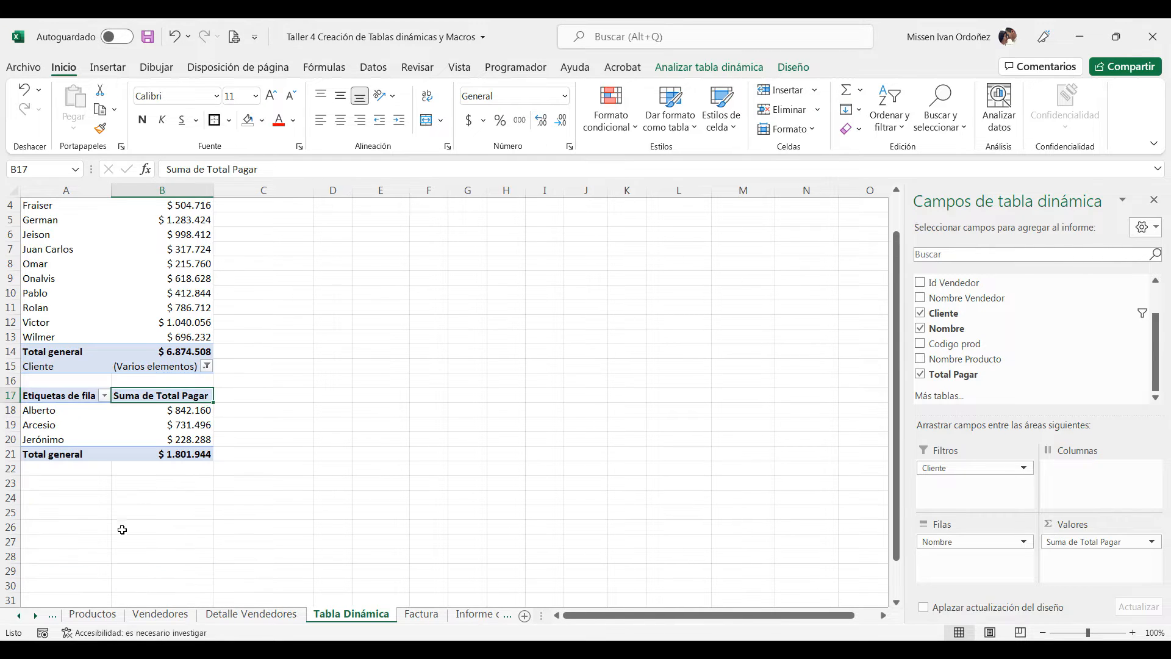
- Examine the names, amounts and grand total of the filtered customers in the lower pivot table
{"action": "left_click", "coordinate": [142, 477]}
{"action": "left_click", "coordinate": [163, 456]}
{"action": "left_click_drag", "start_coordinate": [167, 418], "coordinate": [173, 458]}
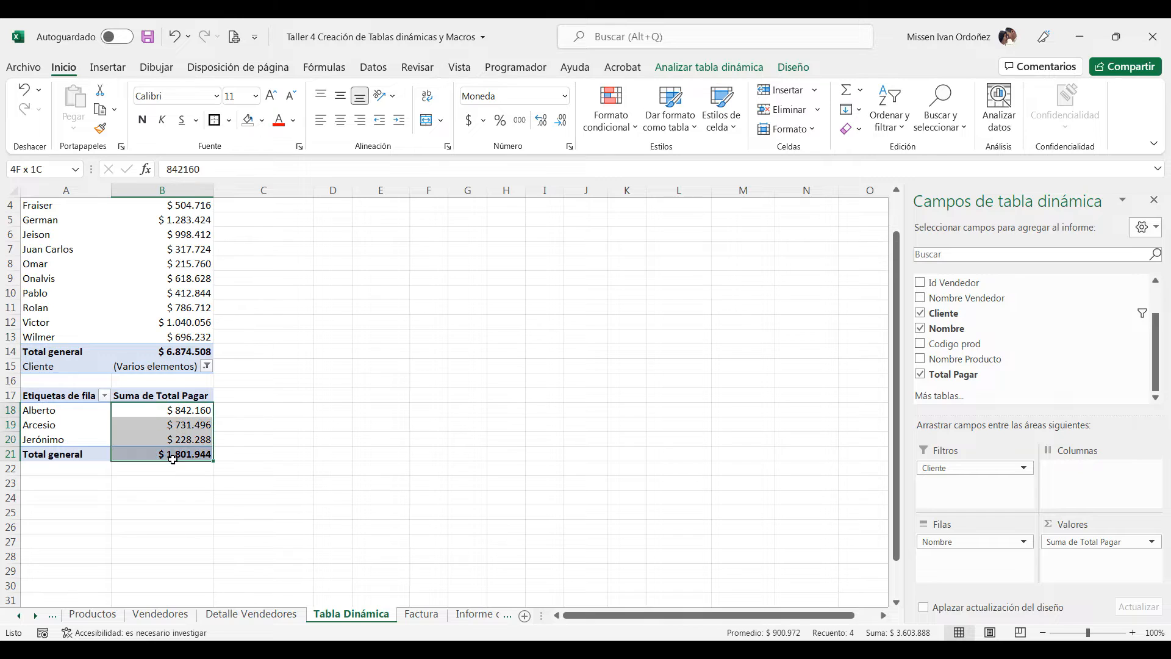
{"action": "left_click", "coordinate": [172, 459]}
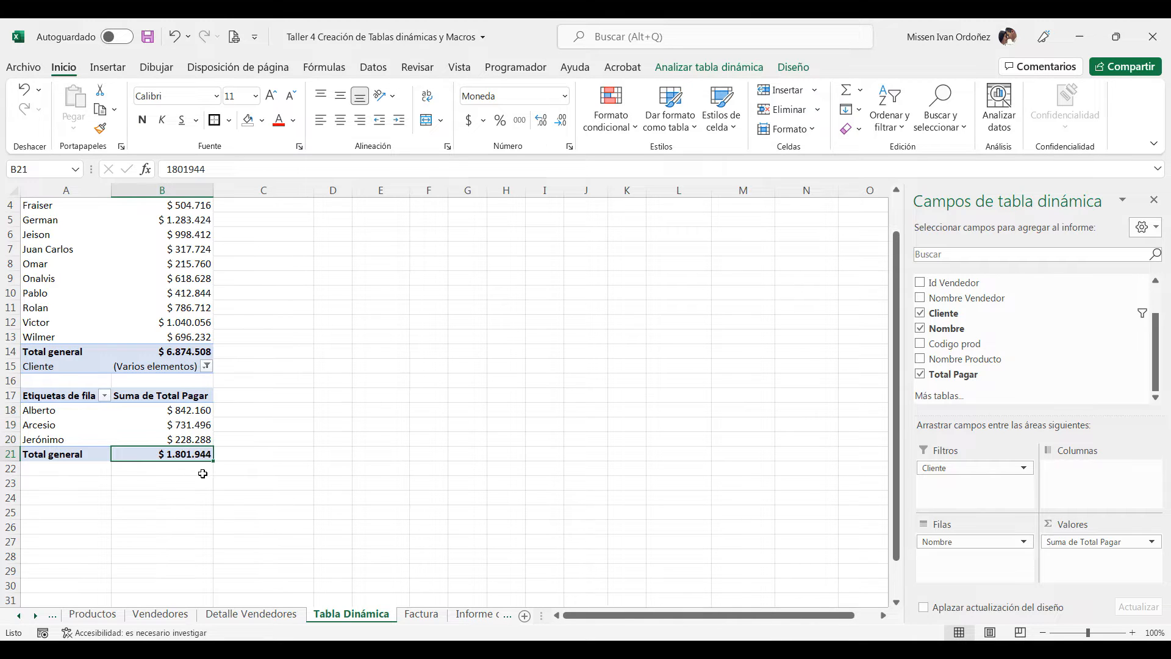
{"action": "left_click_drag", "start_coordinate": [56, 411], "coordinate": [72, 446]}
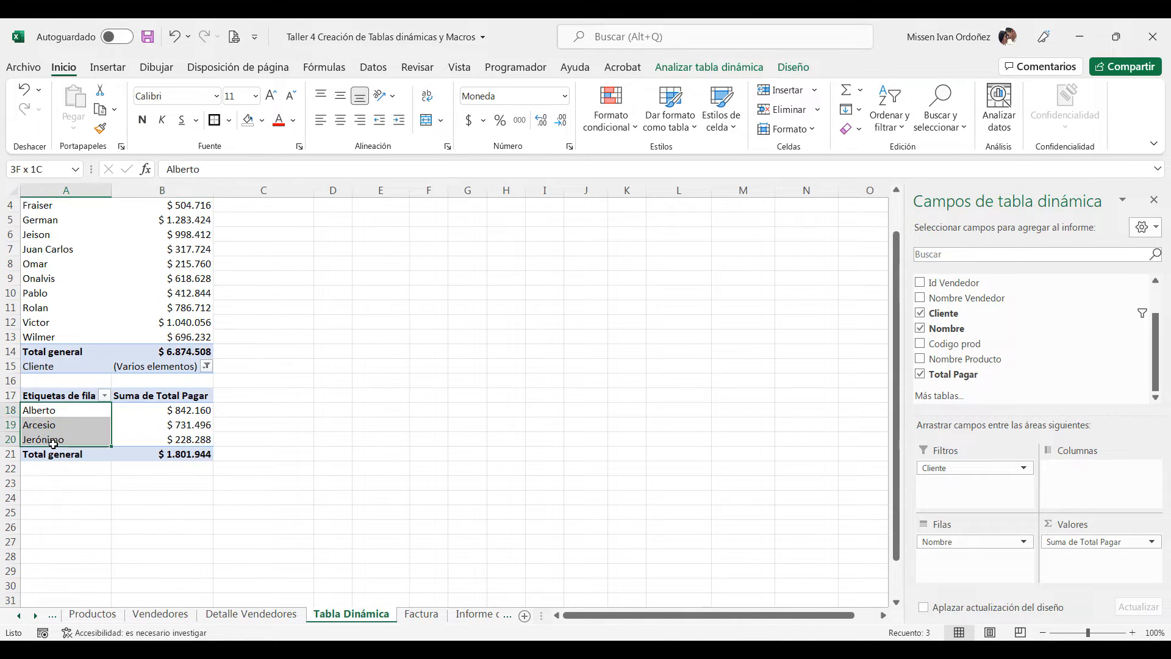
{"action": "left_click", "coordinate": [162, 439]}
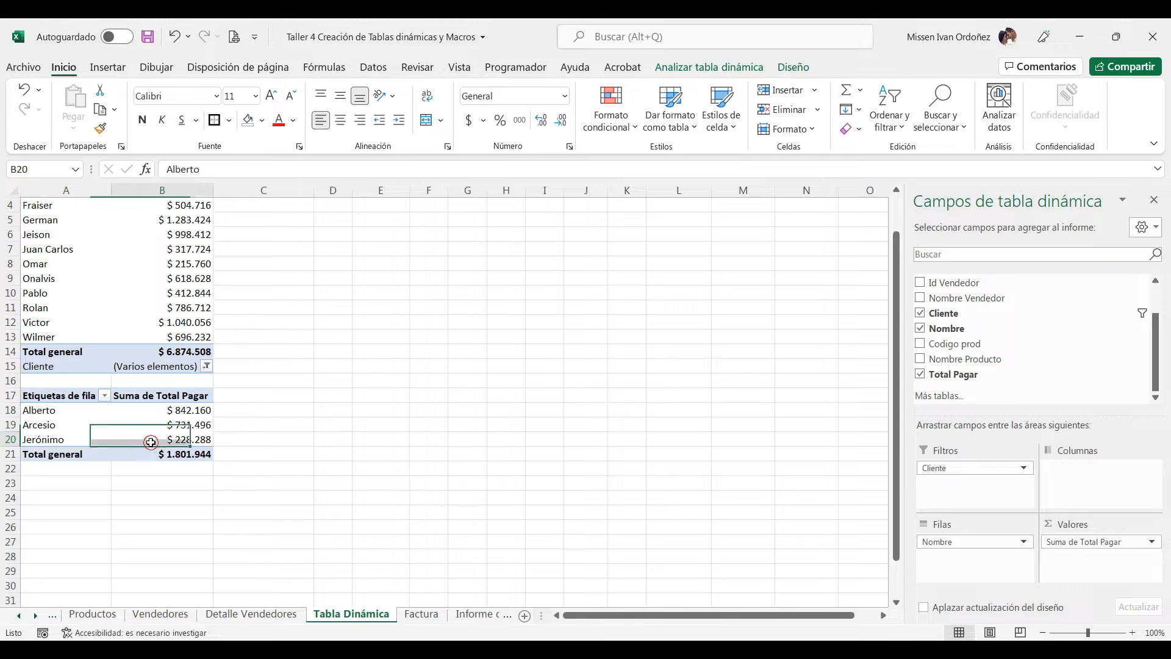
- Reset the Cliente report filter to (Todas) so the pivot table includes every customer
{"action": "left_click", "coordinate": [206, 367]}
{"action": "left_click", "coordinate": [51, 401]}
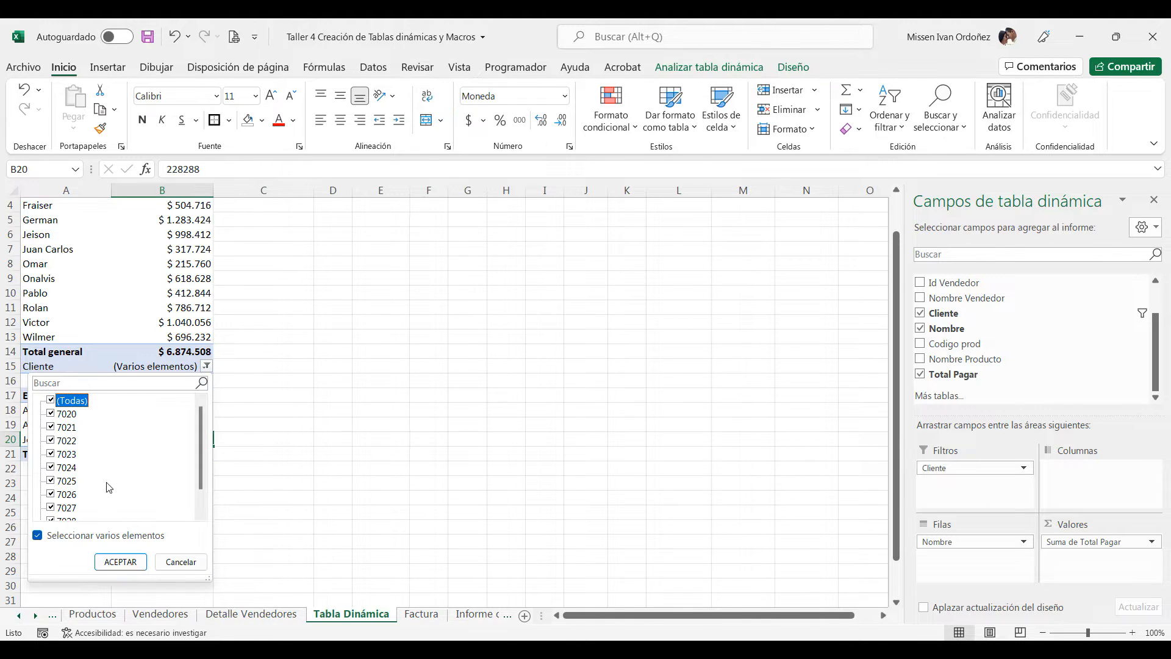
{"action": "left_click", "coordinate": [120, 561]}
{"action": "left_click", "coordinate": [178, 493]}
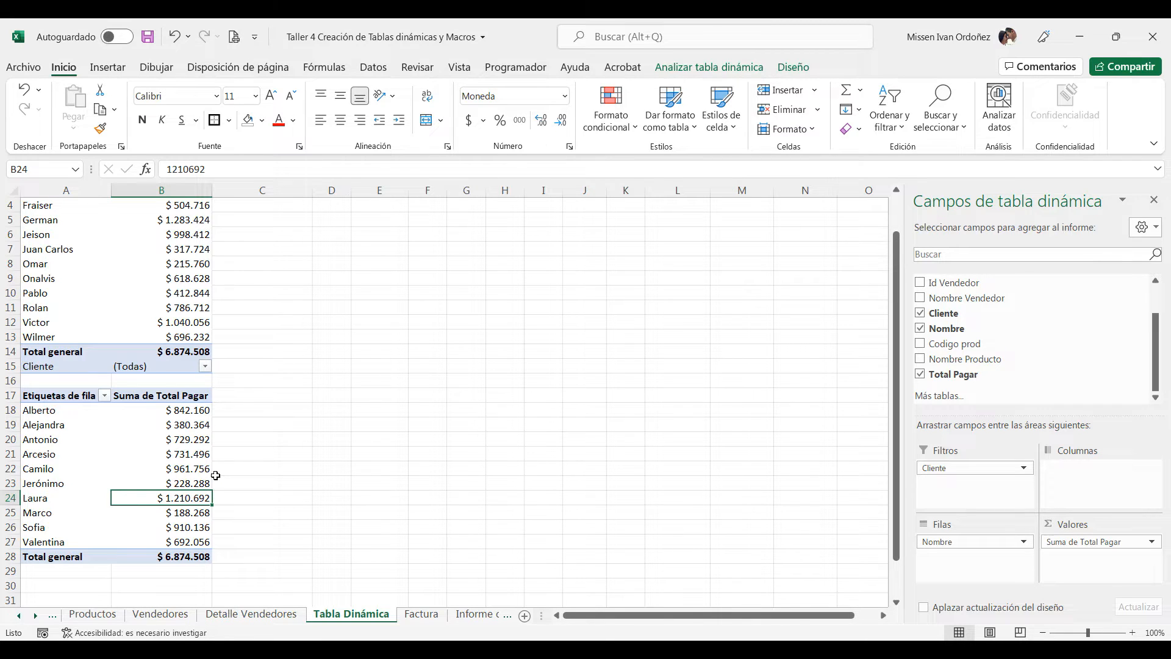
- Insert a blank row above row 15 to separate the seller pivot table from the customer pivot table
{"action": "left_click", "coordinate": [11, 371]}
{"action": "right_click", "coordinate": [11, 371]}
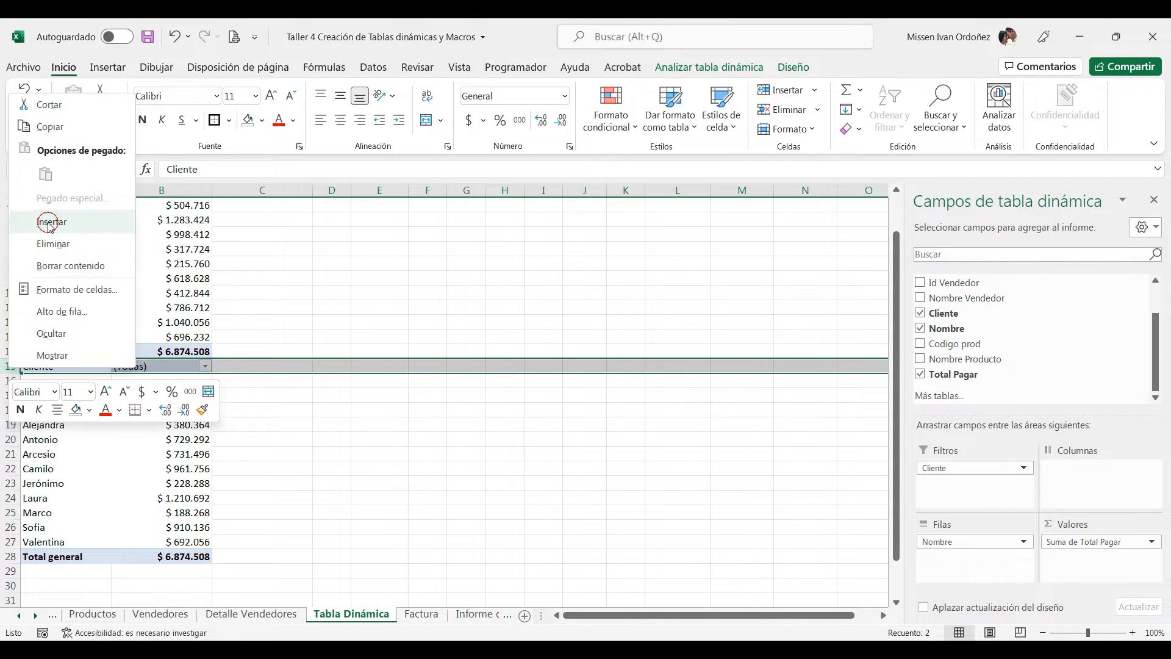
{"action": "left_click", "coordinate": [44, 221]}
{"action": "left_click", "coordinate": [70, 366]}
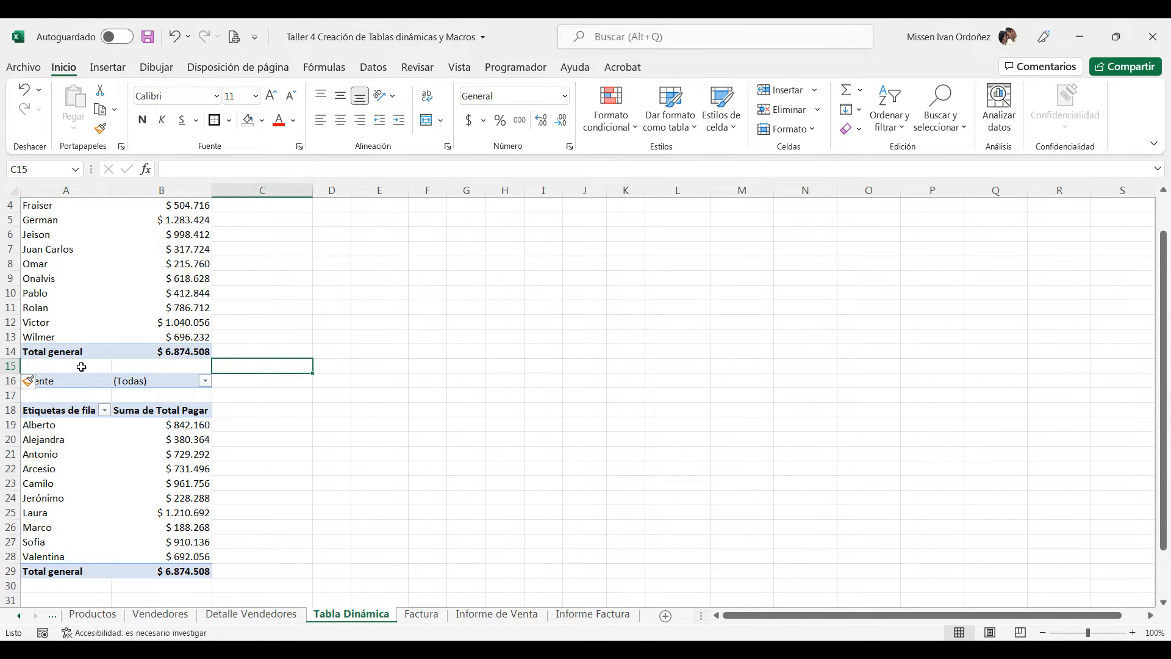
- Review both pivot tables on the Tabla Dinámica sheet, comparing the seller and customer listings and their grand totals
{"action": "left_click", "coordinate": [58, 412]}
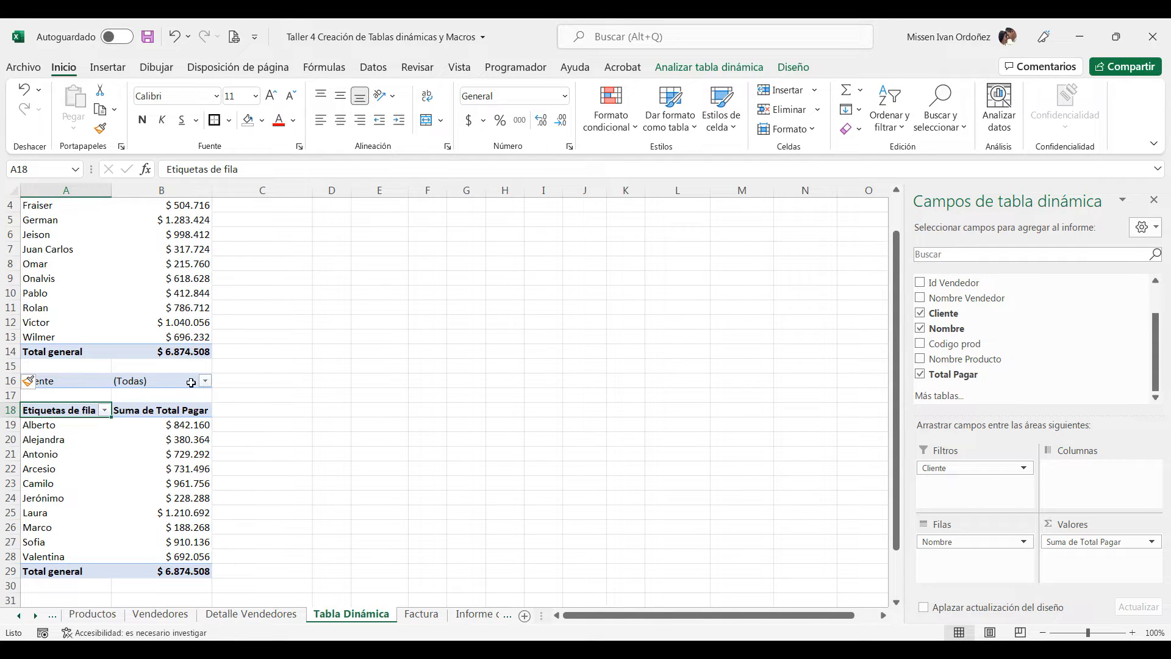
{"action": "left_click", "coordinate": [386, 452]}
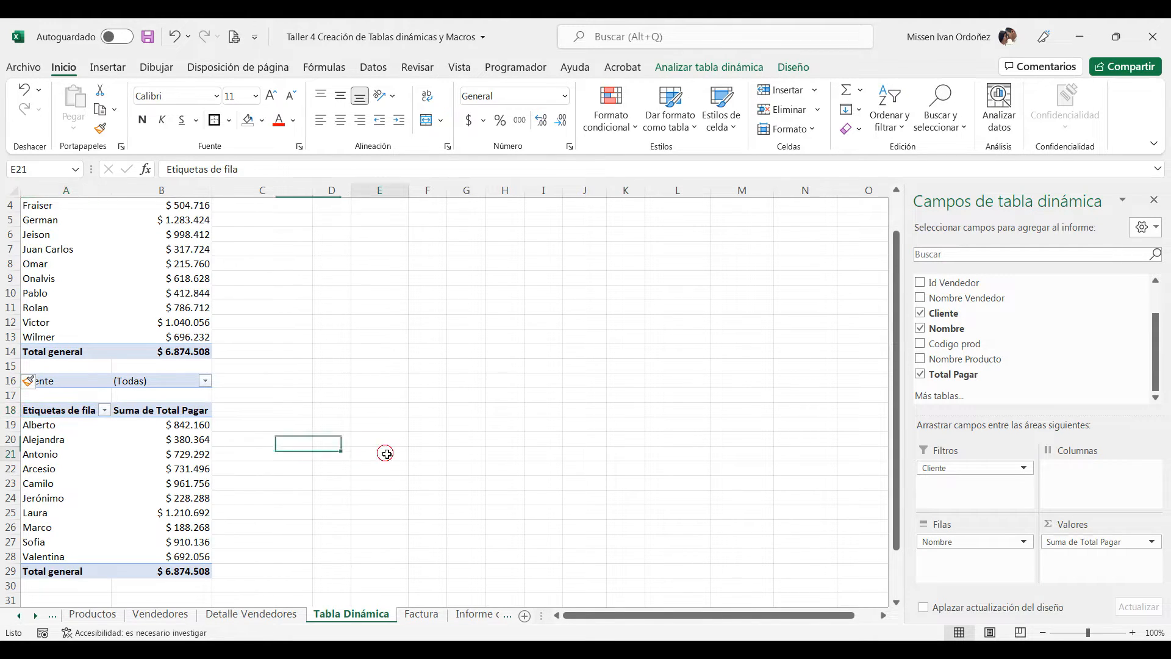
{"action": "scroll", "coordinate": [257, 409], "scroll_direction": "up", "scroll_amount": 1}
{"action": "scroll", "coordinate": [269, 382], "scroll_direction": "down", "scroll_amount": 3}
{"action": "scroll", "coordinate": [280, 393], "scroll_direction": "up", "scroll_amount": 3}
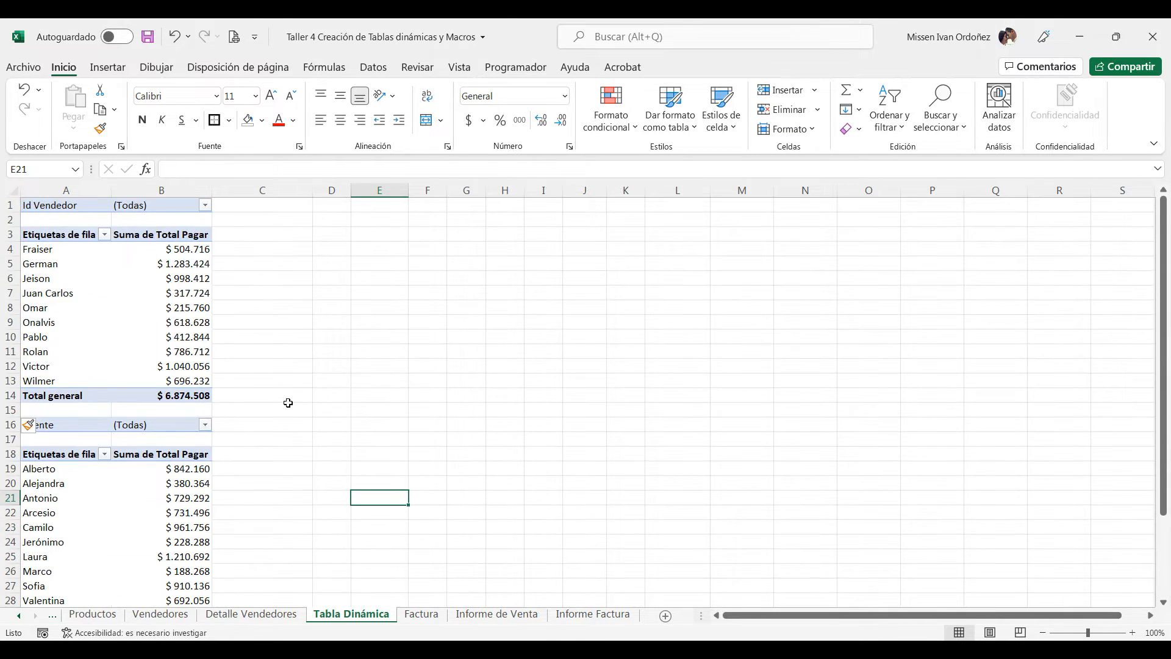
{"action": "left_click", "coordinate": [306, 282]}
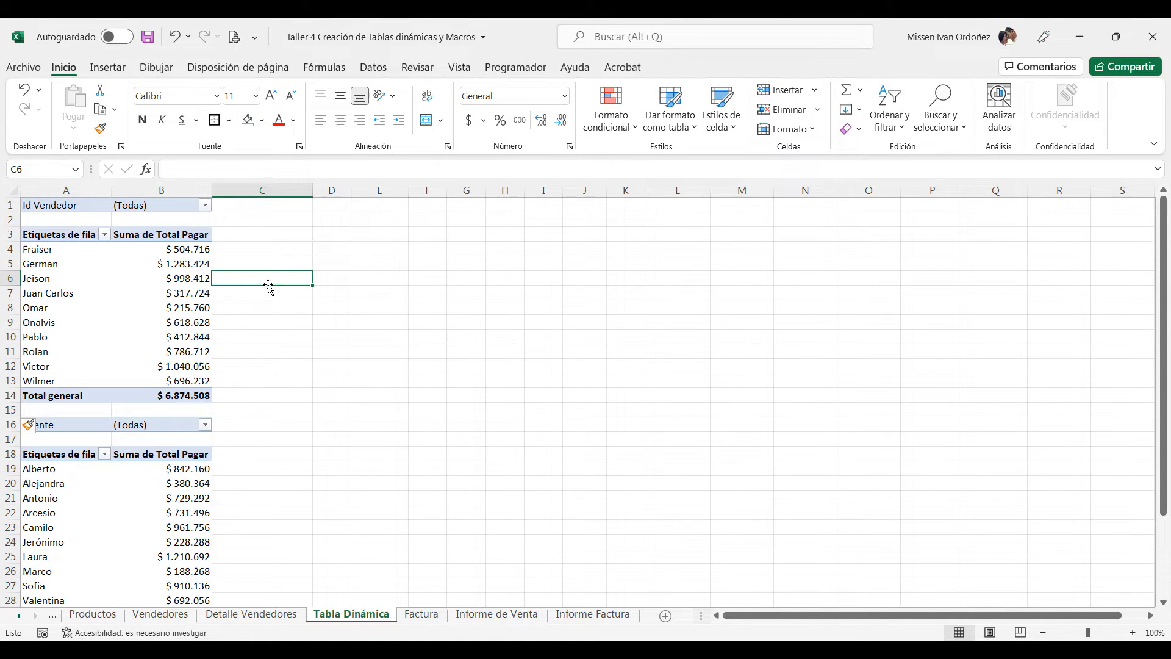
{"action": "left_click", "coordinate": [342, 280]}
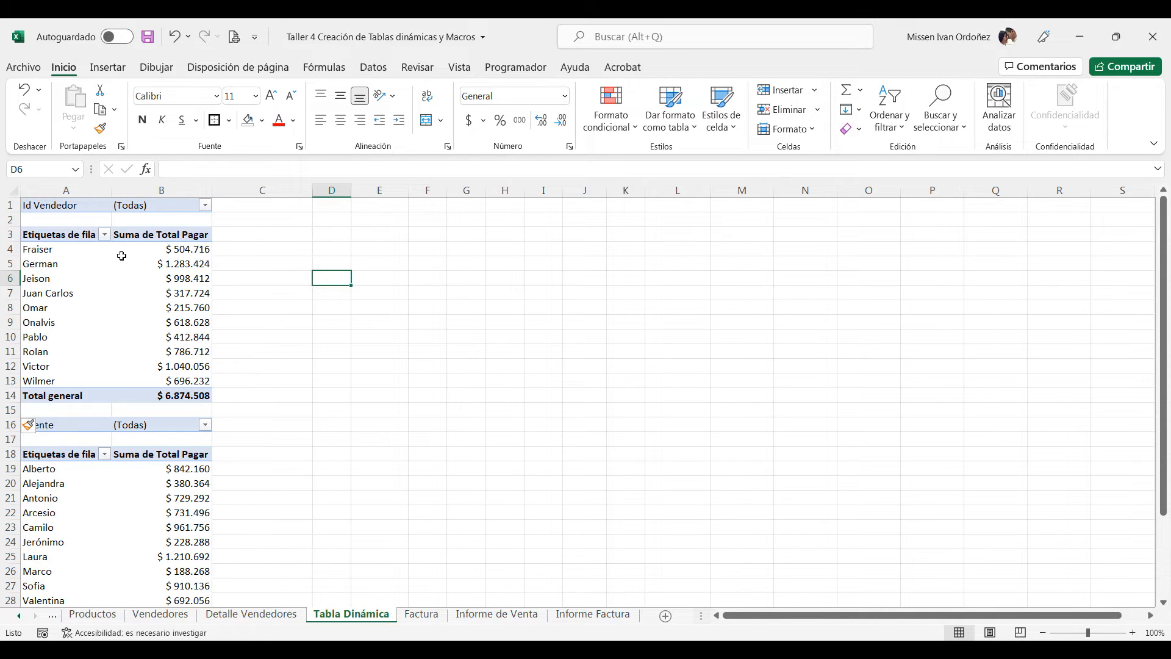
{"action": "scroll", "coordinate": [128, 272], "scroll_direction": "down", "scroll_amount": 7}
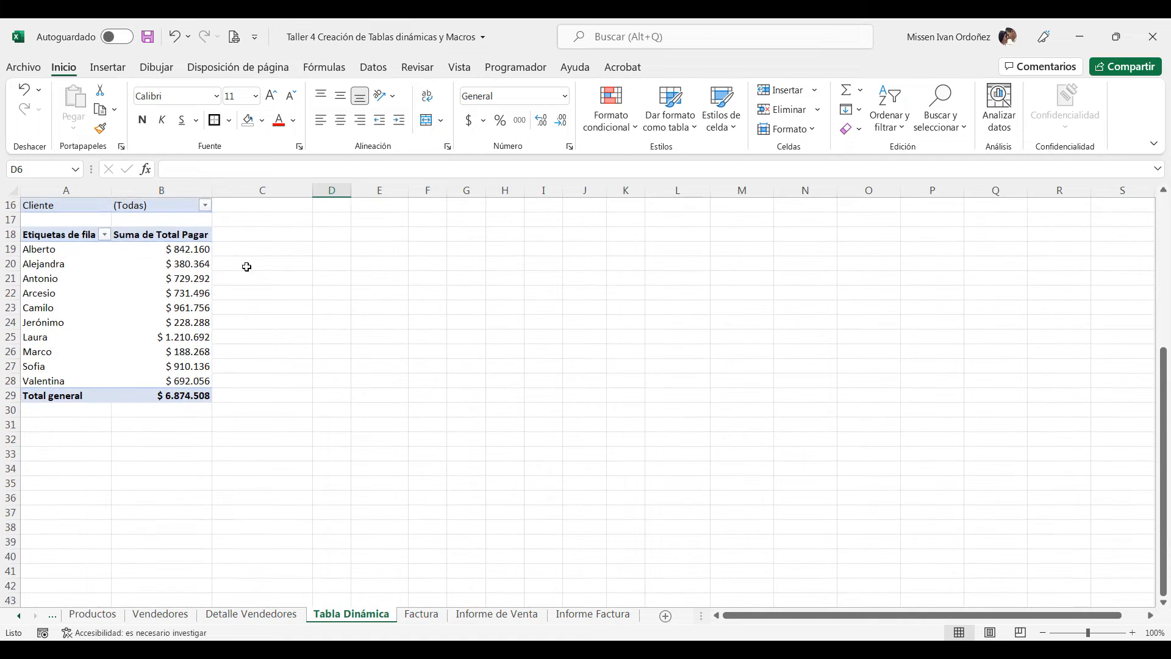
{"action": "scroll", "coordinate": [251, 262], "scroll_direction": "up", "scroll_amount": 7}
{"action": "left_click", "coordinate": [319, 236]}
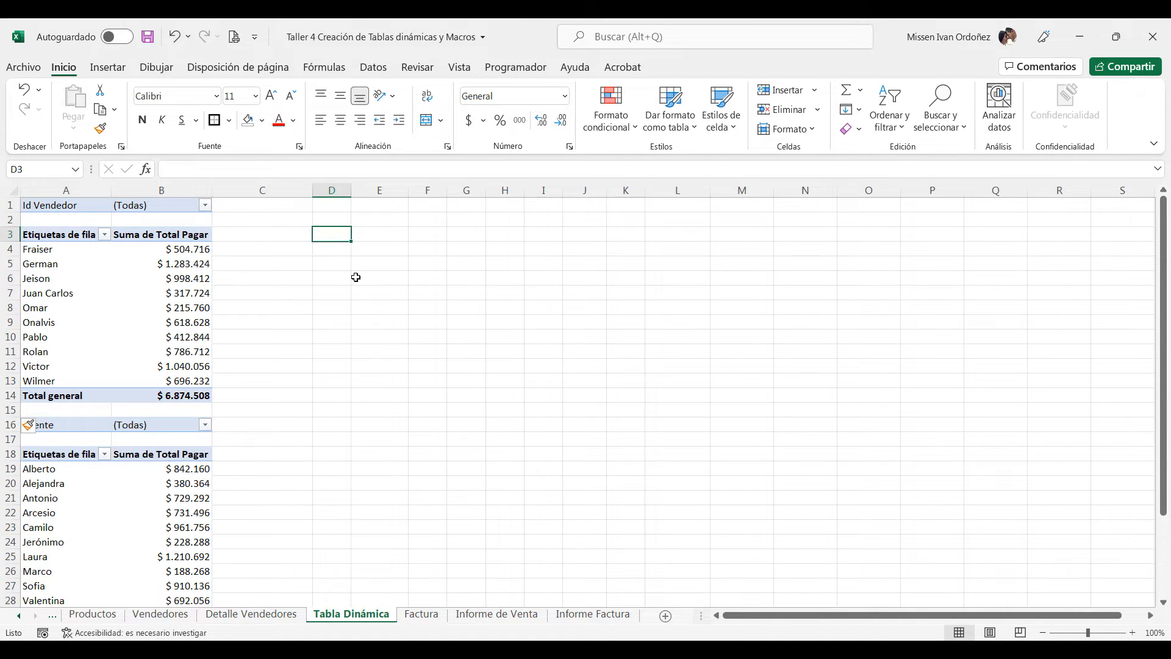
- Examine the monthly sales summary and its chart on the Informe de Venta sheet
{"action": "left_click", "coordinate": [296, 616]}
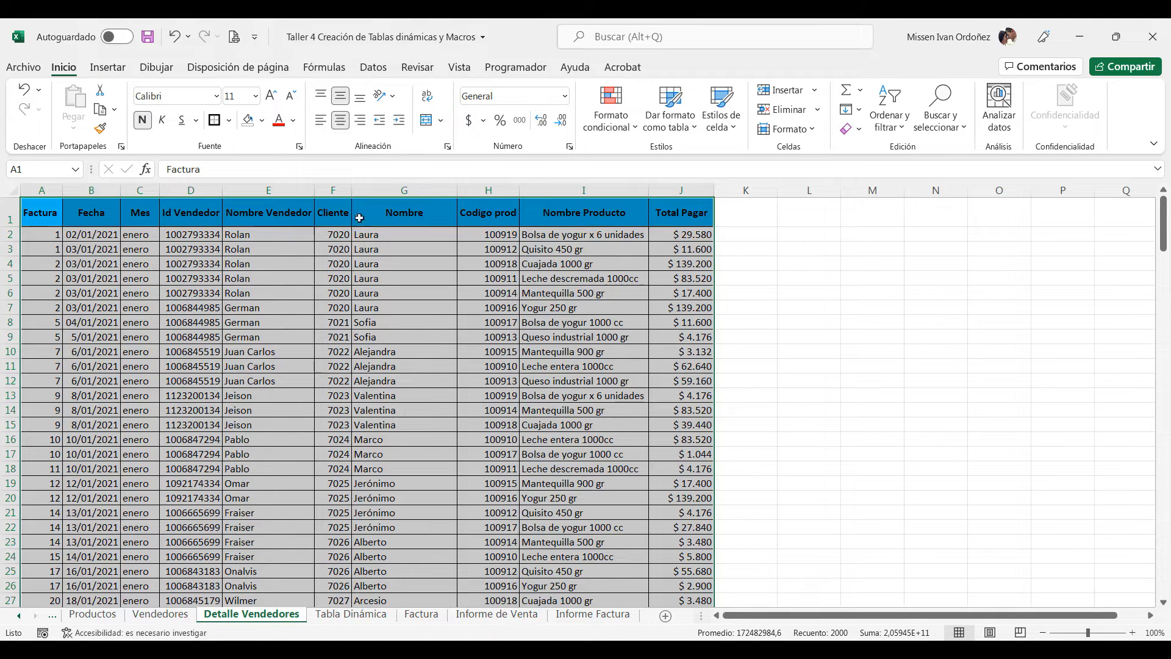
{"action": "left_click", "coordinate": [157, 66]}
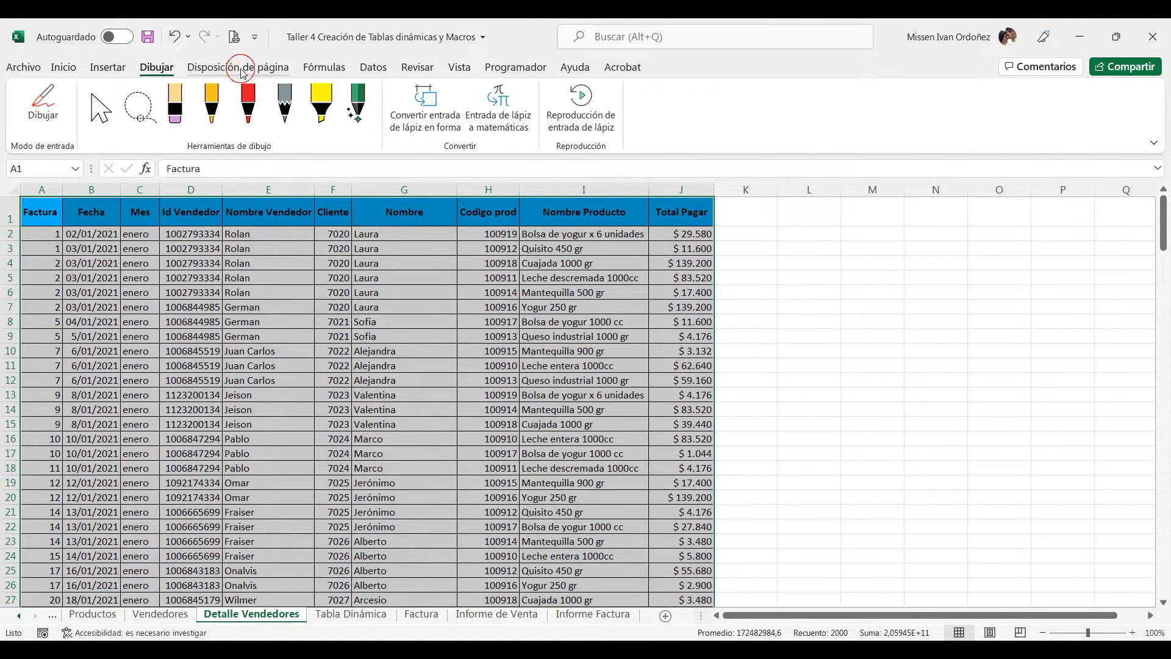
{"action": "left_click", "coordinate": [241, 67]}
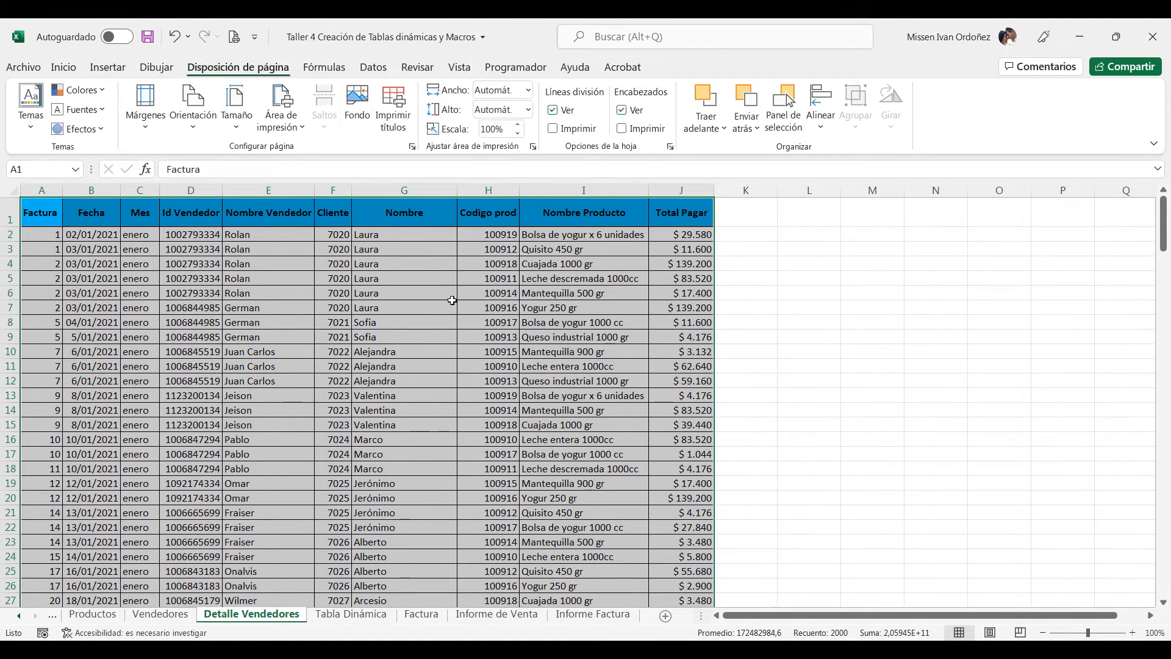
{"action": "left_click", "coordinate": [525, 614]}
{"action": "scroll", "coordinate": [291, 271], "scroll_direction": "up", "scroll_amount": 4}
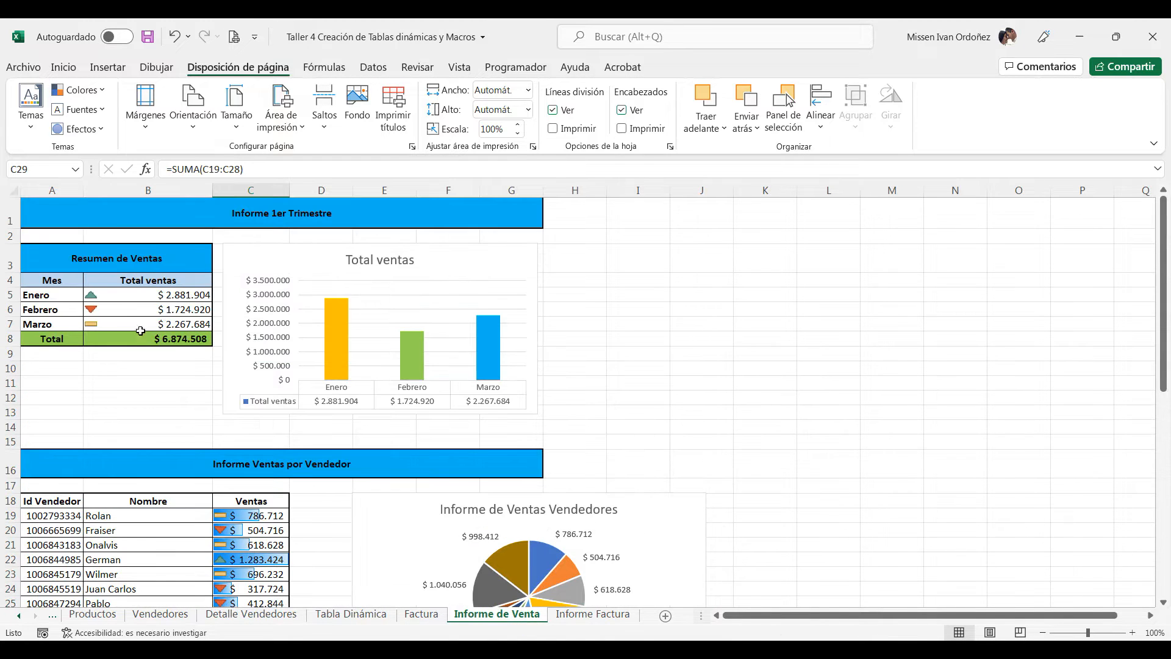
- Create a pivot table from Detalle Vendedores range A1:J200, placed at cell A32 of the existing Tabla Dinámica sheet
{"action": "left_click", "coordinate": [284, 616]}
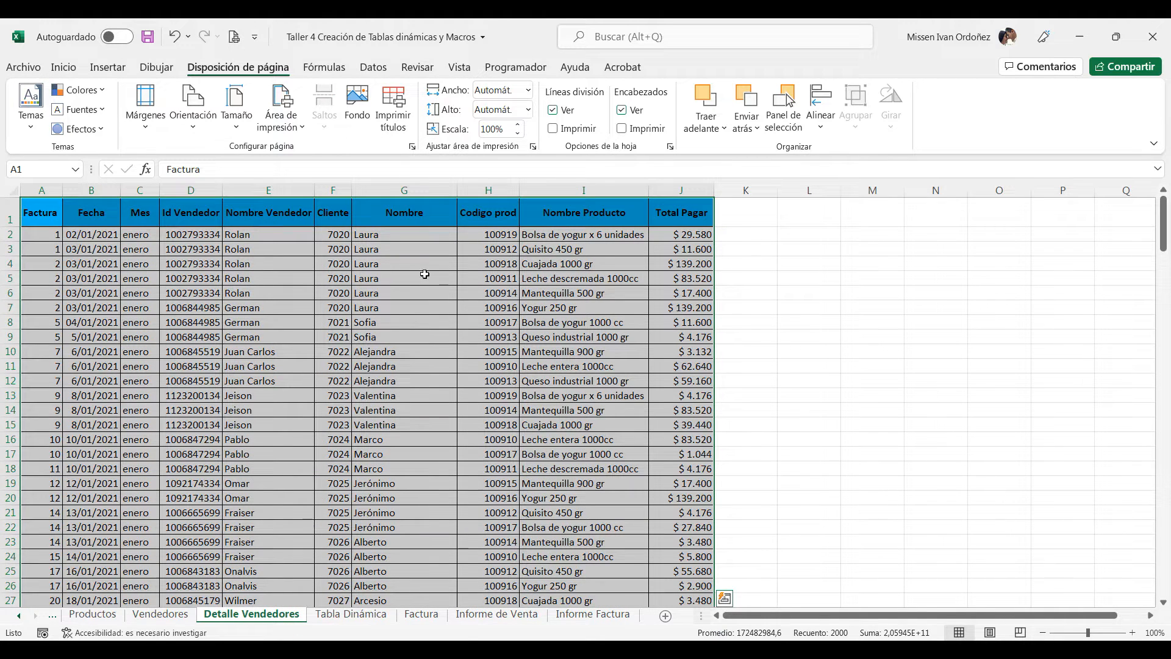
{"action": "left_click", "coordinate": [108, 67]}
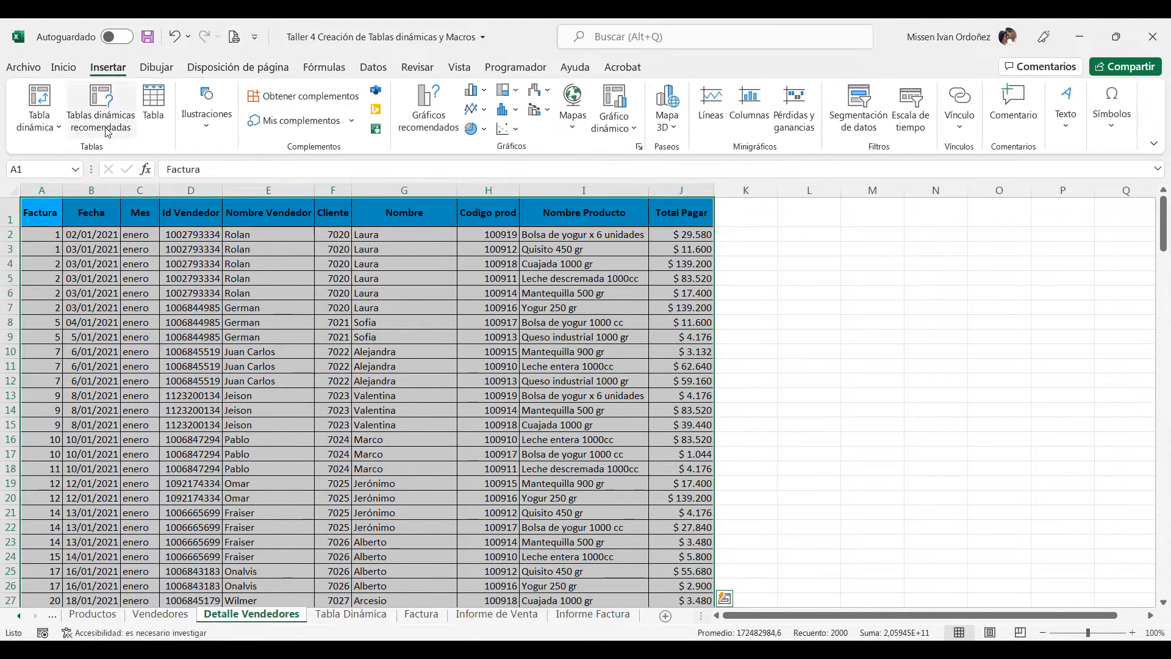
{"action": "left_click", "coordinate": [39, 100]}
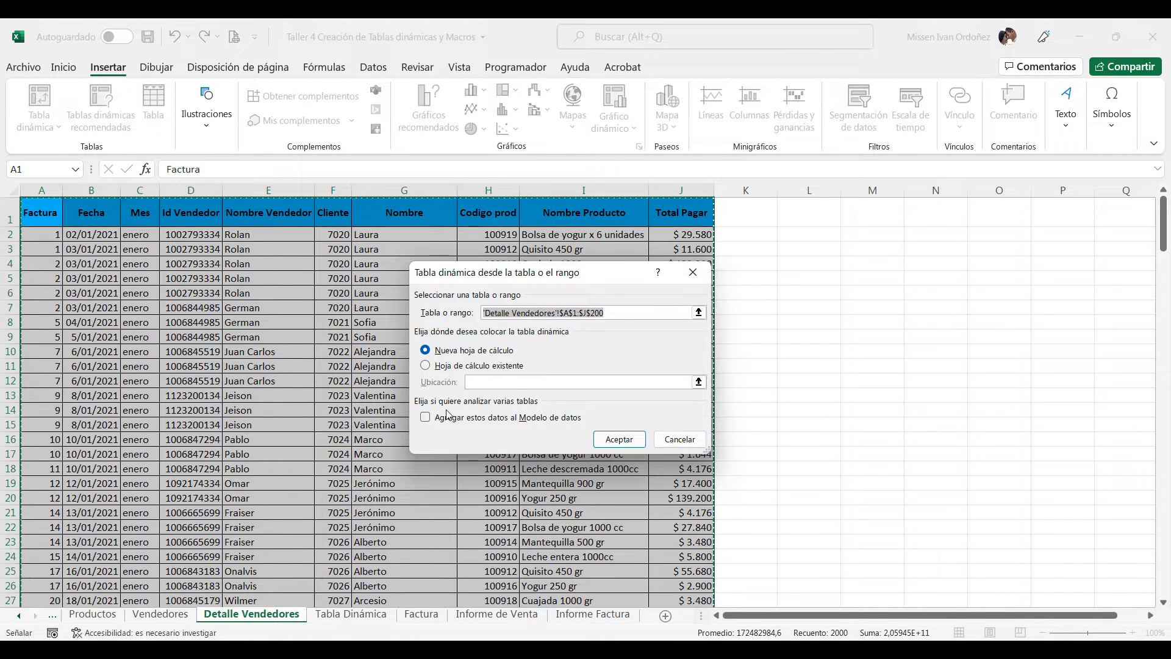
{"action": "left_click", "coordinate": [603, 380]}
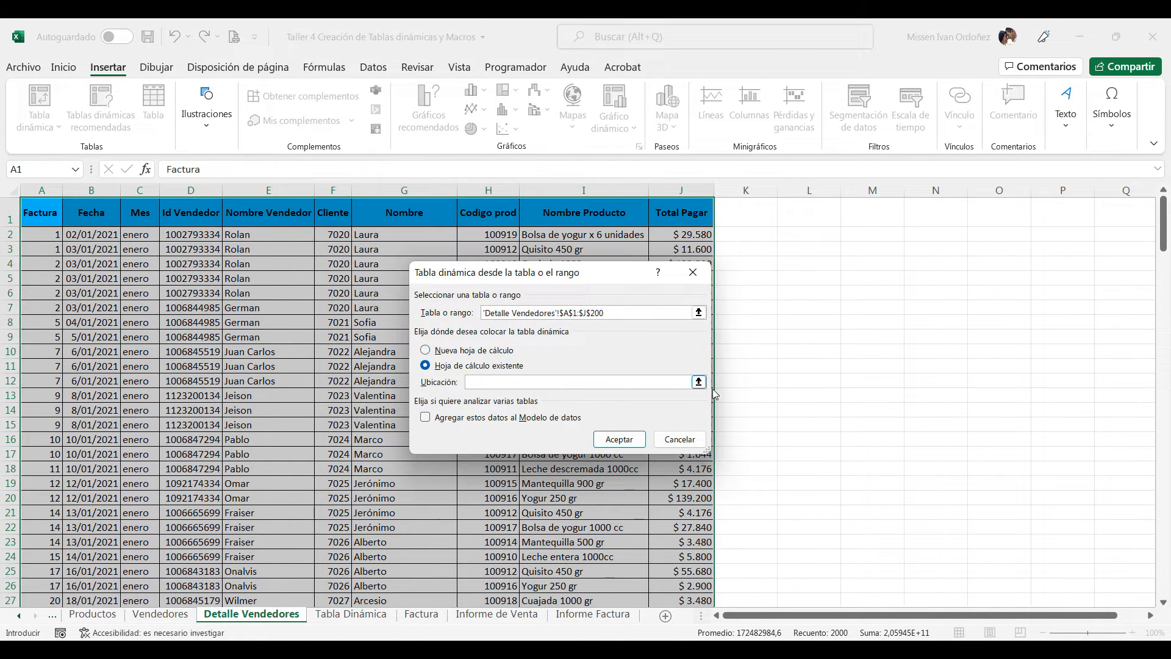
{"action": "left_click", "coordinate": [699, 382]}
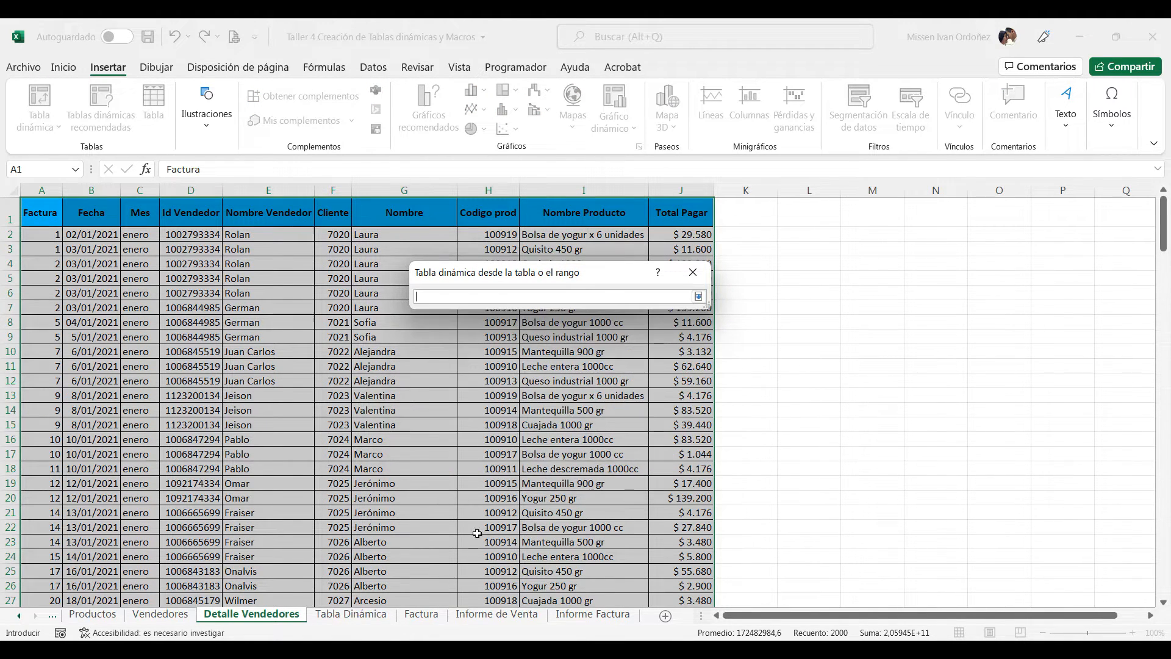
{"action": "left_click", "coordinate": [392, 619]}
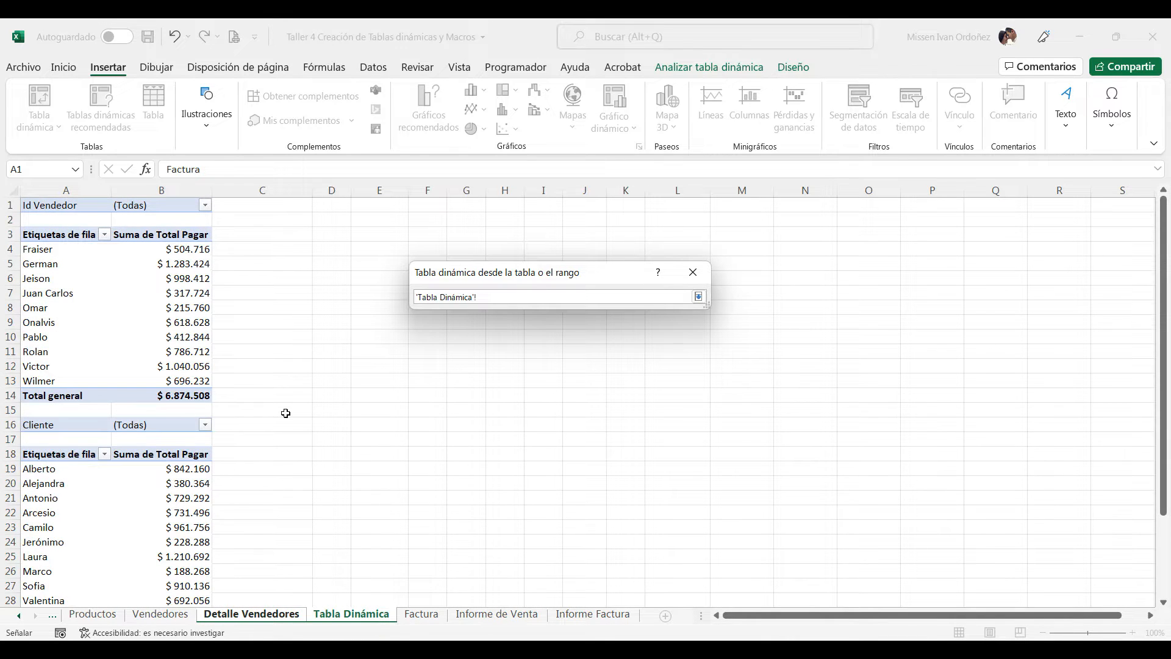
{"action": "scroll", "coordinate": [285, 413], "scroll_direction": "down", "scroll_amount": 8}
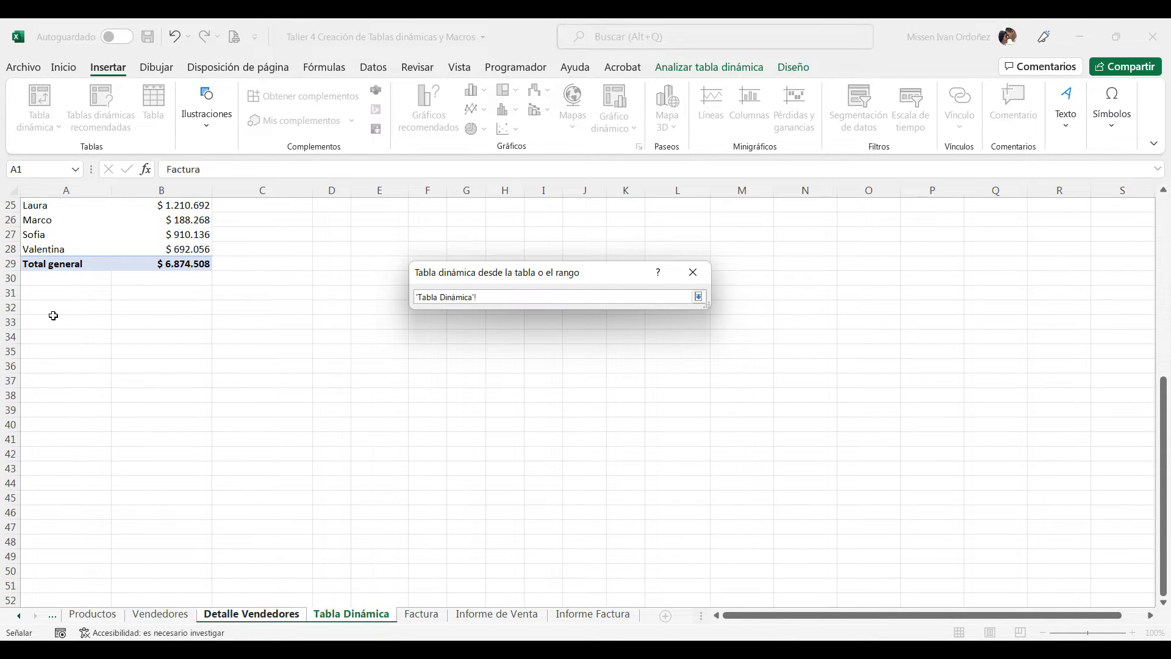
{"action": "left_click", "coordinate": [50, 310]}
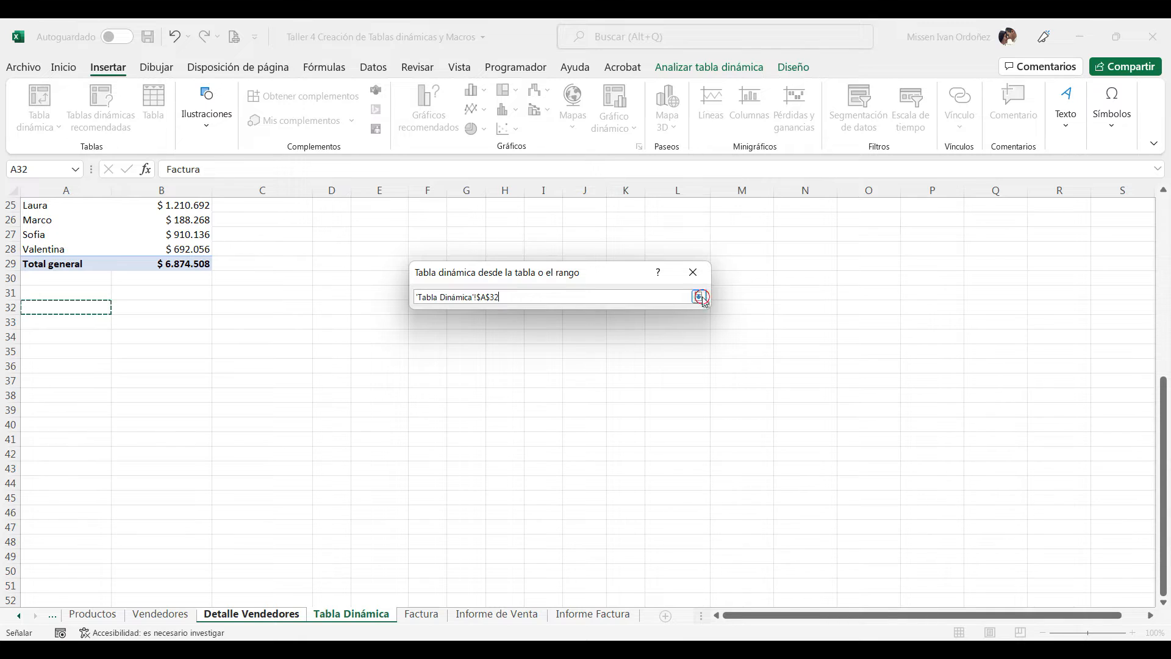
{"action": "left_click", "coordinate": [699, 297]}
{"action": "left_click", "coordinate": [610, 442]}
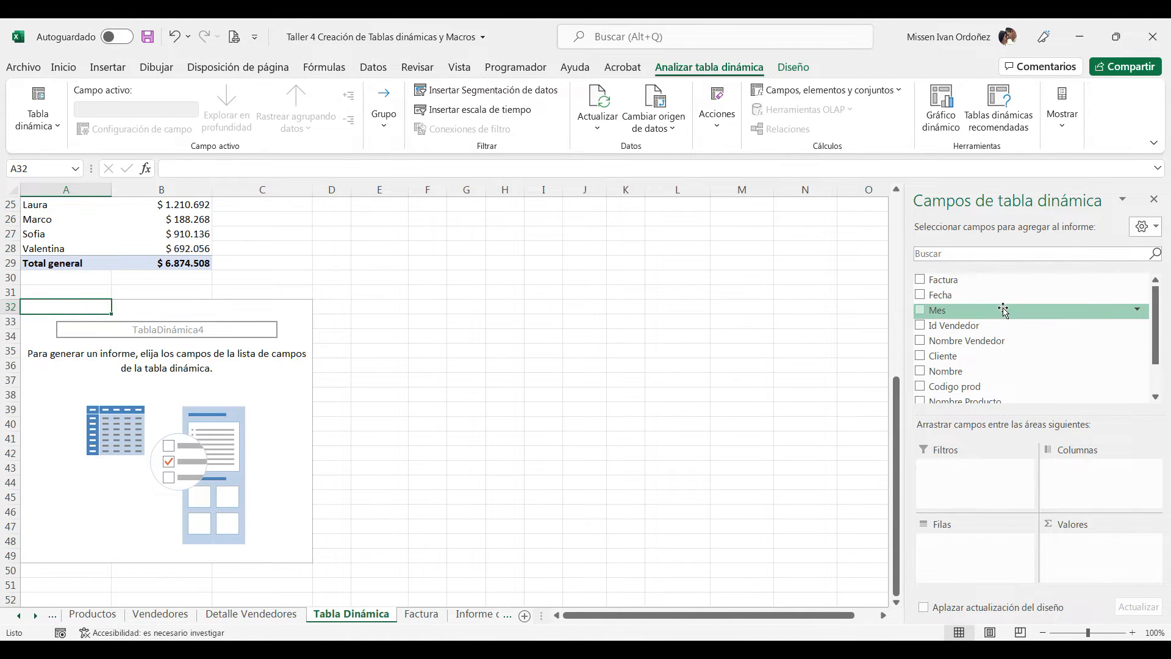
- Add Mes as the row field and Total Pagar as the summed value of the new pivot table
{"action": "left_click", "coordinate": [936, 312]}
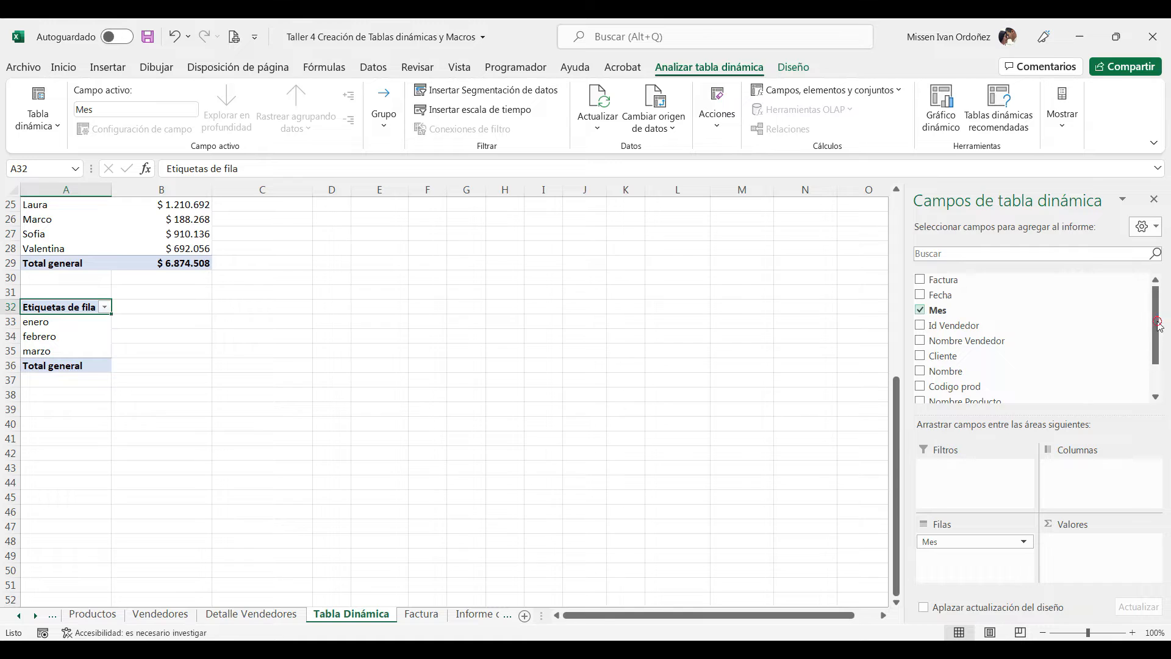
{"action": "scroll", "coordinate": [1138, 343], "scroll_direction": "down", "scroll_amount": 3}
{"action": "left_click", "coordinate": [927, 374]}
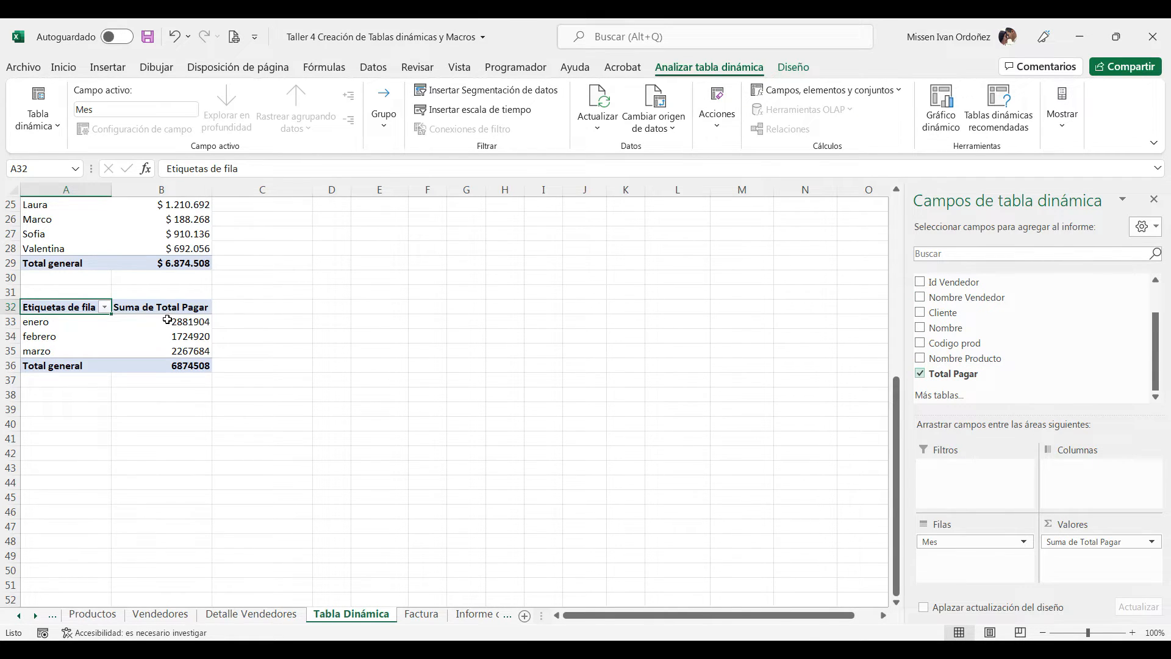
- Format the monthly totals in B33:B36 as Moneda without decimals
{"action": "left_click_drag", "start_coordinate": [175, 320], "coordinate": [183, 366]}
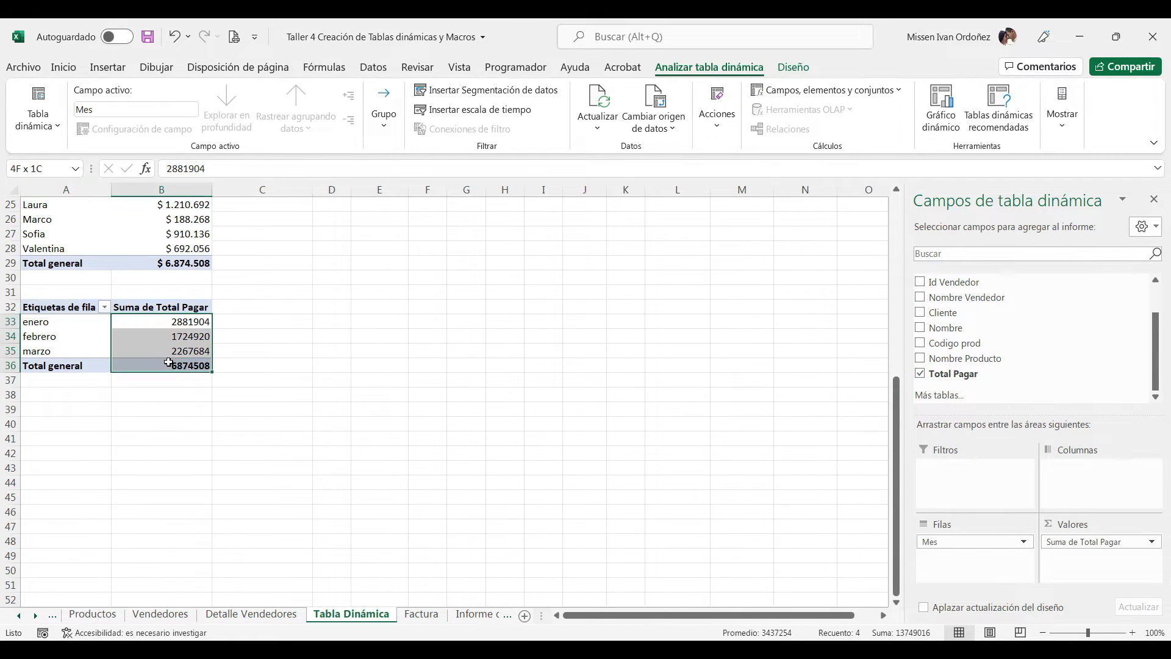
{"action": "left_click", "coordinate": [64, 67]}
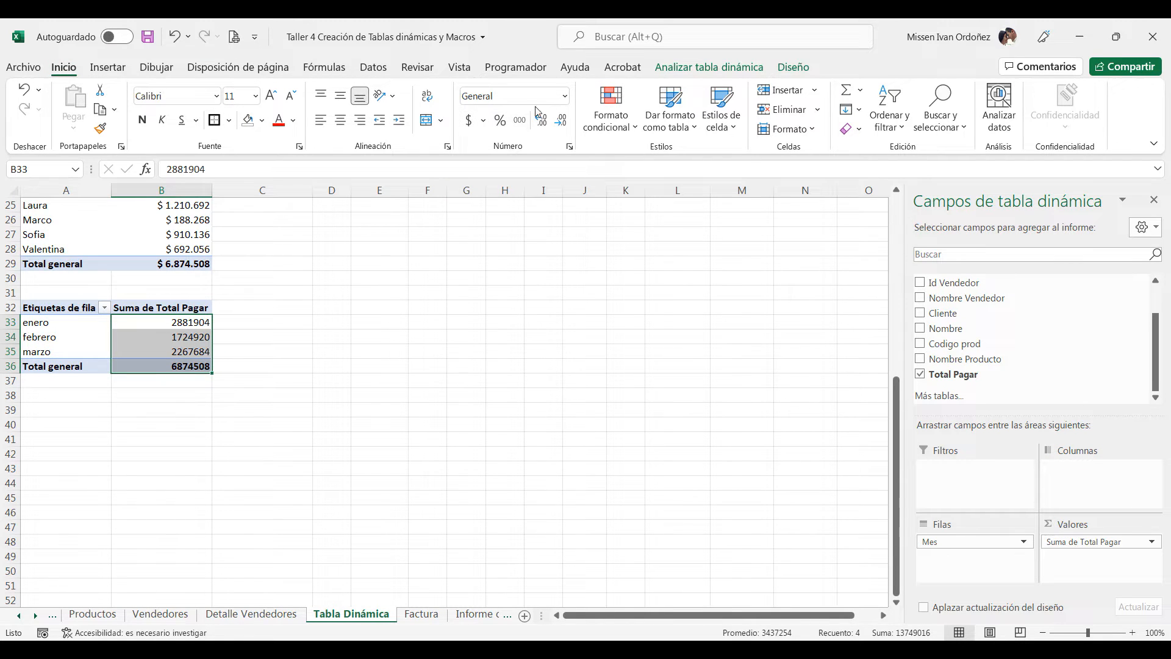
{"action": "left_click", "coordinate": [565, 96]}
{"action": "left_click", "coordinate": [516, 201]}
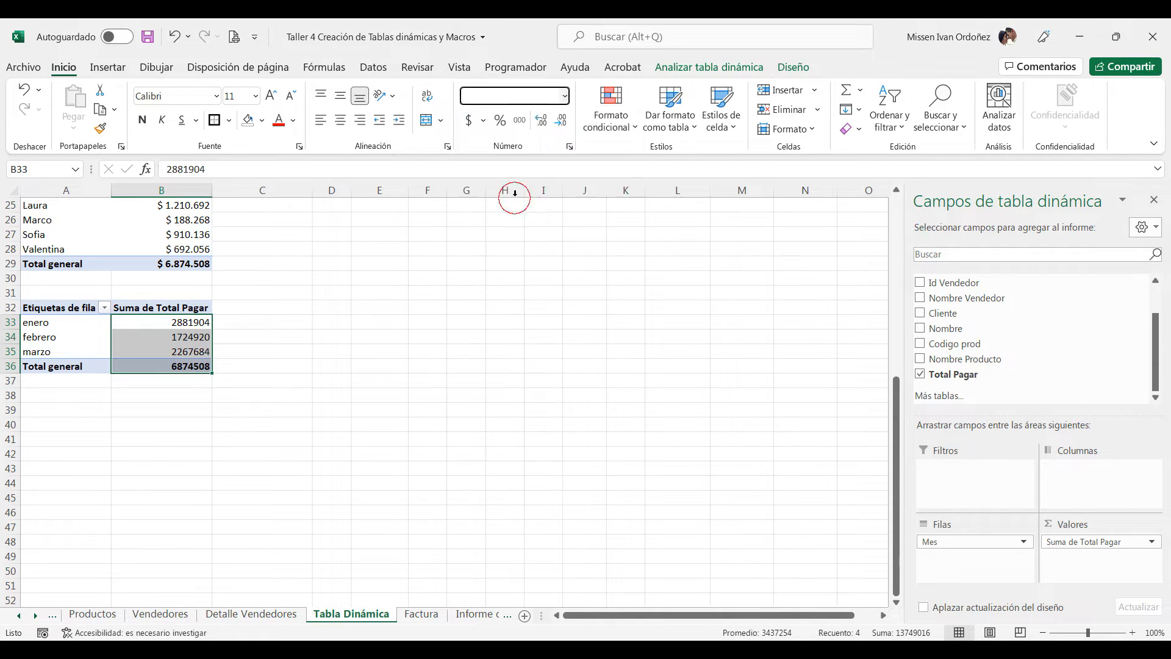
{"action": "double_click", "coordinate": [561, 129]}
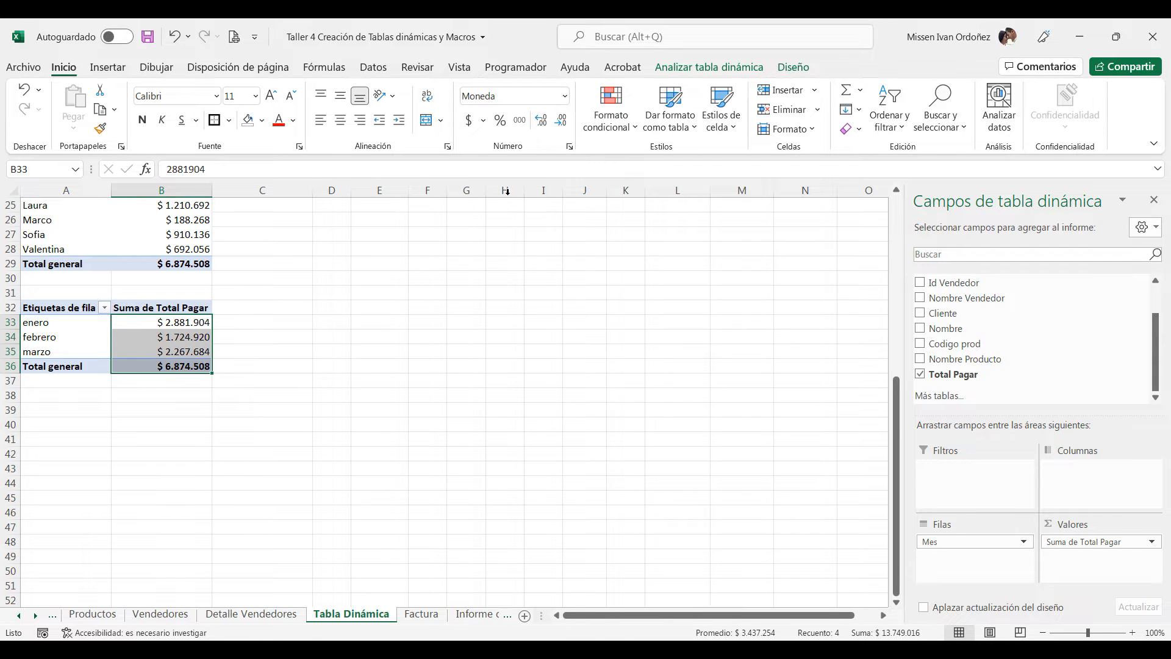
{"action": "left_click", "coordinate": [302, 306]}
- Review the seller, customer and monthly pivot tables on the Tabla Dinámica sheet, comparing their fields and grand totals
{"action": "scroll", "coordinate": [326, 343], "scroll_direction": "up", "scroll_amount": 6}
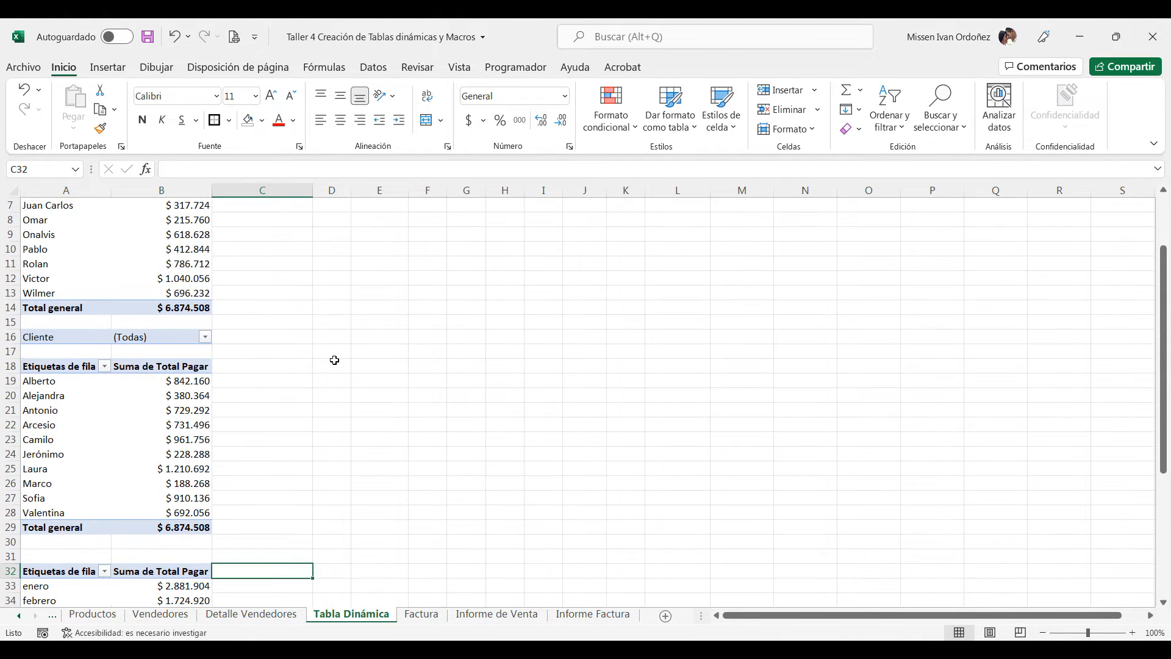
{"action": "scroll", "coordinate": [329, 354], "scroll_direction": "down", "scroll_amount": 4}
{"action": "scroll", "coordinate": [220, 379], "scroll_direction": "up", "scroll_amount": 6}
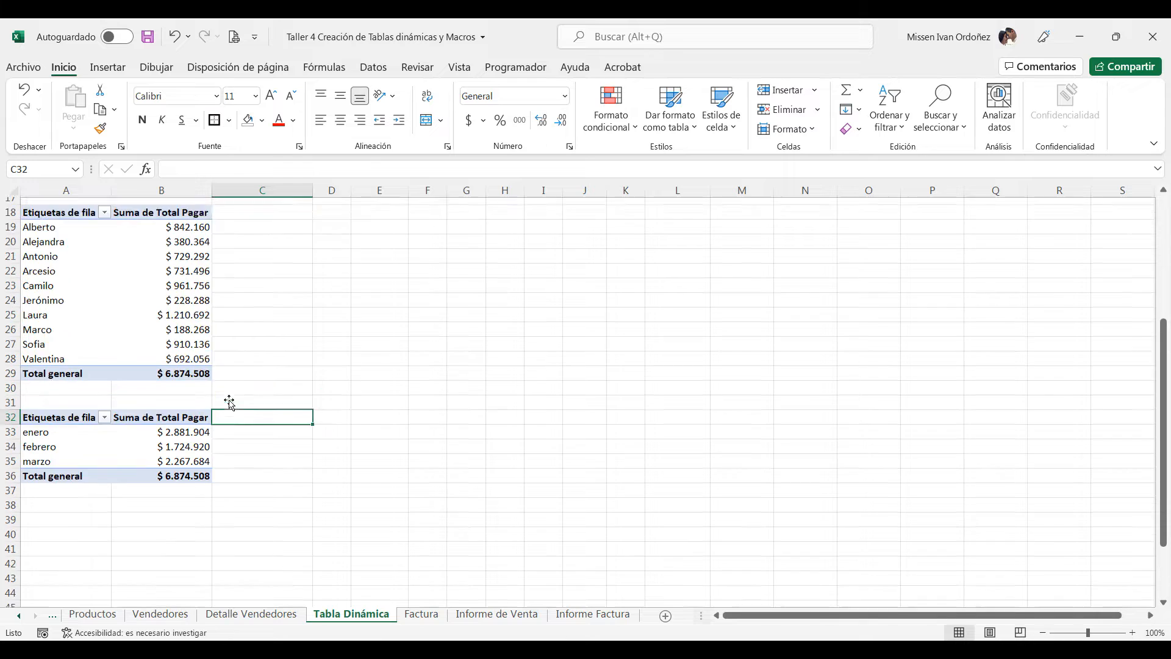
{"action": "left_click", "coordinate": [196, 309]}
{"action": "scroll", "coordinate": [217, 340], "scroll_direction": "down", "scroll_amount": 2}
{"action": "scroll", "coordinate": [243, 321], "scroll_direction": "up", "scroll_amount": 2}
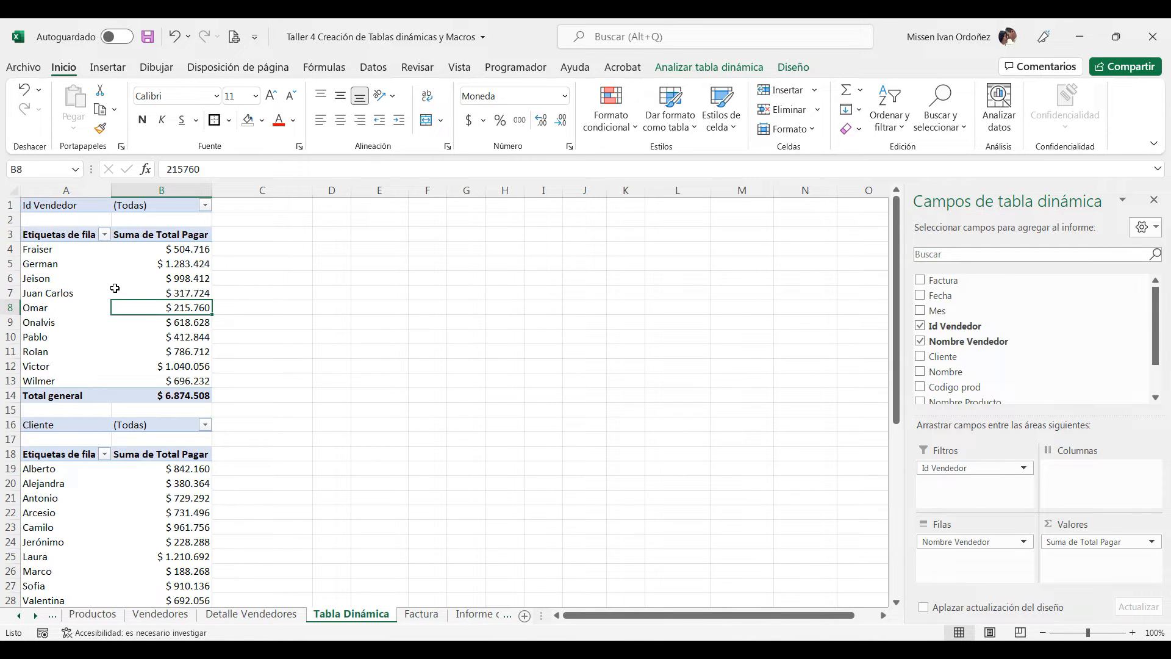
{"action": "scroll", "coordinate": [109, 291], "scroll_direction": "down", "scroll_amount": 6}
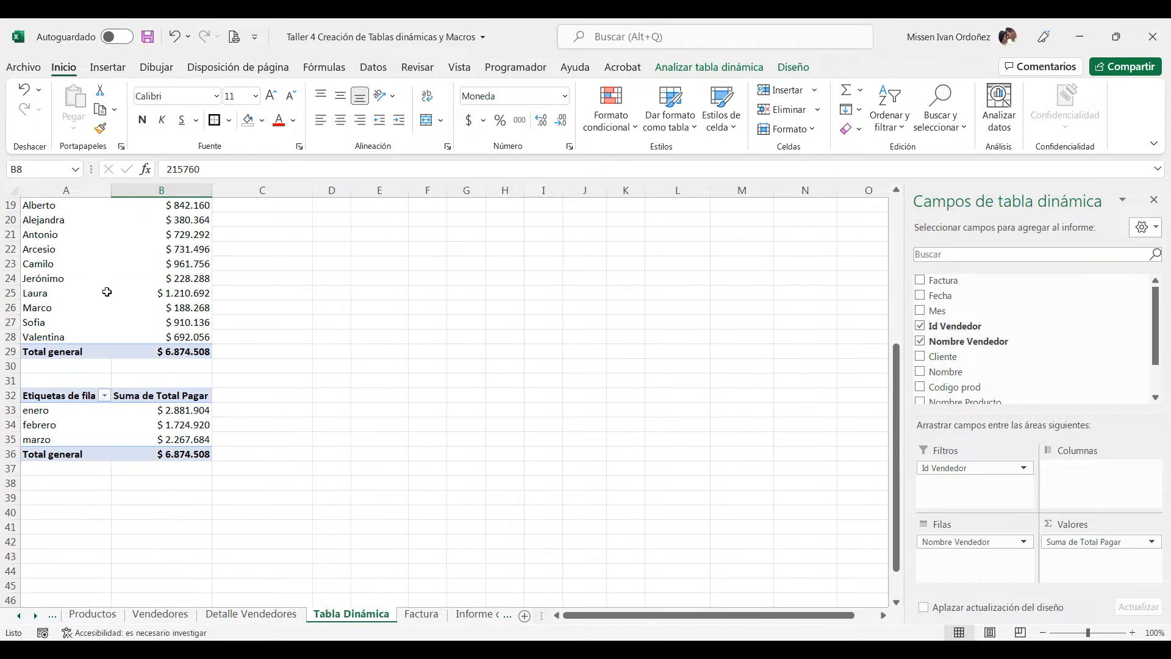
{"action": "left_click", "coordinate": [105, 282]}
{"action": "scroll", "coordinate": [195, 305], "scroll_direction": "up", "scroll_amount": 1}
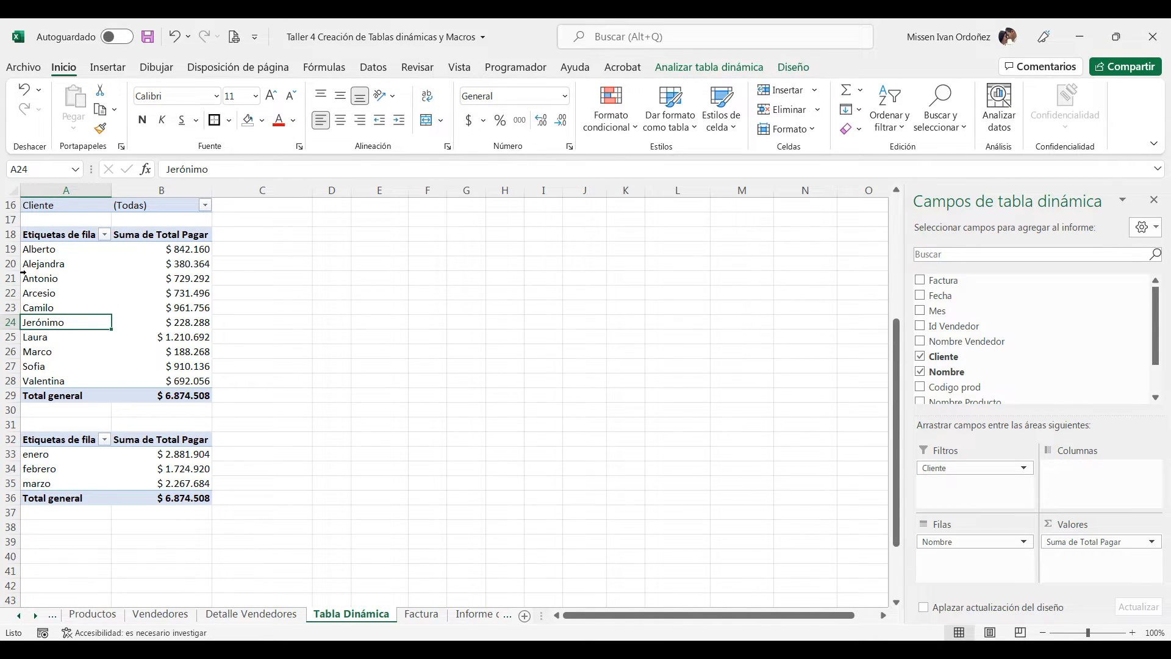
{"action": "scroll", "coordinate": [68, 316], "scroll_direction": "down", "scroll_amount": 1}
{"action": "left_click", "coordinate": [61, 415]}
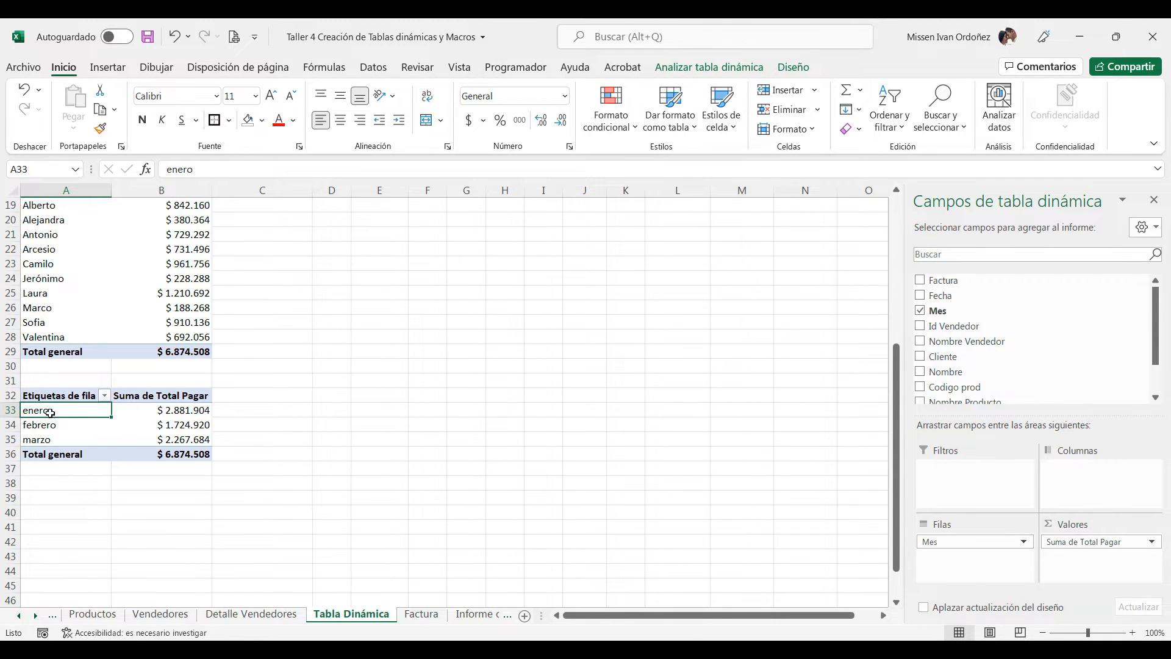
{"action": "left_click", "coordinate": [245, 426]}
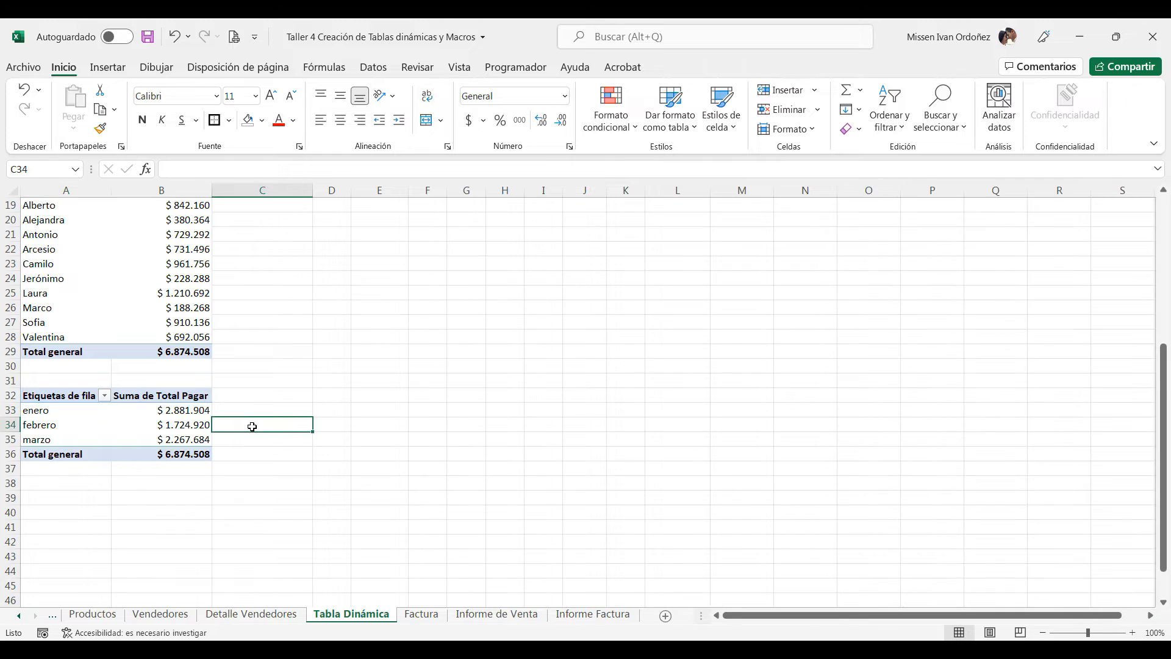
{"action": "scroll", "coordinate": [298, 402], "scroll_direction": "up", "scroll_amount": 2}
{"action": "scroll", "coordinate": [299, 380], "scroll_direction": "up", "scroll_amount": 4}
{"action": "left_click", "coordinate": [268, 293]}
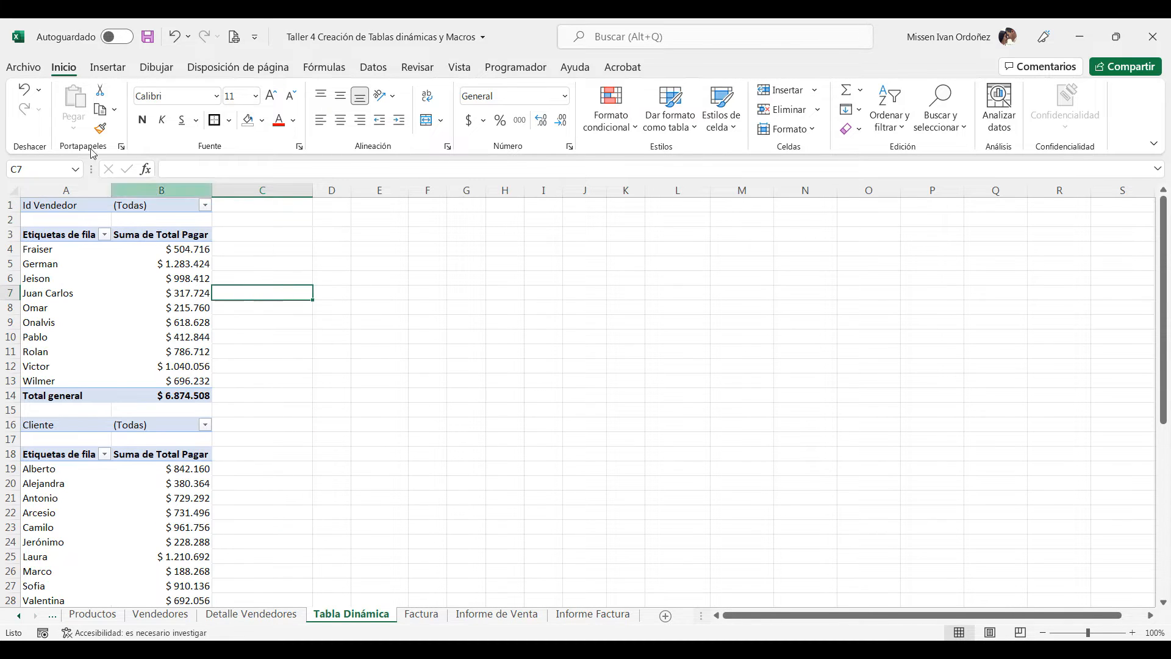
{"action": "left_click", "coordinate": [109, 69]}
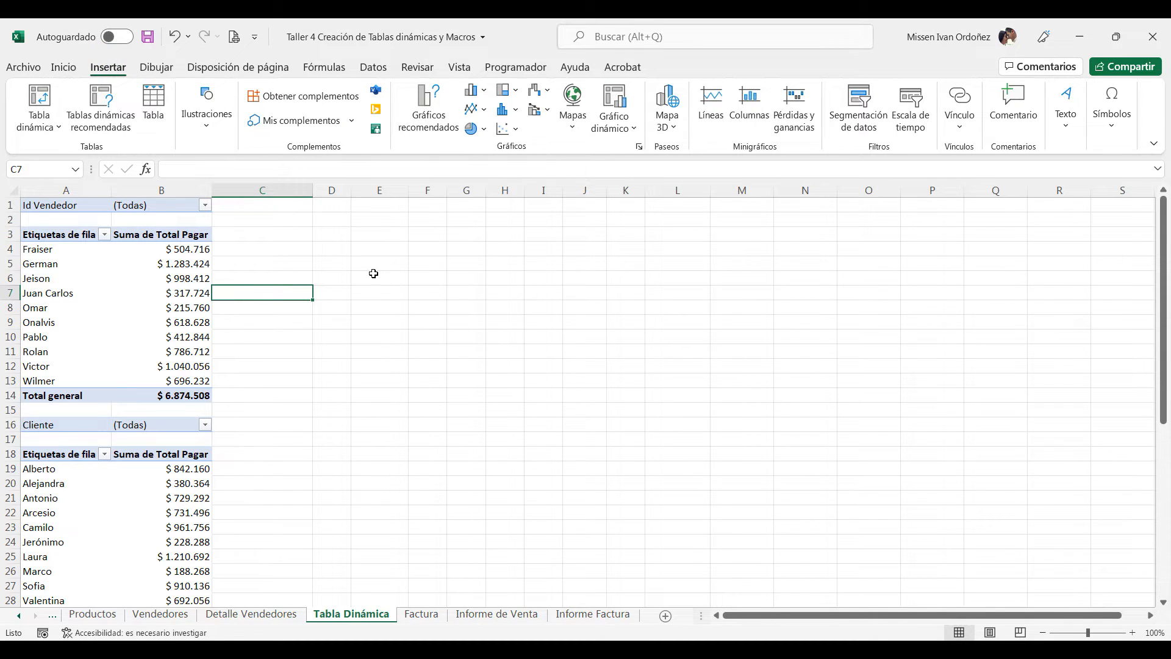
{"action": "left_click", "coordinate": [207, 112]}
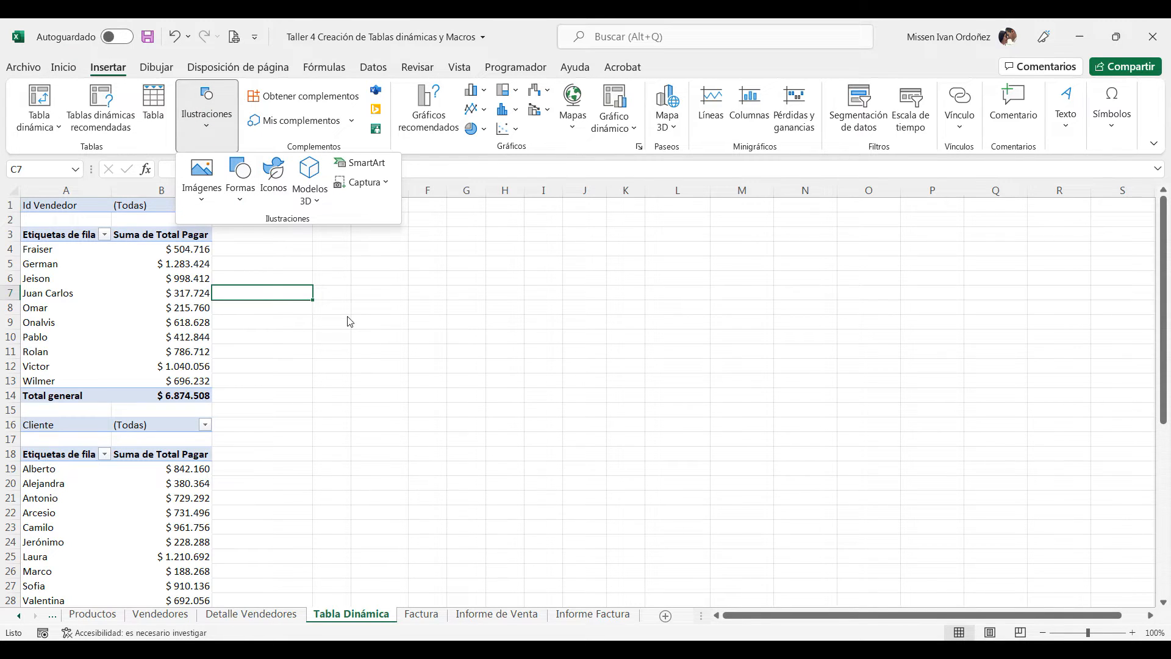
{"action": "left_click", "coordinate": [311, 319]}
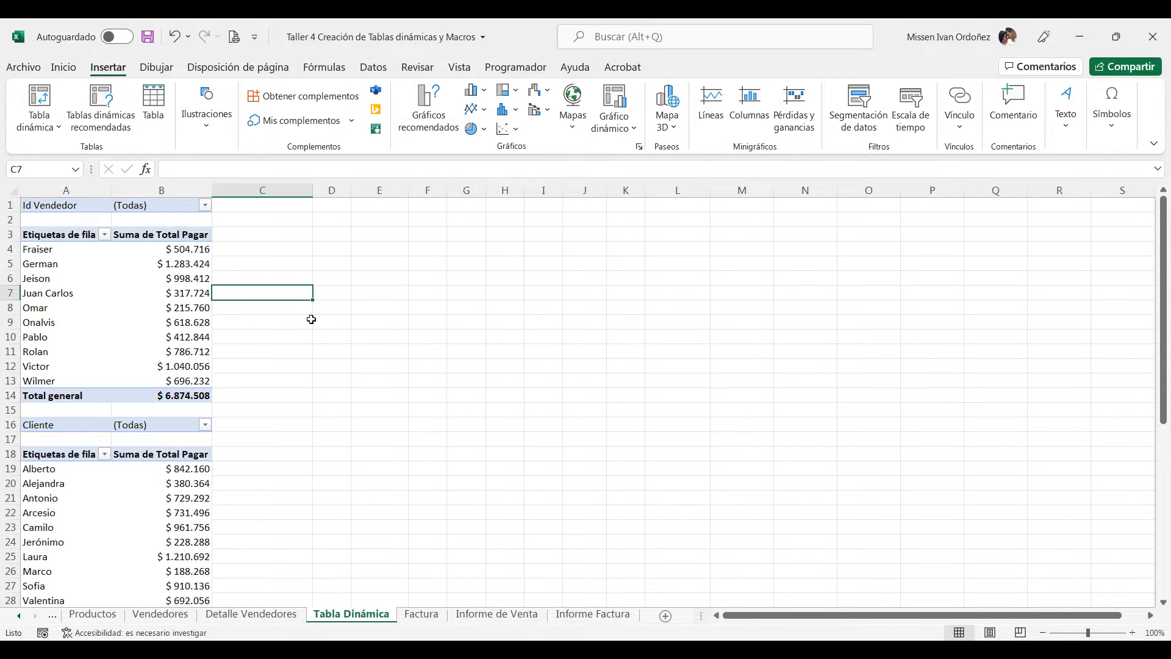
{"action": "left_click", "coordinate": [283, 496]}
{"action": "left_click", "coordinate": [272, 253]}
{"action": "left_click", "coordinate": [269, 260]}
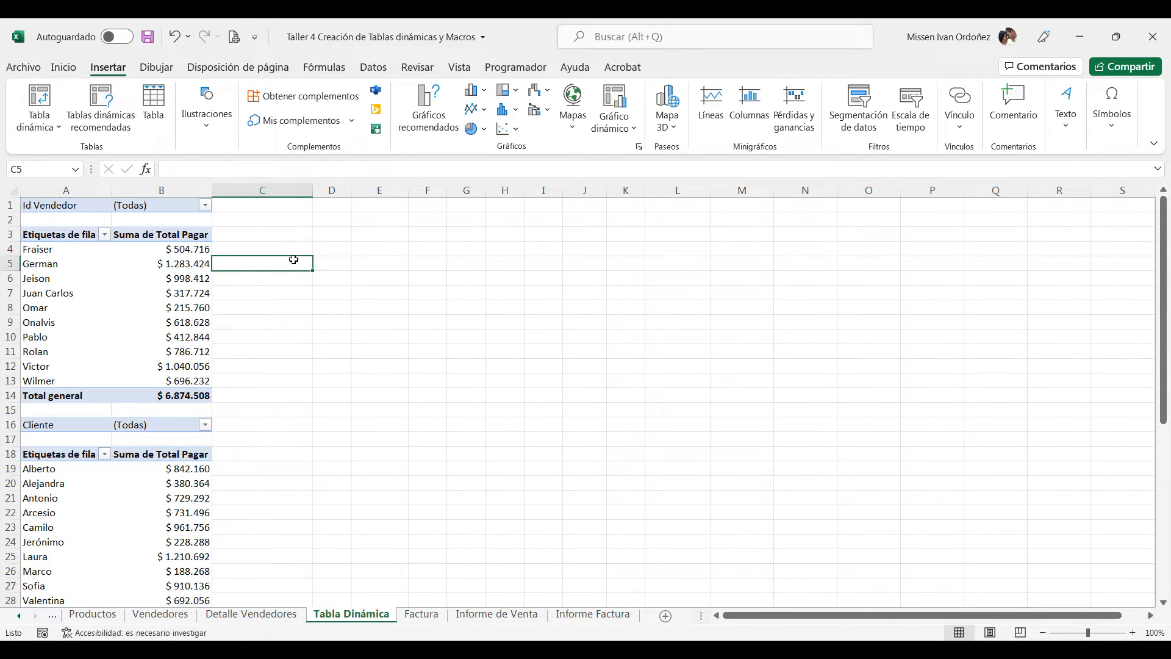
- Insert a text box beside the seller pivot table, about D5 to H10, and enter "Análisis Tabla 1:"
{"action": "left_click", "coordinate": [1072, 125]}
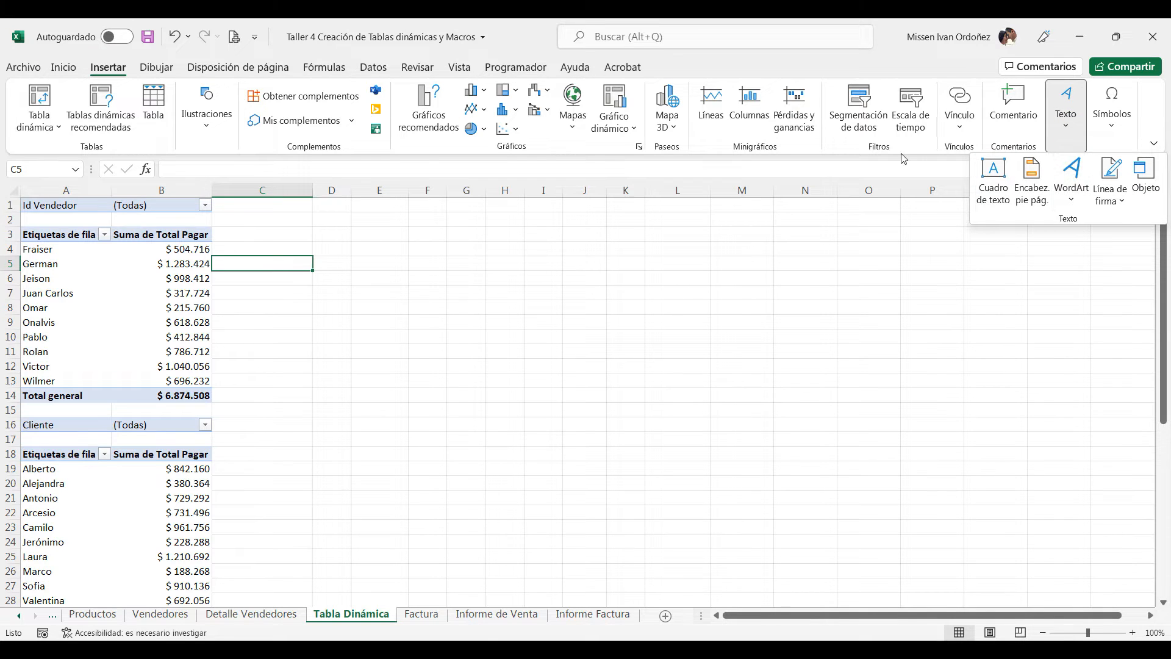
{"action": "left_click", "coordinate": [992, 177]}
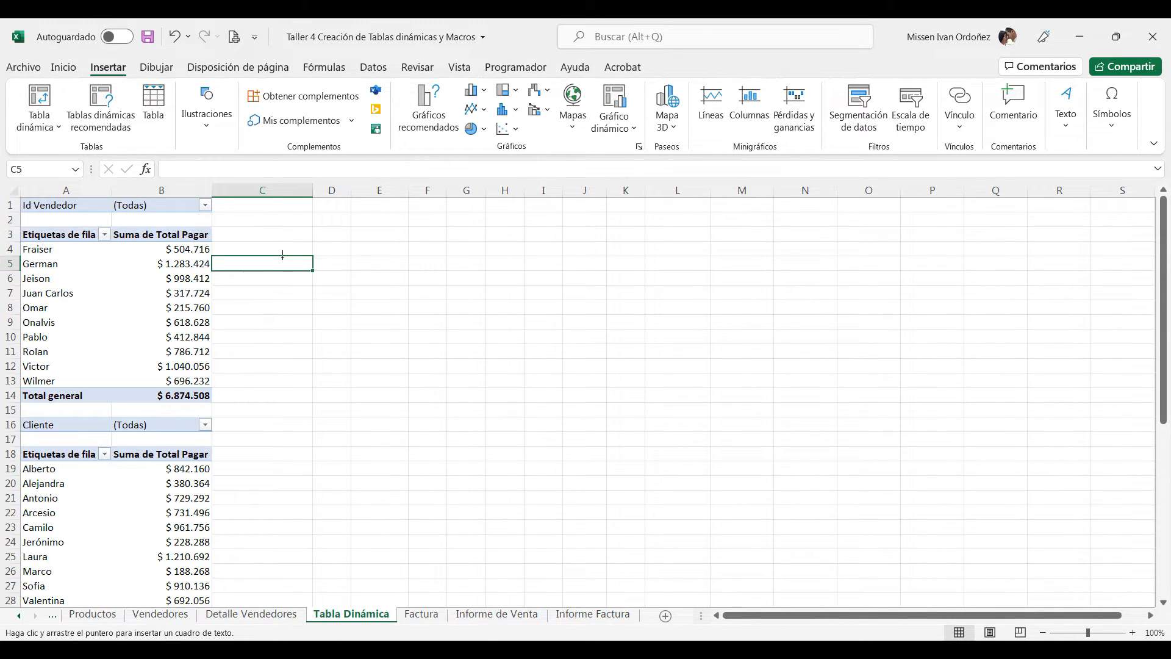
{"action": "mouse_move", "coordinate": [284, 267]}
{"action": "left_mouse_down"}
{"action": "mouse_move", "coordinate": [299, 290]}
{"action": "mouse_move", "coordinate": [439, 342]}
{"action": "mouse_move", "coordinate": [525, 344]}
{"action": "left_mouse_up"}
{"action": "left_click_drag", "start_coordinate": [286, 307], "coordinate": [311, 308]}
{"action": "left_click", "coordinate": [362, 294]}
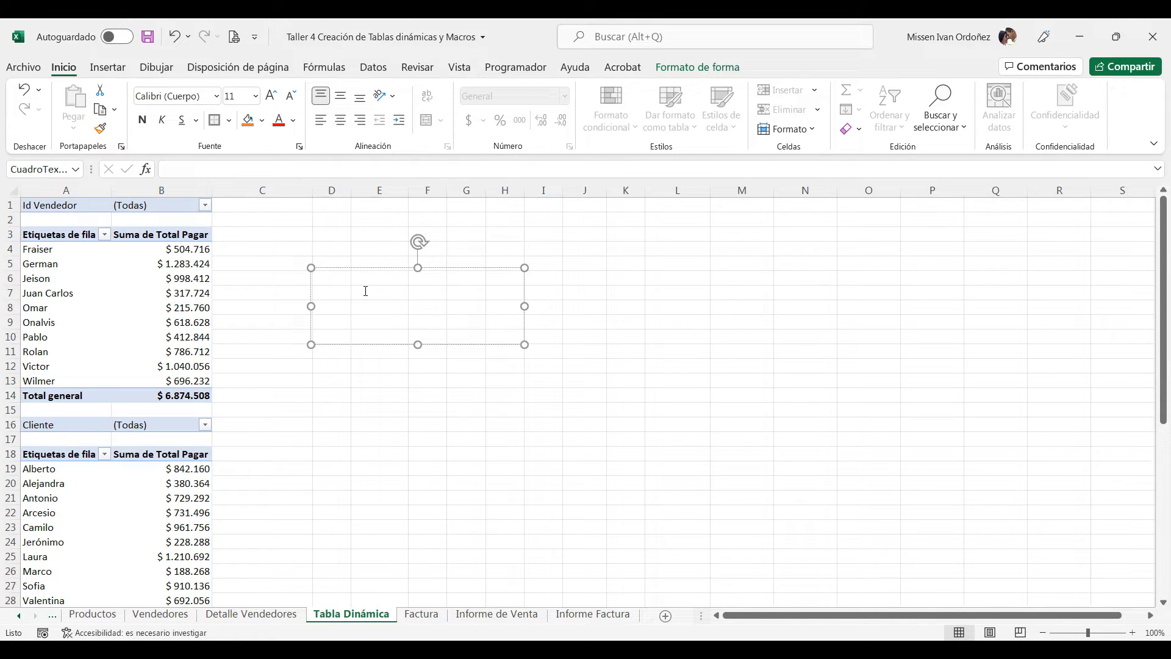
{"action": "type", "text": "c"}
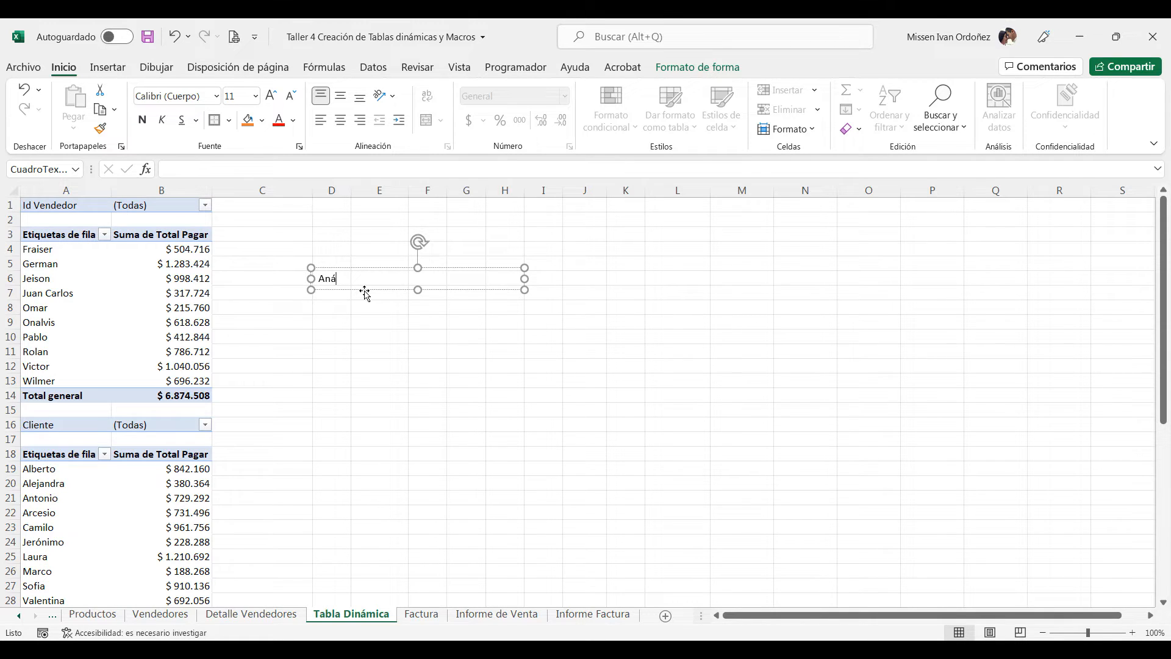
{"action": "type", "text": "nálisis Tabal"}
- Duplicate the analysis text box beside the customer pivot table, around row 19, and change its label to "Análisis Tabla 2:"
{"action": "left_click", "coordinate": [365, 290]}
{"action": "key", "text": "ctrl+c"}
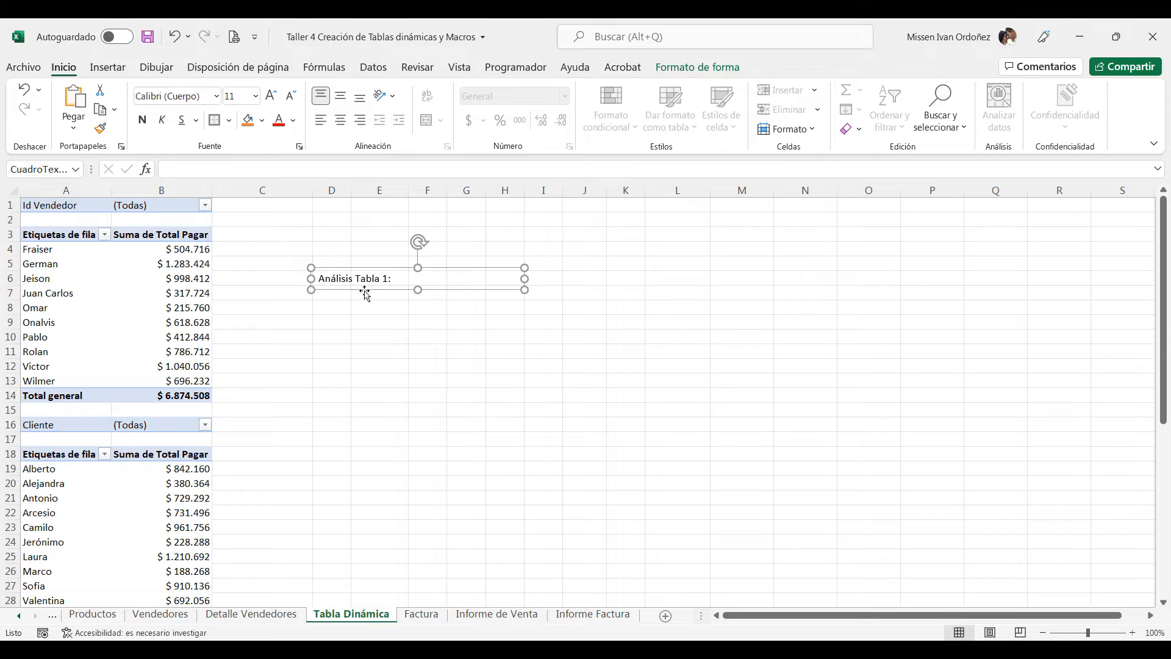
{"action": "key", "text": "ctrl+v"}
{"action": "left_click_drag", "start_coordinate": [372, 302], "coordinate": [356, 475]}
{"action": "left_click", "coordinate": [400, 466]}
{"action": "double_click", "coordinate": [381, 466]}
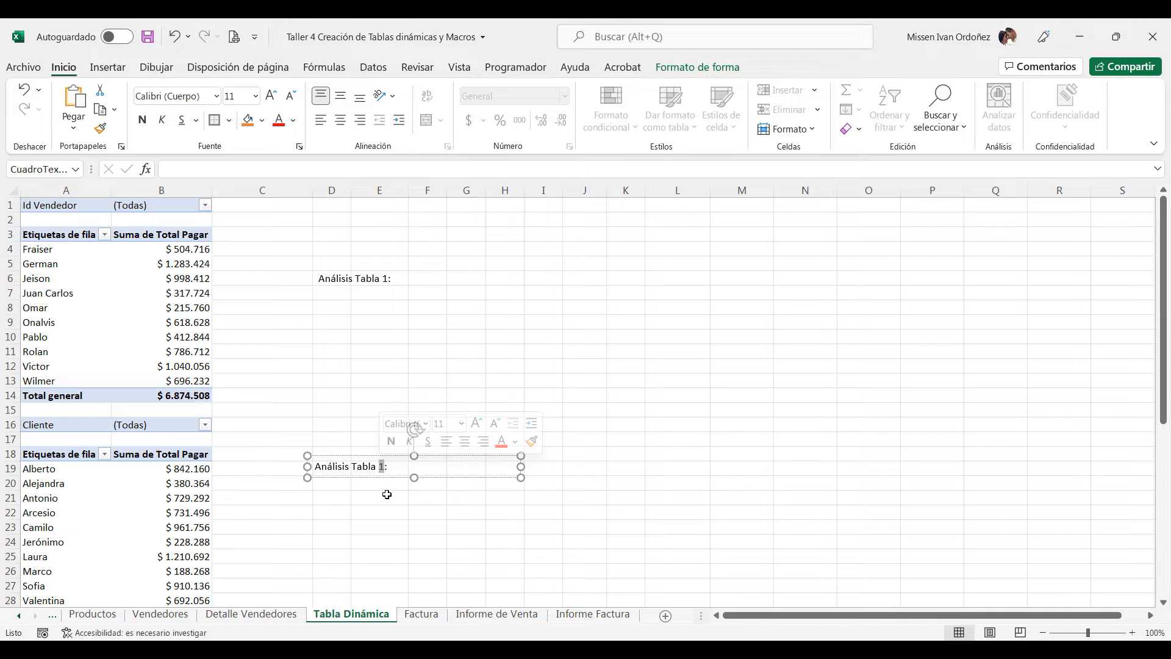
{"action": "type", "text": "2"}
{"action": "left_click", "coordinate": [386, 494]}
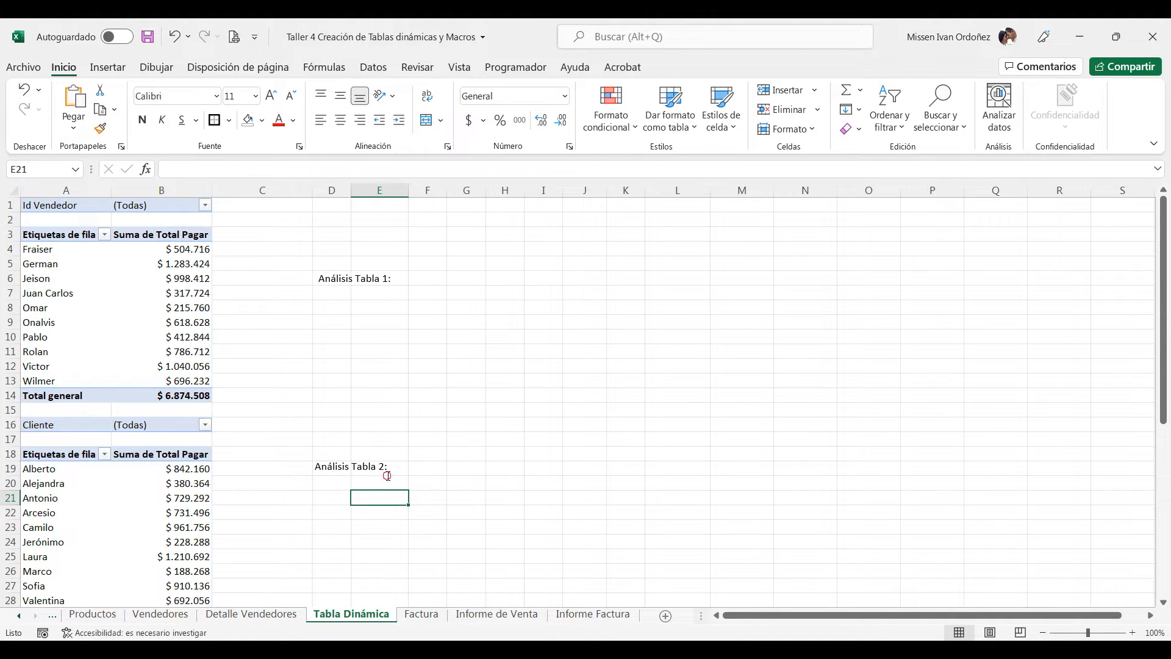
- Copy the second analysis text box beside the monthly pivot table, around row 34, and change its label to "Análisis Tabla 3:"
{"action": "left_click", "coordinate": [384, 475]}
{"action": "scroll", "coordinate": [386, 478], "scroll_direction": "down", "scroll_amount": 7}
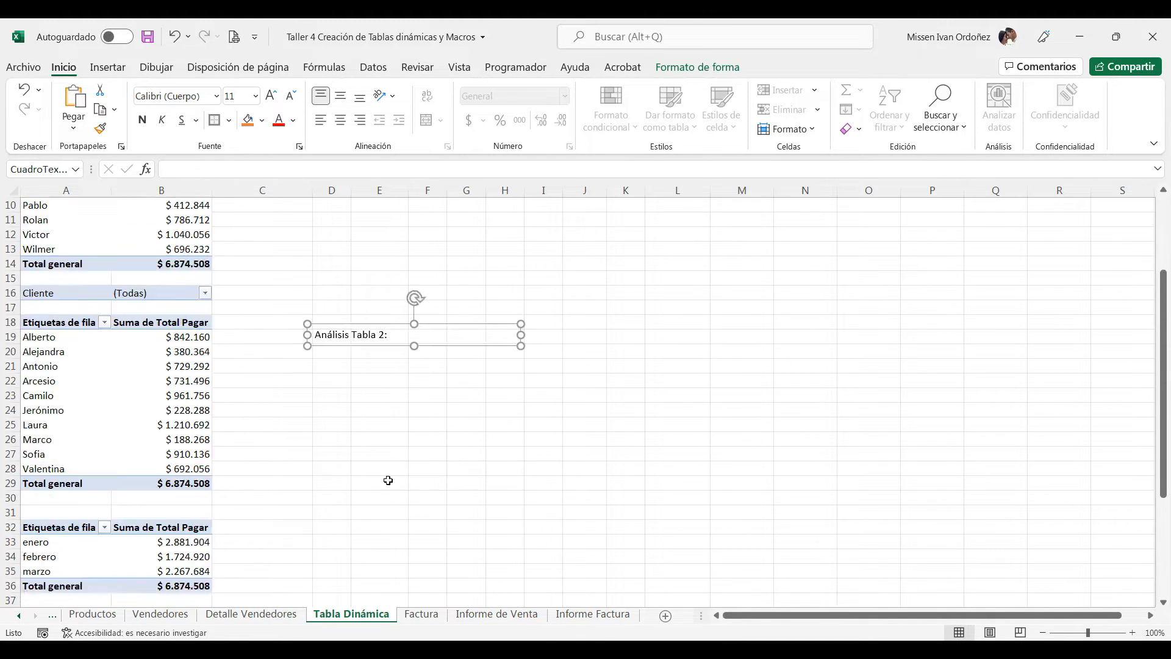
{"action": "left_click", "coordinate": [343, 382]}
{"action": "key", "text": "ctrl+v"}
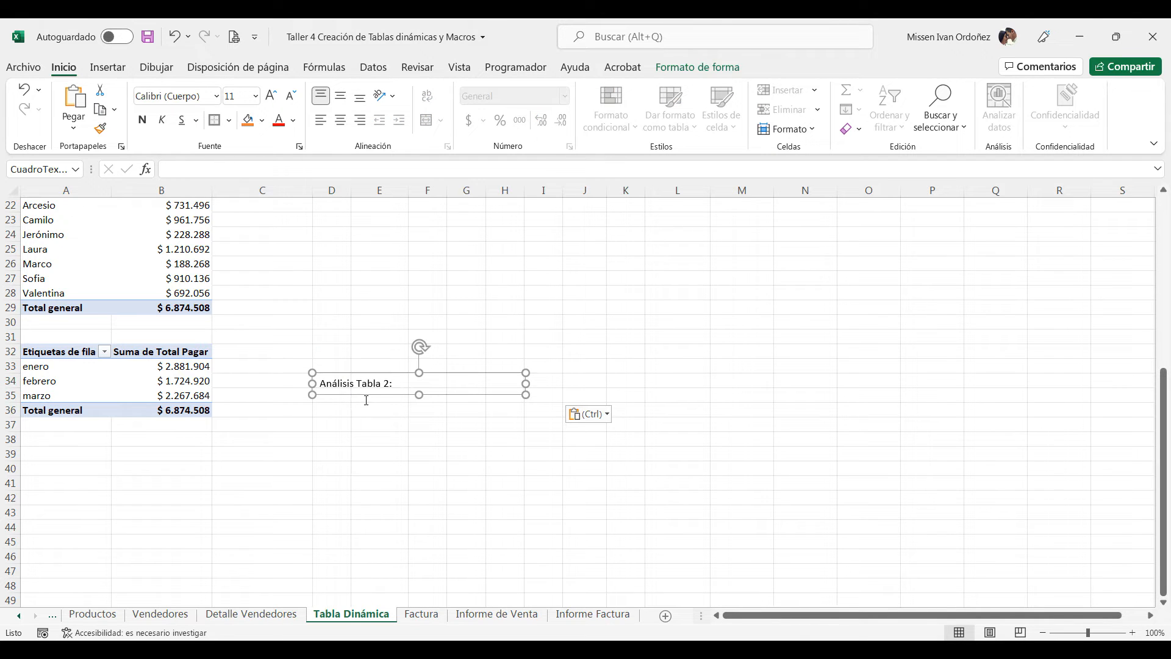
{"action": "double_click", "coordinate": [389, 383]}
{"action": "type", "text": "3"}
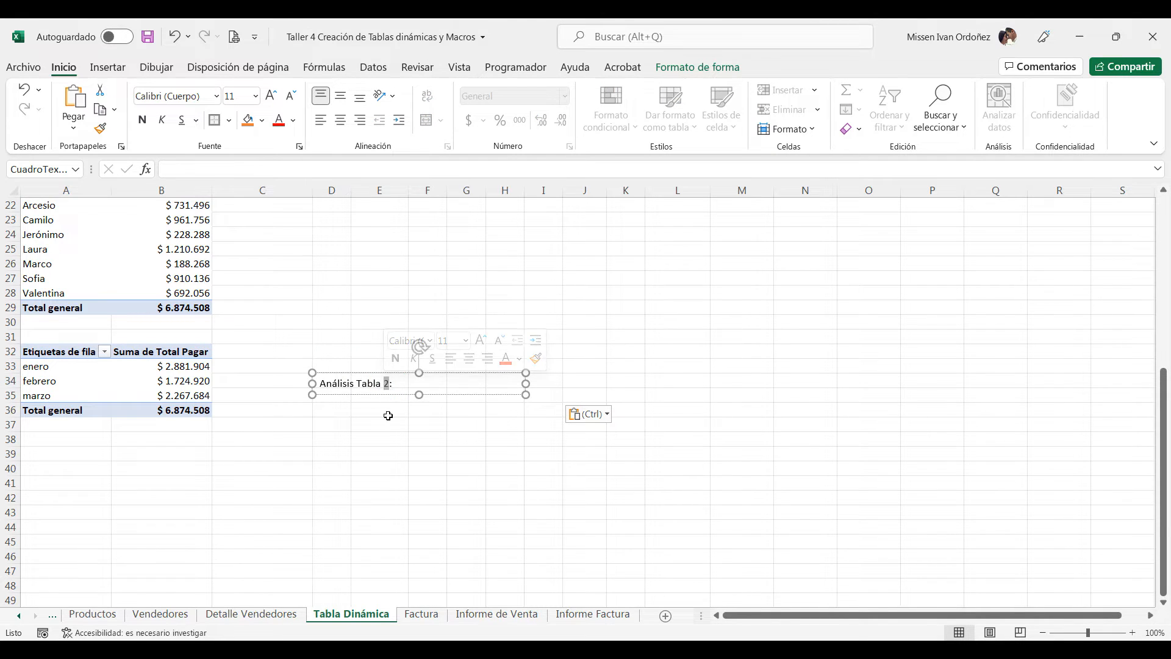
{"action": "left_click", "coordinate": [390, 425]}
{"action": "left_click", "coordinate": [405, 378]}
- Move the "Análisis Tabla 1:" text box up to about row 4, near the first rows of the seller pivot table
{"action": "scroll", "coordinate": [412, 349], "scroll_direction": "up", "scroll_amount": 7}
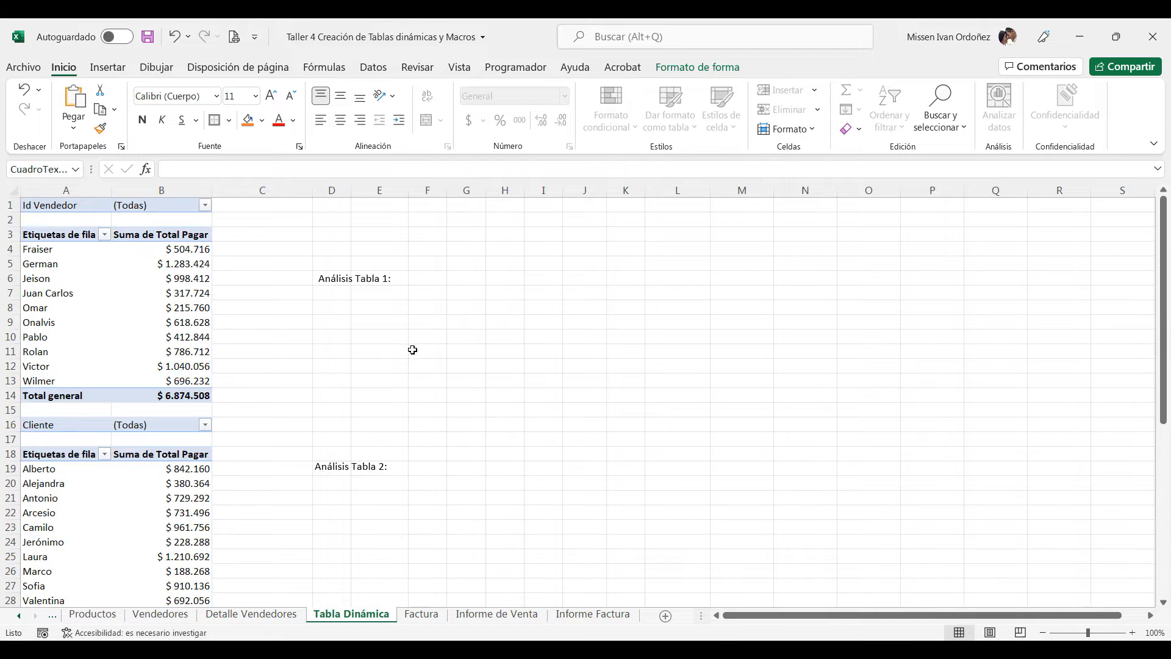
{"action": "left_click", "coordinate": [359, 281]}
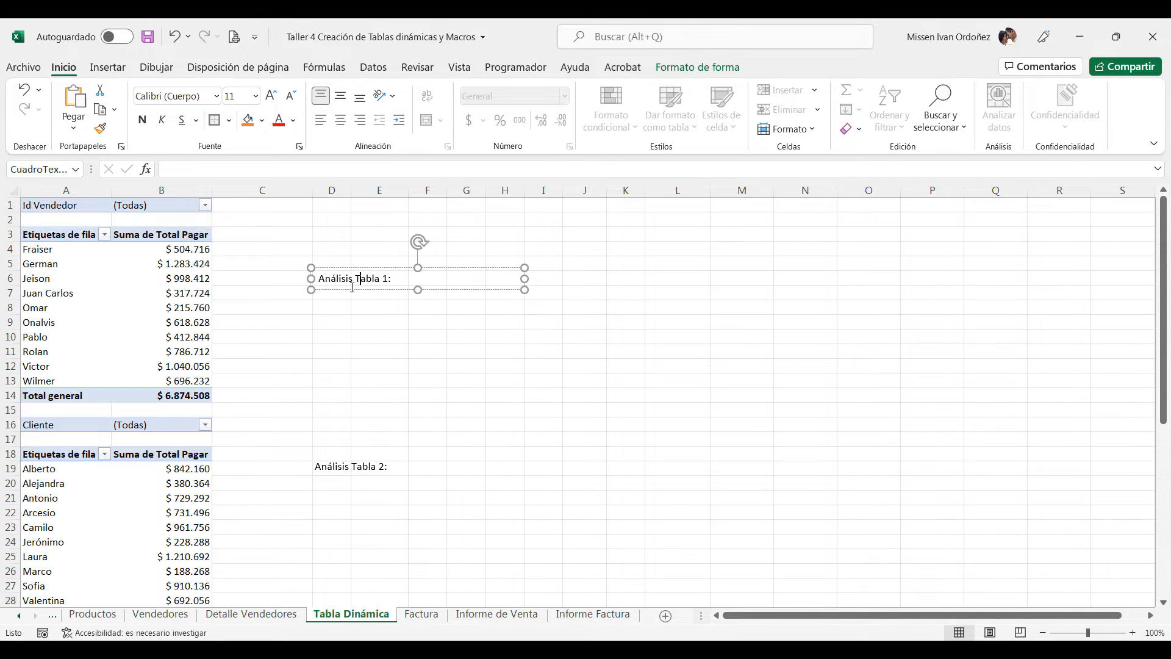
{"action": "left_click_drag", "start_coordinate": [352, 292], "coordinate": [350, 261]}
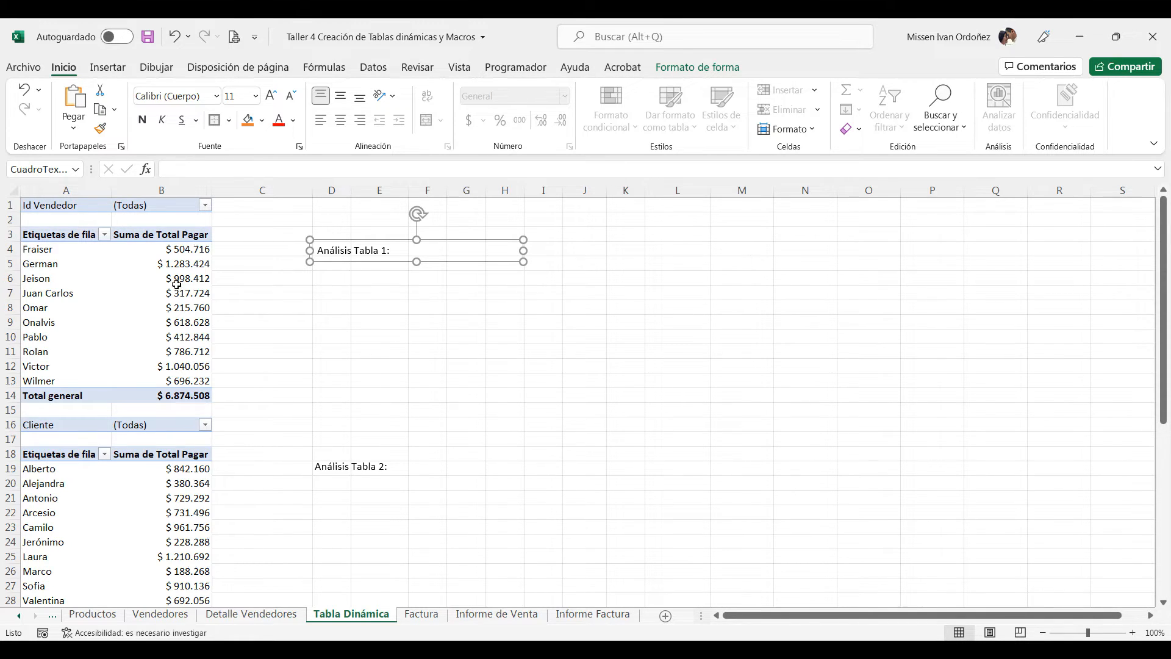
- Examine the highest totals in the pivot tables and where each analysis text goes in its text box
{"action": "left_click", "coordinate": [170, 264]}
{"action": "left_click", "coordinate": [416, 249]}
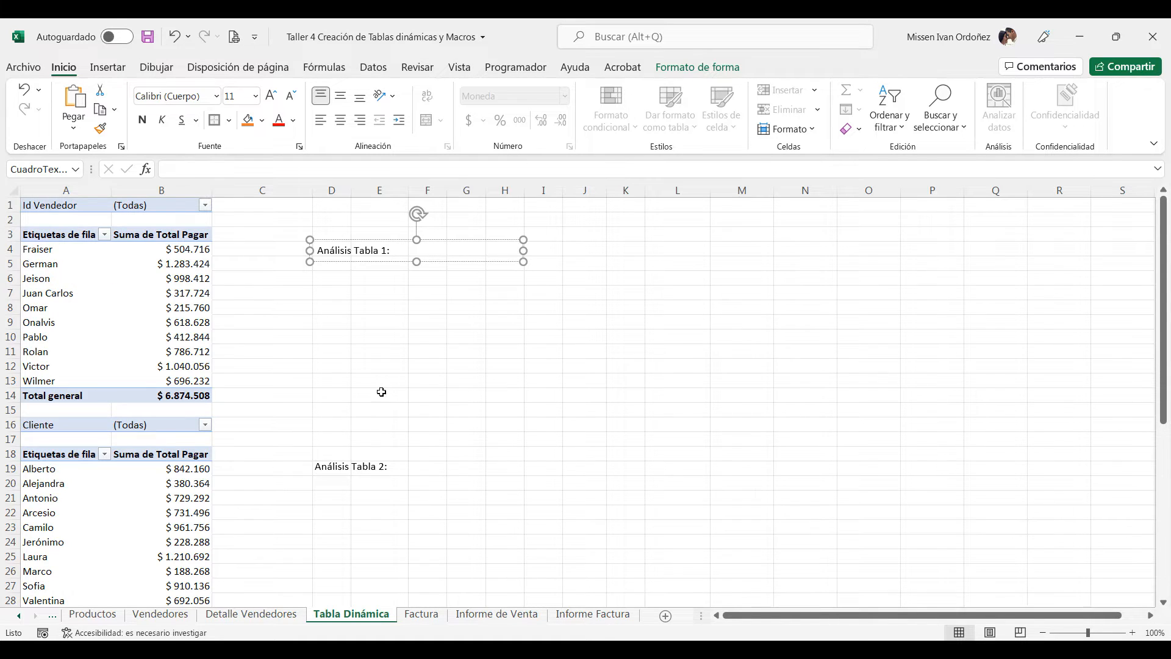
{"action": "scroll", "coordinate": [381, 392], "scroll_direction": "down", "scroll_amount": 4}
{"action": "scroll", "coordinate": [381, 392], "scroll_direction": "up", "scroll_amount": 3}
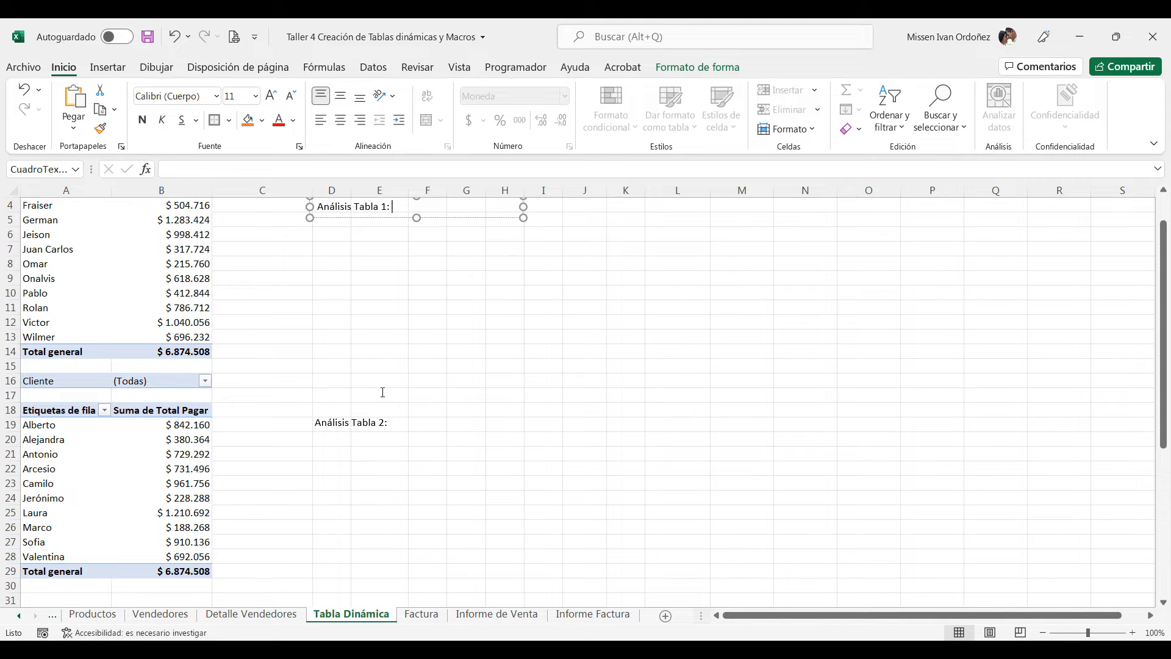
{"action": "left_click", "coordinate": [367, 422]}
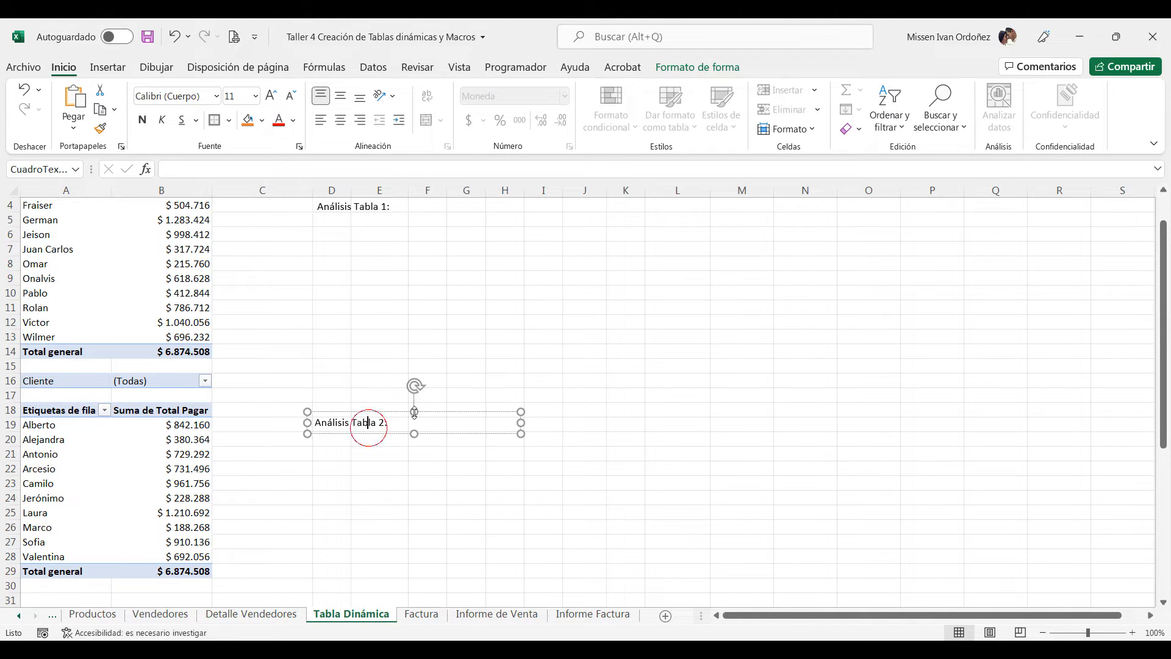
{"action": "left_click", "coordinate": [407, 421]}
{"action": "scroll", "coordinate": [400, 427], "scroll_direction": "down", "scroll_amount": 2}
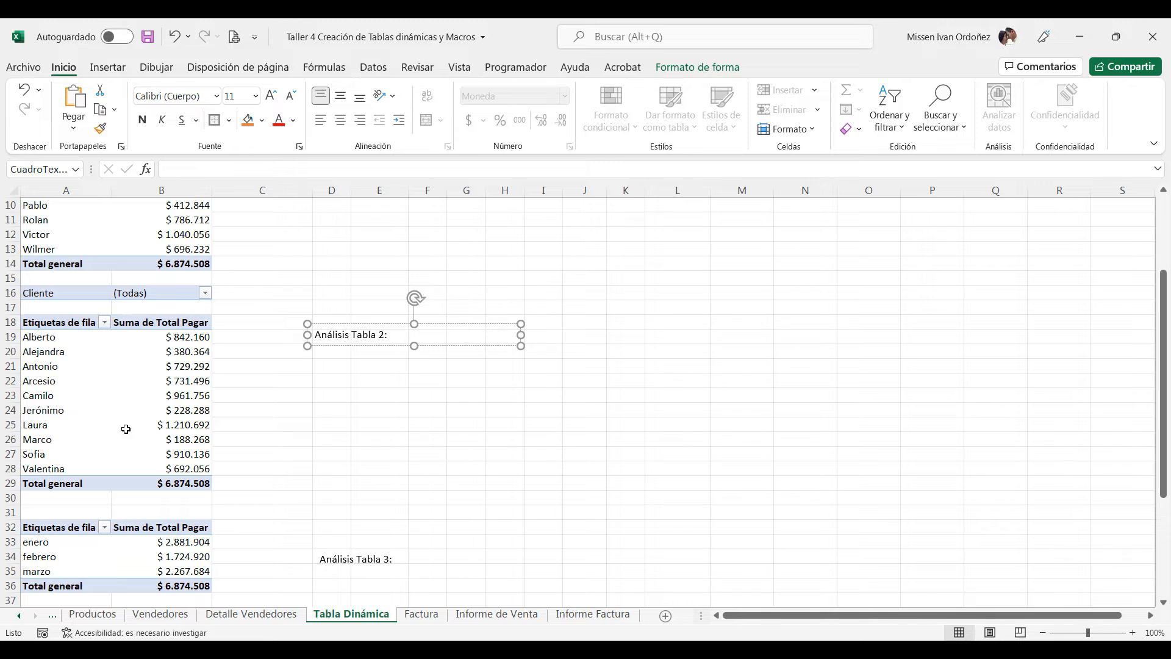
{"action": "left_click_drag", "start_coordinate": [34, 426], "coordinate": [158, 425]}
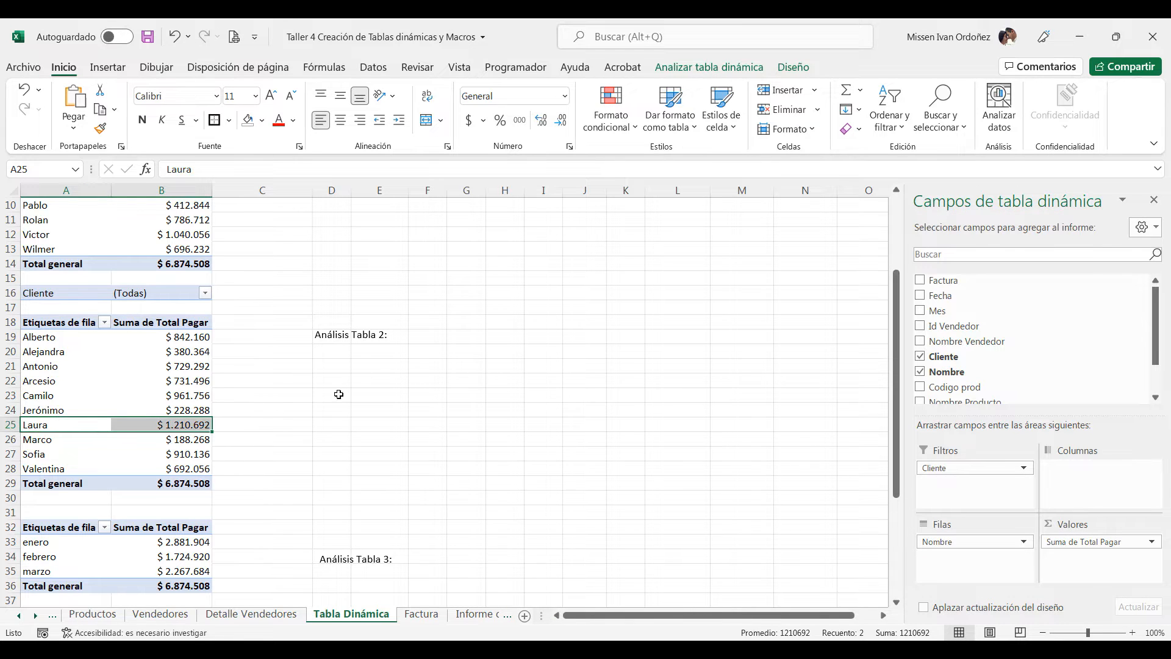
{"action": "left_click", "coordinate": [414, 341]}
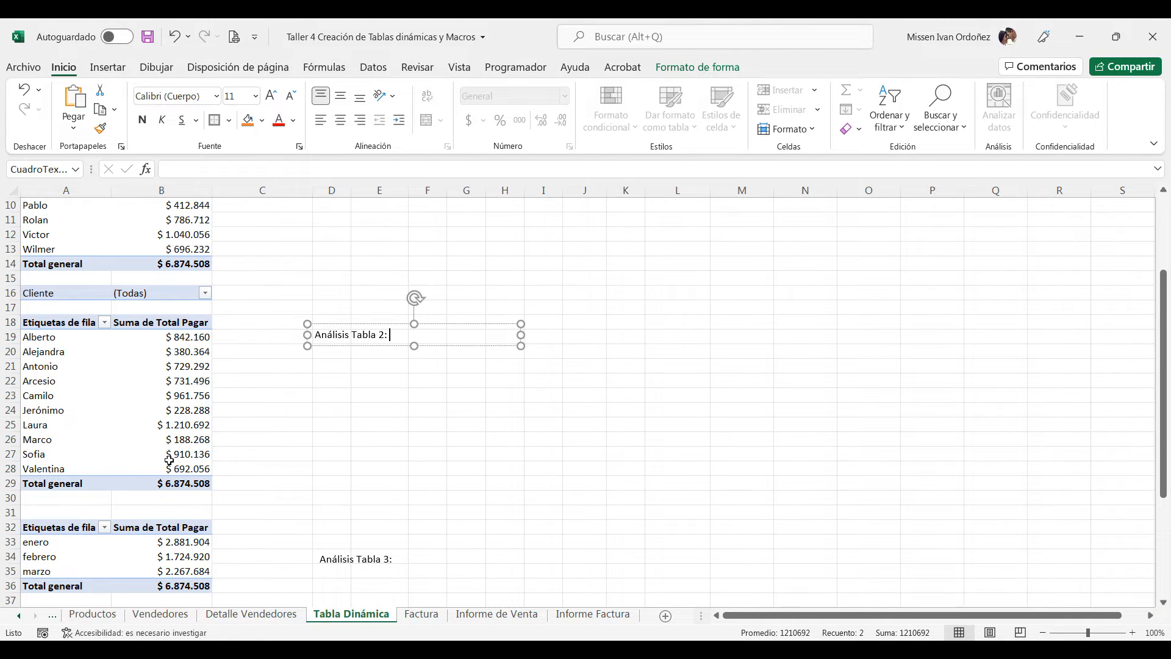
{"action": "left_click", "coordinate": [176, 426]}
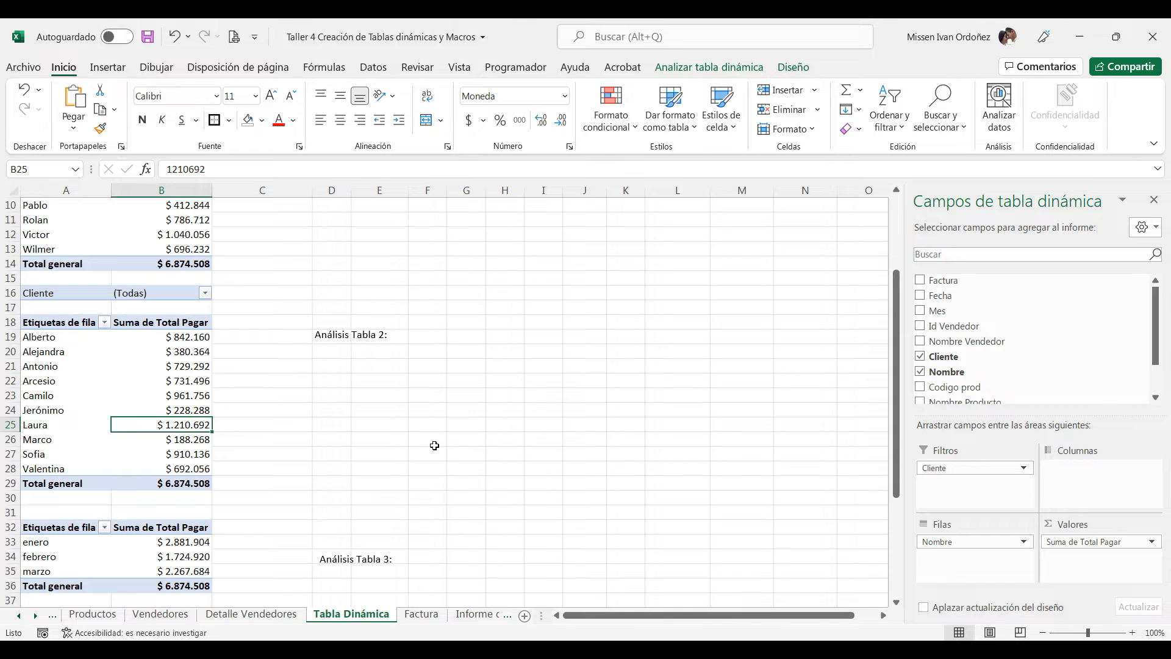
{"action": "scroll", "coordinate": [494, 372], "scroll_direction": "down", "scroll_amount": 3}
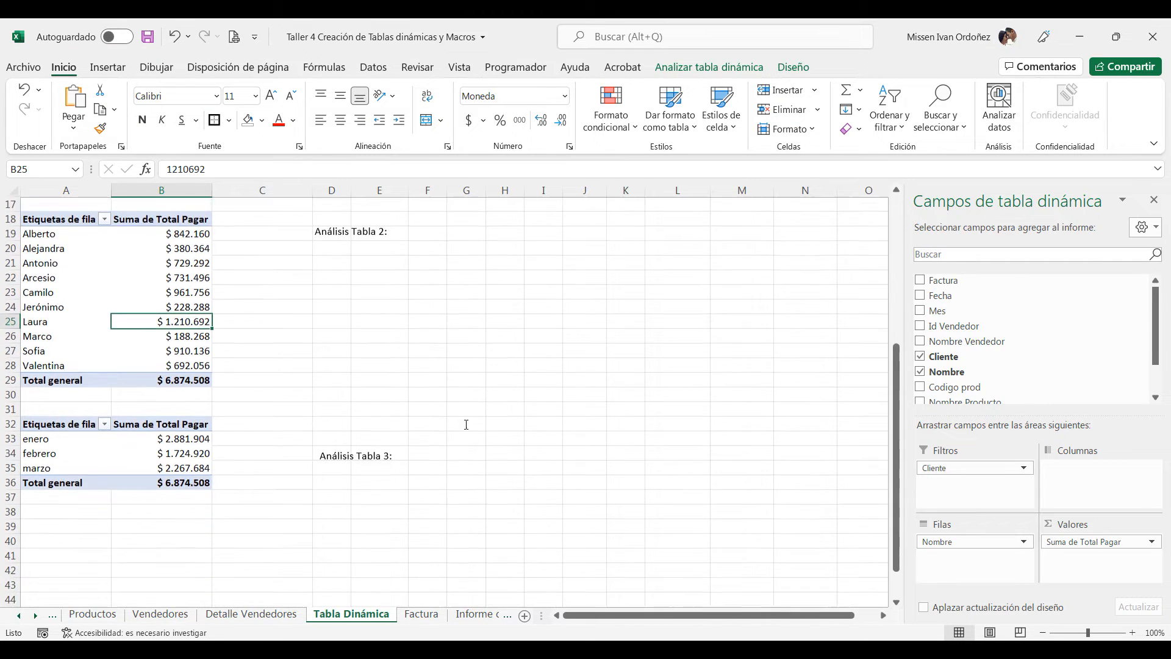
{"action": "left_click", "coordinate": [401, 427]}
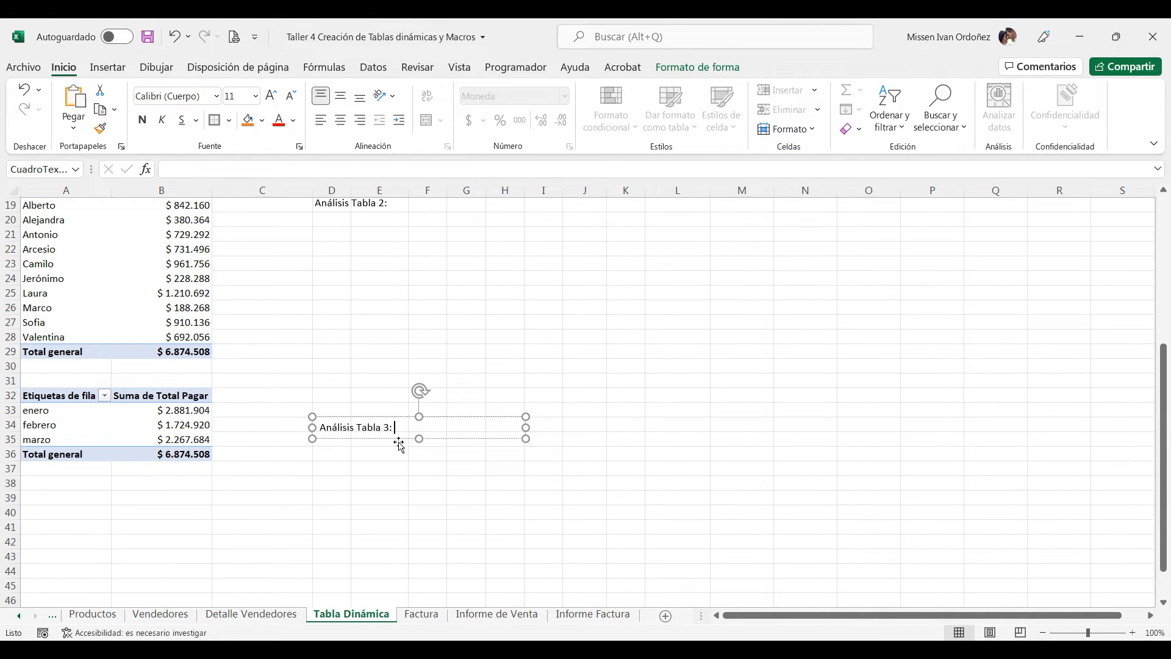
{"action": "left_click", "coordinate": [411, 471]}
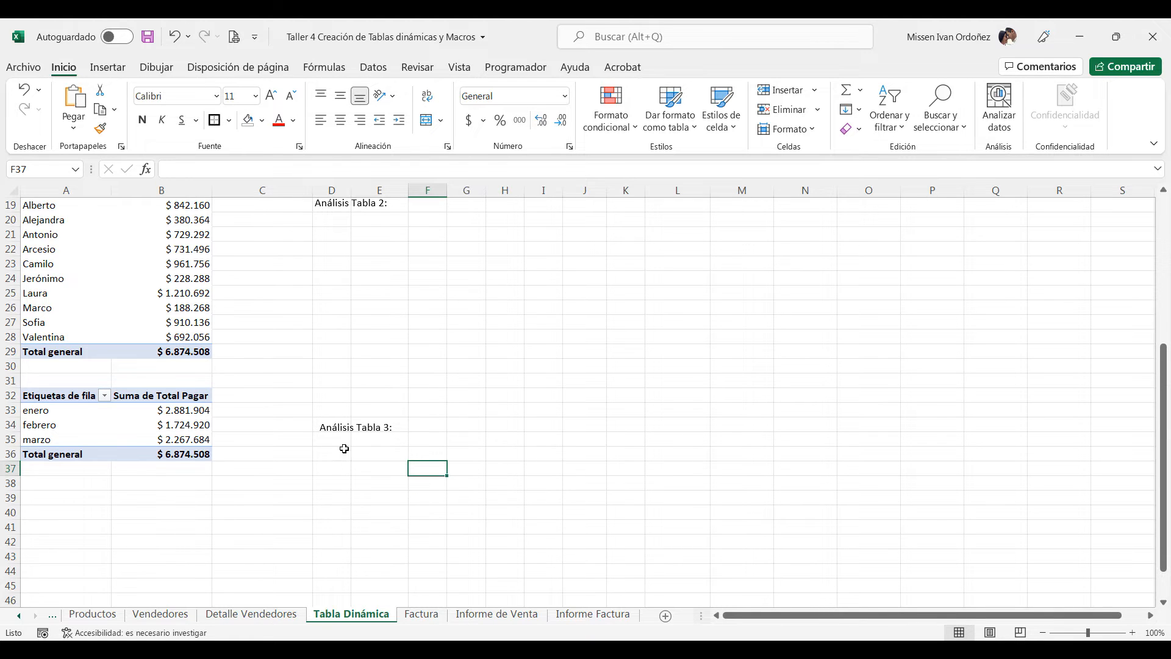
{"action": "scroll", "coordinate": [341, 445], "scroll_direction": "up", "scroll_amount": 6}
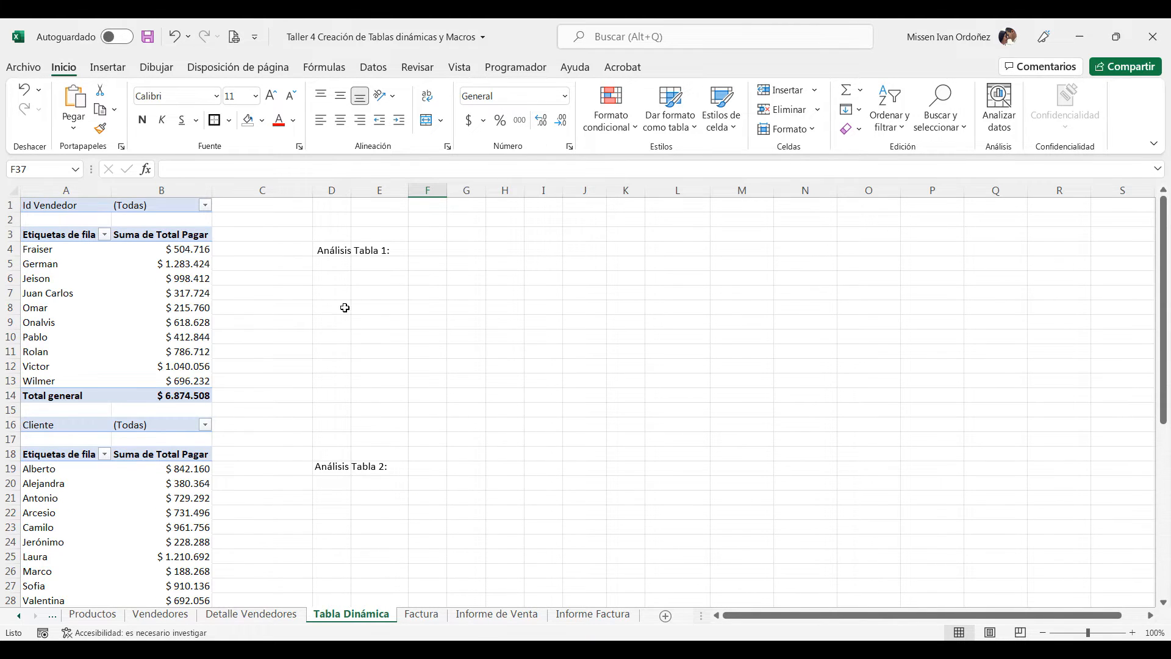
{"action": "scroll", "coordinate": [366, 417], "scroll_direction": "down", "scroll_amount": 3}
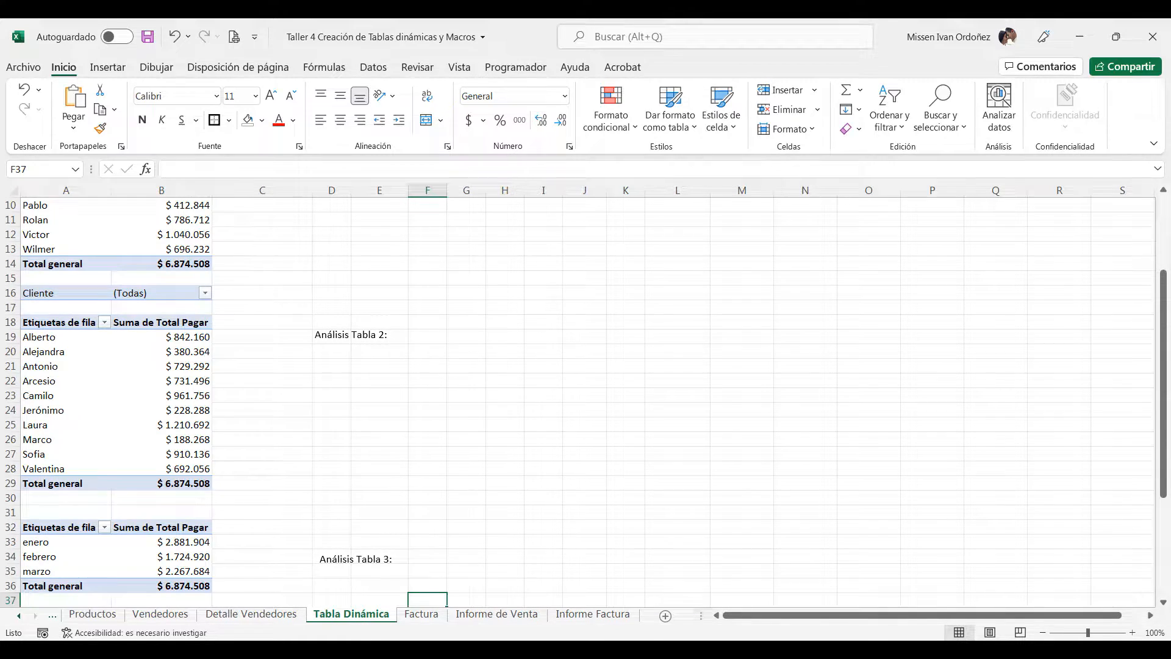
- Switch to TallerAA4_Excel.pdf in Adobe Acrobat, highlight activities 1 to 3 to review them, and return to the Excel workbook
{"action": "key", "text": "alt+Tab"}
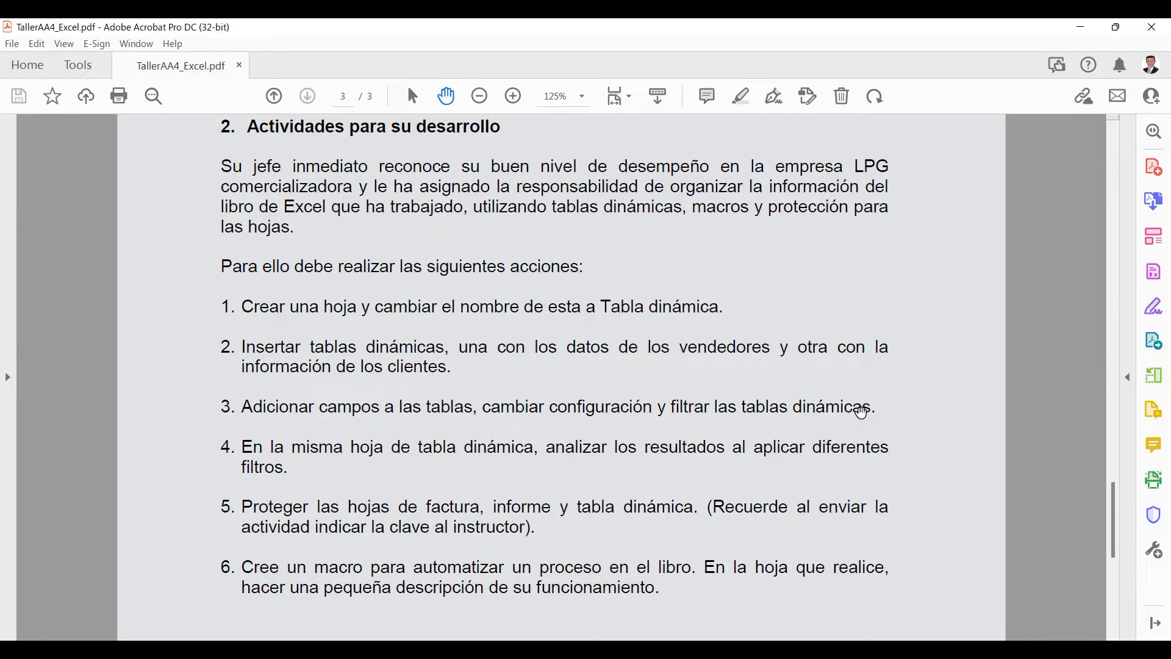
{"action": "left_click_drag", "start_coordinate": [877, 409], "coordinate": [210, 308]}
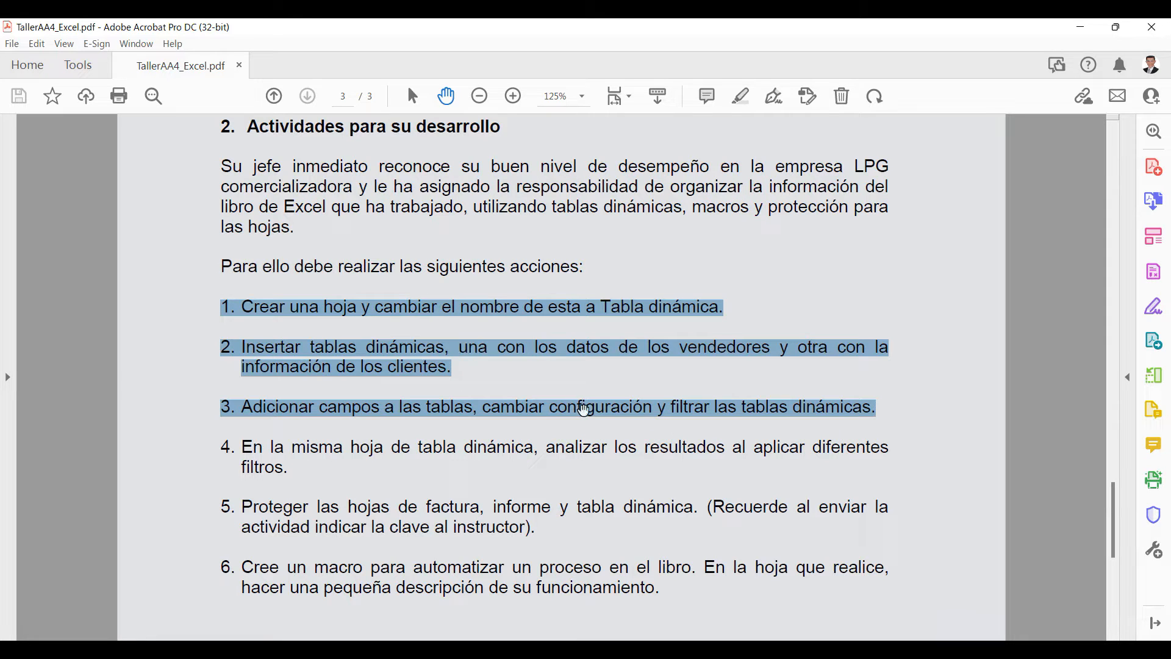
{"action": "key", "text": "alt+Tab"}
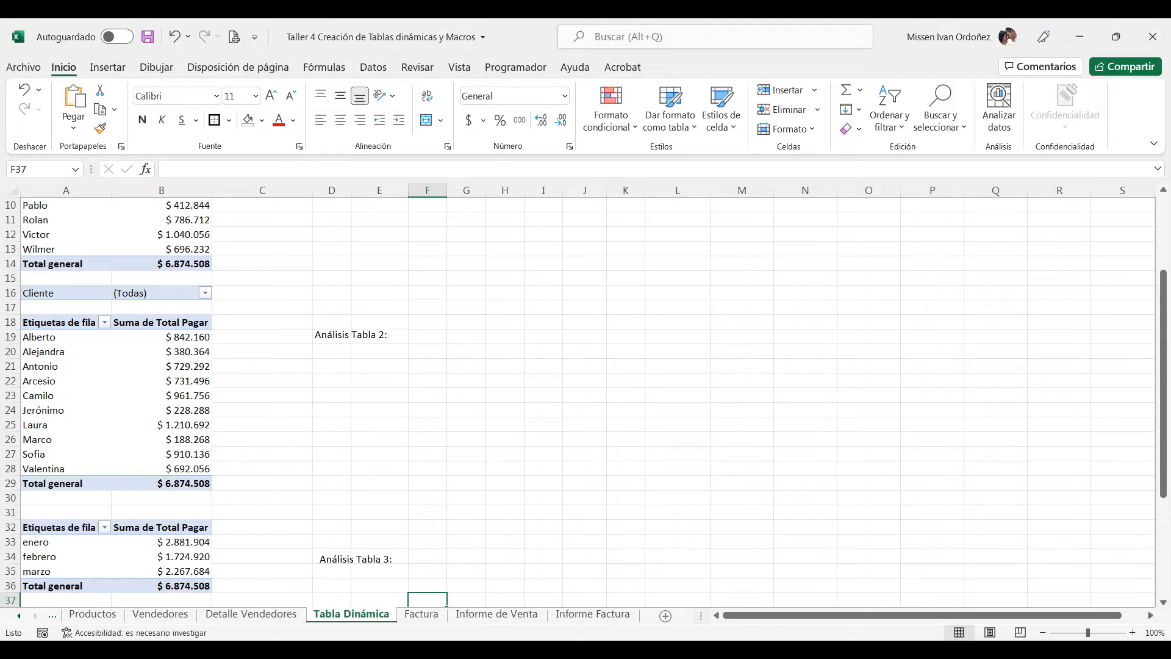
- Narrow column B of the Tabla Dinámica sheet slightly
{"action": "left_click", "coordinate": [73, 322]}
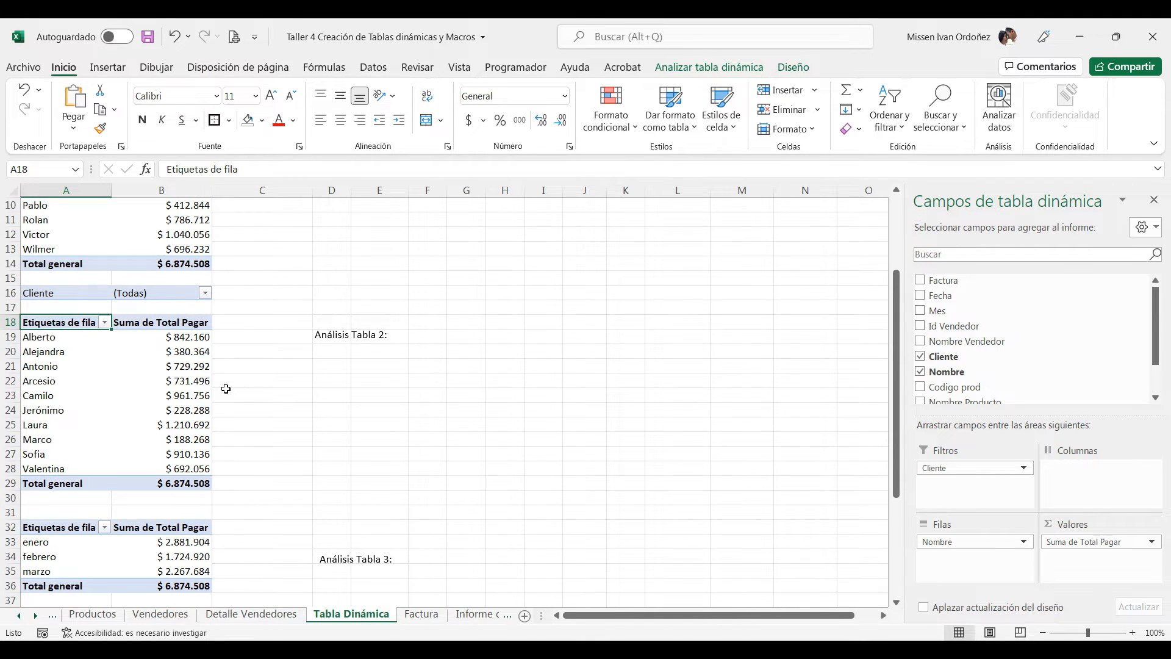
{"action": "scroll", "coordinate": [233, 390], "scroll_direction": "up", "scroll_amount": 3}
{"action": "mouse_move", "coordinate": [212, 189]}
{"action": "left_mouse_down"}
{"action": "mouse_move", "coordinate": [232, 189]}
{"action": "mouse_move", "coordinate": [201, 191]}
{"action": "left_mouse_up"}
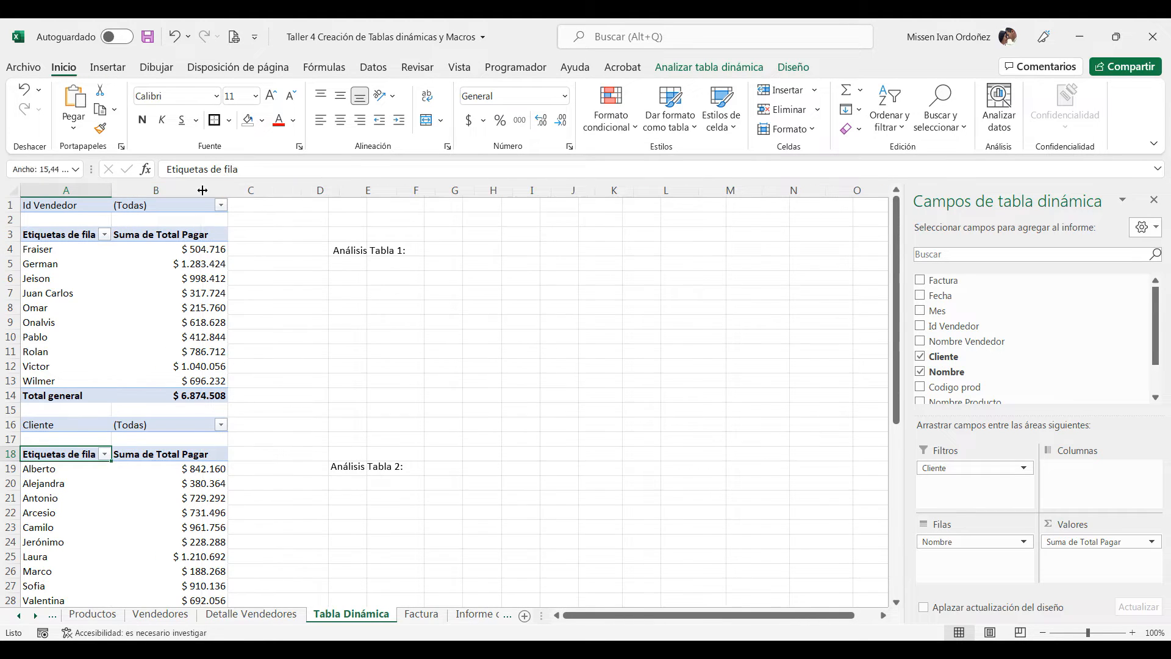
{"action": "left_click", "coordinate": [173, 393]}
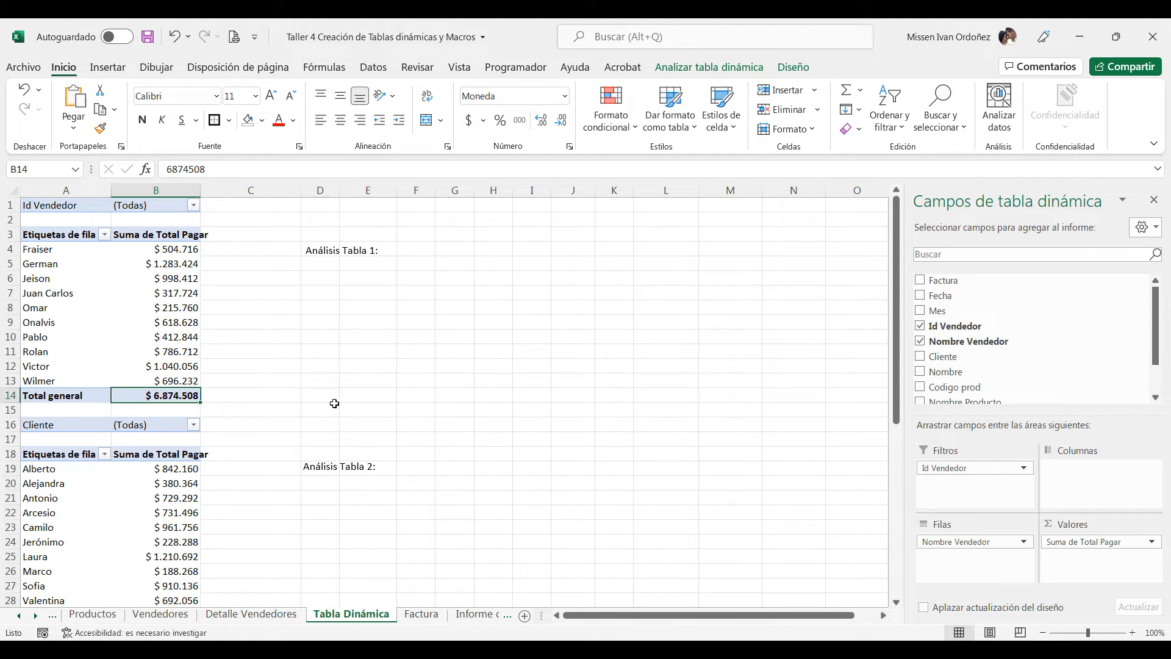
- Fill the "Análisis Tabla 3:" text box next to the monthly pivot table with a light blue theme colour
{"action": "left_click", "coordinate": [443, 395]}
{"action": "scroll", "coordinate": [336, 397], "scroll_direction": "down", "scroll_amount": 5}
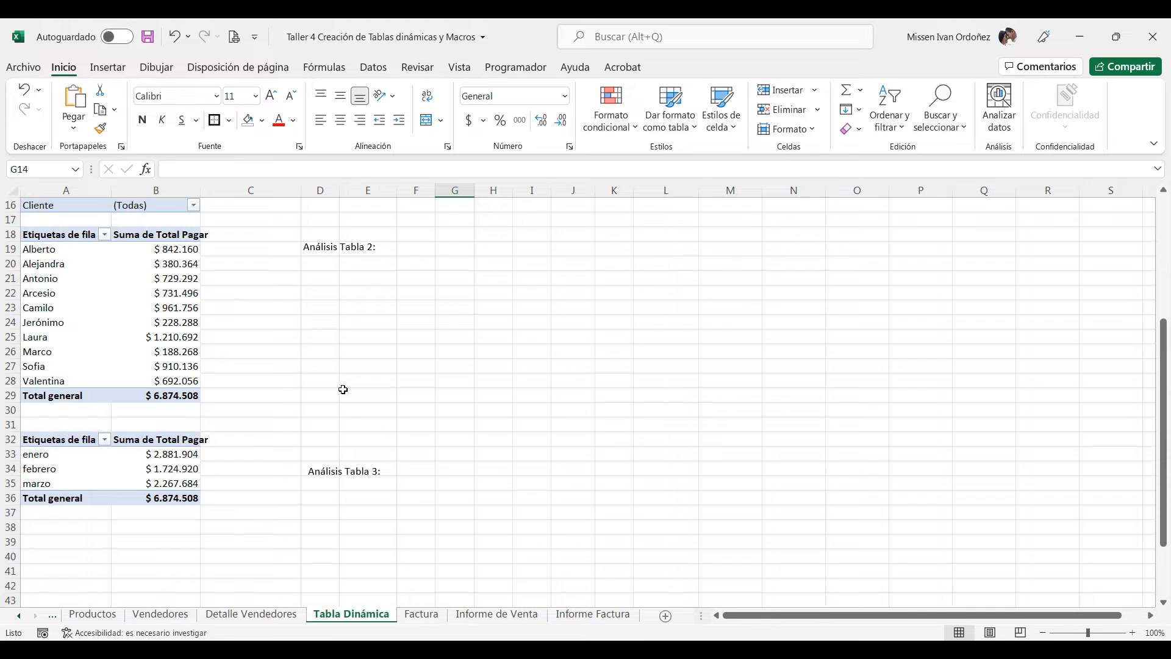
{"action": "left_click", "coordinate": [323, 474]}
{"action": "left_click", "coordinate": [317, 482]}
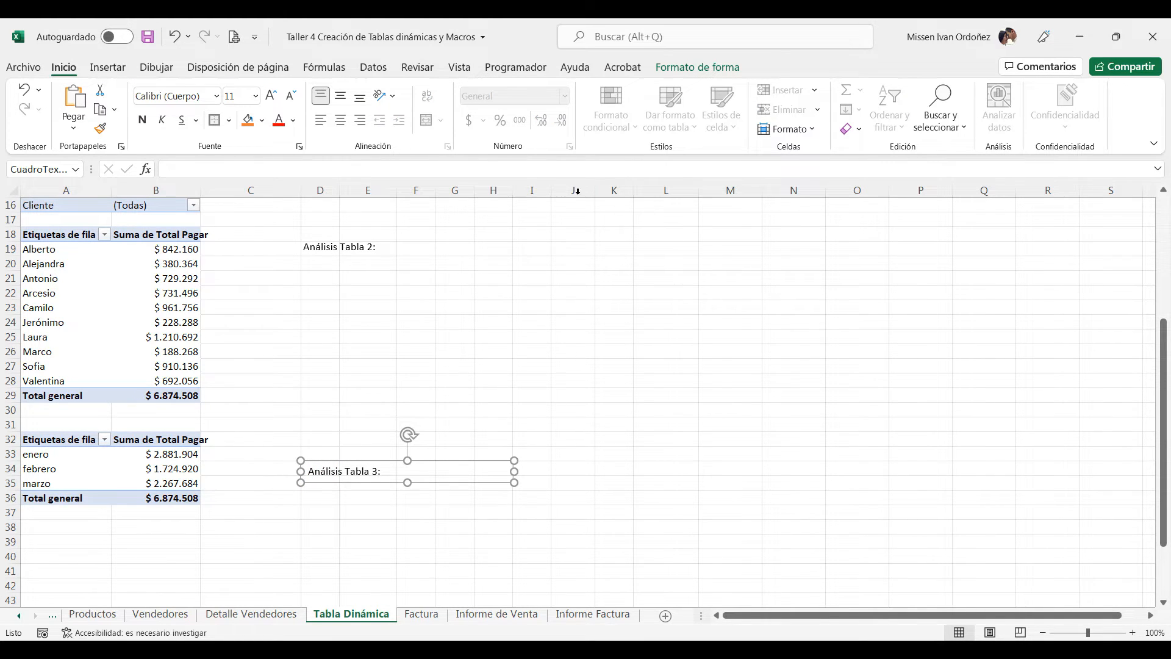
{"action": "left_click", "coordinate": [261, 120]}
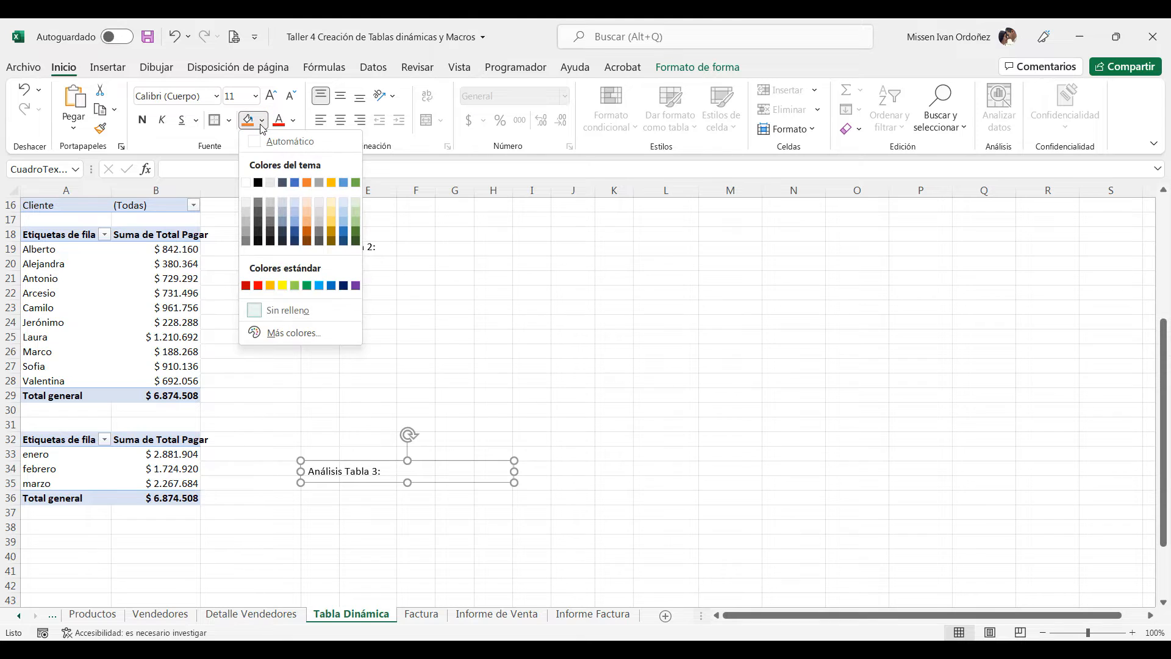
{"action": "left_click", "coordinate": [688, 69]}
{"action": "left_click", "coordinate": [688, 69]}
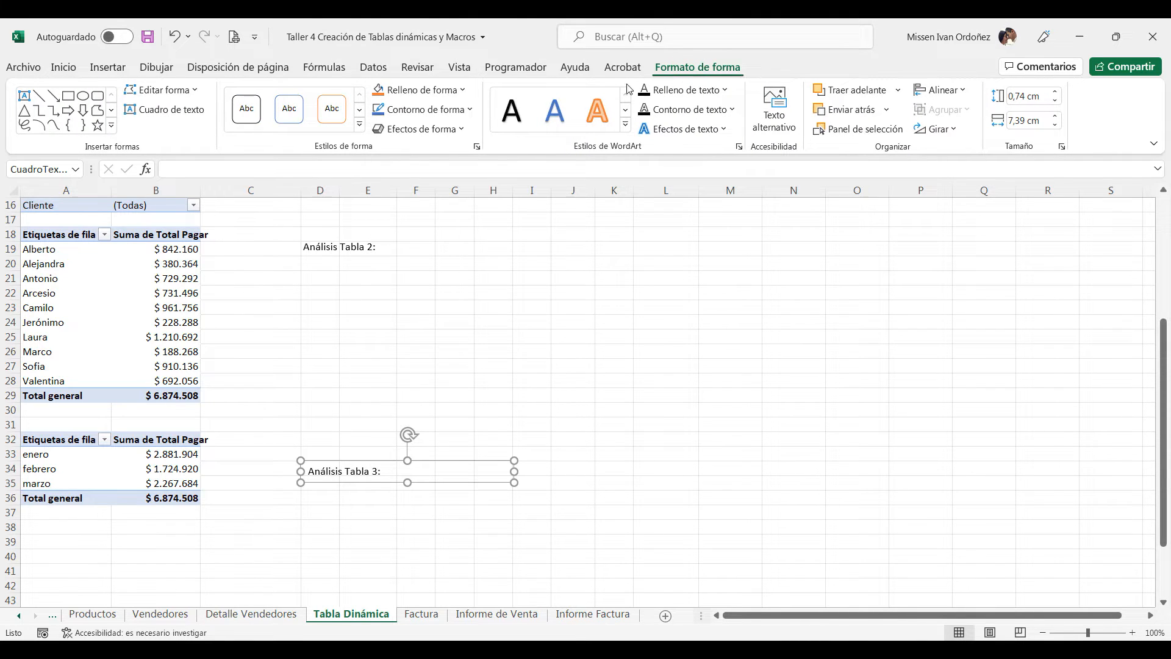
{"action": "left_click", "coordinate": [435, 93]}
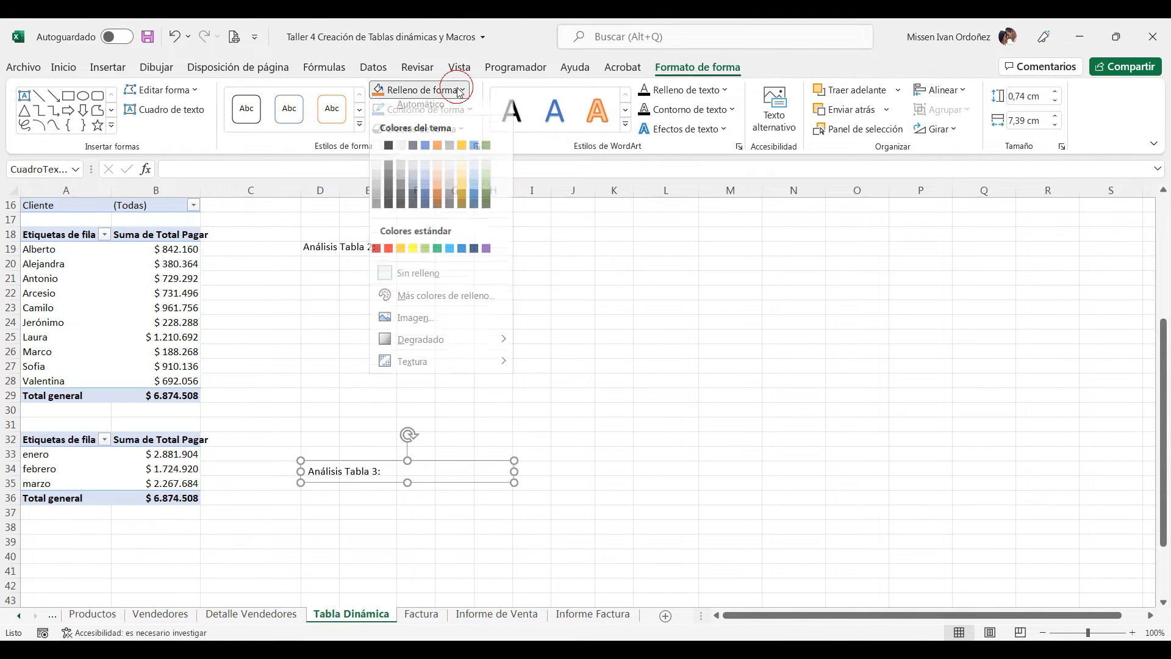
{"action": "left_click", "coordinate": [429, 189]}
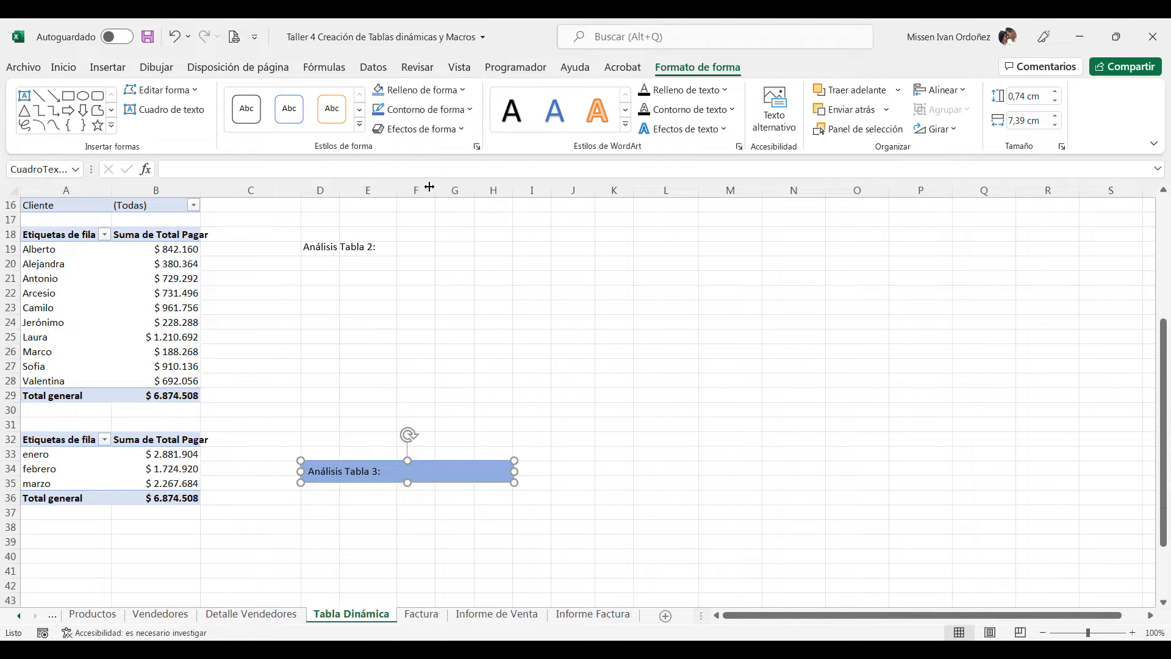
- Fill the "Análisis Tabla 2:" text box with the same light blue as the third analysis box
{"action": "left_click", "coordinate": [353, 245]}
{"action": "left_click", "coordinate": [356, 258]}
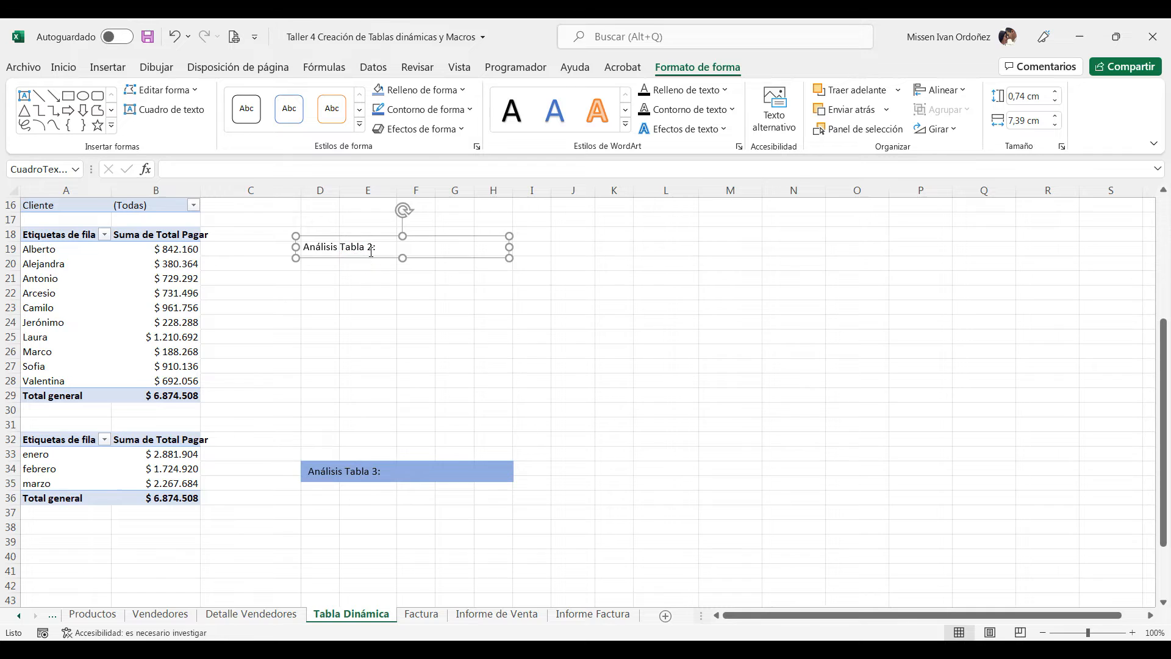
{"action": "left_click", "coordinate": [415, 91]}
{"action": "left_click", "coordinate": [425, 190]}
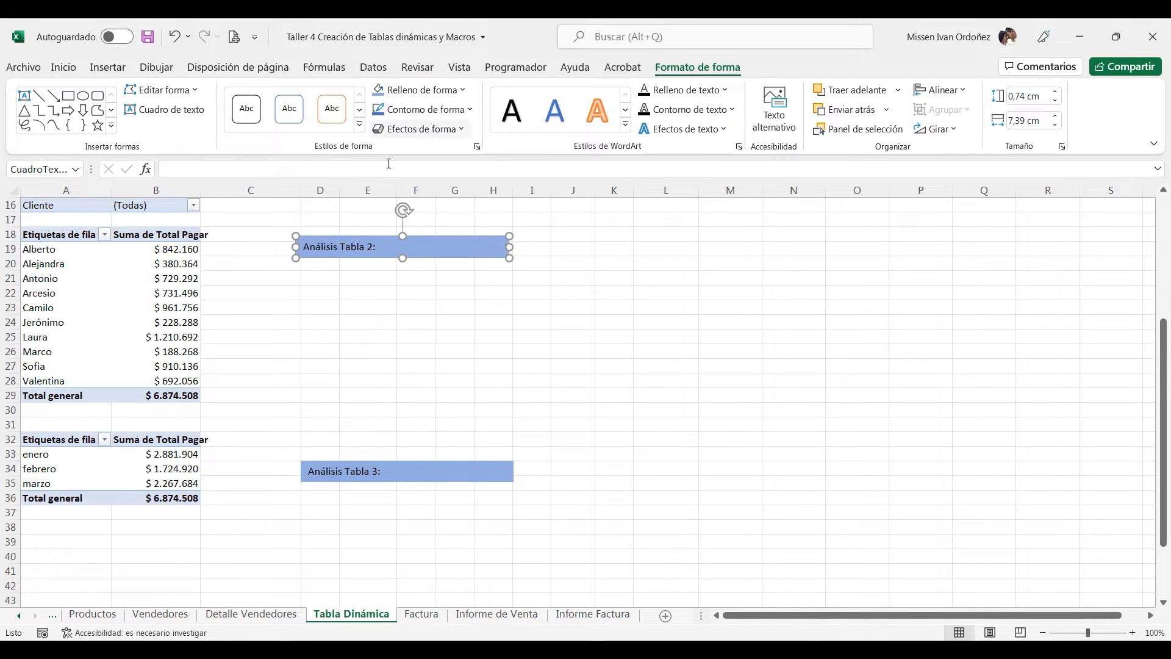
- Fill the "Análisis Tabla 1:" text box beside the seller pivot table with the same light blue and deselect it
{"action": "scroll", "coordinate": [384, 276], "scroll_direction": "up", "scroll_amount": 4}
{"action": "left_click", "coordinate": [354, 208]}
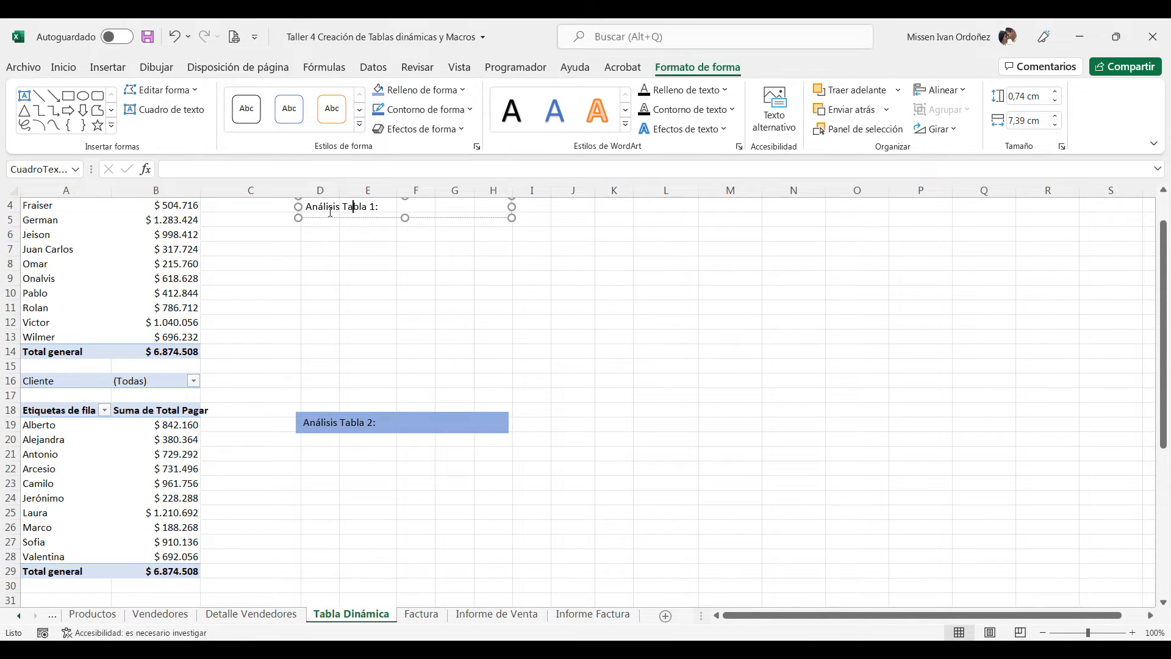
{"action": "left_click", "coordinate": [321, 217]}
{"action": "left_click", "coordinate": [383, 92]}
{"action": "left_click", "coordinate": [427, 275]}
{"action": "scroll", "coordinate": [464, 293], "scroll_direction": "up", "scroll_amount": 1}
{"action": "left_click", "coordinate": [610, 305]}
- Enlarge the "Análisis Tabla 2:" text box to cover about rows 19 to 23 and the "Análisis Tabla 3:" box rows 33 to 36
{"action": "scroll", "coordinate": [598, 261], "scroll_direction": "down", "scroll_amount": 8}
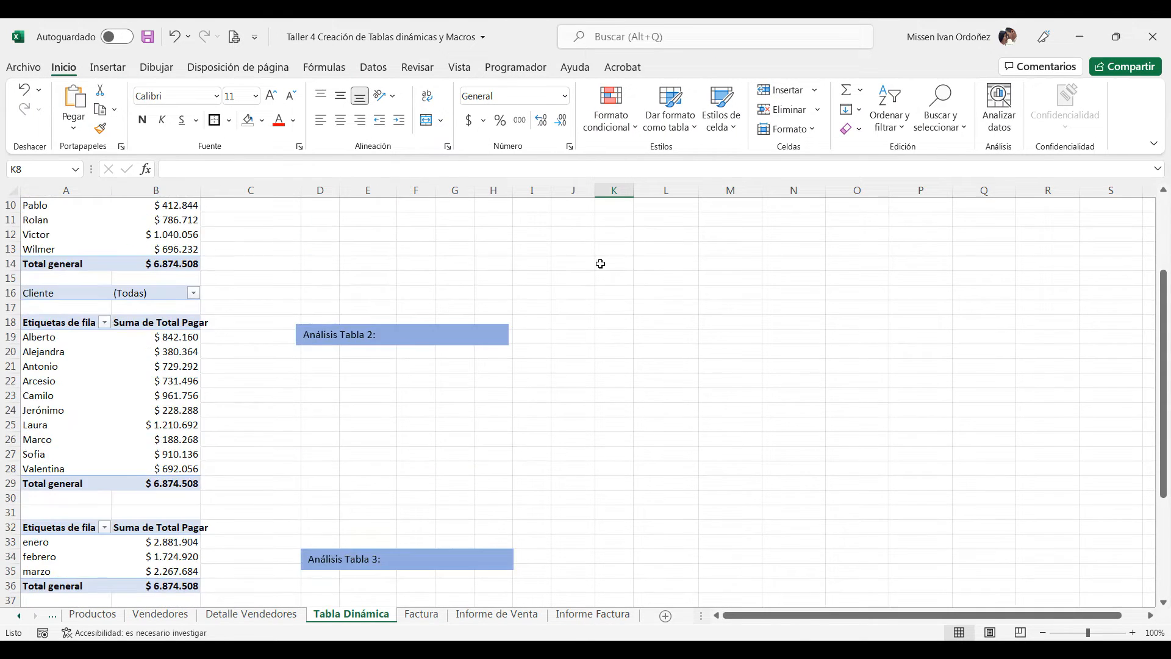
{"action": "scroll", "coordinate": [436, 264], "scroll_direction": "up", "scroll_amount": 3}
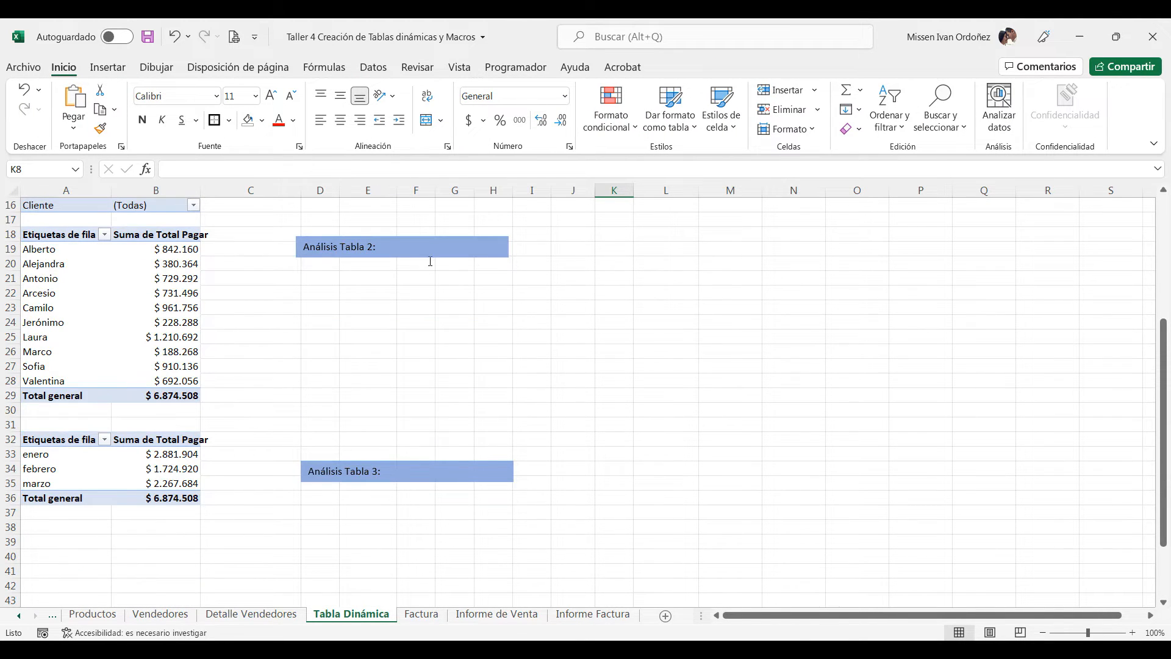
{"action": "left_click", "coordinate": [428, 256]}
{"action": "left_click_drag", "start_coordinate": [396, 259], "coordinate": [408, 315]}
{"action": "left_click", "coordinate": [405, 476]}
{"action": "left_click_drag", "start_coordinate": [392, 462], "coordinate": [405, 504]}
- Align the "Análisis Tabla 1:" text box with the left edge of column D and enlarge it downward to about row 8
{"action": "scroll", "coordinate": [482, 334], "scroll_direction": "up", "scroll_amount": 4}
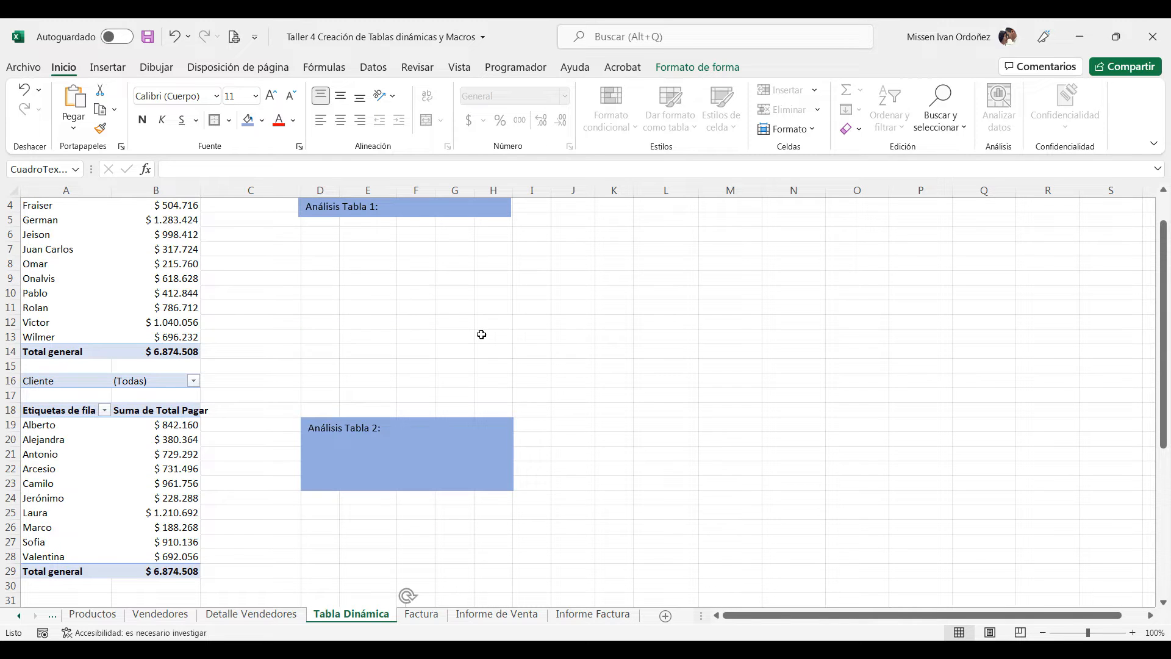
{"action": "left_click", "coordinate": [419, 217]}
{"action": "scroll", "coordinate": [429, 245], "scroll_direction": "up", "scroll_amount": 1}
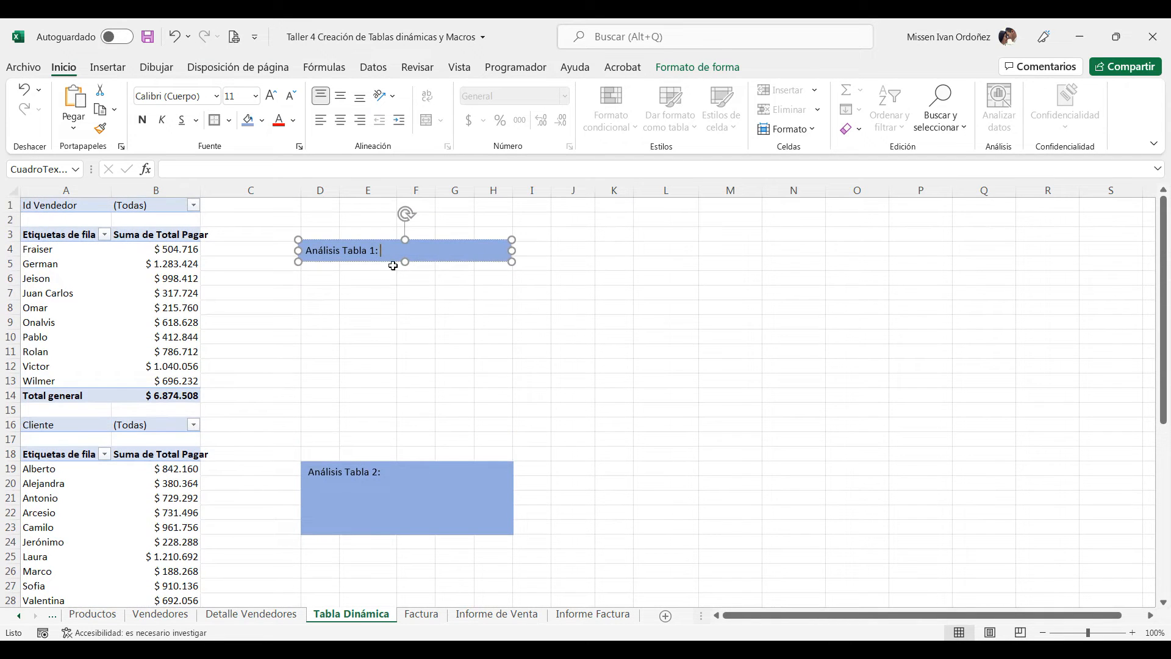
{"action": "left_click_drag", "start_coordinate": [327, 261], "coordinate": [328, 261]}
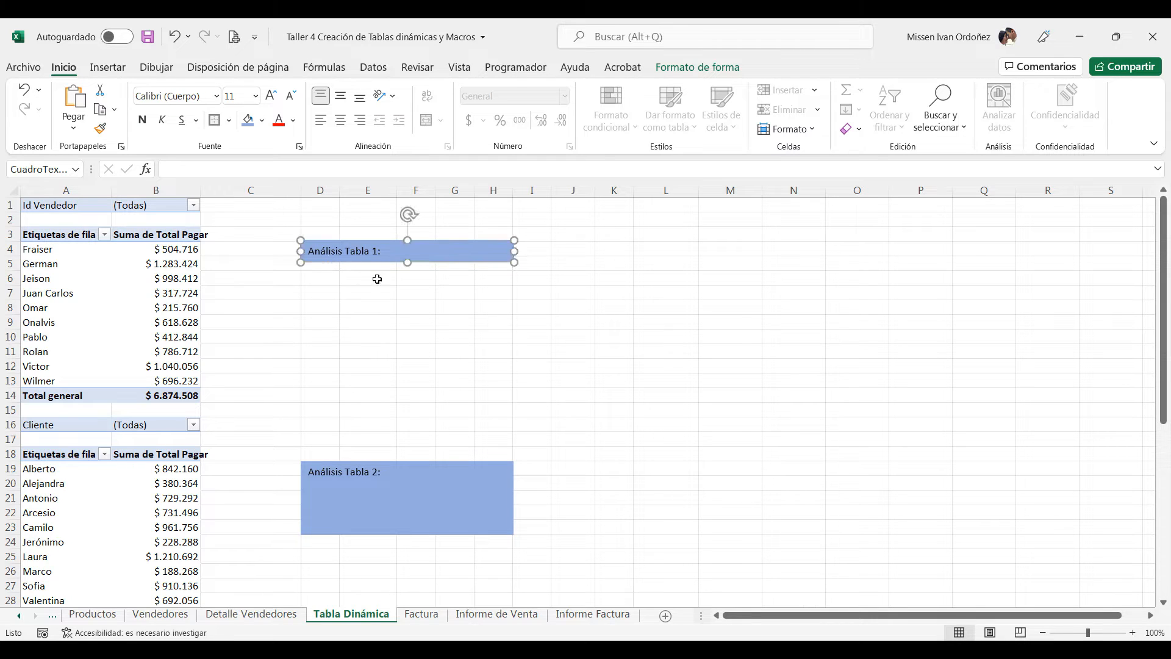
{"action": "left_click_drag", "start_coordinate": [408, 269], "coordinate": [406, 315]}
{"action": "left_click", "coordinate": [598, 294]}
{"action": "scroll", "coordinate": [589, 298], "scroll_direction": "down", "scroll_amount": 6}
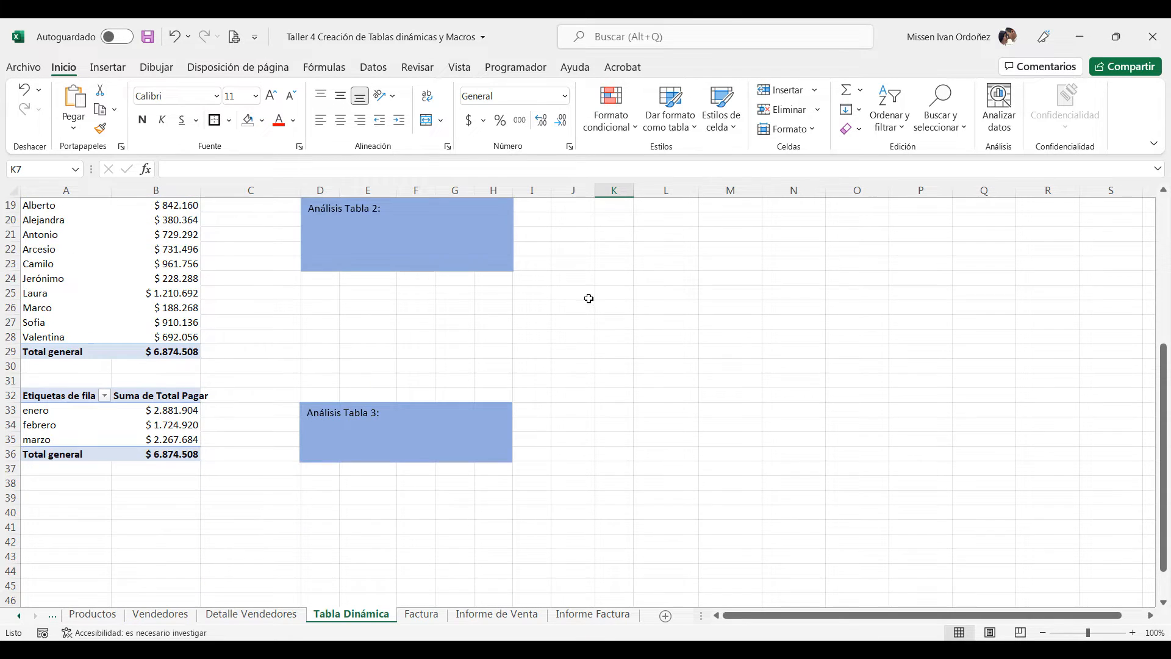
{"action": "scroll", "coordinate": [502, 335], "scroll_direction": "down", "scroll_amount": 1}
{"action": "scroll", "coordinate": [497, 303], "scroll_direction": "up", "scroll_amount": 7}
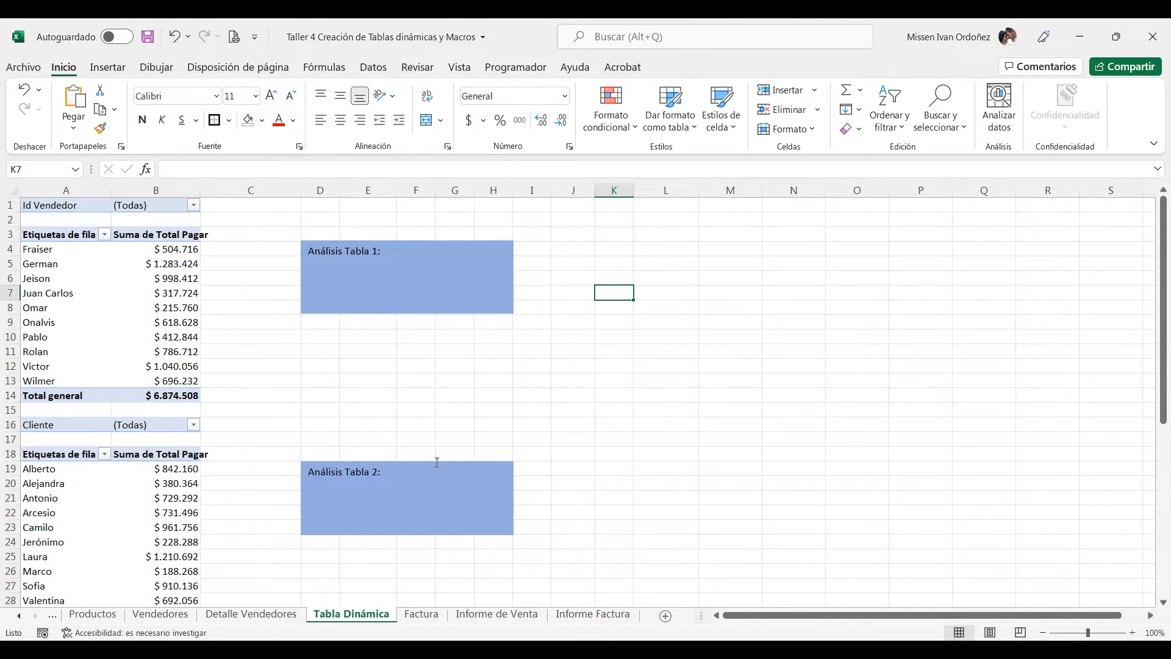
- Open the Factura sheet, and switch to TallerAA4_Excel.pdf in Adobe Acrobat to review activity 4
{"action": "left_click", "coordinate": [438, 614]}
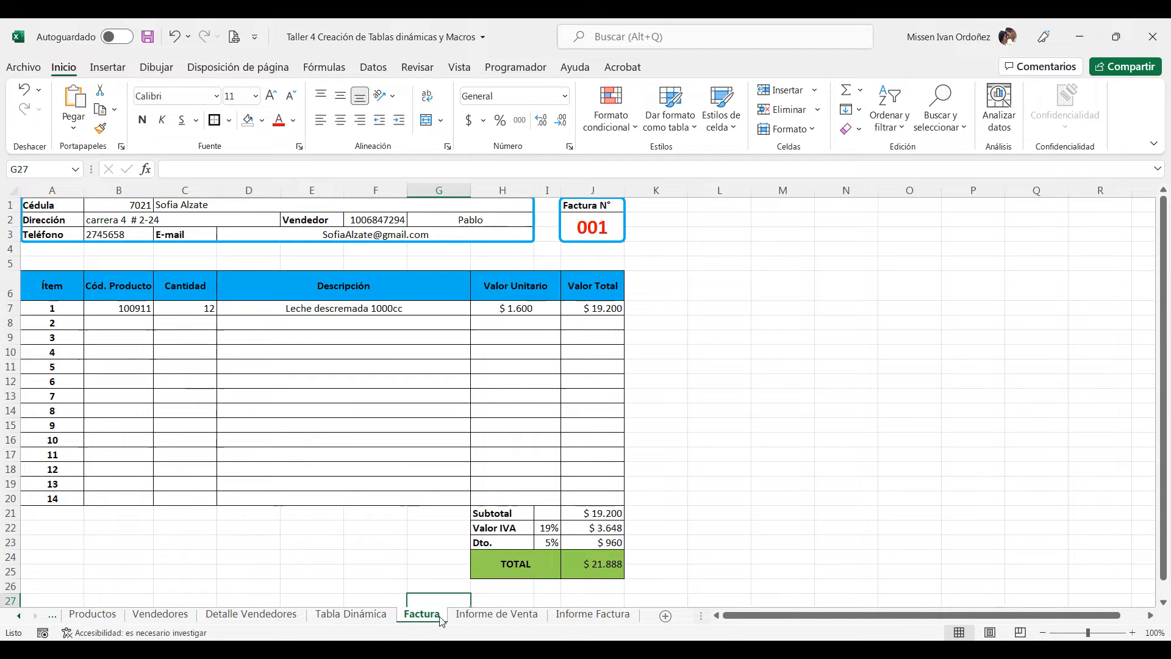
{"action": "left_click", "coordinate": [452, 485]}
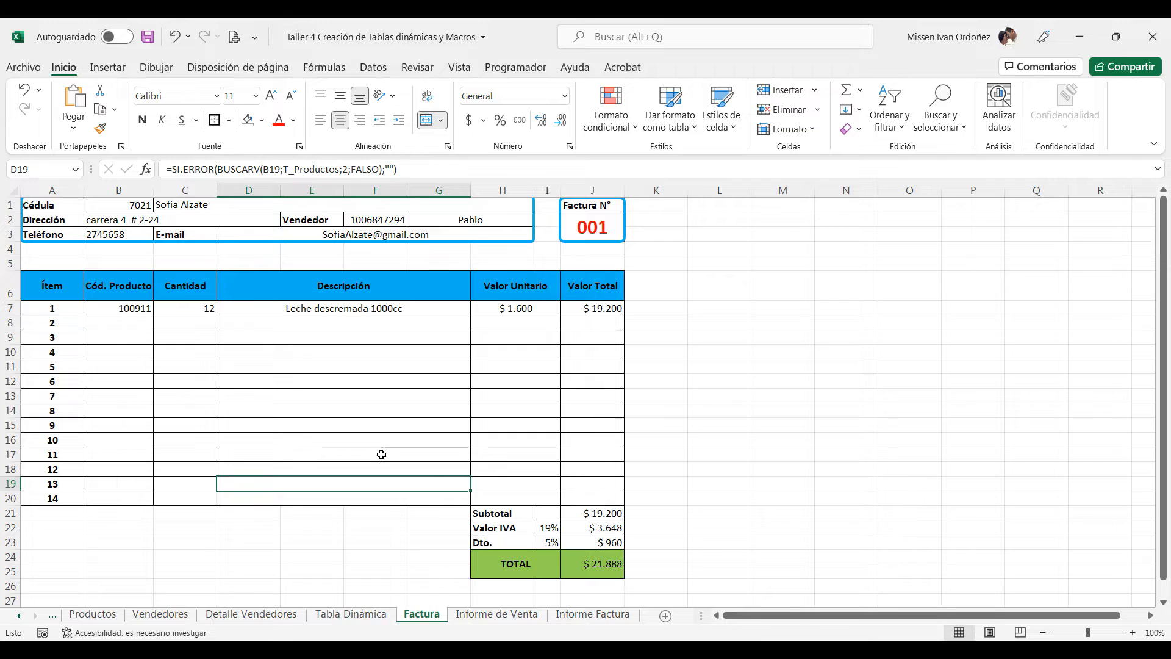
{"action": "key", "text": "alt+Tab"}
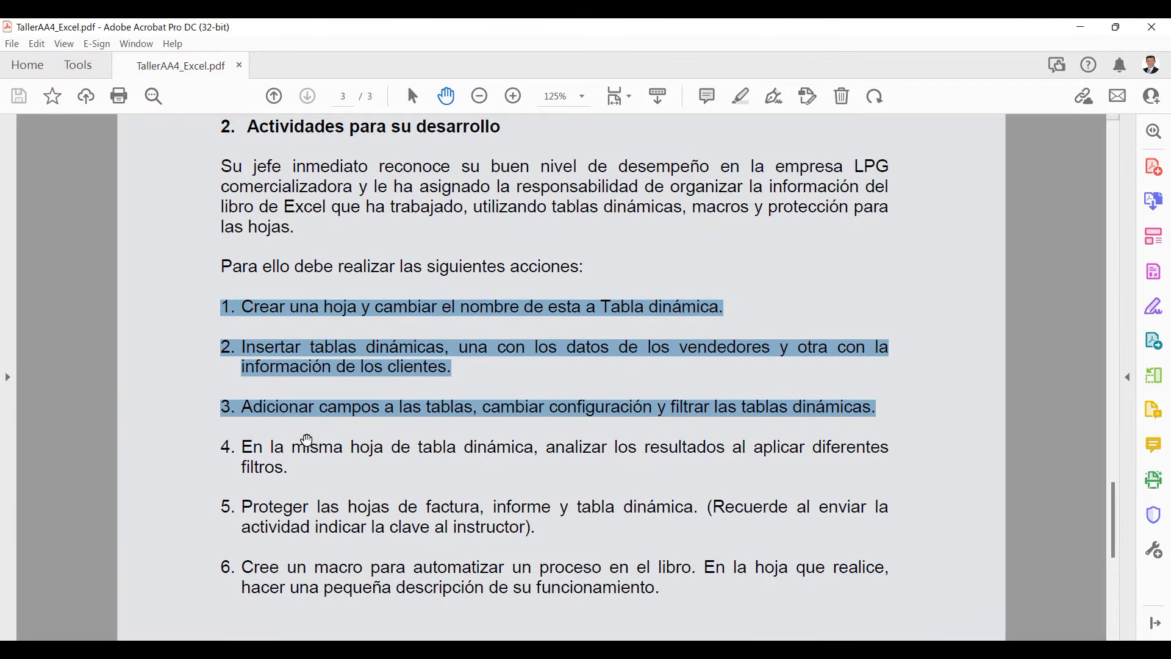
{"action": "left_click", "coordinate": [308, 439]}
{"action": "left_click_drag", "start_coordinate": [244, 448], "coordinate": [465, 475]}
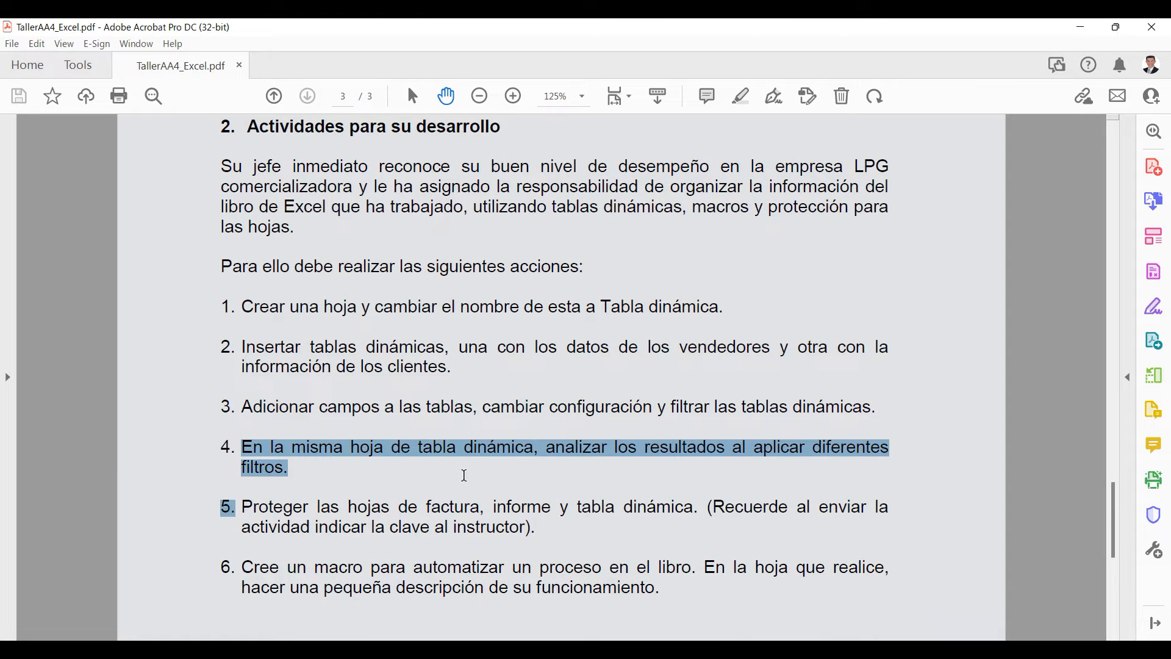
{"action": "left_click", "coordinate": [290, 468]}
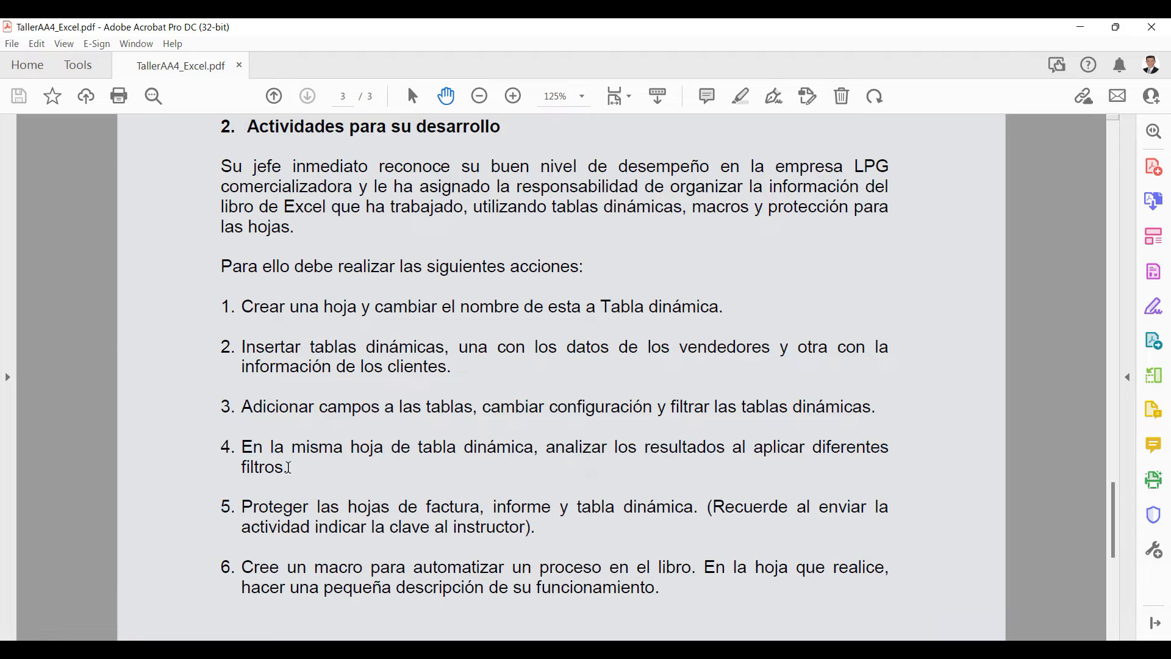
{"action": "scroll", "coordinate": [297, 475], "scroll_direction": "down", "scroll_amount": 1}
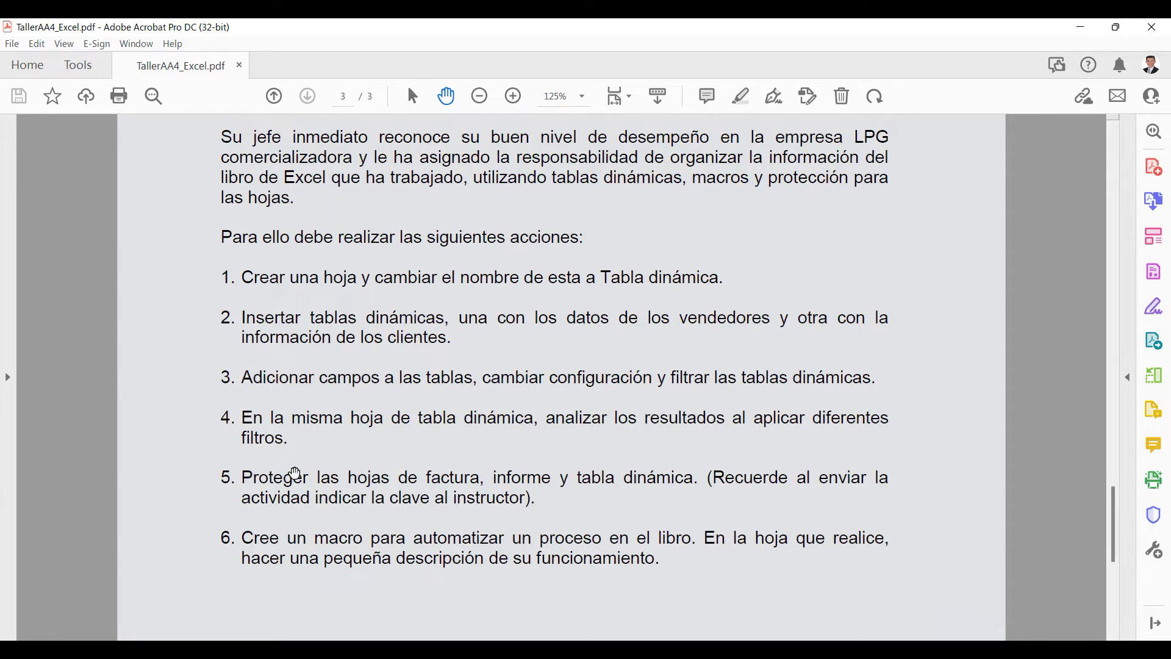
- Highlight activity 5 about protecting the sheets and its word "factura" in the PDF, and return to the Excel workbook
{"action": "left_click_drag", "start_coordinate": [246, 476], "coordinate": [538, 492]}
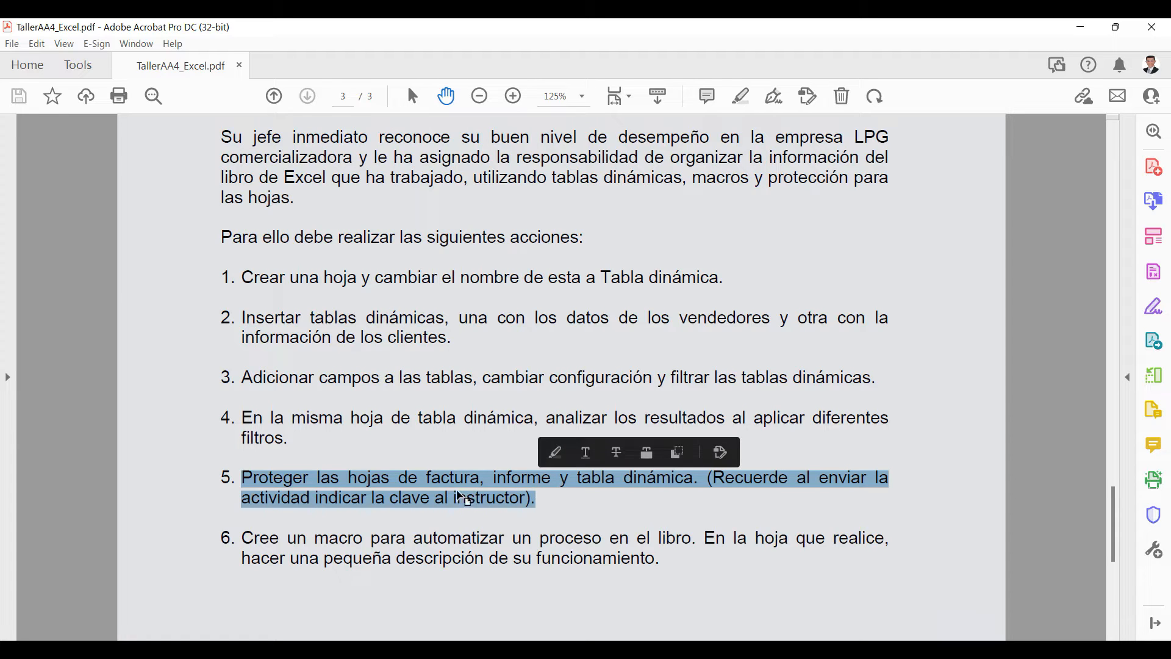
{"action": "left_click", "coordinate": [304, 480]}
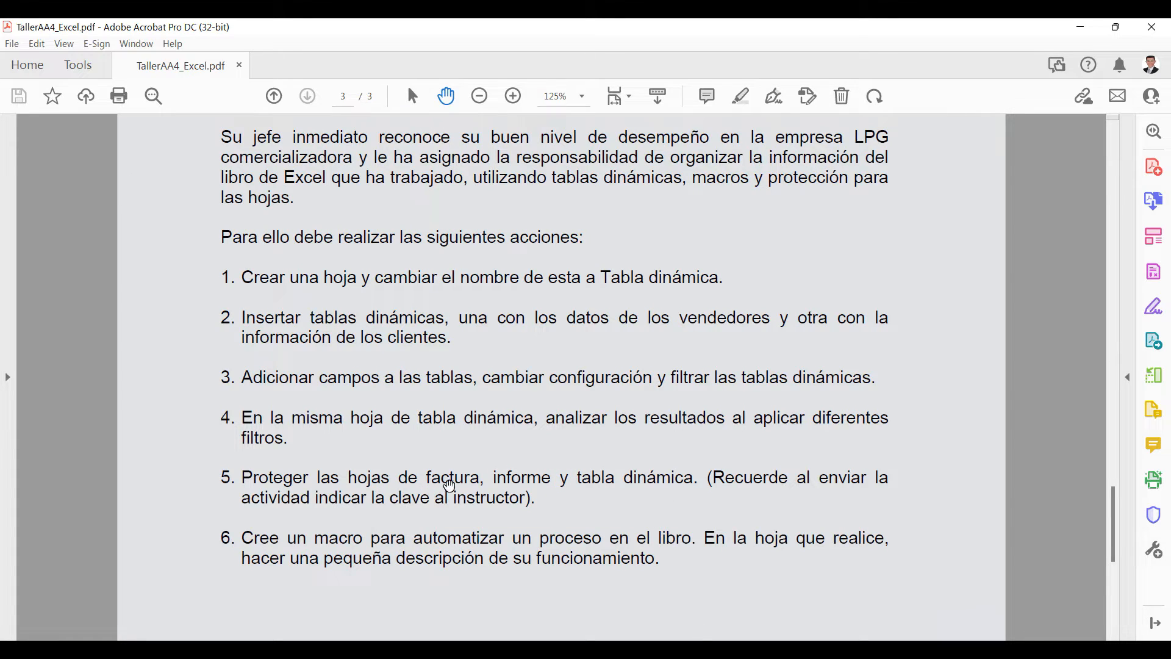
{"action": "double_click", "coordinate": [453, 479]}
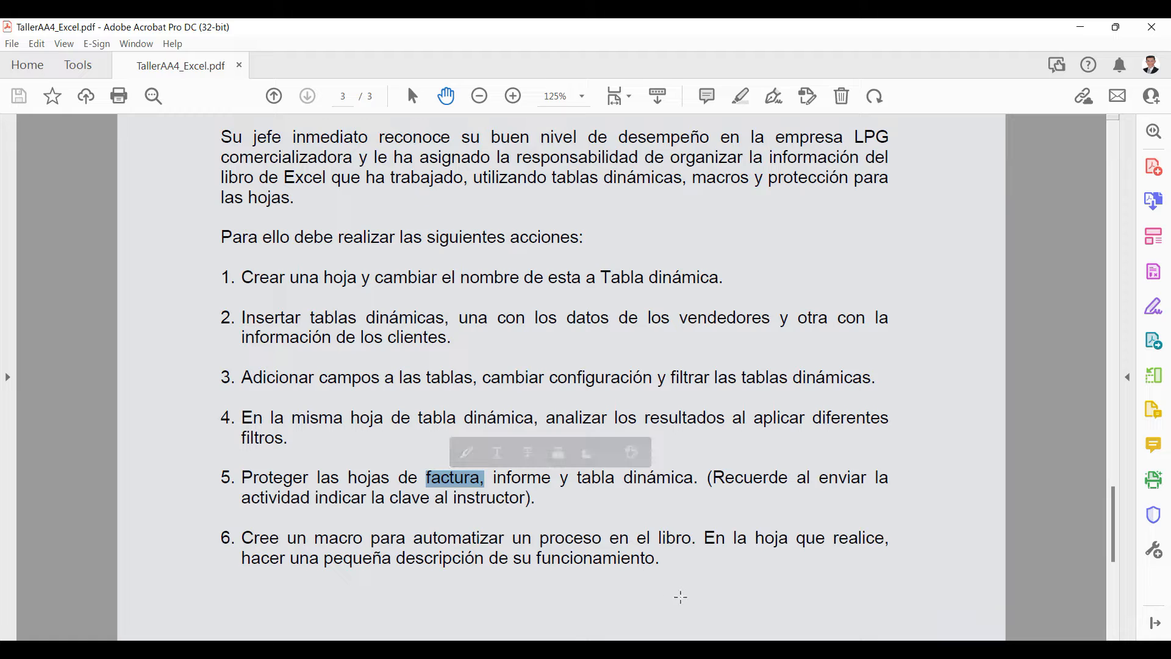
{"action": "mouse_move", "coordinate": [754, 650]}
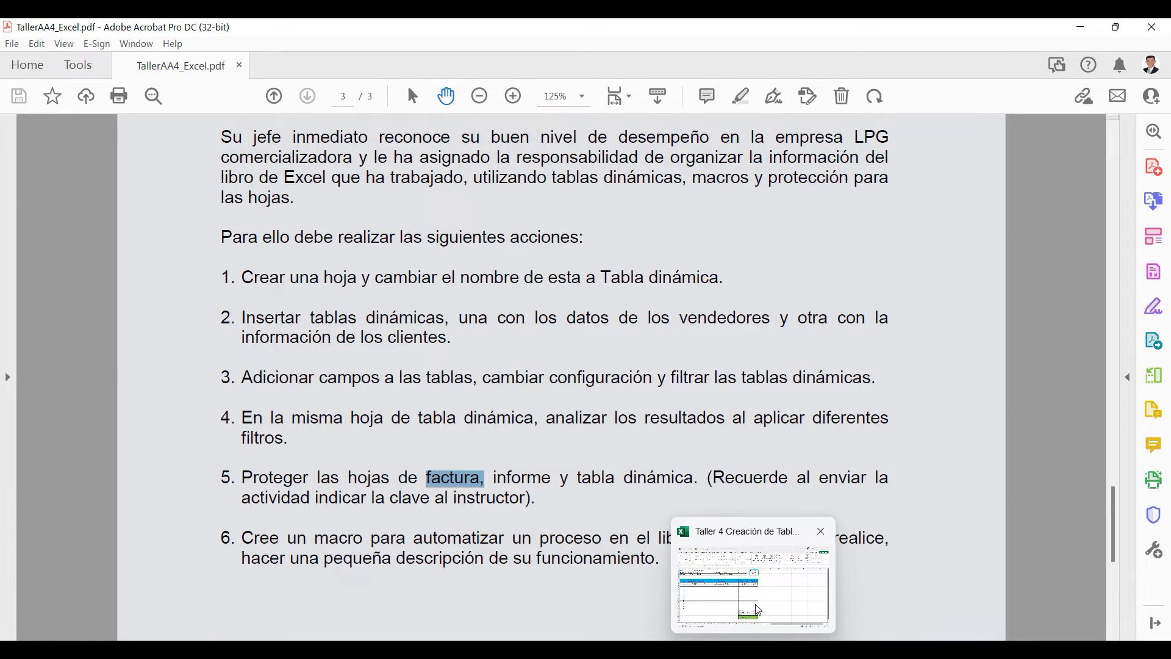
{"action": "left_click", "coordinate": [757, 609]}
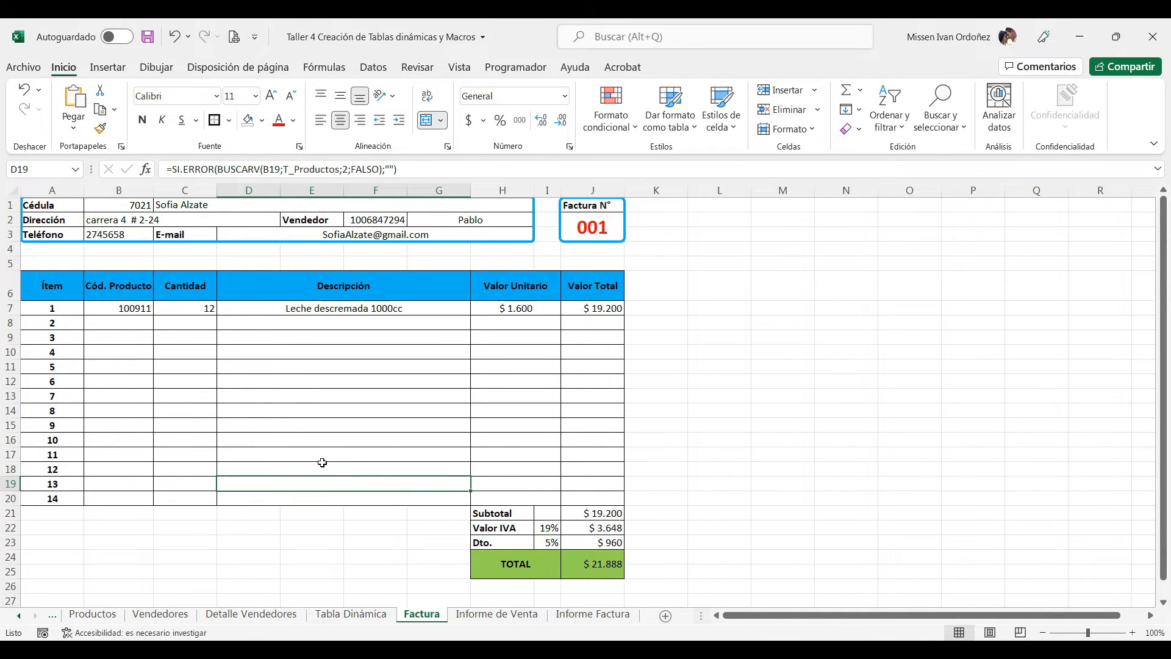
- Examine the product code and Descripción formula in row 7 of the invoice and the BUSCARV formula in the Dirección cell
{"action": "left_click", "coordinate": [122, 310]}
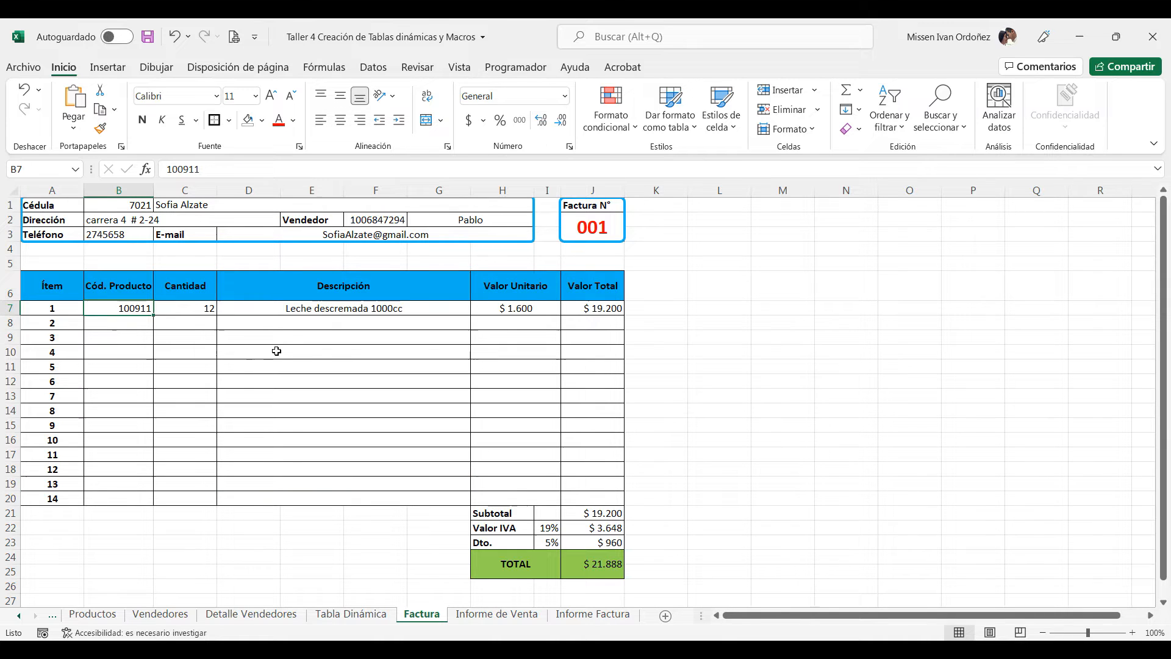
{"action": "left_click", "coordinate": [282, 308]}
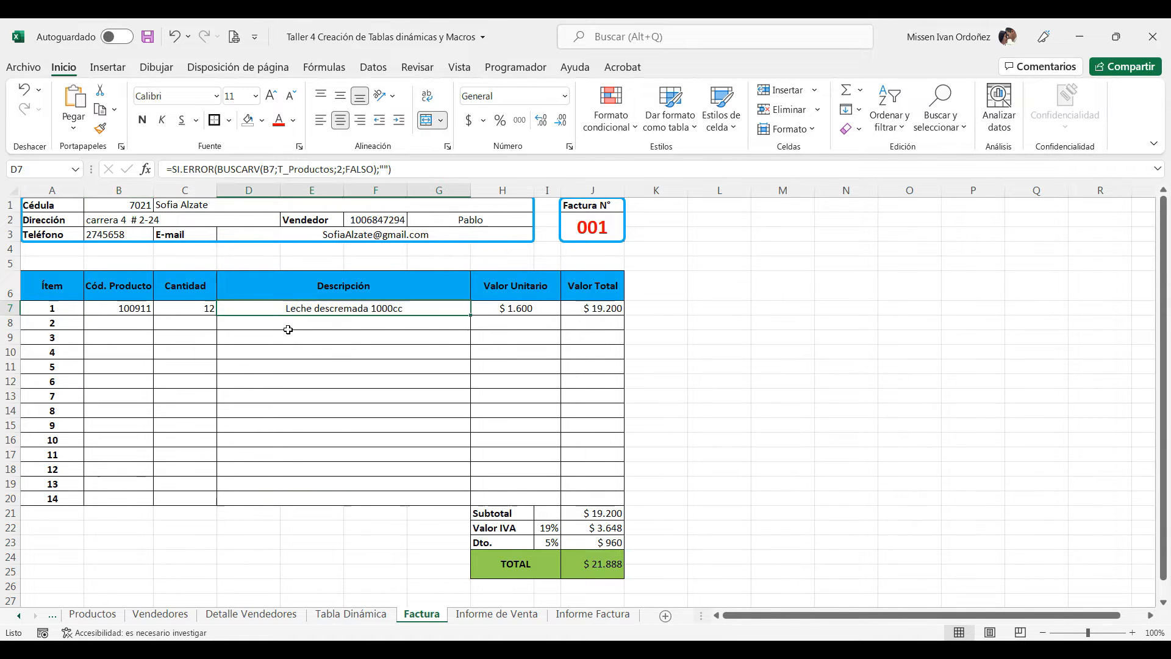
{"action": "left_click", "coordinate": [117, 204]}
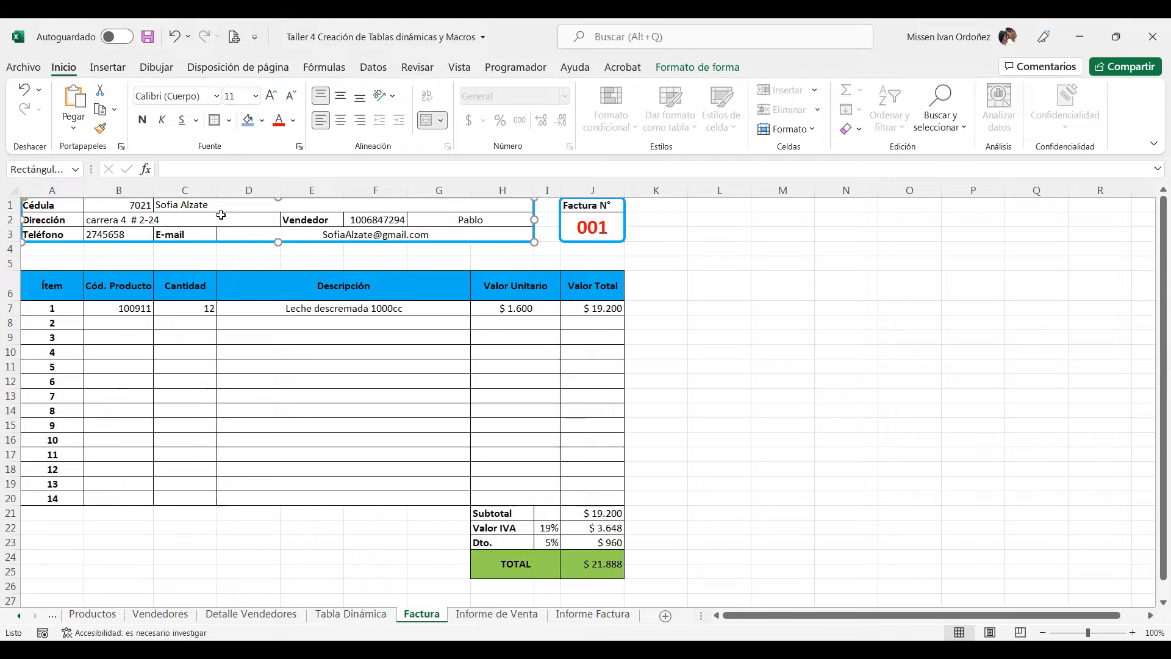
{"action": "left_click", "coordinate": [260, 221]}
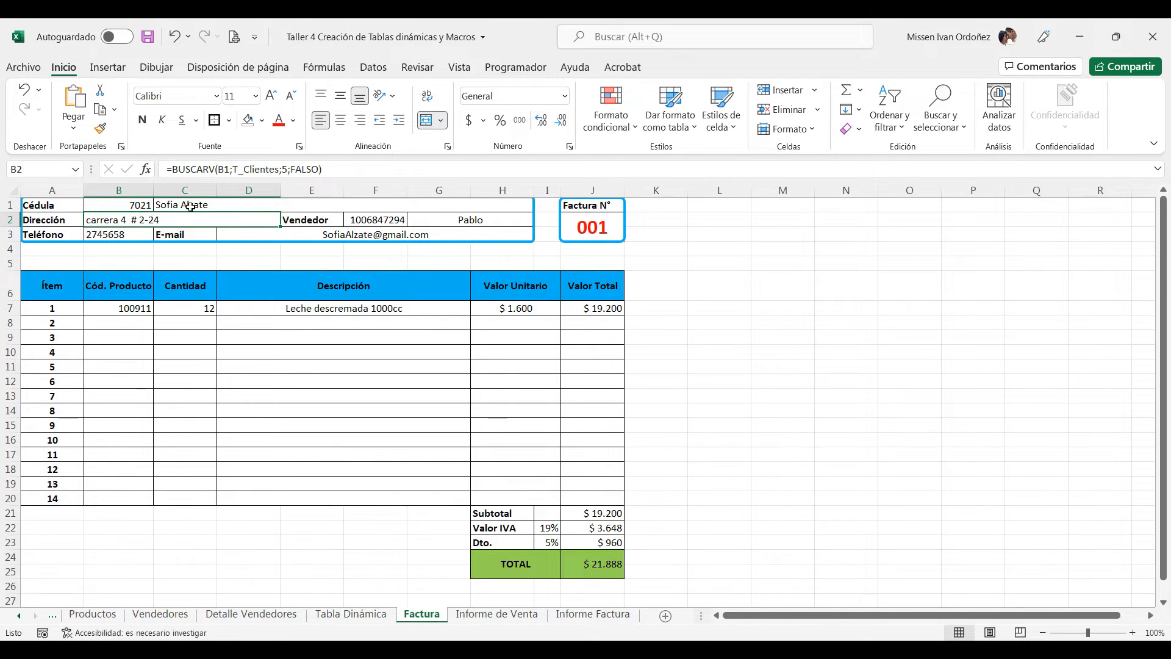
{"action": "left_click", "coordinate": [202, 167]}
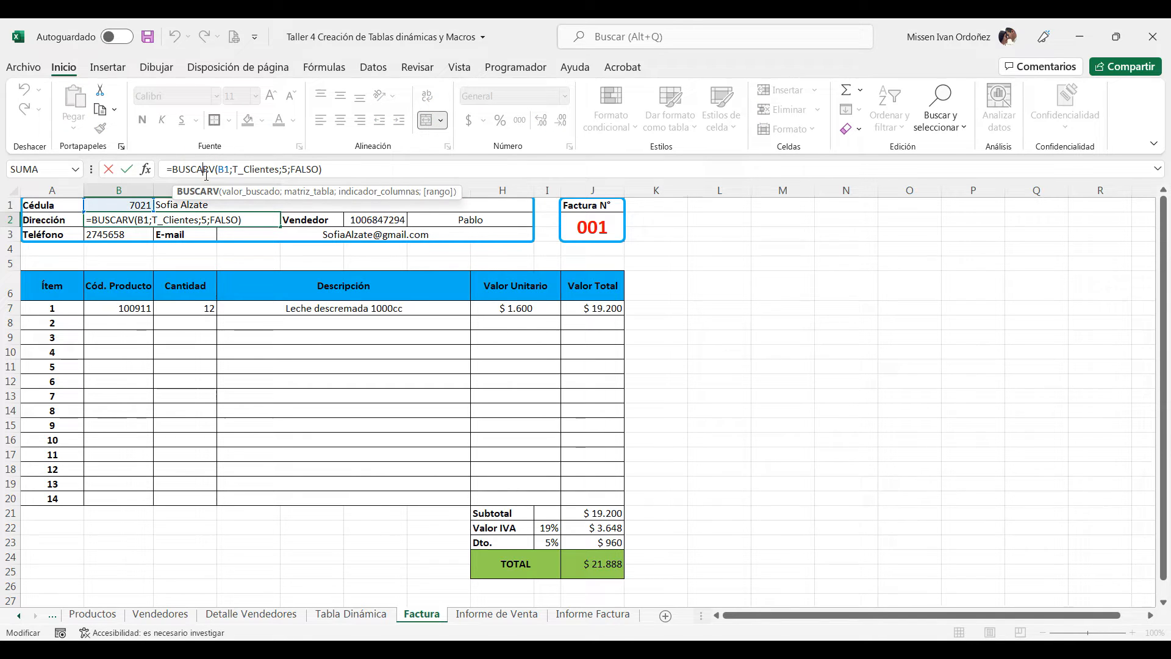
{"action": "left_click", "coordinate": [327, 168]}
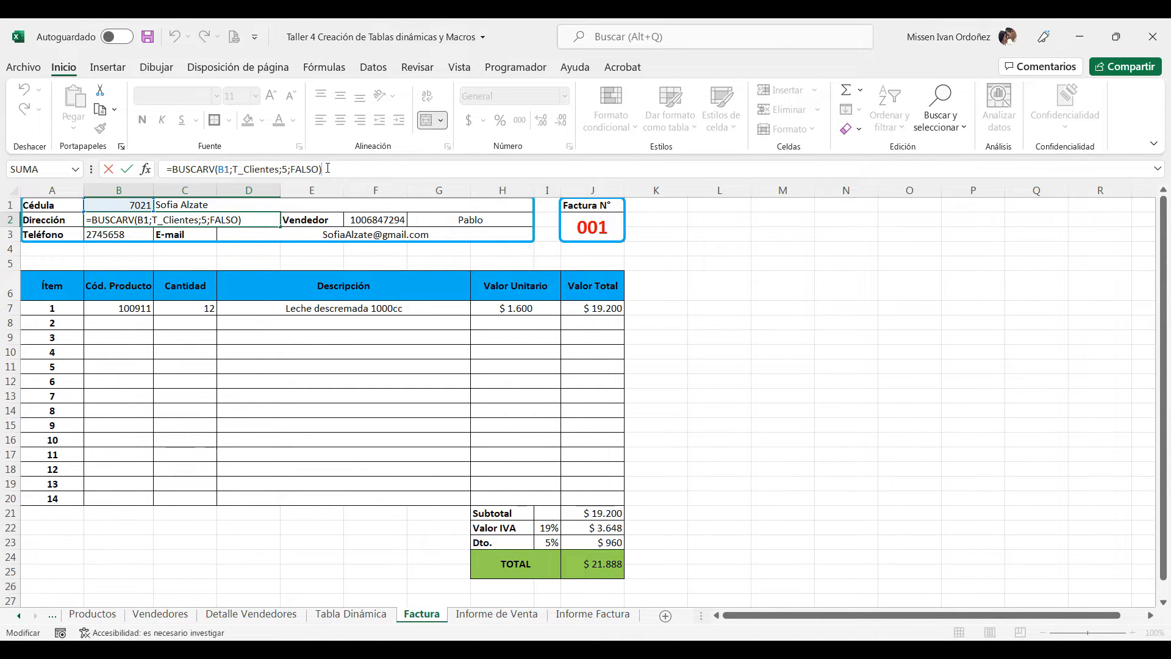
{"action": "key", "text": "Return"}
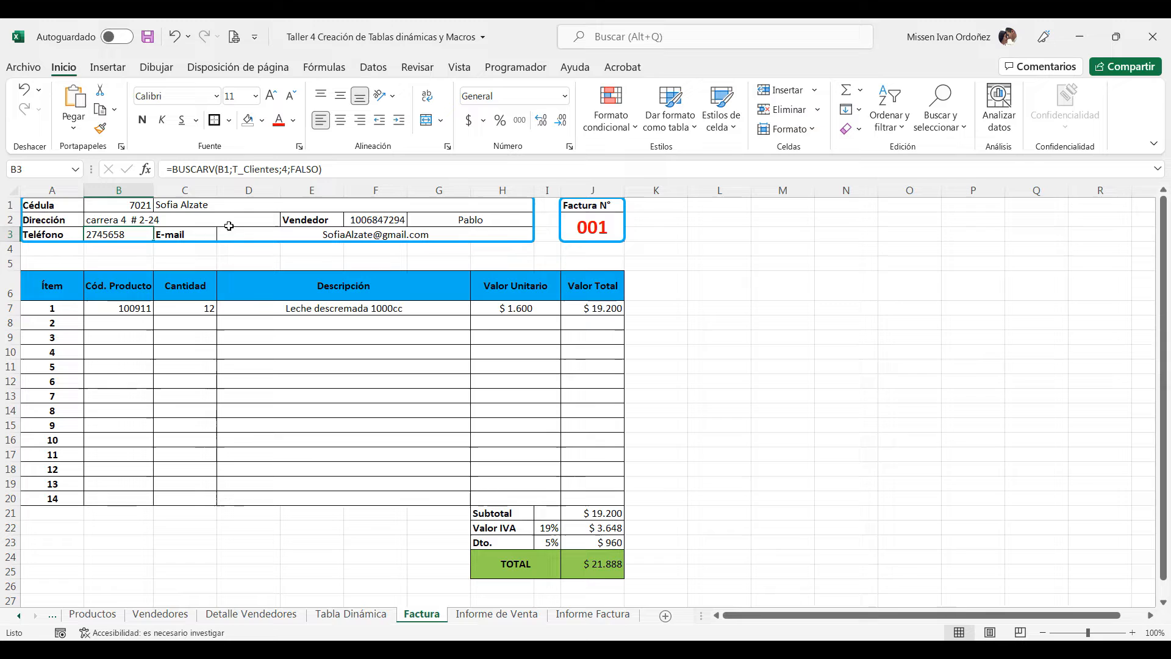
{"action": "double_click", "coordinate": [198, 219]}
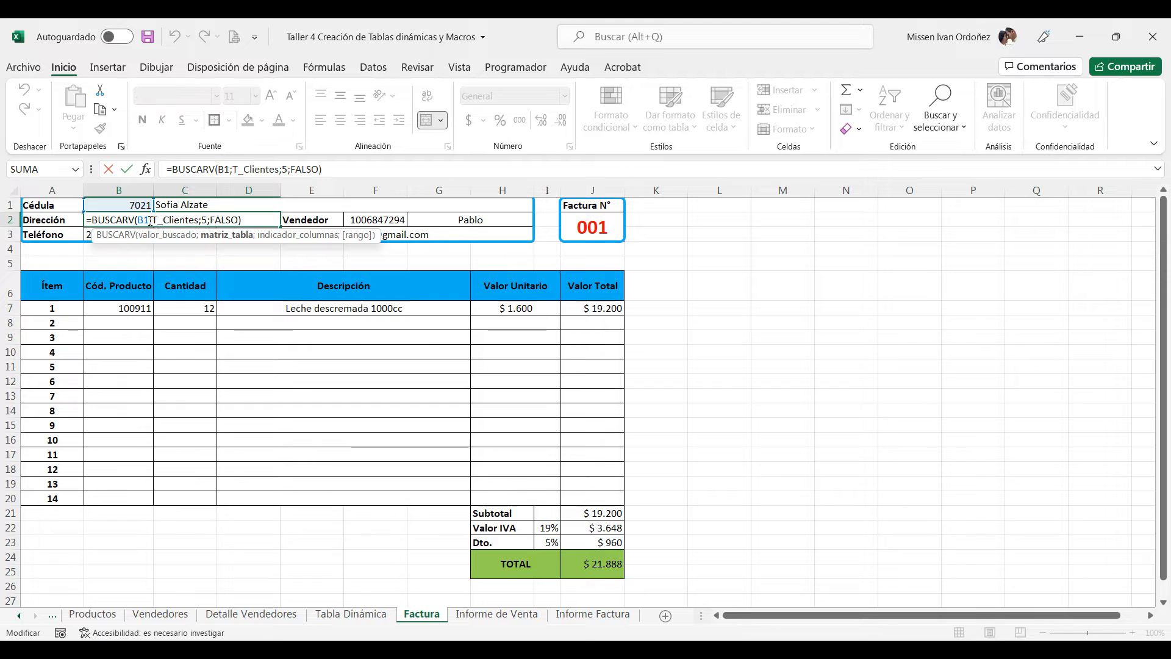
- Examine the BUSCARV formula in the Dirección cell and the SI.ERROR lookup formula in the first Descripción cell, leaving both unchanged
{"action": "left_click_drag", "start_coordinate": [150, 221], "coordinate": [201, 221]}
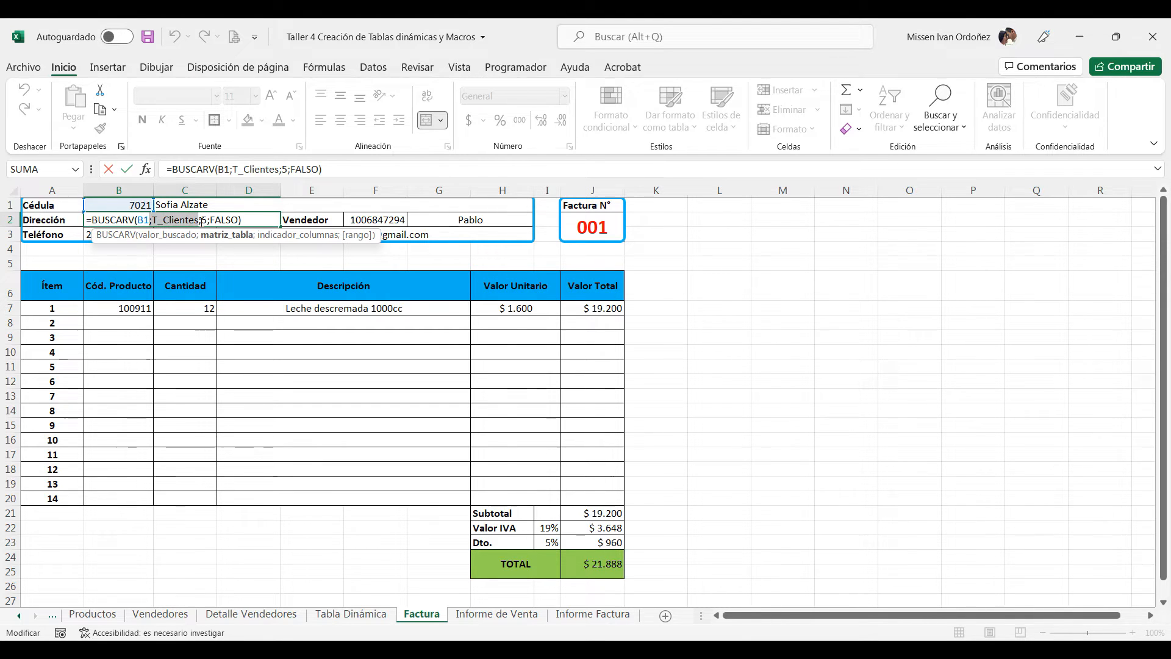
{"action": "left_click", "coordinate": [88, 218]}
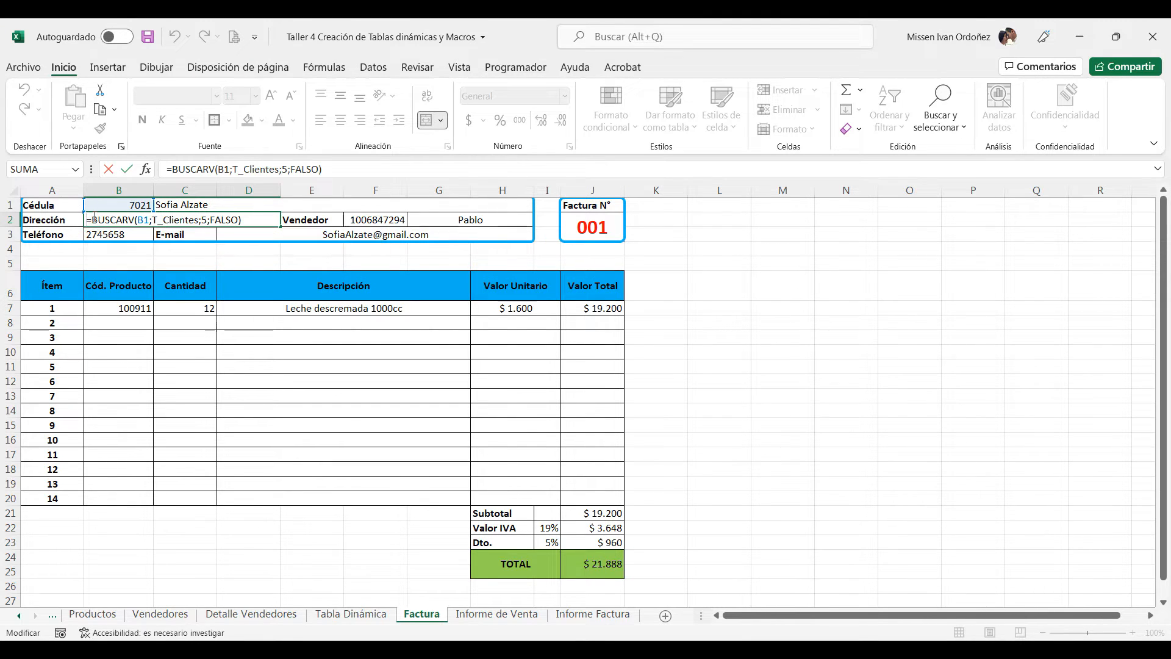
{"action": "left_click_drag", "start_coordinate": [88, 218], "coordinate": [241, 220]}
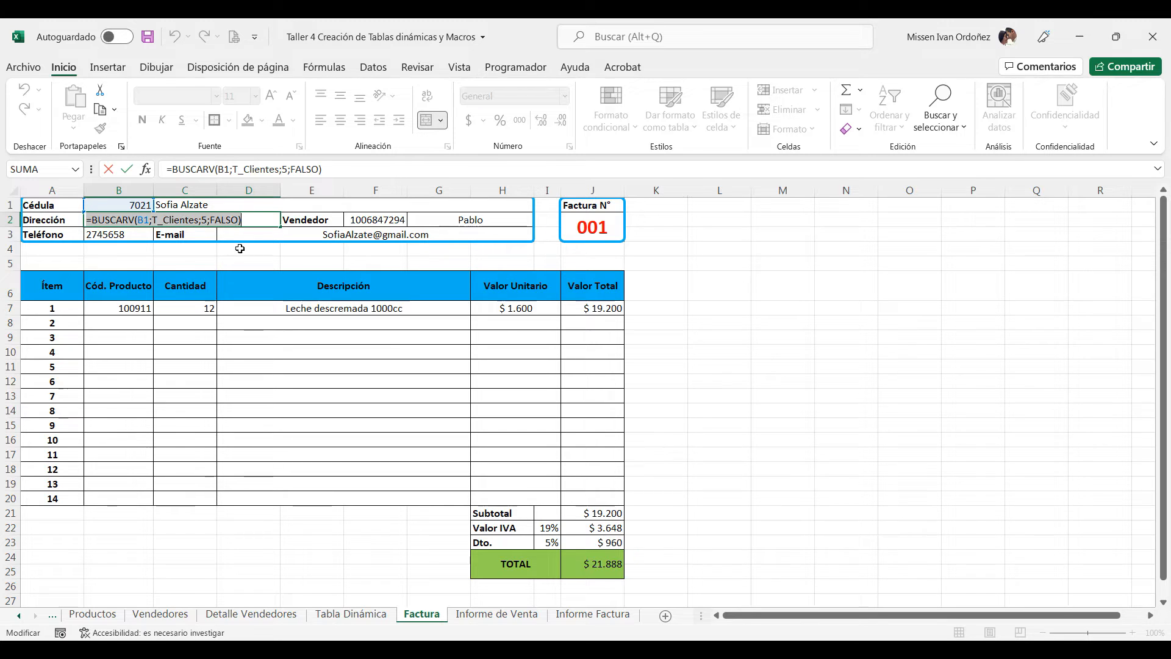
{"action": "key", "text": "Escape"}
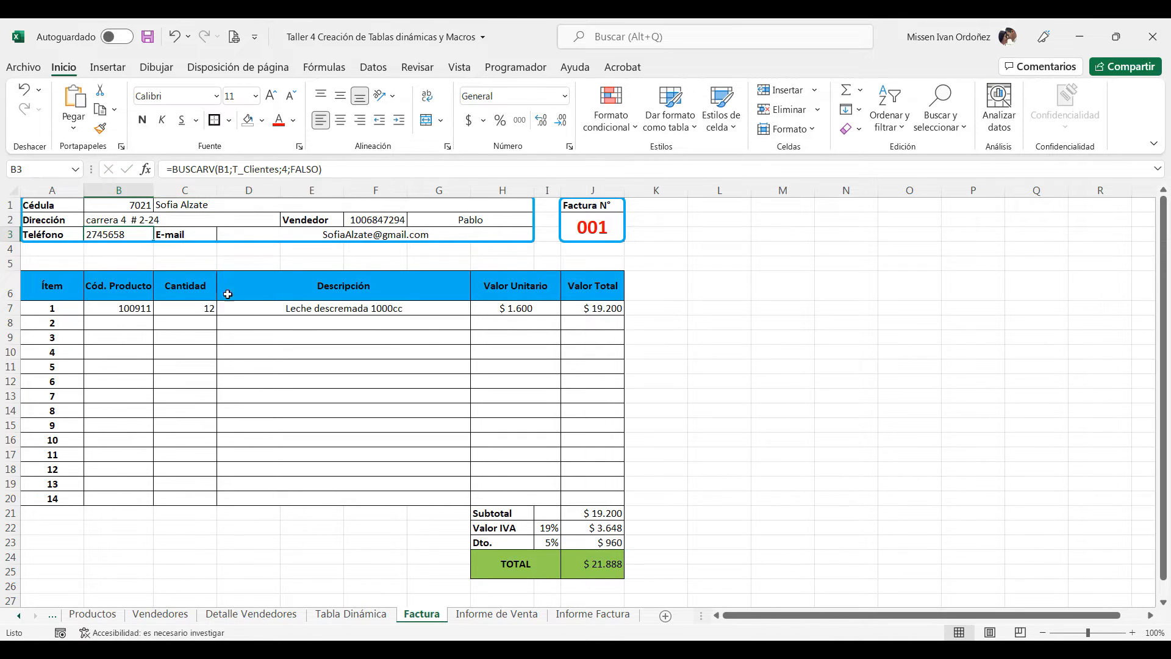
{"action": "left_click", "coordinate": [261, 310]}
{"action": "double_click", "coordinate": [261, 310]}
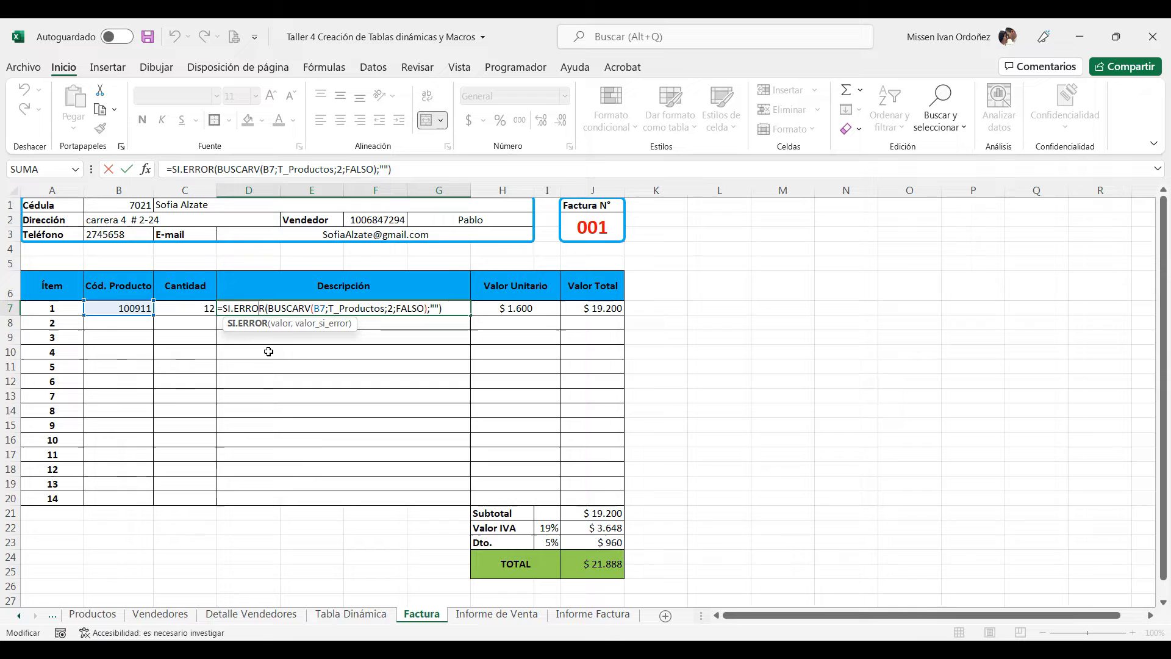
{"action": "key", "text": "Return"}
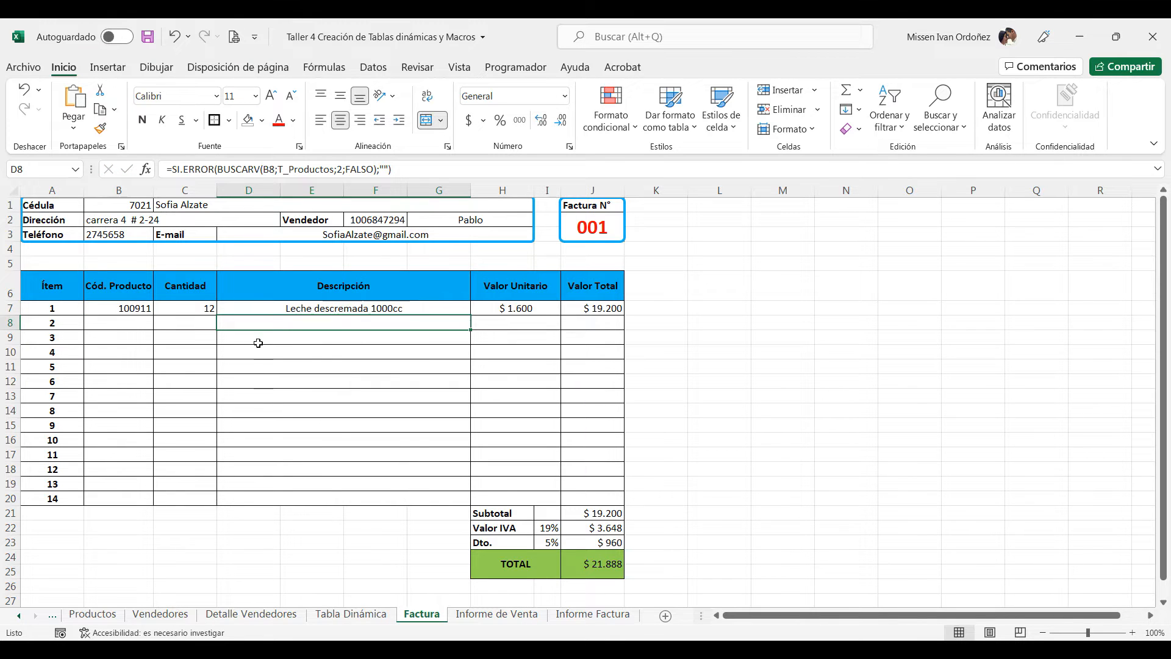
{"action": "left_click", "coordinate": [259, 309]}
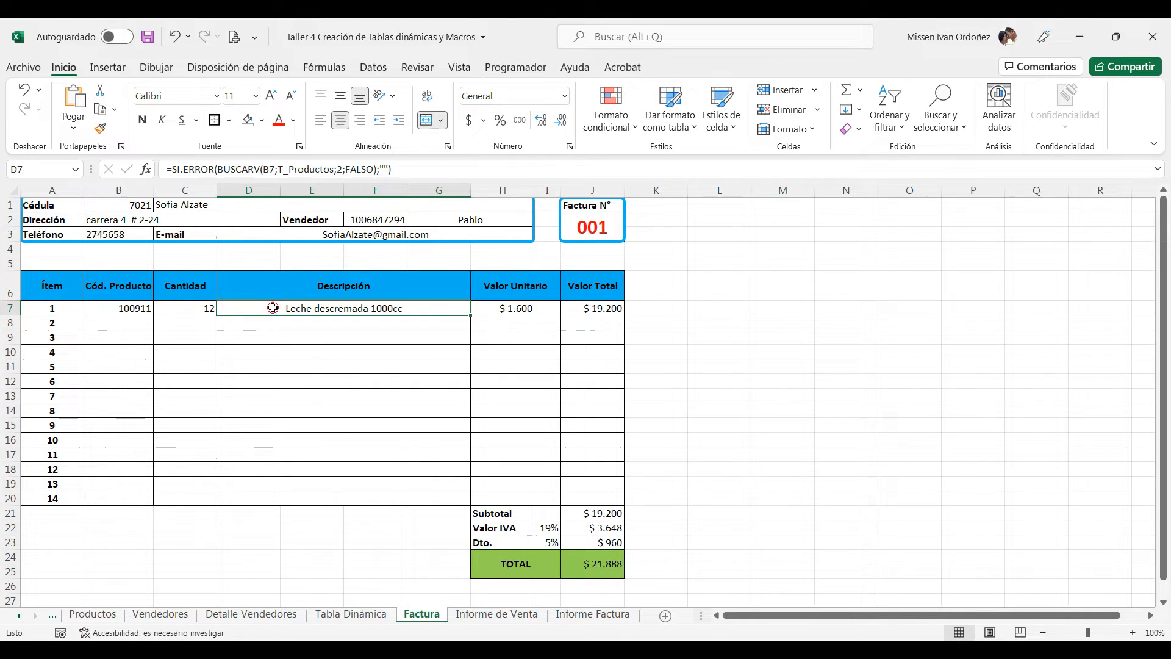
{"action": "double_click", "coordinate": [305, 309]}
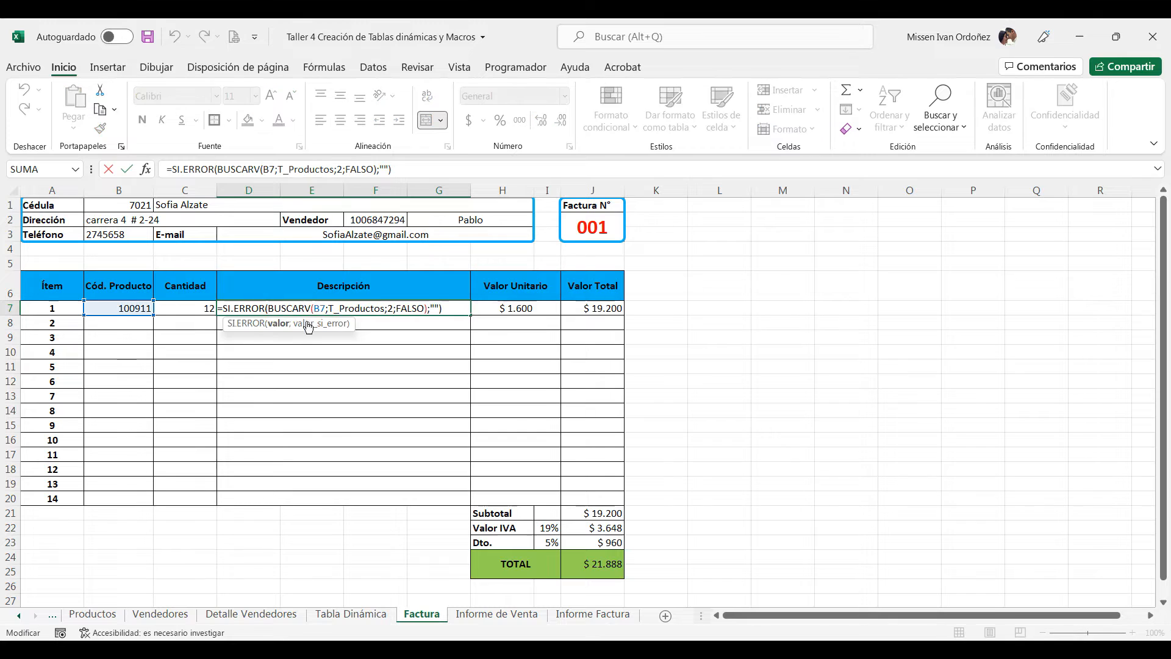
{"action": "key", "text": "Escape"}
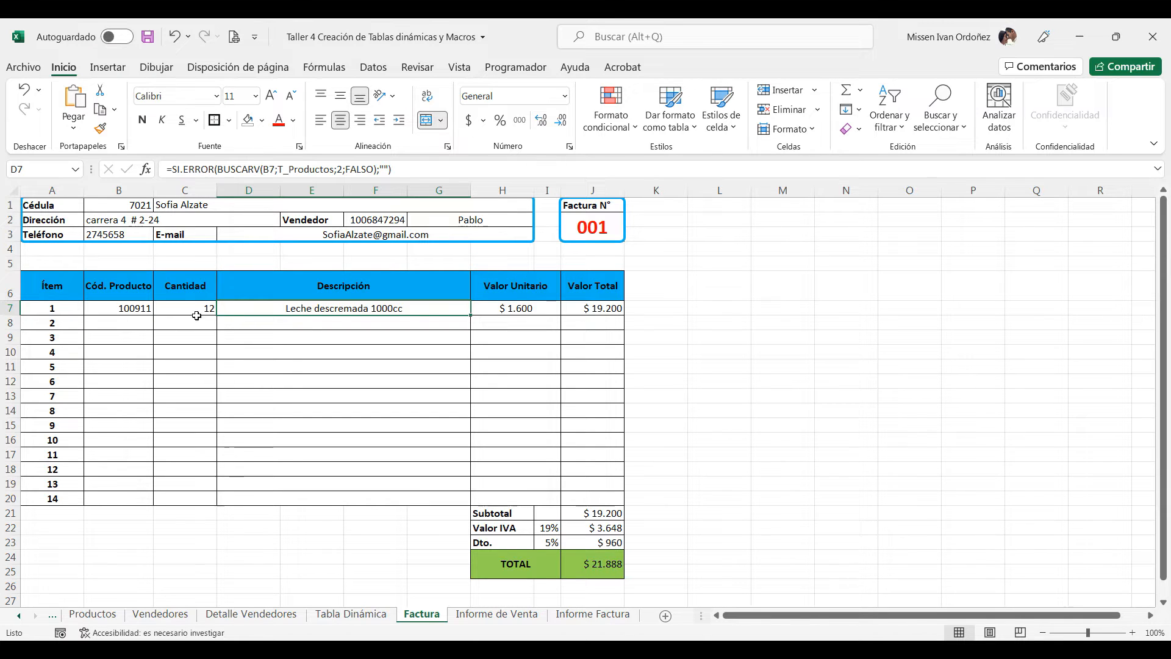
- Review the invoice's manual entry cells: product codes and quantities in B7:C20, Cédula, the Vendedor list and Factura N°
{"action": "left_click", "coordinate": [131, 309]}
{"action": "left_click_drag", "start_coordinate": [148, 309], "coordinate": [186, 496]}
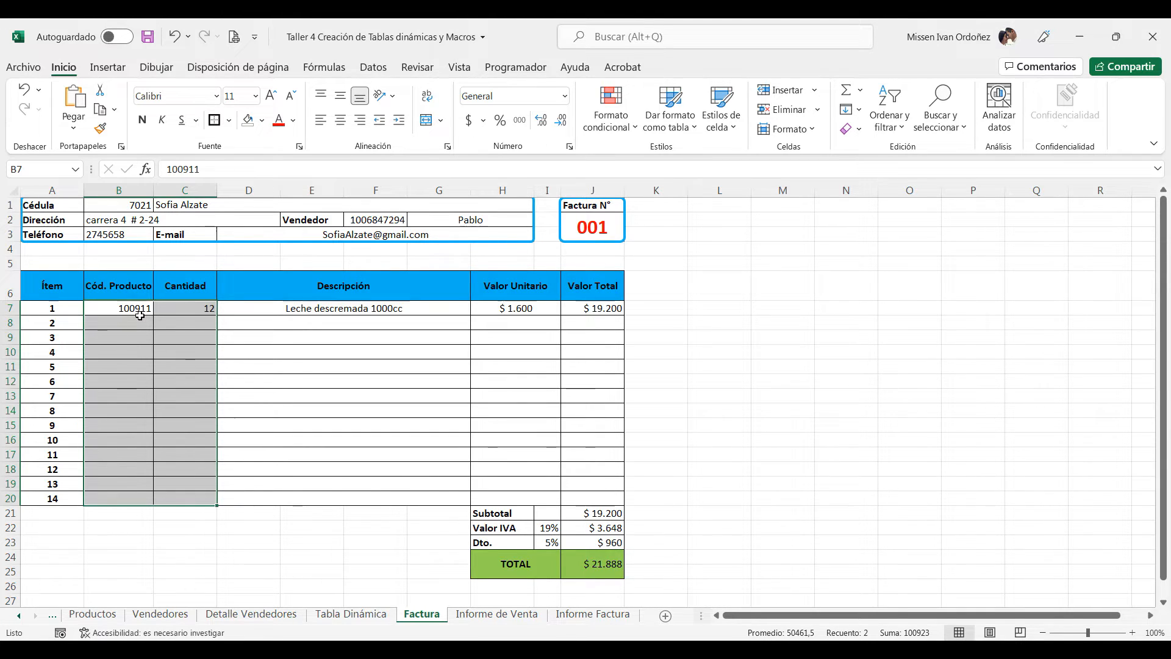
{"action": "left_click", "coordinate": [121, 210]}
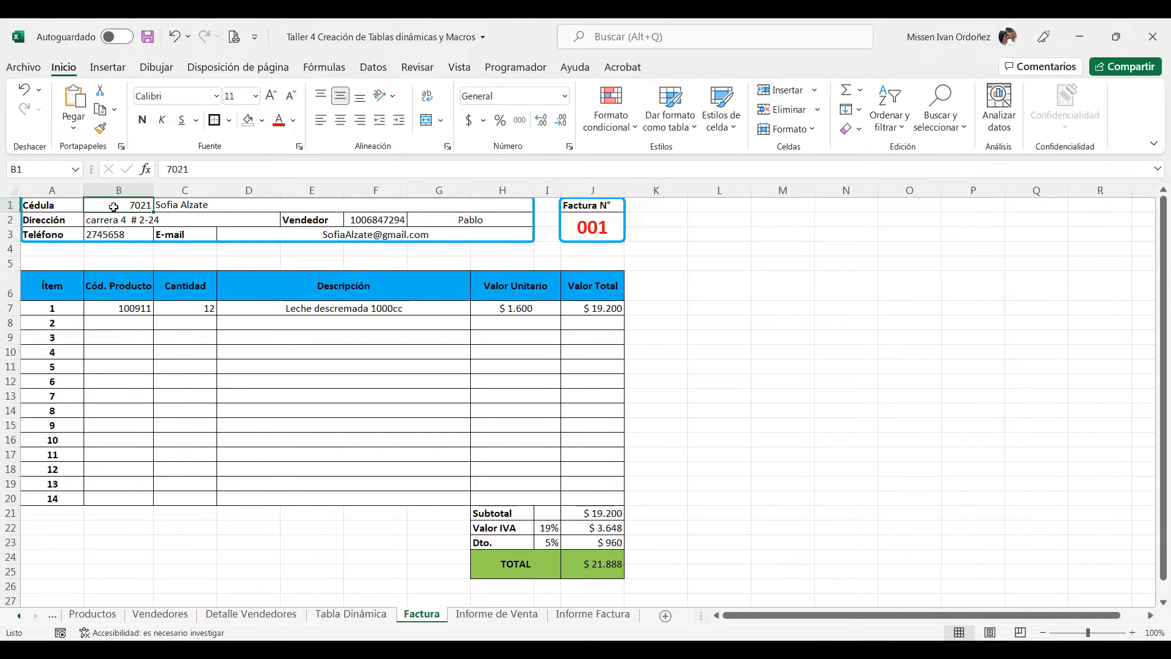
{"action": "double_click", "coordinate": [115, 206]}
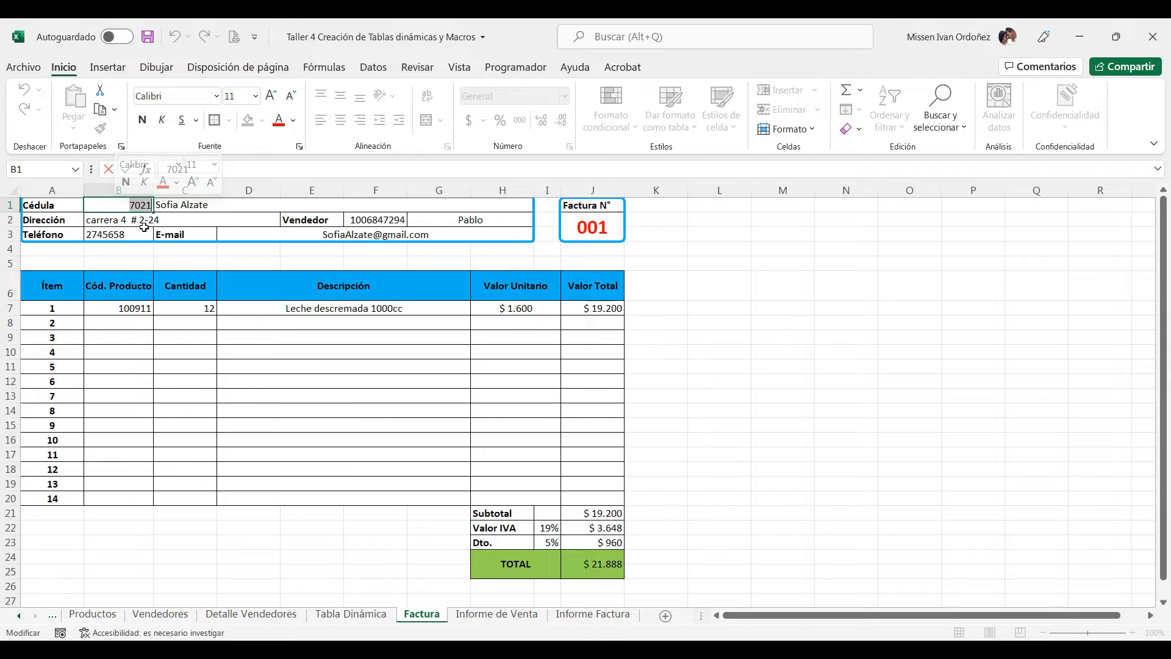
{"action": "left_click", "coordinate": [360, 219]}
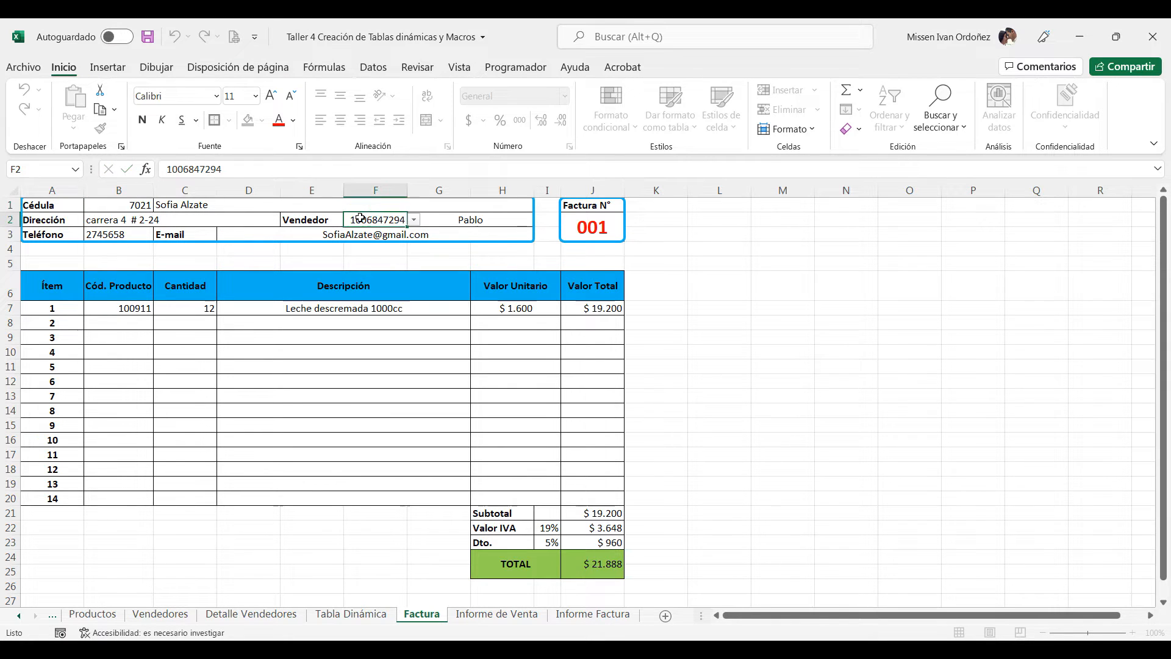
{"action": "left_click", "coordinate": [415, 221]}
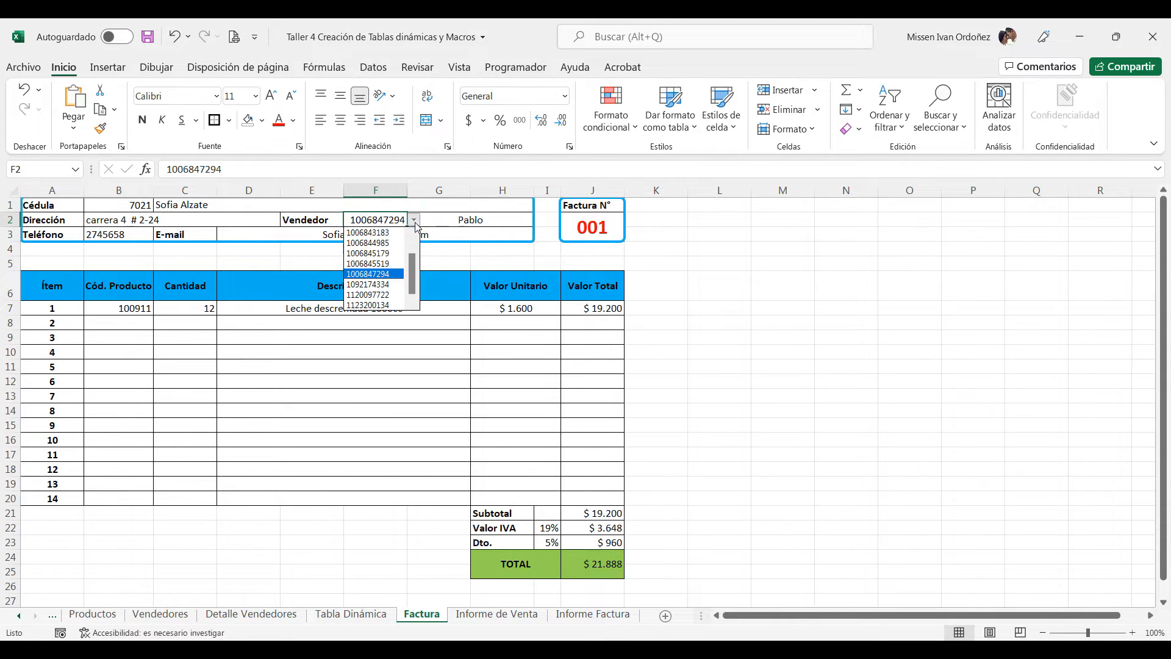
{"action": "left_click", "coordinate": [374, 274]}
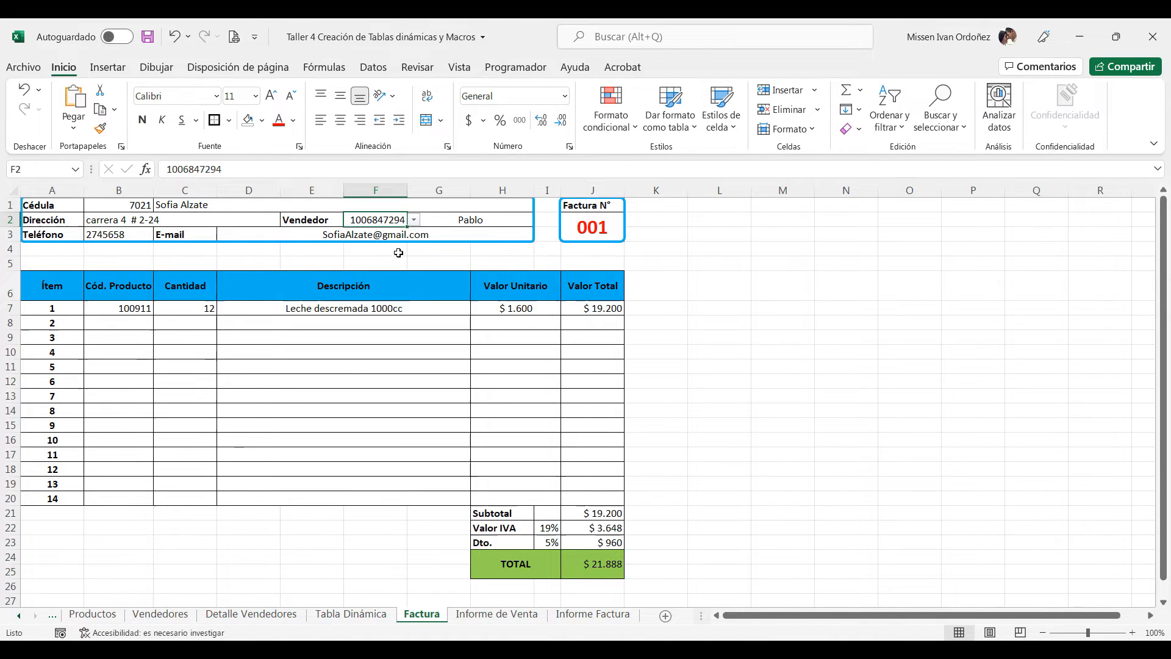
{"action": "left_click", "coordinate": [569, 227]}
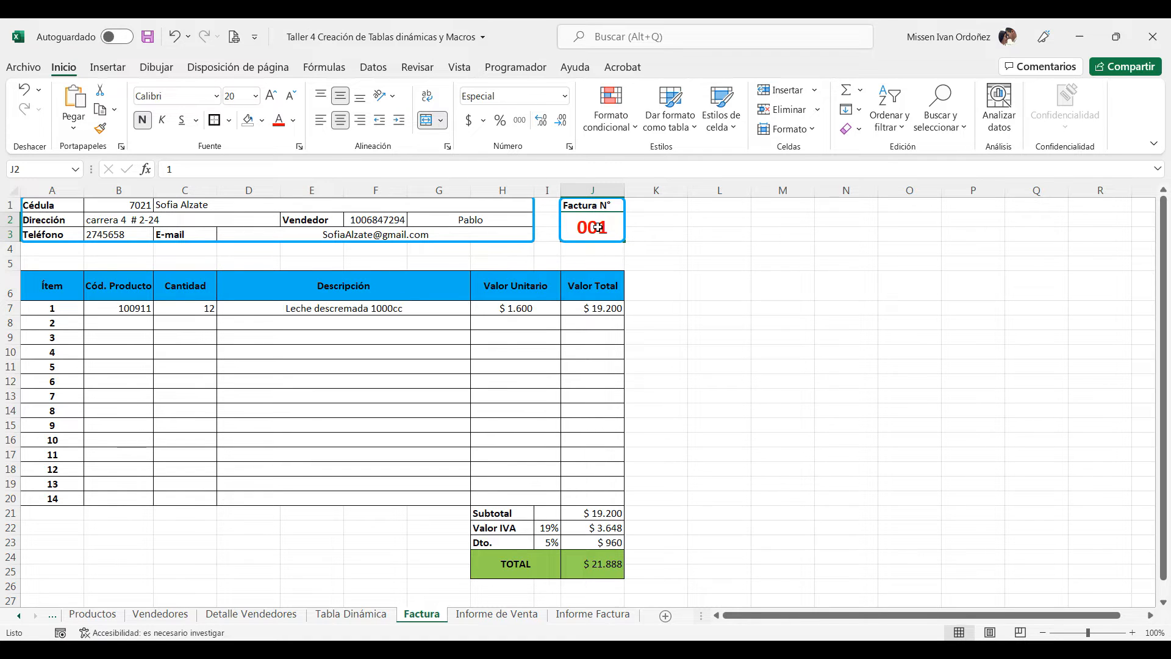
{"action": "left_click_drag", "start_coordinate": [117, 309], "coordinate": [174, 497]}
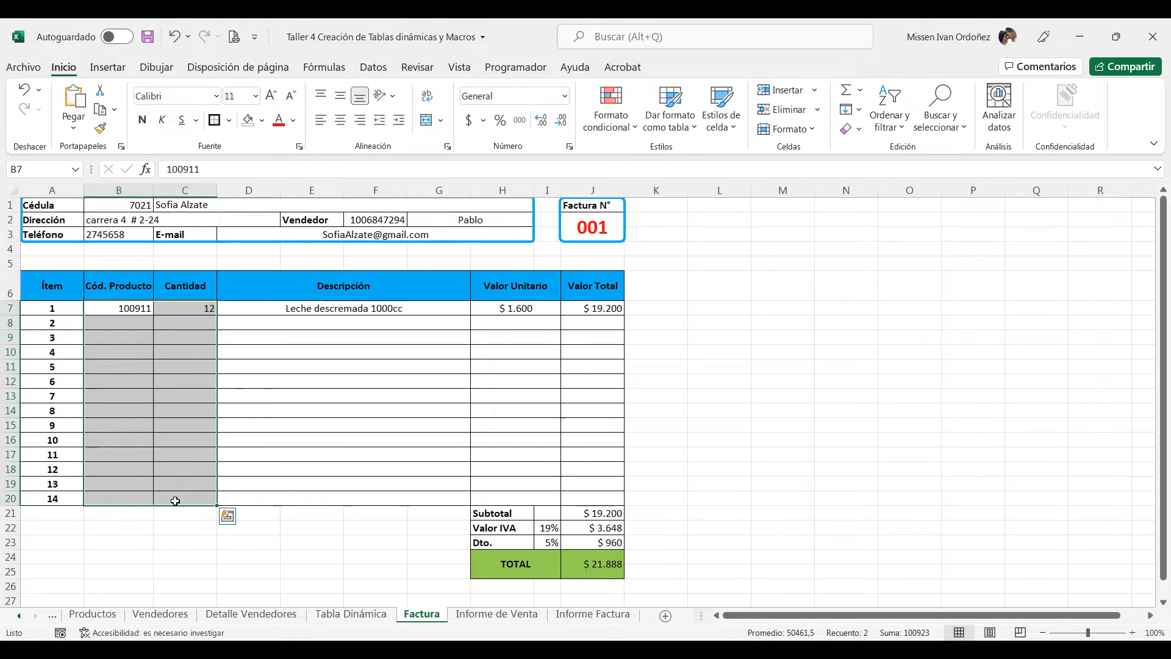
{"action": "left_click", "coordinate": [123, 308]}
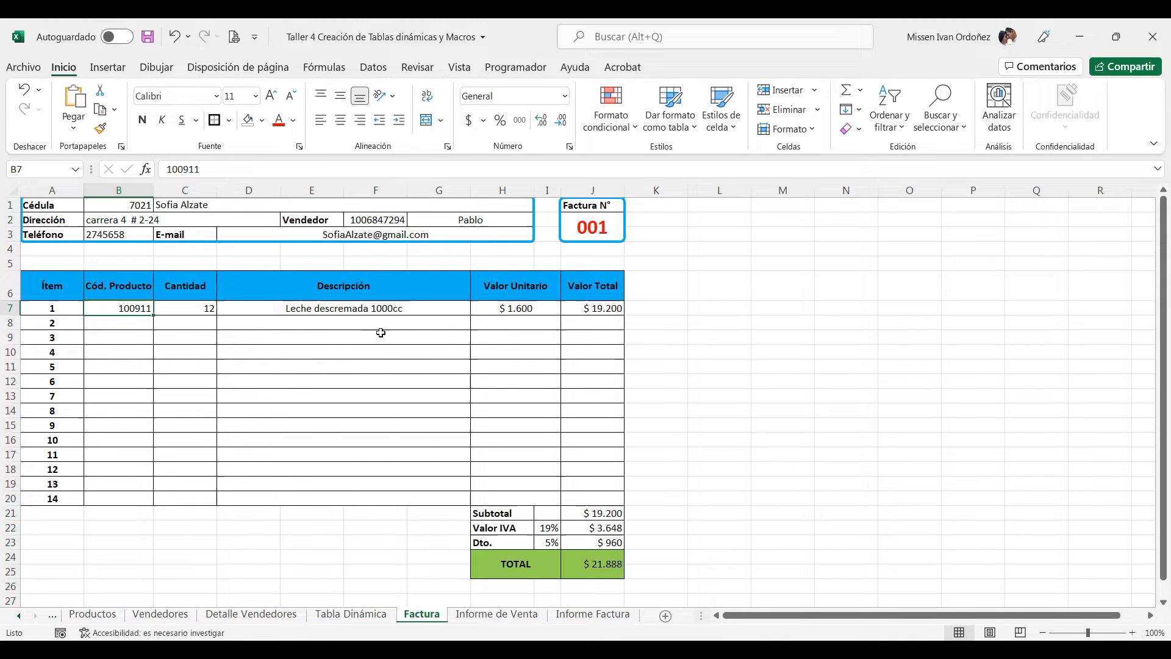
- Check the product lookup formulas in several rows of the Descripción column
{"action": "left_click_drag", "start_coordinate": [317, 308], "coordinate": [352, 481]}
{"action": "left_click", "coordinate": [385, 423]}
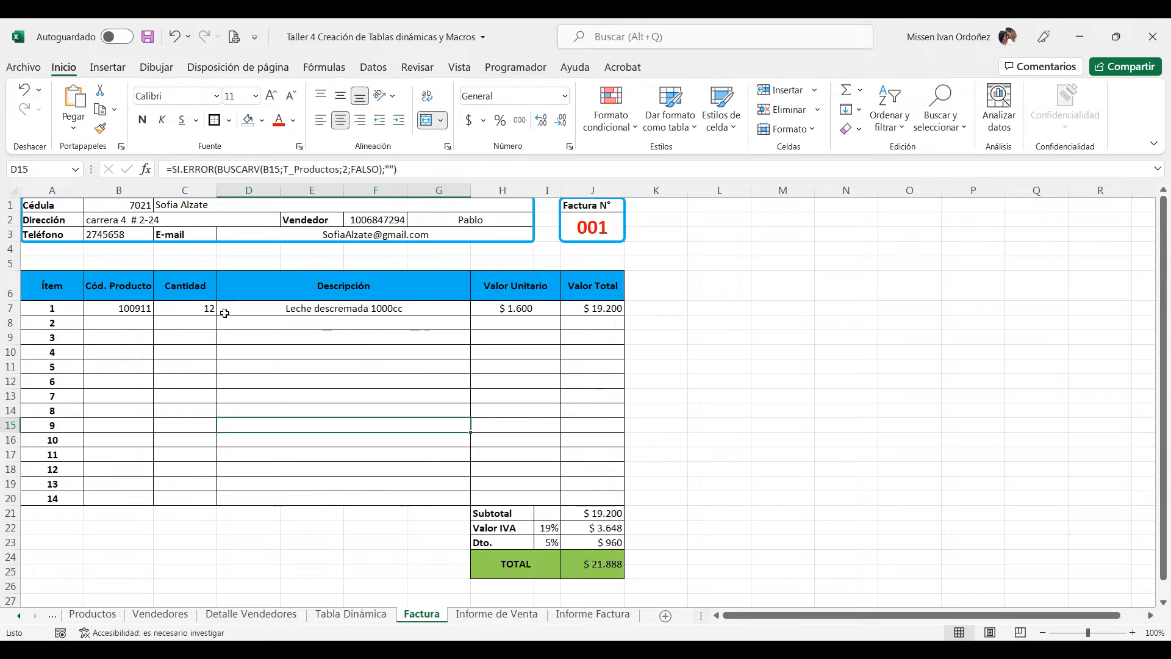
{"action": "left_click", "coordinate": [113, 236]}
{"action": "left_click", "coordinate": [413, 336]}
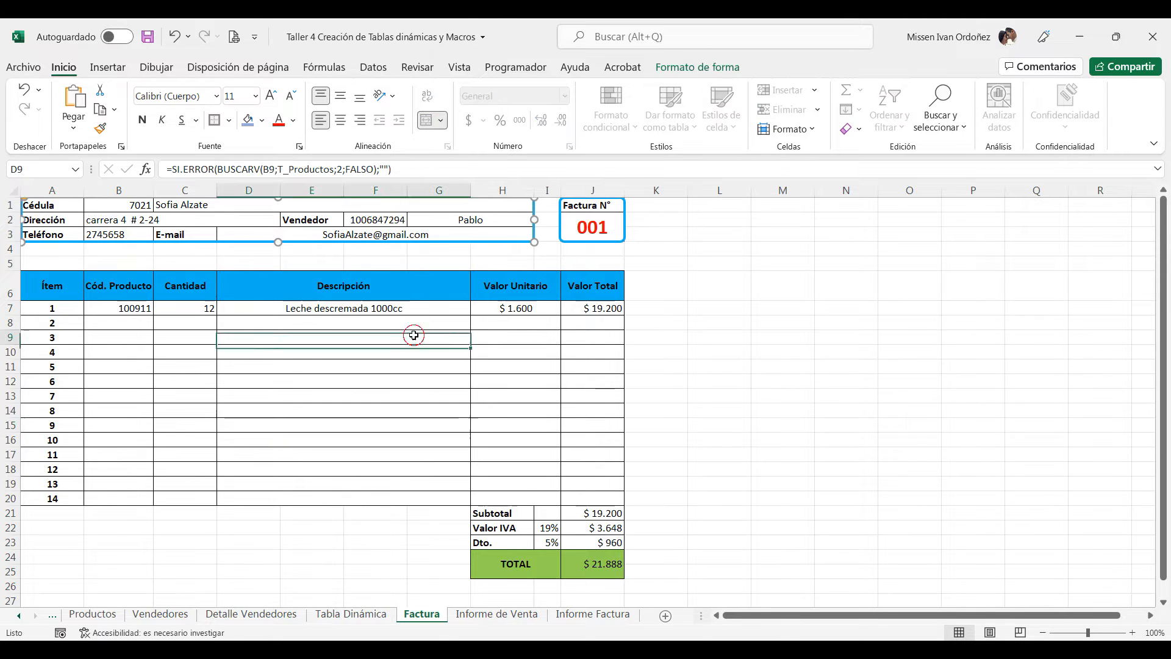
{"action": "left_click", "coordinate": [363, 308]}
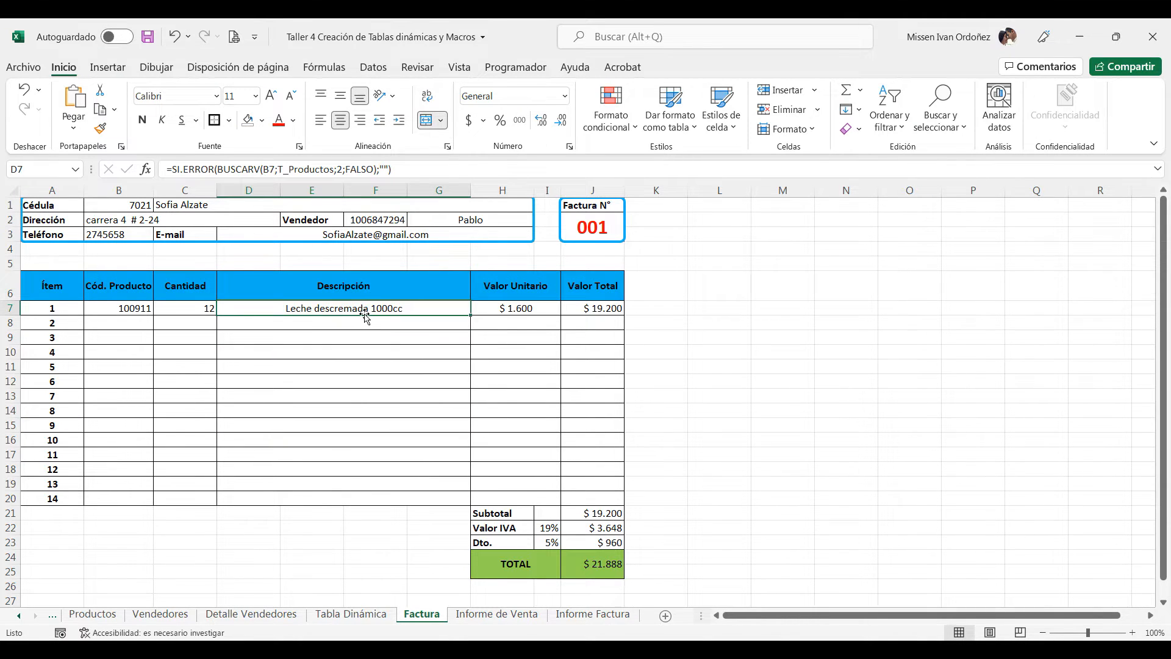
{"action": "left_click", "coordinate": [329, 346]}
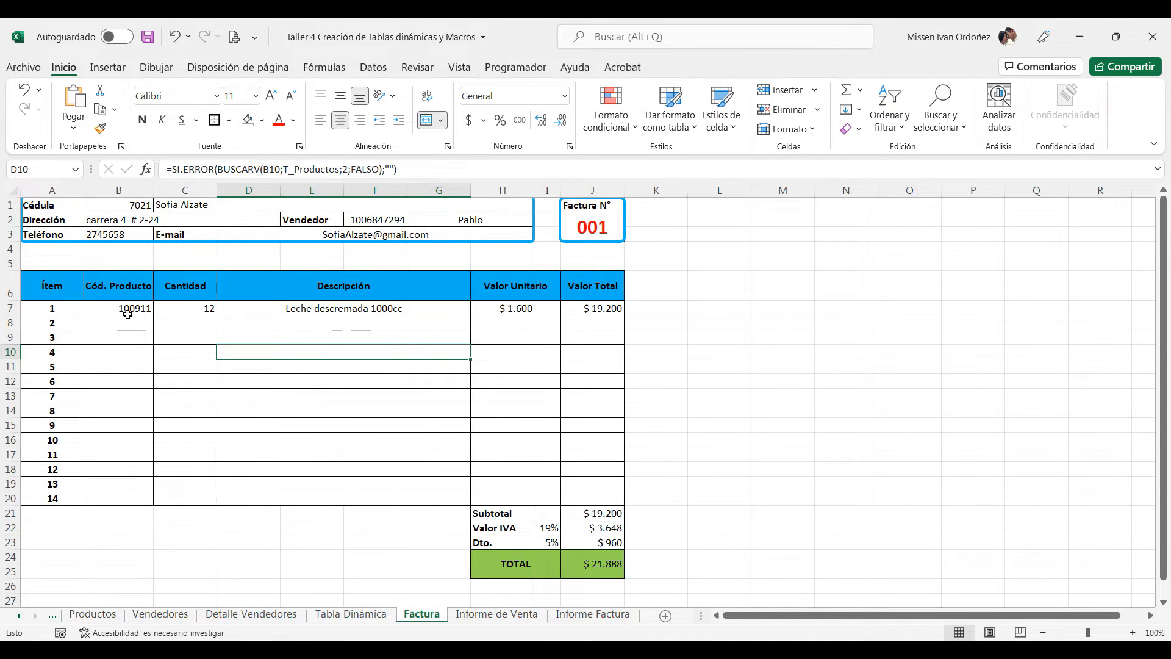
- Turn off the Bloqueada protection option in the cell format of the Cédula entry cell B1
{"action": "left_click", "coordinate": [119, 205]}
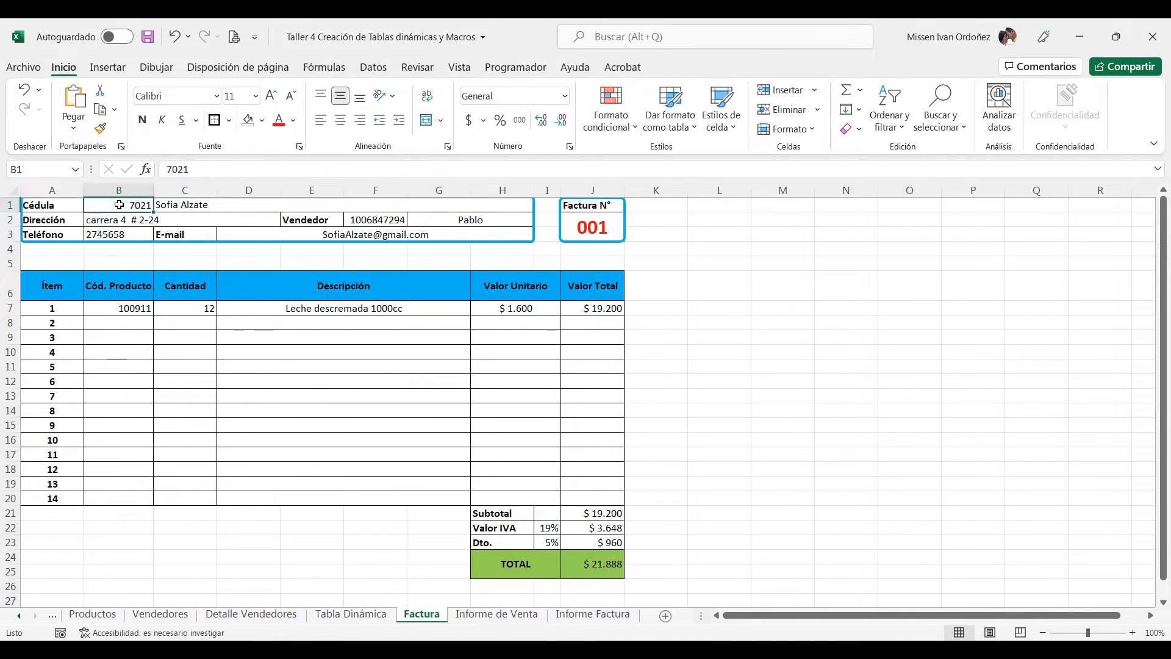
{"action": "right_click", "coordinate": [110, 205]}
{"action": "key", "text": "Escape"}
{"action": "right_click", "coordinate": [106, 206]}
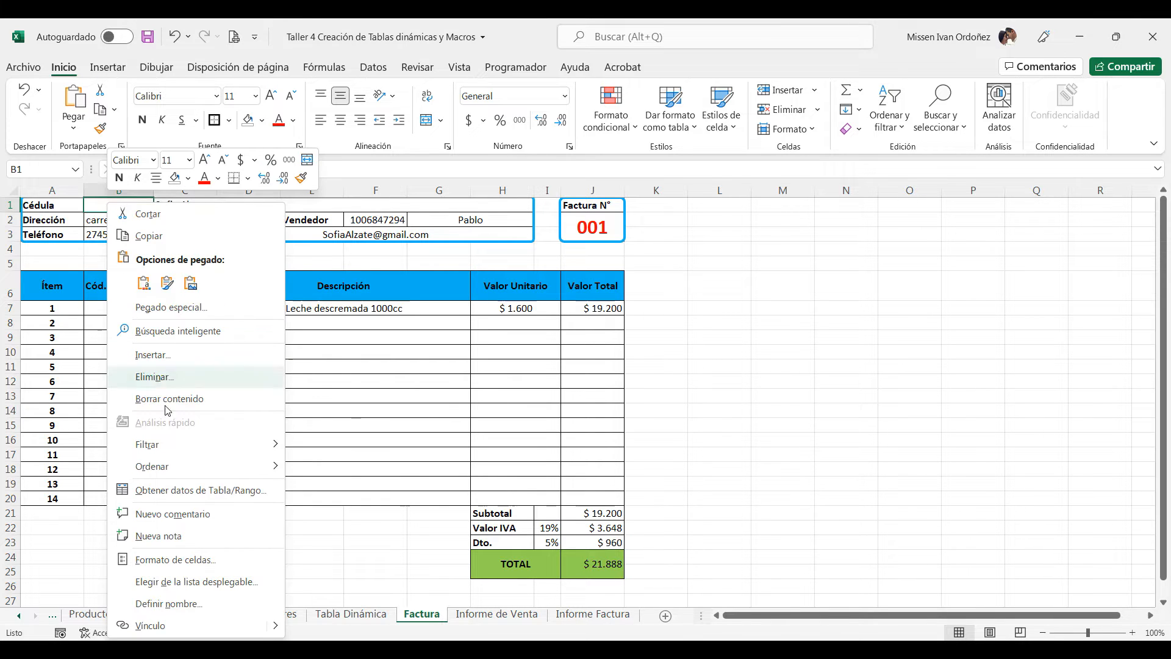
{"action": "left_click", "coordinate": [183, 561]}
{"action": "left_click_drag", "start_coordinate": [175, 263], "coordinate": [485, 198]}
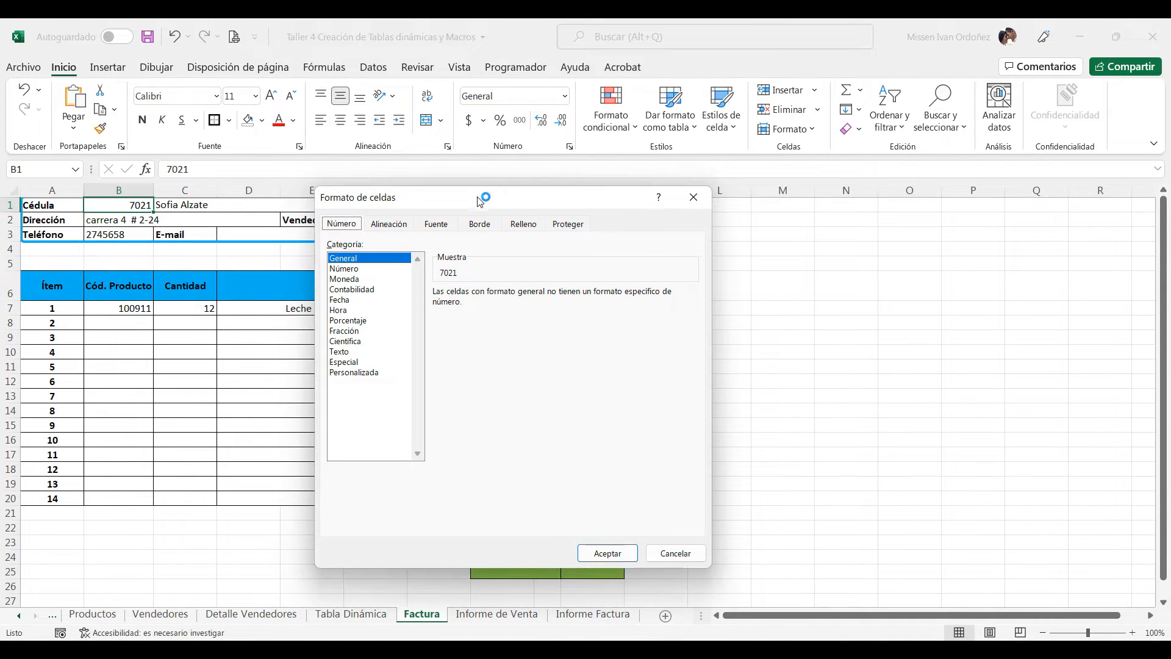
{"action": "left_click", "coordinate": [569, 224]}
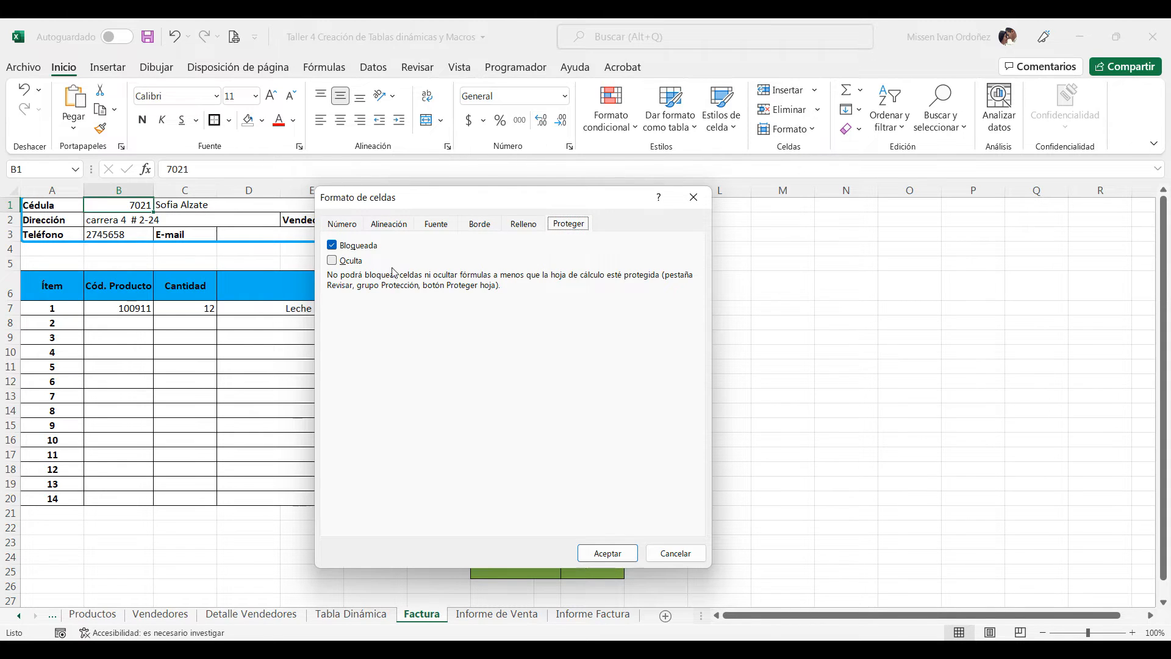
{"action": "left_click", "coordinate": [333, 246]}
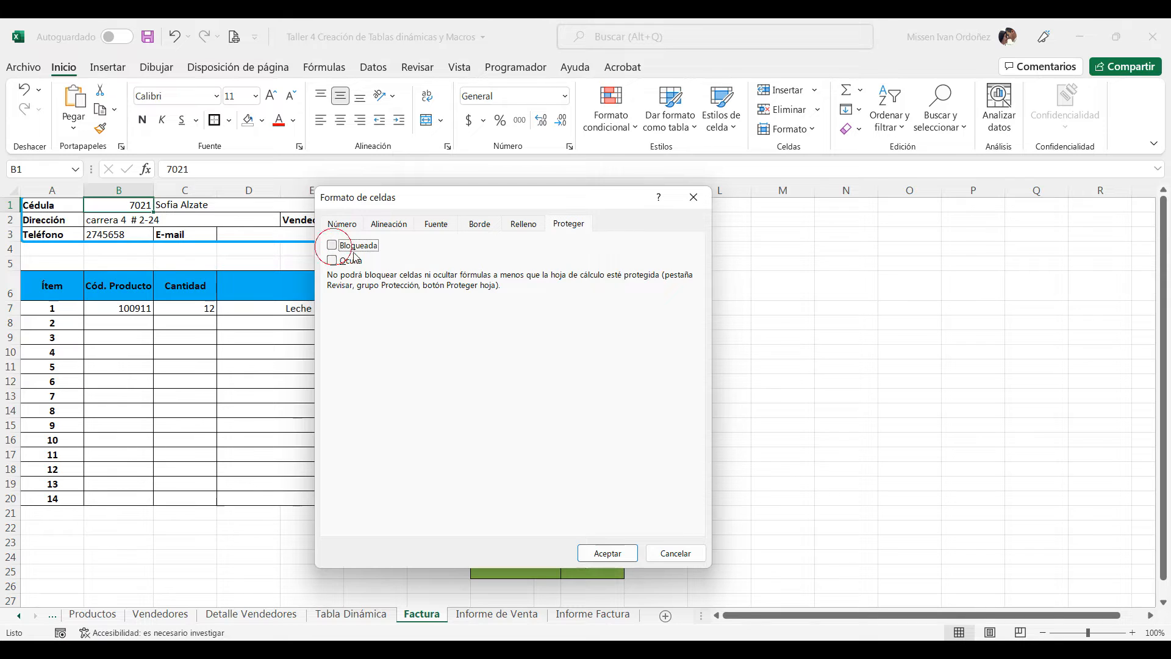
{"action": "left_click", "coordinate": [610, 553]}
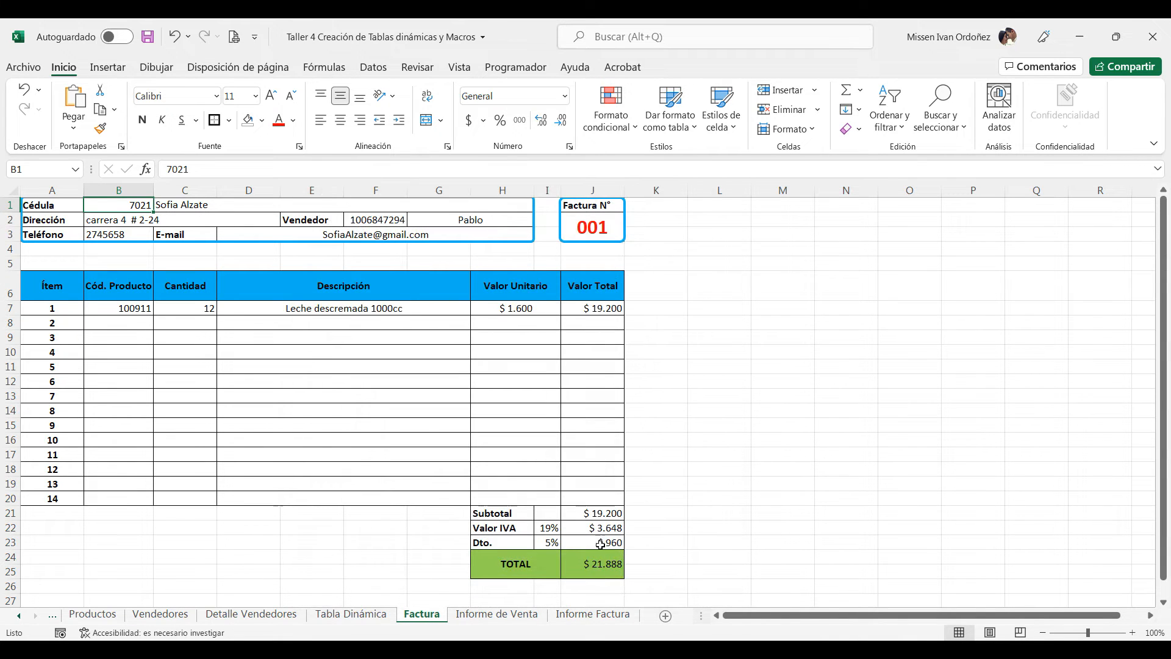
- Turn off the Bloqueada protection option in the cell format of the Vendedor ID cell F2
{"action": "left_click", "coordinate": [377, 221]}
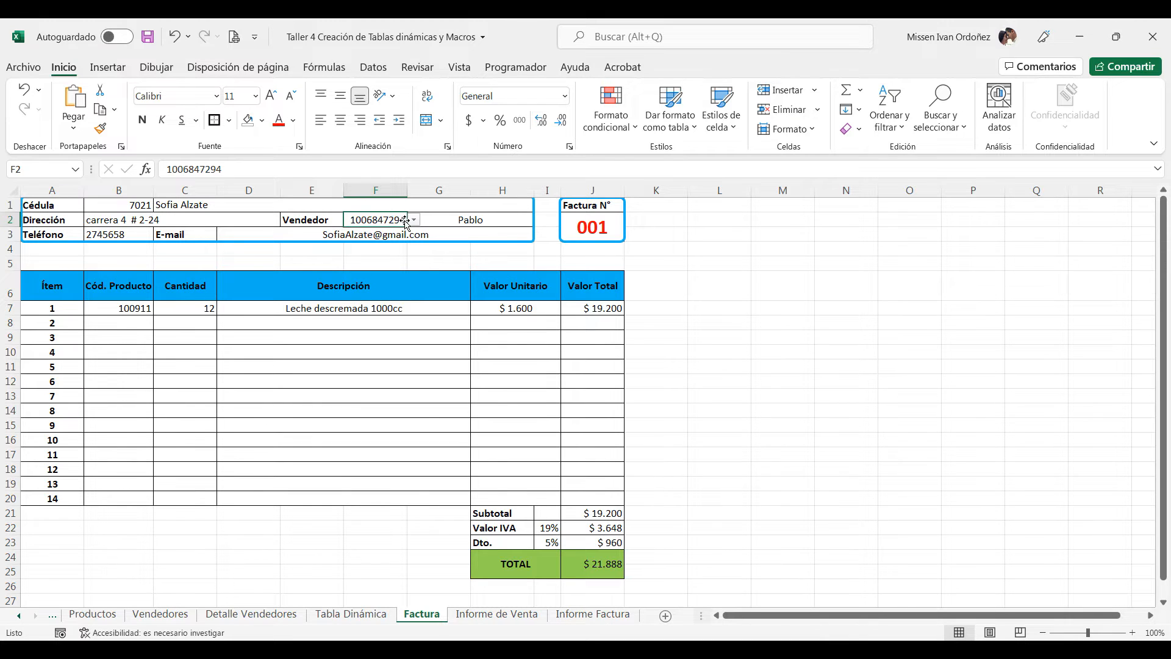
{"action": "right_click", "coordinate": [375, 219]}
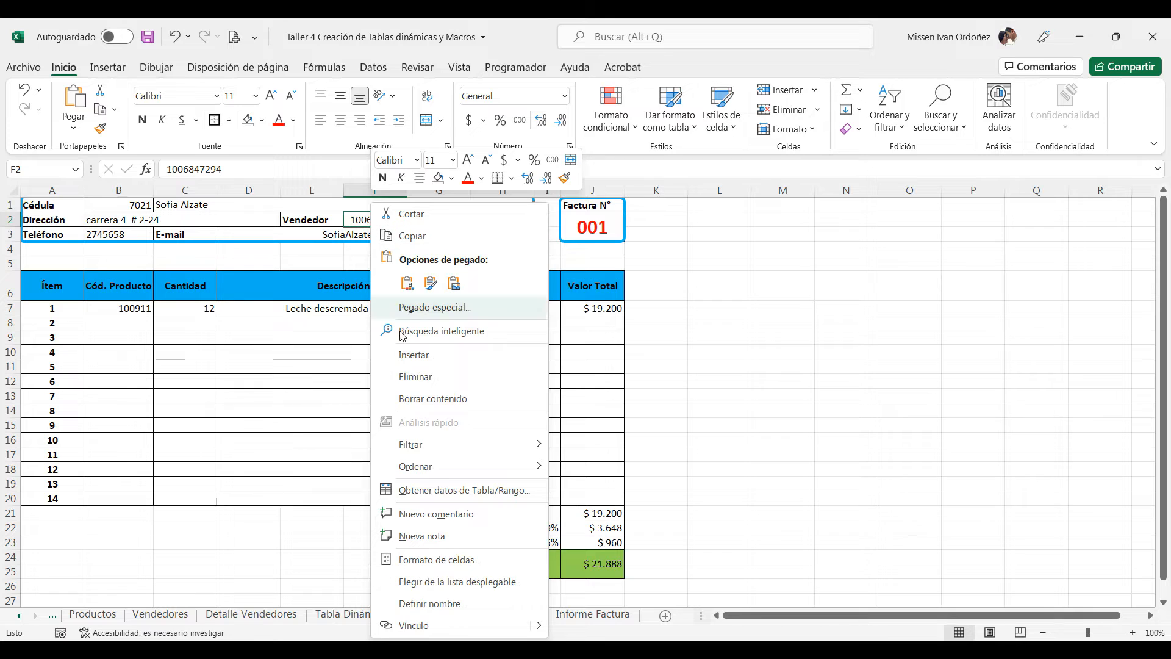
{"action": "left_click", "coordinate": [462, 559]}
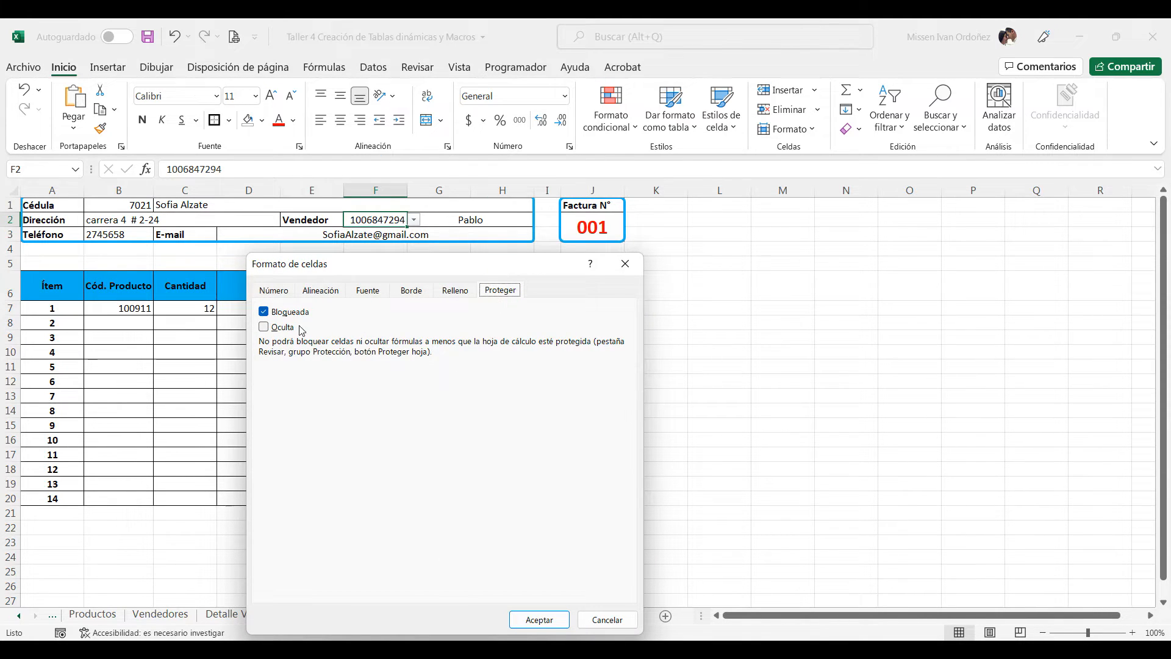
{"action": "left_click", "coordinate": [263, 312]}
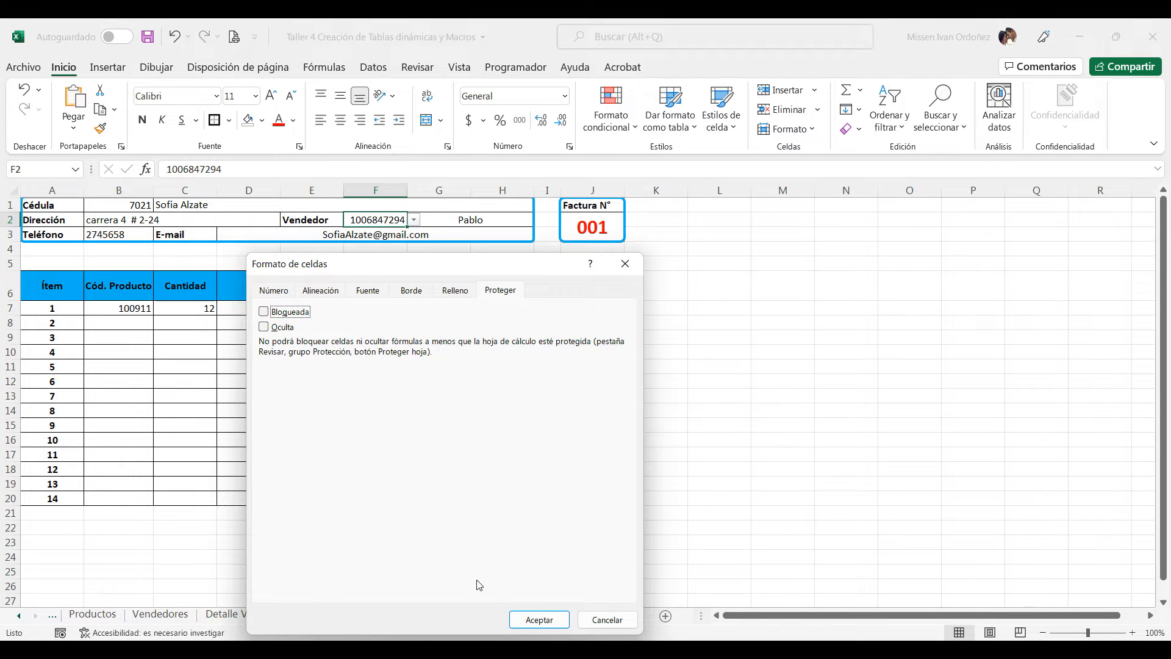
{"action": "left_click", "coordinate": [539, 620]}
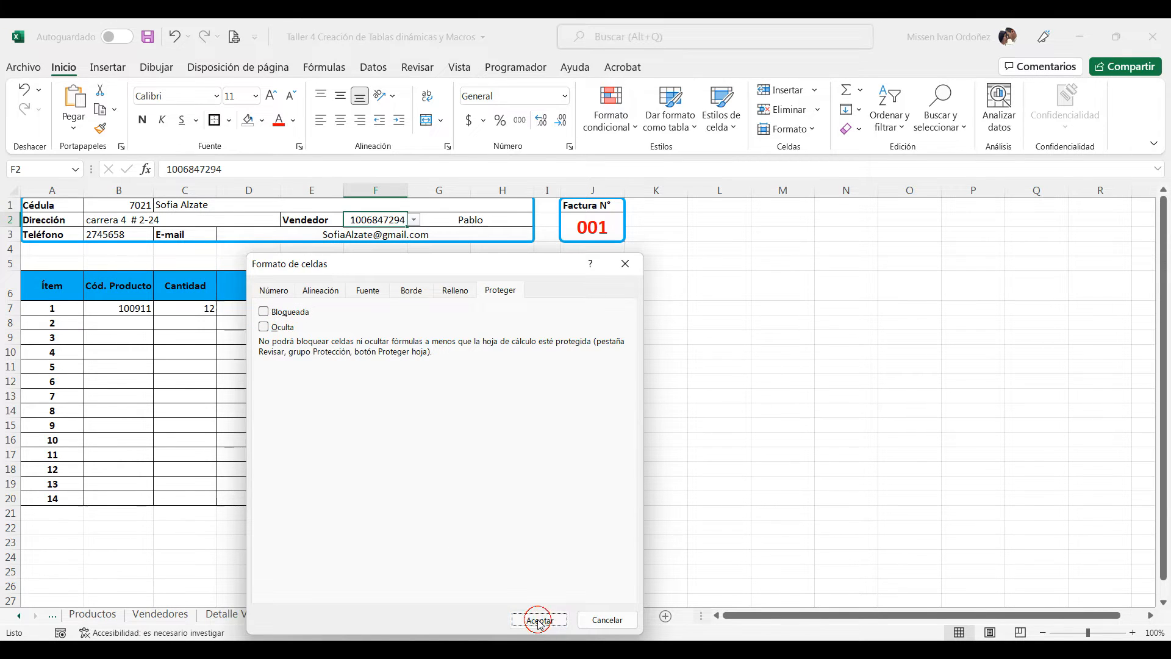
- Turn off the Bloqueada protection option in the cell format of the Factura N° cell J2
{"action": "left_click", "coordinate": [604, 230]}
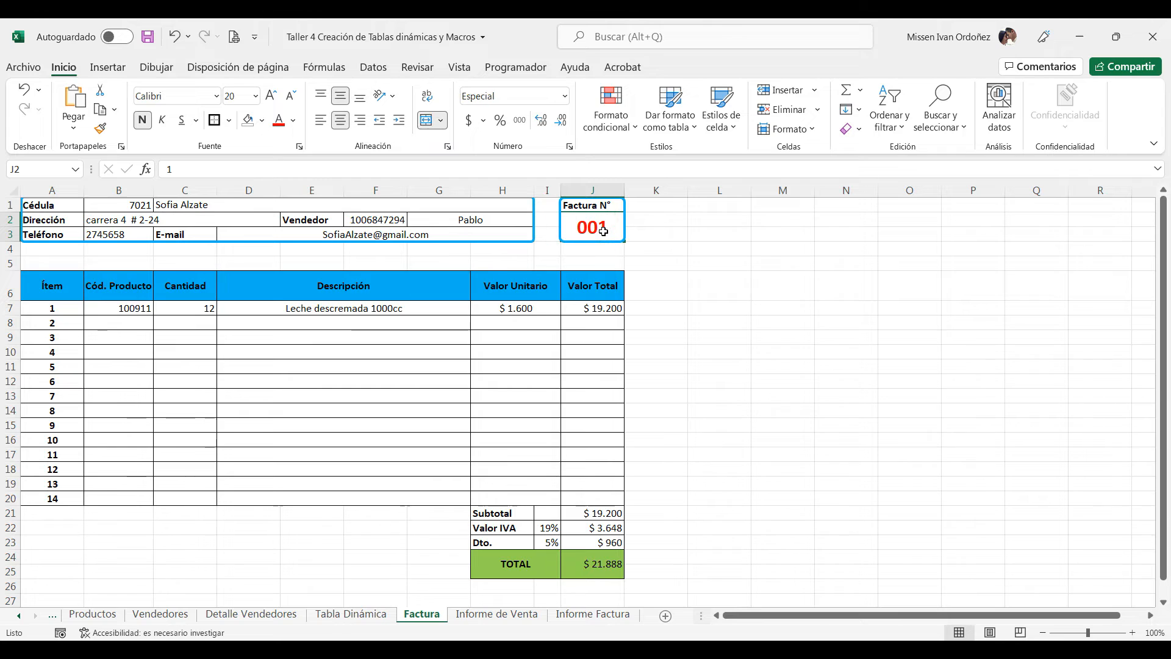
{"action": "right_click", "coordinate": [593, 226]}
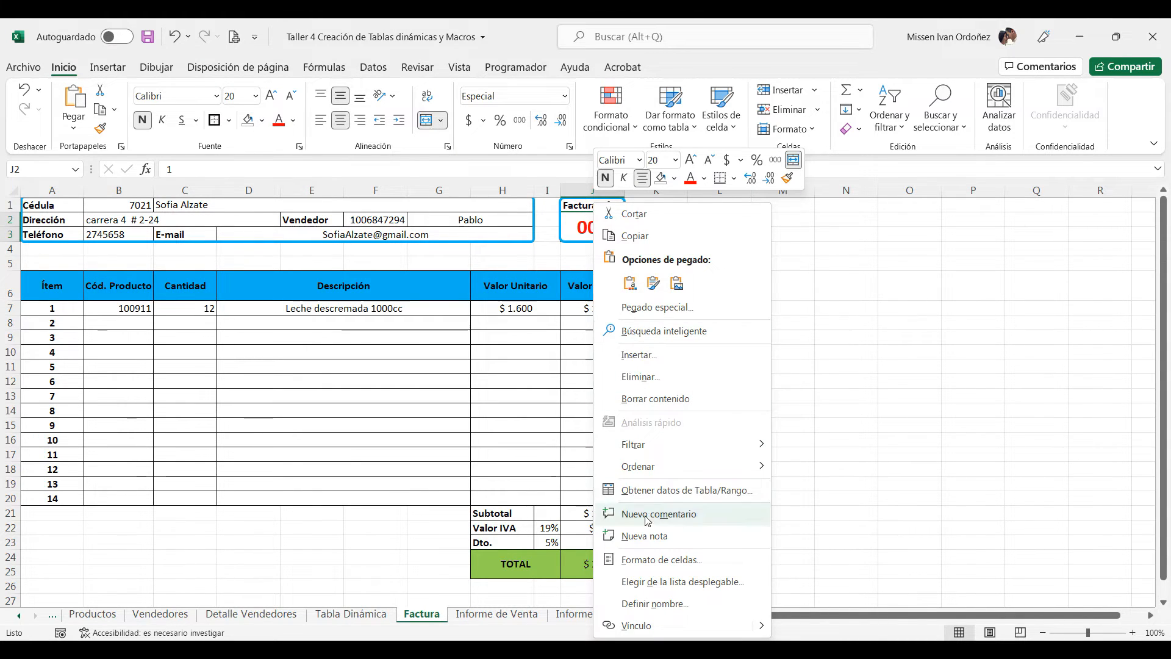
{"action": "left_click", "coordinate": [653, 561]}
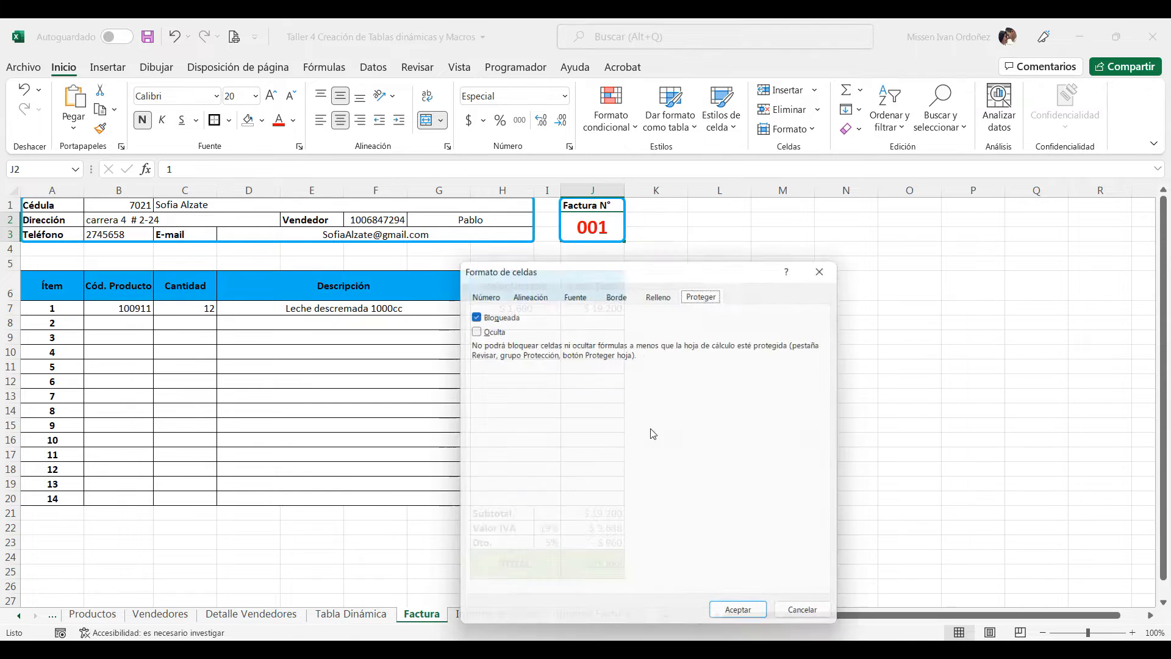
{"action": "left_click", "coordinate": [485, 314]}
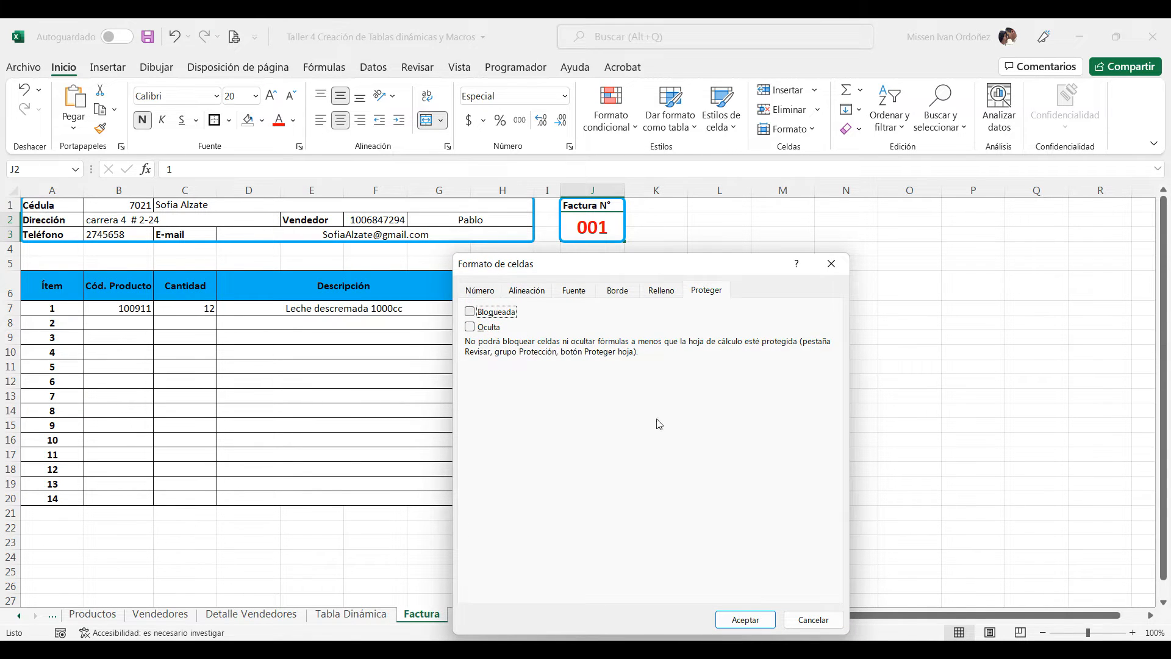
{"action": "left_click", "coordinate": [744, 620]}
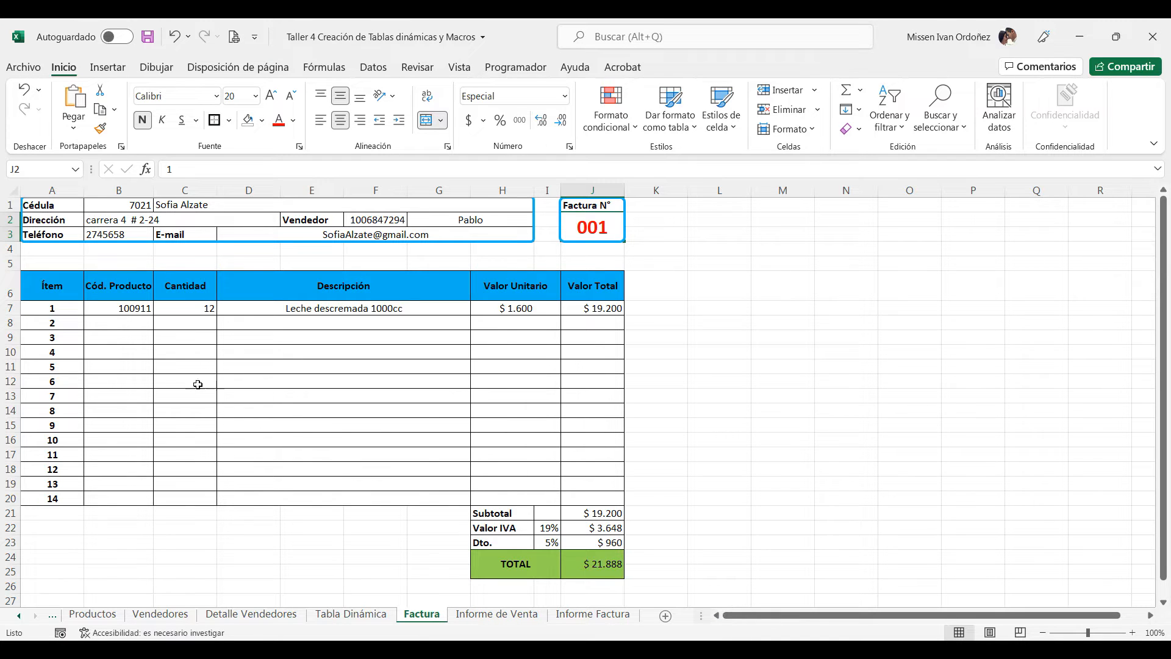
- Turn off the Bloqueada protection option for the product code and quantity cells B7:C20
{"action": "left_click_drag", "start_coordinate": [122, 308], "coordinate": [191, 495]}
{"action": "right_click", "coordinate": [122, 370]}
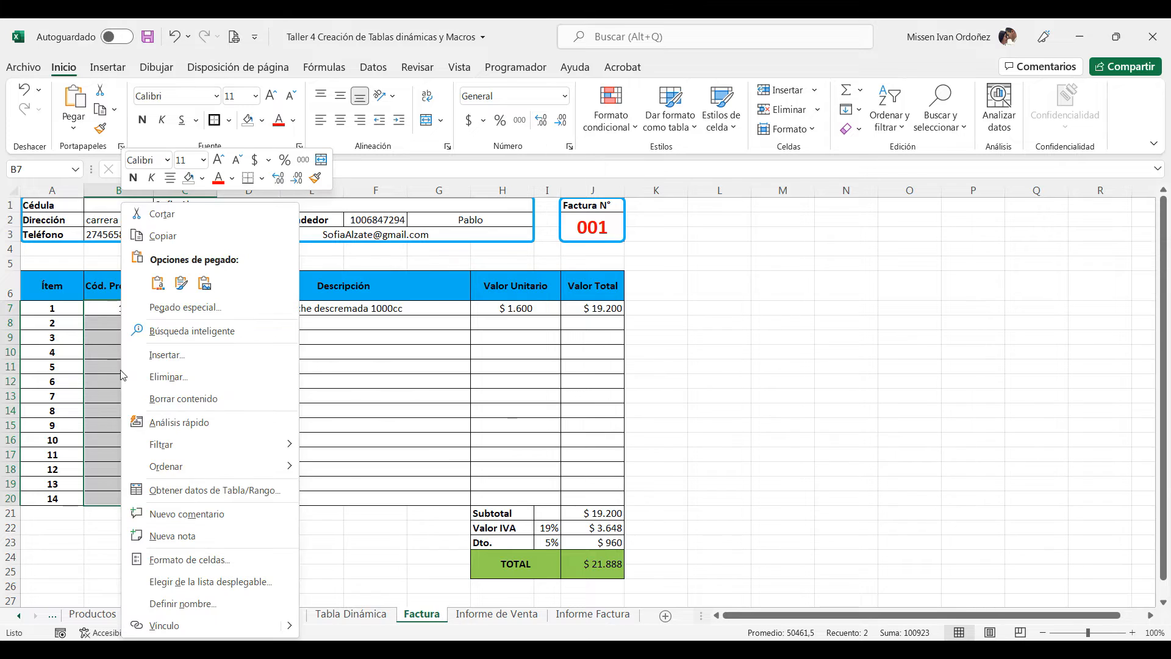
{"action": "left_click", "coordinate": [176, 561]}
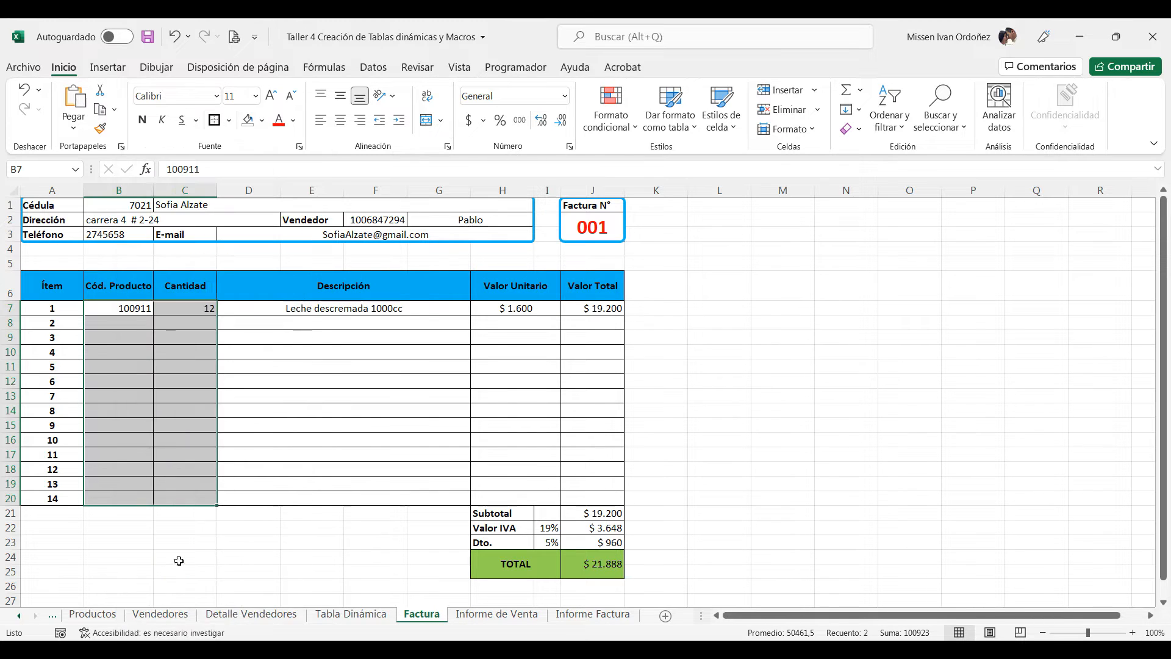
{"action": "left_click", "coordinate": [55, 318]}
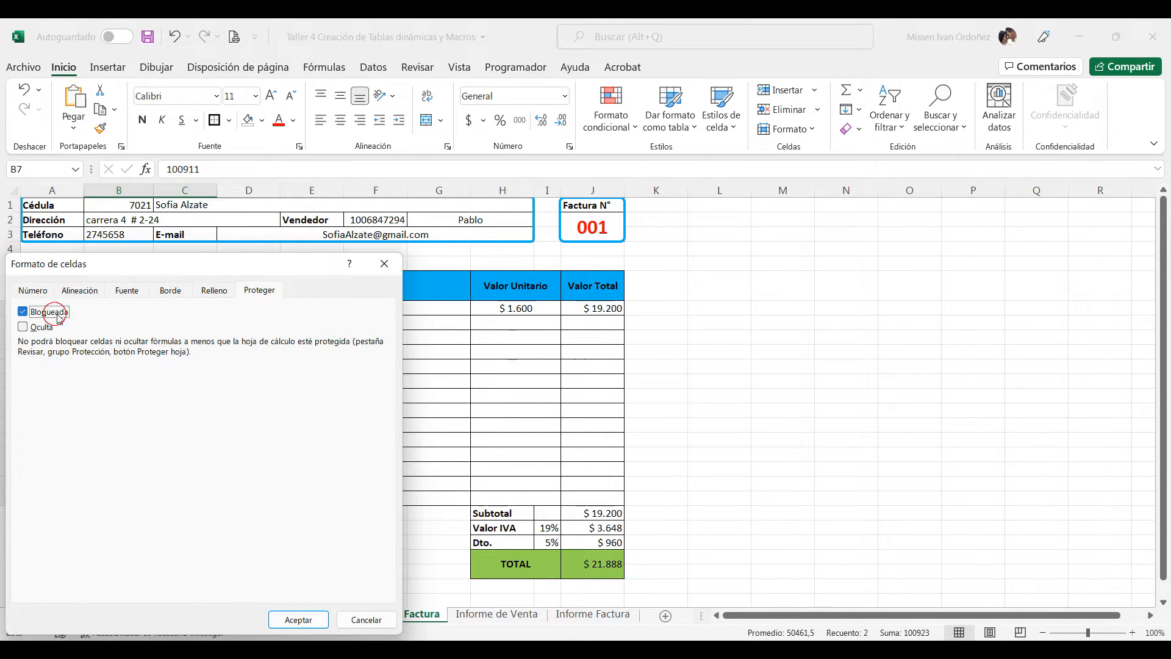
{"action": "left_click", "coordinate": [298, 619]}
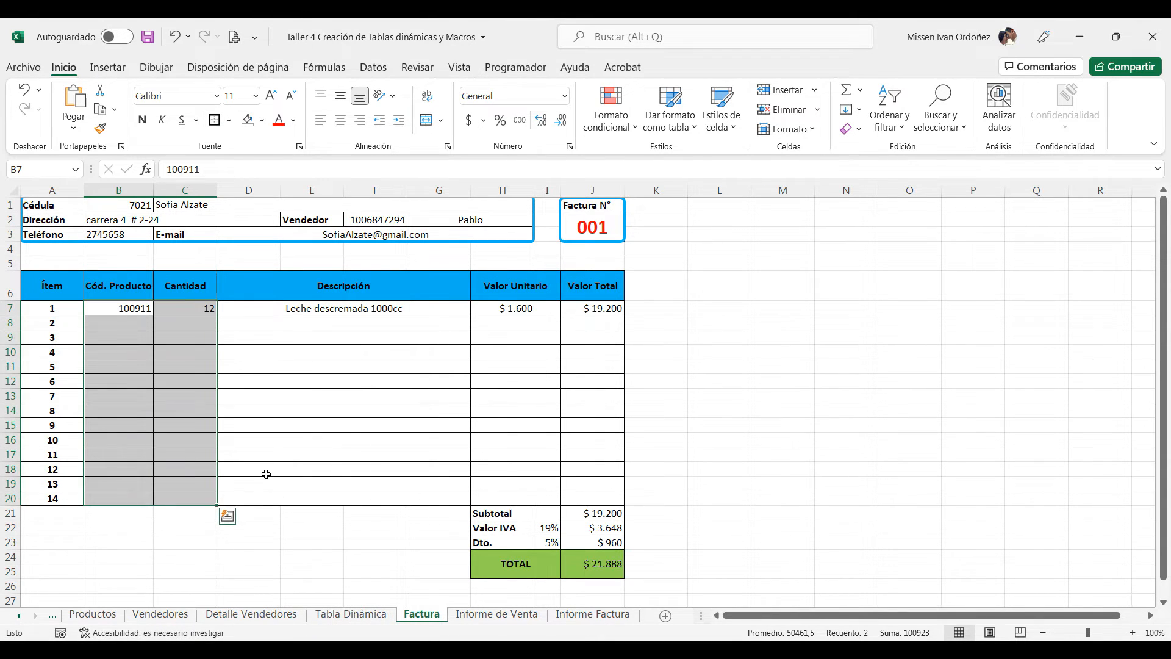
- Compare the first product code entry cell with the lookup formulas in several Descripción rows
{"action": "left_click", "coordinate": [131, 308]}
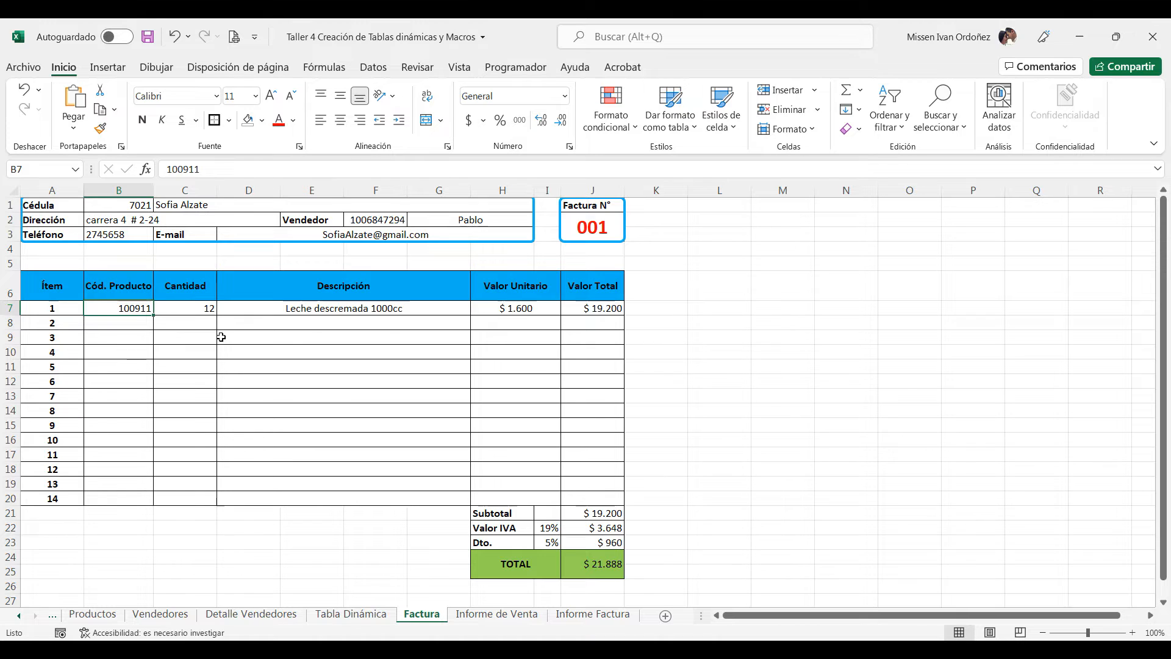
{"action": "left_click", "coordinate": [308, 309]}
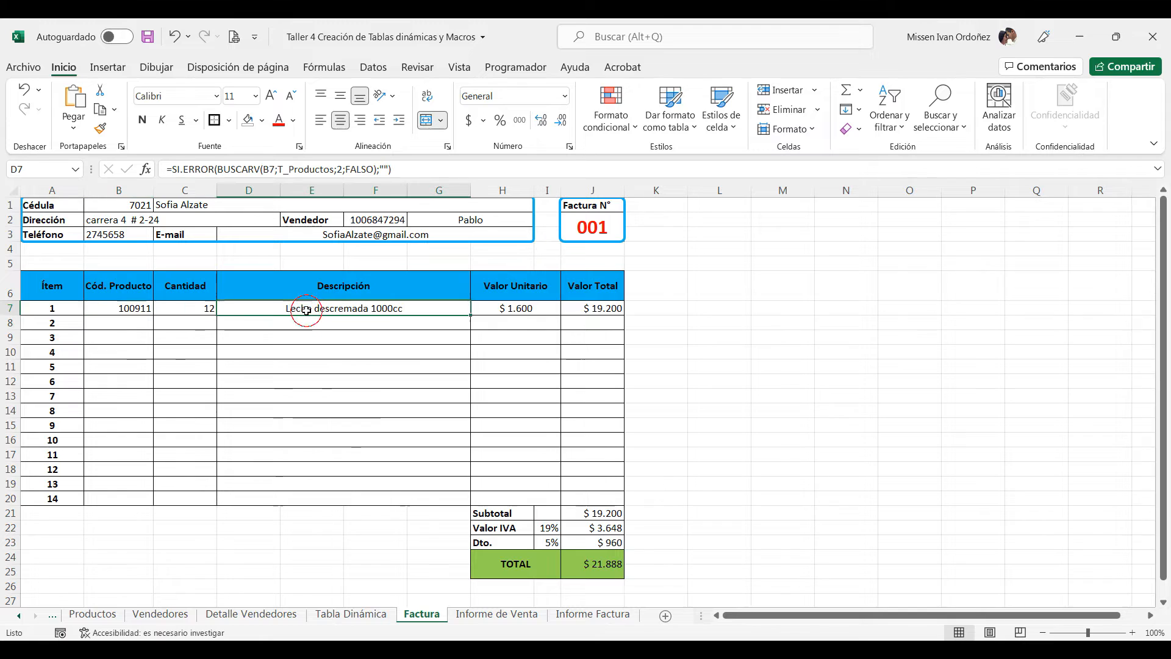
{"action": "left_click", "coordinate": [312, 337]}
{"action": "left_click", "coordinate": [311, 395]}
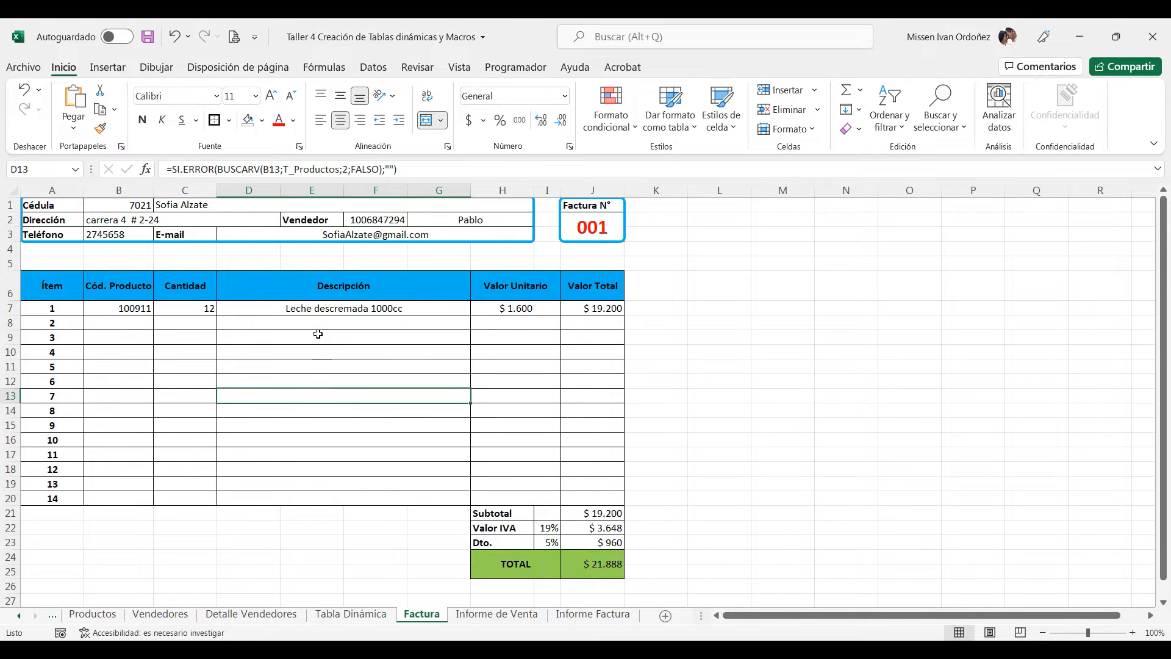
{"action": "left_click", "coordinate": [311, 169]}
{"action": "key", "text": "Return"}
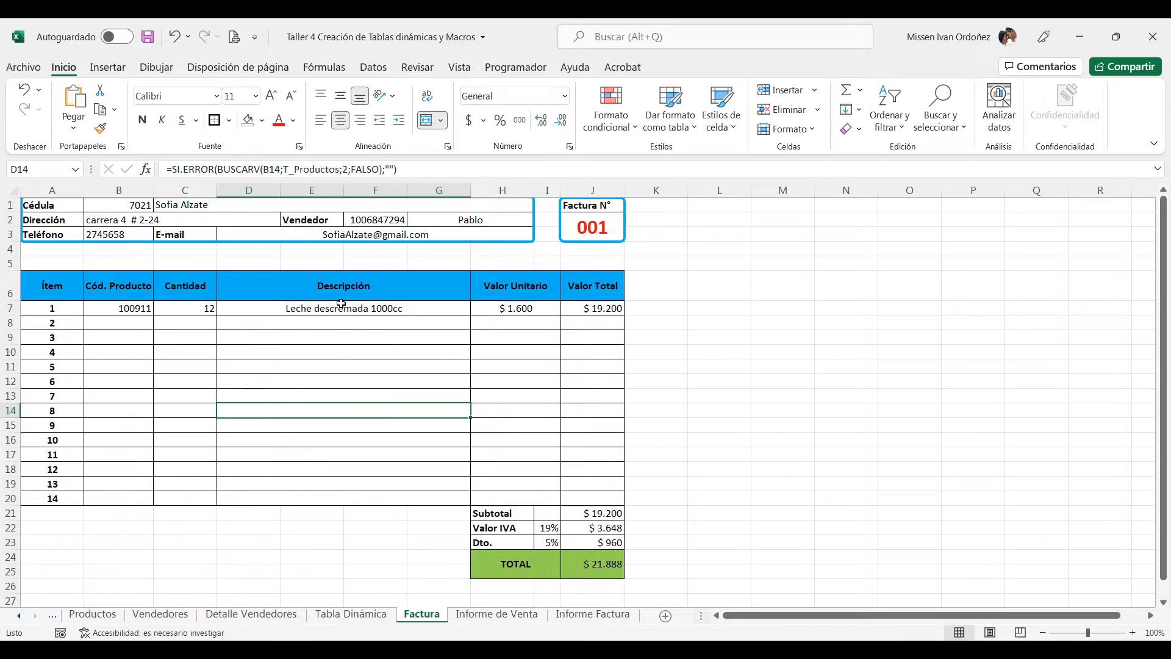
- Protect the Factura sheet with a password, disallowing the selection of locked cells, and re-enter the password to confirm
{"action": "right_click", "coordinate": [421, 617]}
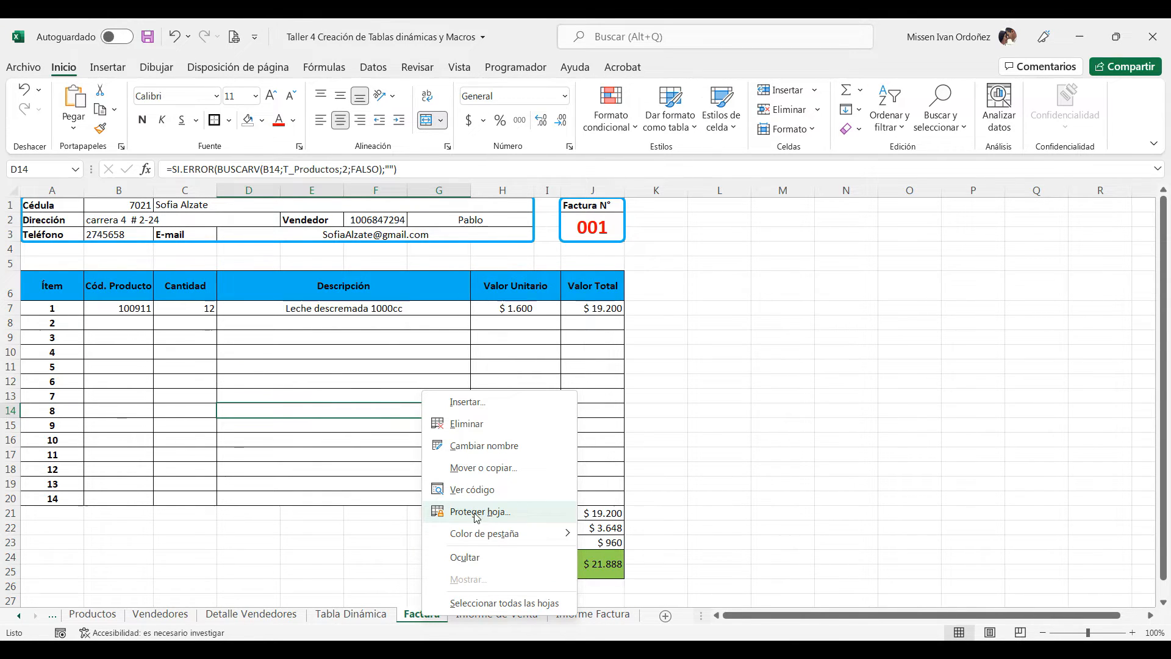
{"action": "left_click", "coordinate": [515, 518]}
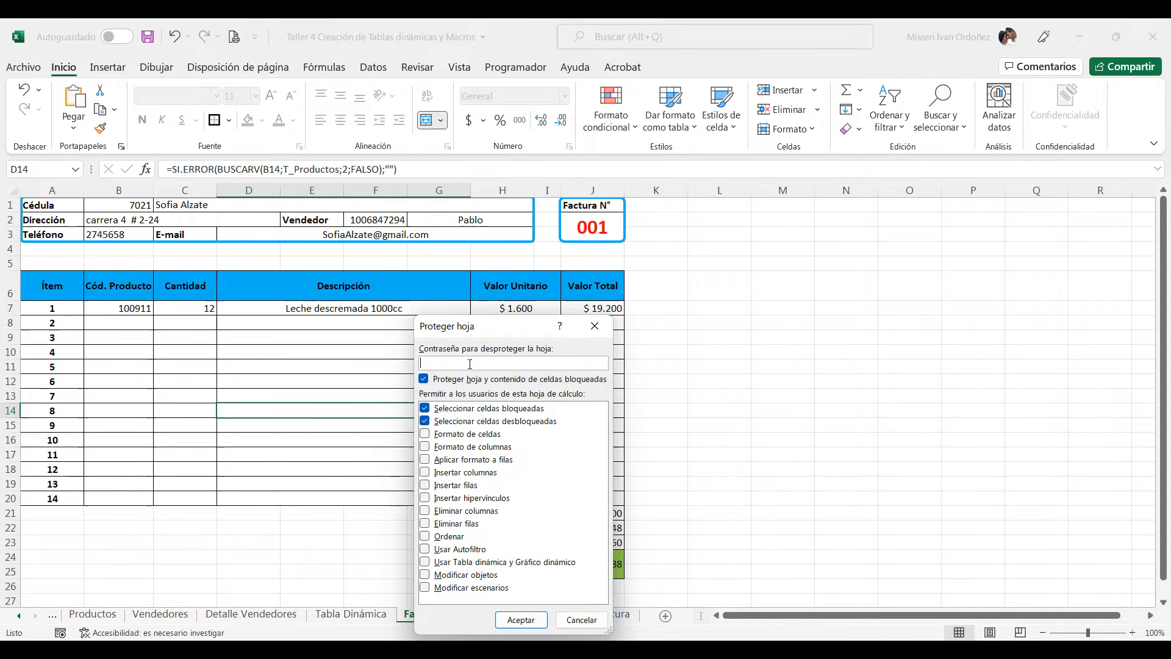
{"action": "type", "text": "1"}
{"action": "left_click", "coordinate": [425, 409]}
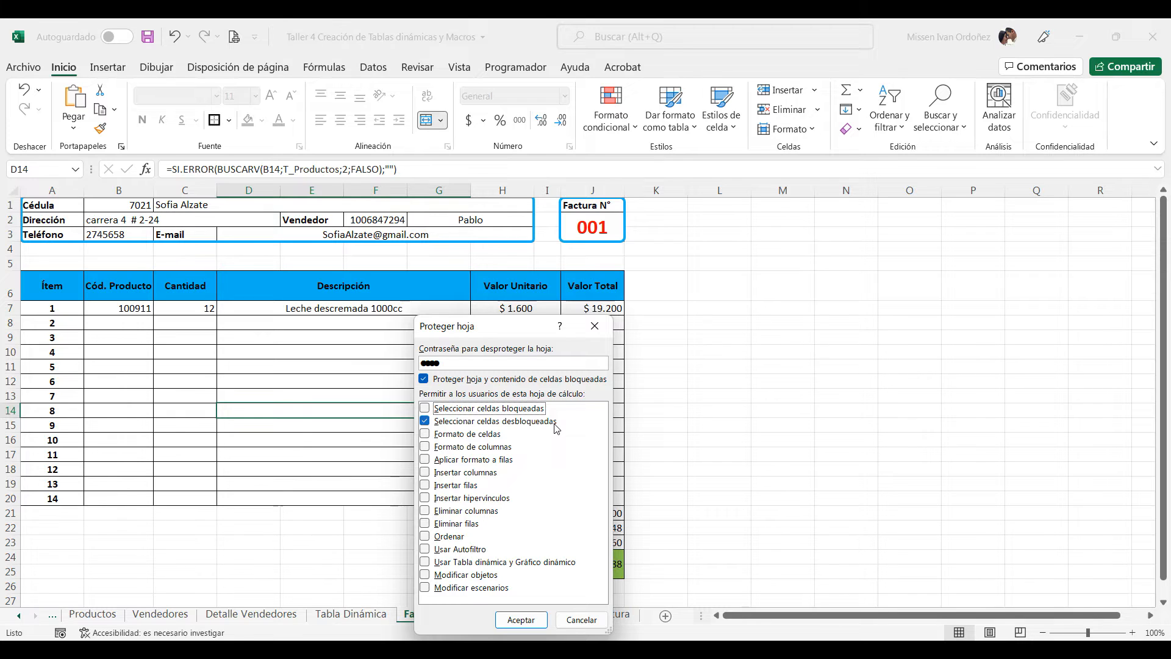
{"action": "left_click", "coordinate": [536, 624]}
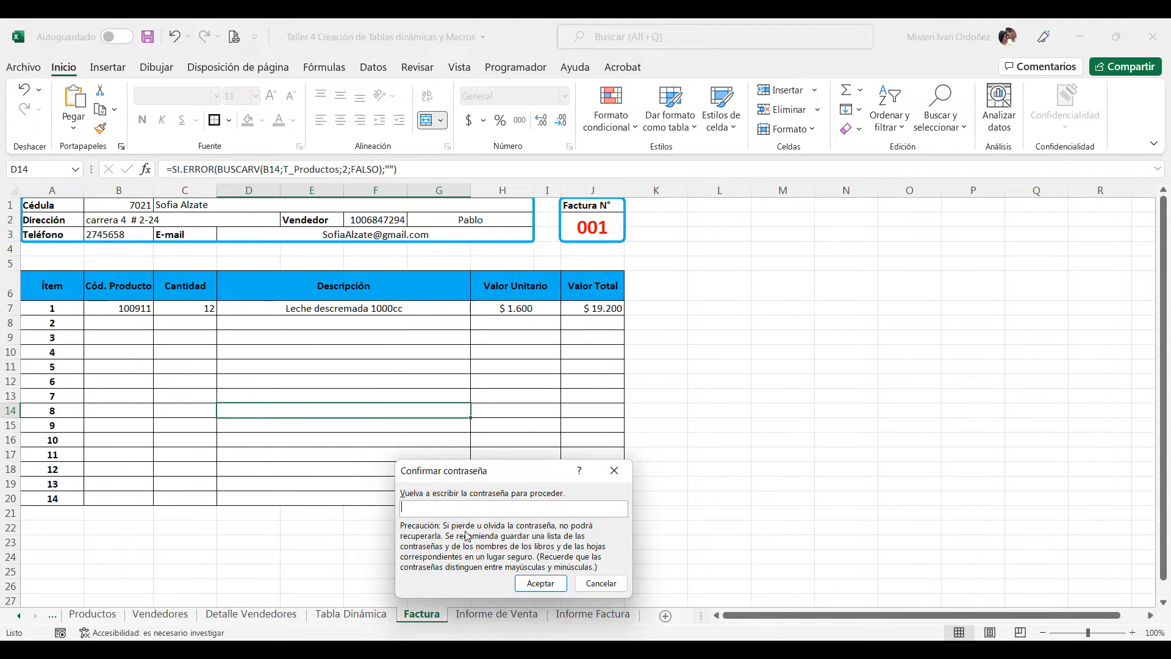
{"action": "type", "text": "1"}
{"action": "left_click", "coordinate": [540, 584]}
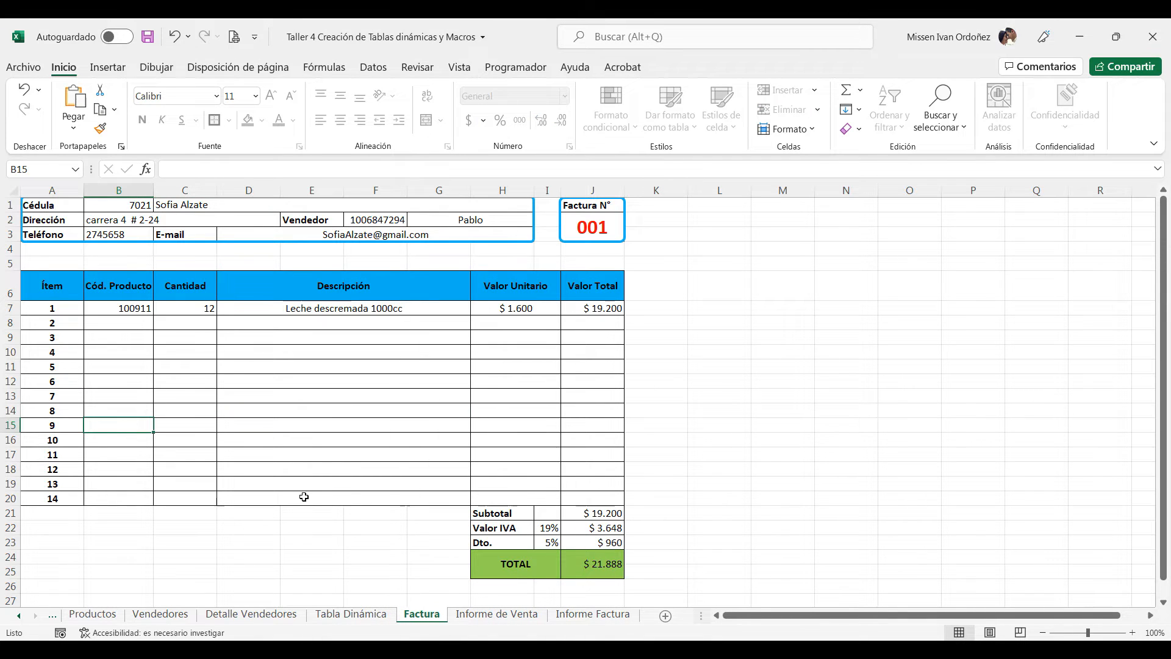
- Test whether locked cells can be selected across the Descripción, value, totals and customer data areas of the invoice
{"action": "left_click", "coordinate": [287, 312]}
{"action": "left_click", "coordinate": [292, 362]}
{"action": "left_click", "coordinate": [397, 399]}
{"action": "left_click", "coordinate": [368, 311]}
{"action": "left_click", "coordinate": [369, 309]}
{"action": "left_click", "coordinate": [366, 334]}
{"action": "left_click", "coordinate": [362, 388]}
{"action": "left_click", "coordinate": [361, 451]}
{"action": "left_click", "coordinate": [362, 500]}
{"action": "left_click", "coordinate": [376, 521]}
{"action": "left_click", "coordinate": [452, 484]}
{"action": "left_click", "coordinate": [560, 554]}
{"action": "left_click", "coordinate": [589, 527]}
{"action": "left_click", "coordinate": [578, 430]}
{"action": "left_click", "coordinate": [573, 369]}
{"action": "left_click", "coordinate": [528, 307]}
{"action": "left_click", "coordinate": [586, 361]}
{"action": "left_click", "coordinate": [460, 362]}
{"action": "left_click", "coordinate": [465, 226]}
{"action": "left_click", "coordinate": [463, 220]}
{"action": "left_click", "coordinate": [207, 227]}
{"action": "left_click", "coordinate": [152, 237]}
{"action": "left_click", "coordinate": [124, 232]}
{"action": "left_click", "coordinate": [65, 233]}
{"action": "left_click", "coordinate": [55, 209]}
- Check that the unlocked Cédula, Vendedor, product code and quantity cells can be selected
{"action": "left_click", "coordinate": [132, 206]}
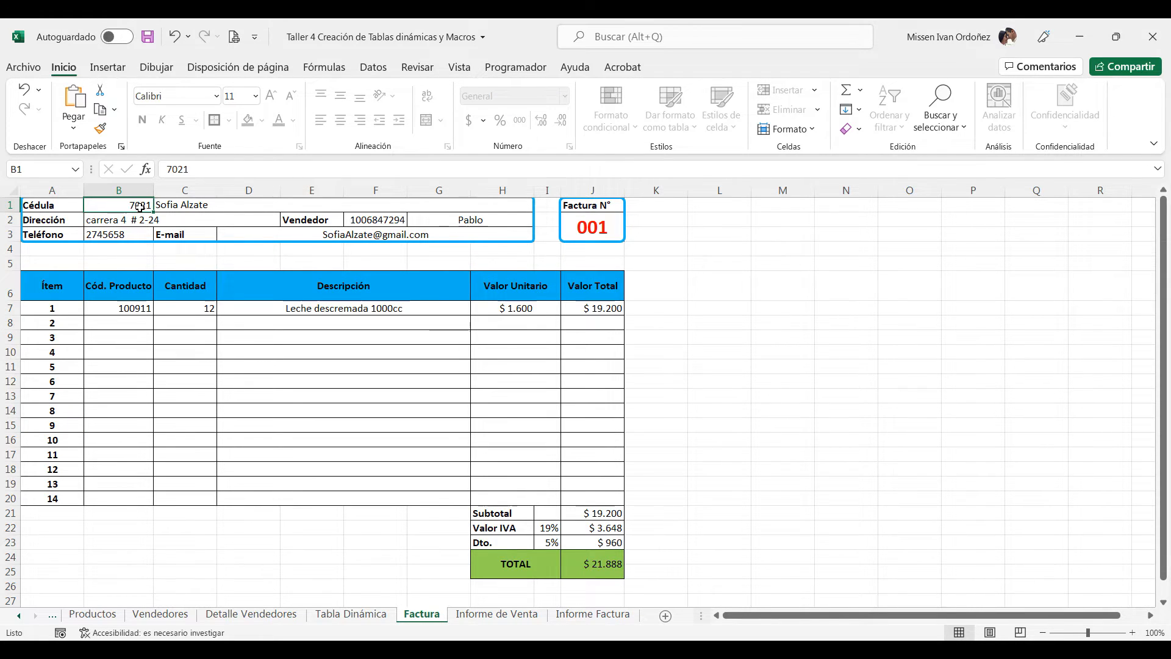
{"action": "left_click", "coordinate": [383, 221]}
{"action": "left_click", "coordinate": [414, 222]}
{"action": "left_click", "coordinate": [413, 225]}
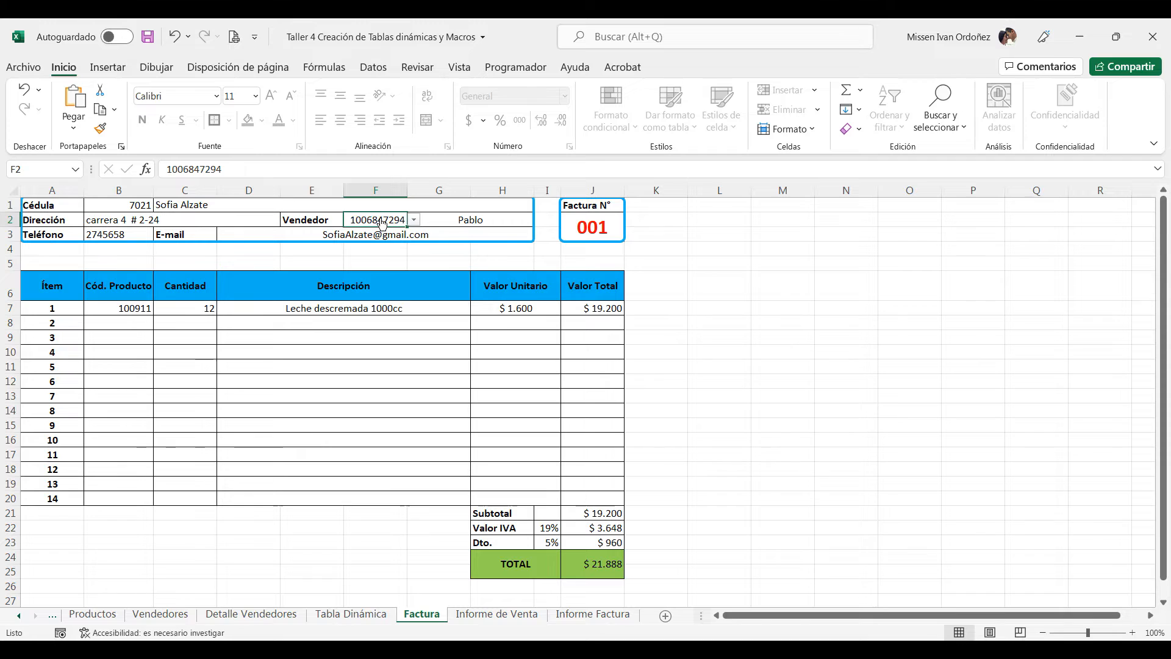
{"action": "left_click", "coordinate": [130, 309]}
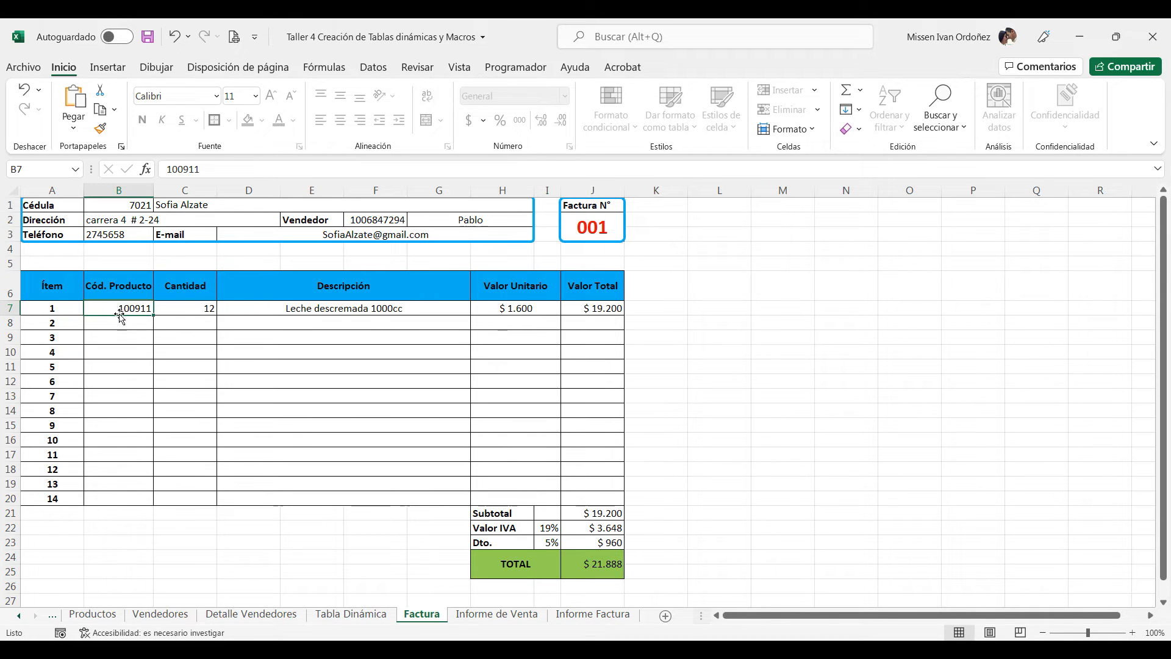
{"action": "left_click_drag", "start_coordinate": [120, 322], "coordinate": [122, 496]}
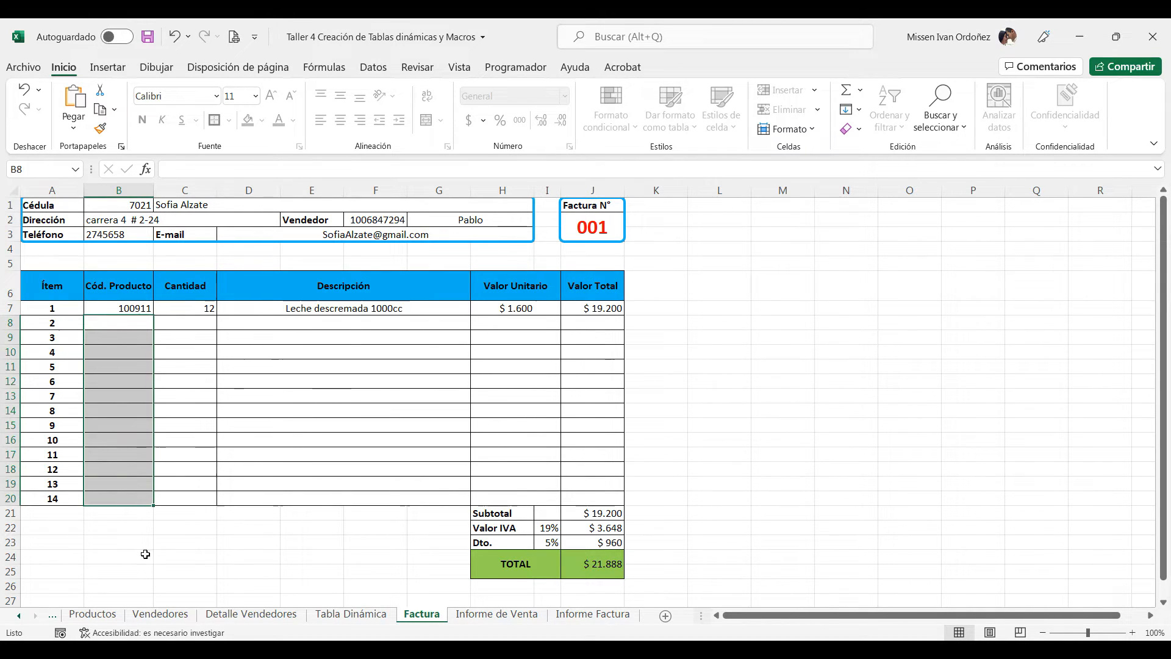
{"action": "left_click", "coordinate": [195, 304]}
{"action": "left_click_drag", "start_coordinate": [196, 308], "coordinate": [189, 498]}
{"action": "left_click", "coordinate": [130, 343]}
- Fill the second invoice line with product code 100916 in B8 and quantity 23 in C8
{"action": "left_click", "coordinate": [132, 323]}
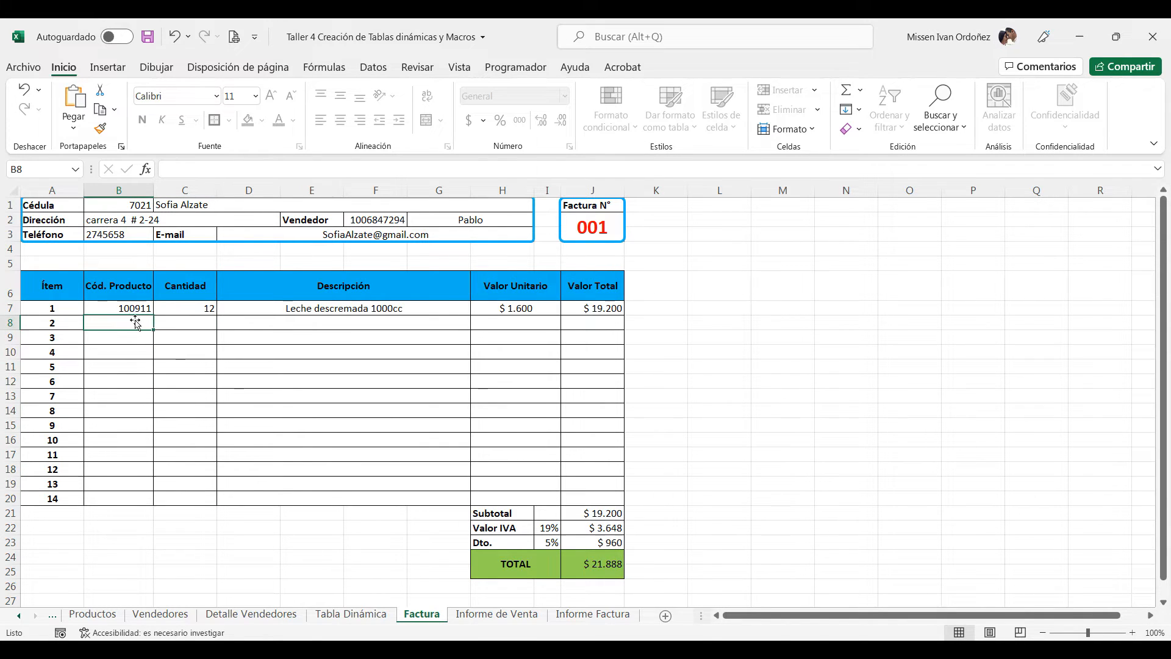
{"action": "type", "text": "1009"}
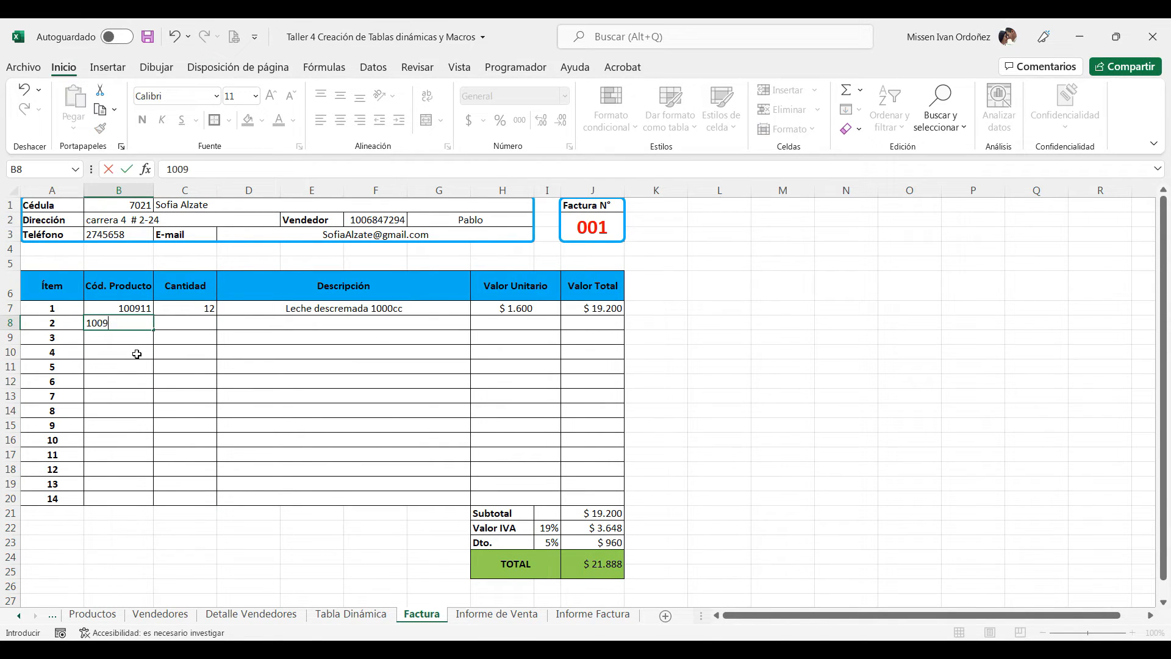
{"action": "type", "text": "16"}
{"action": "left_click", "coordinate": [136, 354]}
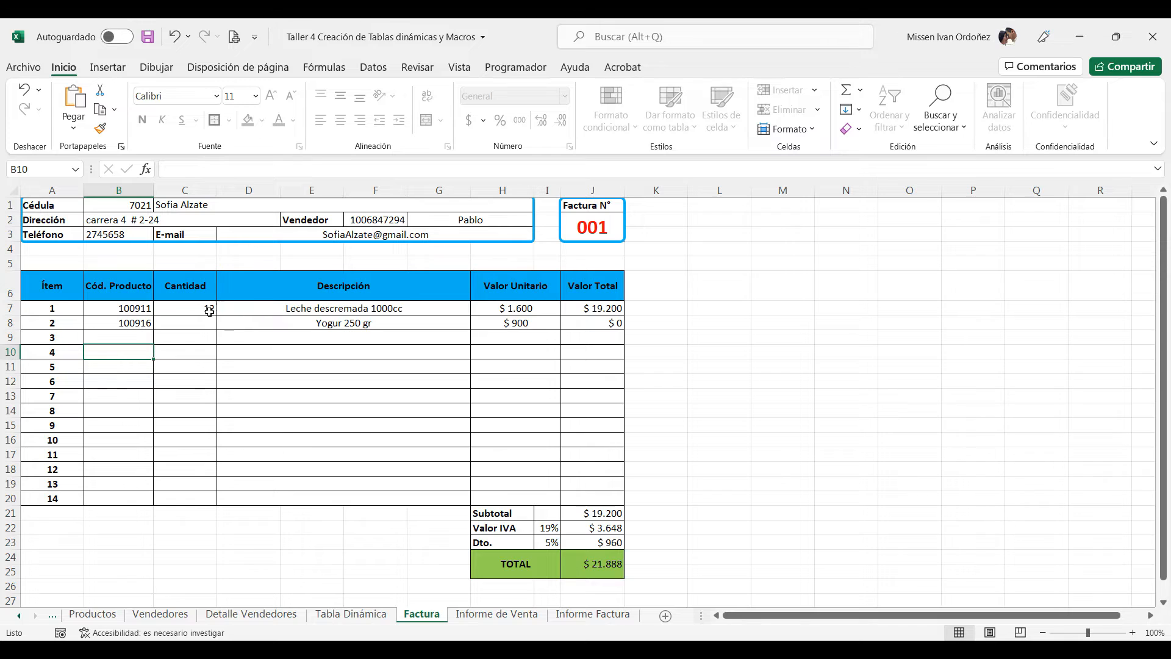
{"action": "left_click", "coordinate": [184, 322]}
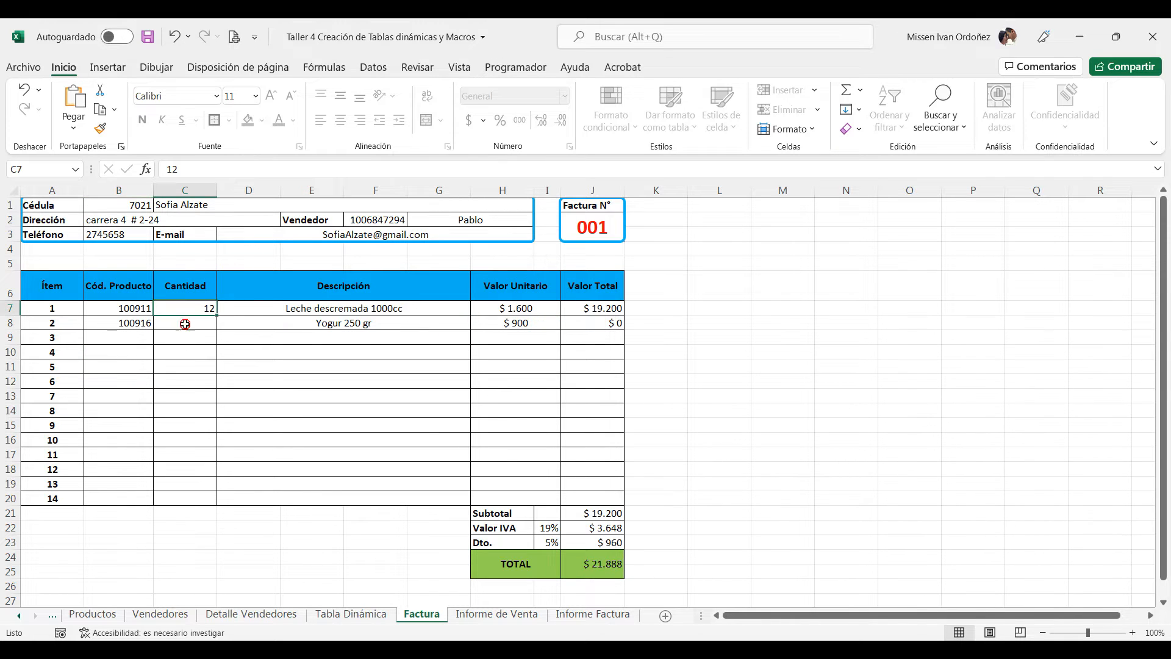
{"action": "type", "text": "23"}
{"action": "left_click", "coordinate": [186, 366]}
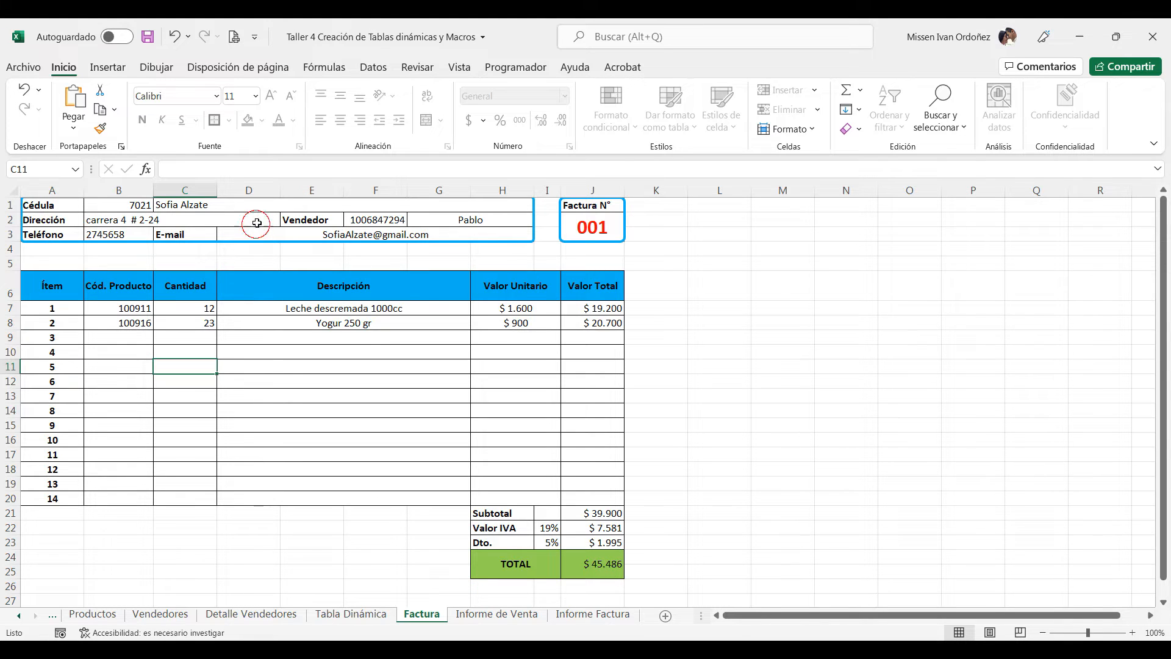
- Change the Cédula in B1 to another customer's ID number
{"action": "left_click", "coordinate": [148, 209]}
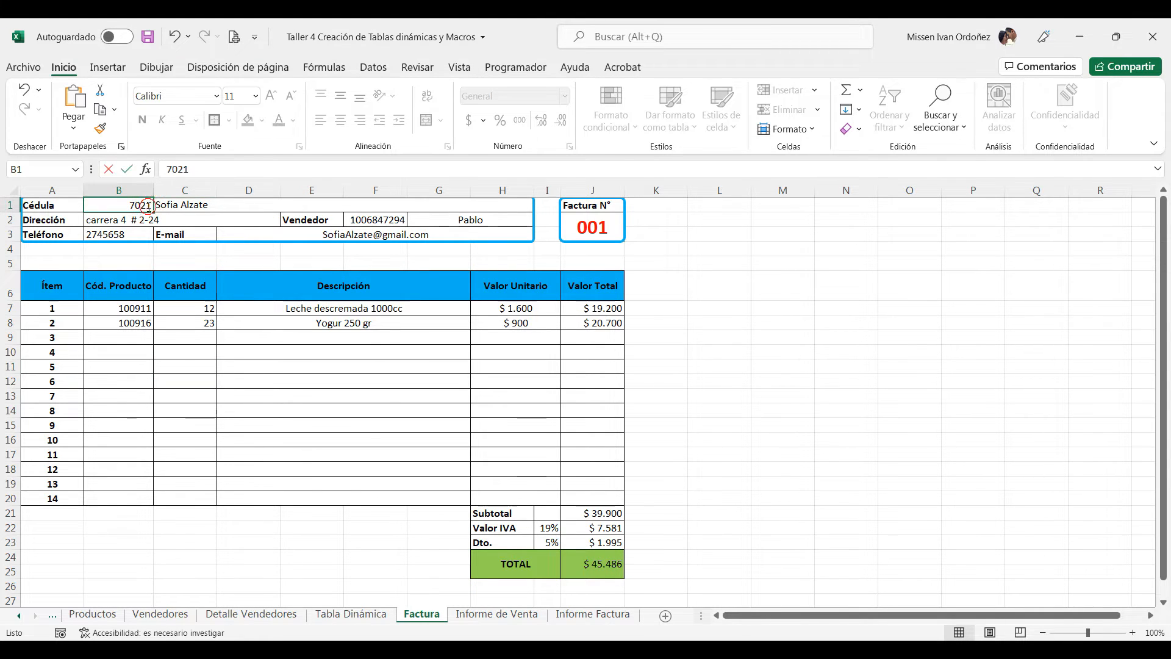
{"action": "double_click", "coordinate": [148, 207]}
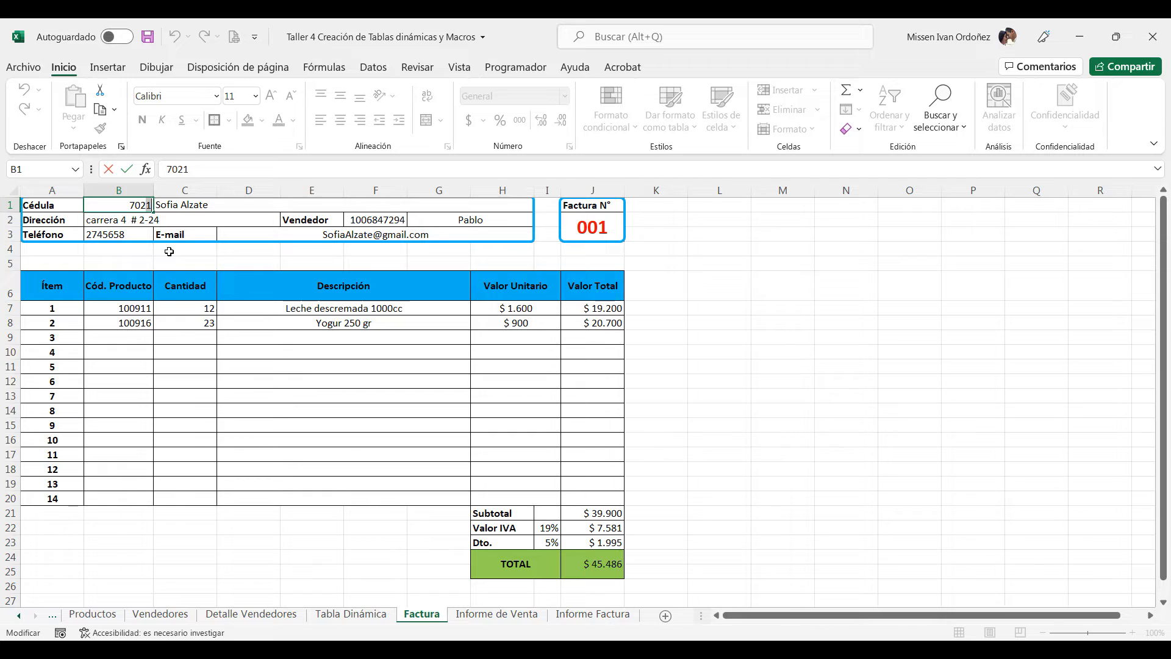
{"action": "key", "text": "BackSpace"}
{"action": "type", "text": "5"}
{"action": "key", "text": "ctrl+Return"}
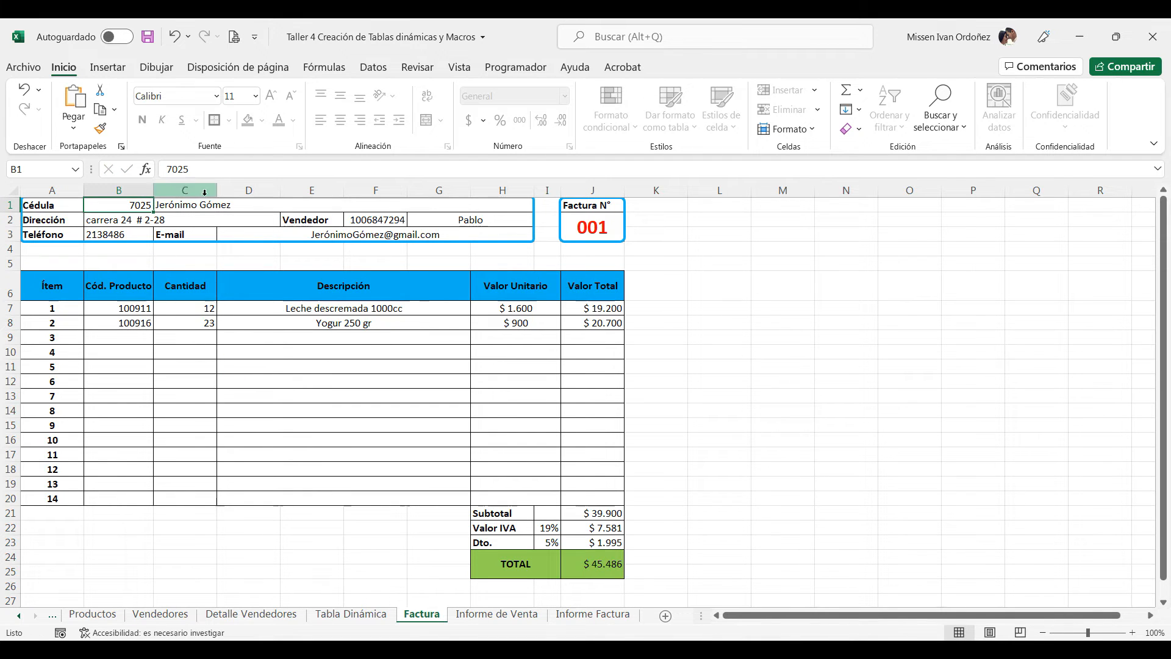
- Choose a different seller's ID from the Vendedor list in F2
{"action": "left_click", "coordinate": [400, 222]}
{"action": "left_click", "coordinate": [414, 220]}
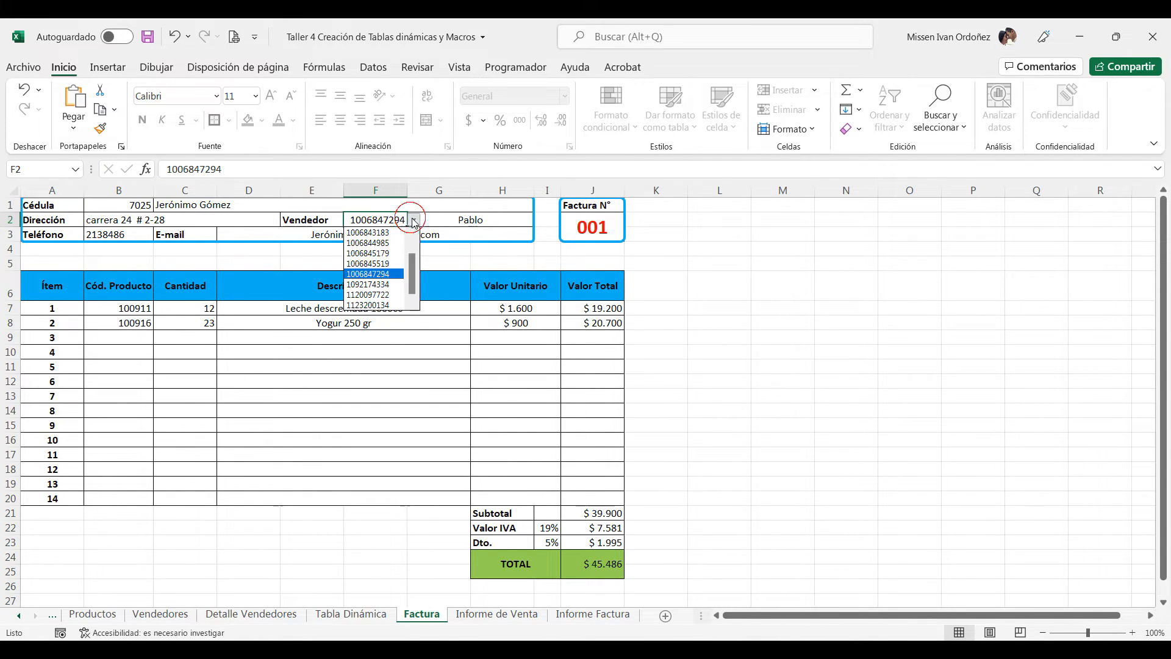
{"action": "left_click", "coordinate": [373, 297]}
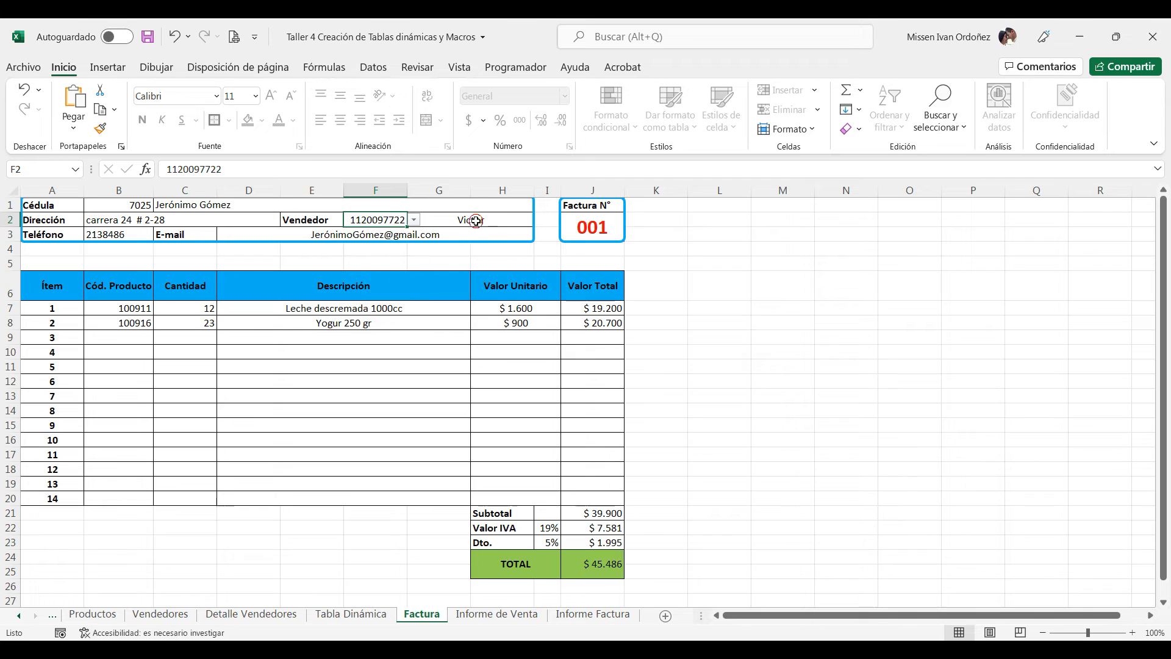
- Test editing the Factura N° in J2 by entering 2, and set it back to 1
{"action": "left_click", "coordinate": [606, 230]}
{"action": "double_click", "coordinate": [606, 230]}
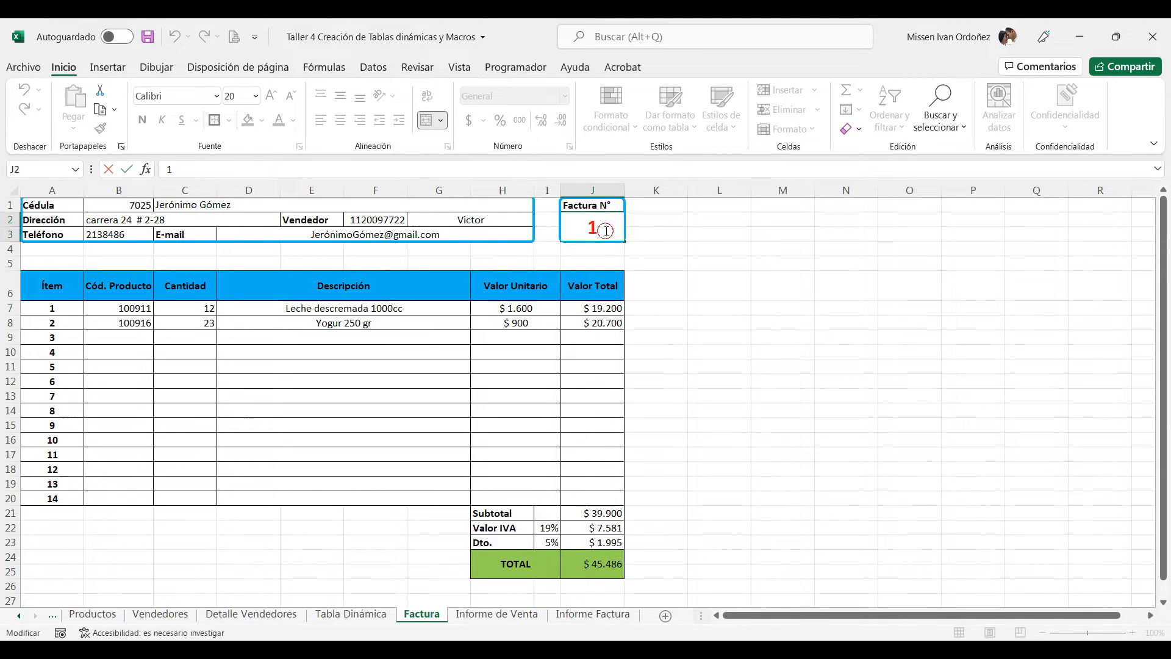
{"action": "key", "text": "BackSpace"}
{"action": "type", "text": "2"}
{"action": "key", "text": "ctrl+Return"}
{"action": "type", "text": "1"}
{"action": "key", "text": "ctrl+Return"}
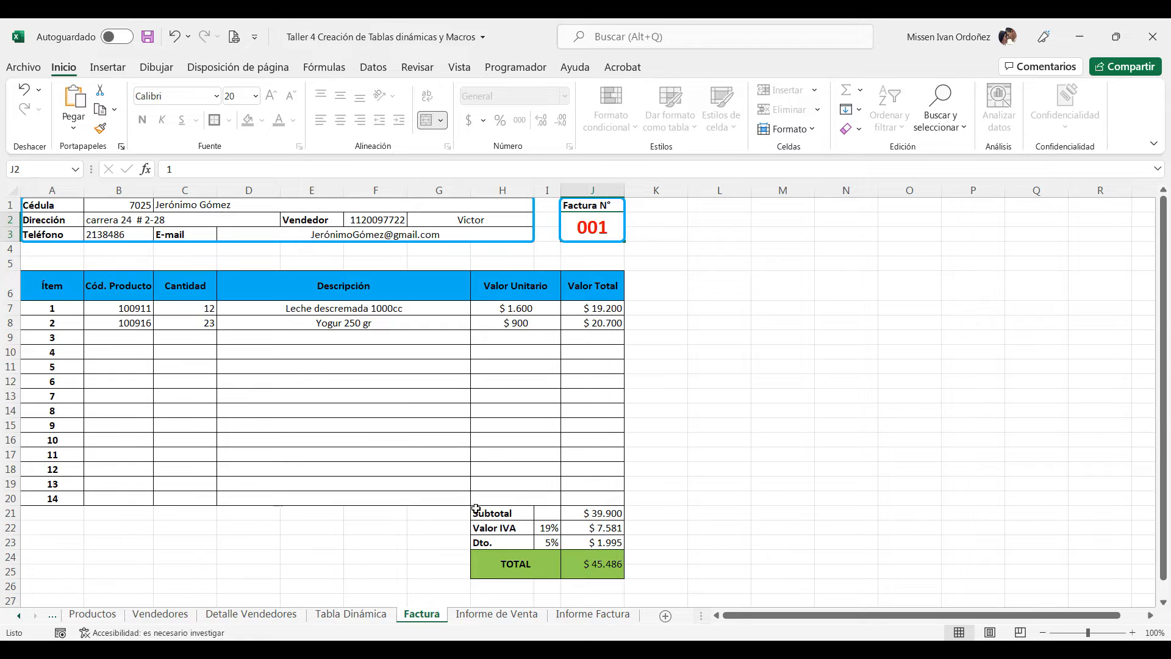
- Protect the Tabla Dinámica sheet with a password, keeping the default user permissions, and confirm the password
{"action": "left_click", "coordinate": [379, 616]}
{"action": "right_click", "coordinate": [379, 617]}
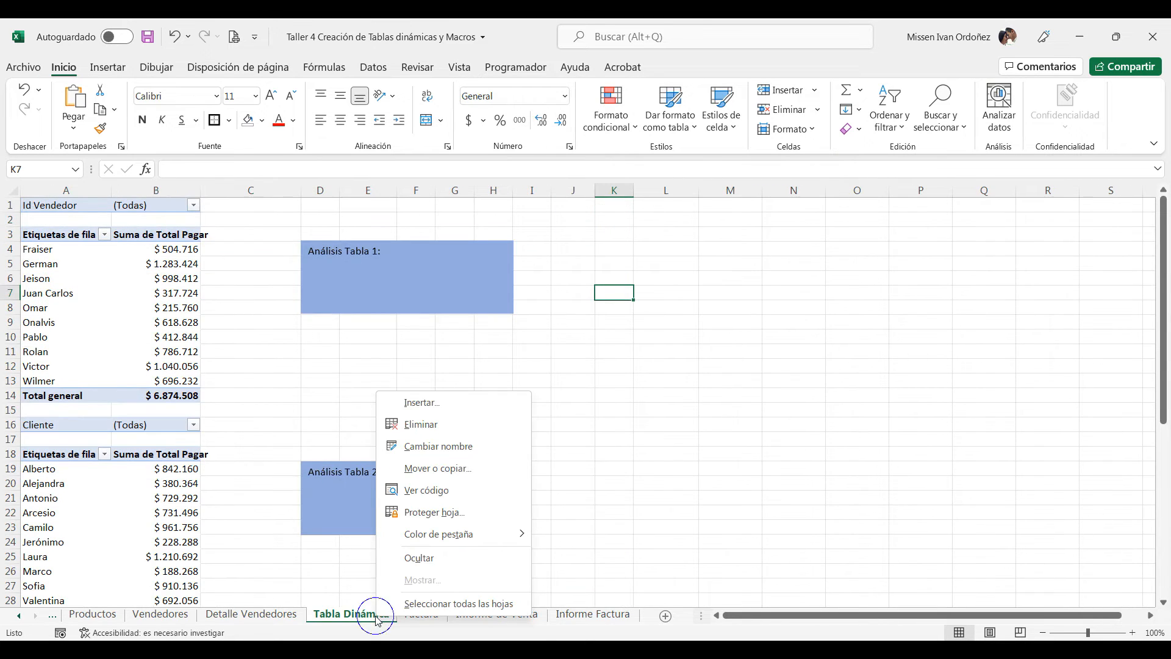
{"action": "left_click", "coordinate": [419, 518]}
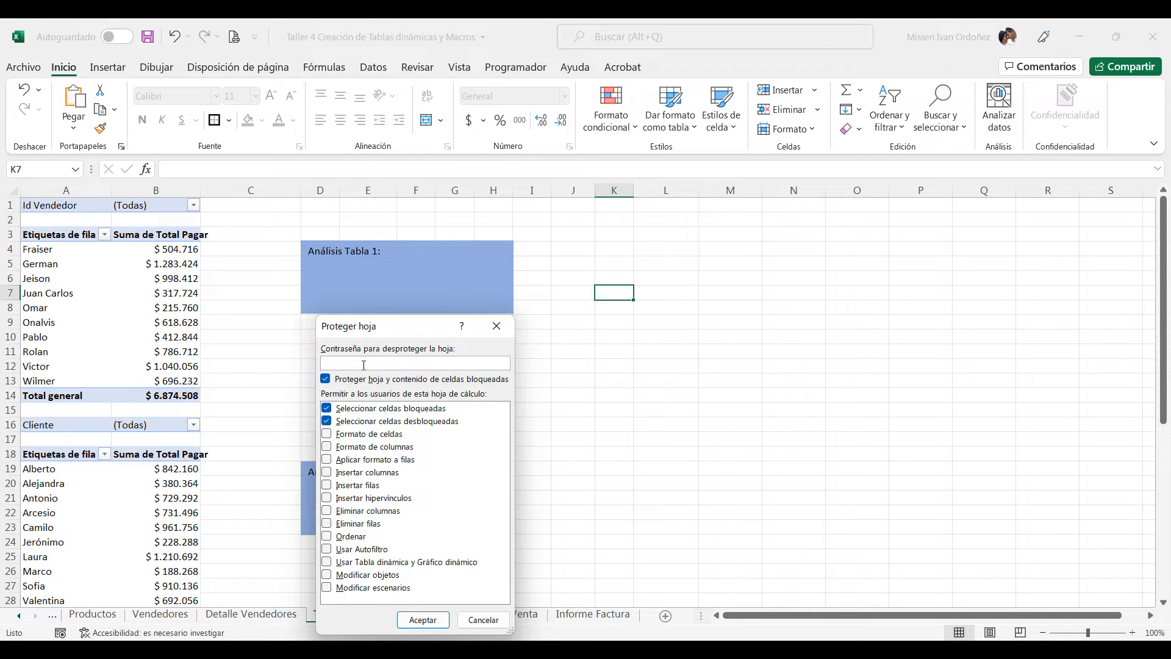
{"action": "left_click", "coordinate": [421, 620]}
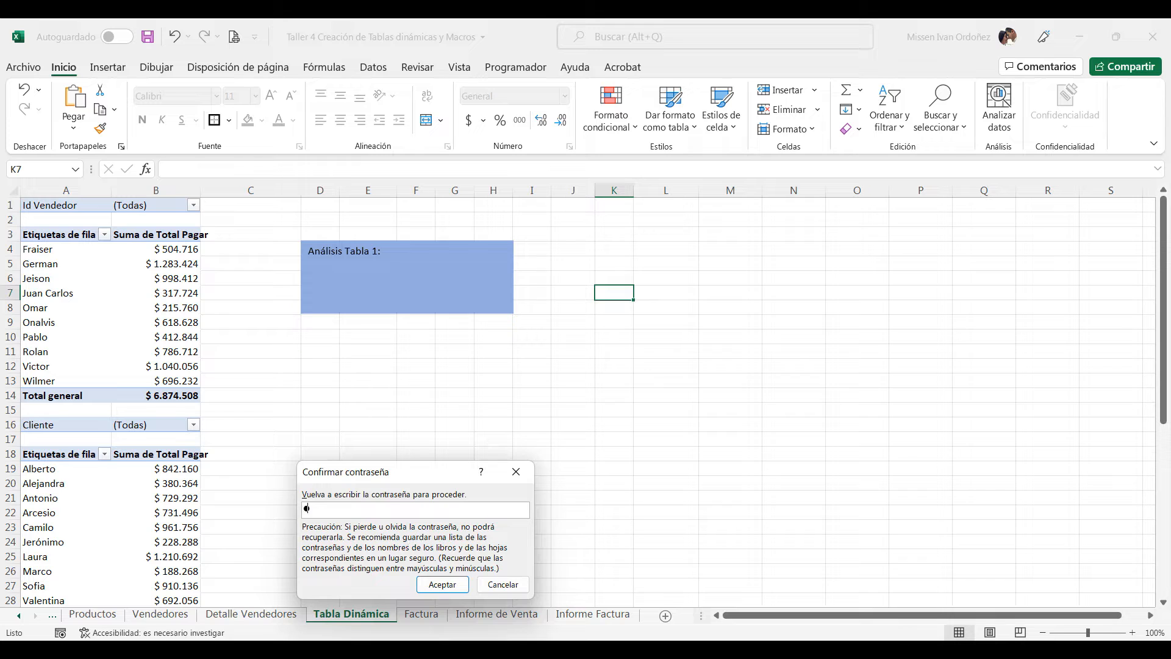
{"action": "left_click", "coordinate": [439, 583]}
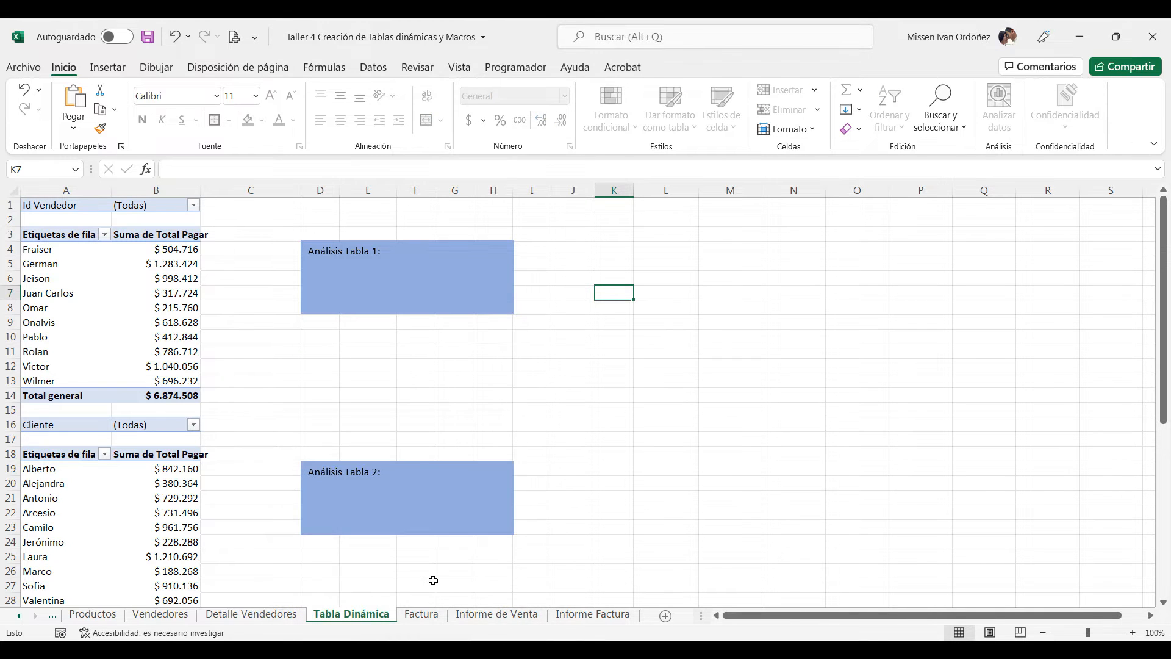
- Protect the Informe de Venta sheet with a password, keeping the default user permissions, and confirm the password
{"action": "left_click", "coordinate": [492, 616]}
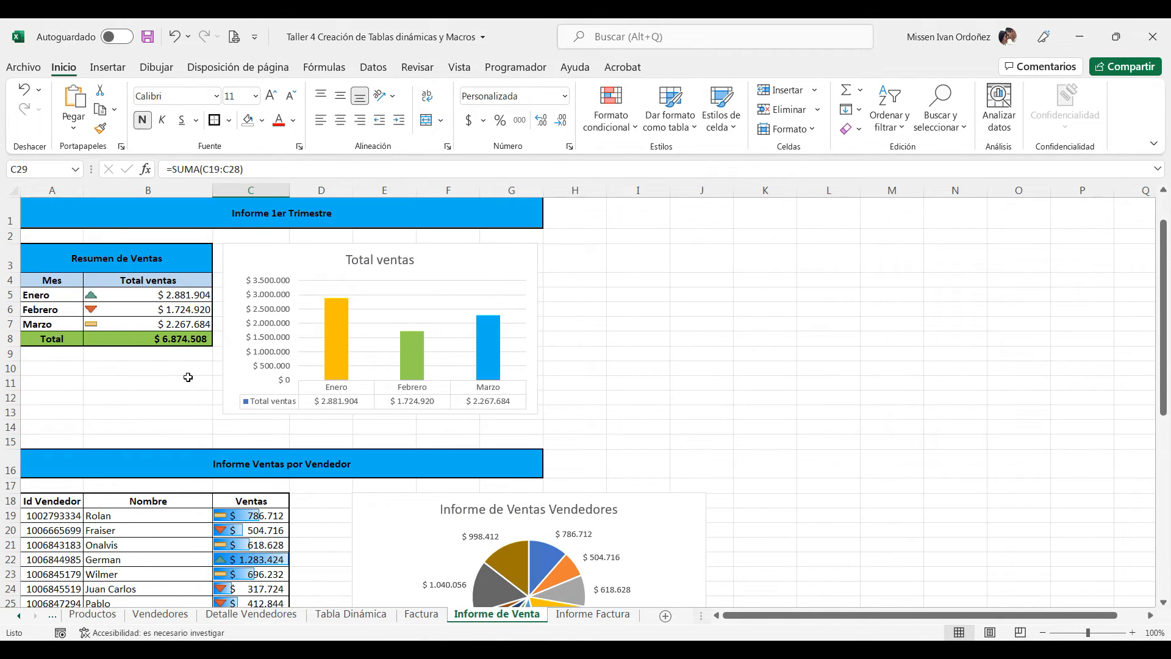
{"action": "scroll", "coordinate": [188, 354], "scroll_direction": "down", "scroll_amount": 11}
{"action": "scroll", "coordinate": [267, 368], "scroll_direction": "up", "scroll_amount": 7}
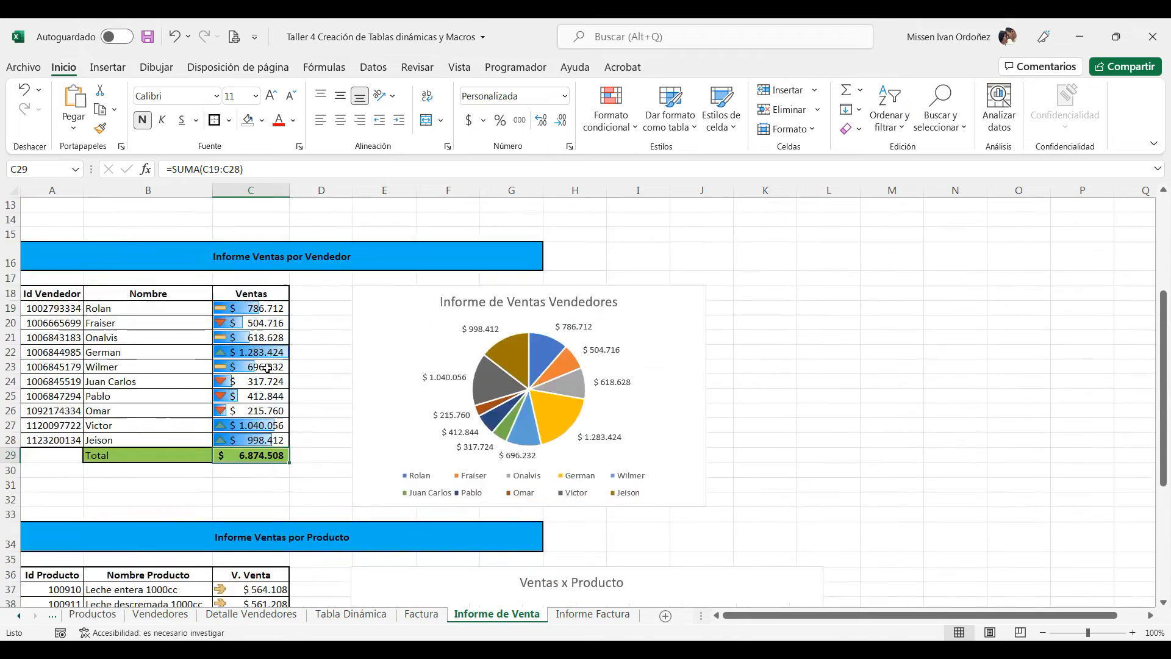
{"action": "scroll", "coordinate": [267, 368], "scroll_direction": "up", "scroll_amount": 4}
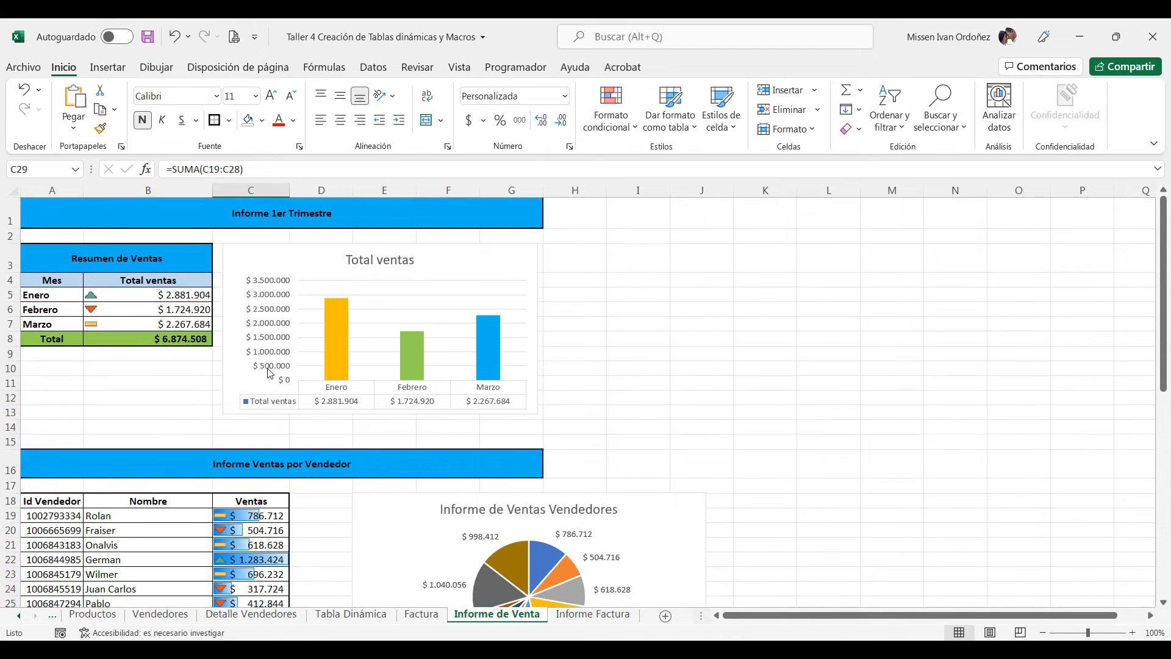
{"action": "right_click", "coordinate": [469, 618]}
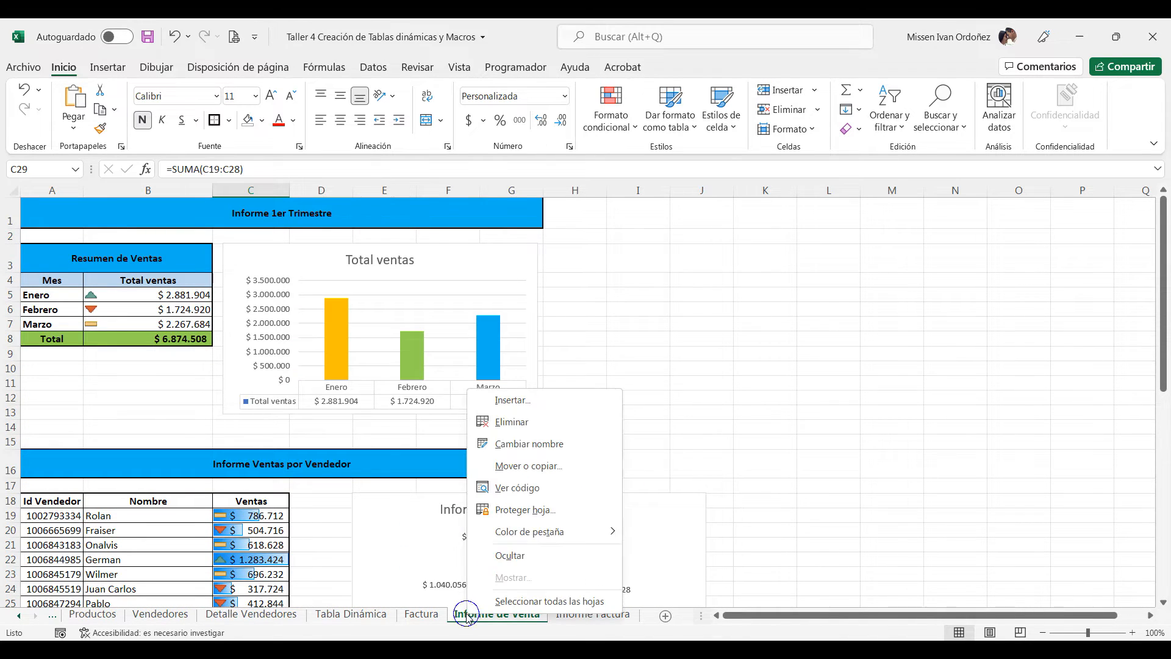
{"action": "left_click", "coordinate": [526, 514]}
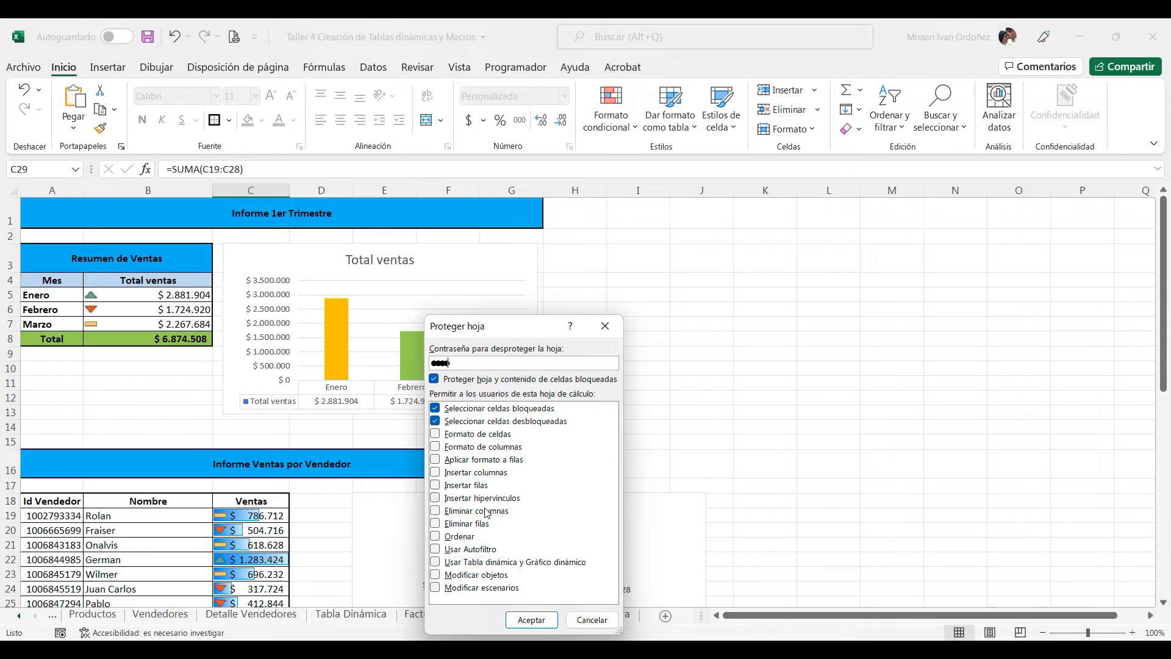
{"action": "left_click", "coordinate": [531, 620]}
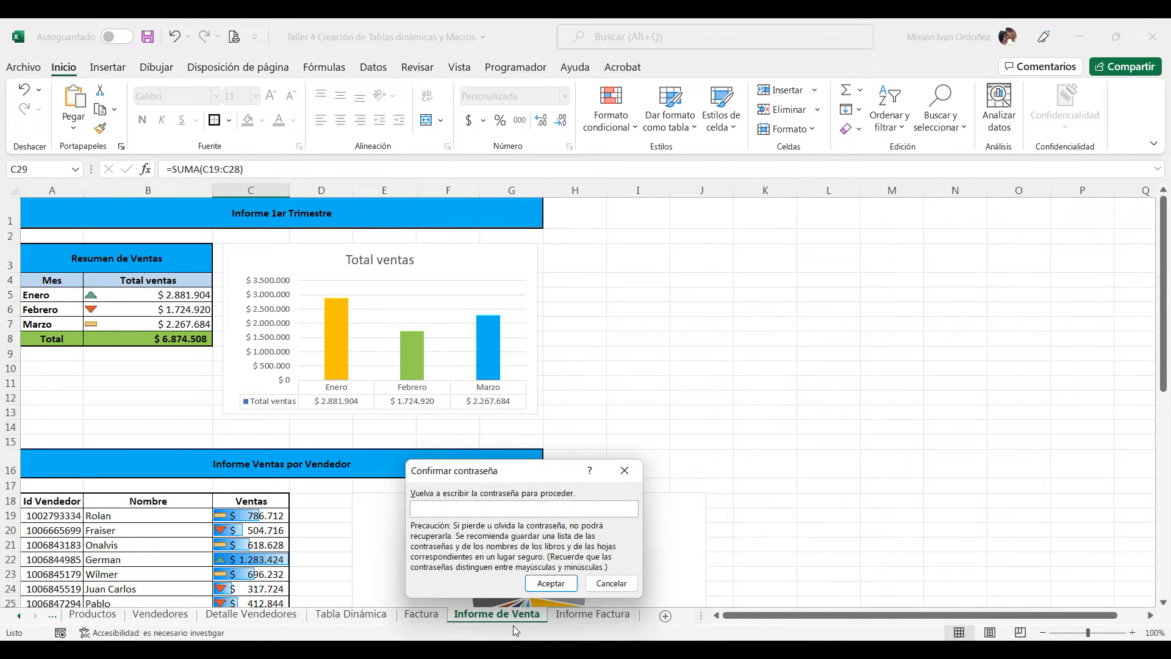
{"action": "left_click", "coordinate": [550, 583]}
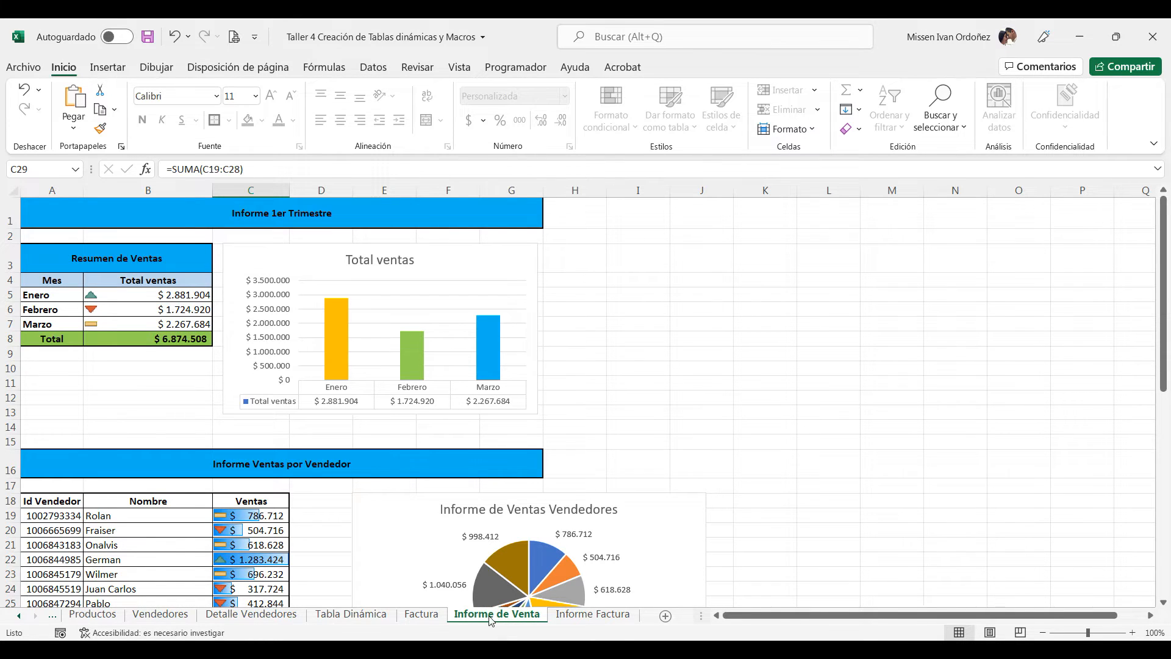
- Switch to the TallerAA4_Excel.pdf assignment in Adobe Acrobat and read instruction 5 on protecting sheets and instruction 6 on creating a macro
{"action": "left_click", "coordinate": [421, 615]}
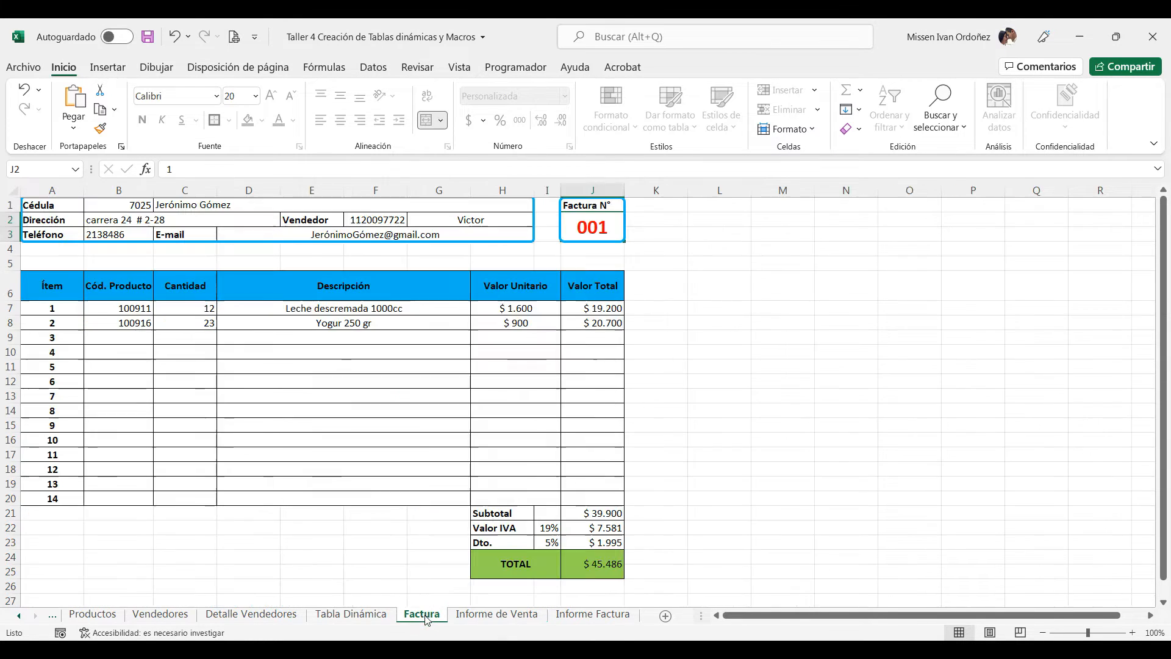
{"action": "left_click", "coordinate": [378, 616]}
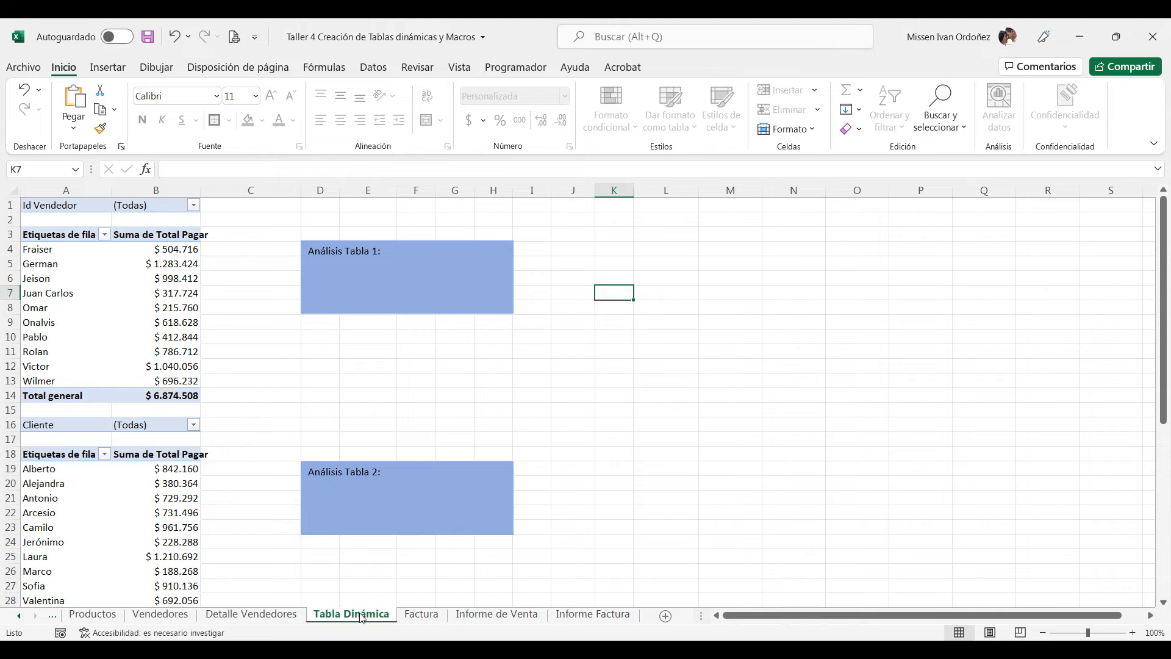
{"action": "key", "text": "alt+Tab"}
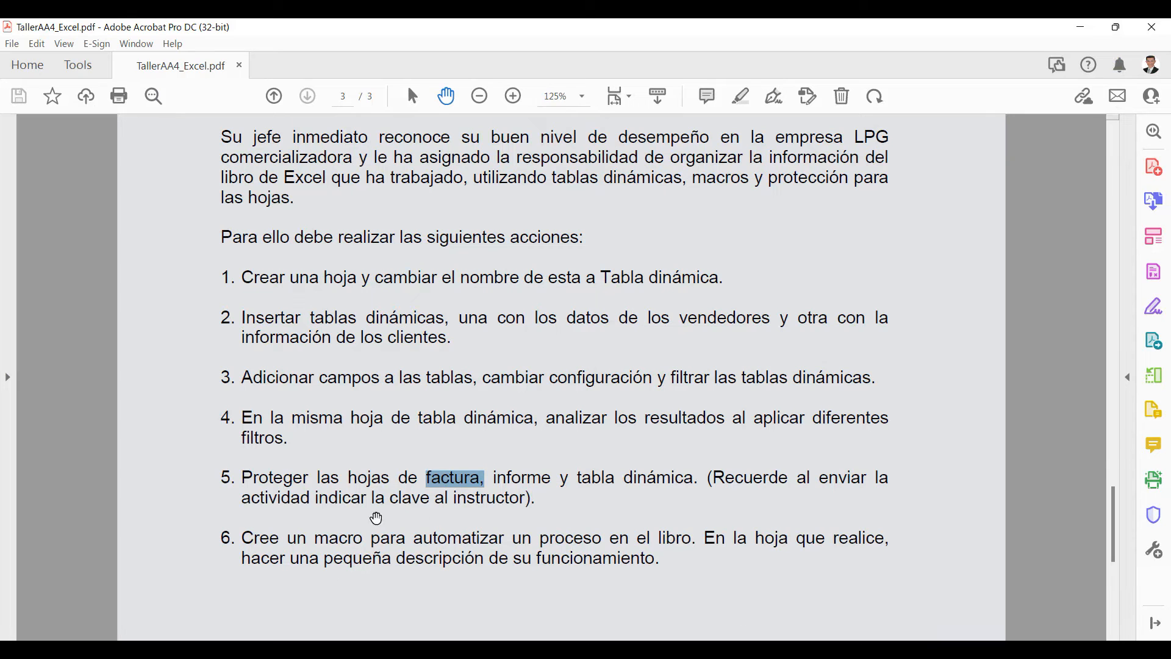
{"action": "left_click", "coordinate": [273, 489]}
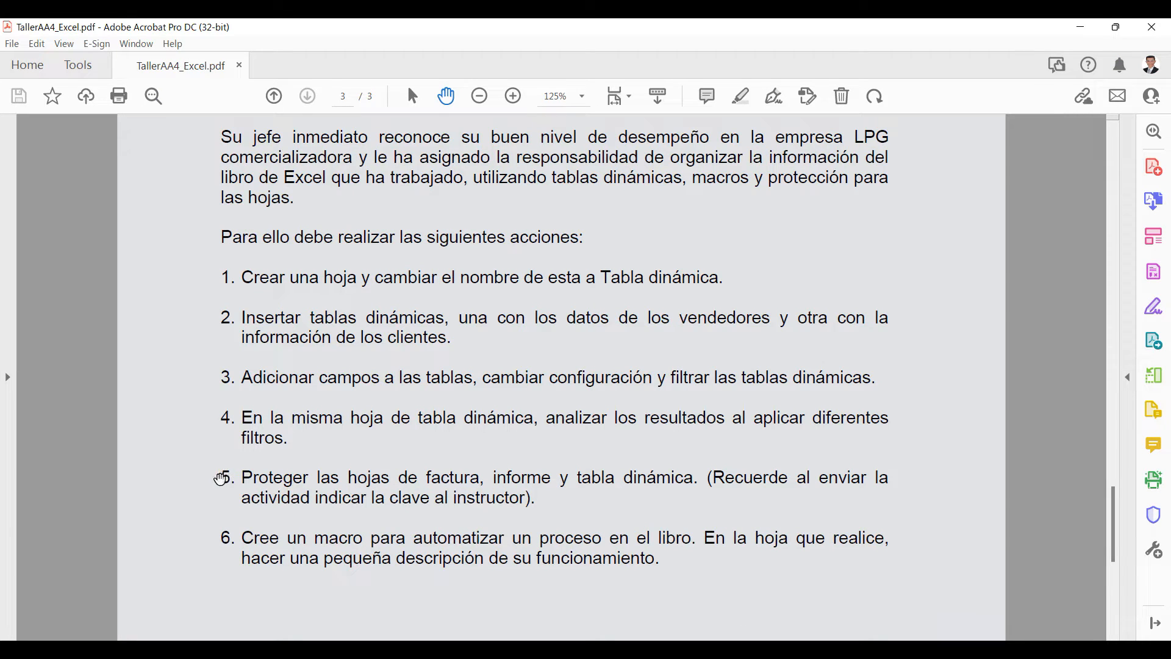
{"action": "left_click_drag", "start_coordinate": [221, 479], "coordinate": [536, 499]}
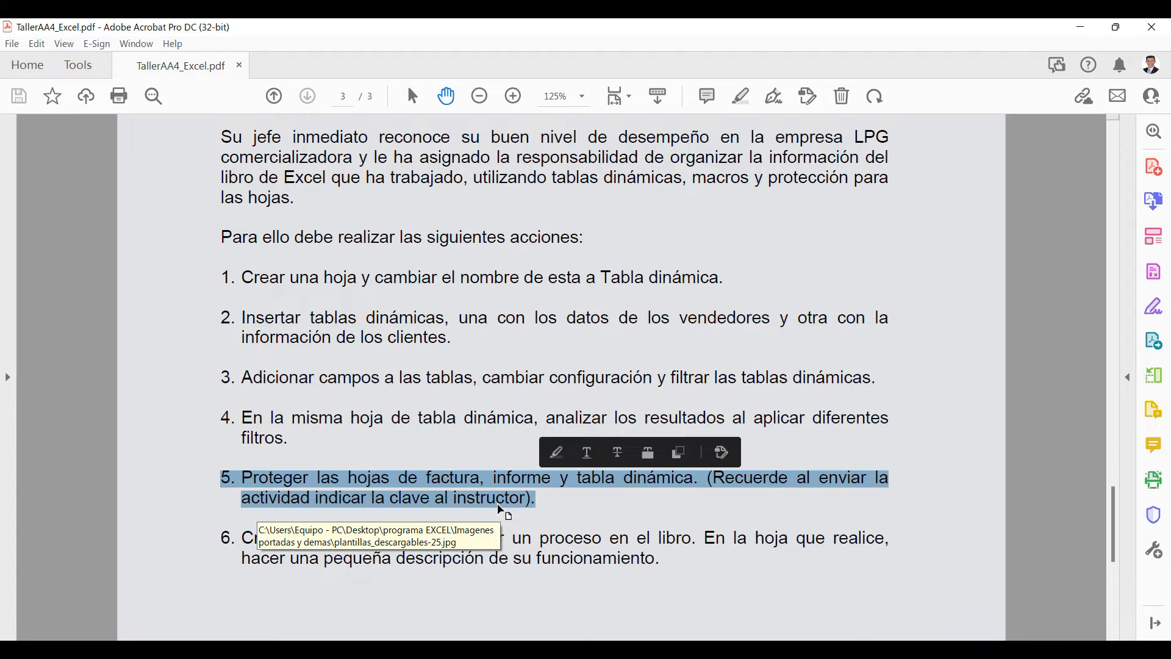
{"action": "left_click", "coordinate": [505, 498]}
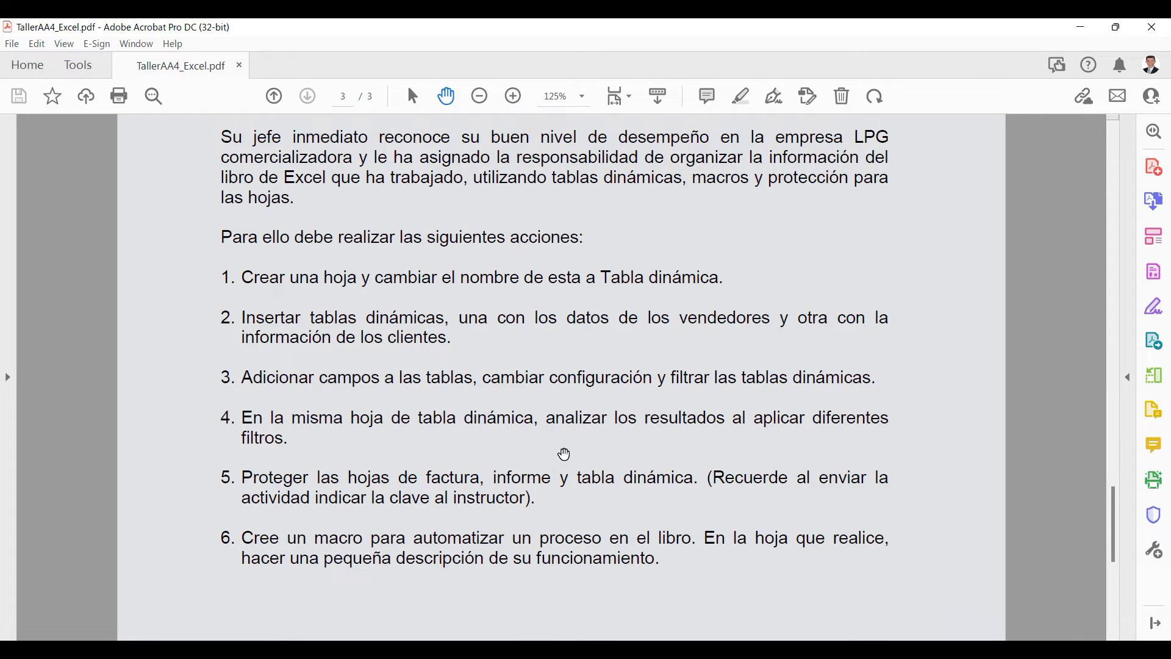
{"action": "mouse_move", "coordinate": [239, 543]}
{"action": "left_mouse_down"}
{"action": "mouse_move", "coordinate": [504, 558]}
{"action": "mouse_move", "coordinate": [634, 542]}
{"action": "mouse_move", "coordinate": [684, 550]}
{"action": "left_mouse_up"}
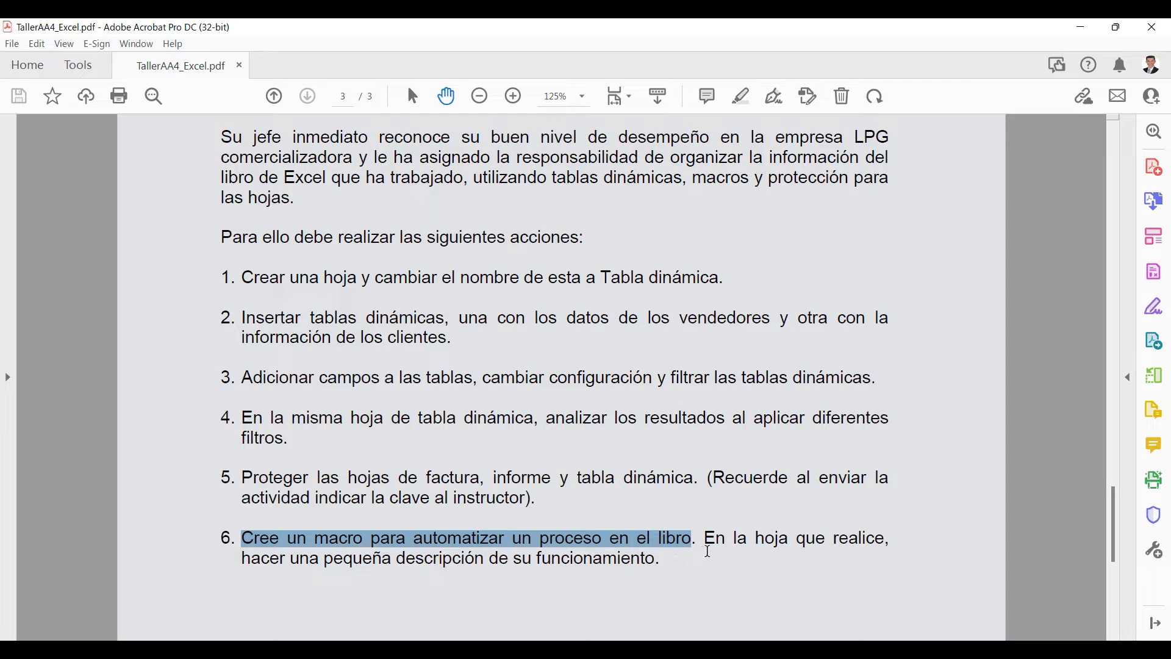
{"action": "left_click", "coordinate": [707, 538]}
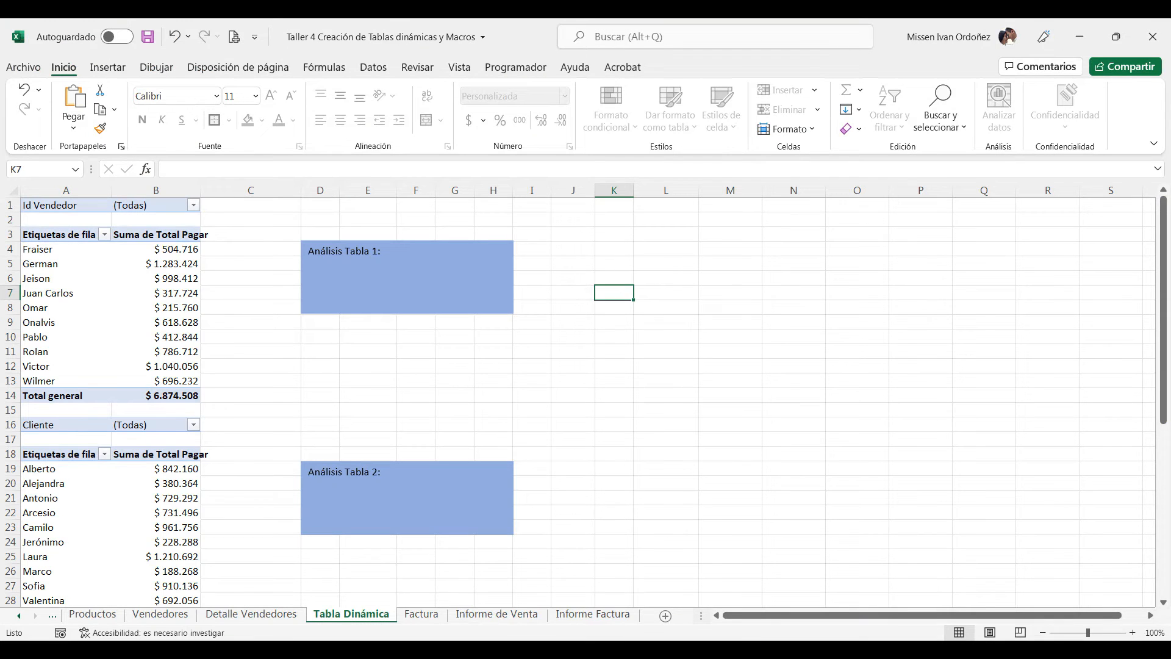
- Switch back to the Excel workbook and unprotect the Factura sheet by entering its password
{"action": "left_click", "coordinate": [580, 616]}
{"action": "left_click", "coordinate": [372, 615]}
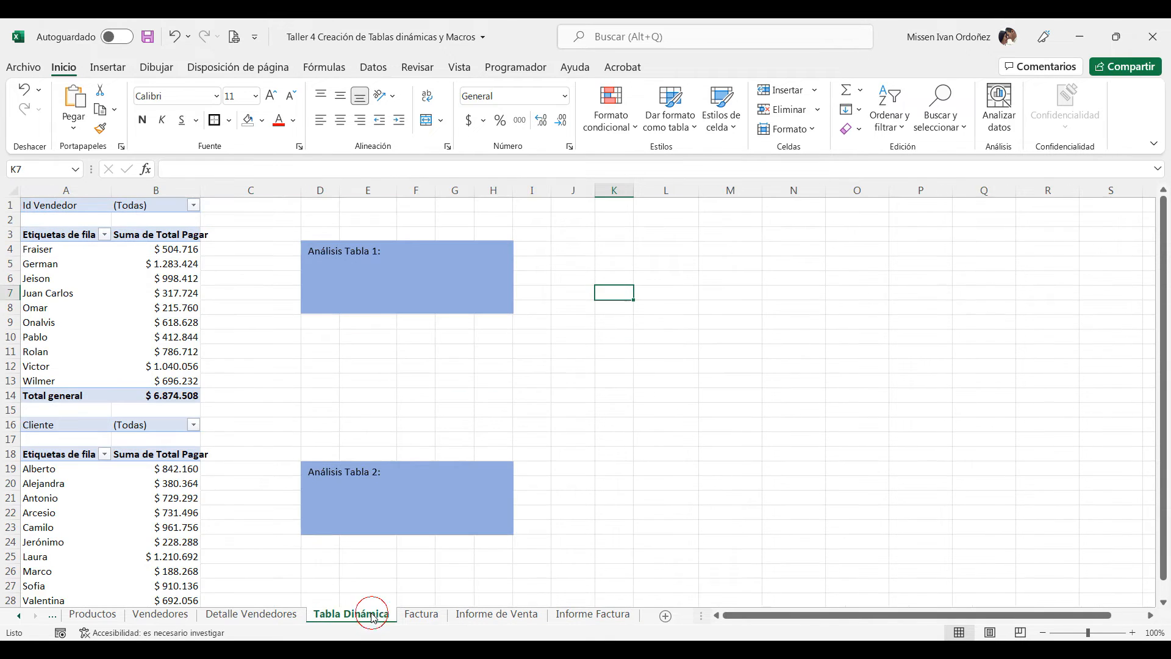
{"action": "left_click", "coordinate": [420, 616]}
{"action": "left_click", "coordinate": [459, 615]}
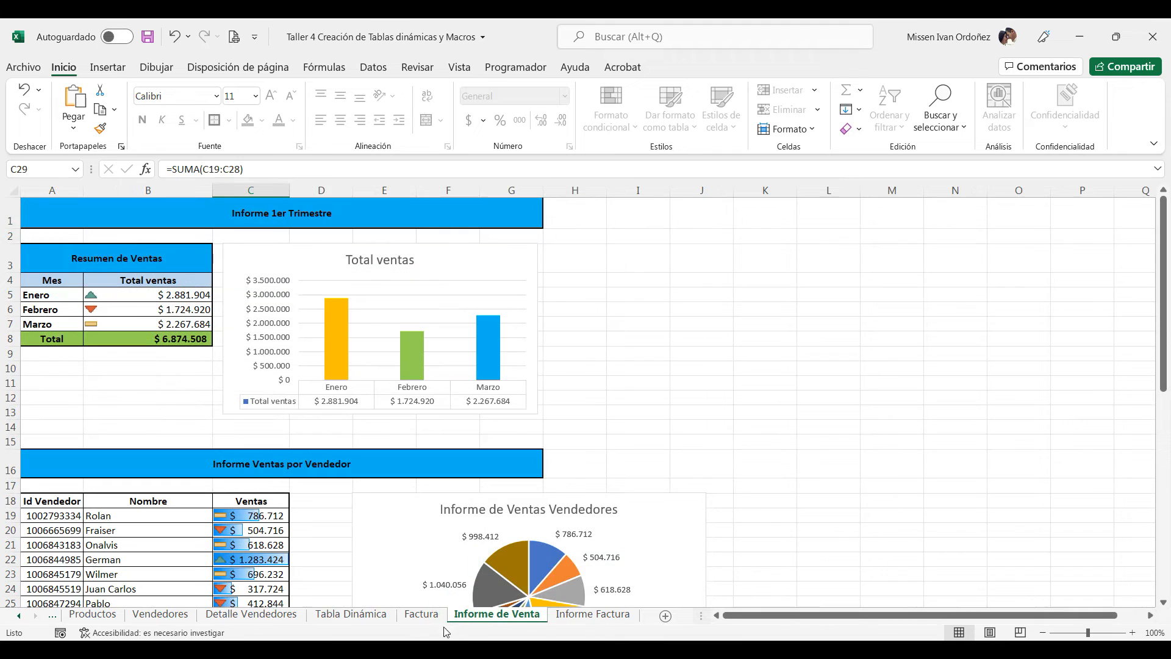
{"action": "left_click", "coordinate": [427, 616]}
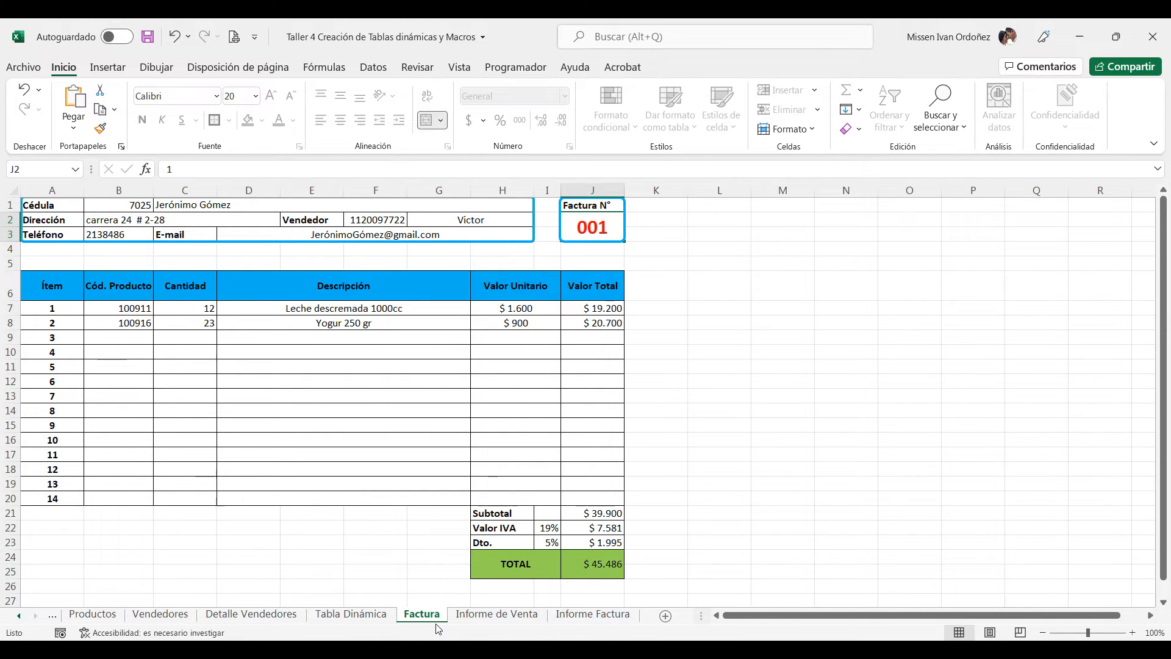
{"action": "right_click", "coordinate": [435, 617]}
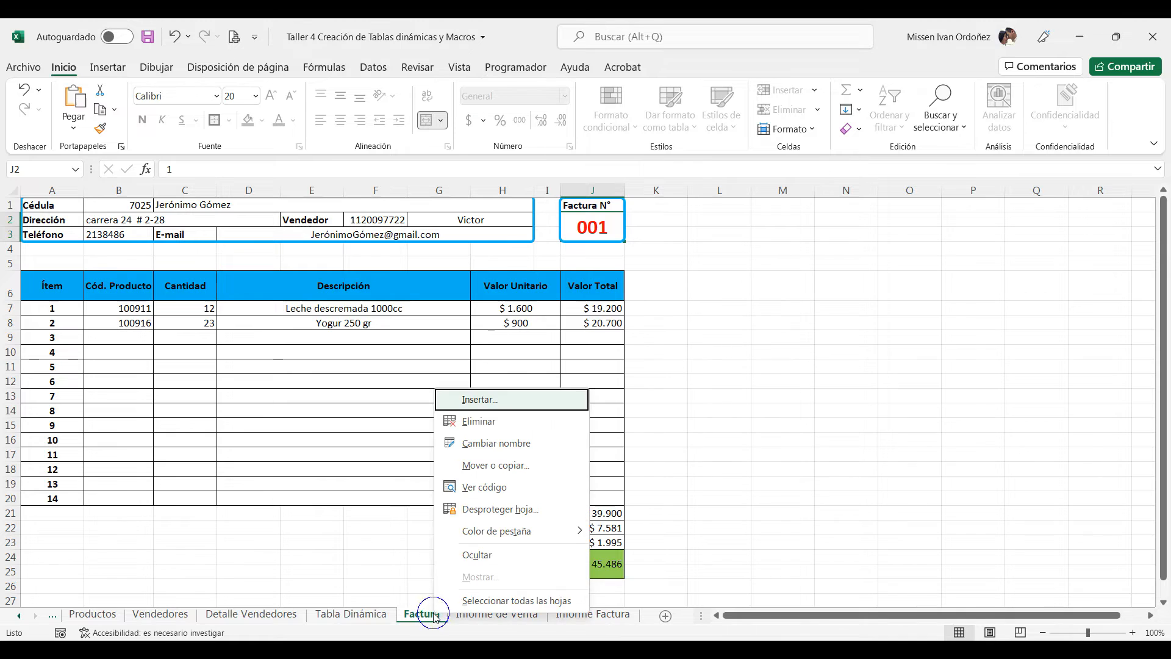
{"action": "left_click", "coordinate": [424, 617]}
{"action": "right_click", "coordinate": [424, 617]}
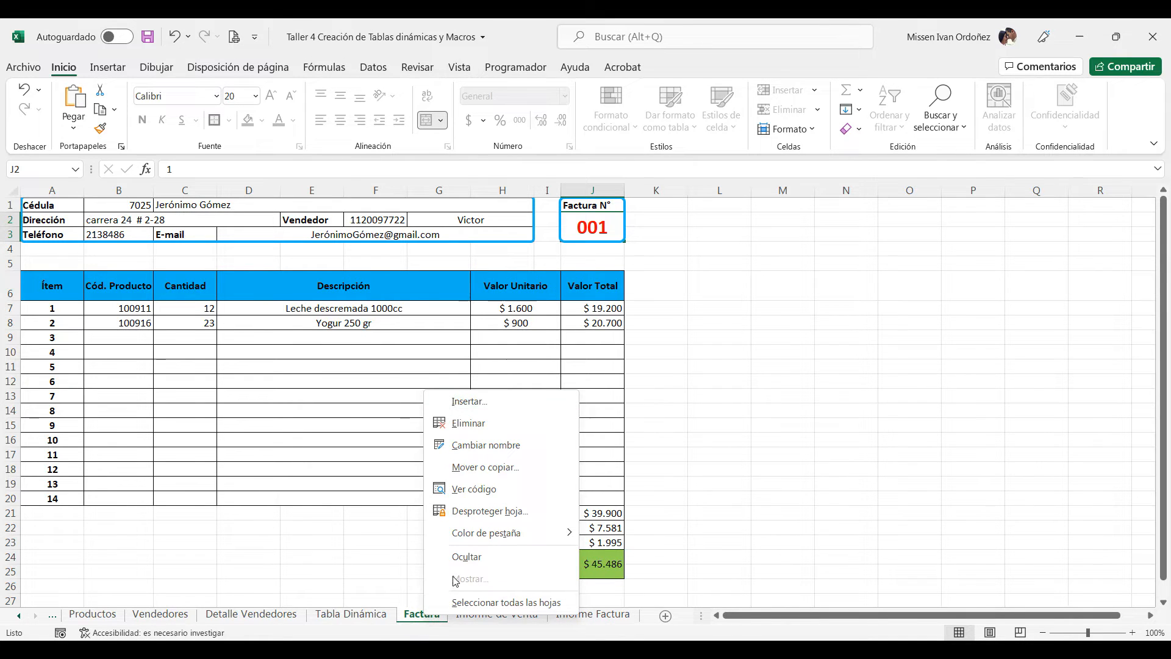
{"action": "left_click", "coordinate": [473, 514]}
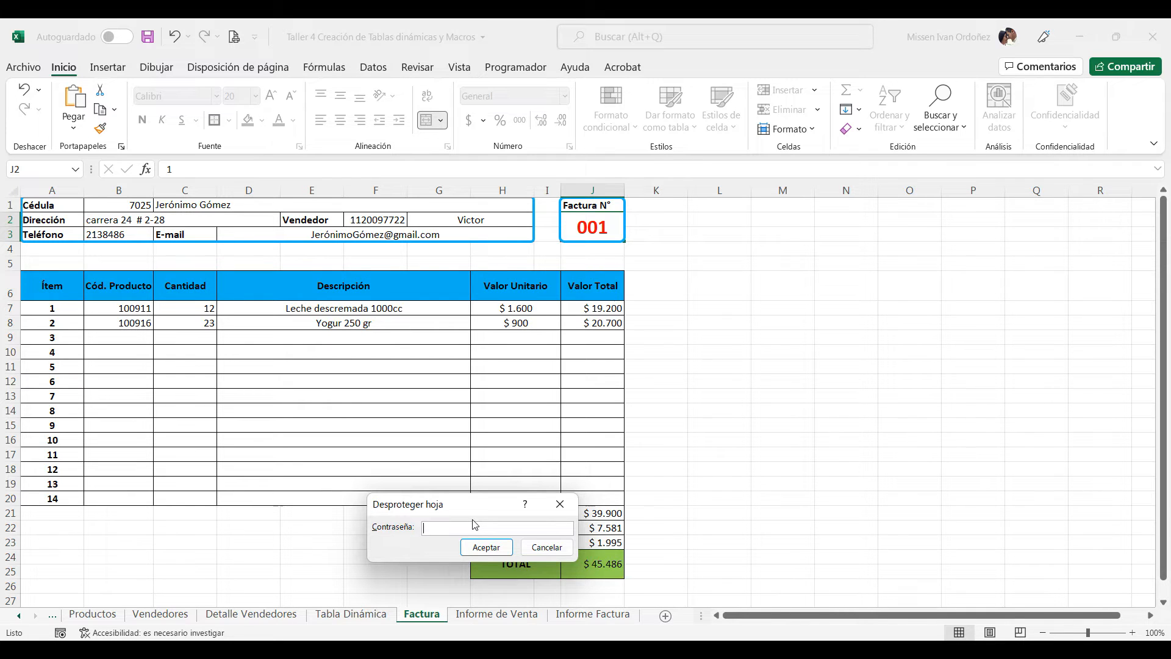
{"action": "type", "text": "1"}
{"action": "left_click", "coordinate": [485, 547]}
- Examine the formulas in the Descripción, Valor Unitario and Valor Total columns of the Factura sheet without changing them
{"action": "left_click", "coordinate": [421, 386]}
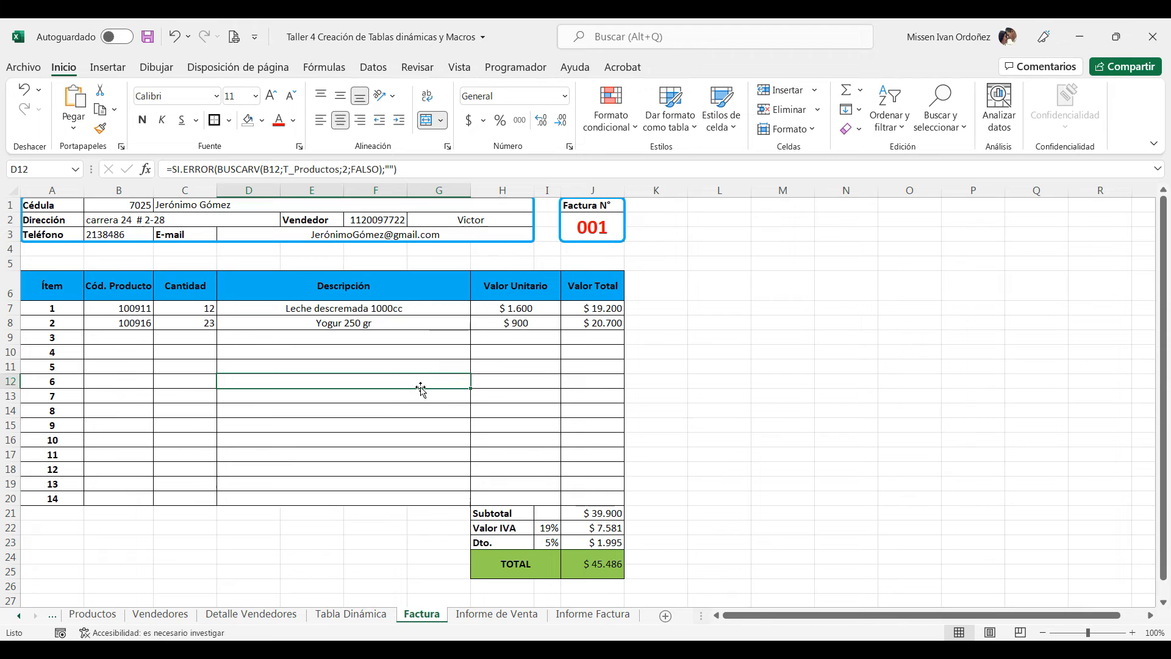
{"action": "left_click", "coordinate": [405, 339]}
{"action": "left_click", "coordinate": [392, 323]}
{"action": "left_click", "coordinate": [395, 309]}
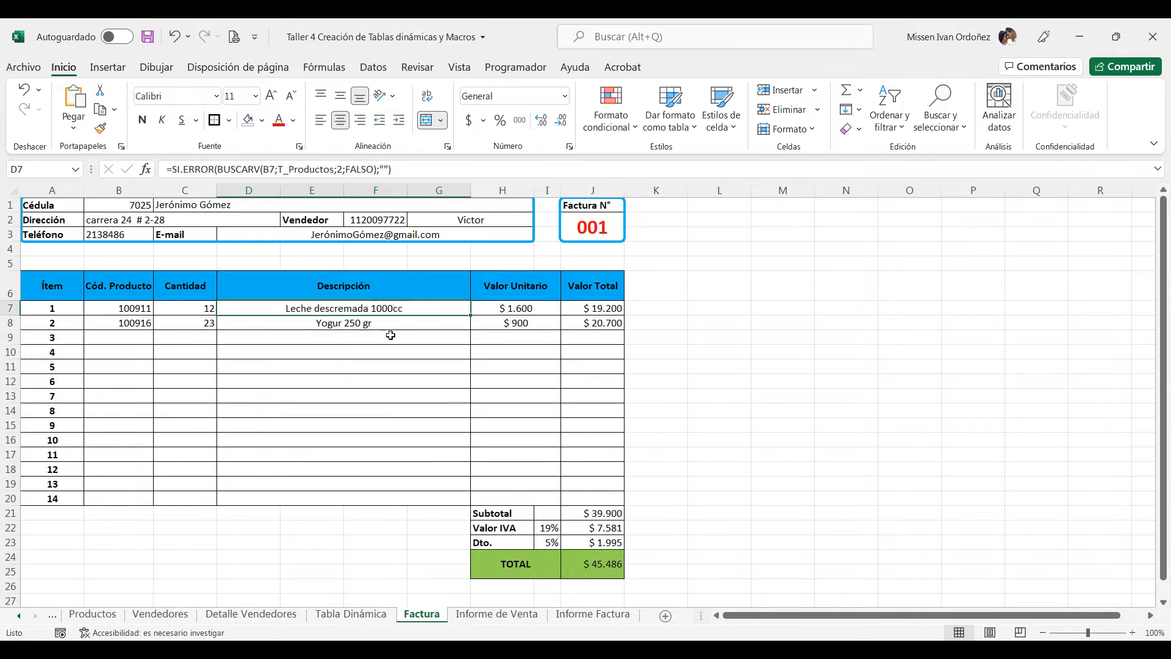
{"action": "left_click", "coordinate": [398, 324]}
{"action": "double_click", "coordinate": [397, 324]}
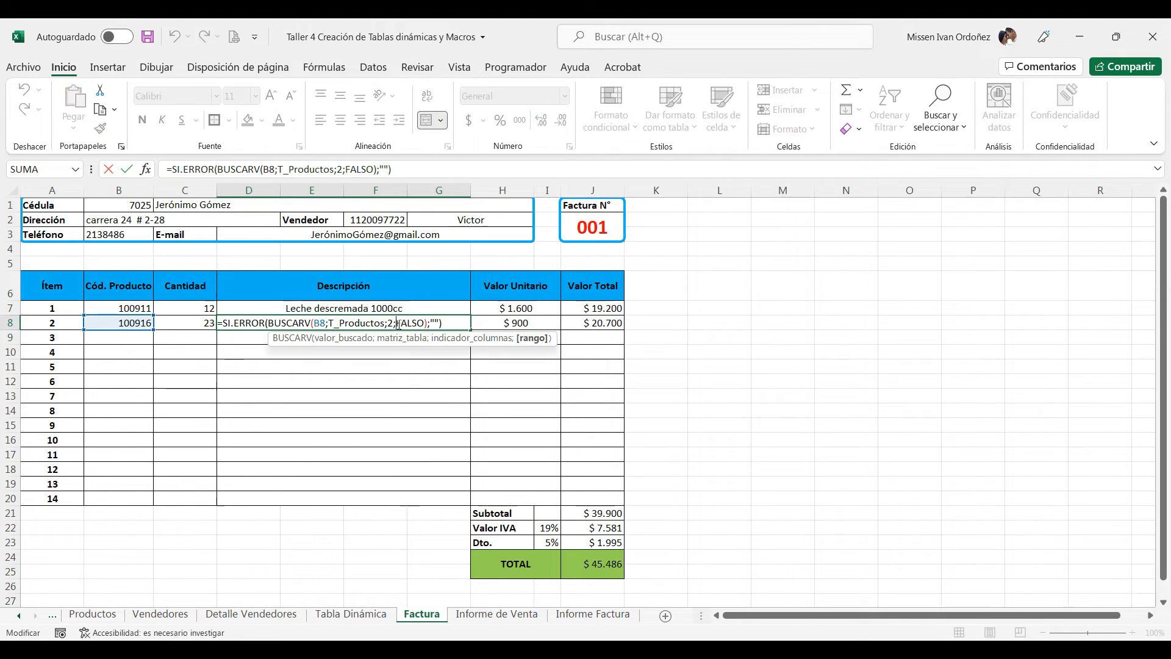
{"action": "key", "text": "Return"}
{"action": "left_click_drag", "start_coordinate": [298, 378], "coordinate": [350, 461]}
{"action": "left_click", "coordinate": [509, 425]}
{"action": "left_click", "coordinate": [583, 384]}
{"action": "left_click", "coordinate": [600, 340]}
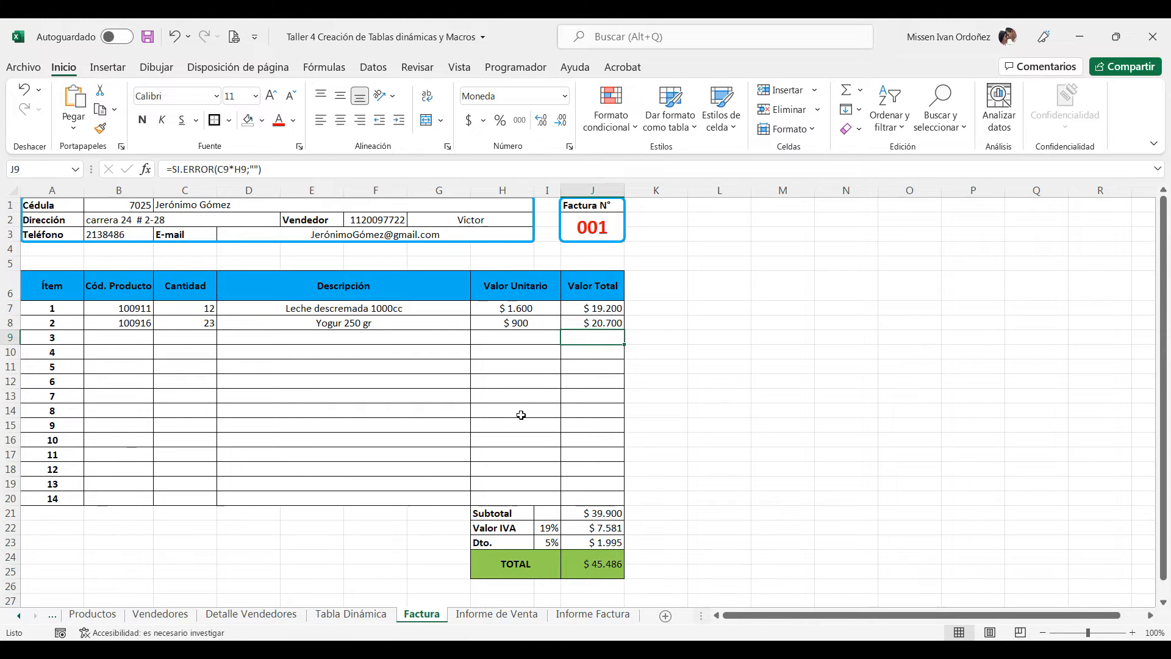
{"action": "left_click", "coordinate": [674, 354]}
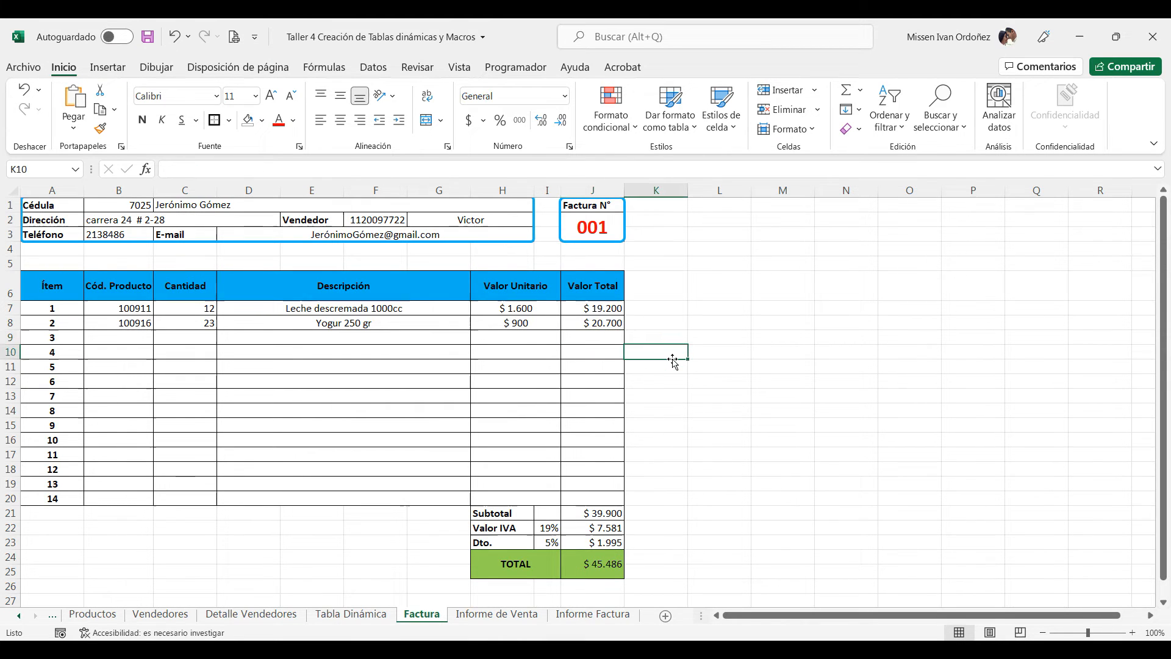
{"action": "left_click", "coordinate": [665, 368]}
{"action": "left_click", "coordinate": [708, 365]}
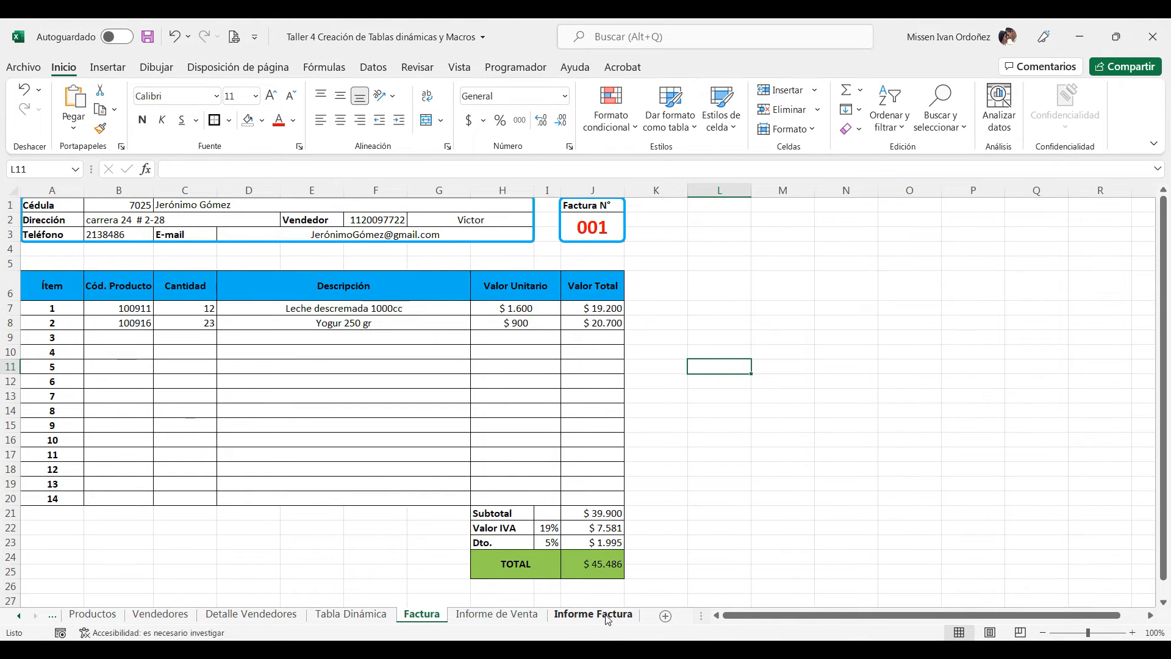
- Examine the Informe Factura sheet's columns from N° Factura through Total Venta and its empty rows beneath the headers
{"action": "left_click", "coordinate": [573, 617]}
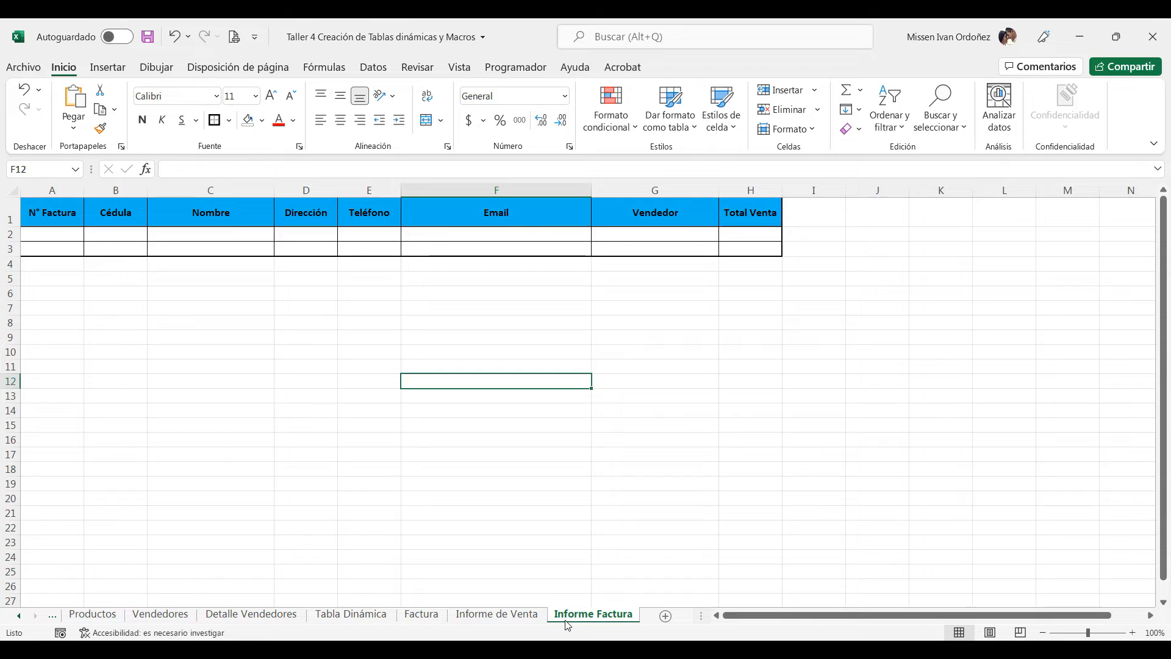
{"action": "left_click", "coordinate": [606, 554]}
{"action": "left_click", "coordinate": [827, 249]}
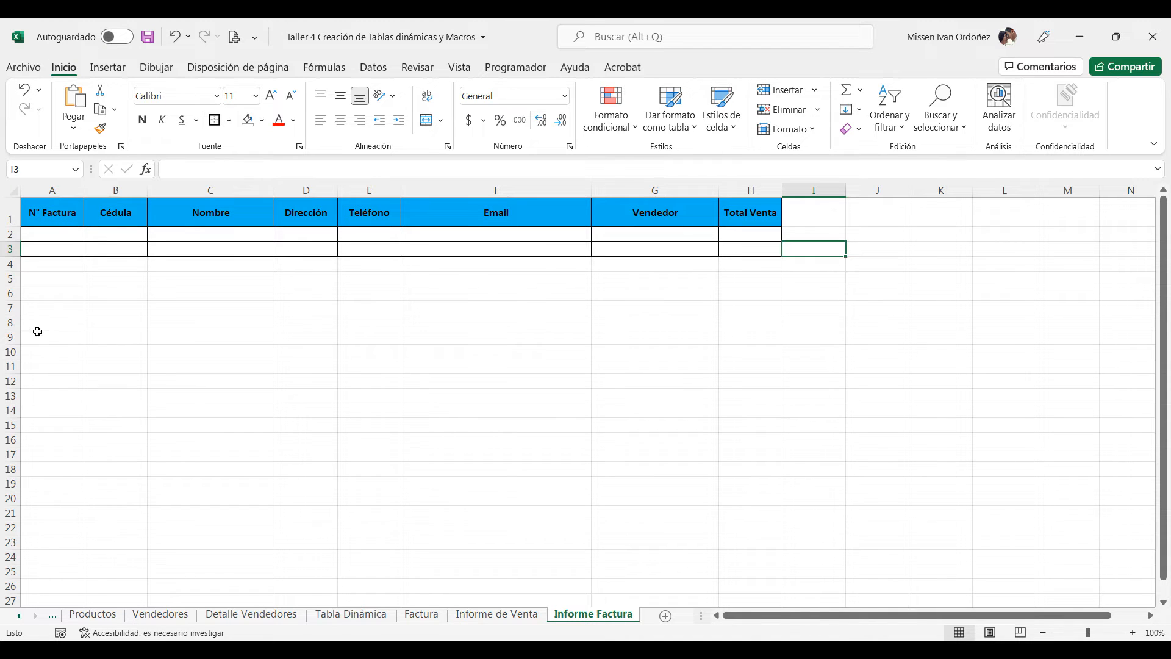
{"action": "left_click", "coordinate": [52, 191]}
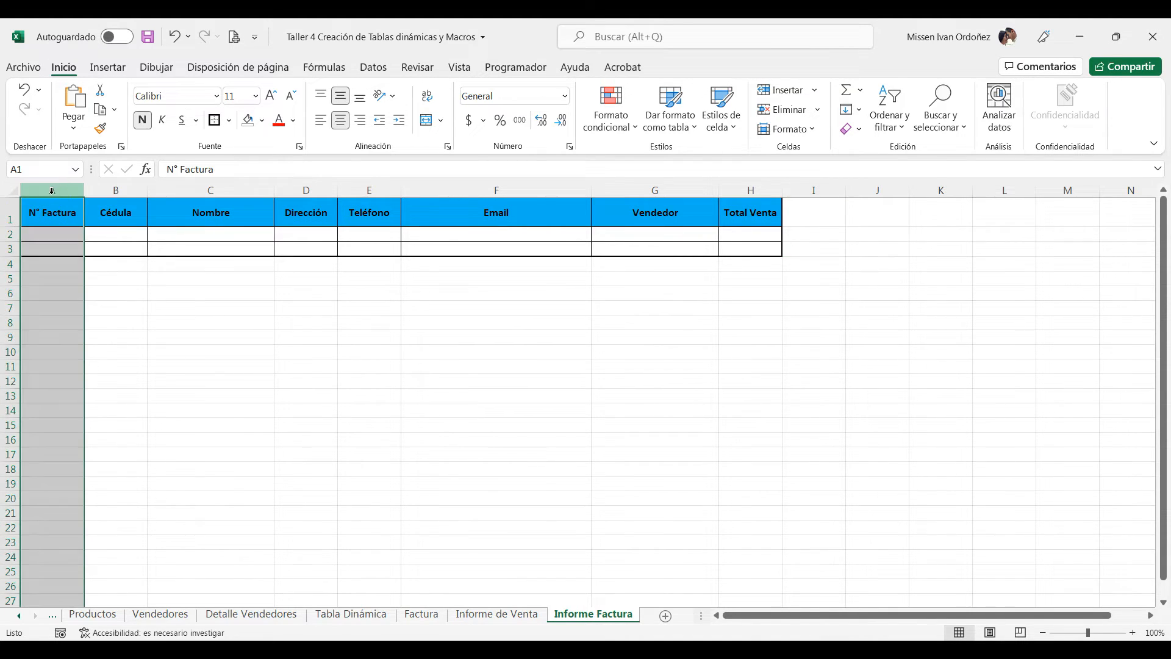
{"action": "left_click", "coordinate": [116, 189]}
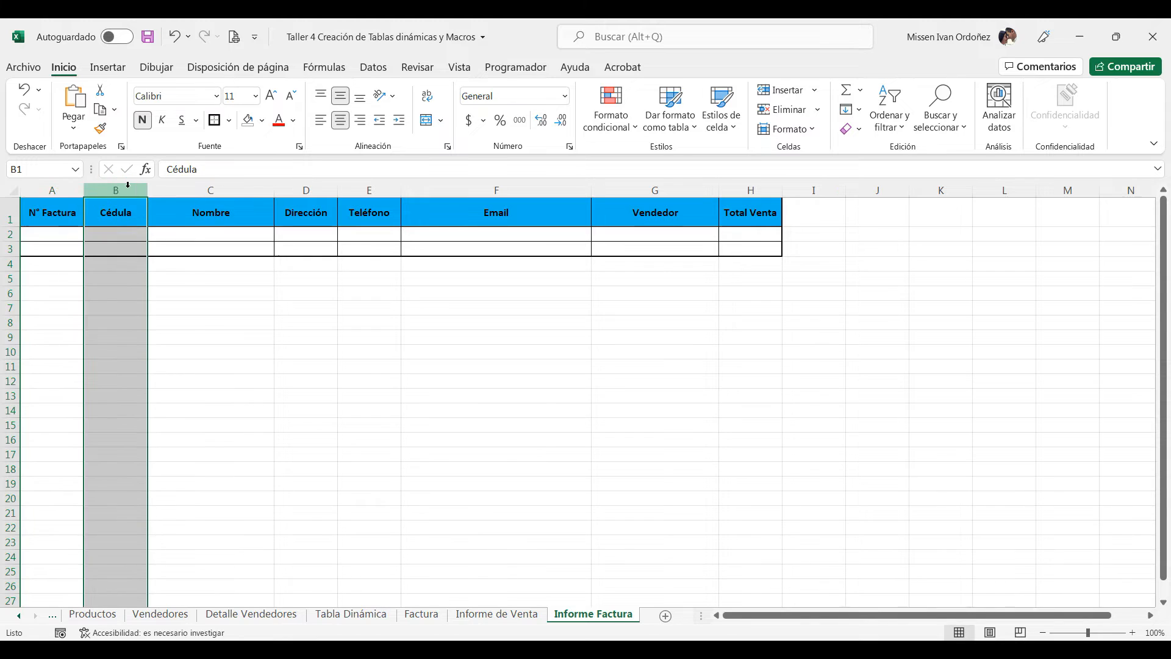
{"action": "left_click", "coordinate": [200, 191]}
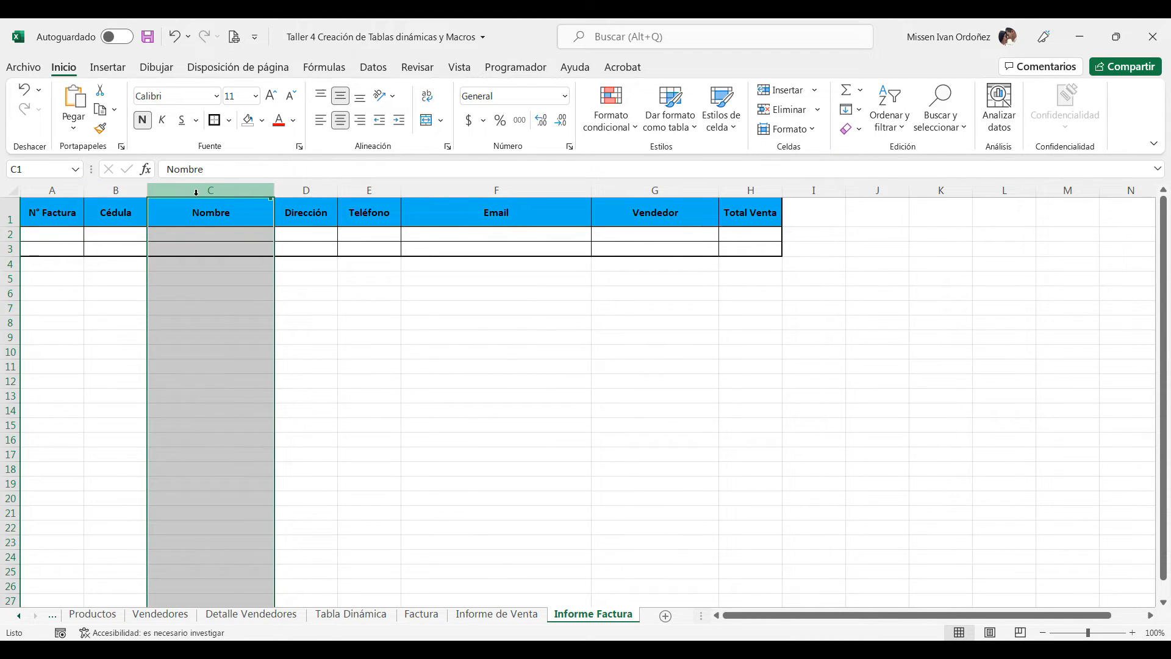
{"action": "left_click", "coordinate": [305, 190]}
{"action": "left_click", "coordinate": [363, 190]}
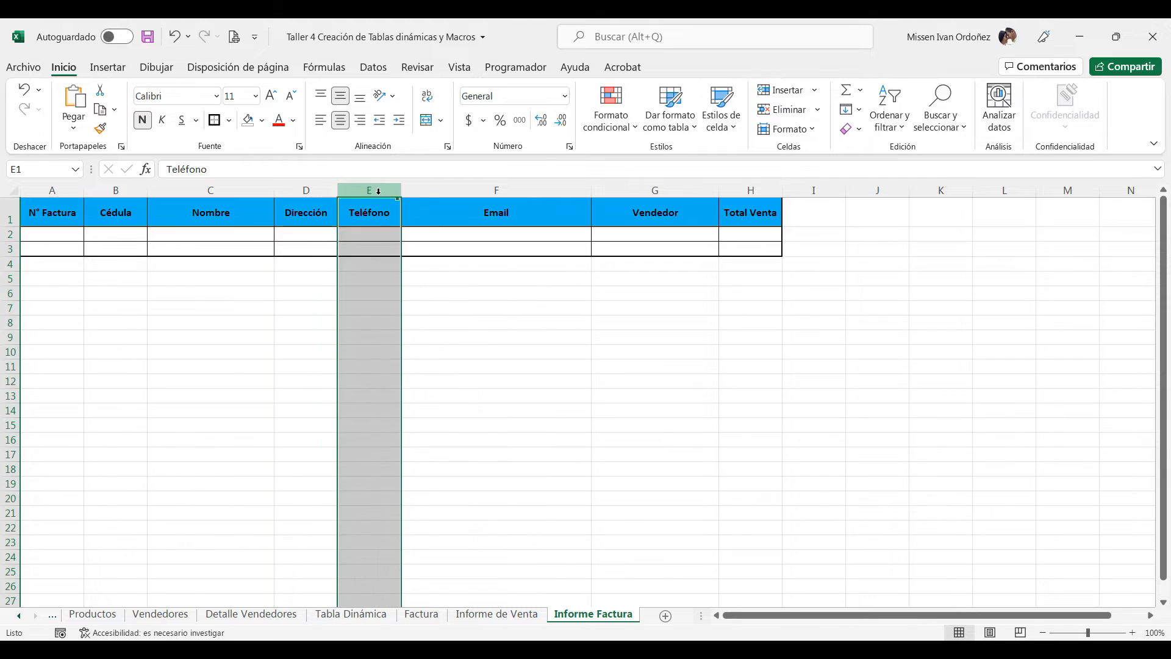
{"action": "left_click", "coordinate": [445, 192]}
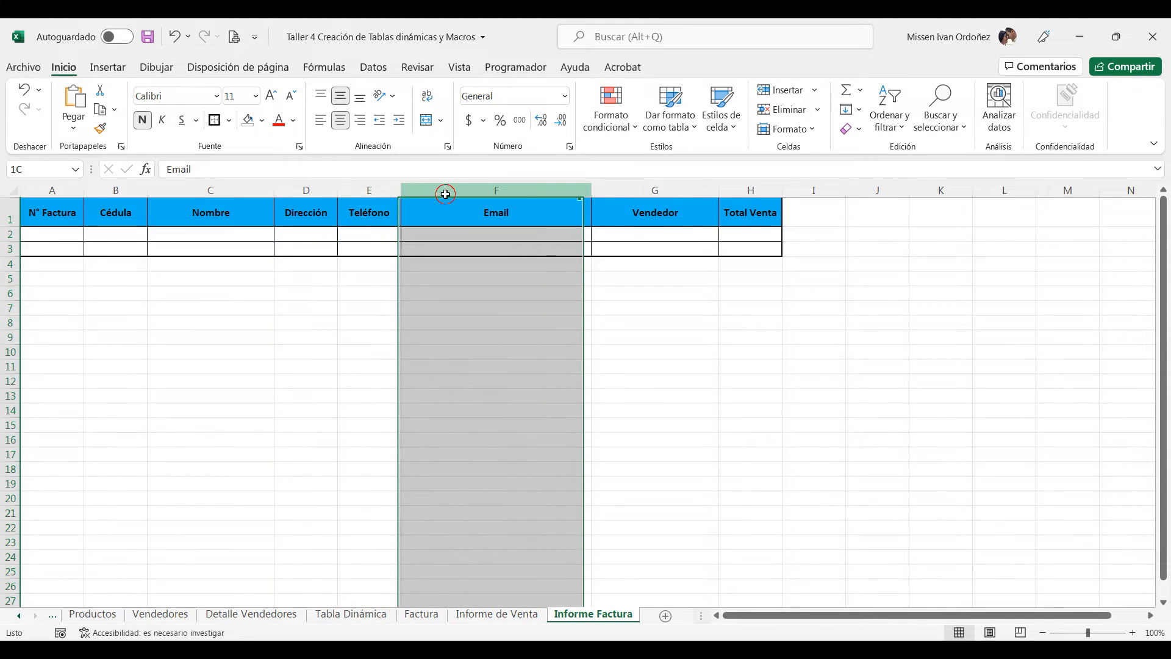
{"action": "left_click", "coordinate": [630, 191]}
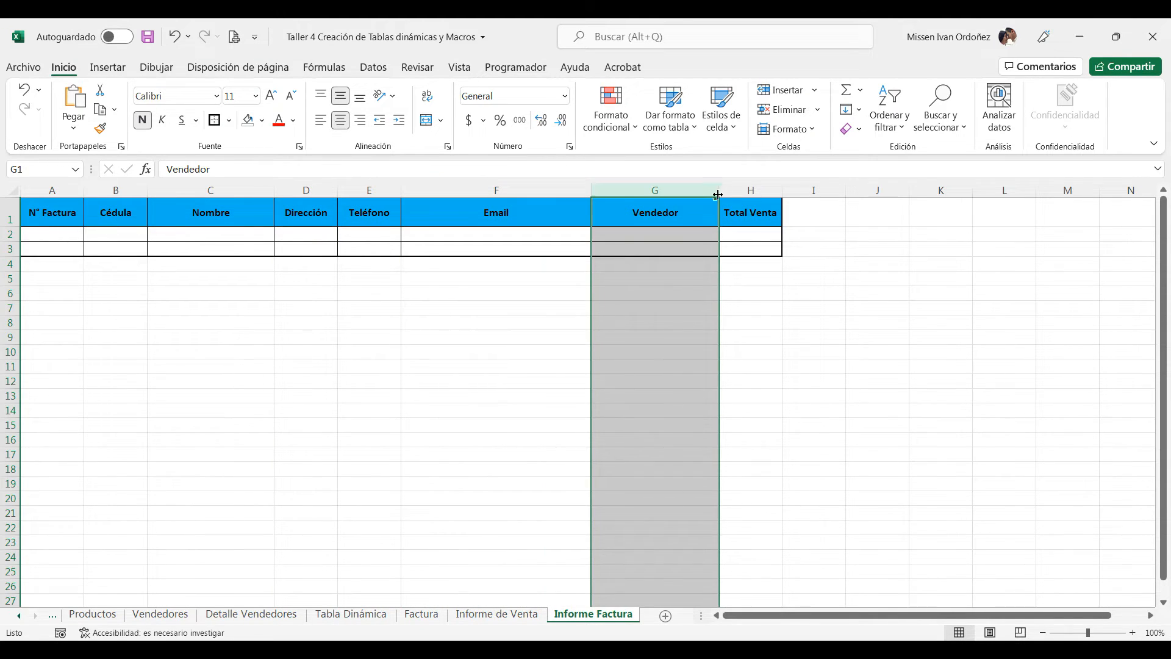
{"action": "left_click", "coordinate": [751, 191]}
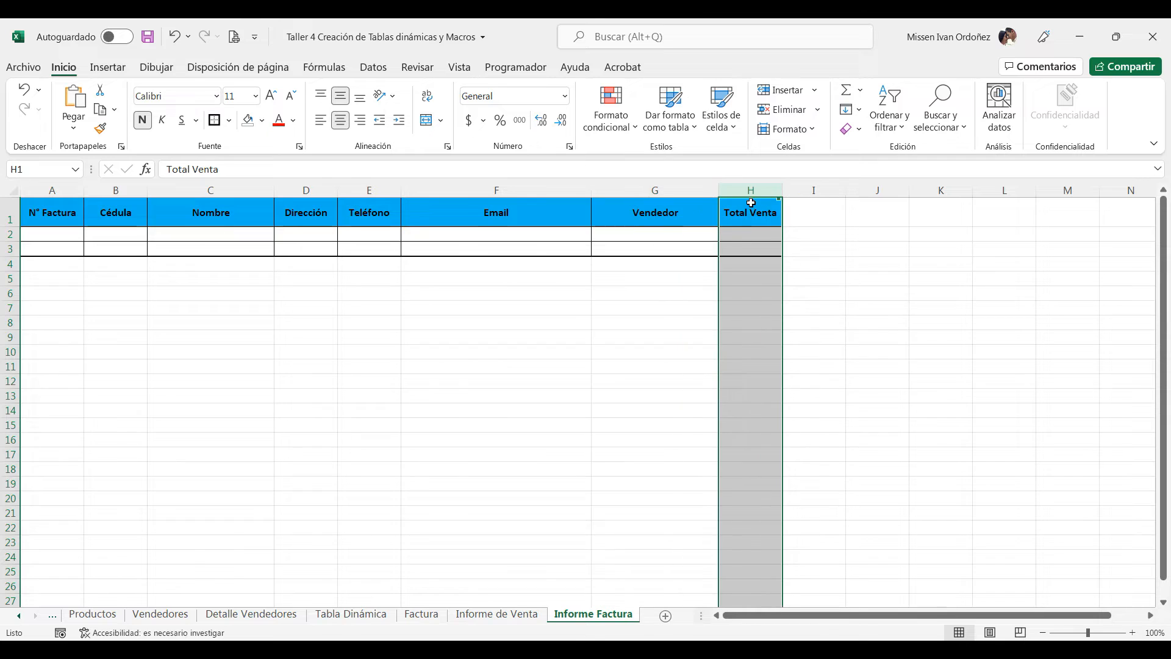
{"action": "left_click", "coordinate": [747, 248]}
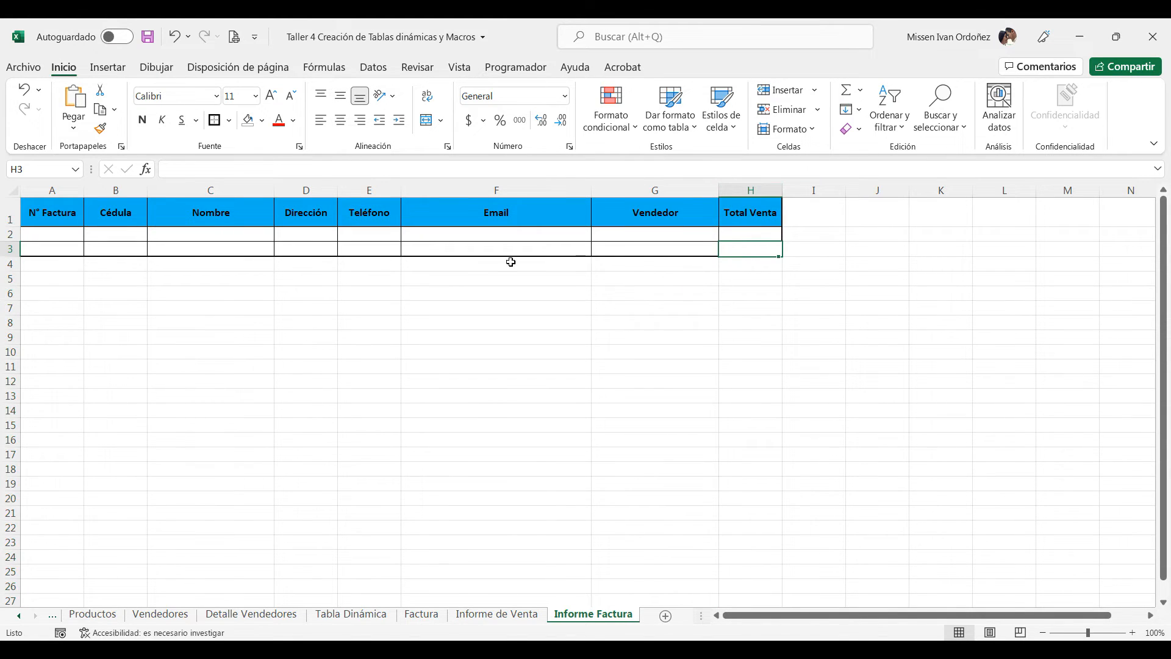
{"action": "left_click_drag", "start_coordinate": [68, 212], "coordinate": [734, 248]}
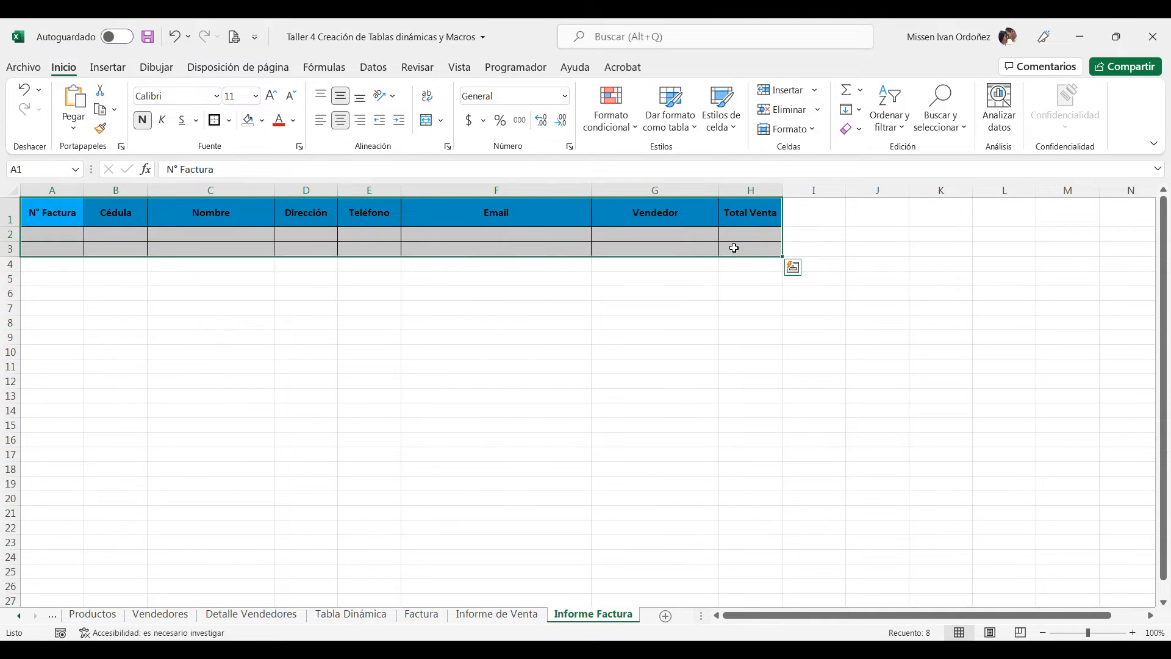
{"action": "left_click", "coordinate": [204, 248]}
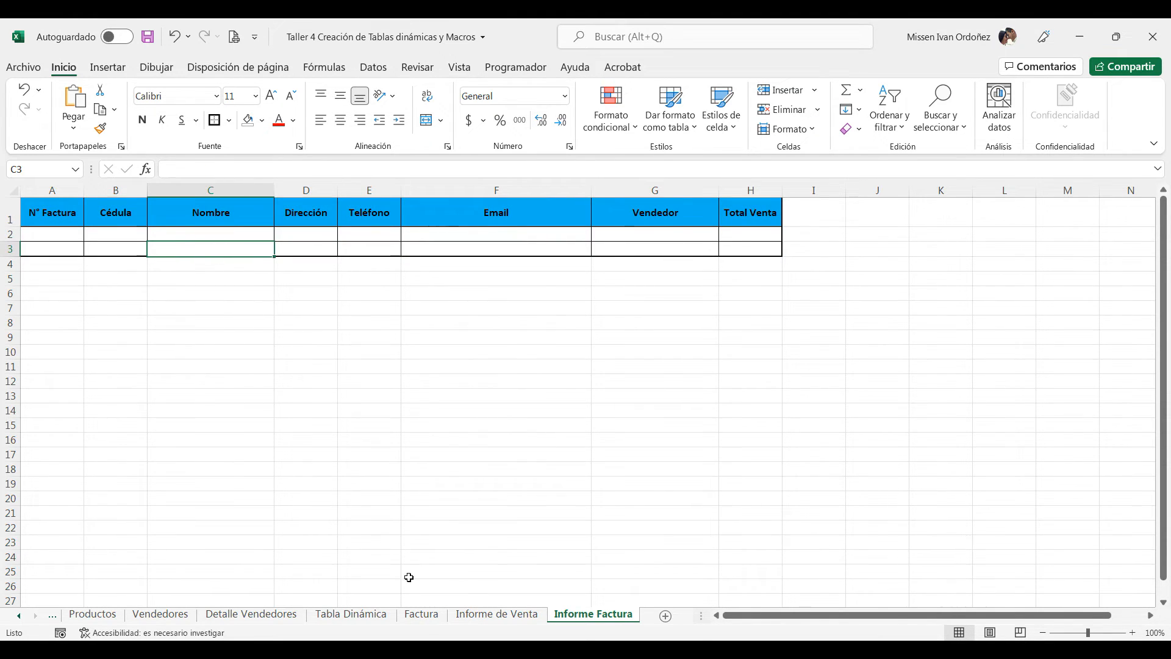
- Return to the Factura sheet and display the Programador commands
{"action": "left_click", "coordinate": [422, 614]}
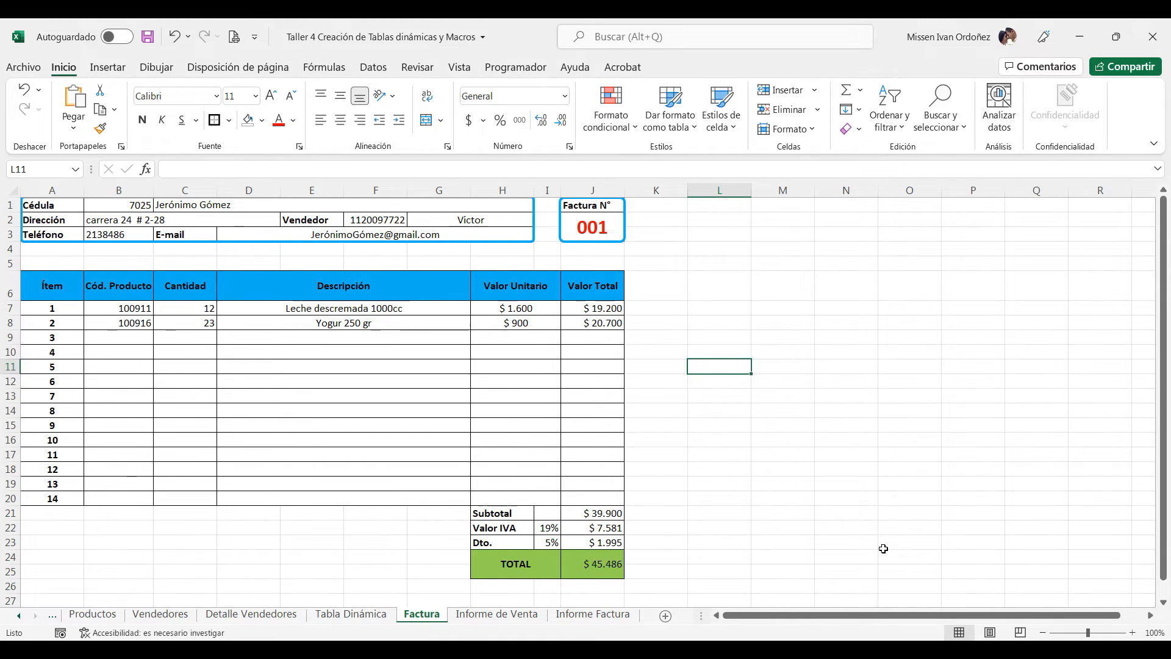
{"action": "left_click", "coordinate": [1097, 646]}
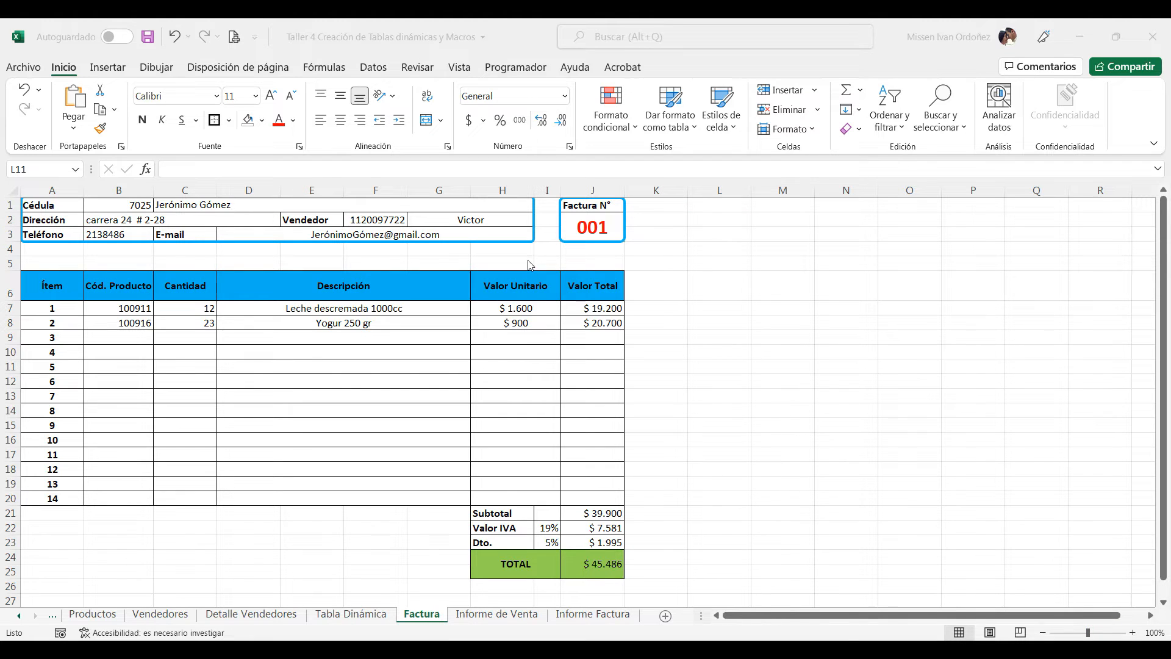
{"action": "left_click", "coordinate": [496, 46]}
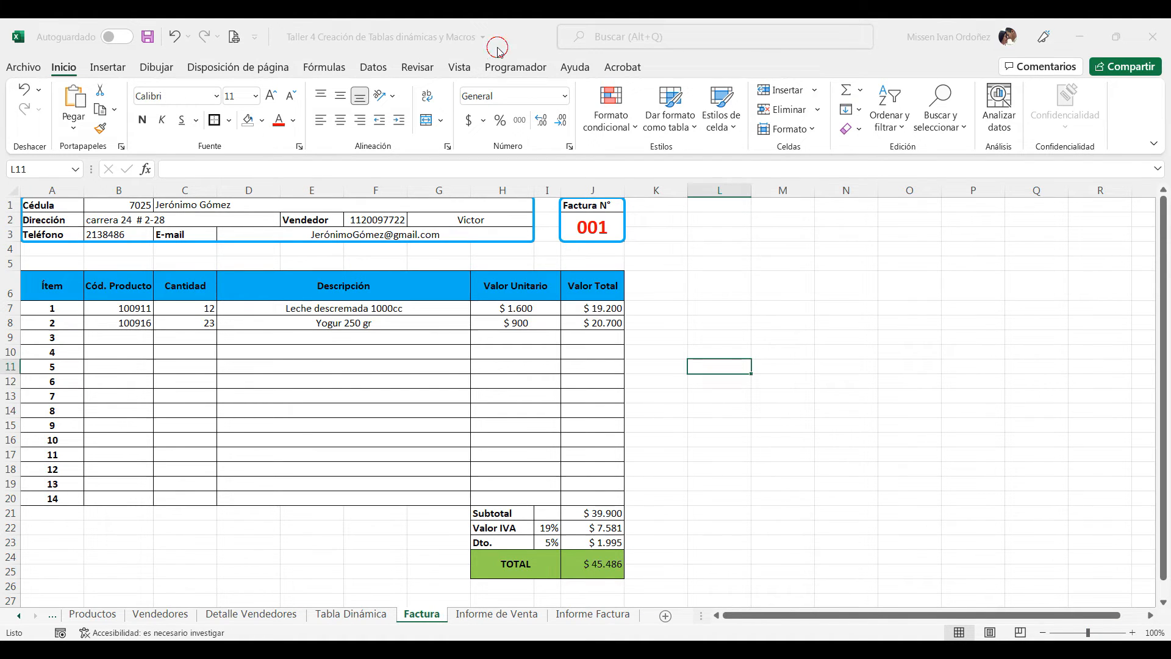
{"action": "left_click", "coordinate": [503, 69]}
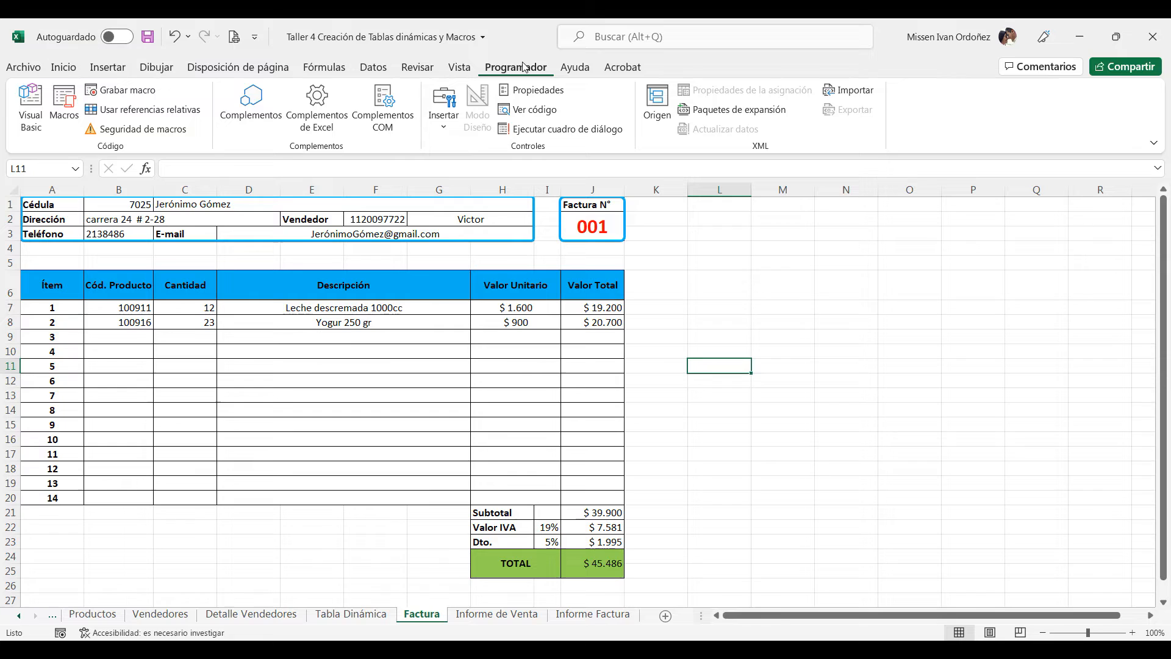
- In the Excel ribbon customization options, turn Programador off and back on among the main tabs
{"action": "left_click", "coordinate": [24, 67]}
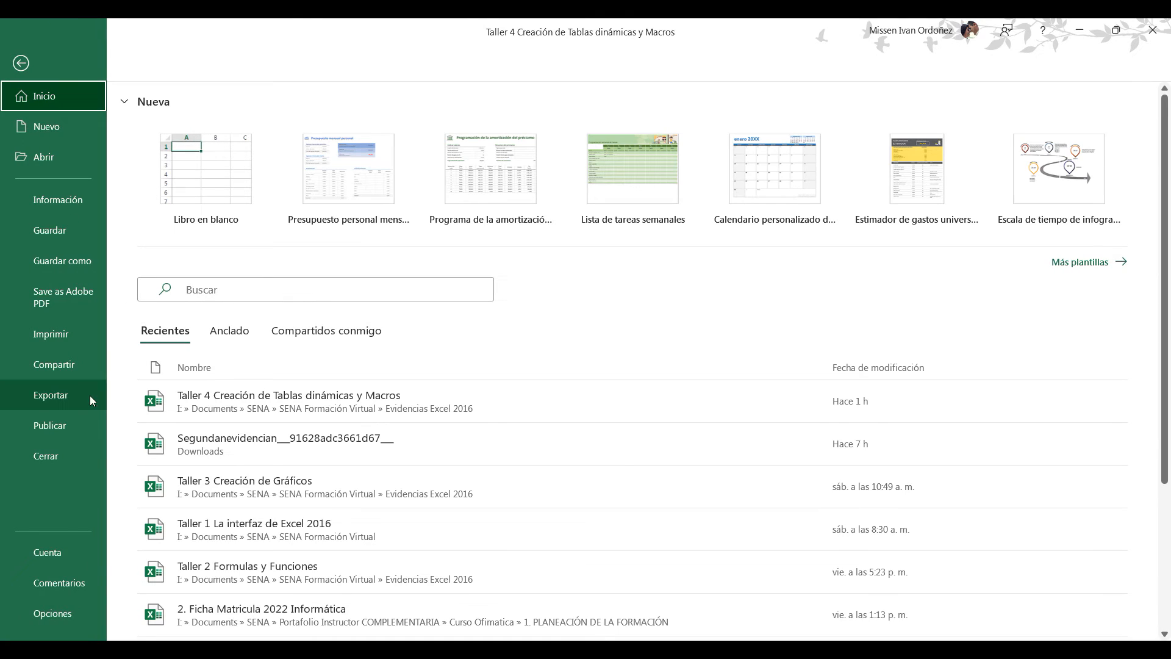
{"action": "left_click", "coordinate": [60, 613]}
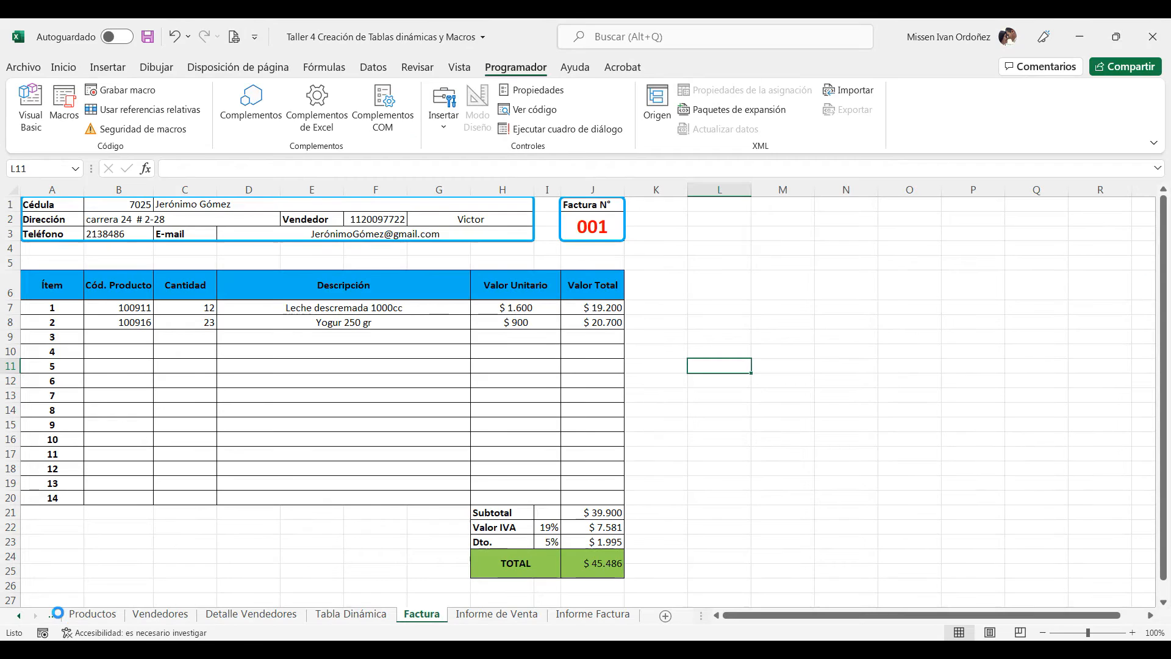
{"action": "left_click", "coordinate": [385, 82]}
{"action": "left_click_drag", "start_coordinate": [385, 82], "coordinate": [360, 65]}
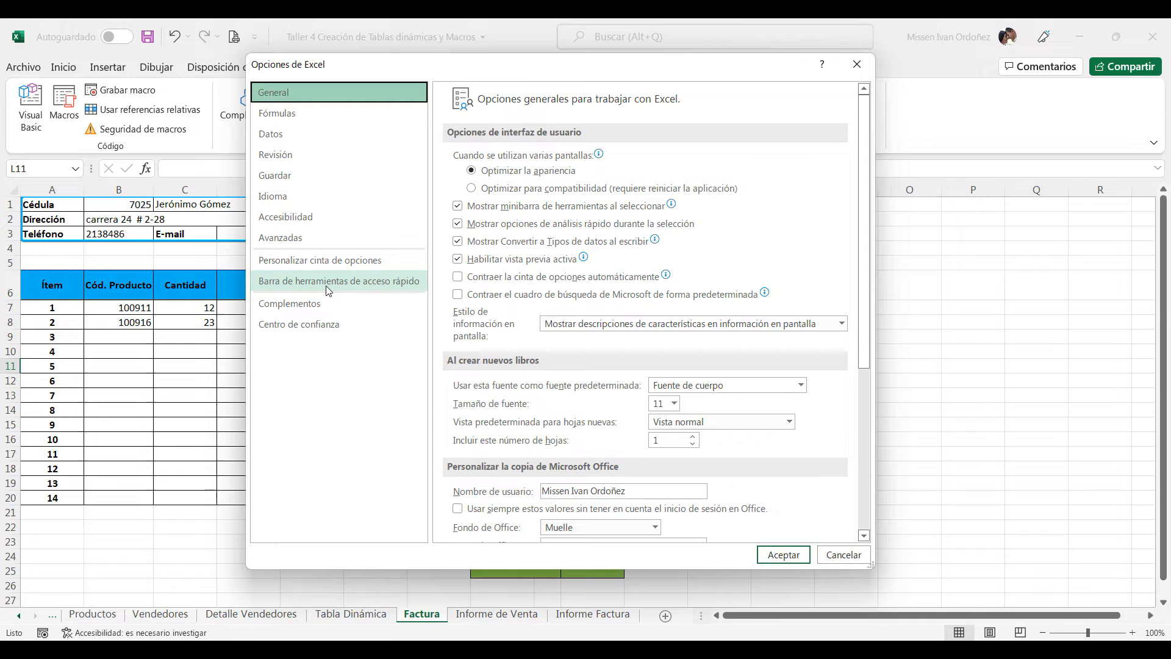
{"action": "left_click", "coordinate": [319, 266]}
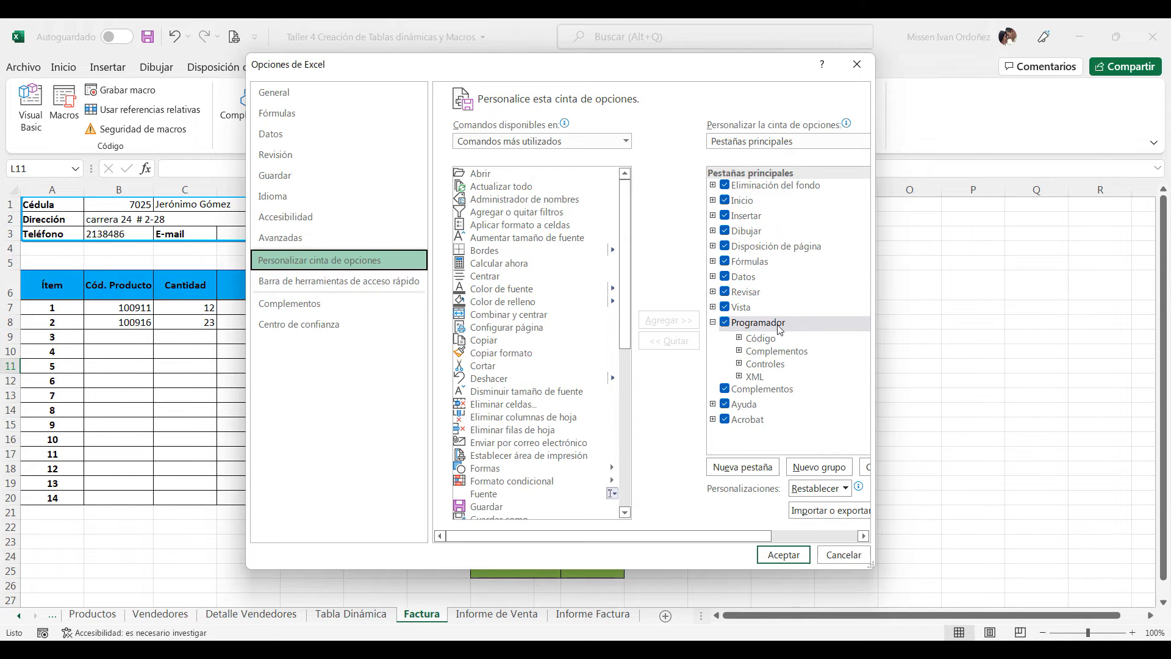
{"action": "left_click", "coordinate": [724, 323]}
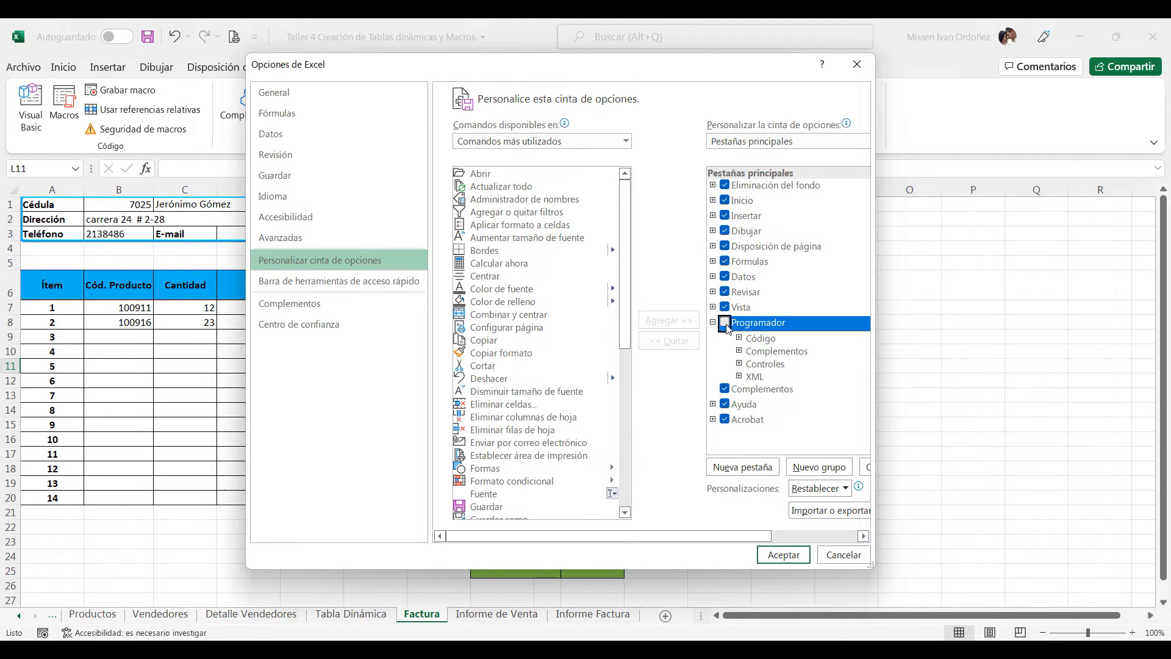
{"action": "left_click", "coordinate": [725, 323]}
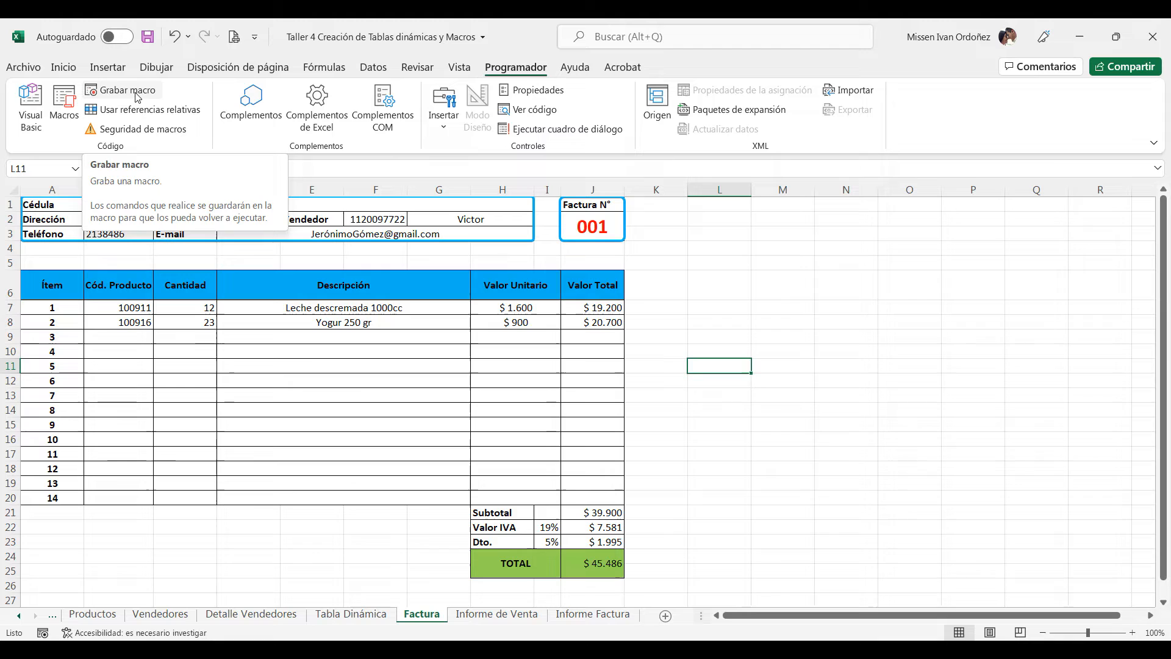
- Go to the Informe Factura sheet and select cell A3 under N° Factura as the destination for the invoice record
{"action": "left_click", "coordinate": [389, 351]}
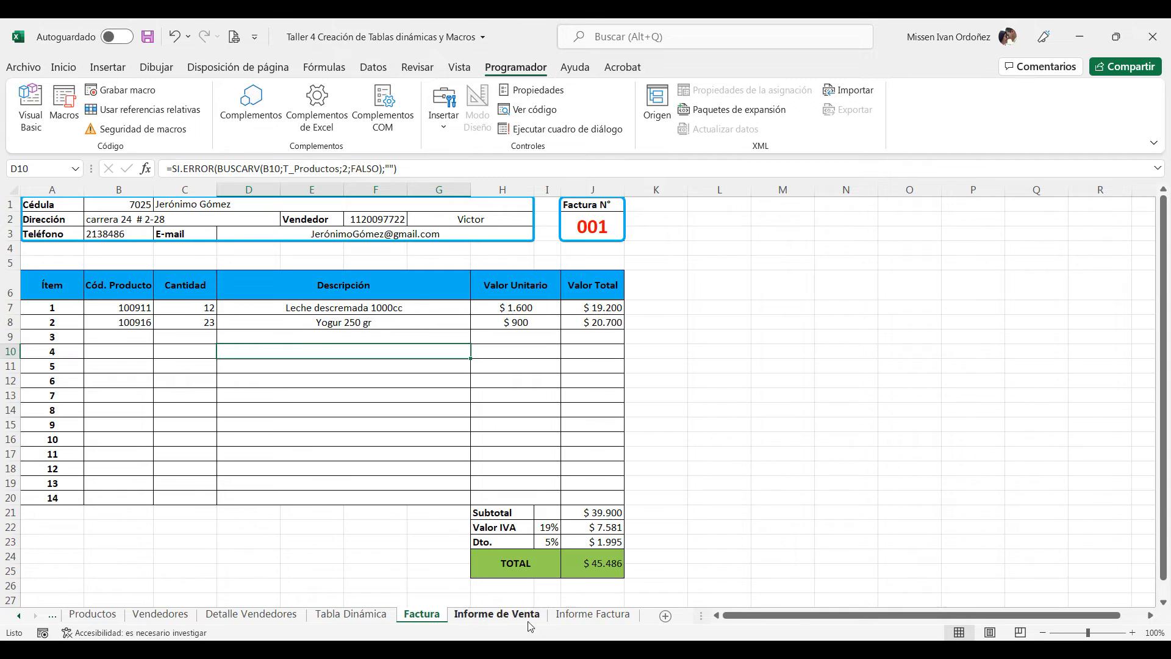
{"action": "left_click", "coordinate": [588, 615]}
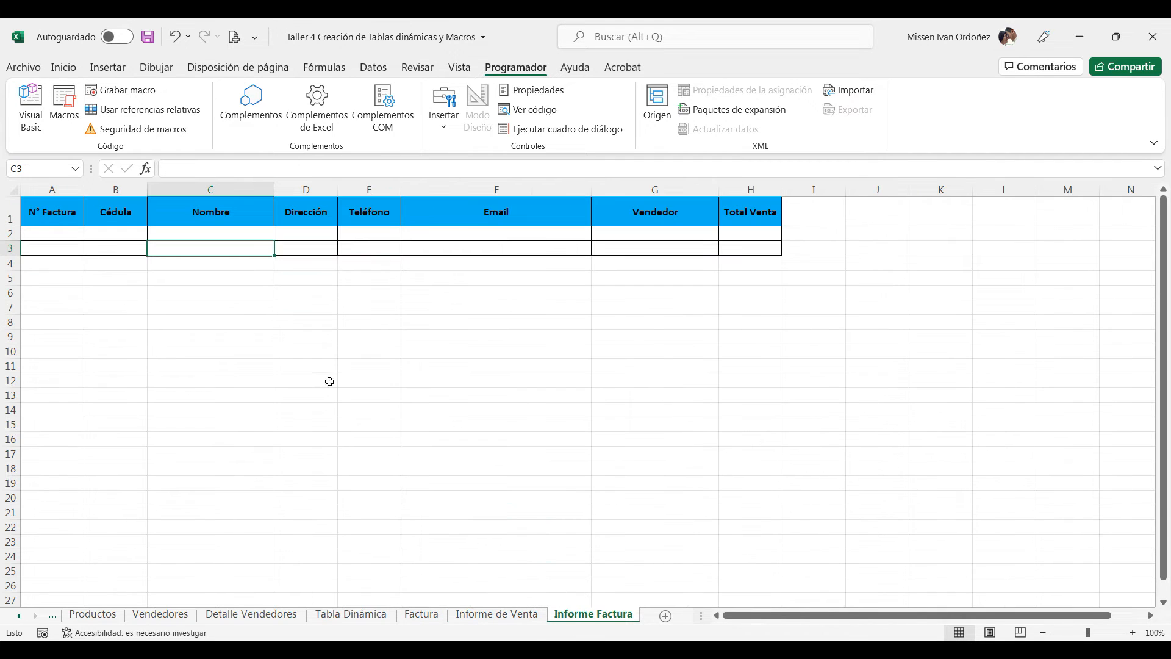
{"action": "left_click", "coordinate": [63, 250]}
{"action": "left_click_drag", "start_coordinate": [746, 250], "coordinate": [31, 247]}
{"action": "left_click", "coordinate": [66, 249]}
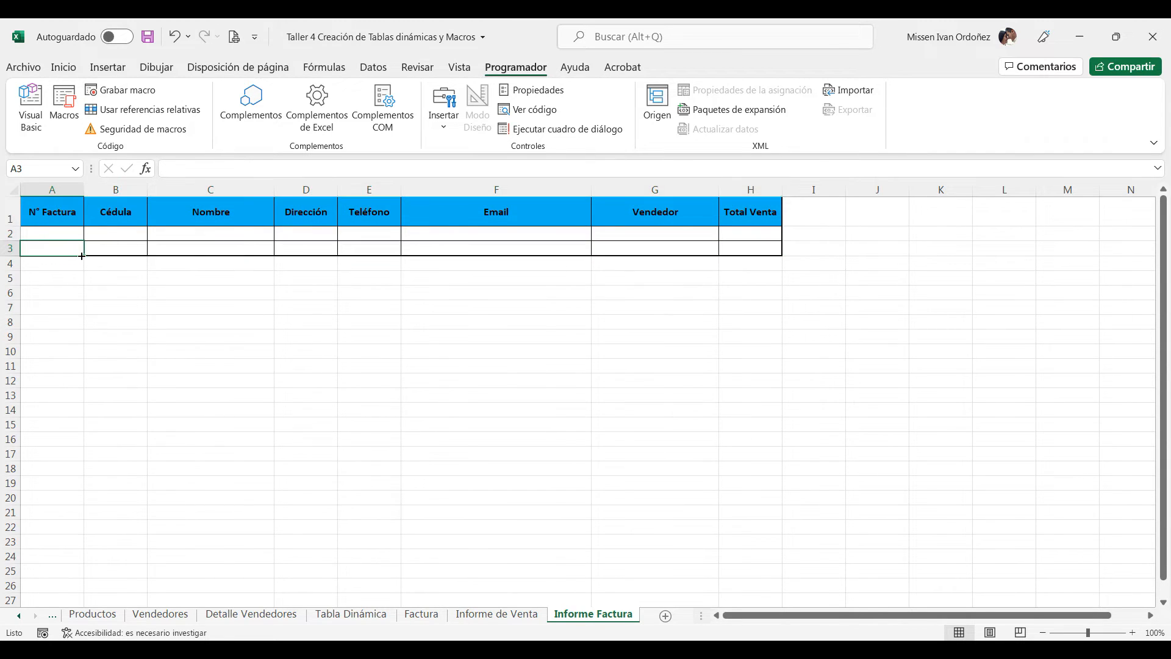
- Return to the Factura sheet and start recording a macro named Registro, stored in Este libro, with no shortcut key or description
{"action": "left_click", "coordinate": [421, 613]}
{"action": "left_click", "coordinate": [342, 462]}
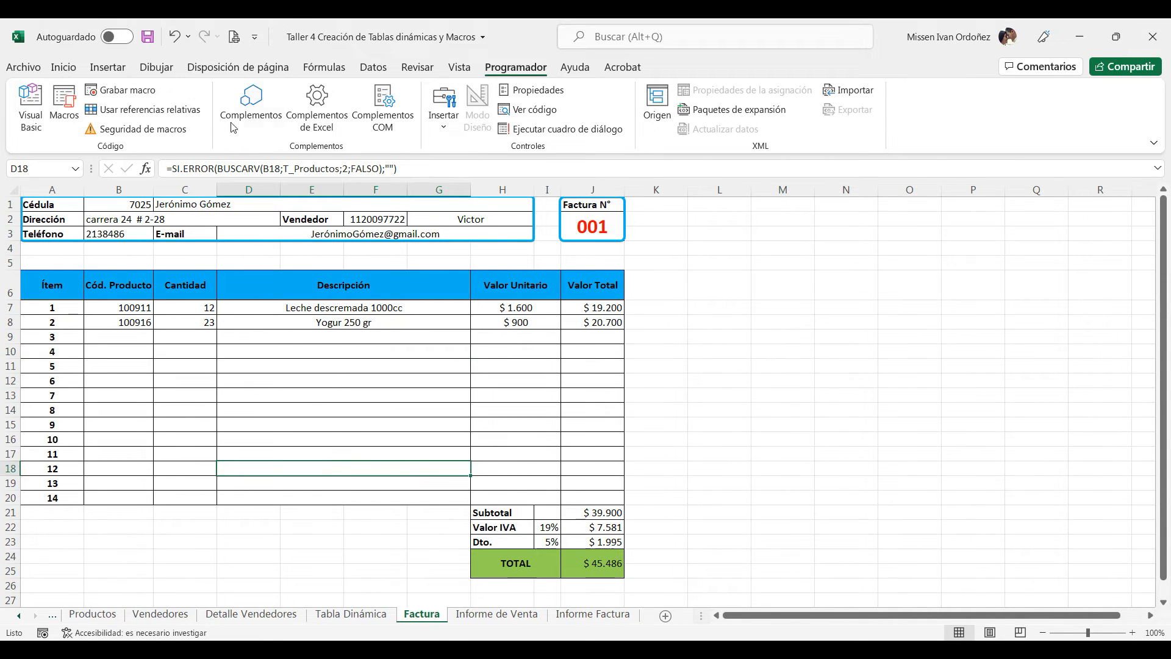
{"action": "left_click", "coordinate": [122, 91]}
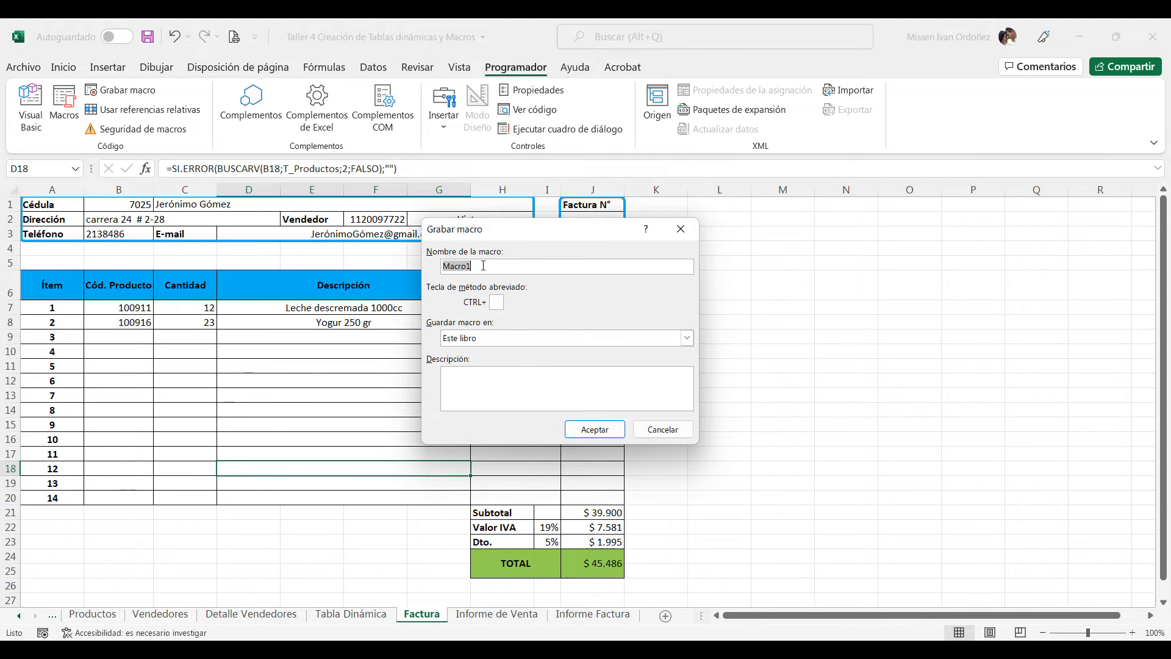
{"action": "type", "text": "Registro"}
{"action": "left_click", "coordinate": [501, 342]}
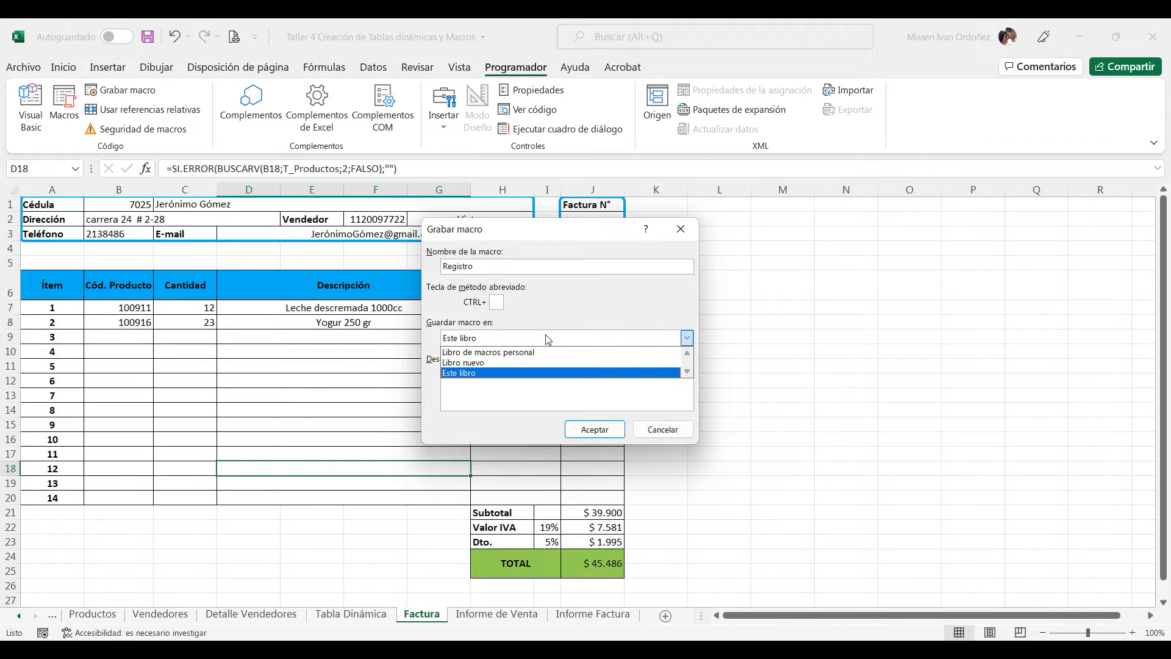
{"action": "left_click", "coordinate": [562, 308]}
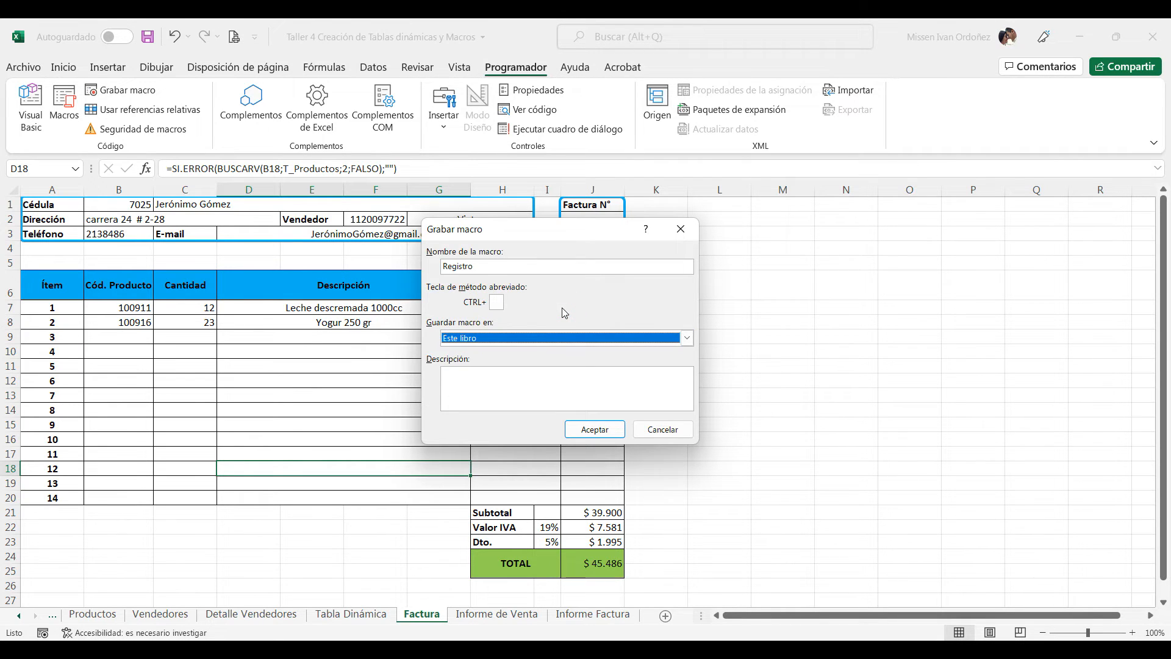
{"action": "left_click", "coordinate": [547, 376]}
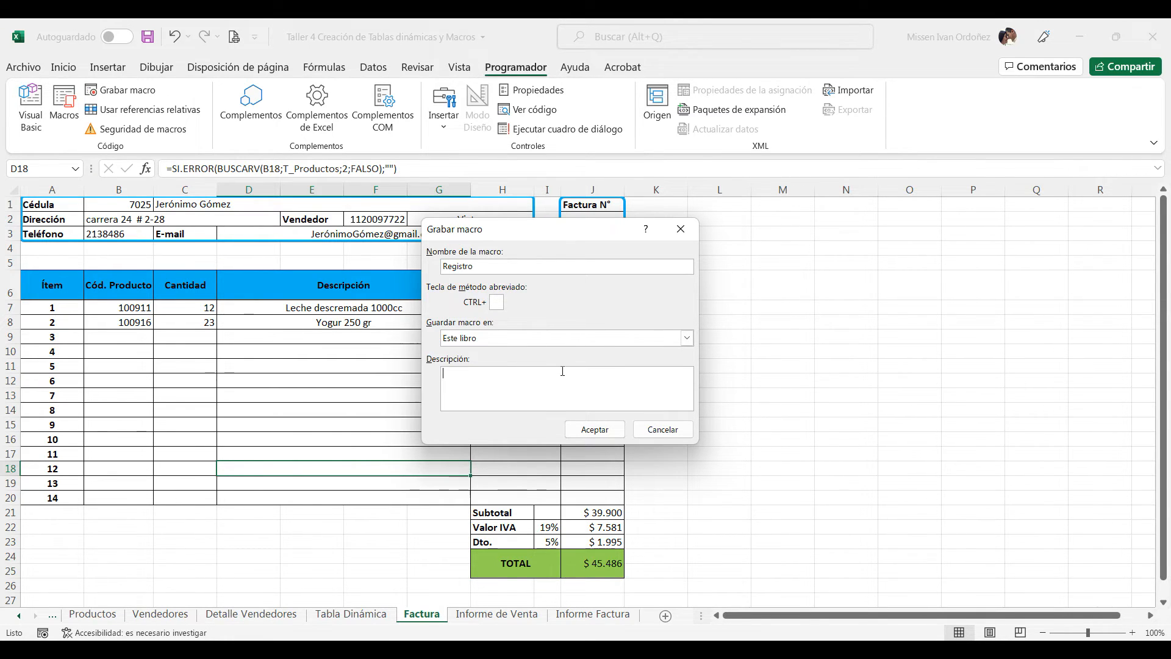
{"action": "left_click", "coordinate": [596, 430]}
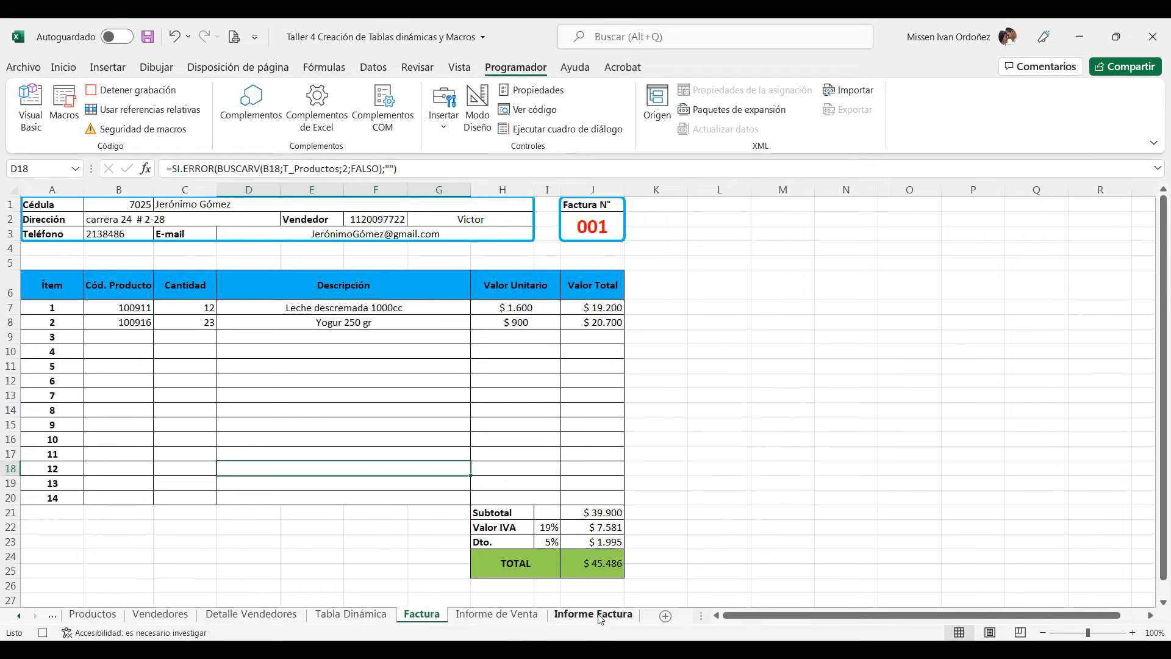
- Copy the invoice number from J2 of the Factura sheet and paste it as values into cell A3 of Informe Factura
{"action": "left_click", "coordinate": [591, 227]}
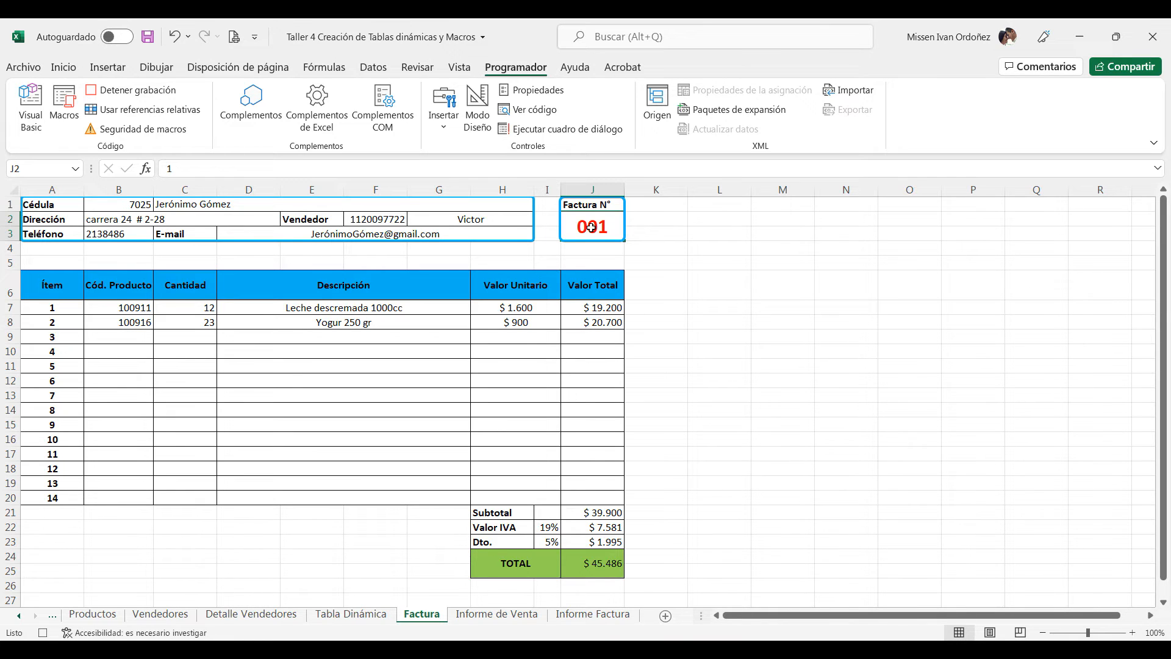
{"action": "key", "text": "ctrl+c"}
{"action": "left_click", "coordinate": [589, 616]}
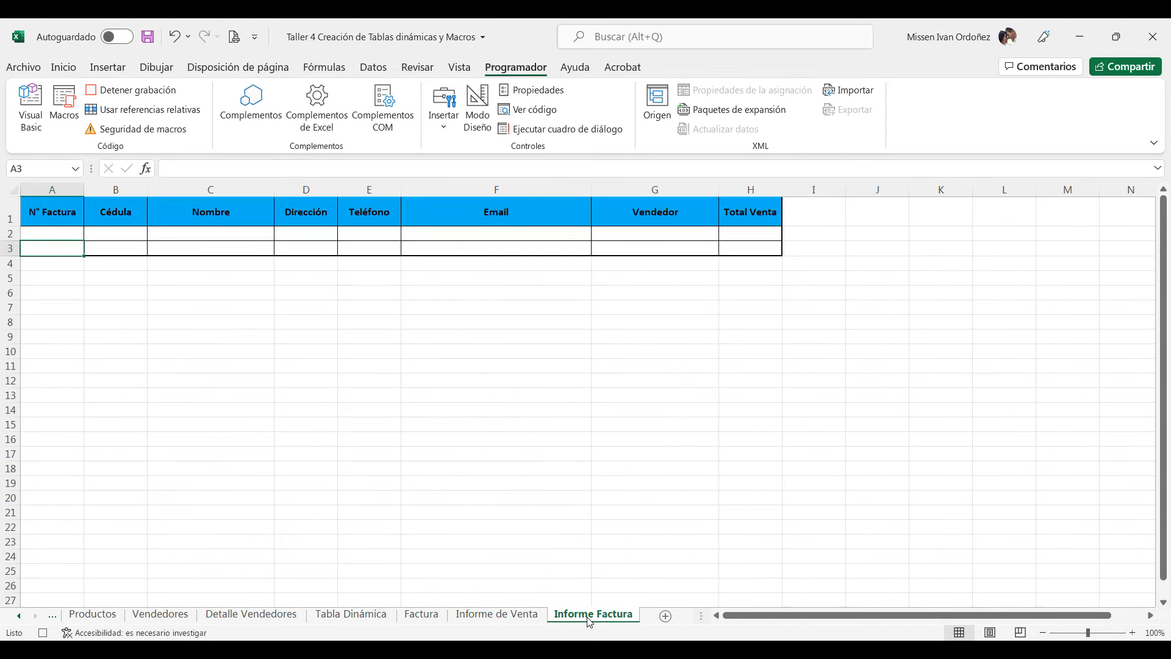
{"action": "right_click", "coordinate": [36, 249]}
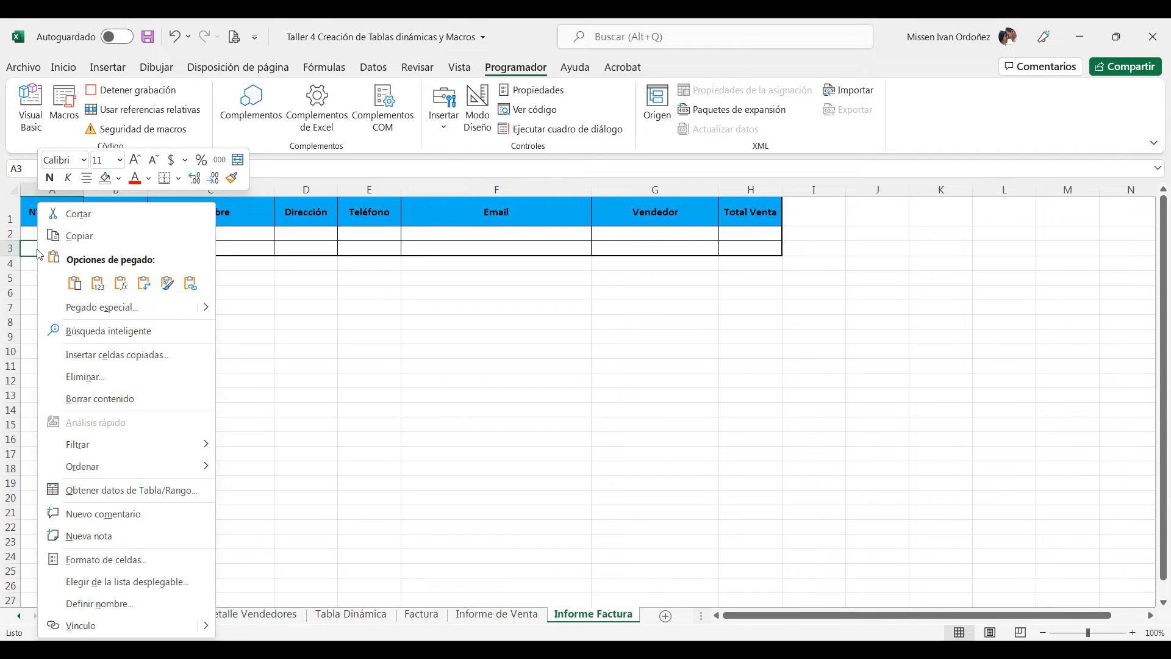
{"action": "left_click", "coordinate": [98, 283]}
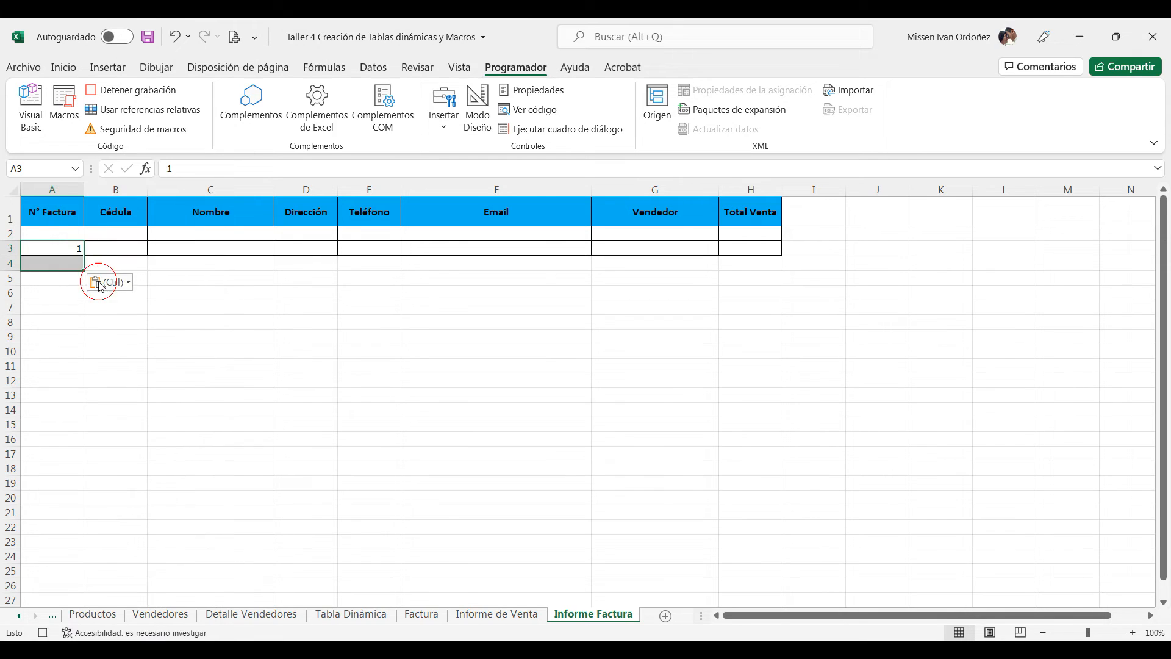
- Copy the customer's name from C1 of the Factura sheet and paste it as values into C3 of Informe Factura
{"action": "left_click", "coordinate": [62, 251]}
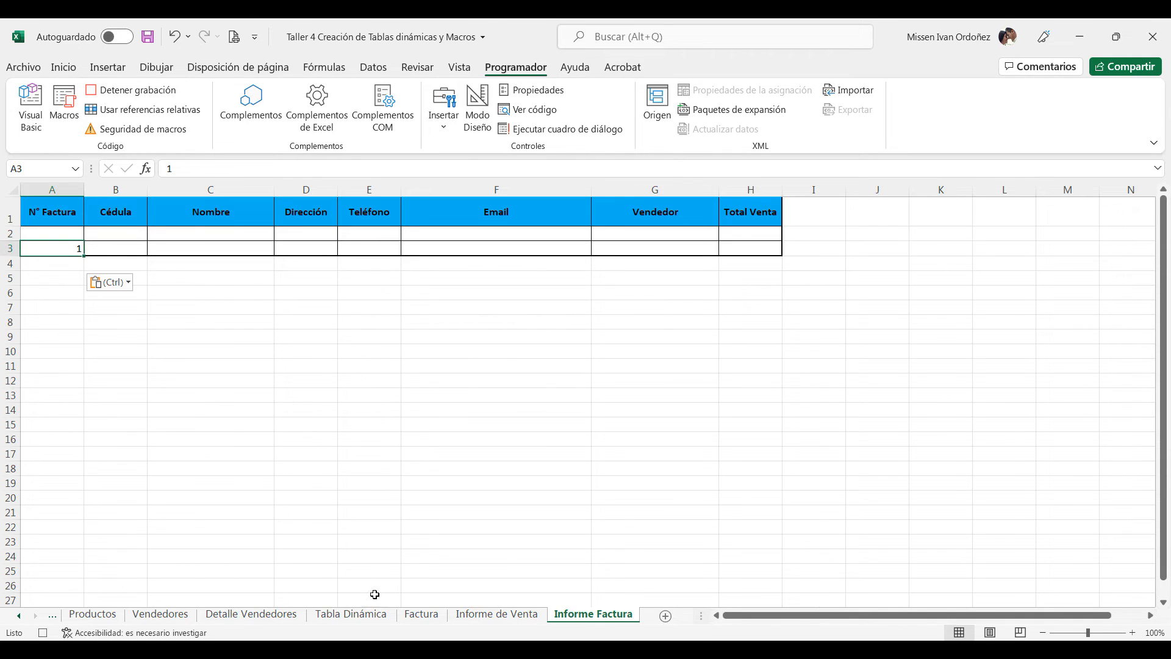
{"action": "left_click", "coordinate": [421, 614]}
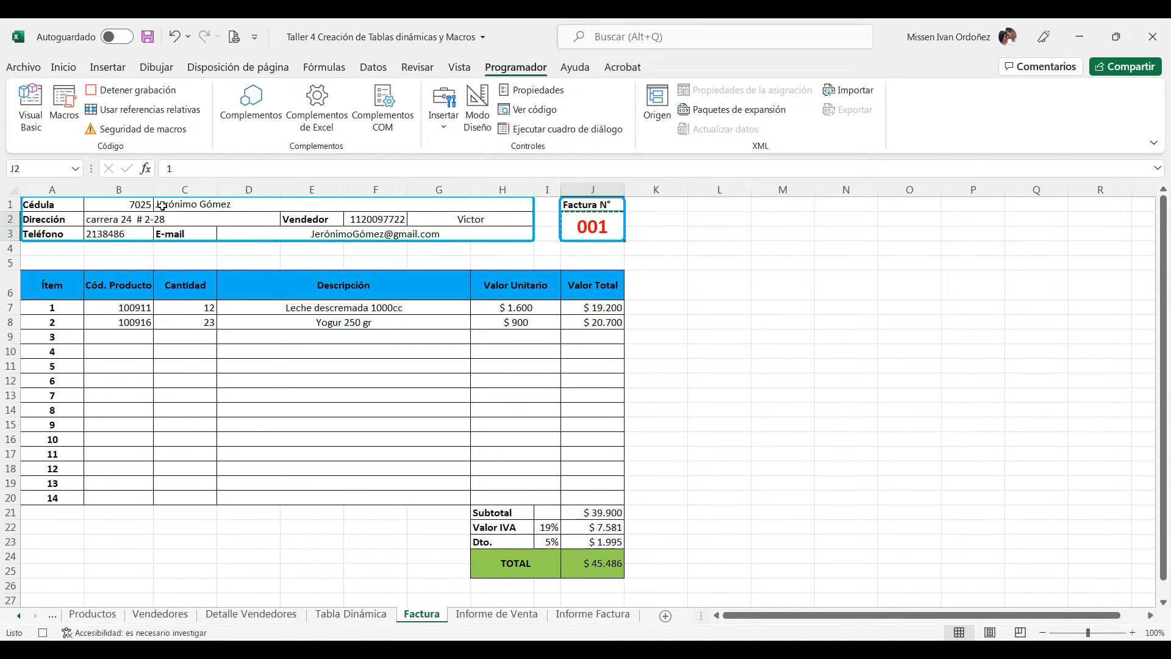
{"action": "left_click", "coordinate": [160, 207]}
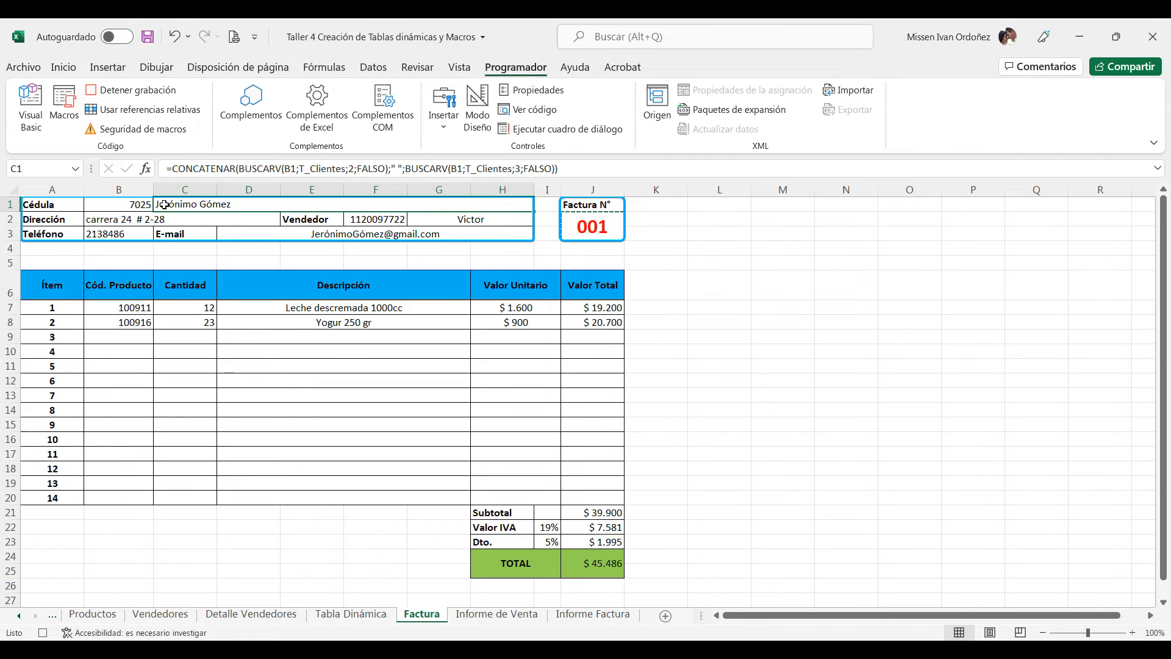
{"action": "key", "text": "ctrl+c"}
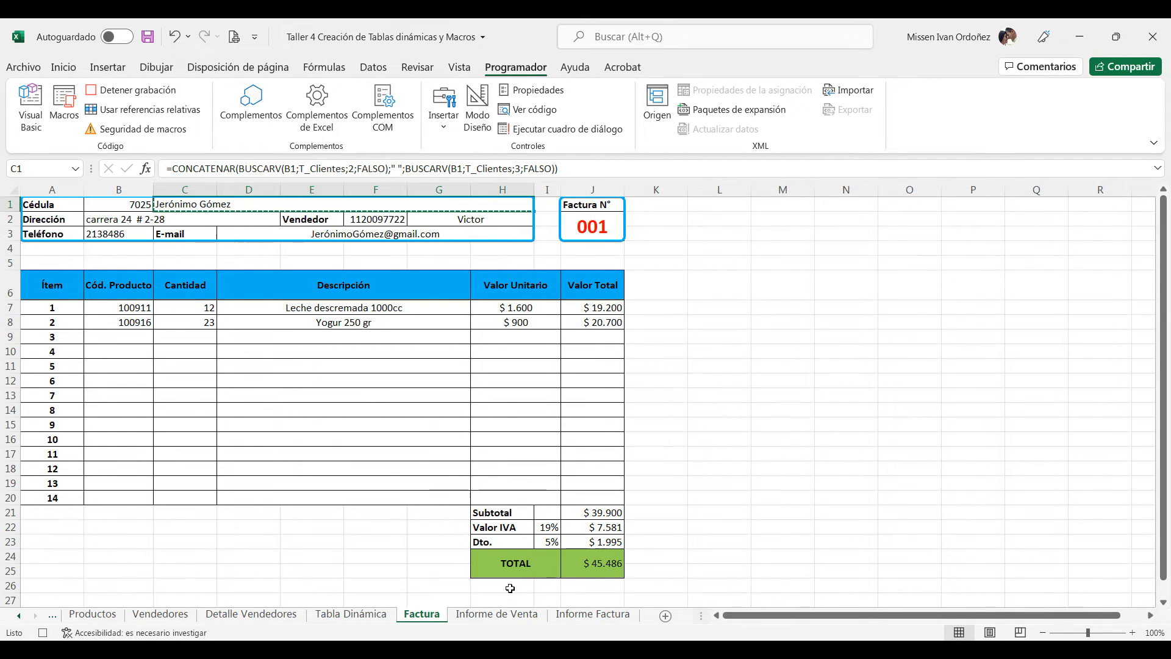
{"action": "left_click", "coordinate": [581, 620]}
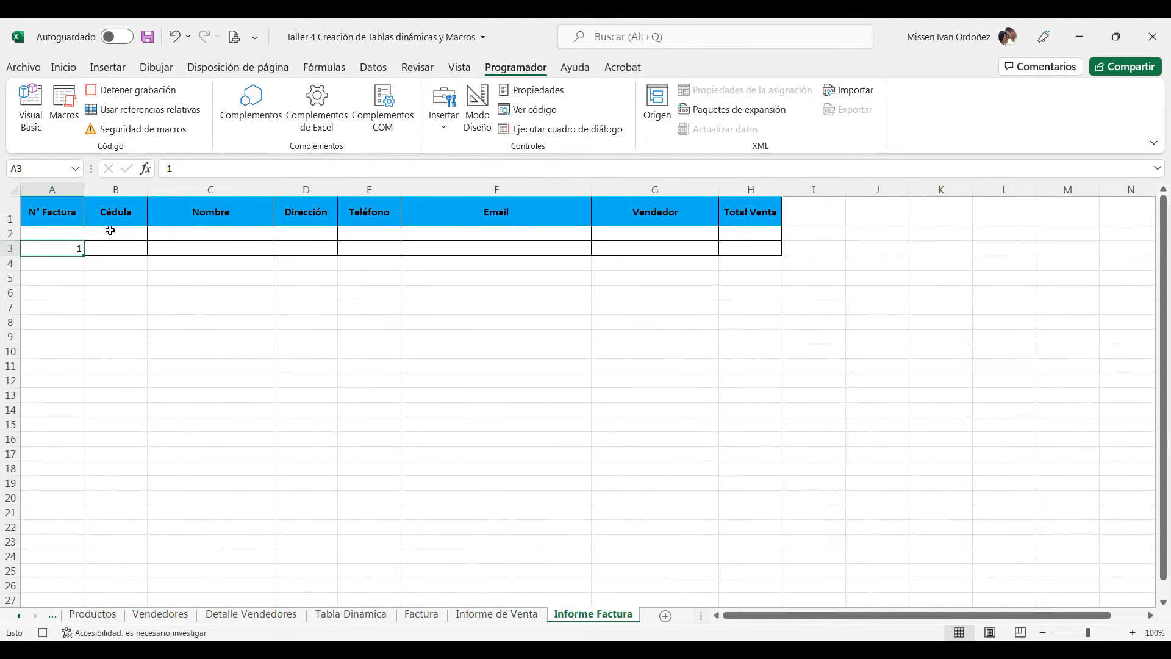
{"action": "left_click", "coordinate": [175, 248]}
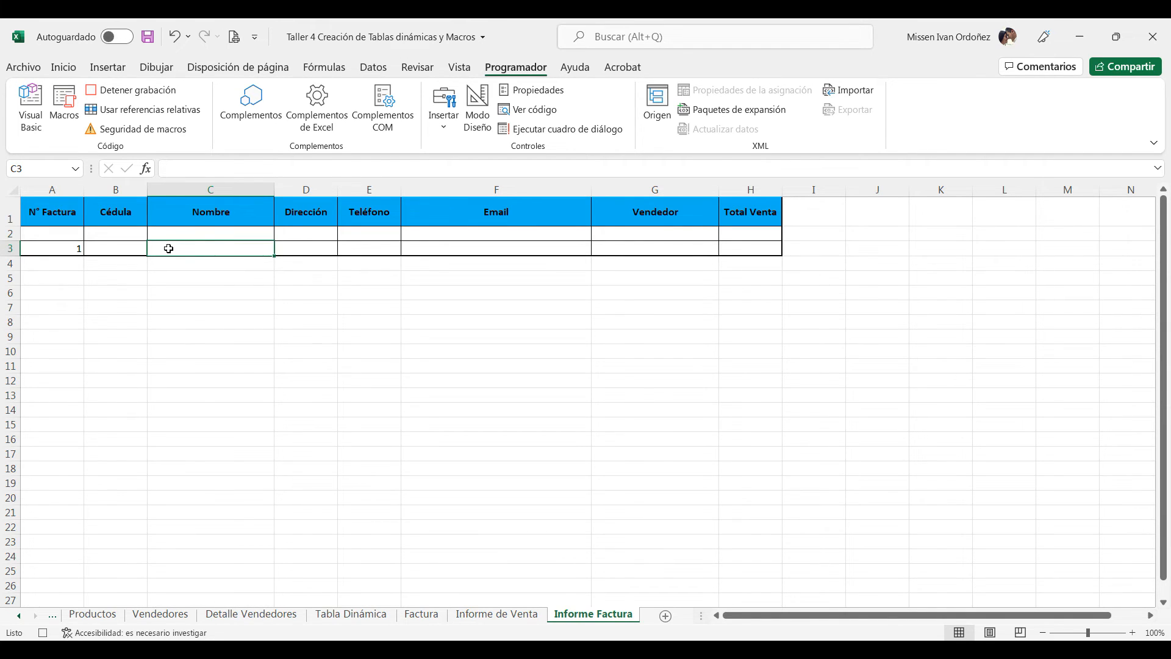
{"action": "right_click", "coordinate": [169, 250]}
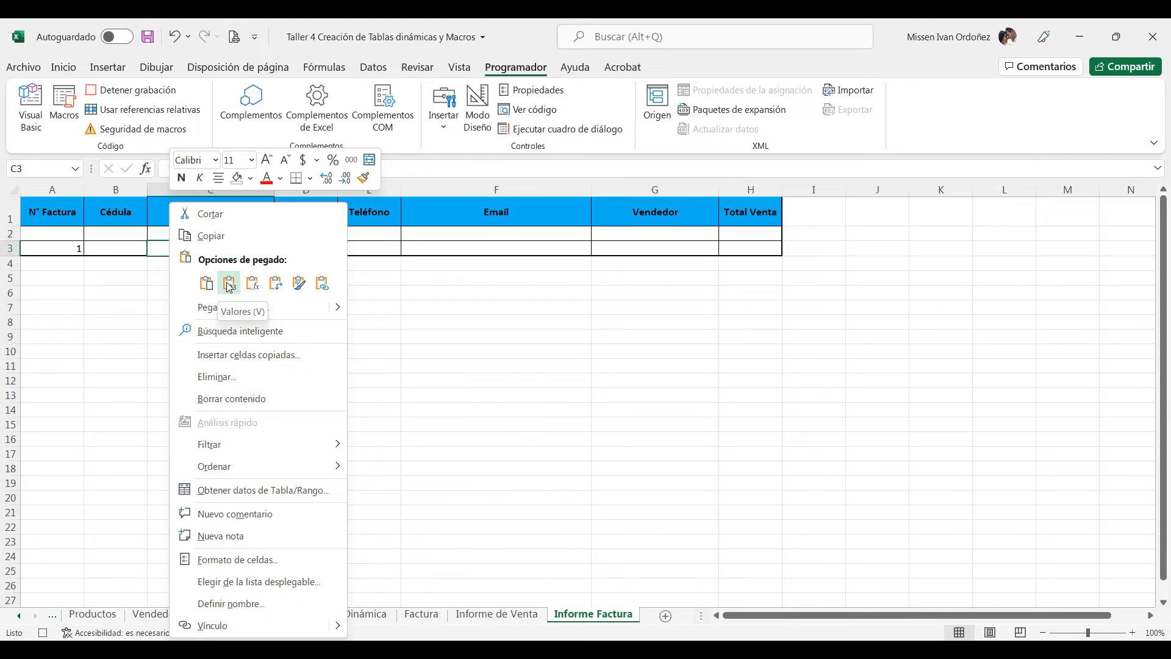
{"action": "left_click", "coordinate": [229, 284]}
{"action": "left_click", "coordinate": [225, 247]}
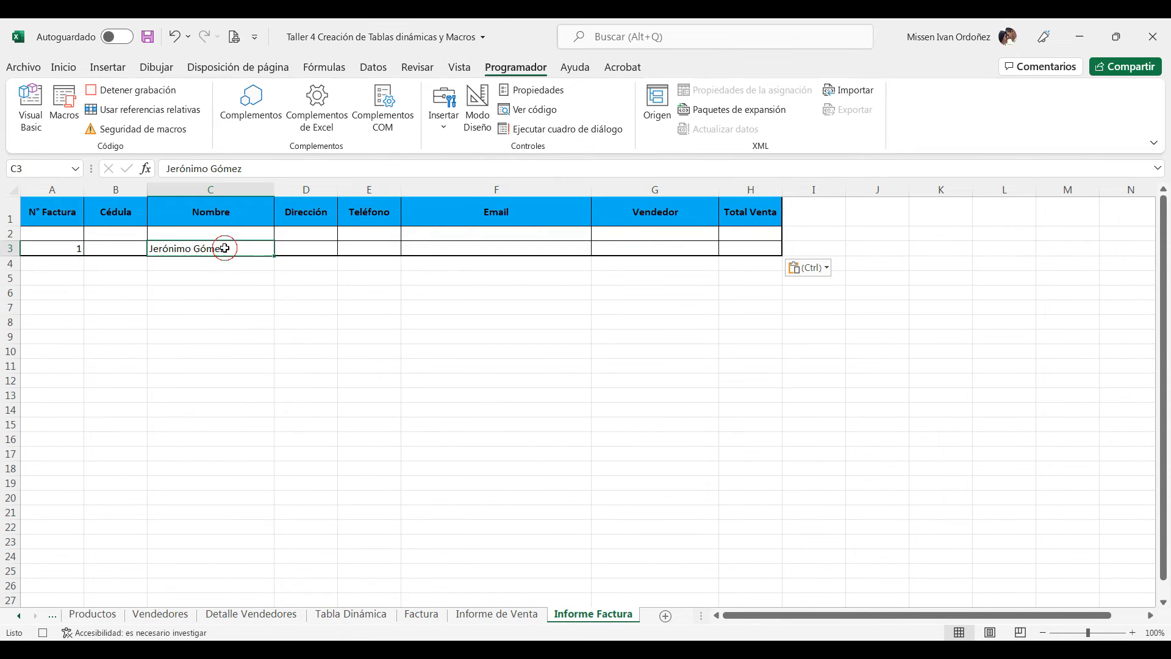
- Copy the customer's Cédula from B1 of the Factura sheet and paste it as values into B3 of Informe Factura
{"action": "left_click", "coordinate": [120, 244]}
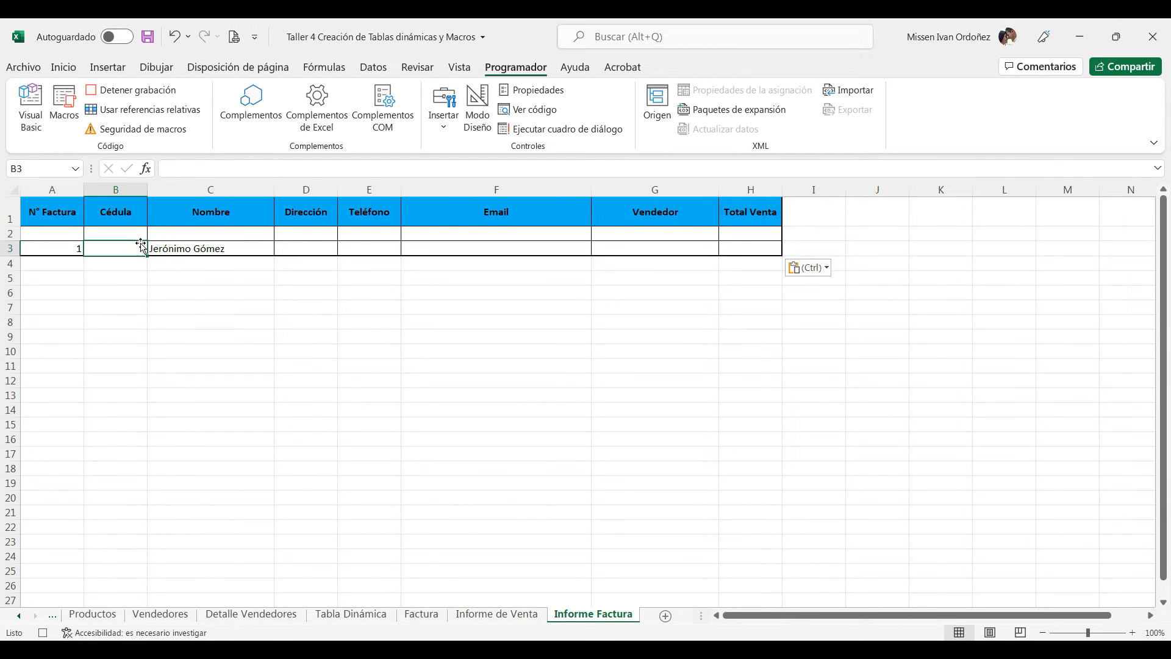
{"action": "left_click", "coordinate": [421, 613]}
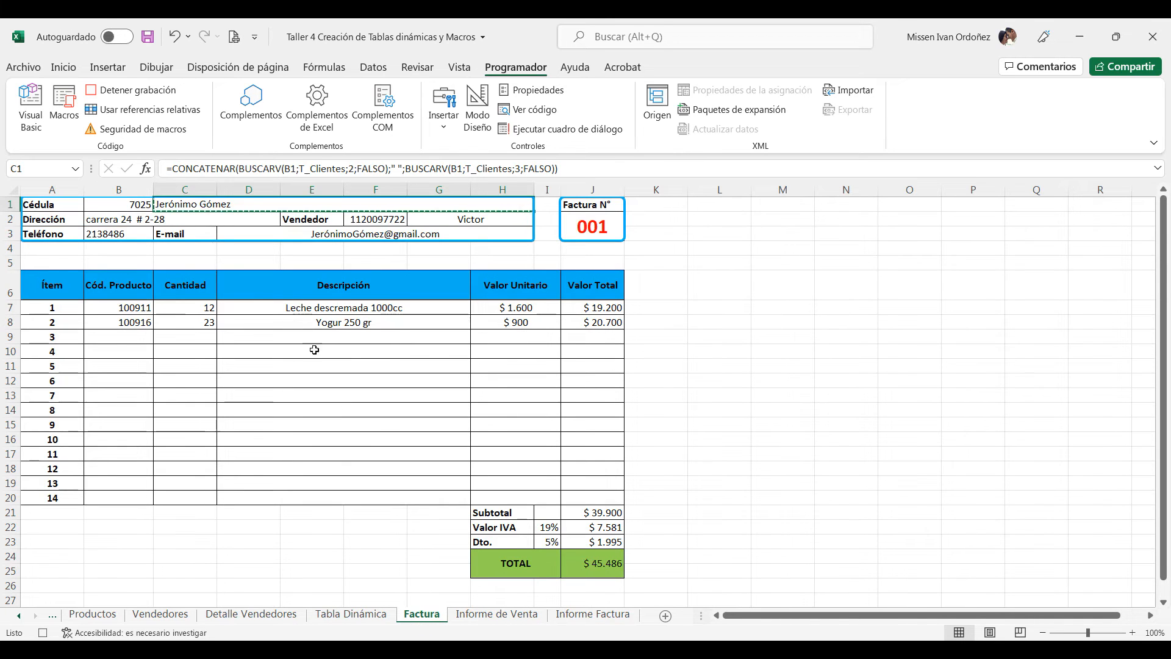
{"action": "left_click", "coordinate": [141, 206]}
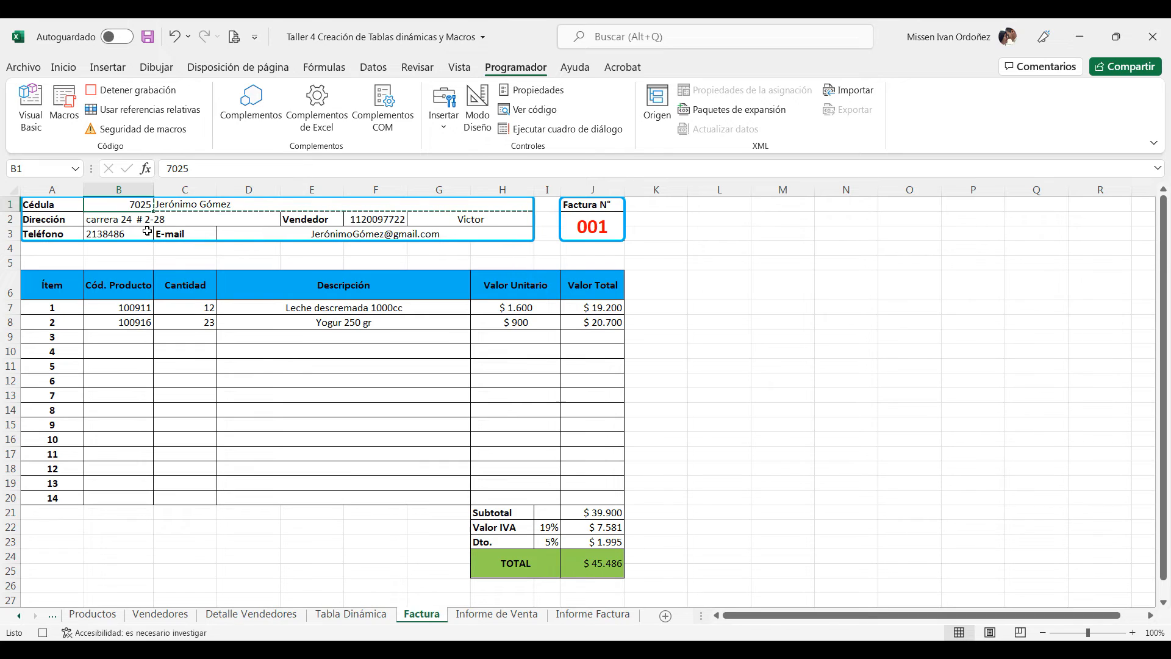
{"action": "key", "text": "ctrl+c"}
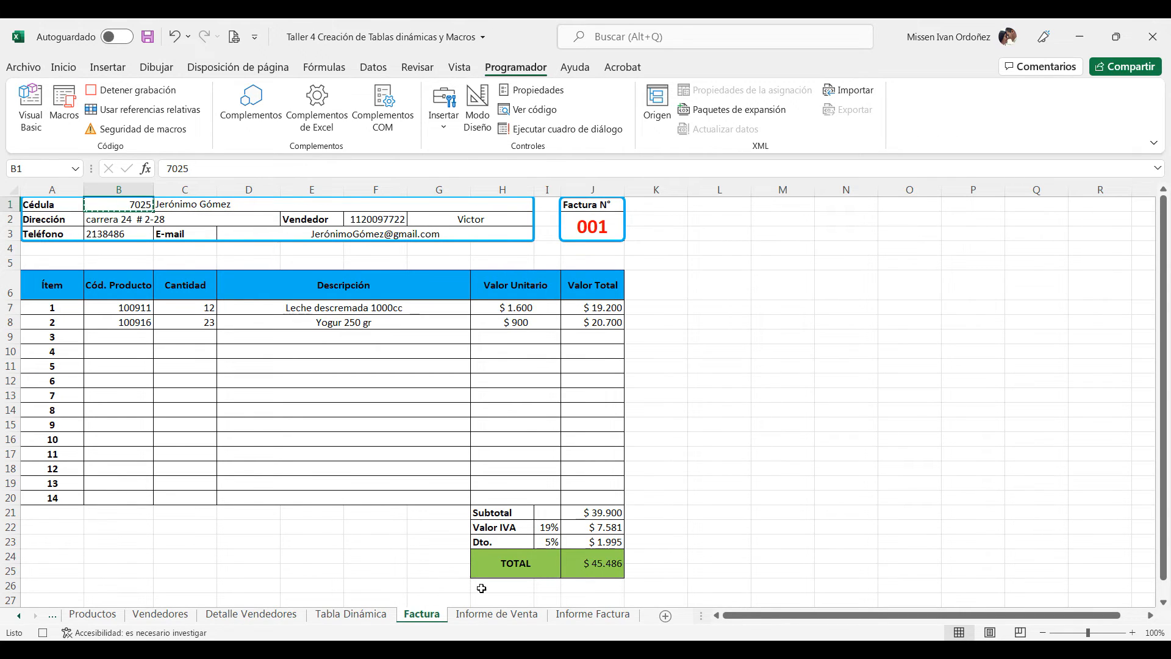
{"action": "left_click", "coordinate": [579, 616]}
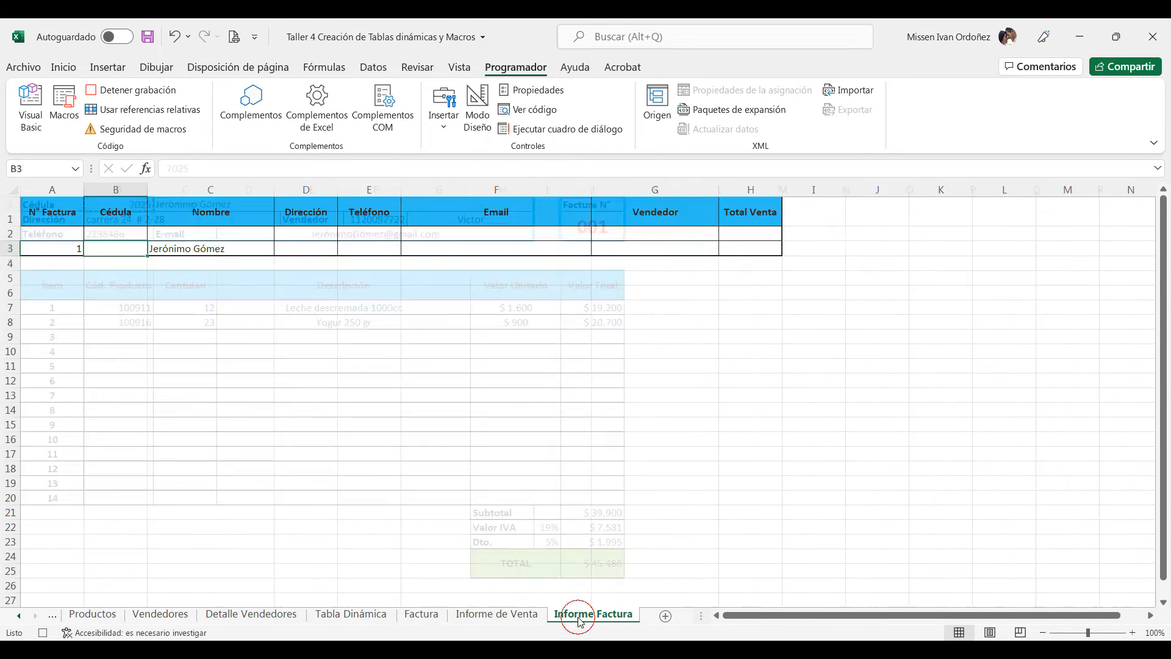
{"action": "left_click", "coordinate": [126, 251]}
{"action": "right_click", "coordinate": [127, 254]}
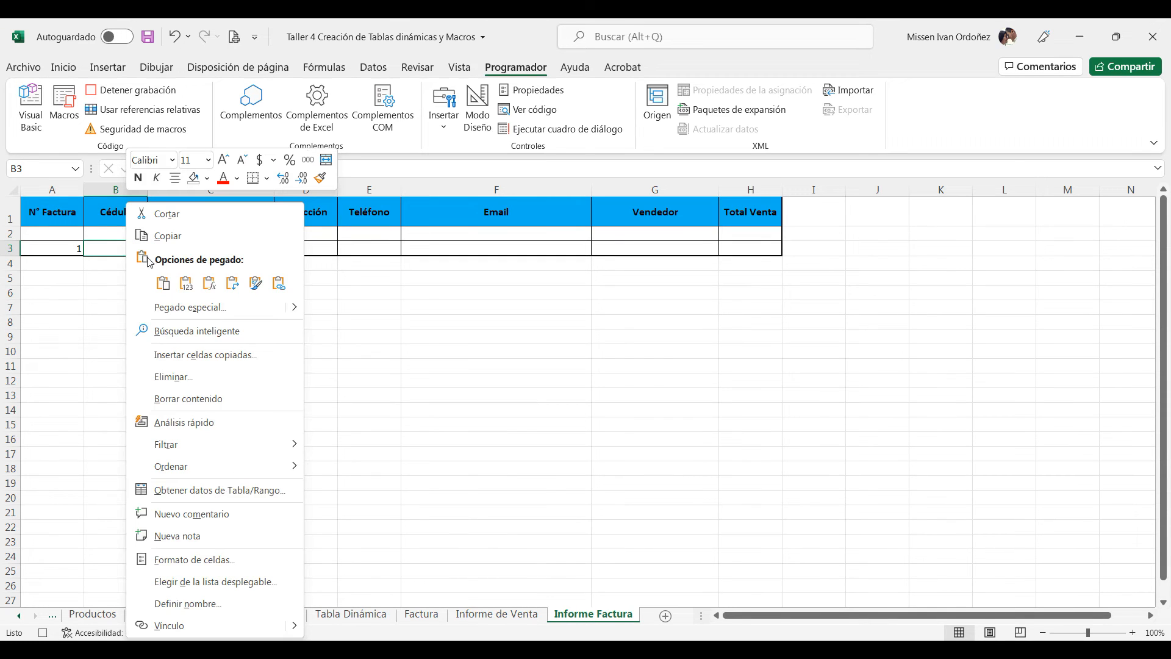
{"action": "left_click", "coordinate": [186, 284]}
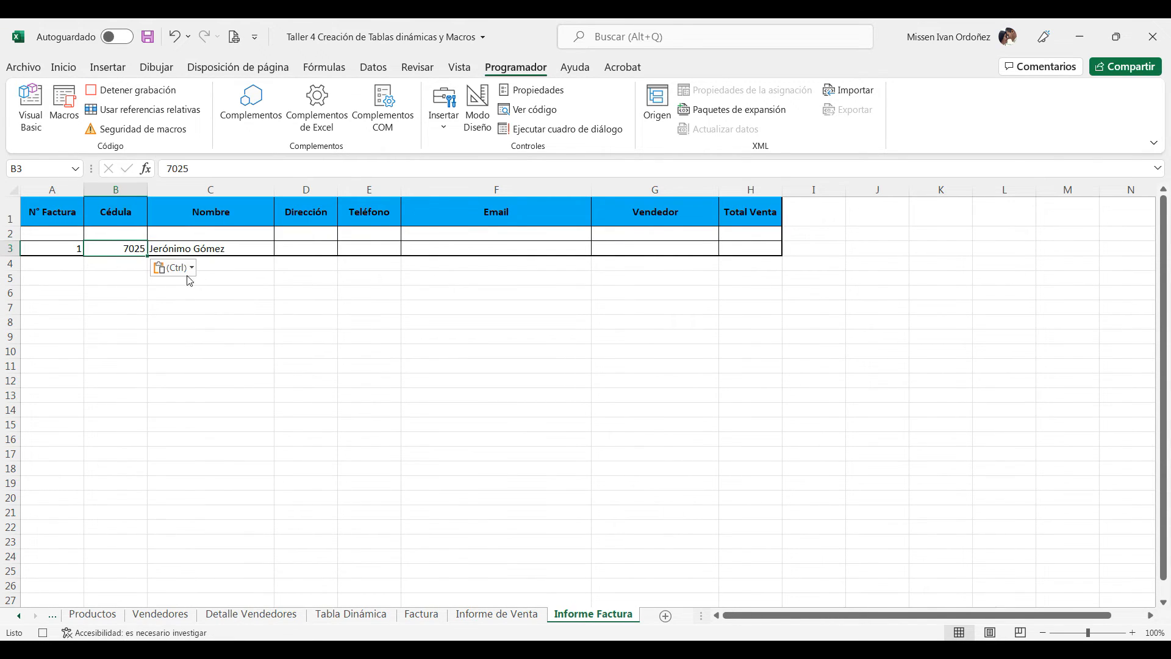
- Copy the customer's address from B2 of the Factura sheet and paste it as values into D3 of Informe Factura
{"action": "left_click", "coordinate": [296, 247]}
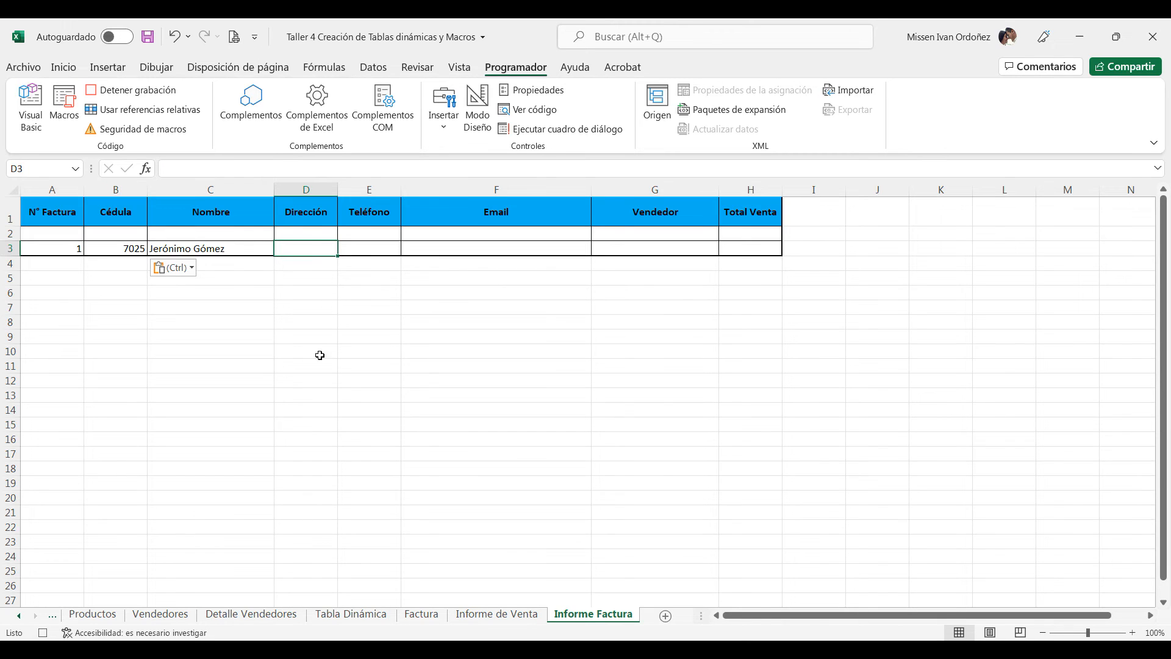
{"action": "left_click", "coordinate": [423, 614]}
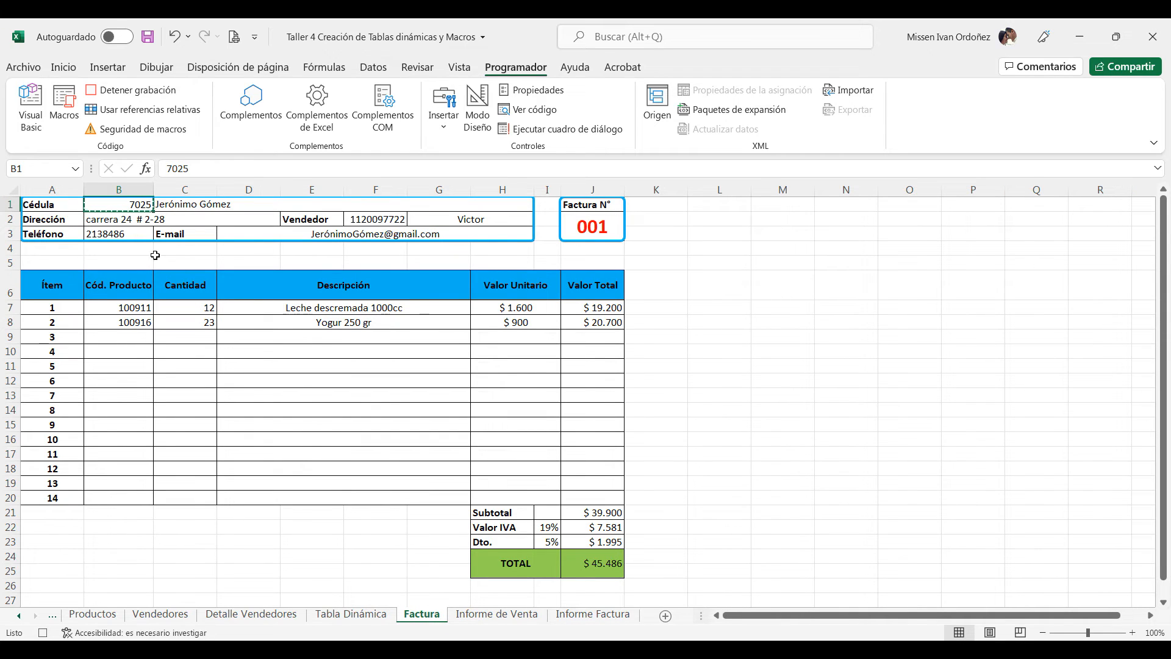
{"action": "left_click", "coordinate": [225, 218]}
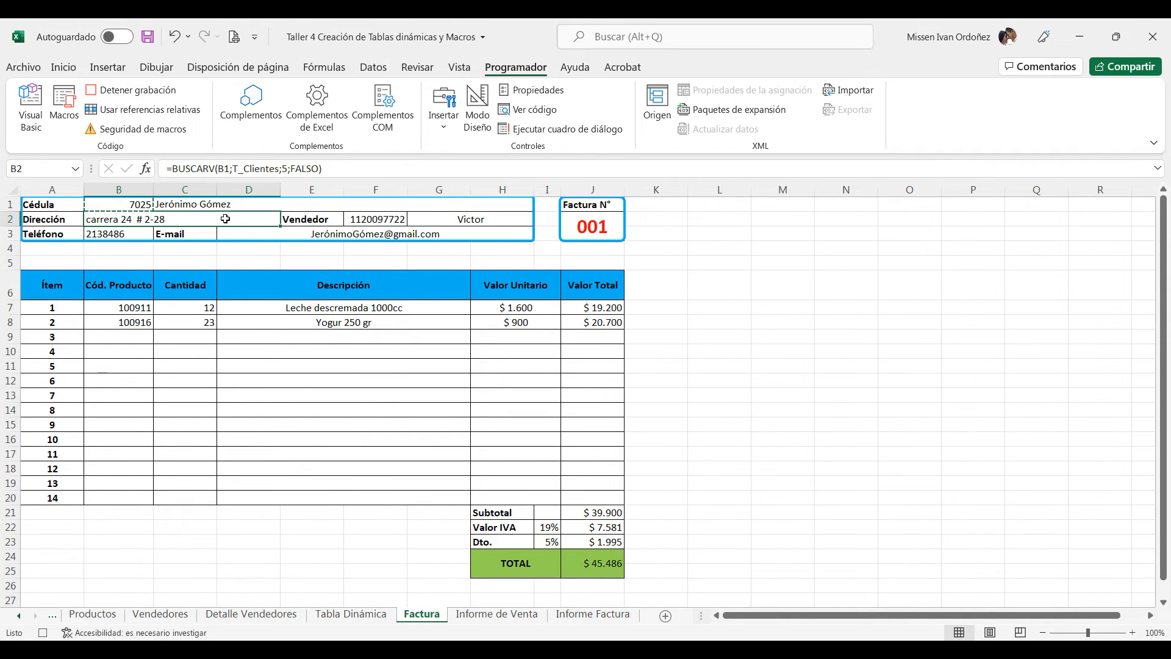
{"action": "key", "text": "ctrl+c"}
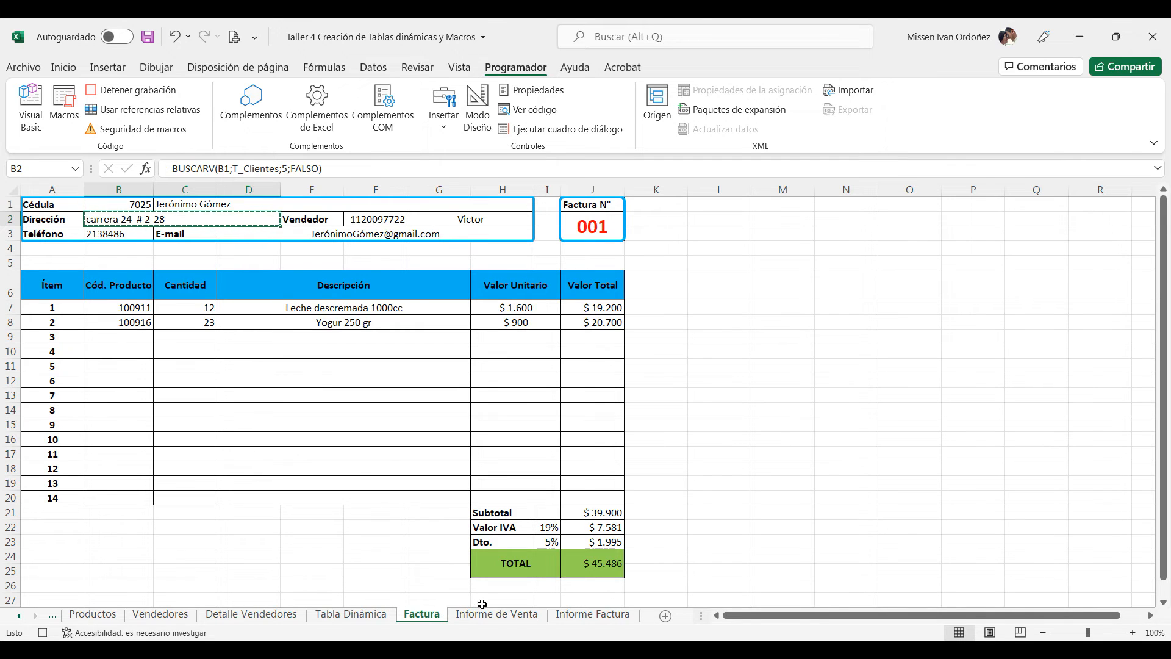
{"action": "left_click", "coordinate": [584, 613]}
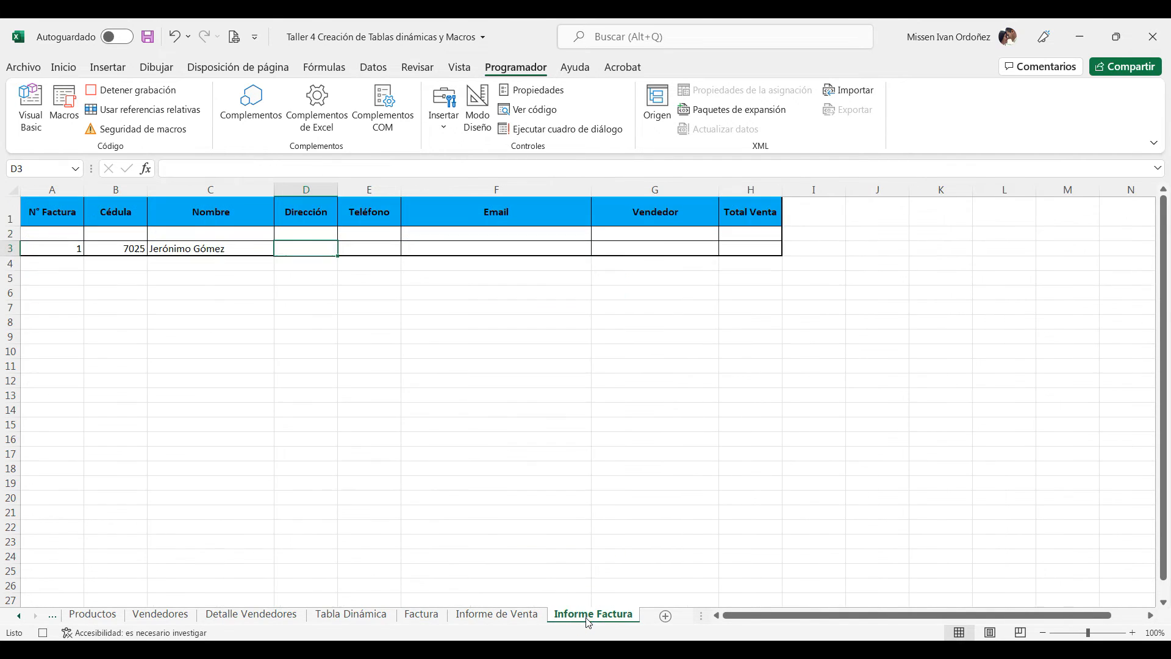
{"action": "right_click", "coordinate": [295, 247]}
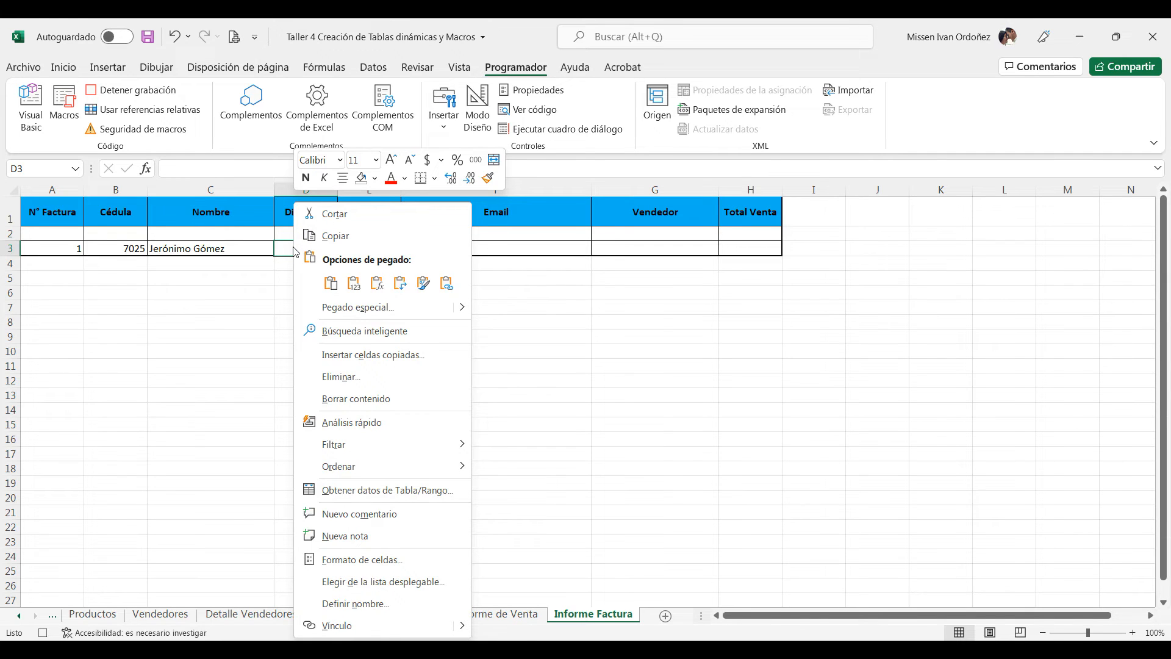
{"action": "left_click", "coordinate": [354, 283]}
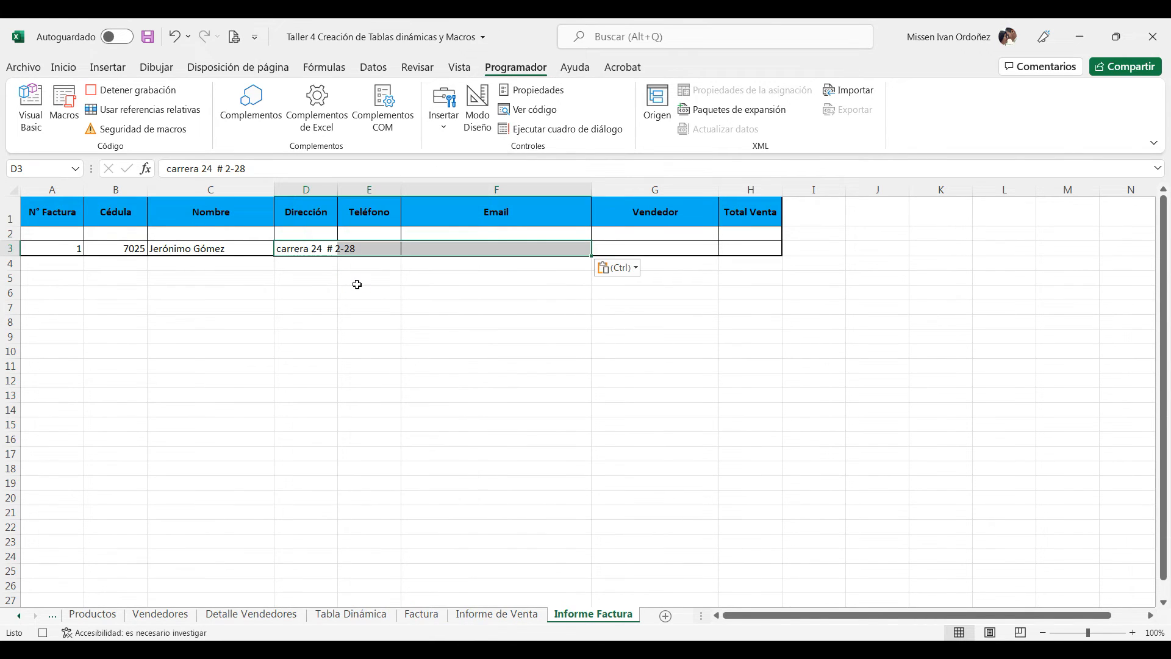
{"action": "left_click", "coordinate": [327, 250]}
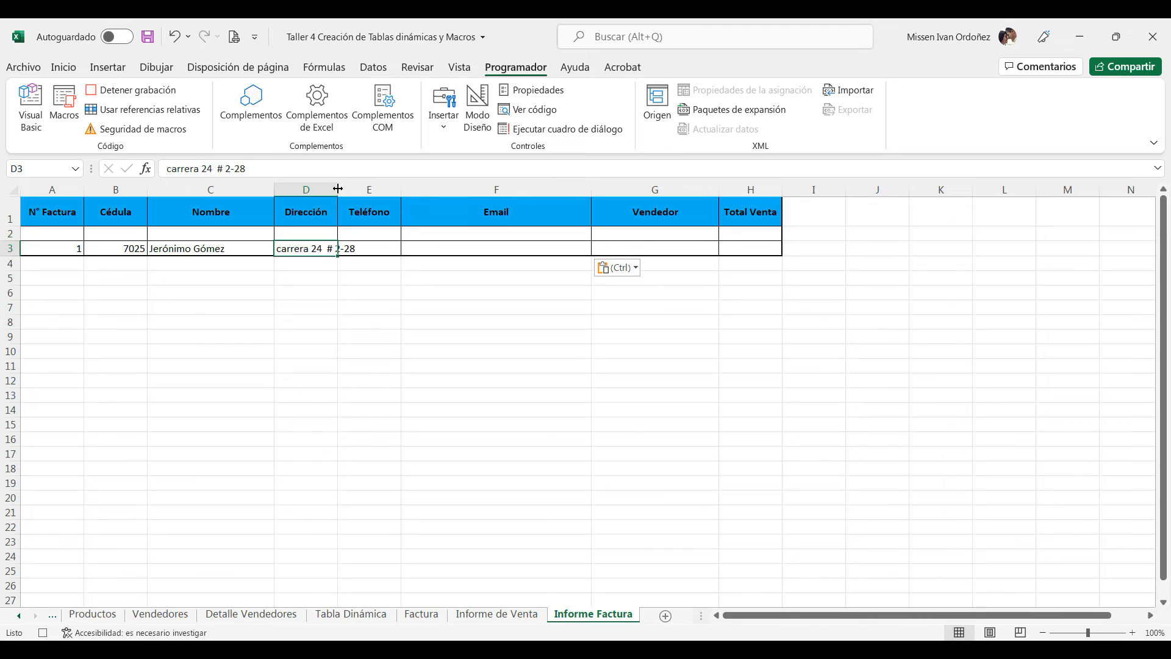
- Copy the customer's phone number from B3 of the Factura sheet and paste it as values into E3 of Informe Factura
{"action": "left_click", "coordinate": [369, 249]}
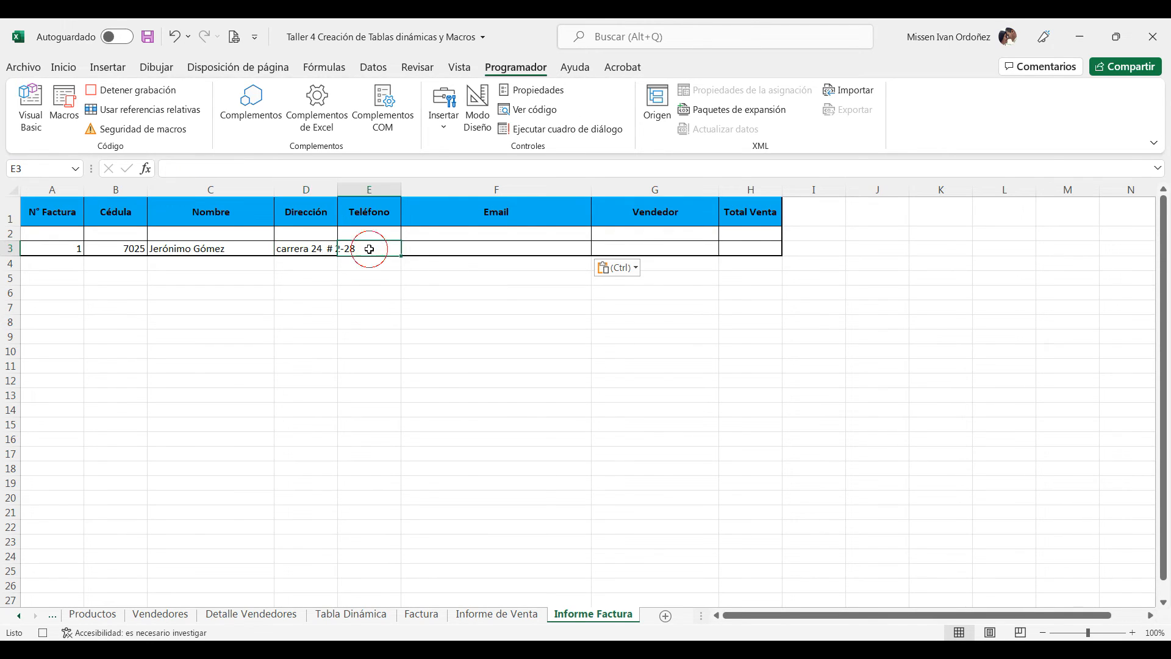
{"action": "left_click", "coordinate": [421, 614]}
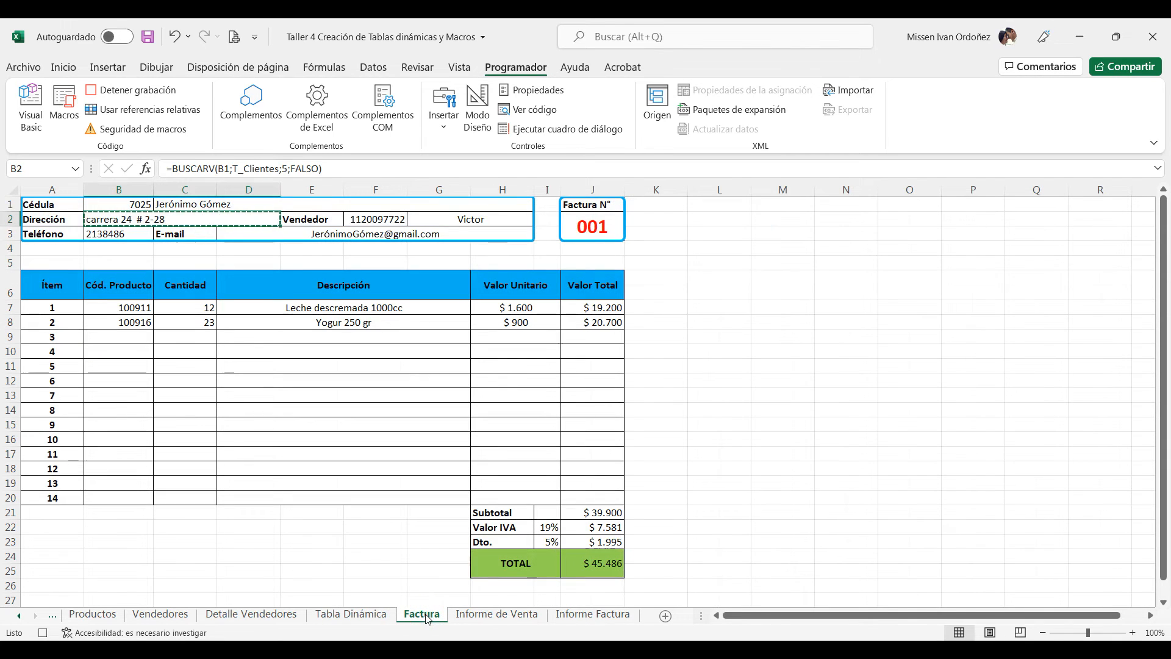
{"action": "left_click", "coordinate": [121, 232]}
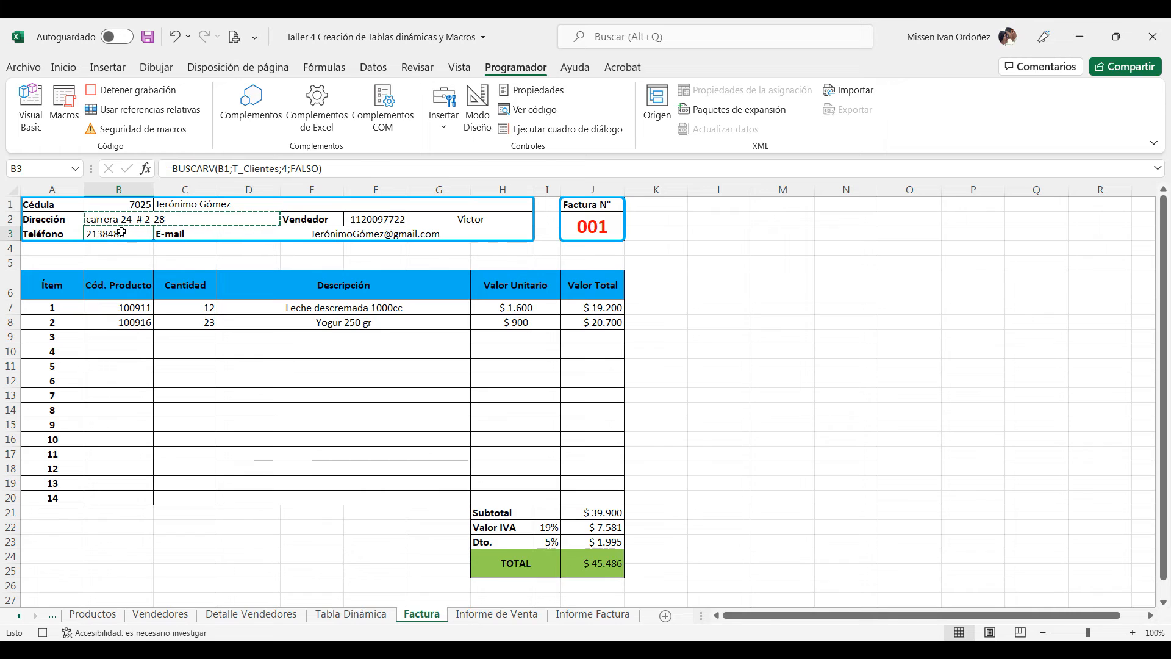
{"action": "key", "text": "ctrl+c"}
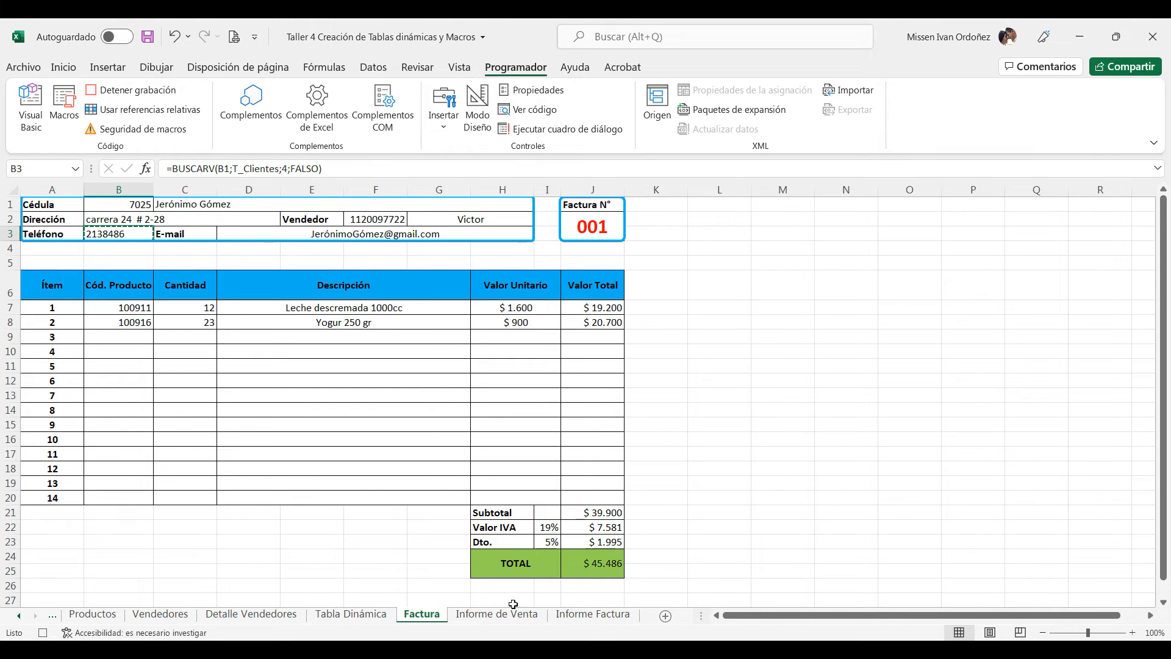
{"action": "left_click", "coordinate": [612, 618]}
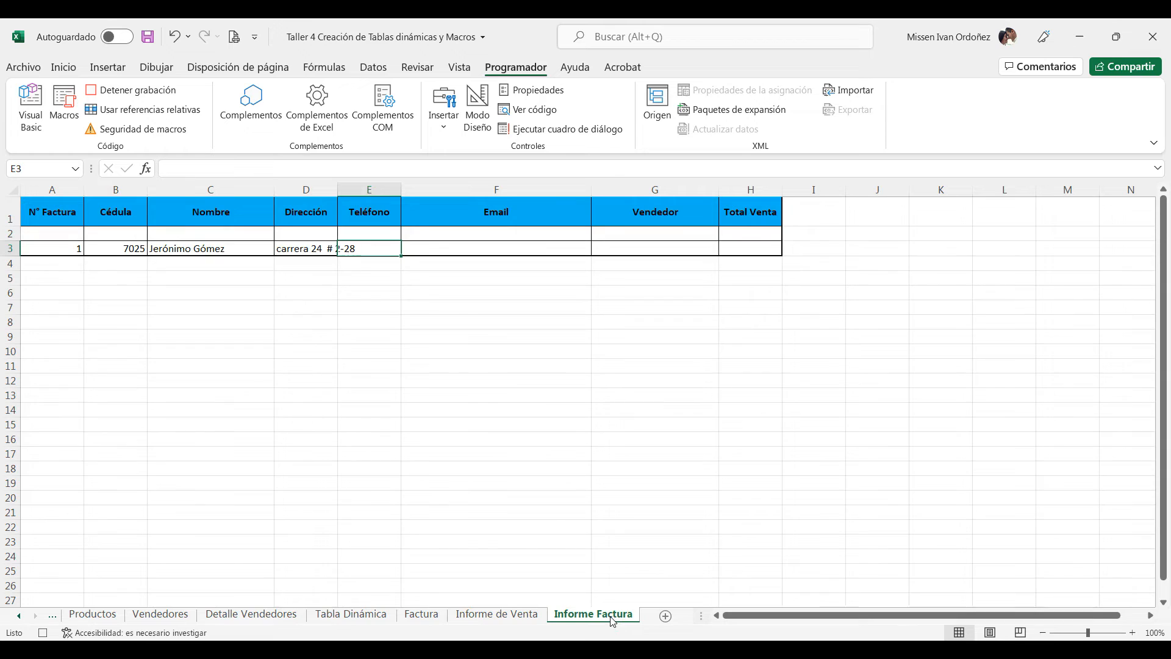
{"action": "right_click", "coordinate": [377, 247]}
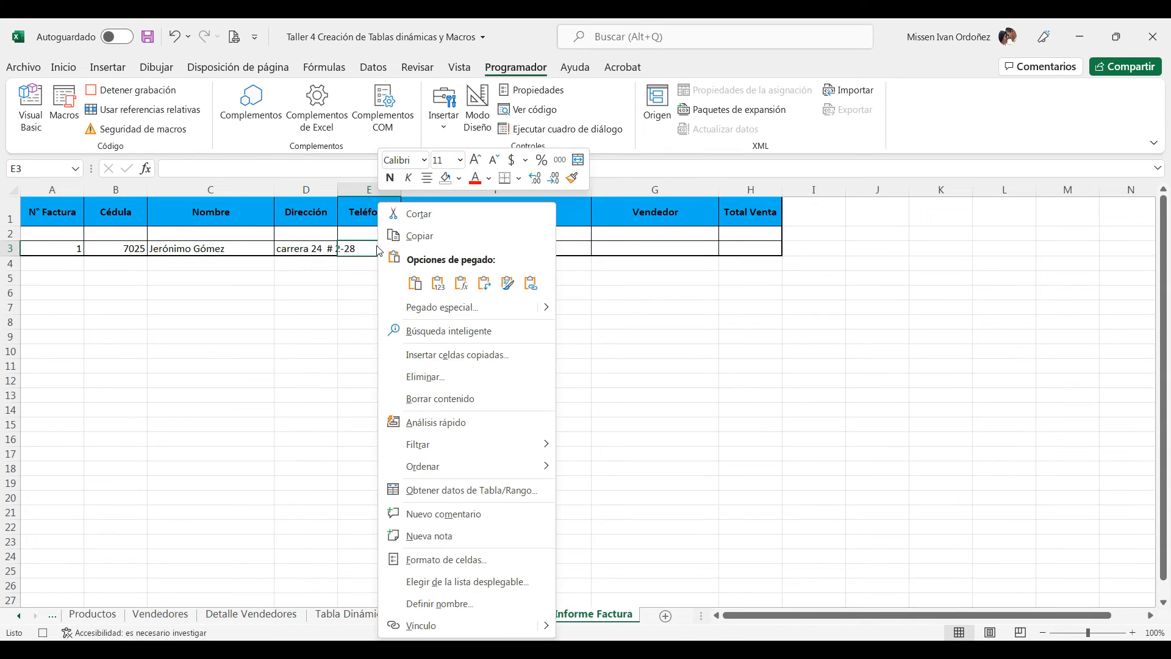
{"action": "left_click", "coordinate": [438, 284]}
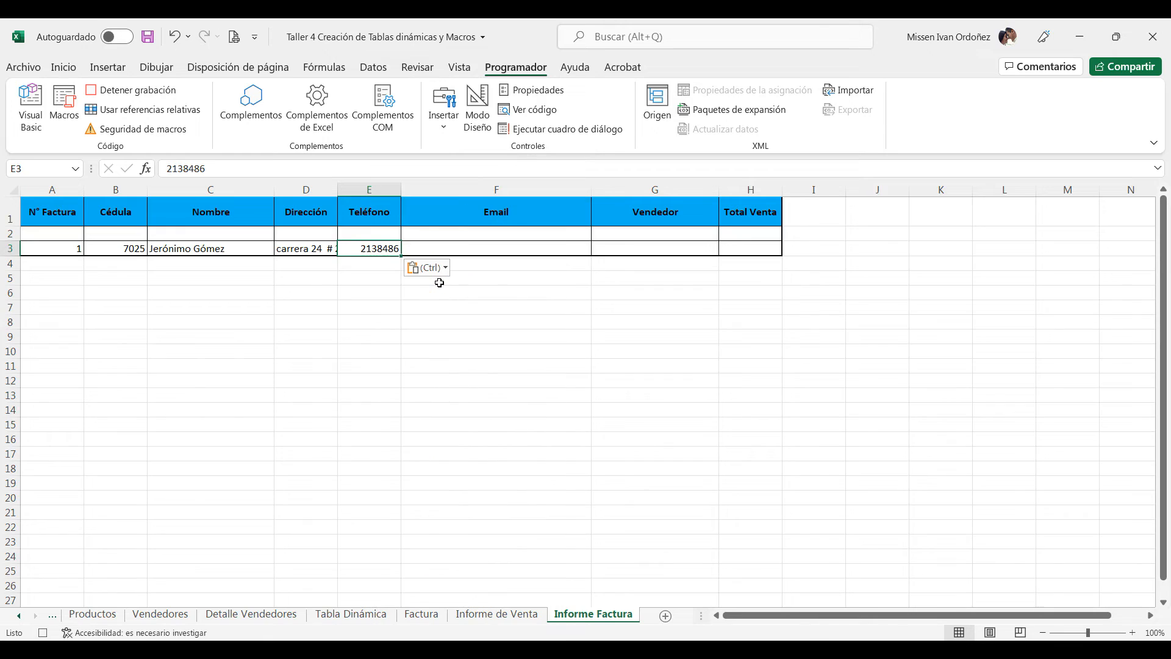
- Copy the customer's e-mail from D3 of the Factura sheet and paste it as values into F3 of Informe Factura
{"action": "left_click", "coordinate": [447, 251]}
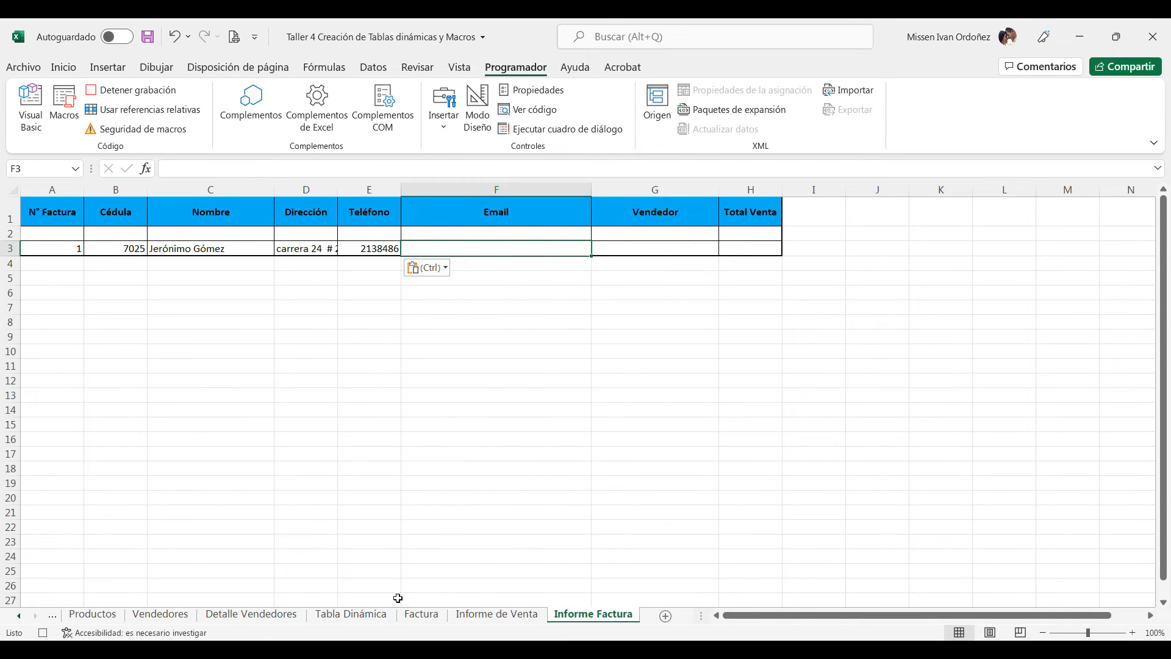
{"action": "left_click", "coordinate": [422, 615]}
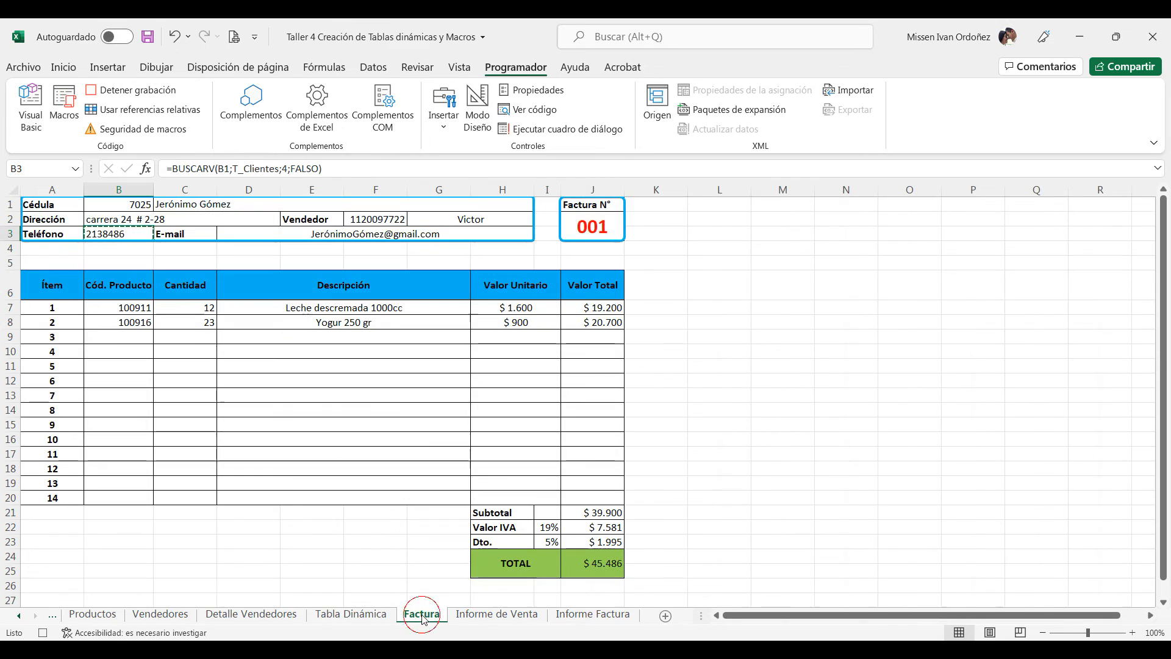
{"action": "left_click", "coordinate": [272, 232]}
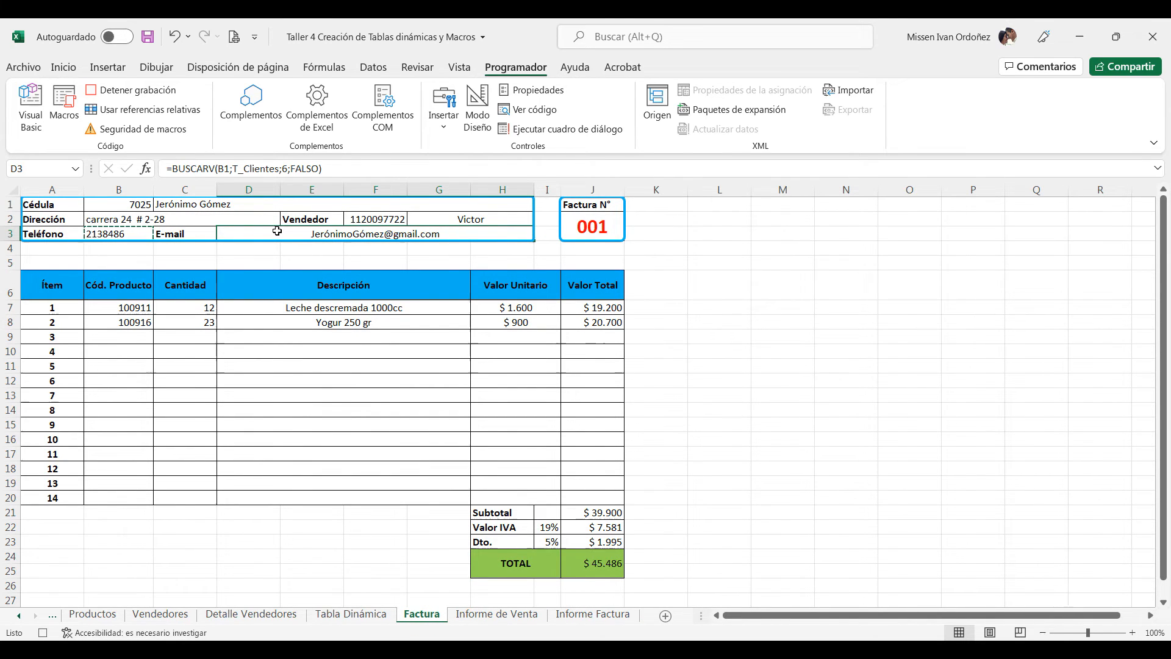
{"action": "key", "text": "ctrl+c"}
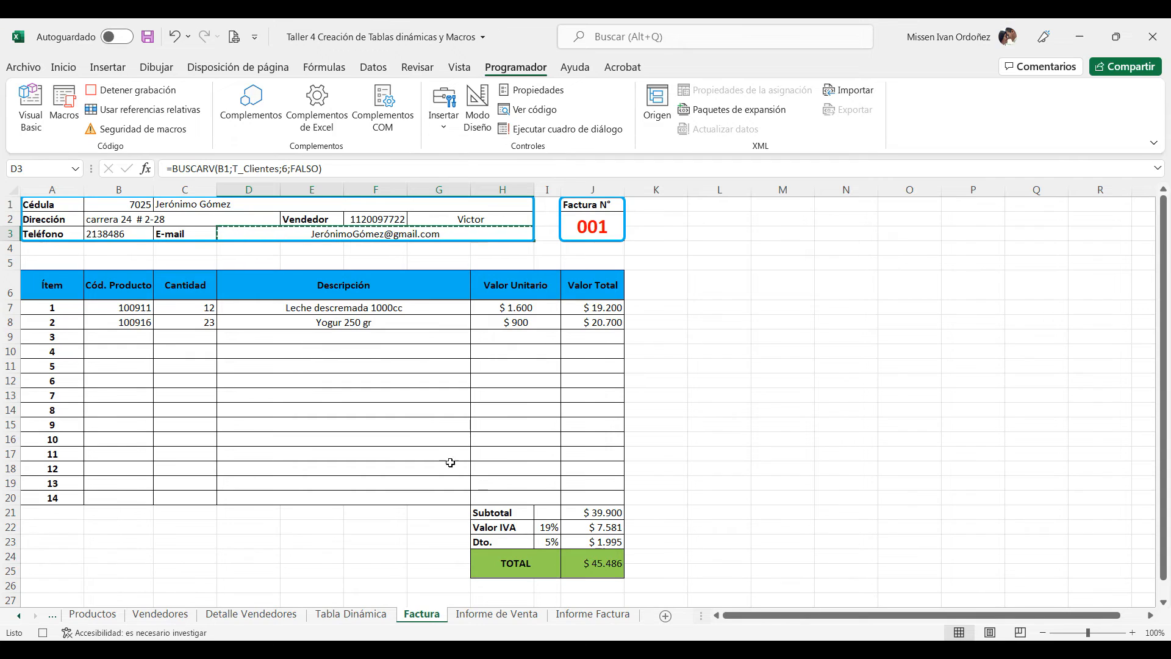
{"action": "left_click", "coordinate": [579, 615]}
{"action": "right_click", "coordinate": [451, 245]}
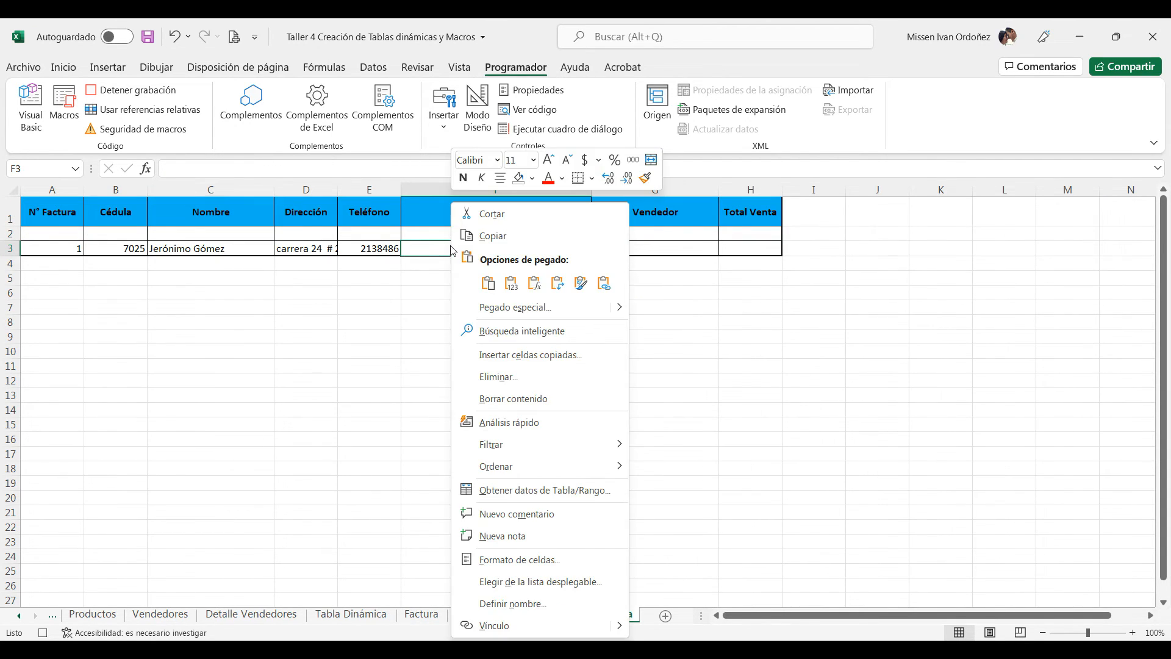
{"action": "left_click", "coordinate": [512, 283]}
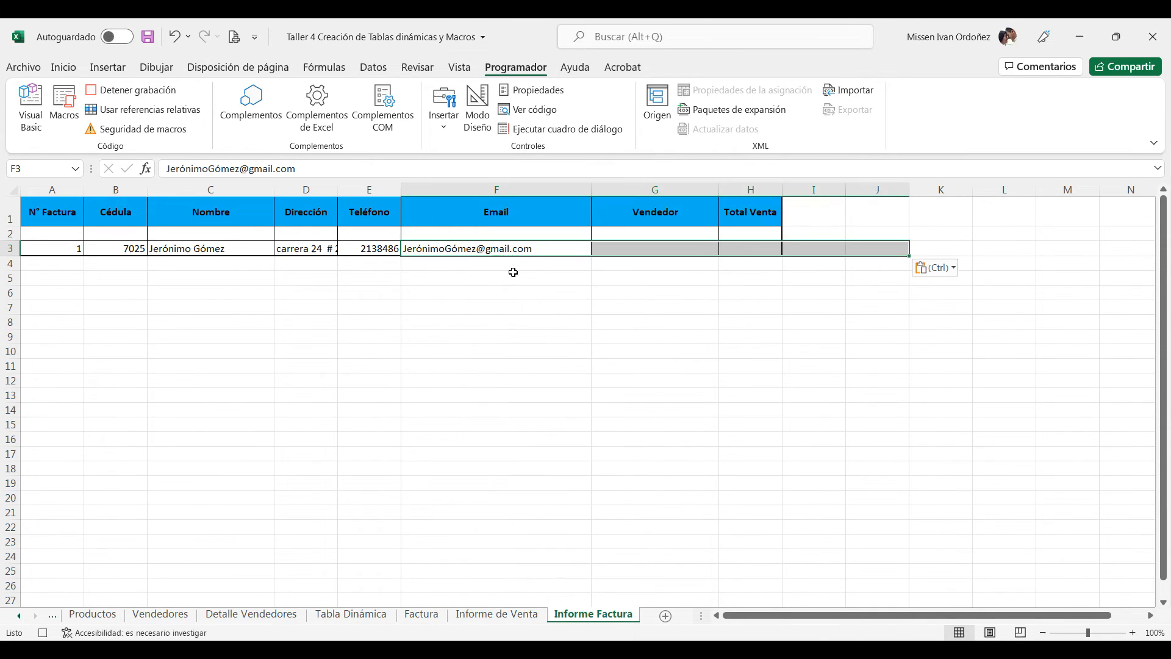
- Copy the Vendedor name from G2 of the Factura sheet and paste it as values into G3 of Informe Factura
{"action": "left_click", "coordinate": [611, 247]}
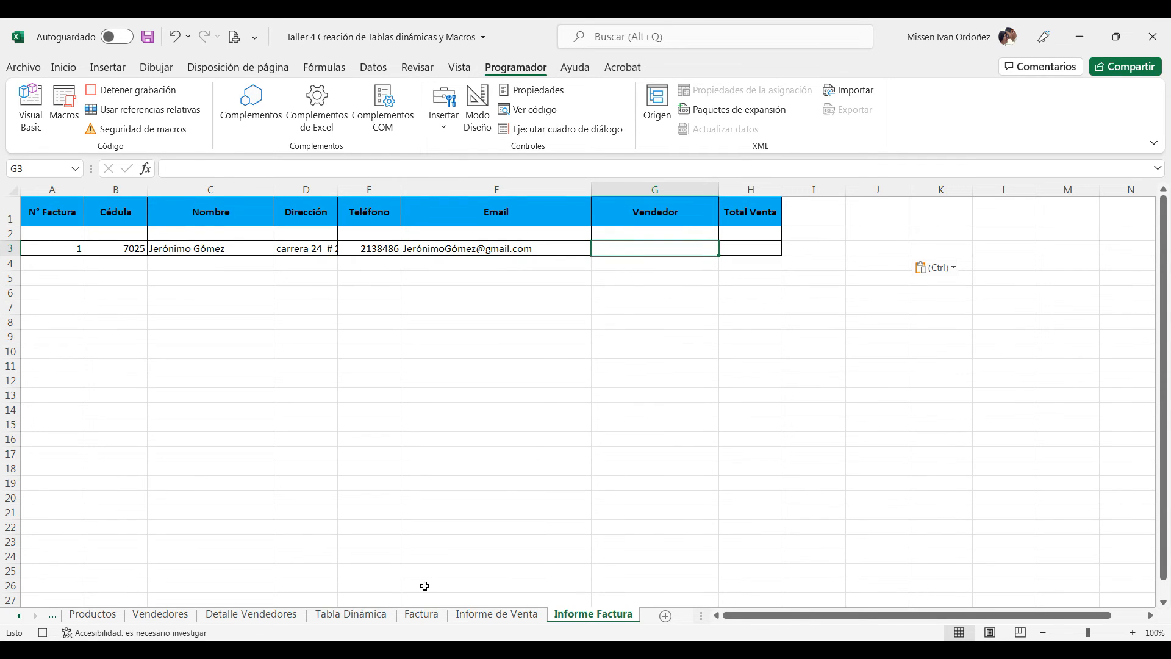
{"action": "left_click", "coordinate": [421, 614]}
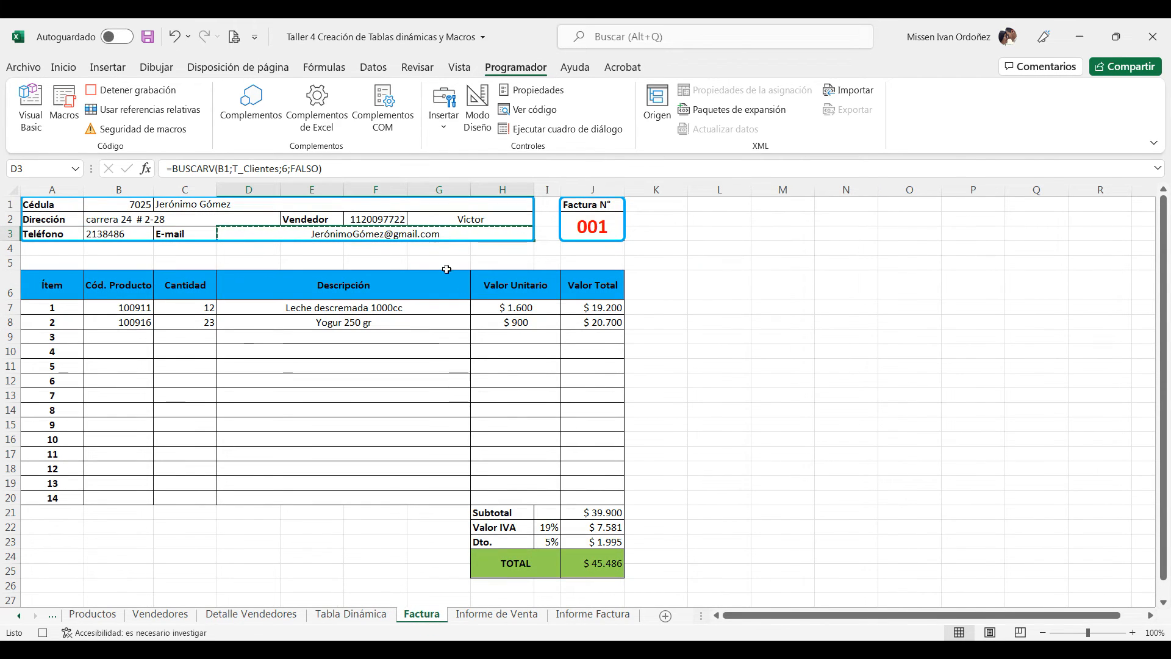
{"action": "left_click", "coordinate": [459, 219]}
{"action": "key", "text": "ctrl+c"}
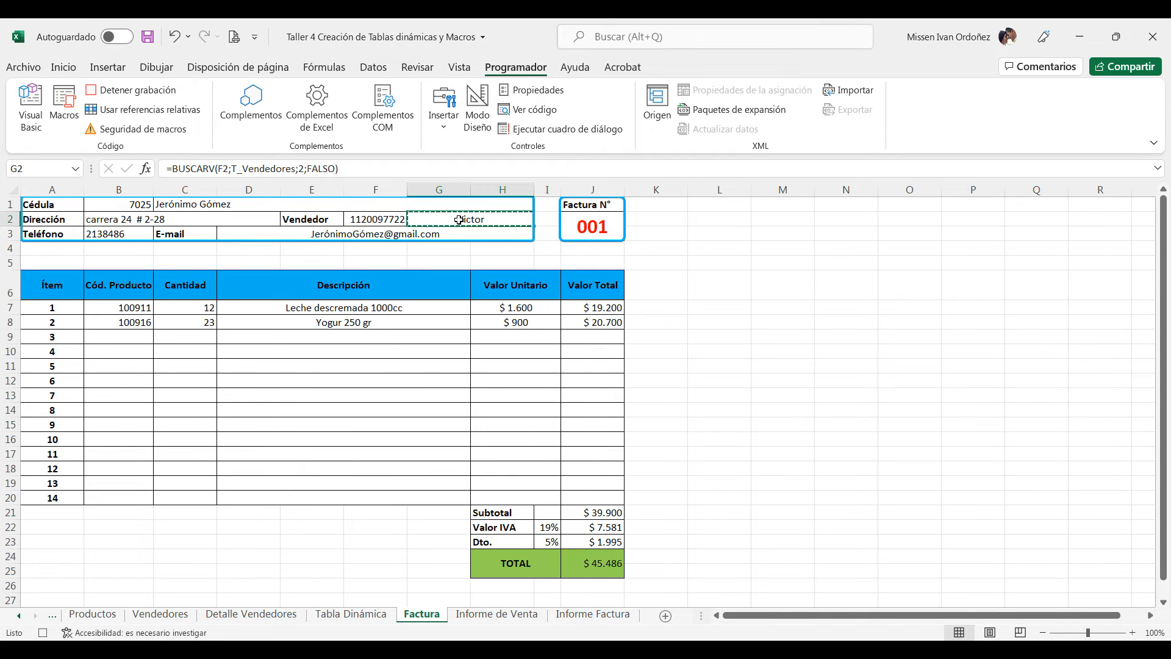
{"action": "left_click", "coordinate": [572, 614]}
{"action": "right_click", "coordinate": [622, 248]}
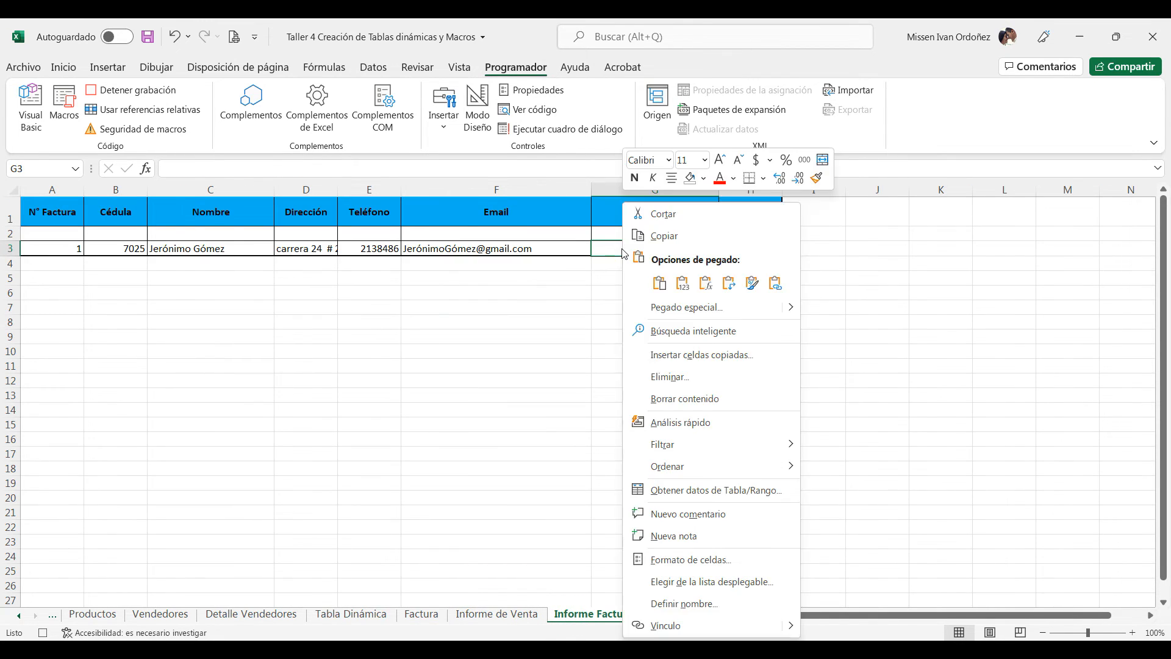
{"action": "left_click", "coordinate": [682, 283]}
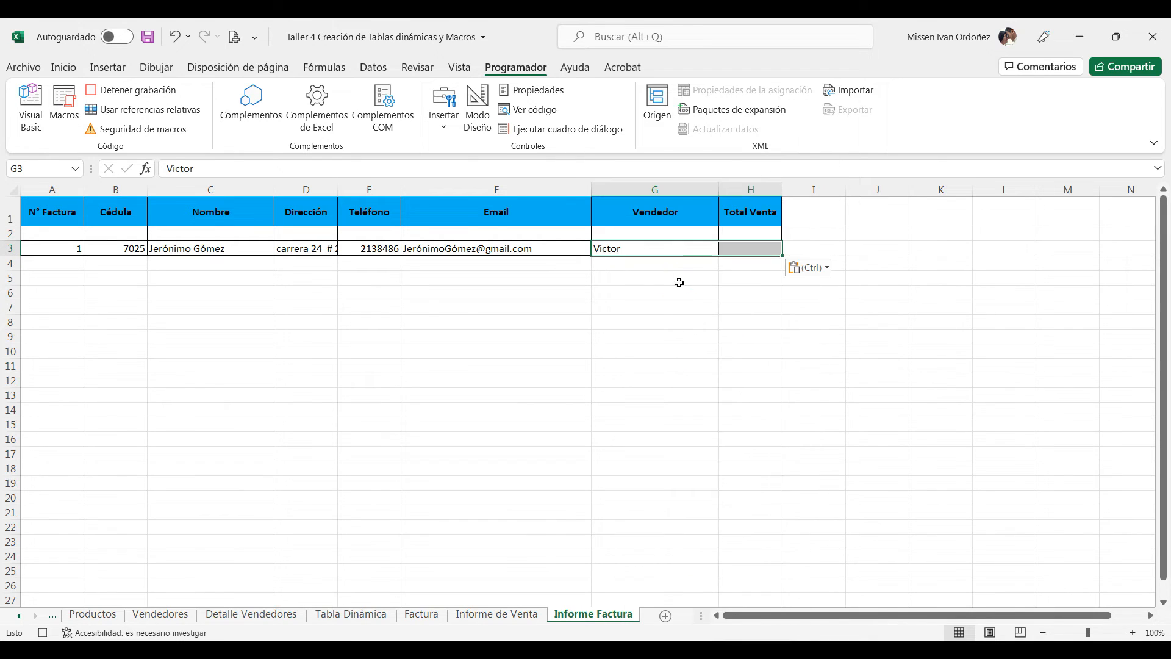
- Copy the invoice TOTAL from J24 of the Factura sheet and paste it as values into H3 of Informe Factura
{"action": "left_click", "coordinate": [744, 249]}
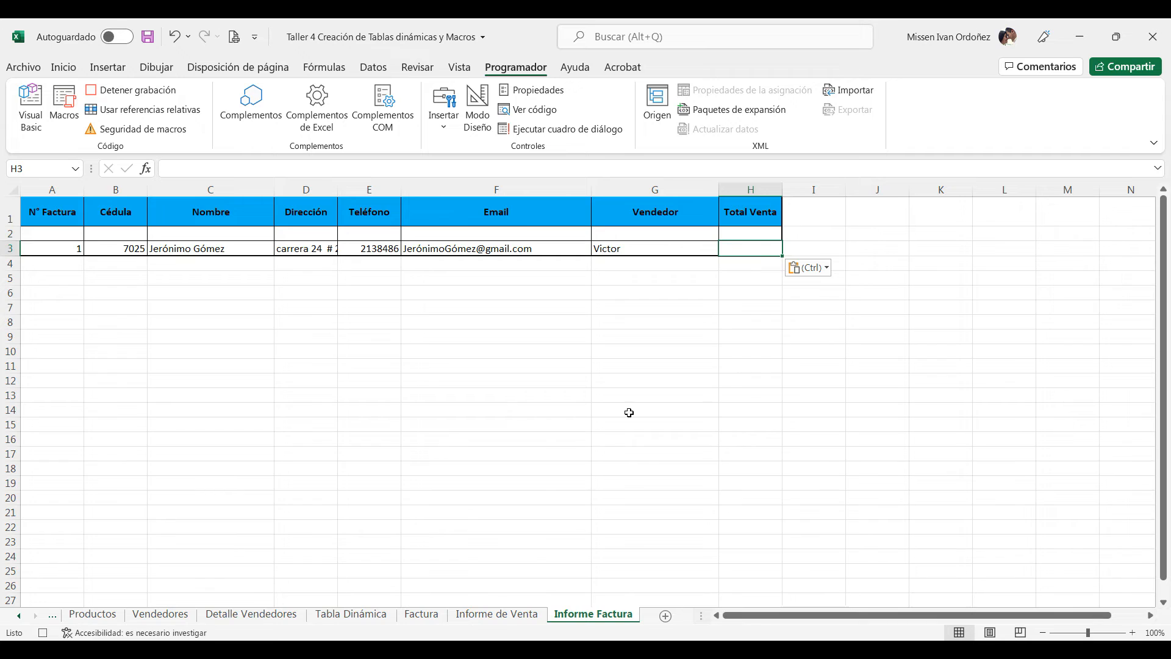
{"action": "left_click", "coordinate": [435, 616]}
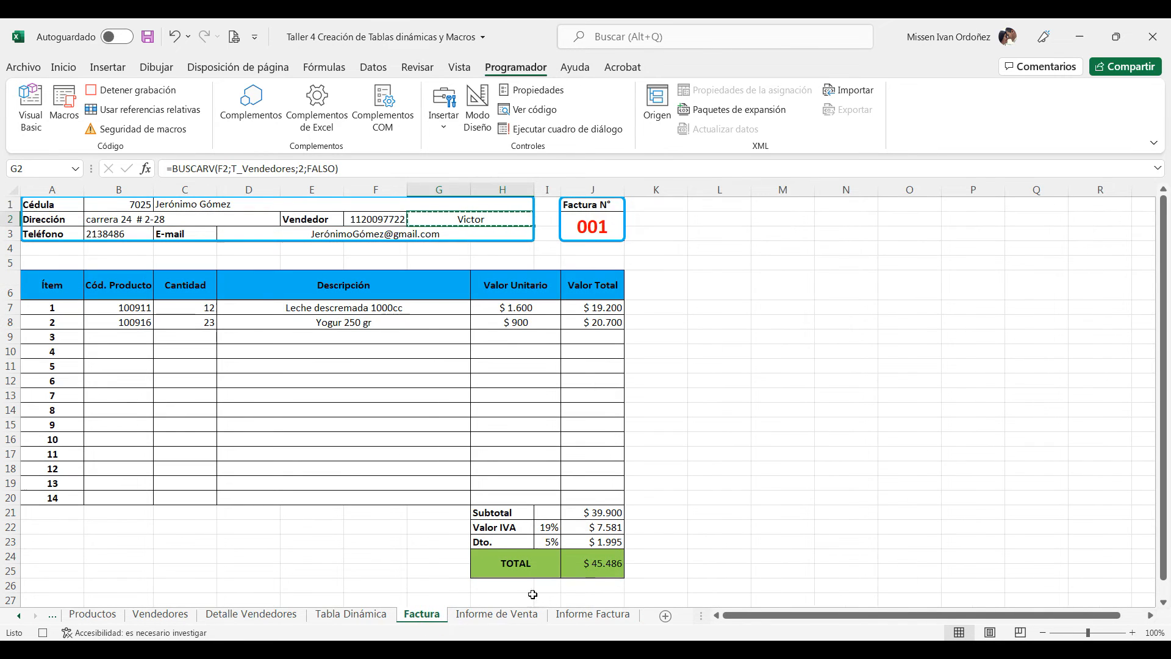
{"action": "left_click", "coordinate": [602, 565]}
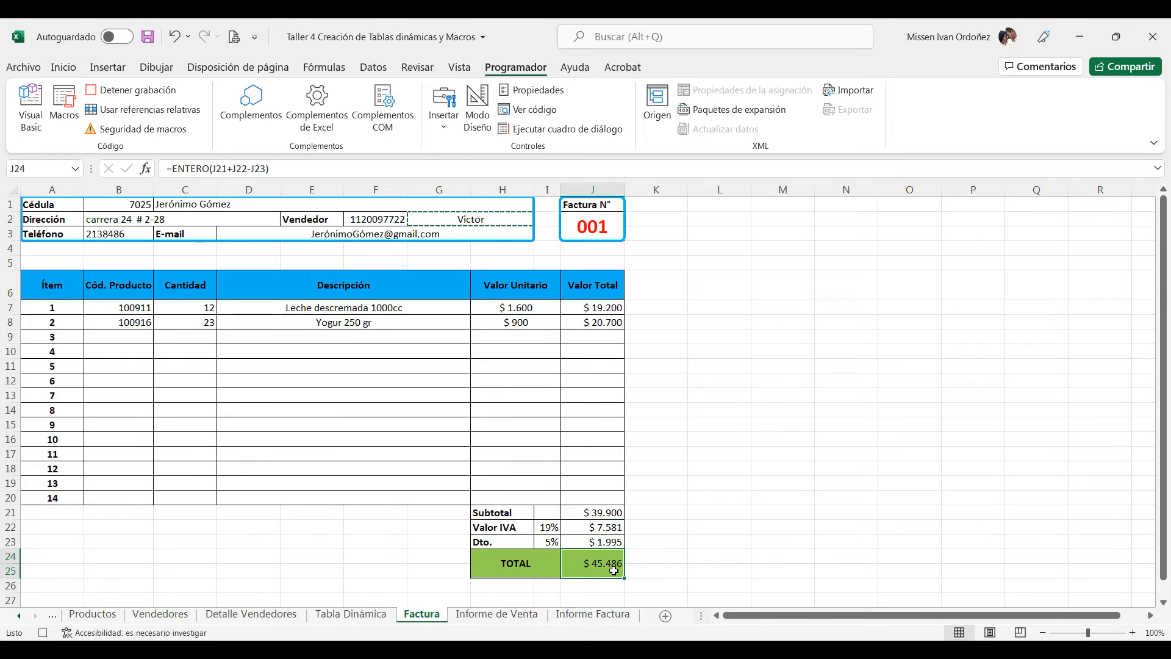
{"action": "key", "text": "ctrl+c"}
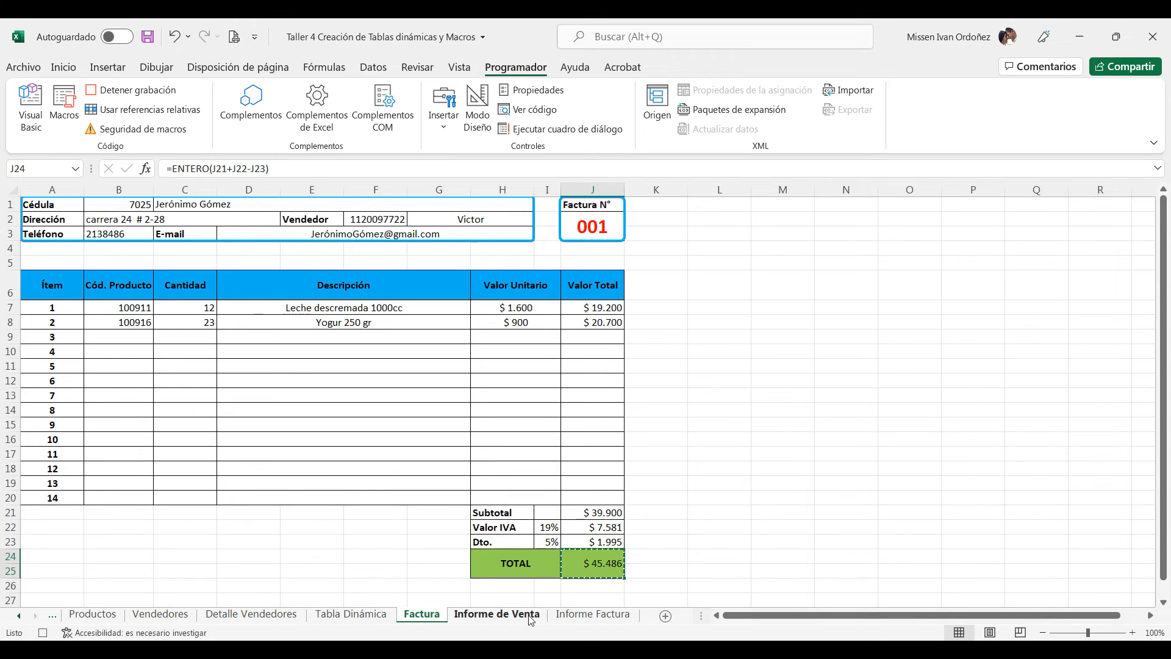
{"action": "left_click", "coordinate": [576, 614]}
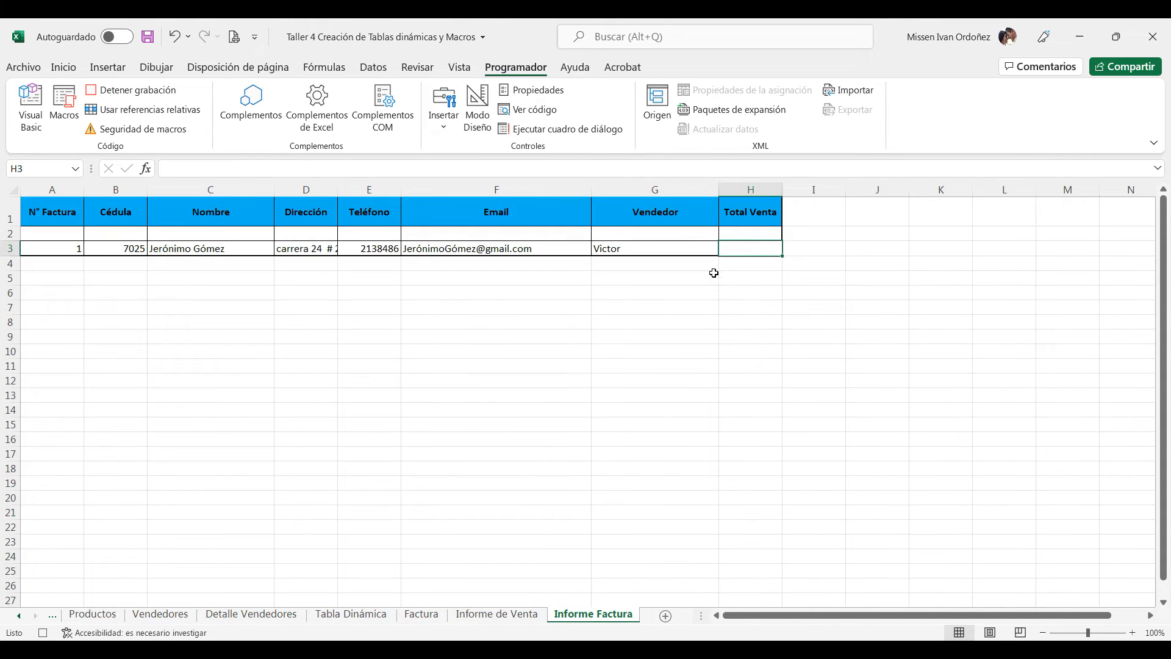
{"action": "right_click", "coordinate": [734, 250]}
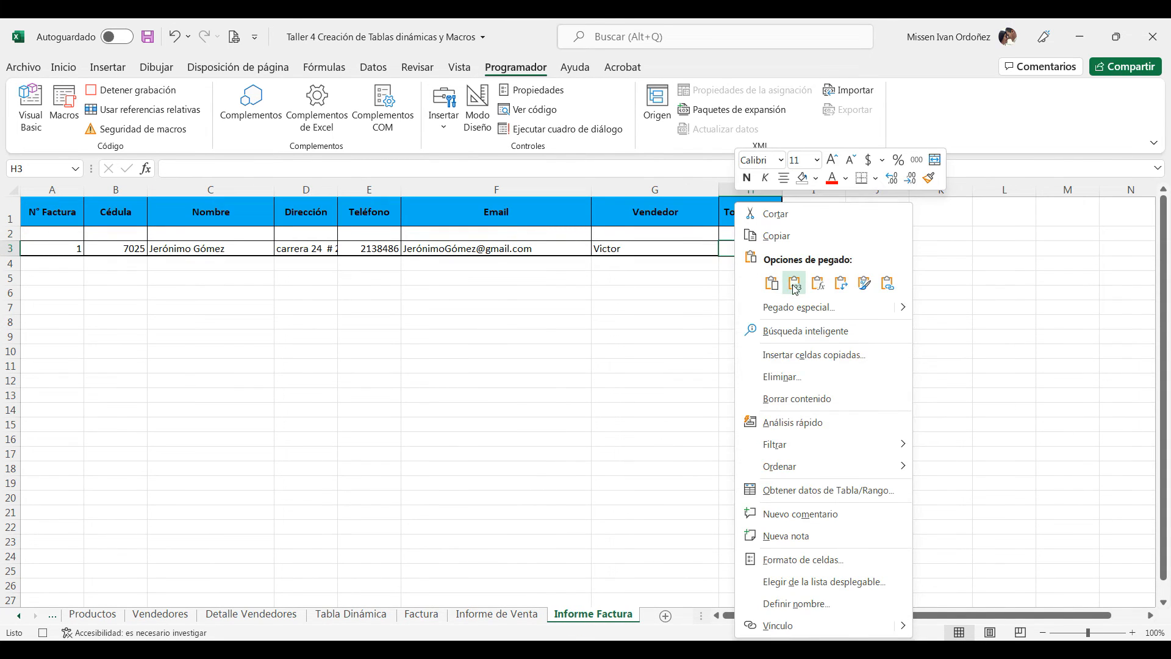
{"action": "left_click", "coordinate": [794, 284]}
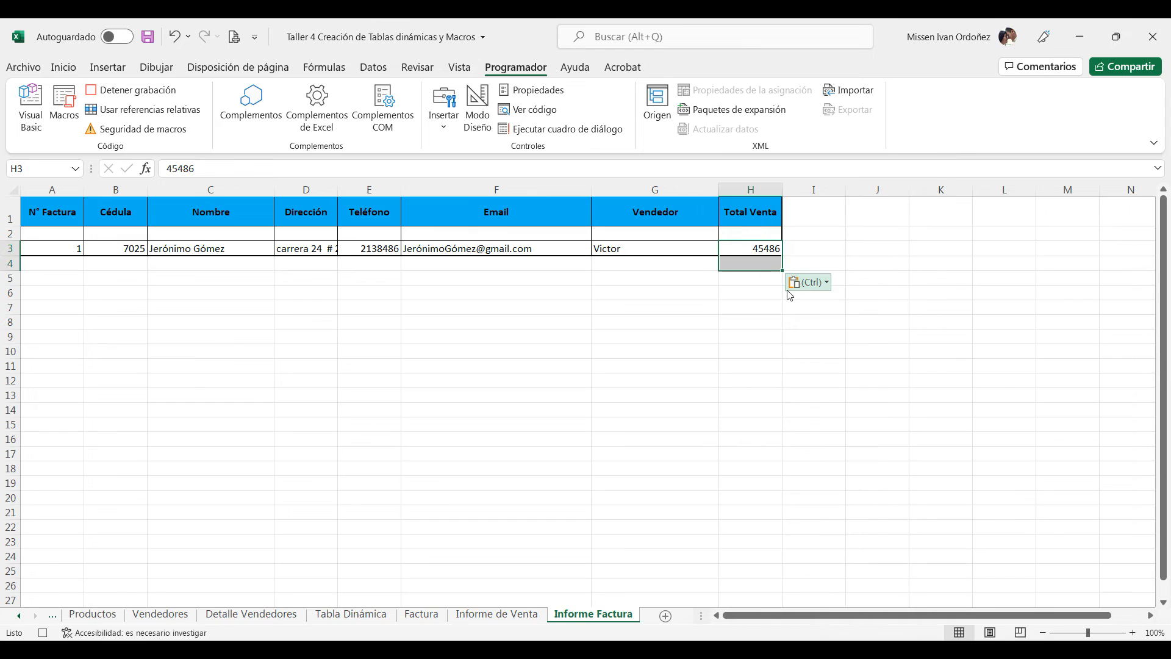
{"action": "left_click_drag", "start_coordinate": [772, 256], "coordinate": [770, 249]}
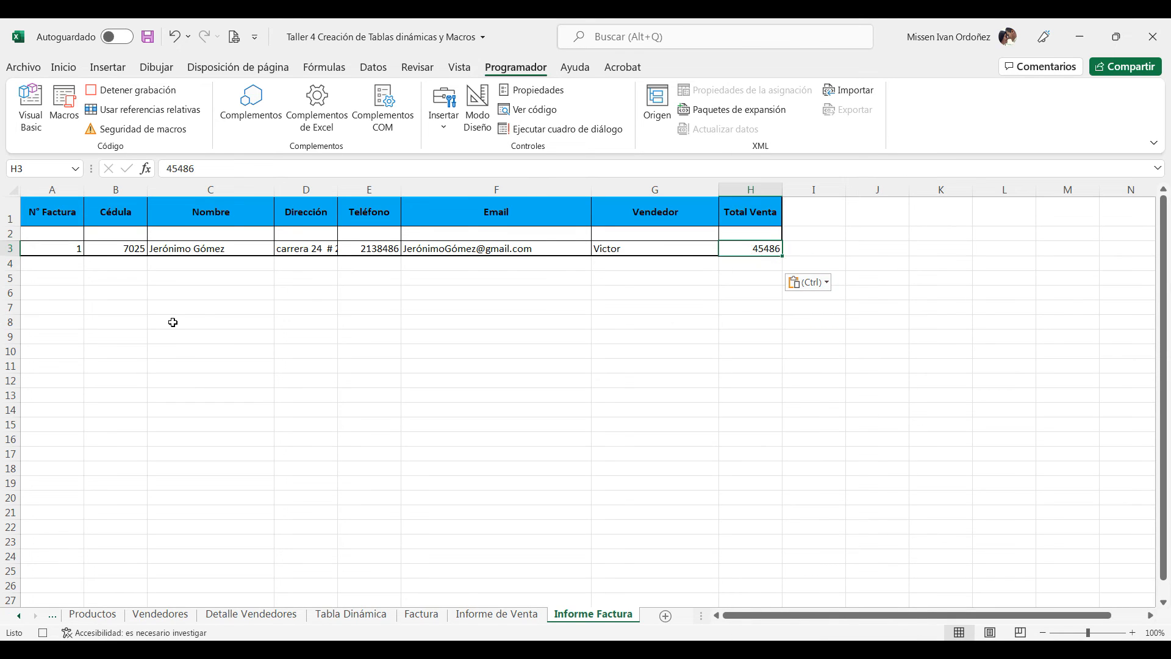
- Autofit the Dirección column of Informe Factura and format the Total Venta column as Moneda without decimals
{"action": "double_click", "coordinate": [336, 189]}
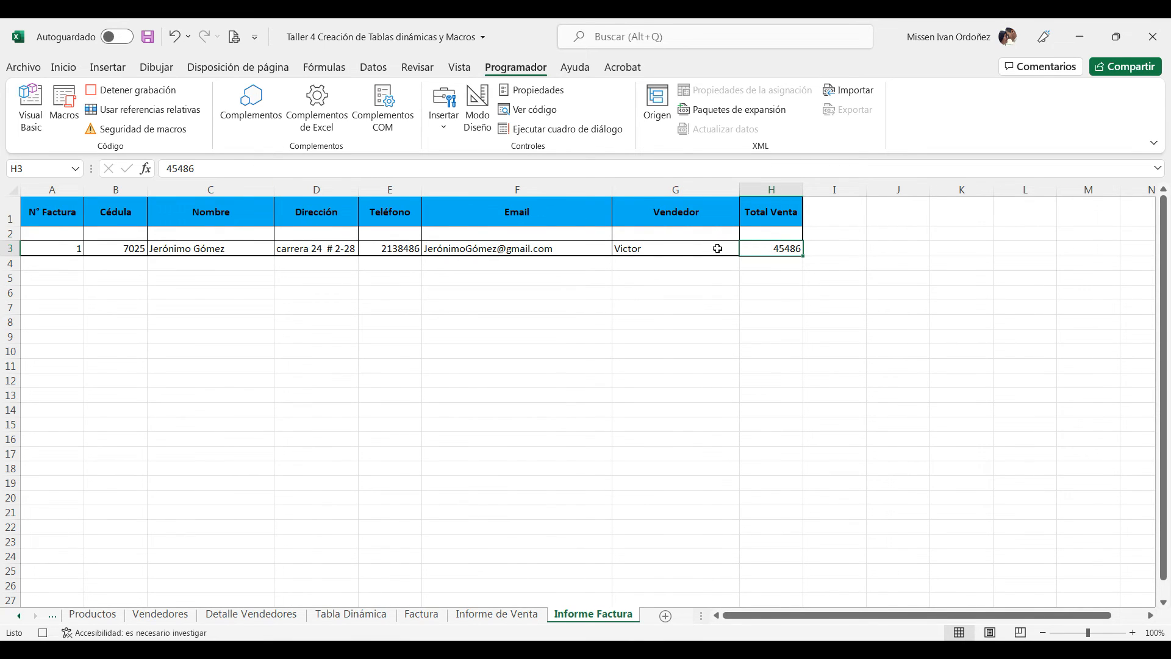
{"action": "left_click", "coordinate": [774, 189]}
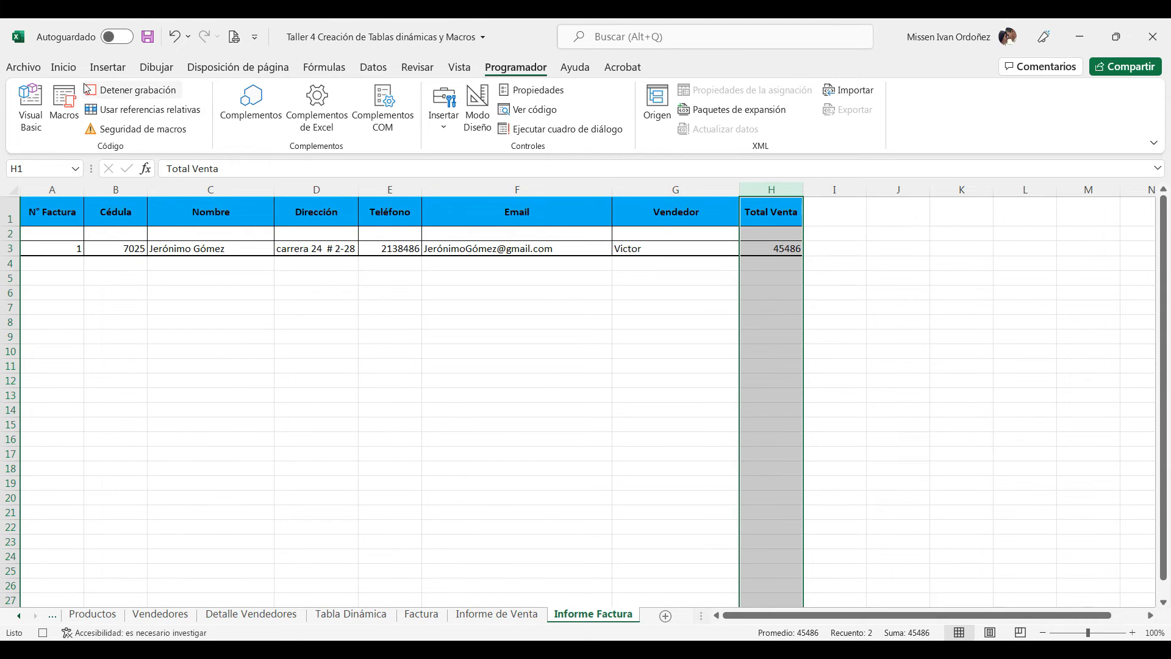
{"action": "left_click", "coordinate": [66, 69]}
{"action": "left_click", "coordinate": [564, 96]}
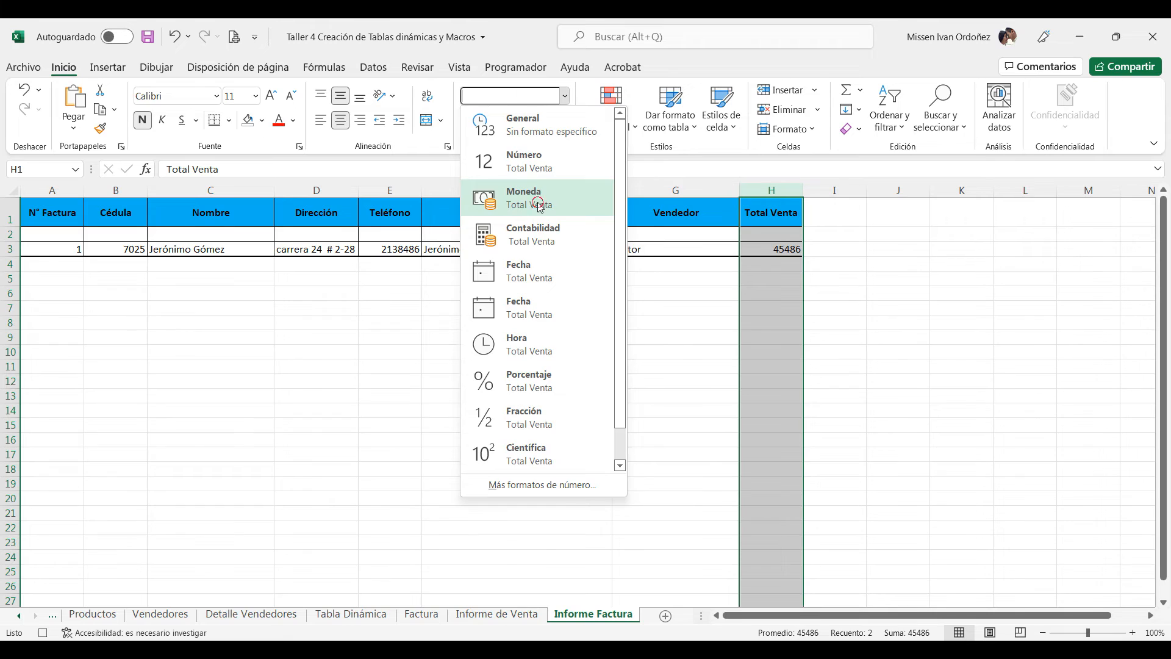
{"action": "left_click", "coordinate": [540, 205]}
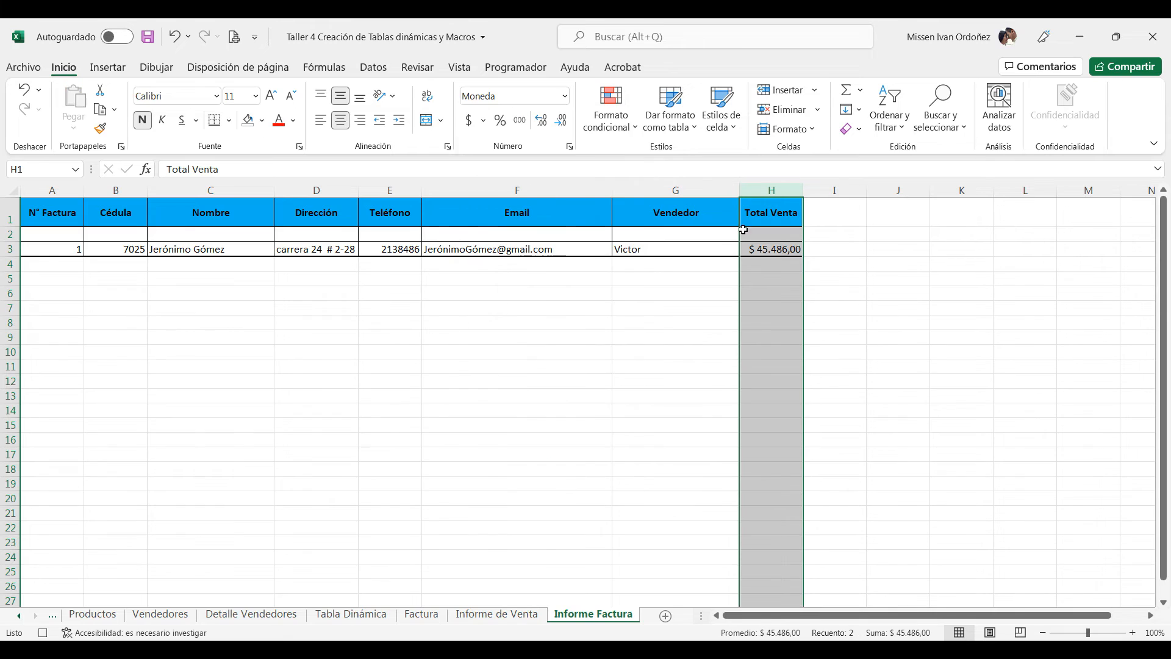
{"action": "left_click", "coordinate": [560, 120]}
{"action": "left_click", "coordinate": [560, 120]}
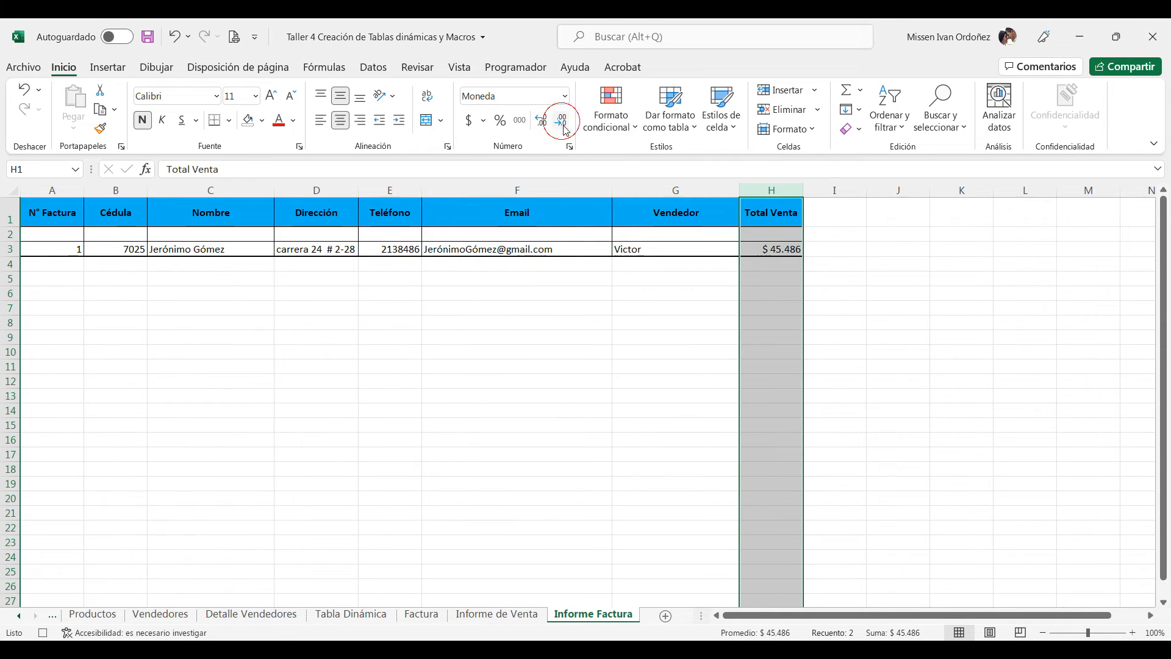
{"action": "left_click", "coordinate": [757, 247]}
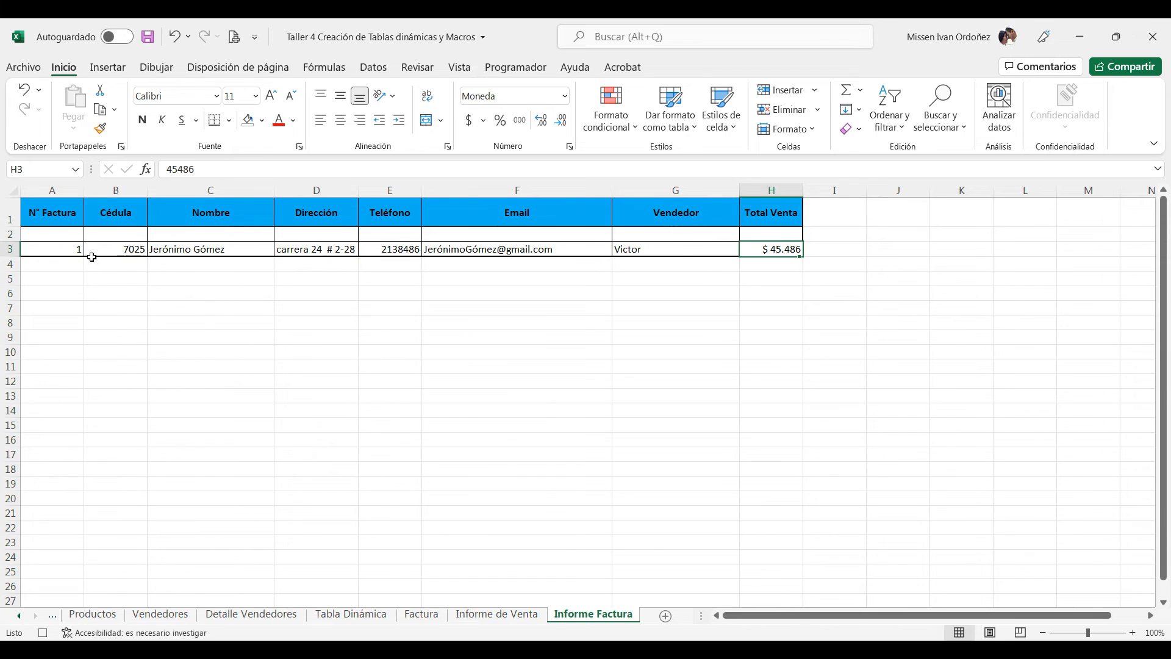
- Insert a blank row above row 3 of Informe Factura and select cell A3
{"action": "left_click", "coordinate": [66, 236]}
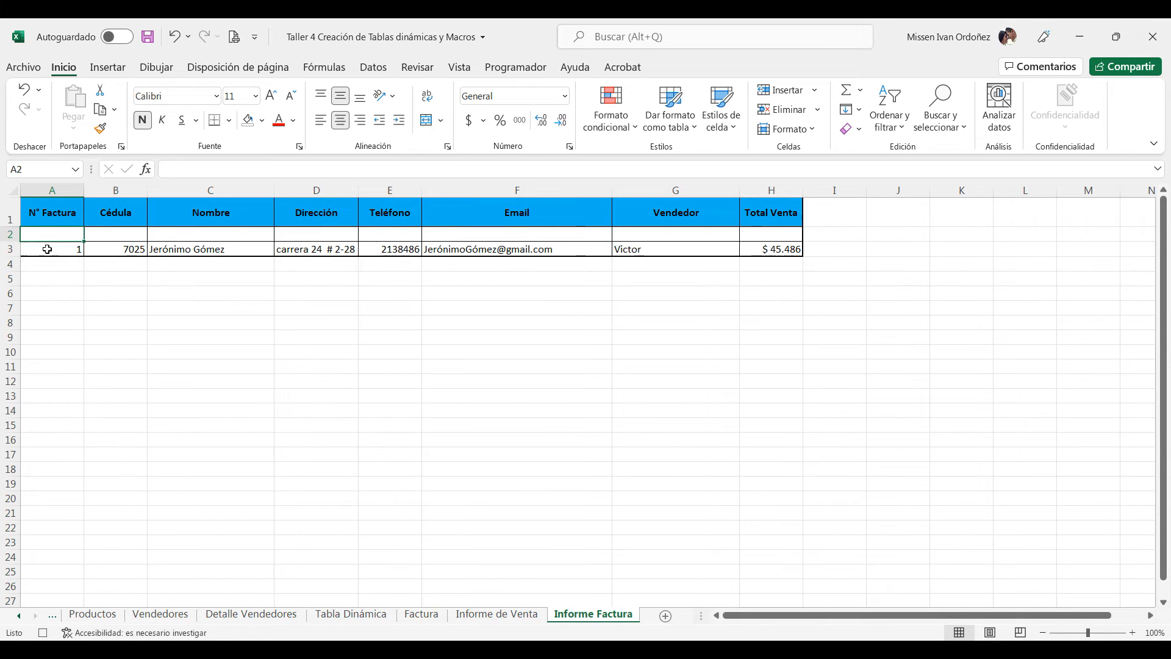
{"action": "left_click", "coordinate": [47, 248]}
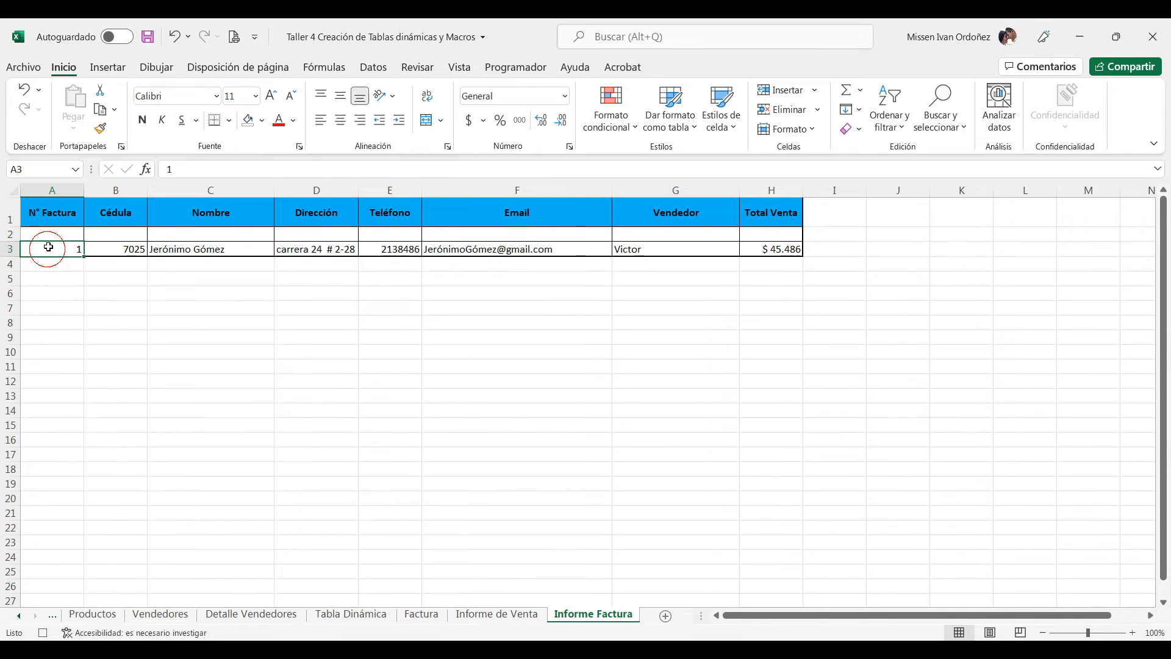
{"action": "left_click", "coordinate": [10, 249]}
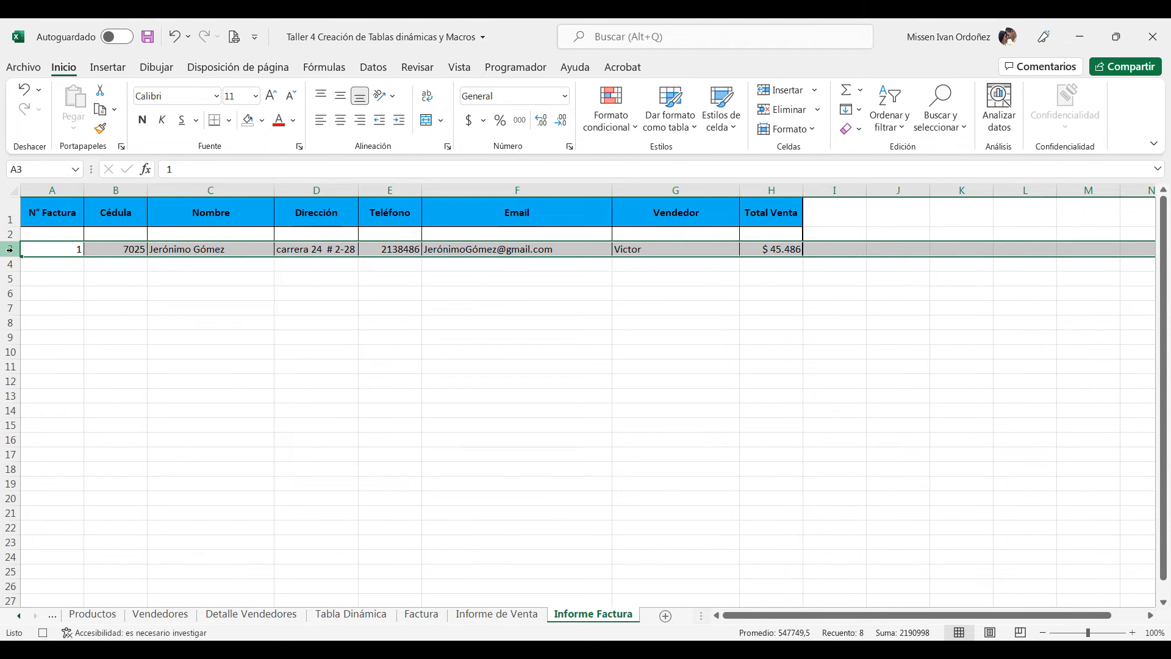
{"action": "right_click", "coordinate": [9, 249]}
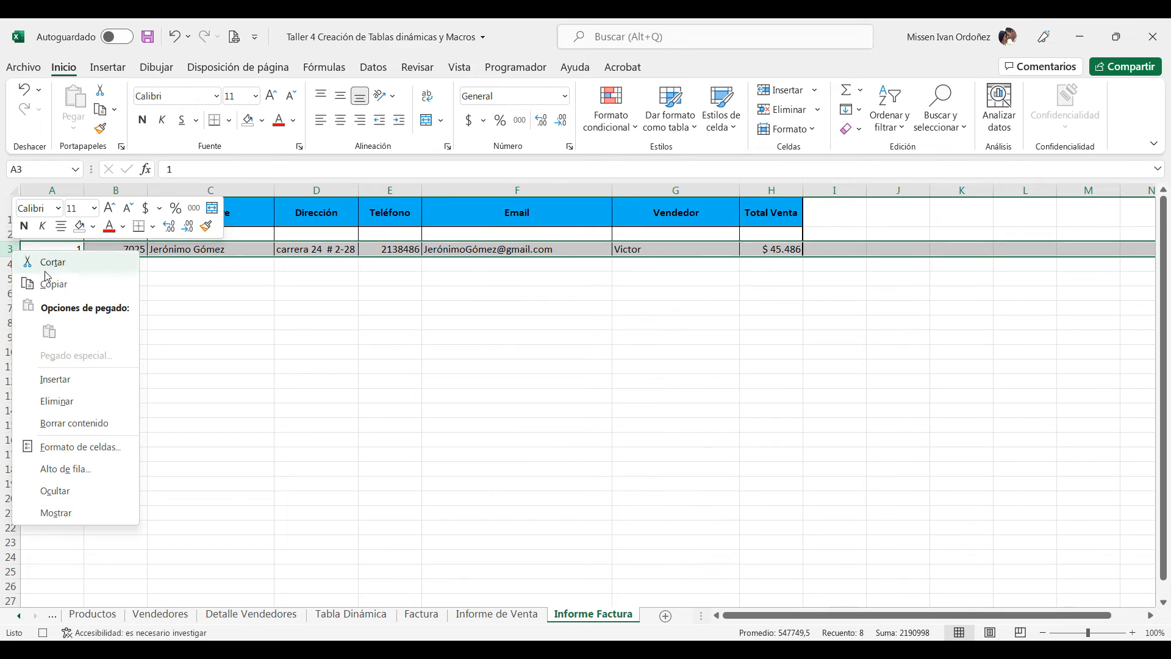
{"action": "left_click", "coordinate": [52, 379]}
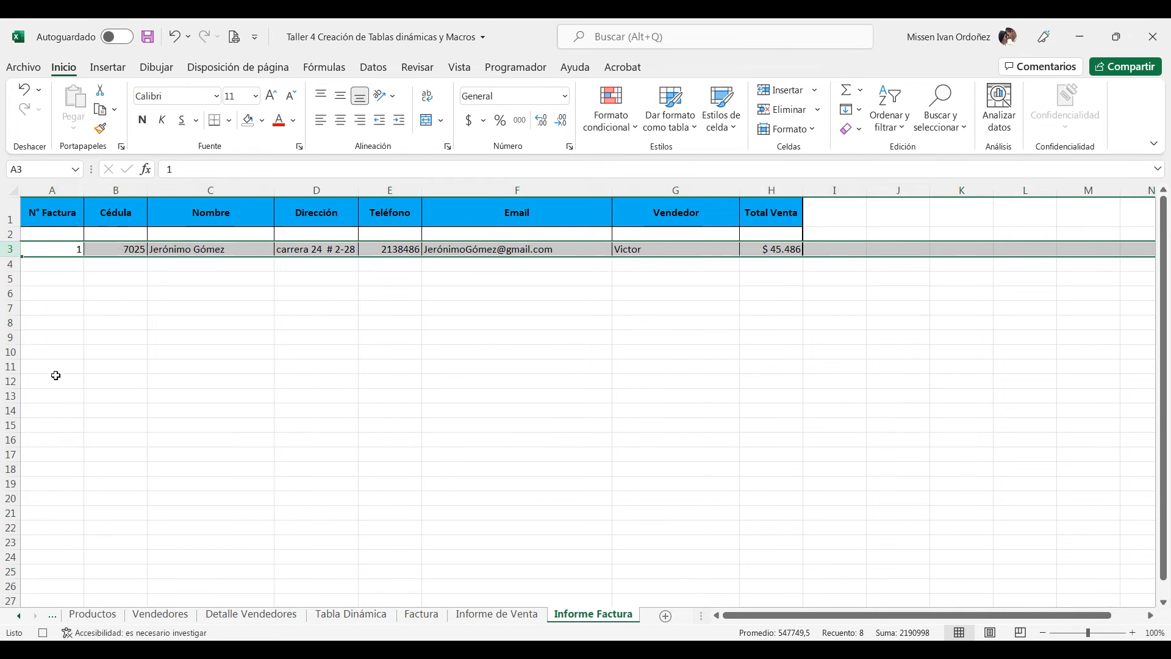
{"action": "left_click", "coordinate": [62, 248]}
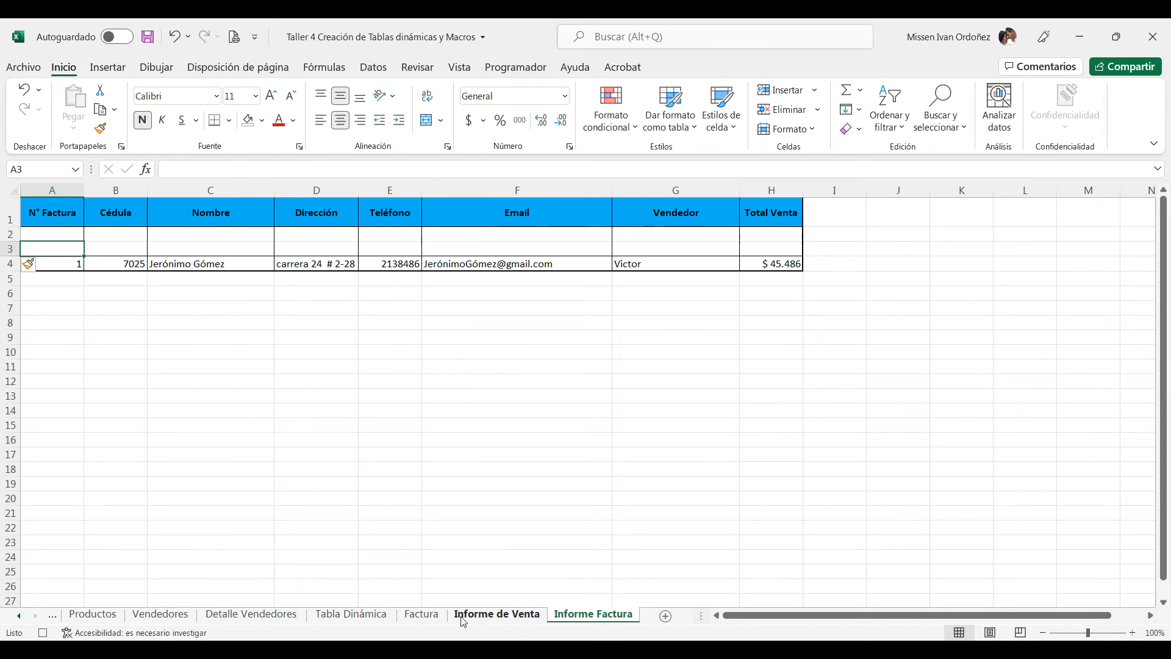
- Clear the product codes and quantities in B7:C20 of the Factura sheet
{"action": "left_click", "coordinate": [422, 614]}
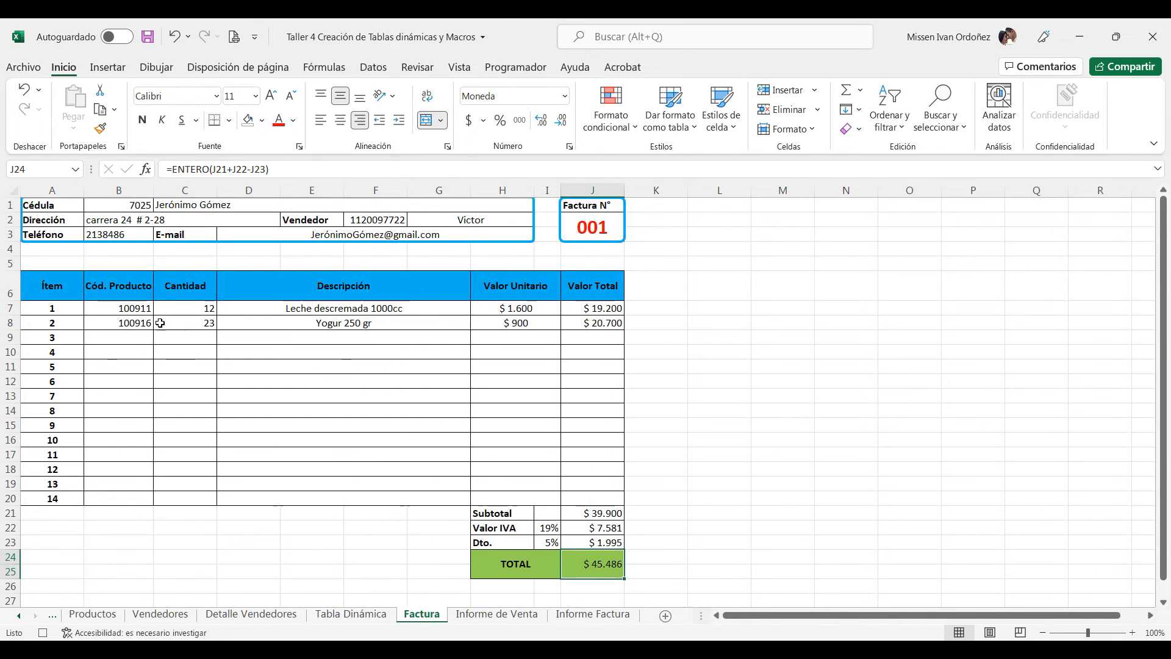
{"action": "left_click_drag", "start_coordinate": [128, 308], "coordinate": [186, 497]}
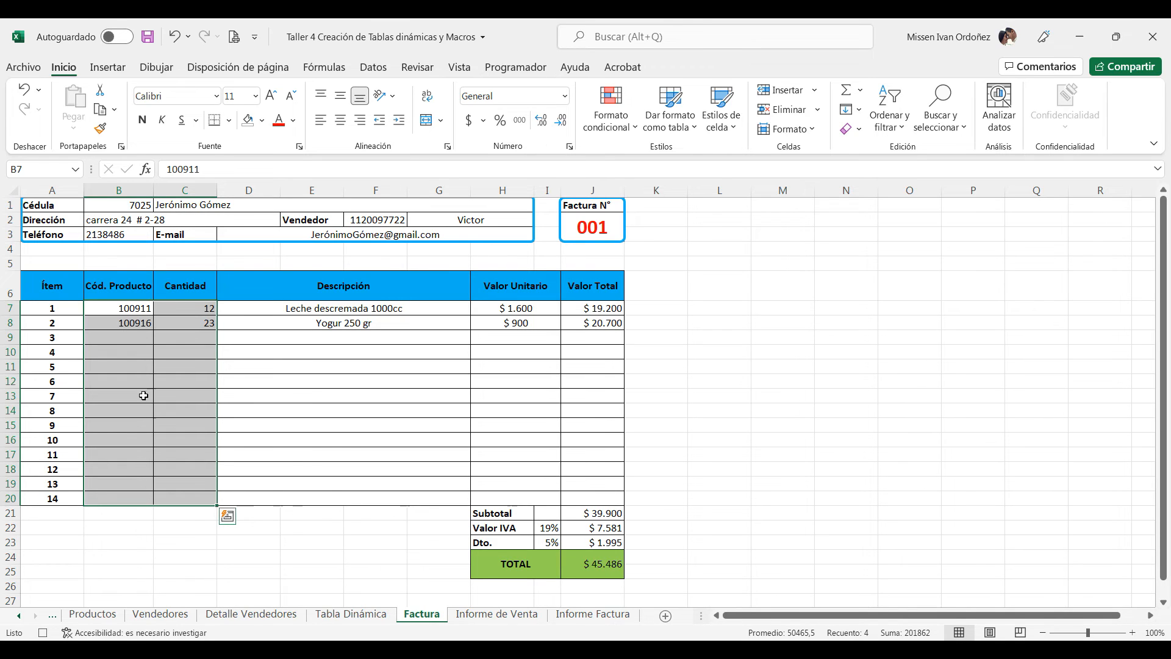
{"action": "left_click_drag", "start_coordinate": [122, 308], "coordinate": [209, 502]}
{"action": "key", "text": "Delete"}
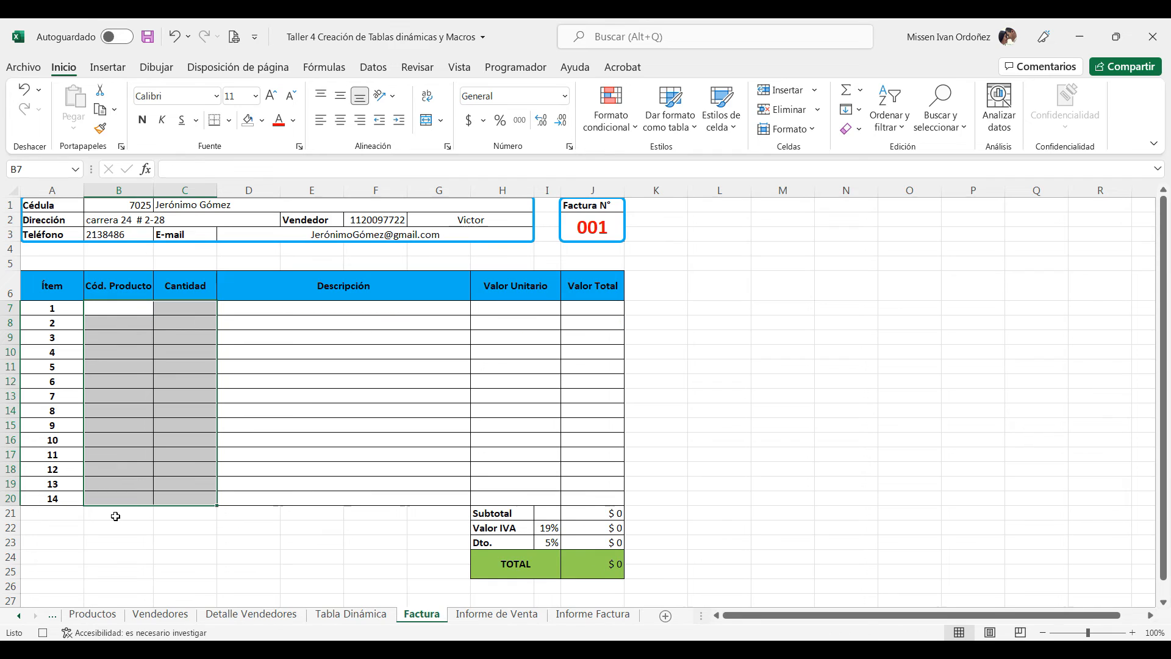
- Clear the Cédula, Vendedor and Factura N° entries in B1, F2 and J2 of the Factura sheet and stop the macro recording
{"action": "left_click", "coordinate": [105, 205]}
{"action": "left_click", "coordinate": [106, 209]}
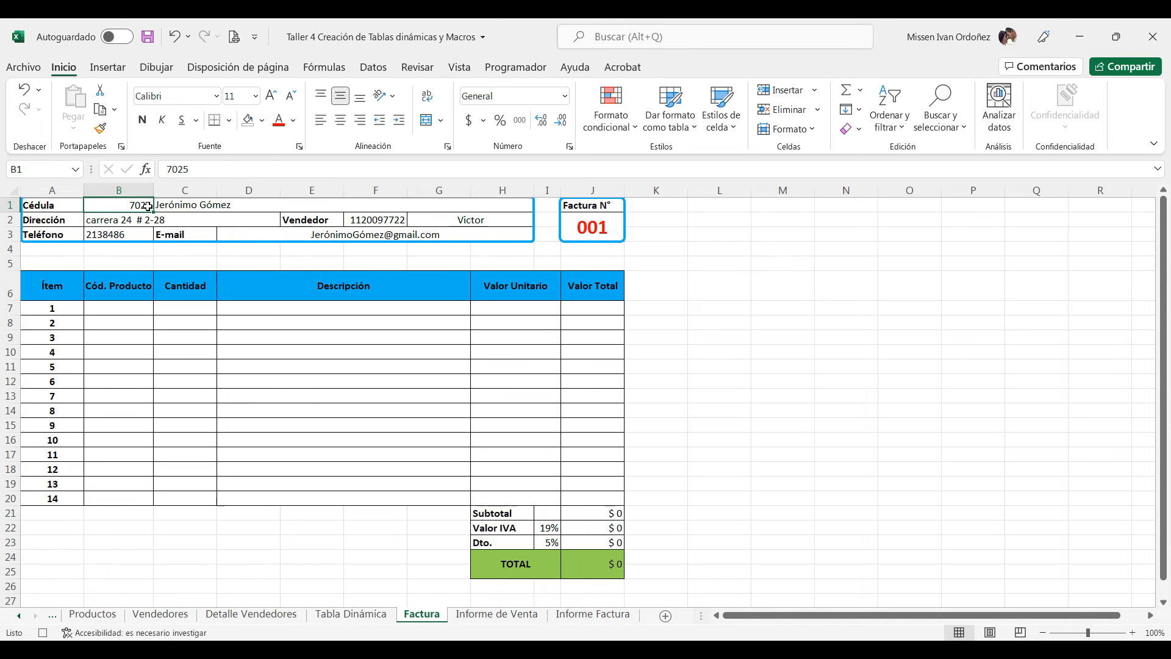
{"action": "key", "text": "Delete"}
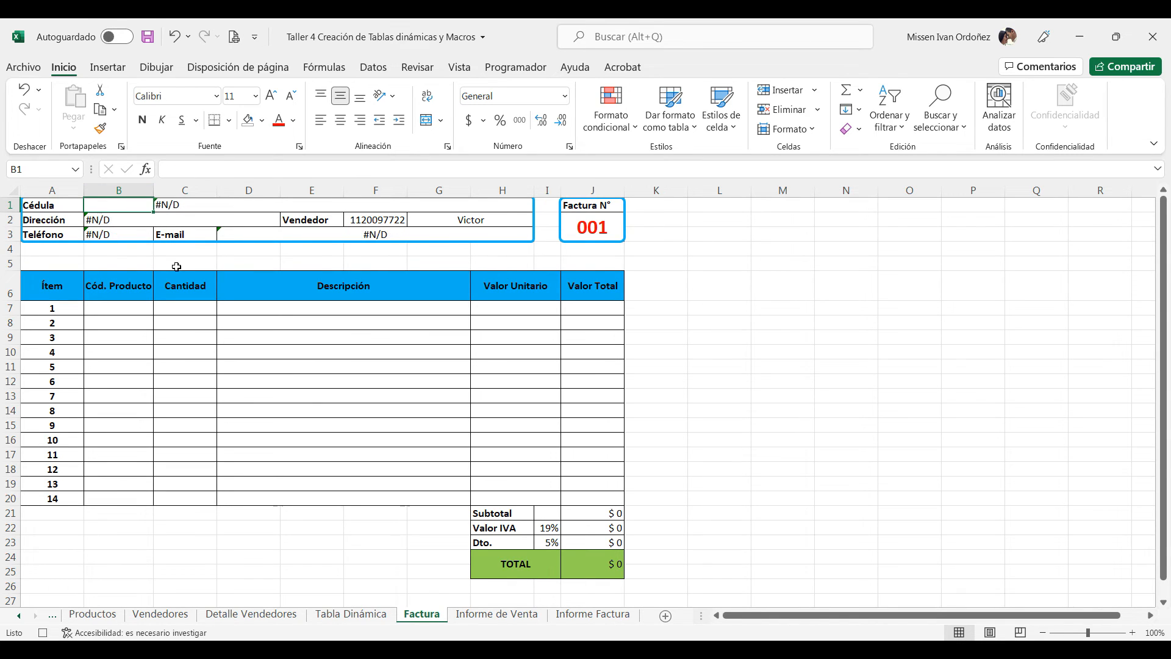
{"action": "left_click", "coordinate": [386, 220]}
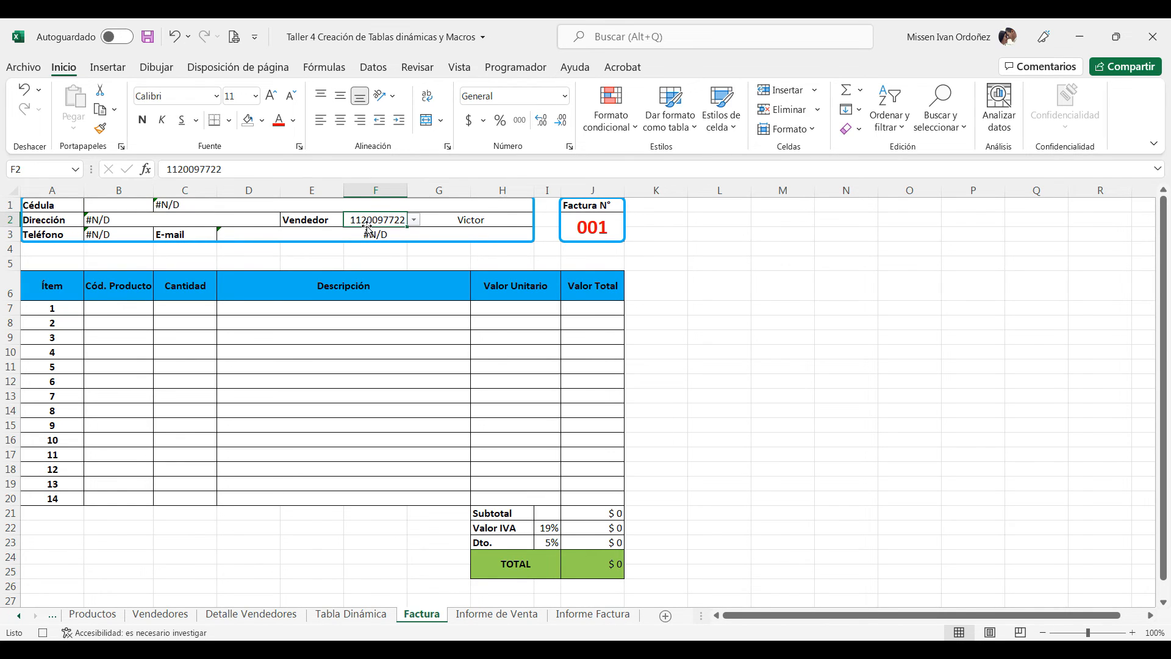
{"action": "key", "text": "Delete"}
{"action": "left_click", "coordinate": [589, 227]}
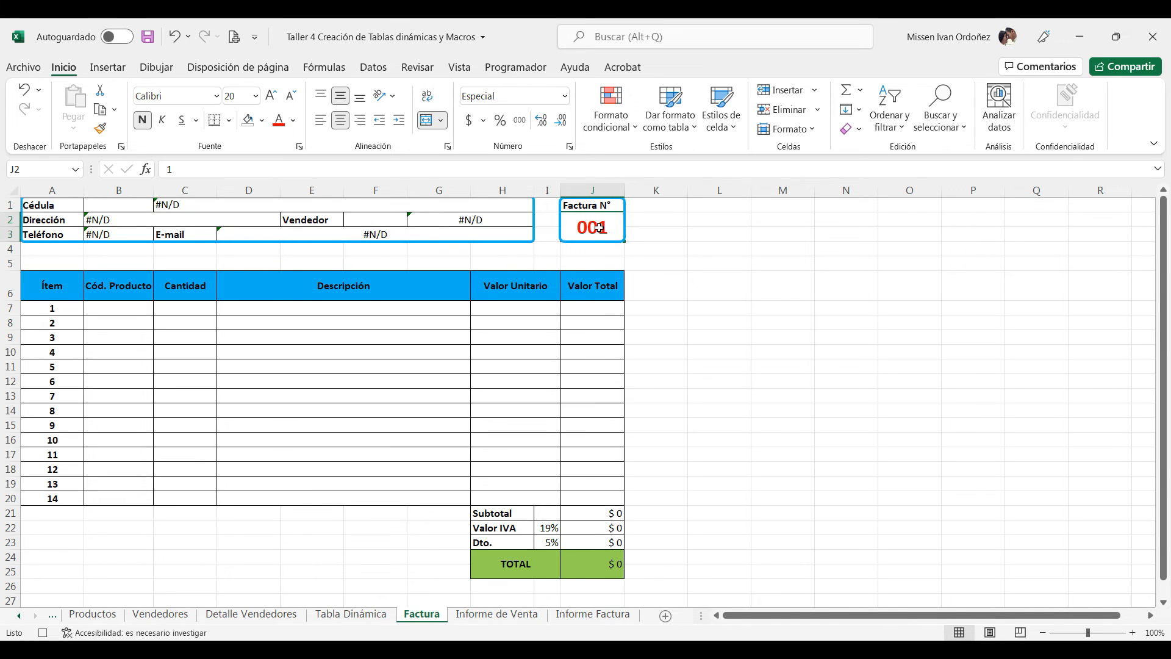
{"action": "key", "text": "Delete"}
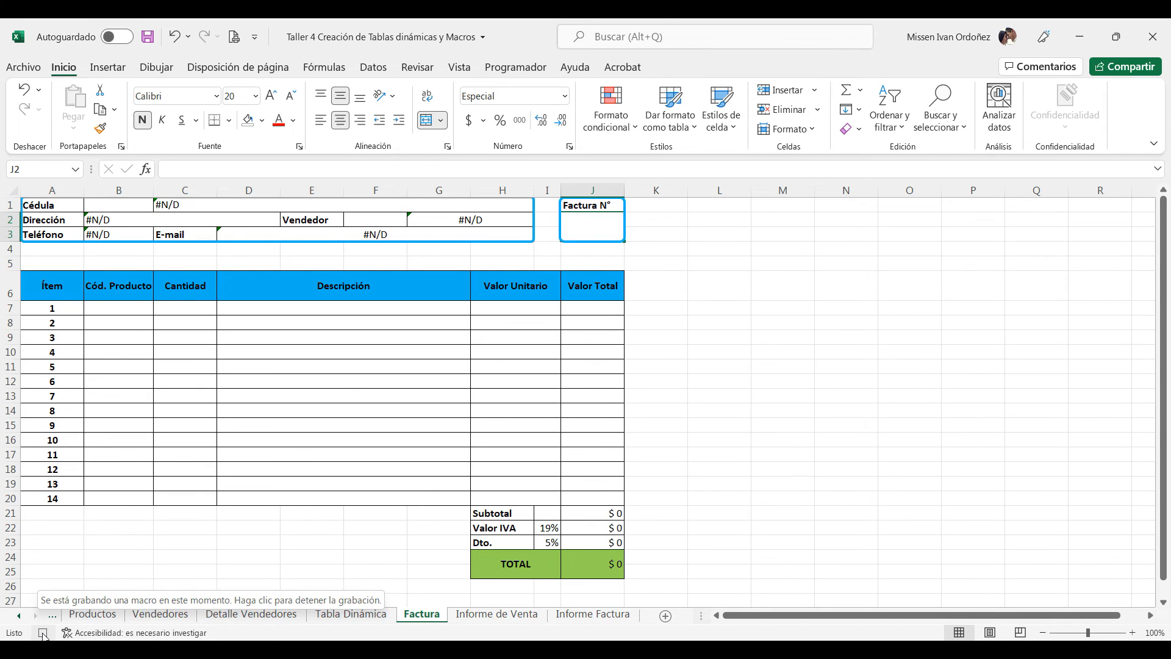
{"action": "left_click", "coordinate": [43, 634]}
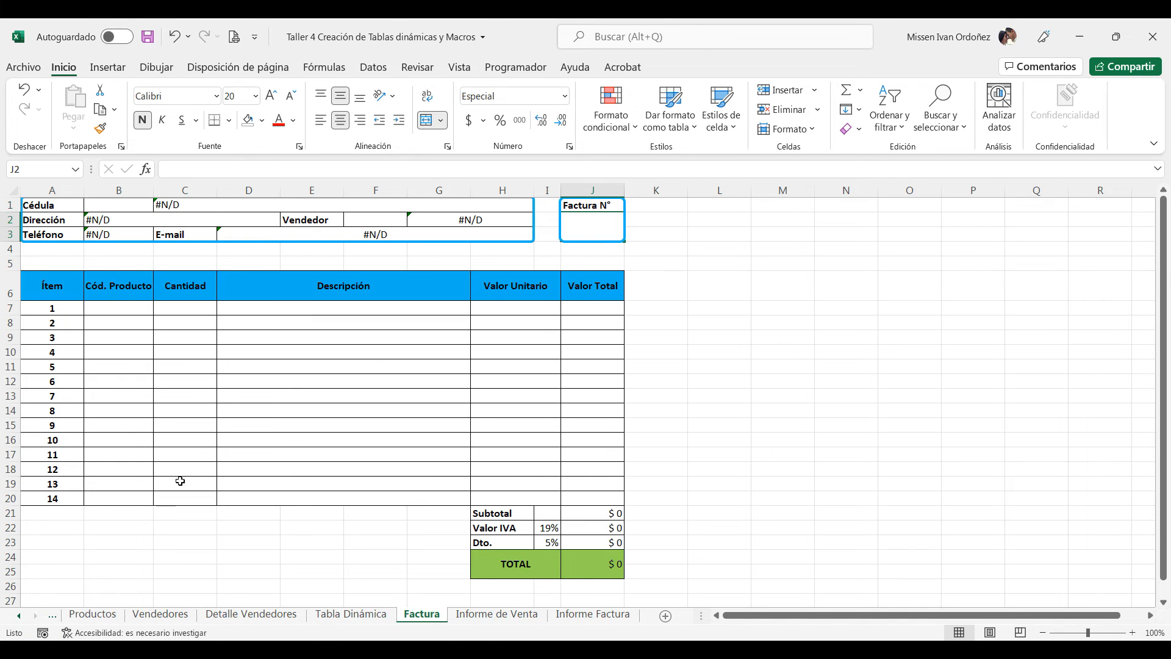
{"action": "left_click", "coordinate": [519, 308]}
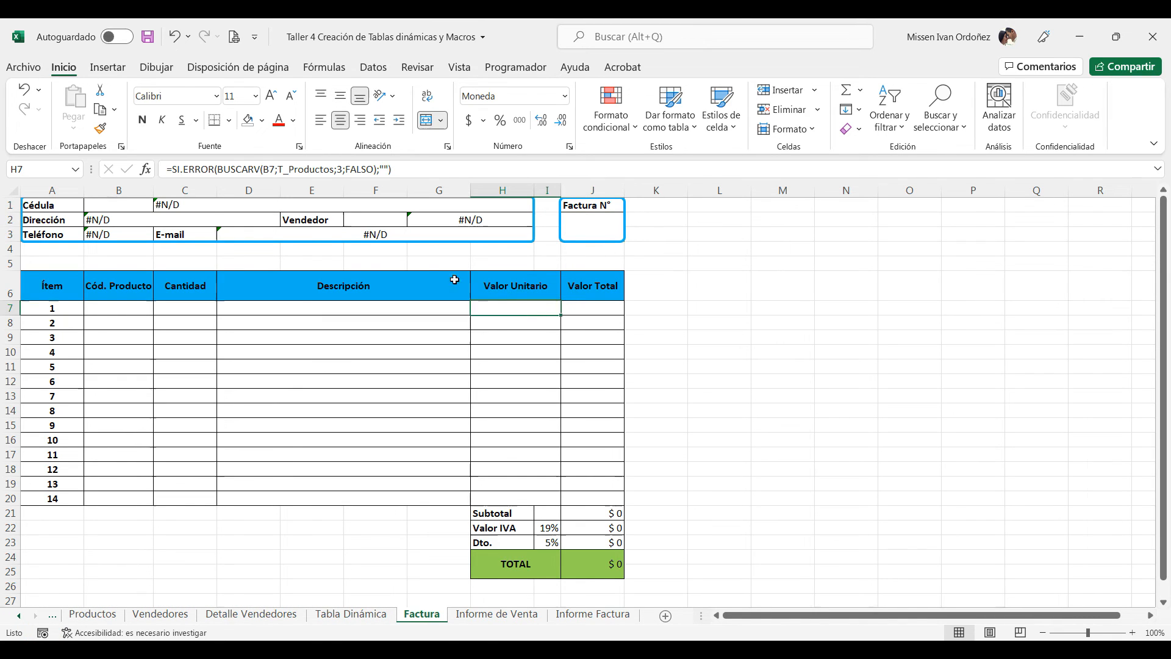
- Enter the customer's ID number in the Cédula field, cell B1 of the invoice
{"action": "left_click", "coordinate": [119, 206]}
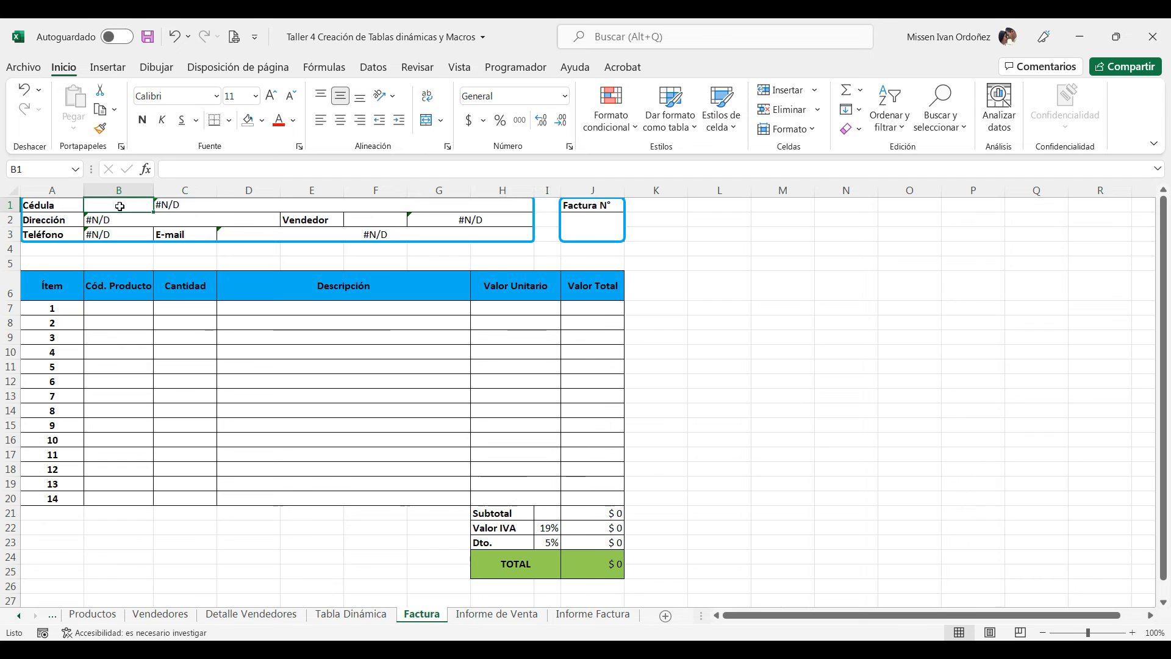
{"action": "type", "text": "7"}
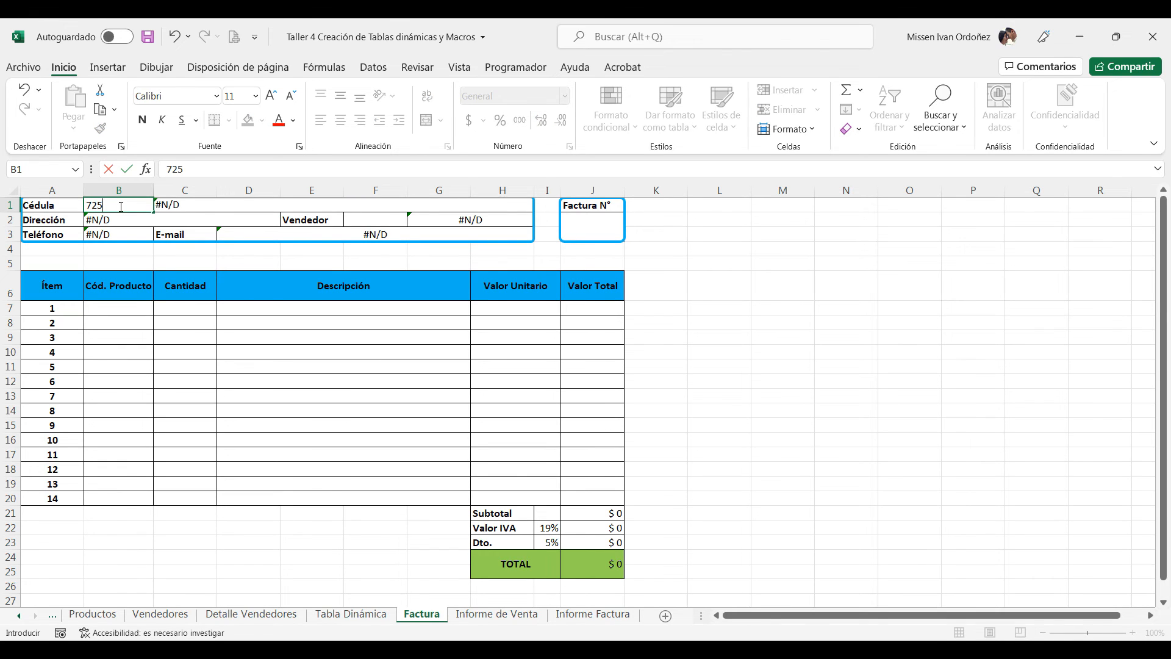
{"action": "type", "text": "025"}
{"action": "left_click", "coordinate": [273, 314]}
{"action": "left_click", "coordinate": [123, 315]}
{"action": "left_click", "coordinate": [734, 325]}
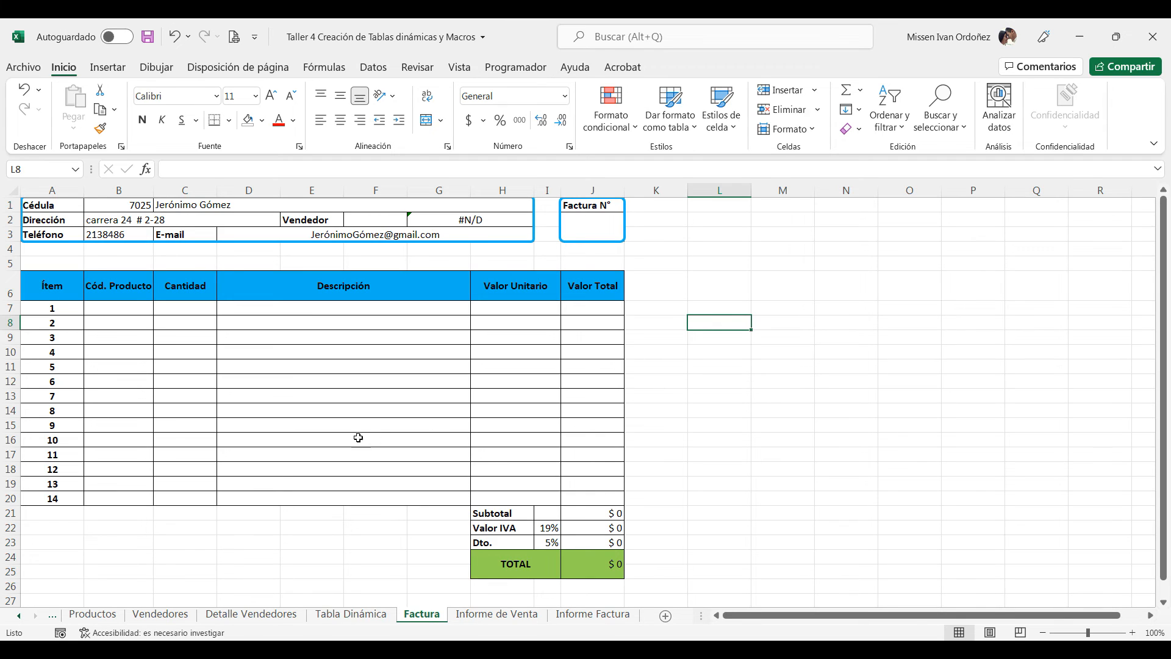
- Draw a form control button over about B22:B23, below the item table, and assign the Registro macro to it
{"action": "left_click", "coordinate": [116, 527]}
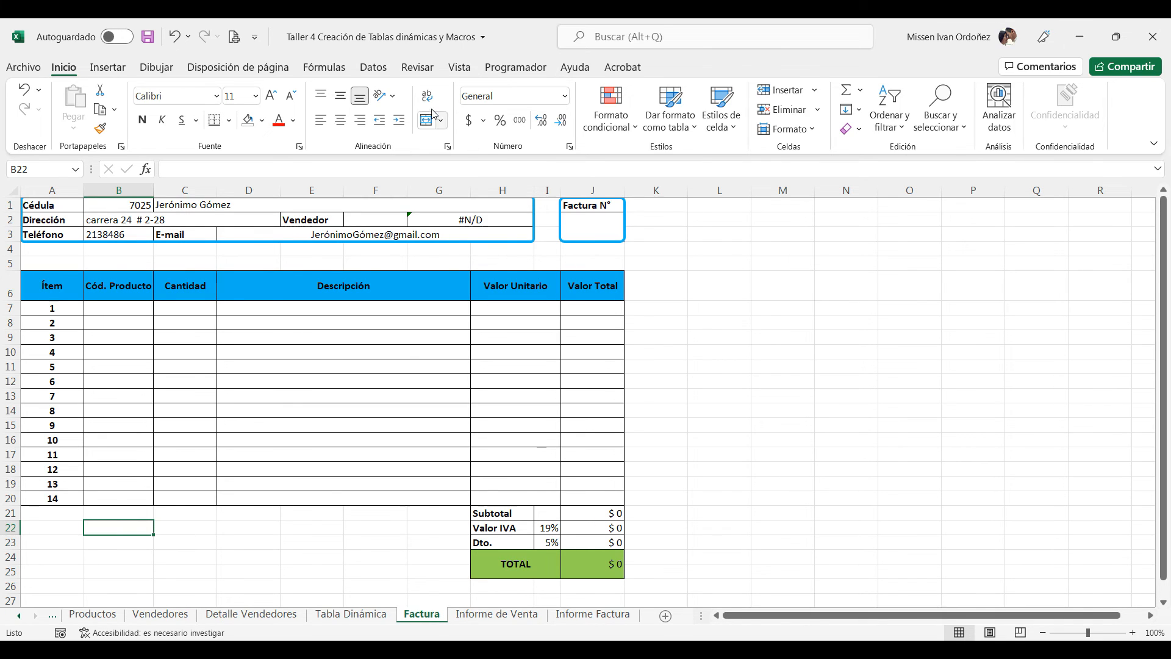
{"action": "left_click", "coordinate": [508, 71]}
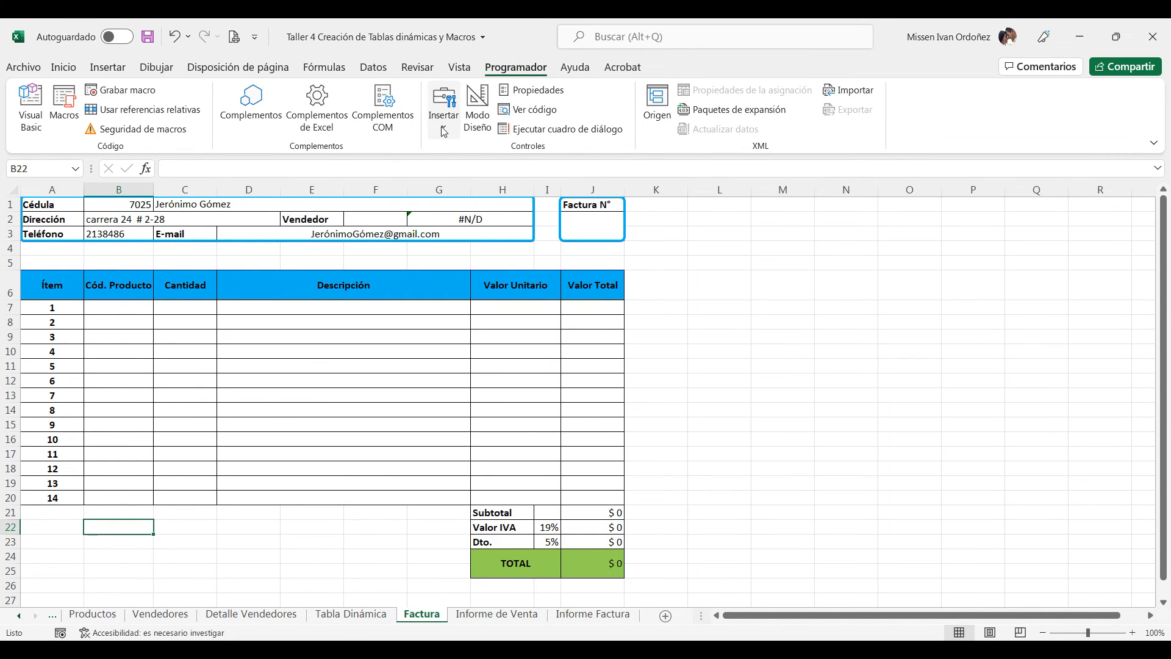
{"action": "left_click", "coordinate": [445, 128]}
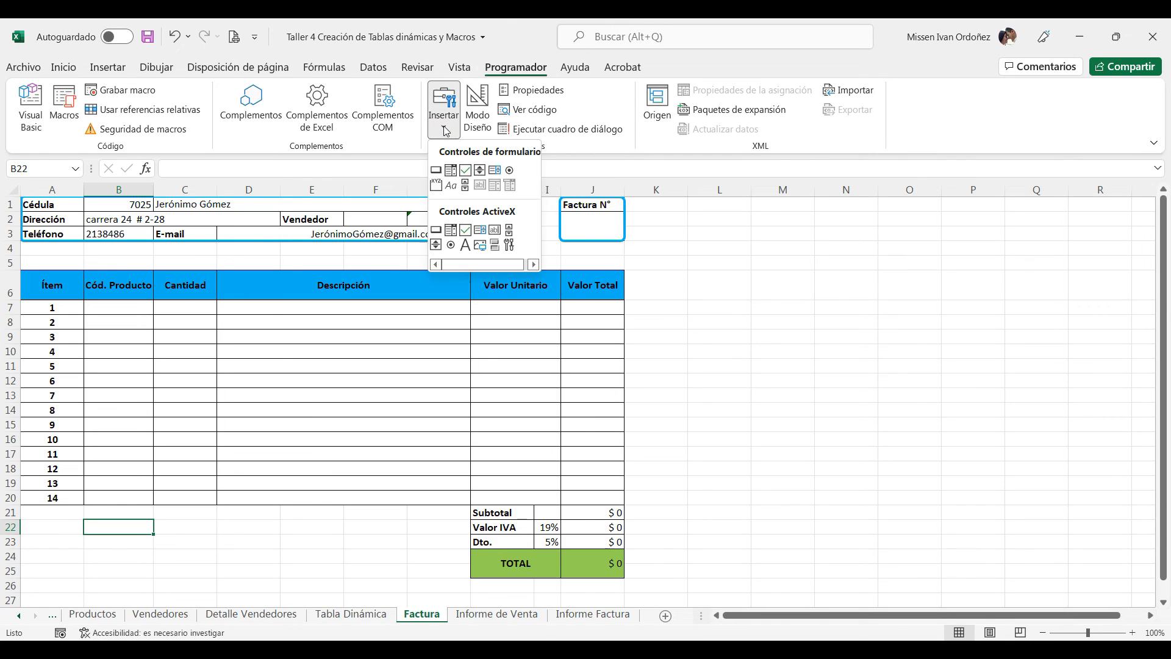
{"action": "left_click", "coordinate": [436, 170]}
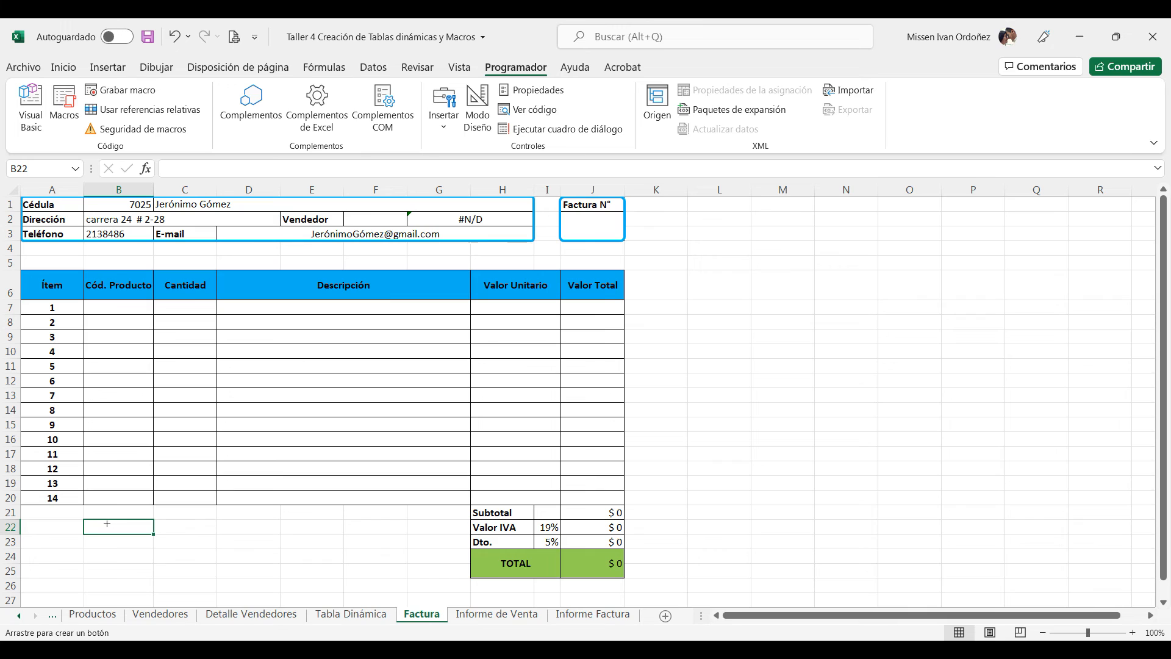
{"action": "left_click_drag", "start_coordinate": [83, 520], "coordinate": [155, 549]}
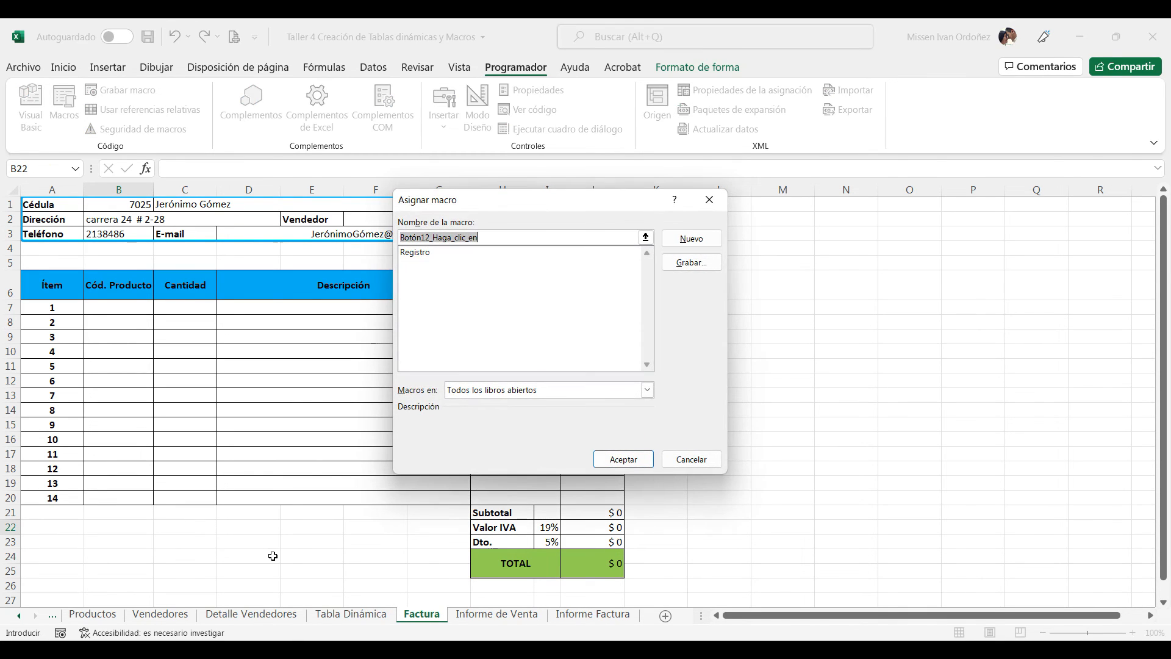
{"action": "left_click_drag", "start_coordinate": [447, 203], "coordinate": [488, 231]}
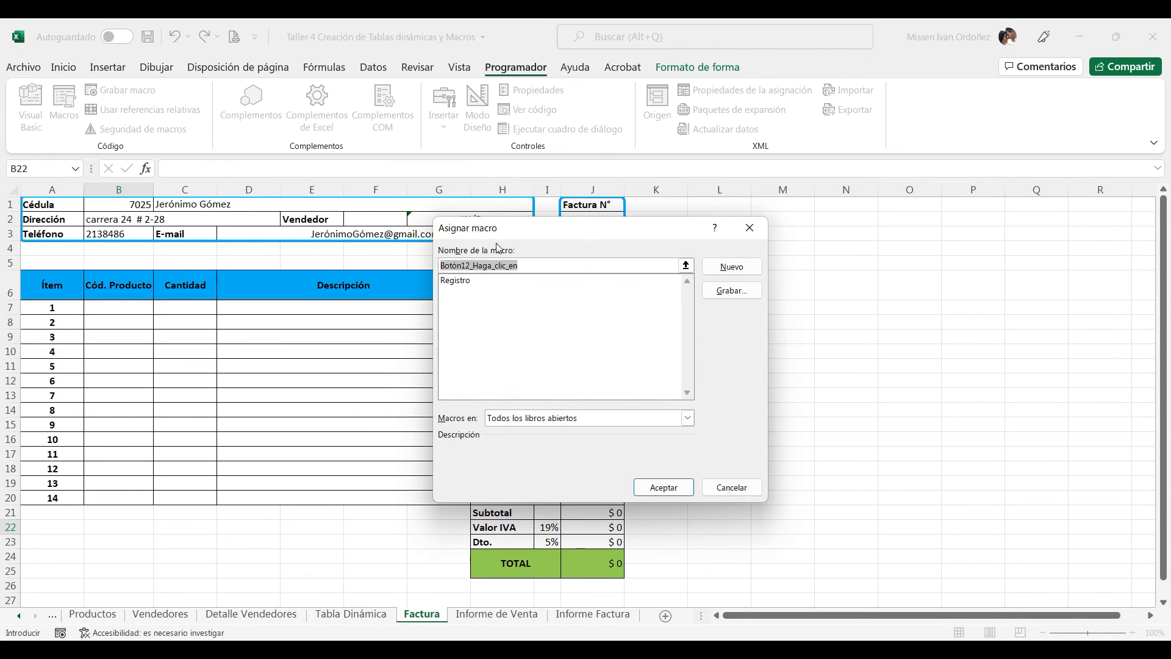
{"action": "left_click", "coordinate": [469, 282]}
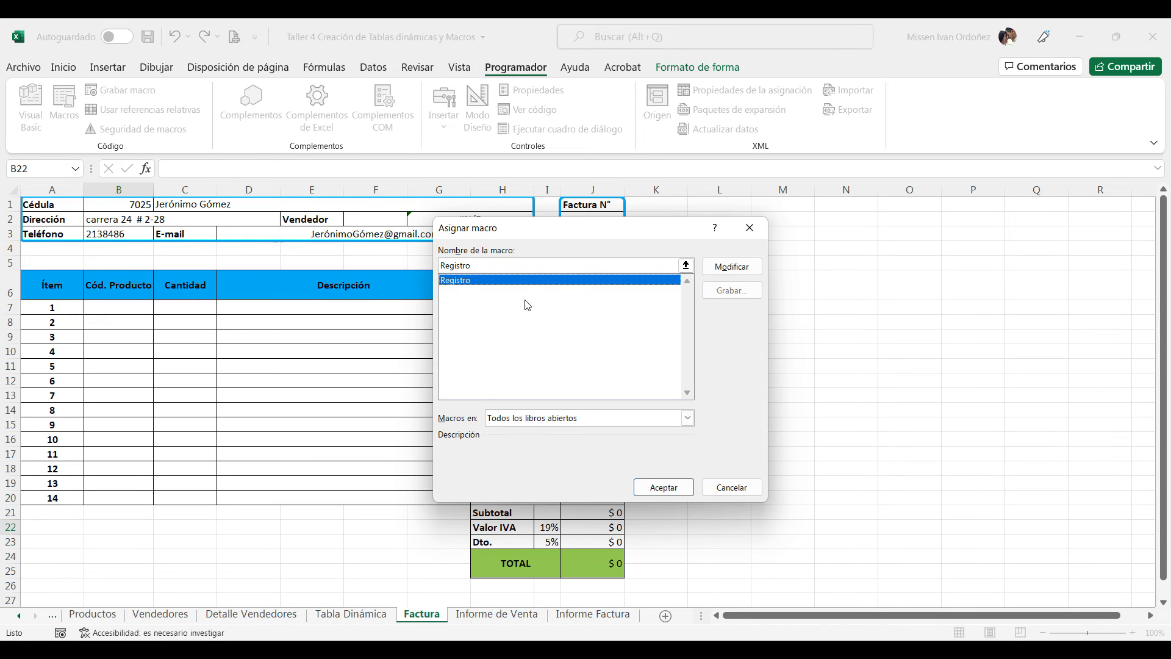
{"action": "left_click", "coordinate": [663, 487]}
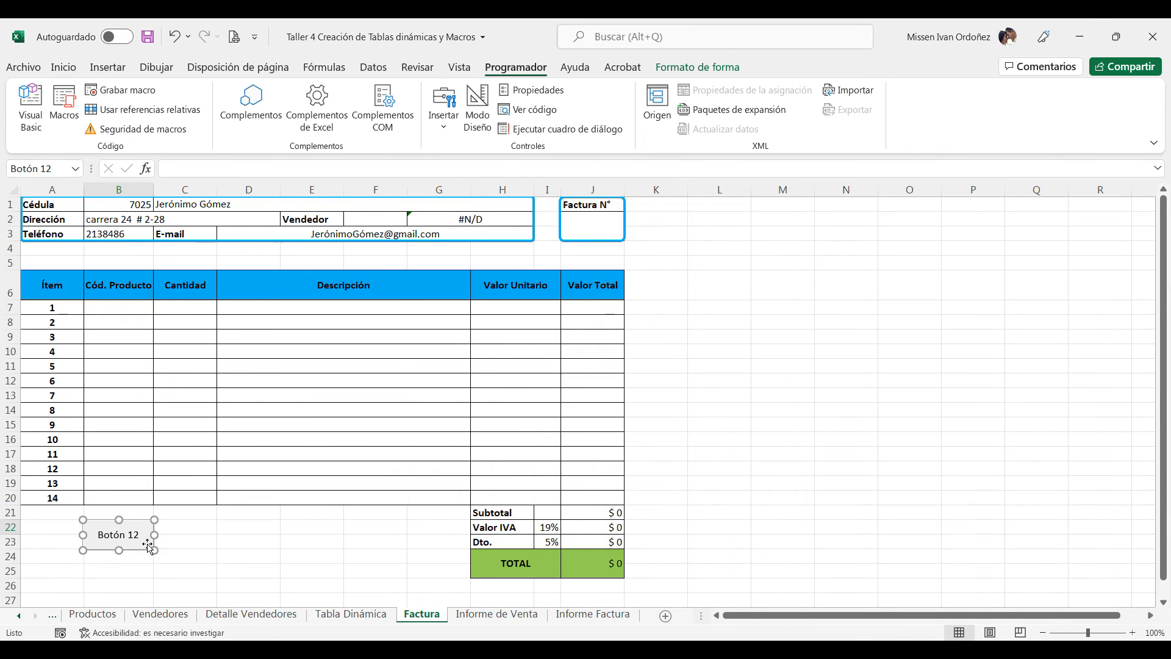
- Replace the new button's label with Registro
{"action": "left_click", "coordinate": [137, 535]}
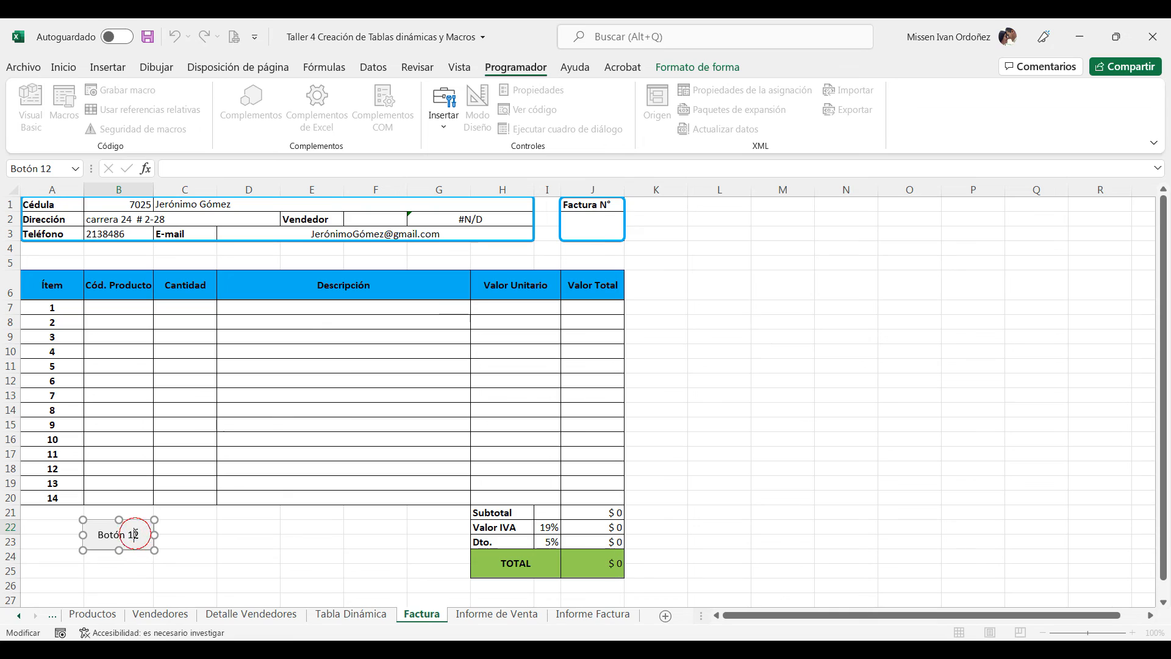
{"action": "left_click_drag", "start_coordinate": [139, 535], "coordinate": [105, 539]}
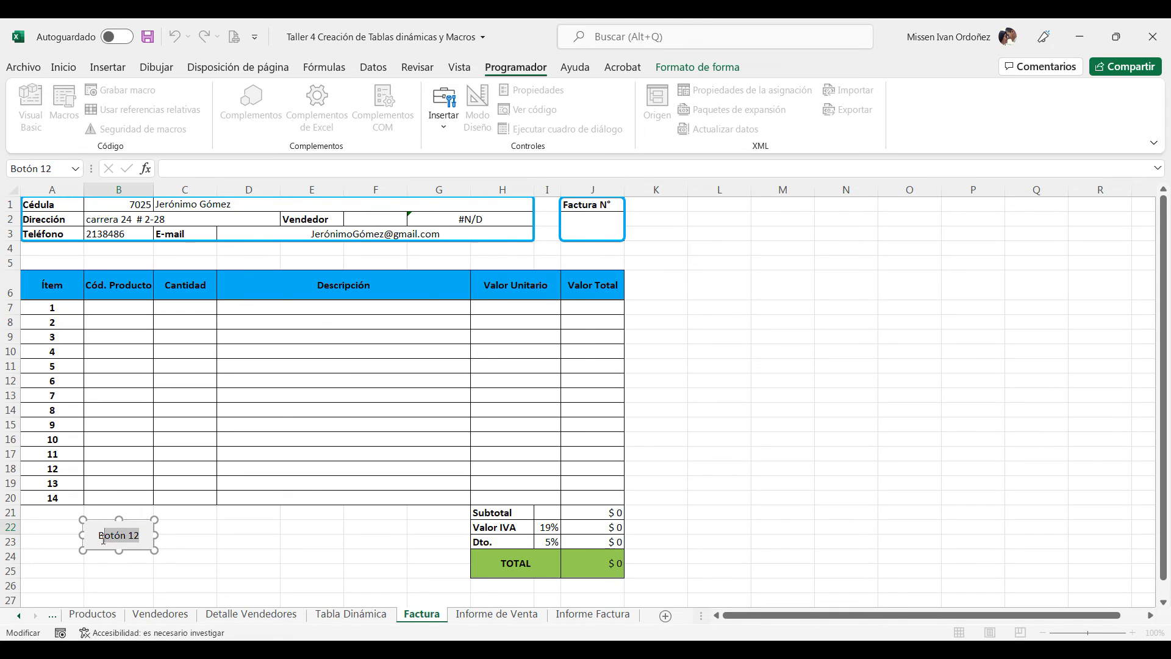
{"action": "key", "text": "BackSpace"}
{"action": "key", "text": "BackSpace"}
{"action": "type", "text": "Registro"}
{"action": "left_click", "coordinate": [210, 543]}
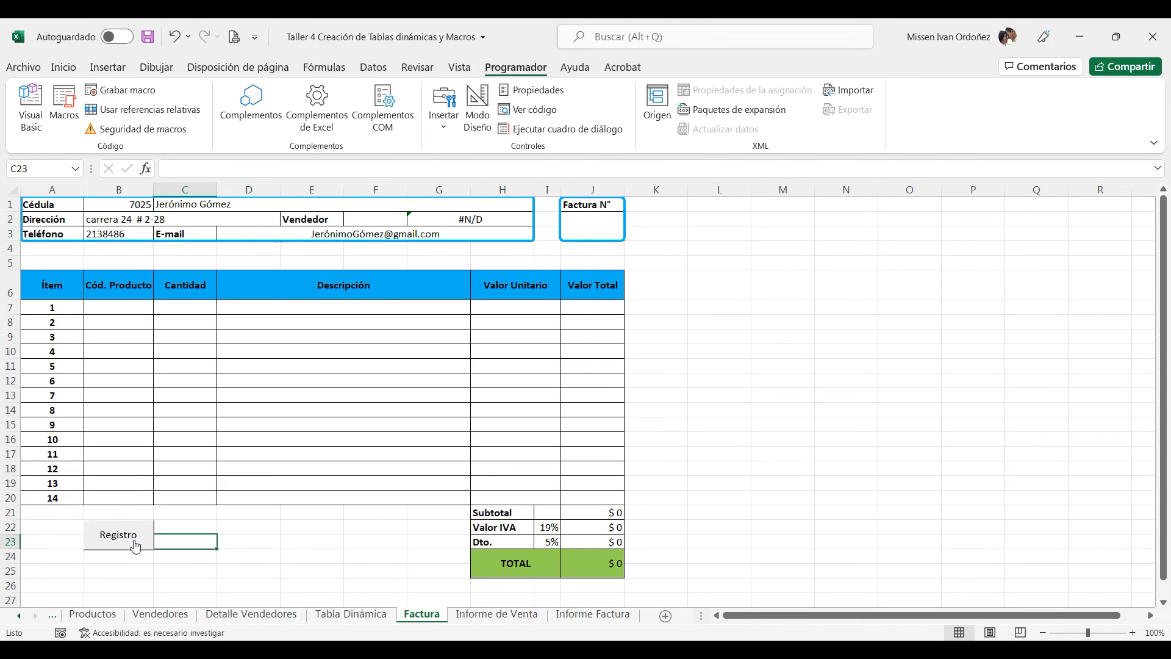
{"action": "left_click", "coordinate": [244, 526]}
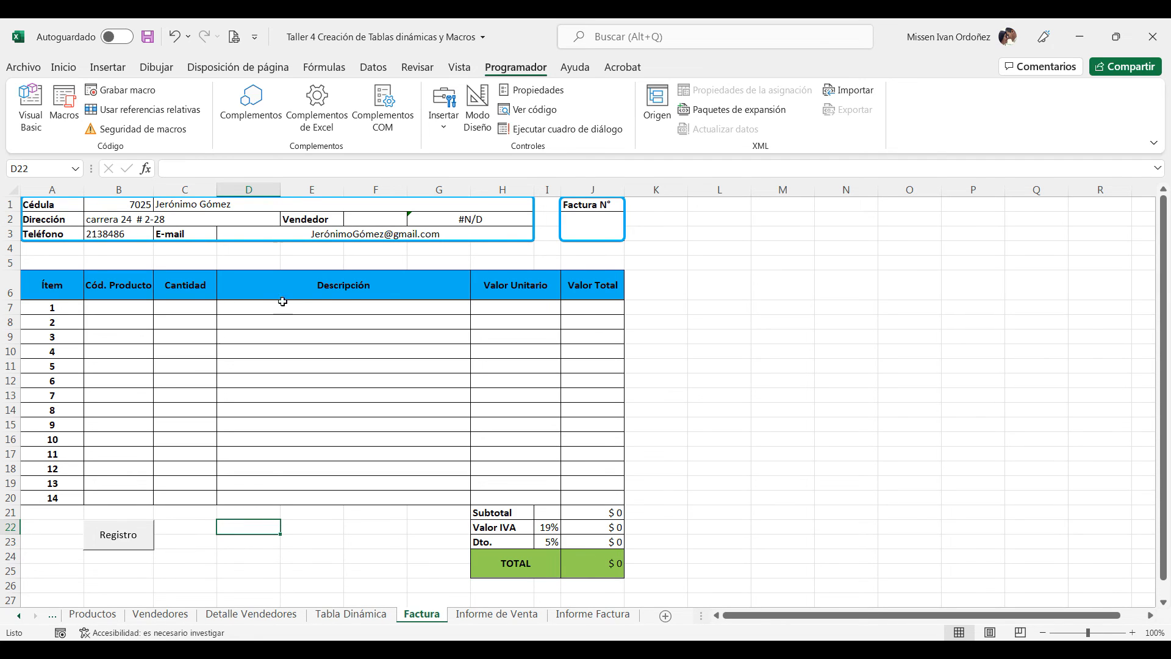
- Choose a seller's ID number for Vendedor in F2 and set Factura N° in J2 to 2
{"action": "left_click", "coordinate": [390, 219]}
{"action": "left_click", "coordinate": [414, 219]}
{"action": "left_click", "coordinate": [394, 271]}
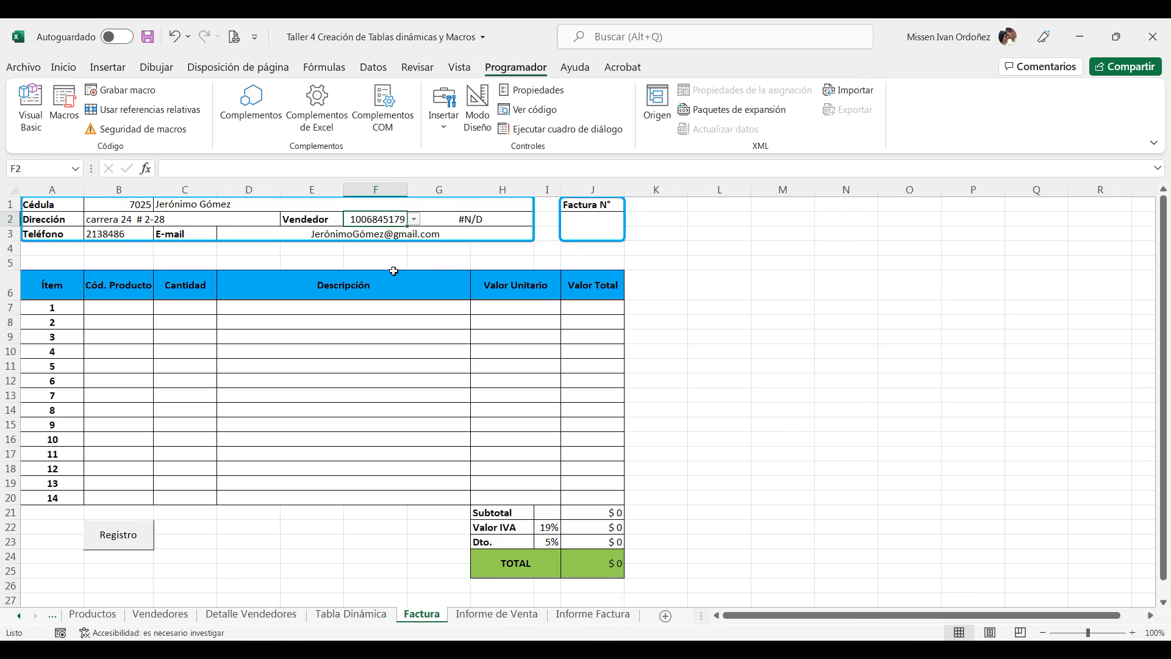
{"action": "left_click", "coordinate": [590, 227]}
{"action": "type", "text": "2"}
{"action": "left_click", "coordinate": [397, 380]}
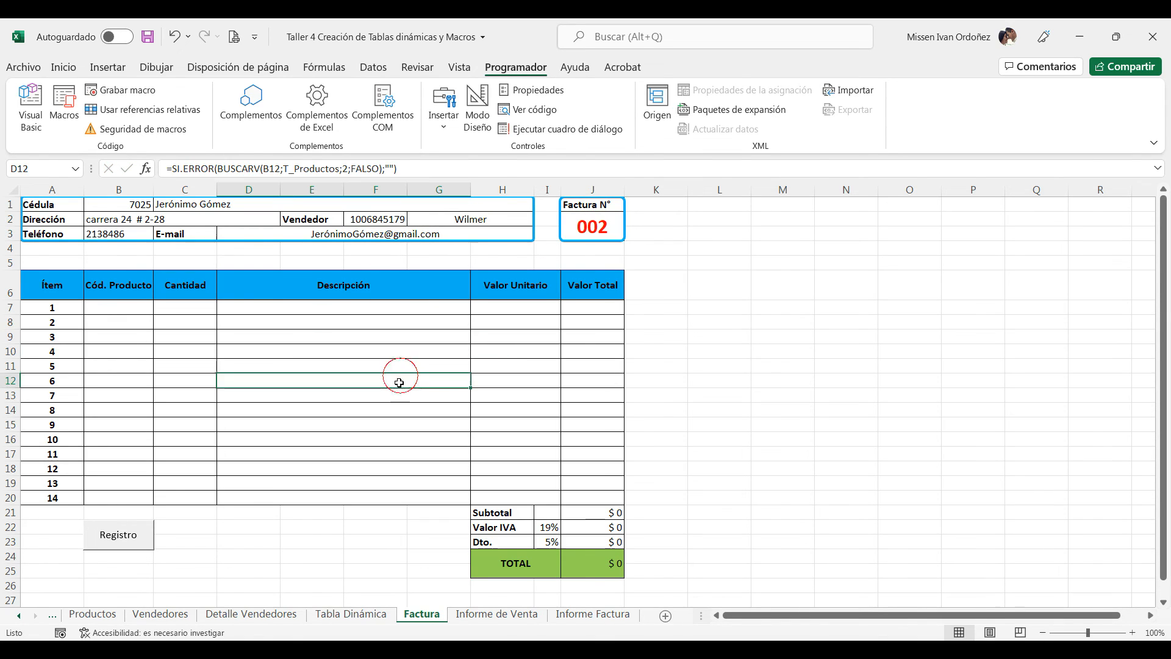
- Copy product code 100912 from the Productos sheet and enter it in B7 of the Factura sheet
{"action": "left_click", "coordinate": [140, 309]}
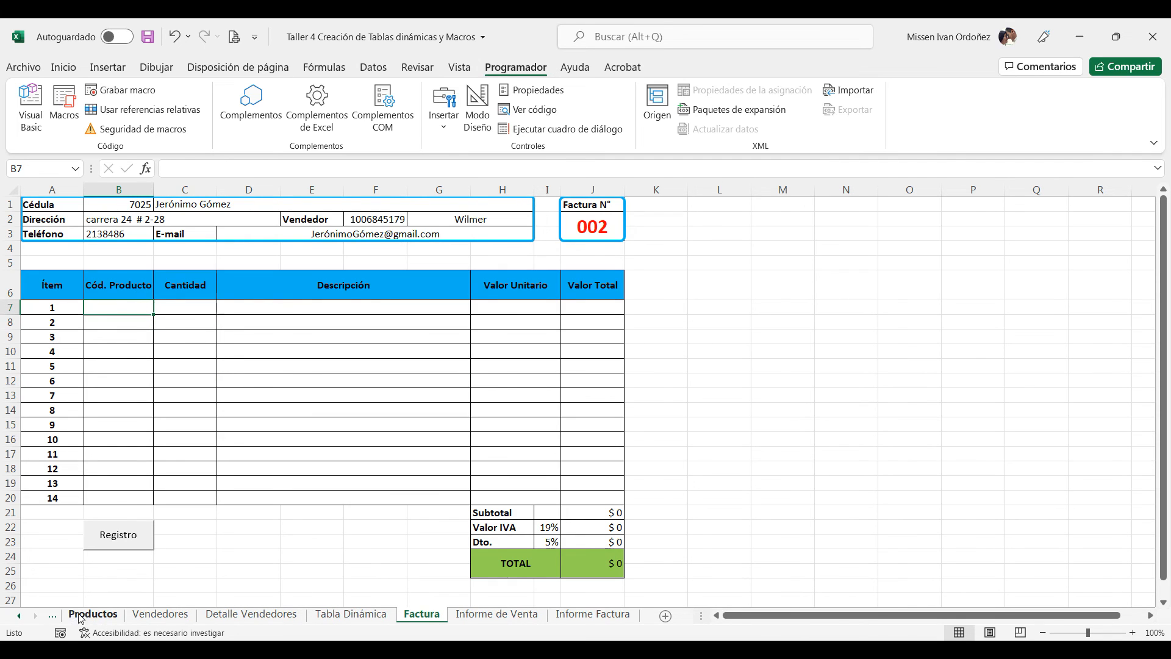
{"action": "left_click", "coordinate": [98, 614]}
{"action": "left_click", "coordinate": [40, 248]}
{"action": "left_click", "coordinate": [40, 263]}
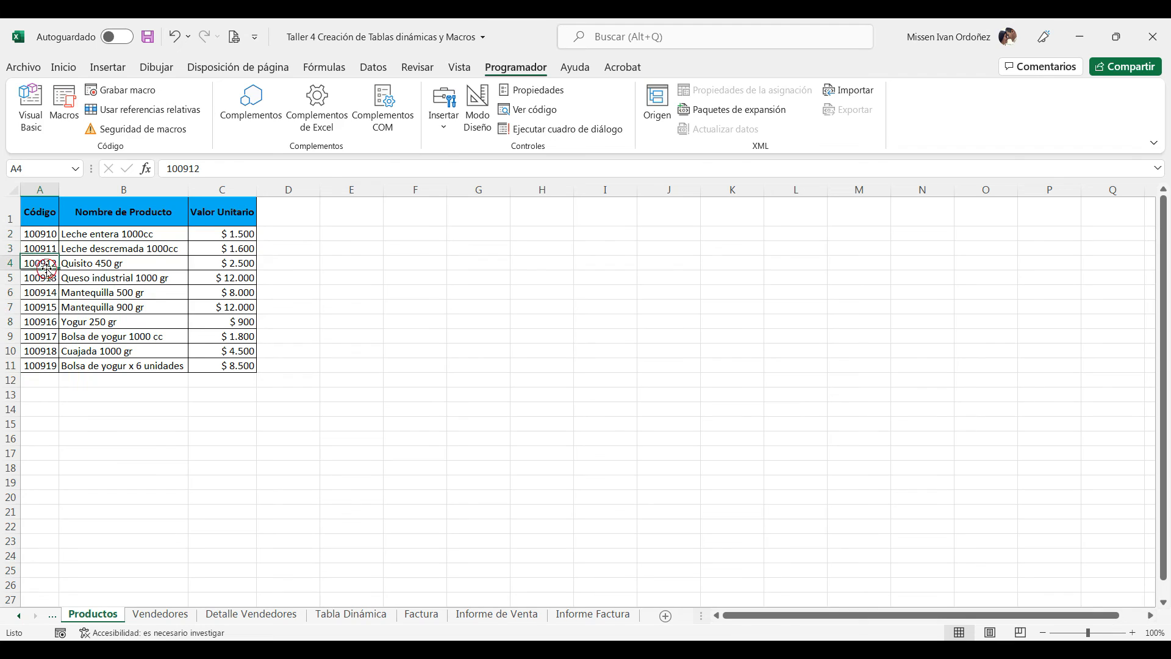
{"action": "double_click", "coordinate": [190, 168]}
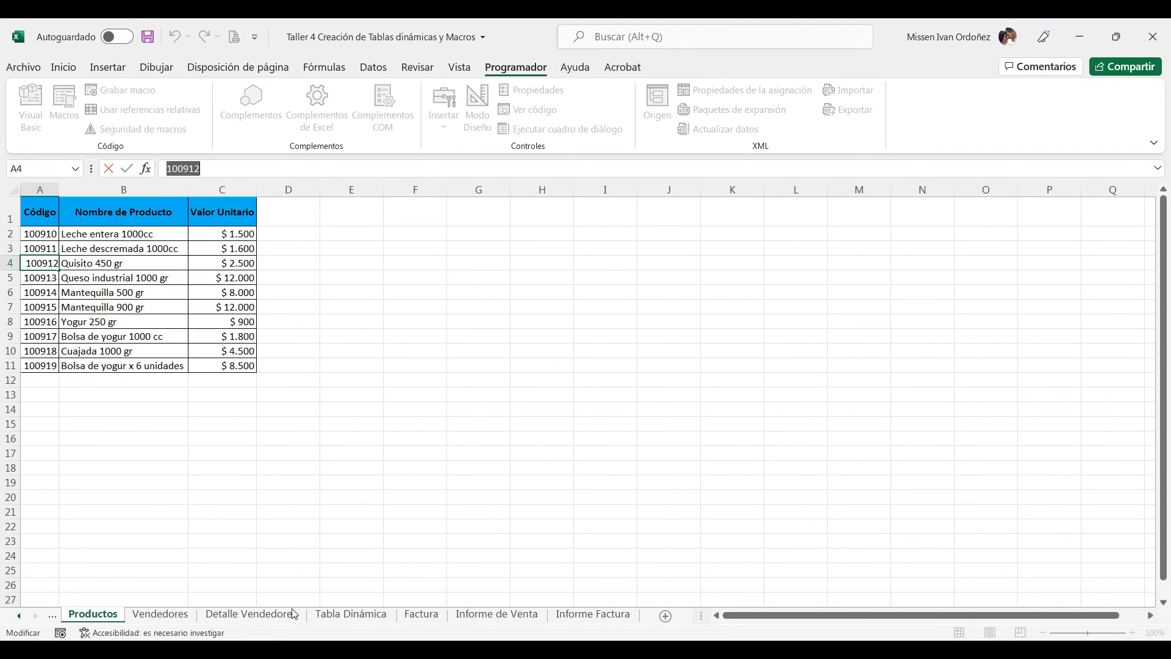
{"action": "left_click", "coordinate": [421, 613]}
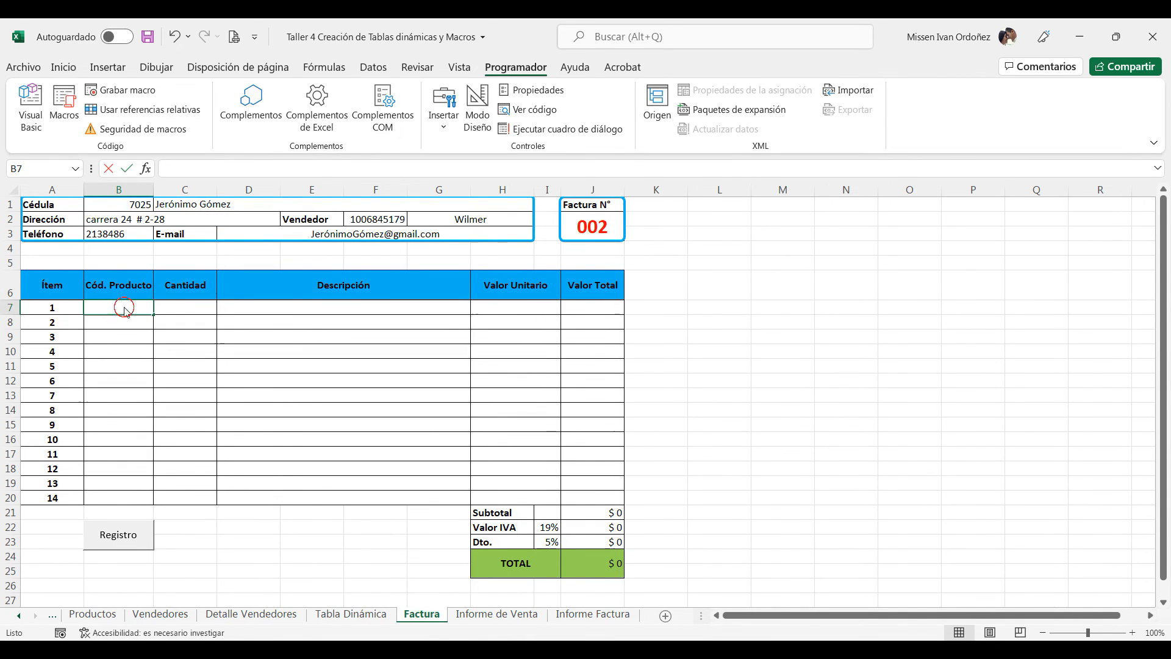
{"action": "type", "text": "100912"}
{"action": "key", "text": "Return"}
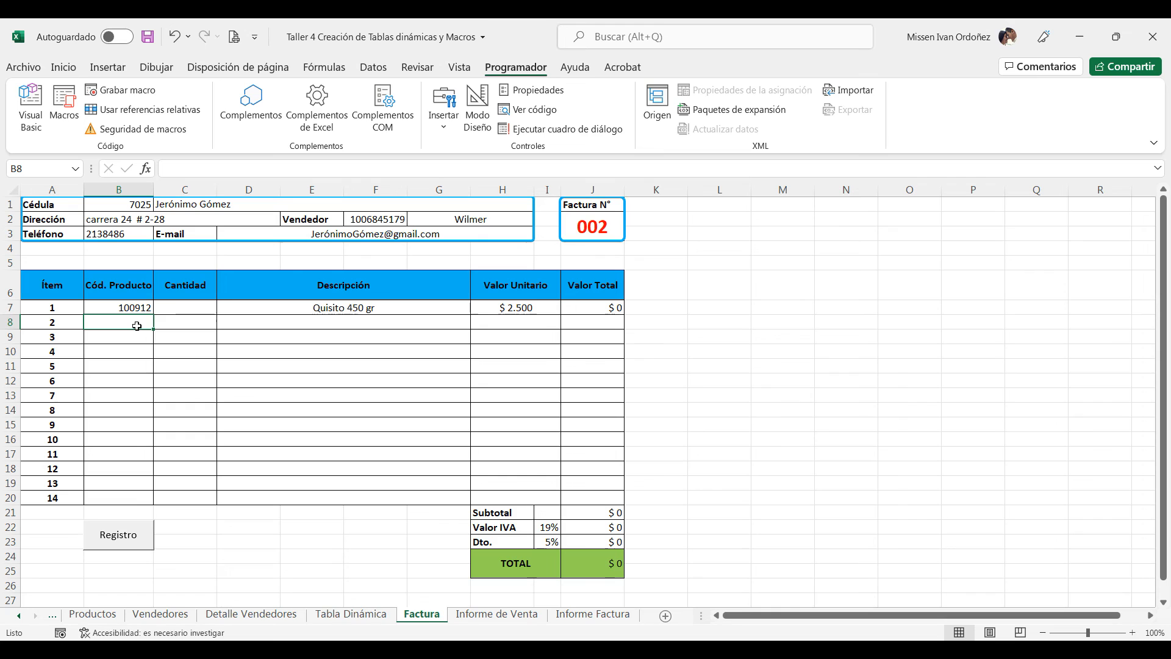
- Enter product code 100916 for item 2 in B8 and 100918 for item 3 in B9
{"action": "type", "text": "100912"}
{"action": "double_click", "coordinate": [151, 322]}
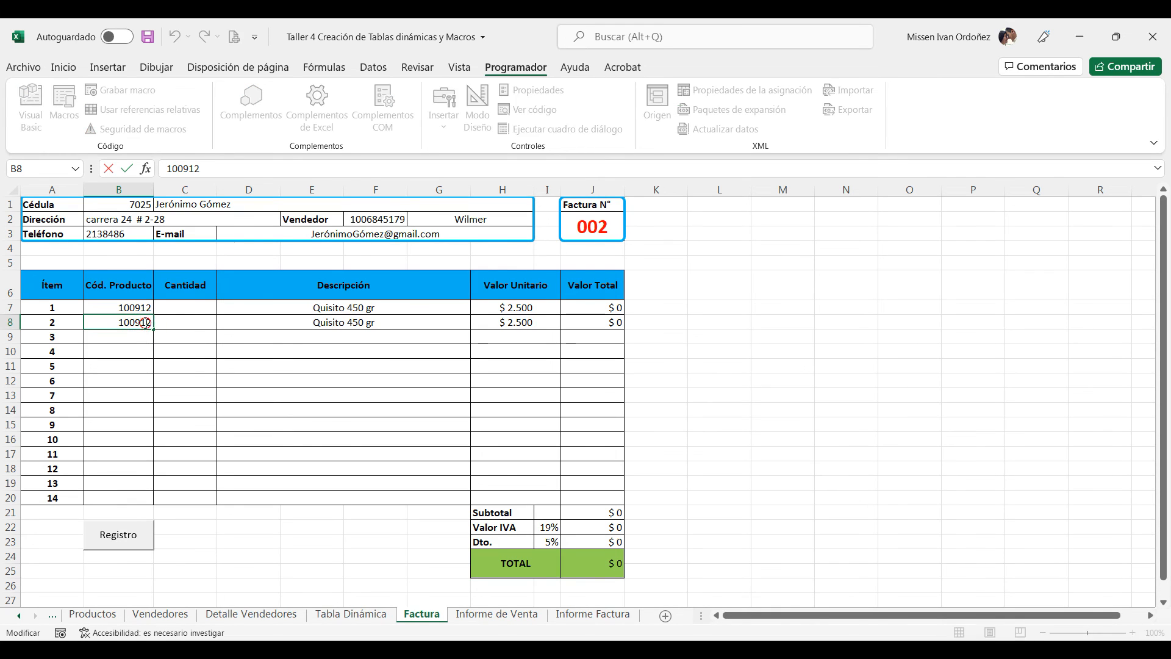
{"action": "key", "text": "BackSpace"}
{"action": "type", "text": "6"}
{"action": "left_click", "coordinate": [124, 347]}
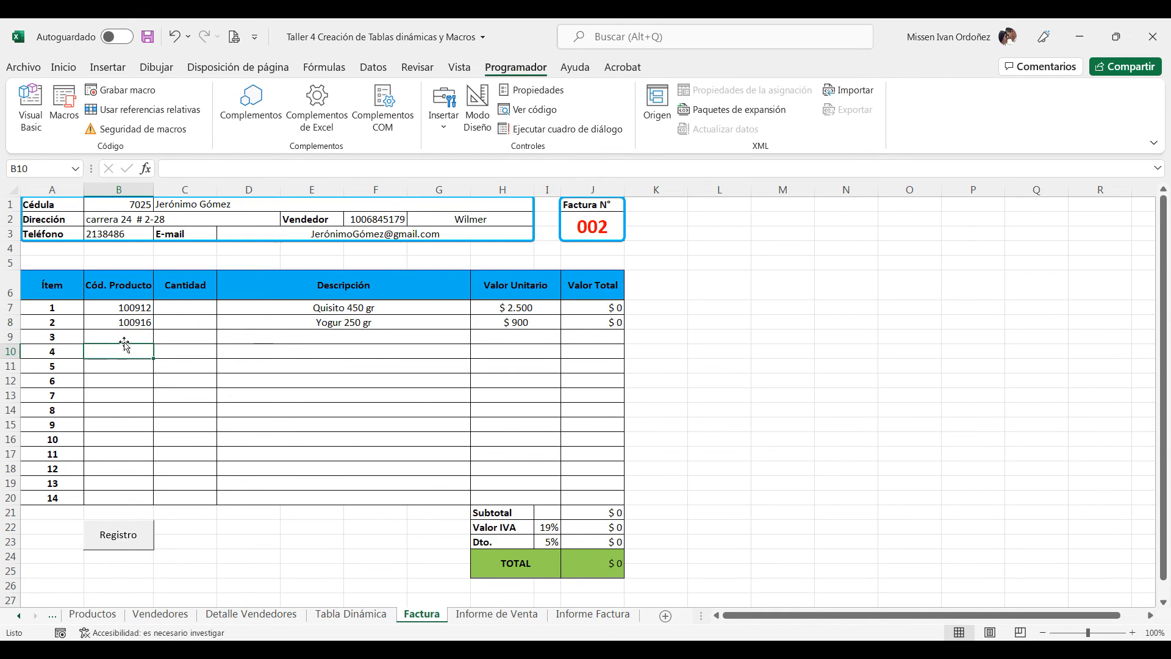
{"action": "left_click", "coordinate": [126, 334]}
{"action": "type", "text": "100912"}
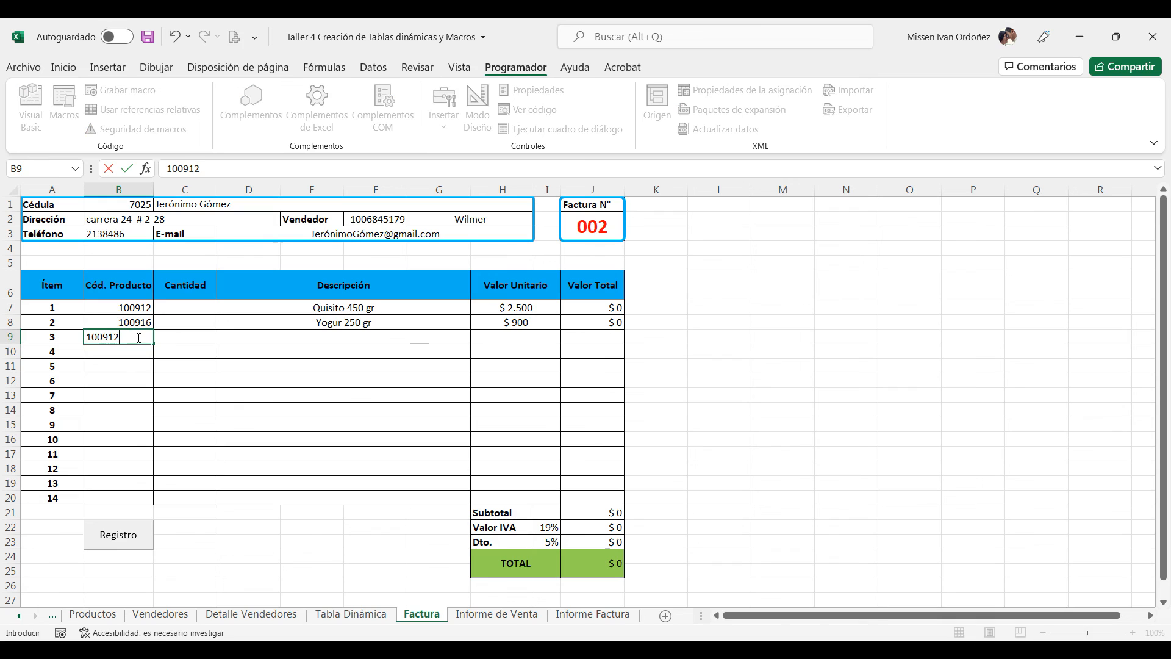
{"action": "left_click_drag", "start_coordinate": [122, 338], "coordinate": [114, 337]}
{"action": "type", "text": "8"}
{"action": "left_click", "coordinate": [108, 360]}
- Enter product code 100911 for item 4 in B10
{"action": "double_click", "coordinate": [126, 352]}
{"action": "type", "text": "100912"}
{"action": "left_click_drag", "start_coordinate": [121, 353], "coordinate": [114, 352]}
{"action": "type", "text": "1"}
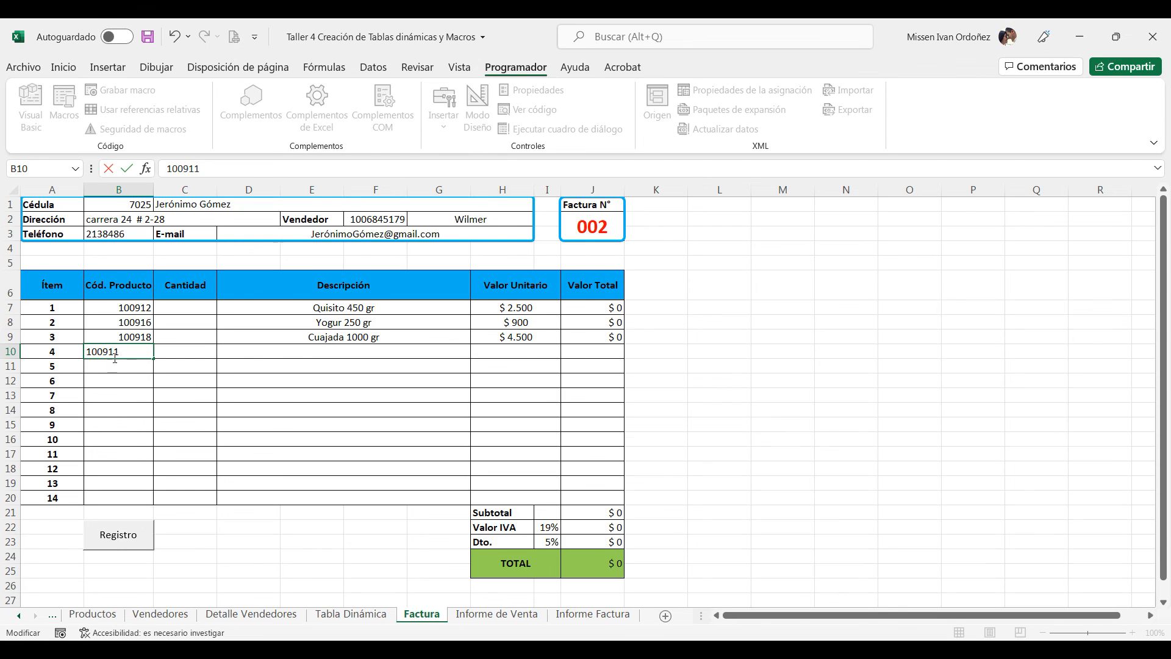
{"action": "left_click", "coordinate": [120, 378]}
- Copy the item 4 product code into B11 for item 5 and change it to 100914
{"action": "double_click", "coordinate": [128, 354]}
{"action": "double_click", "coordinate": [130, 353]}
{"action": "key", "text": "ctrl+c"}
{"action": "left_click", "coordinate": [119, 367]}
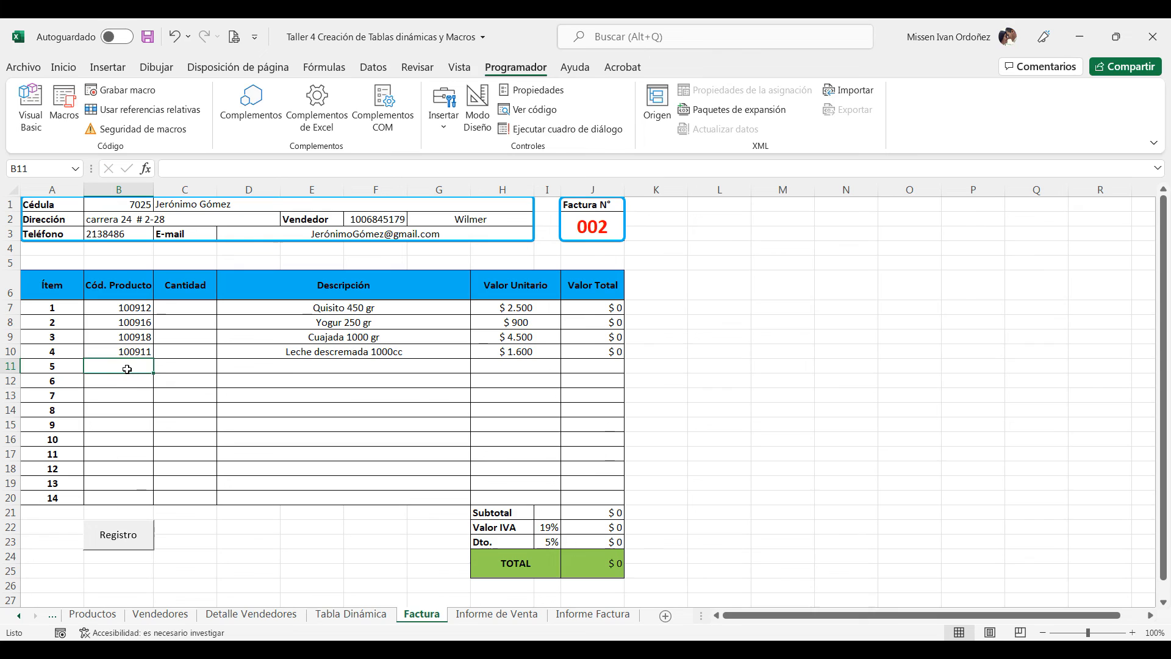
{"action": "key", "text": "ctrl+v"}
{"action": "double_click", "coordinate": [140, 367]}
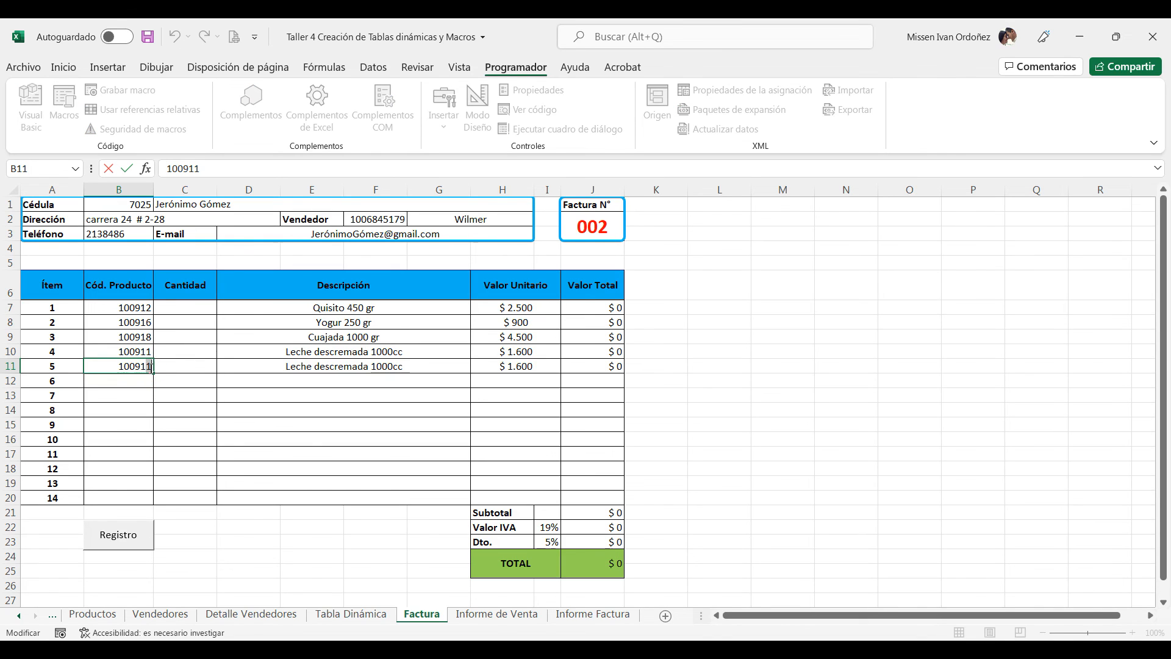
{"action": "key", "text": "BackSpace"}
{"action": "type", "text": "4"}
{"action": "left_click", "coordinate": [122, 390]}
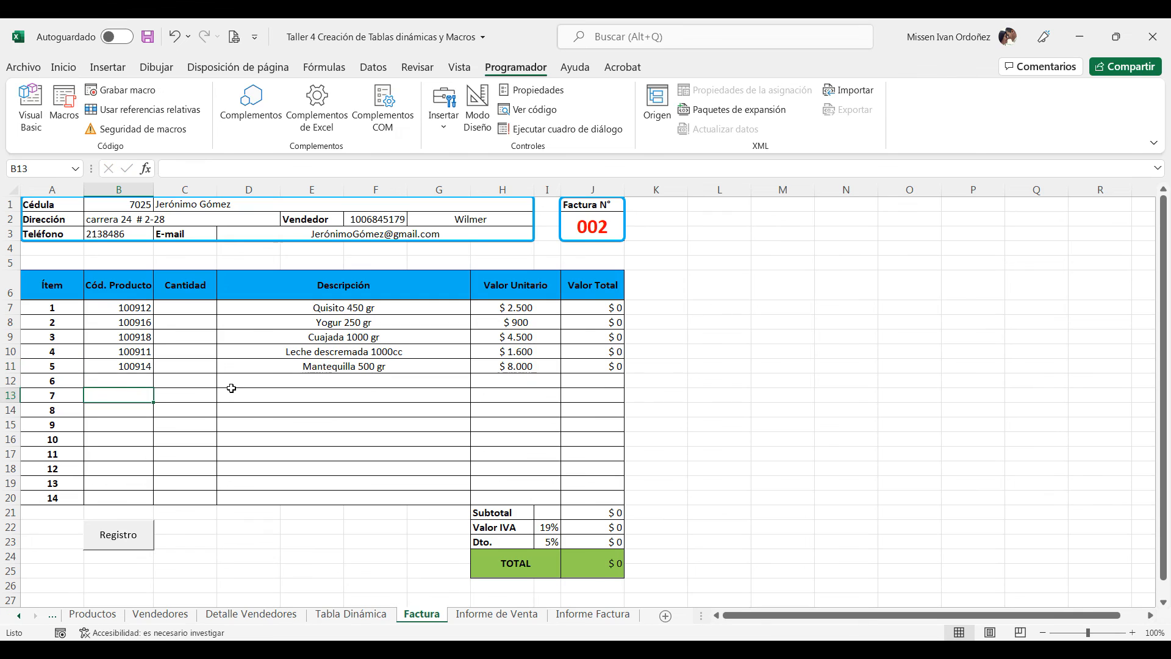
{"action": "left_click", "coordinate": [355, 374]}
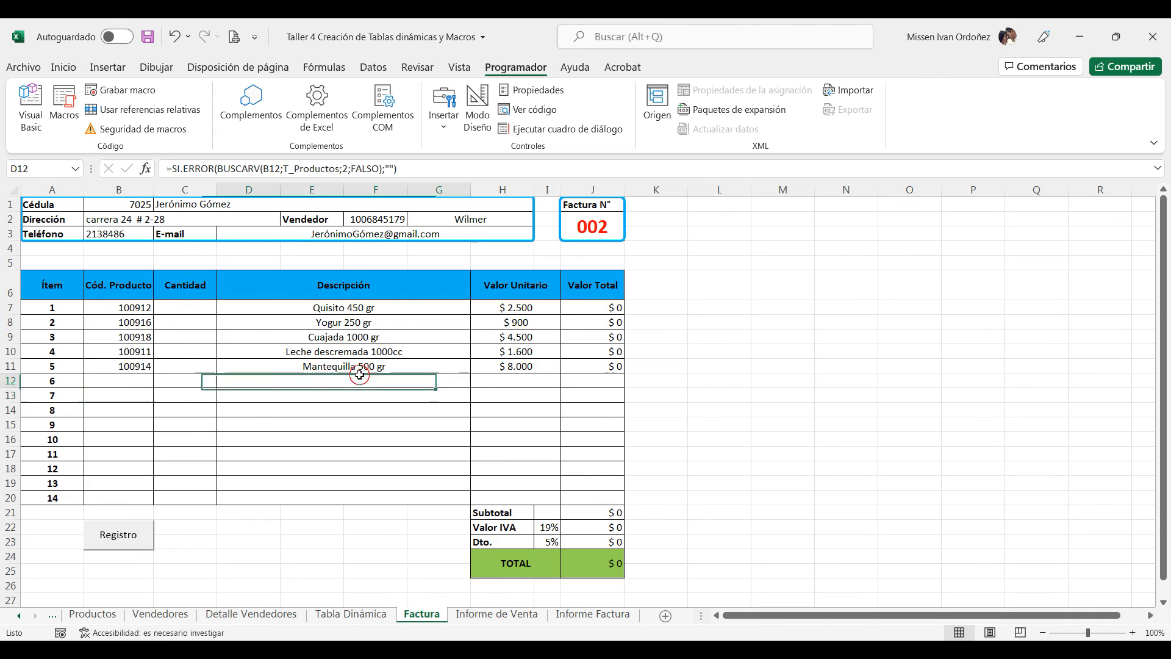
- Enter the quantities 23, 34, 12, 12 and 24 for items 1 to 5 in C7:C11
{"action": "left_click", "coordinate": [197, 310]}
{"action": "type", "text": "23"}
{"action": "key", "text": "Return"}
{"action": "type", "text": "34"}
{"action": "key", "text": "Return"}
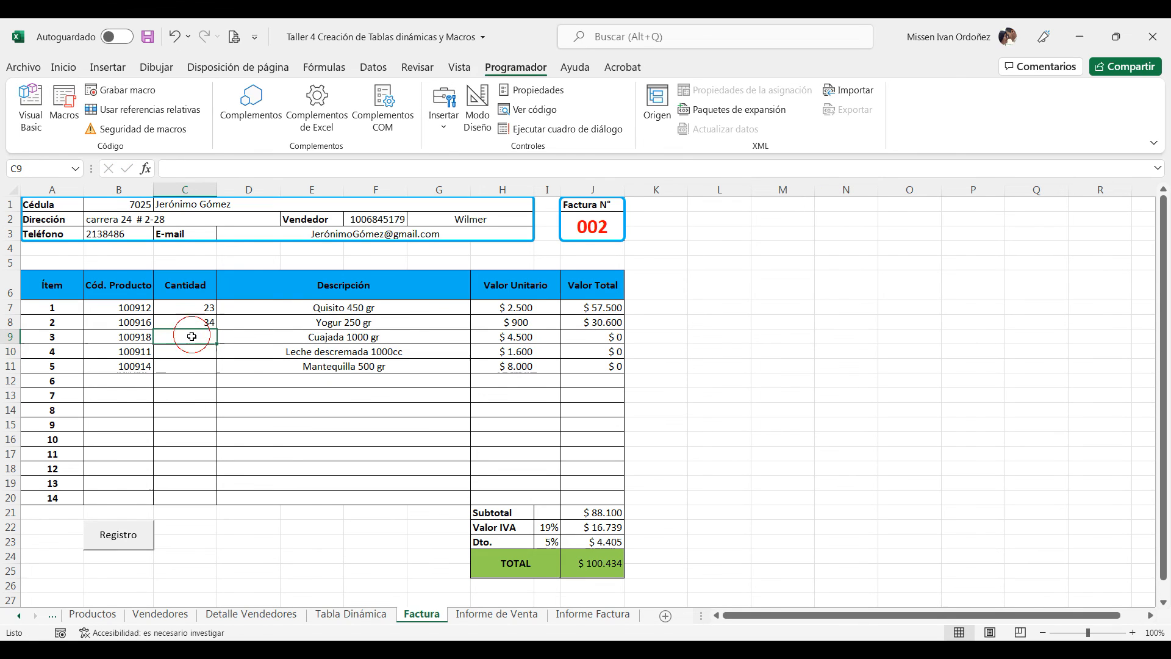
{"action": "type", "text": "12"}
{"action": "key", "text": "Return"}
{"action": "type", "text": "12"}
{"action": "key", "text": "Return"}
{"action": "type", "text": "24"}
{"action": "key", "text": "Return"}
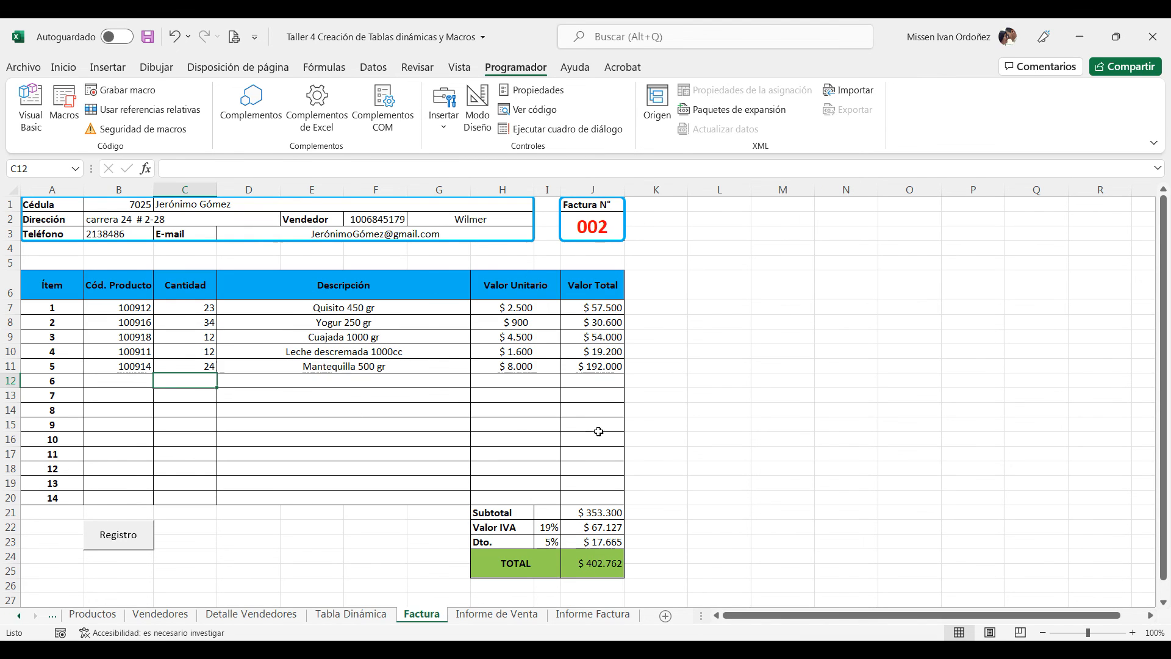
- Register the completed invoice by running the Registro macro from its button on the Factura sheet
{"action": "left_click", "coordinate": [590, 568]}
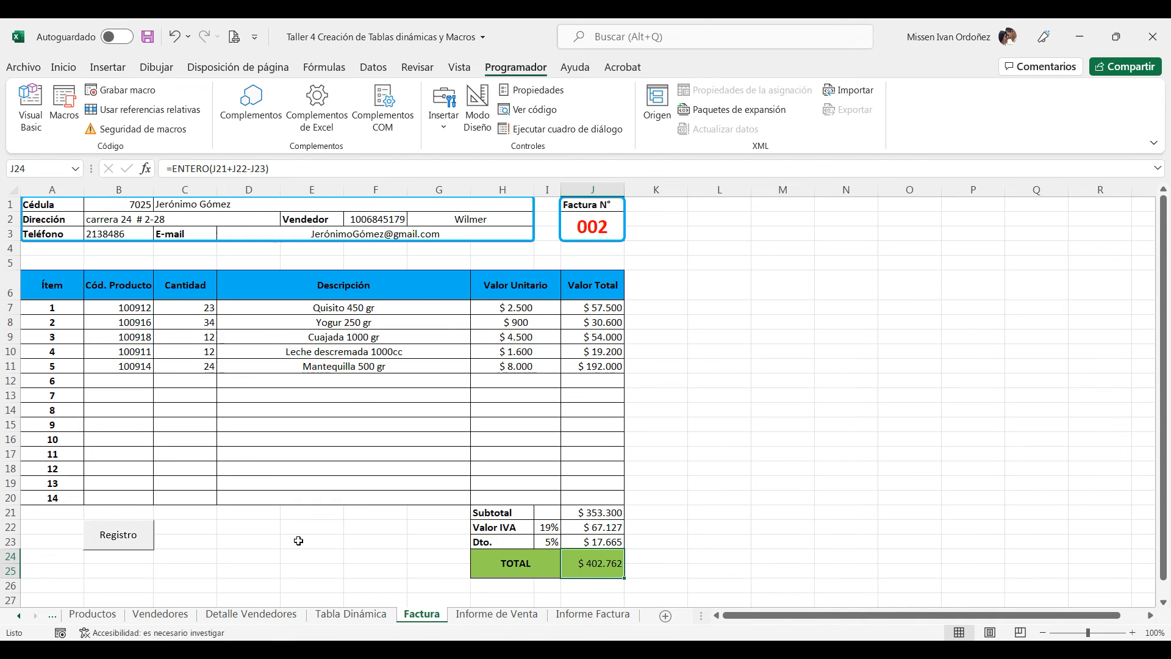
{"action": "left_click", "coordinate": [122, 540]}
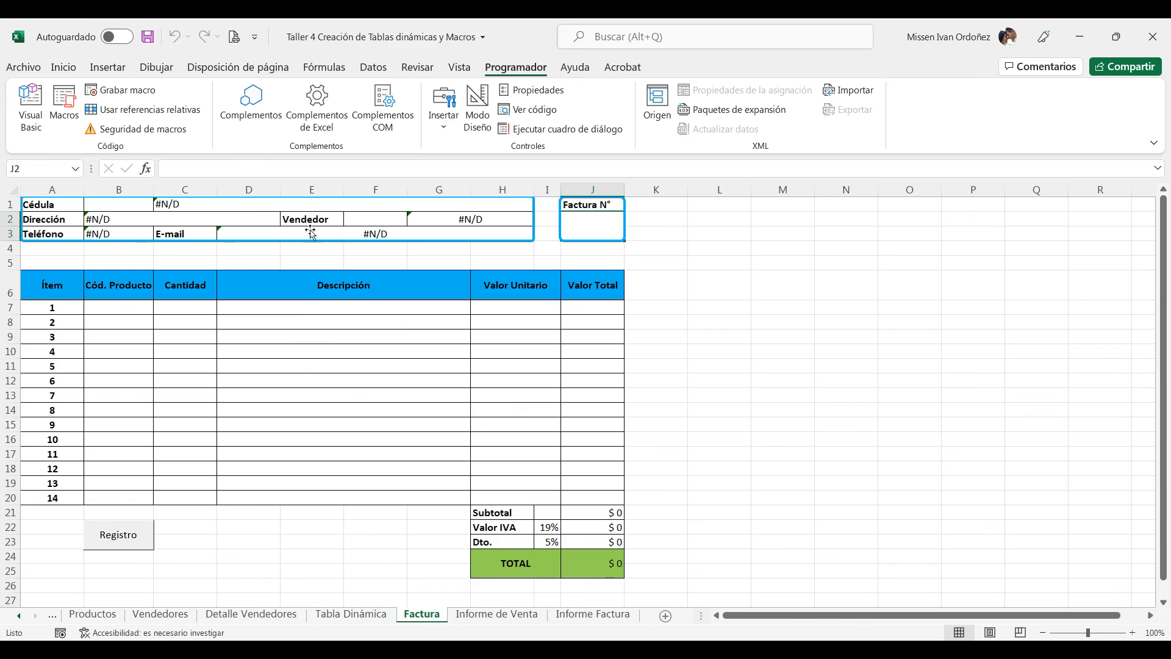
{"action": "left_click", "coordinate": [122, 211]}
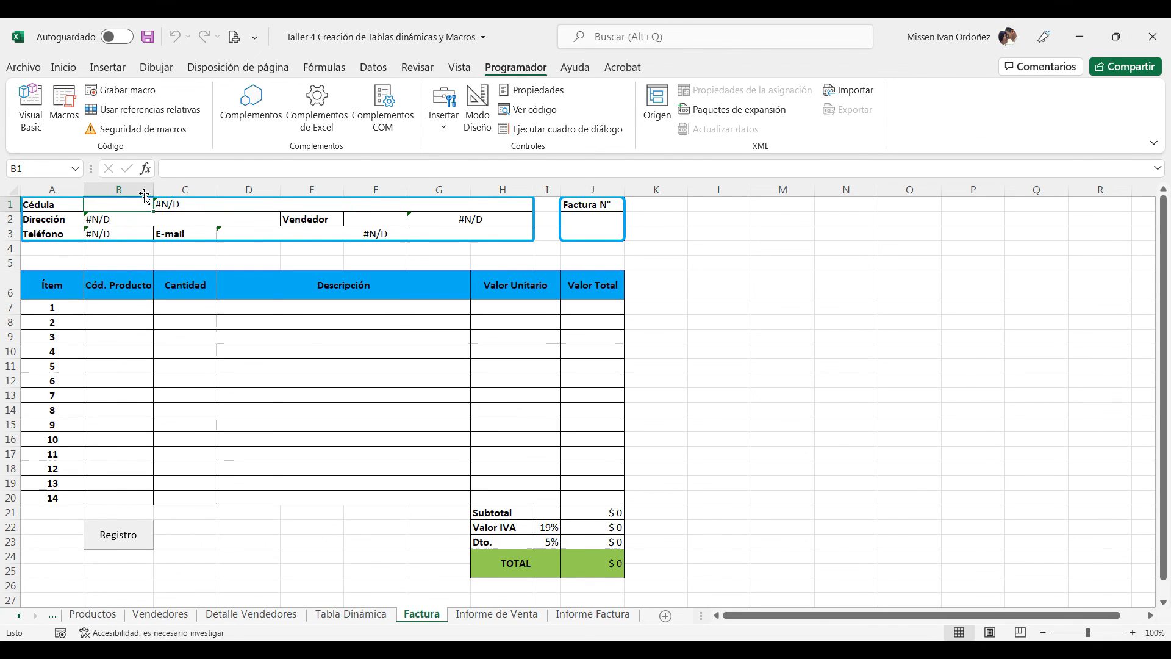
- Check the newly registered invoice row on the Informe Factura sheet and return to the Factura sheet
{"action": "left_click", "coordinate": [581, 615]}
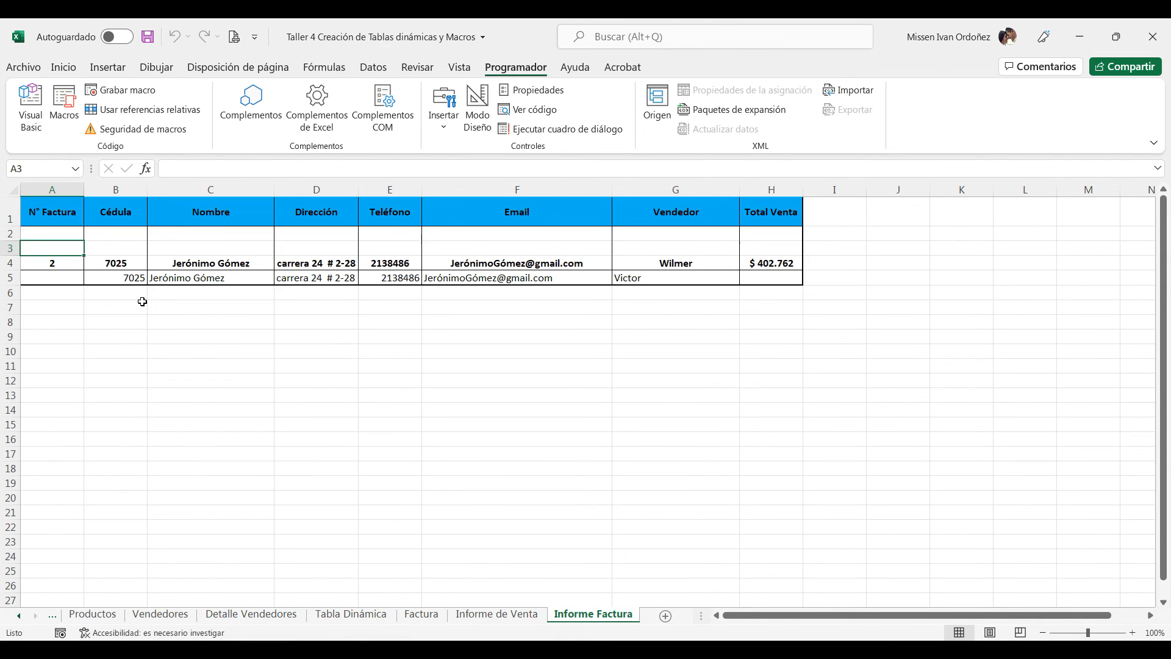
{"action": "left_click_drag", "start_coordinate": [56, 263], "coordinate": [761, 266]}
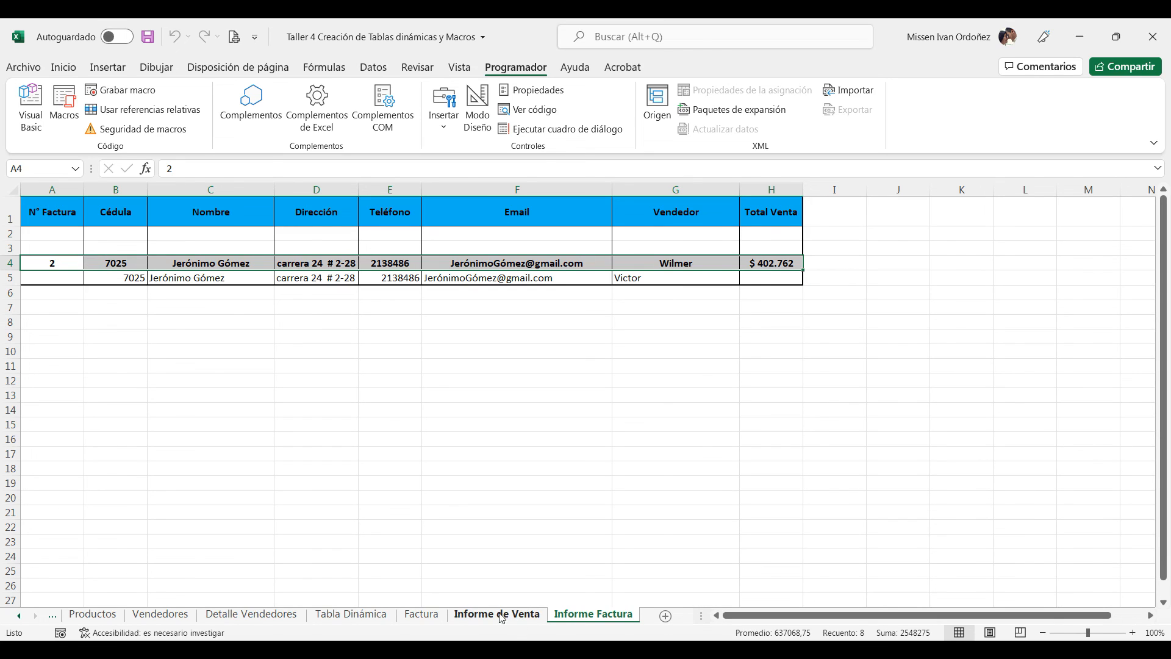
{"action": "left_click", "coordinate": [441, 614]}
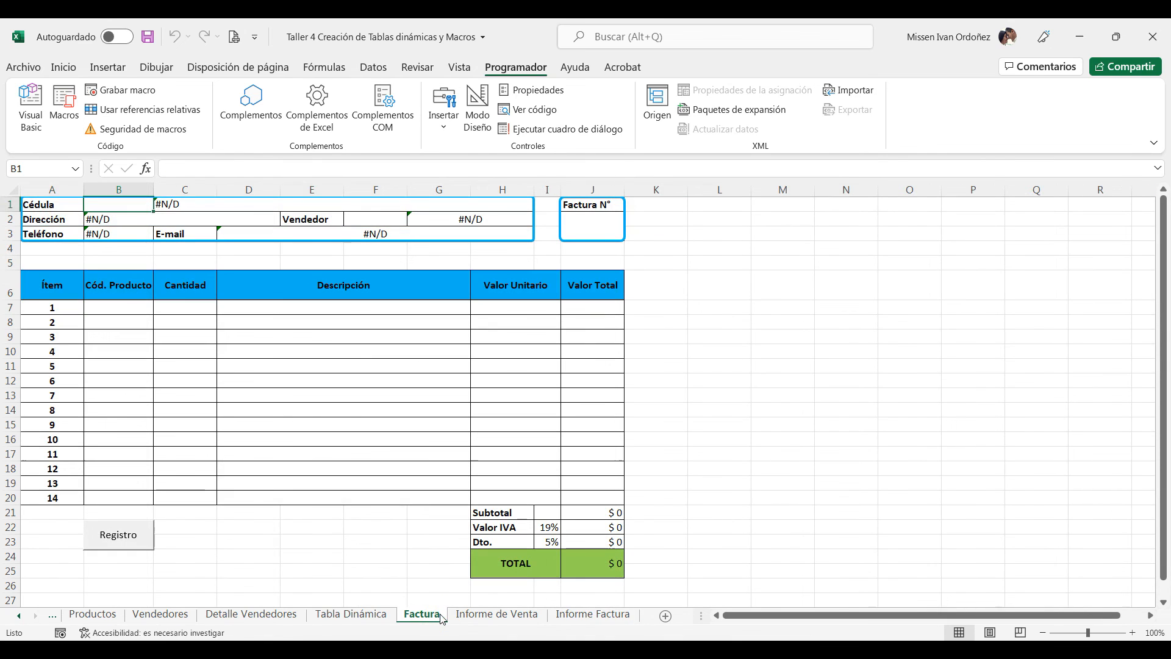
{"action": "left_click", "coordinate": [393, 480]}
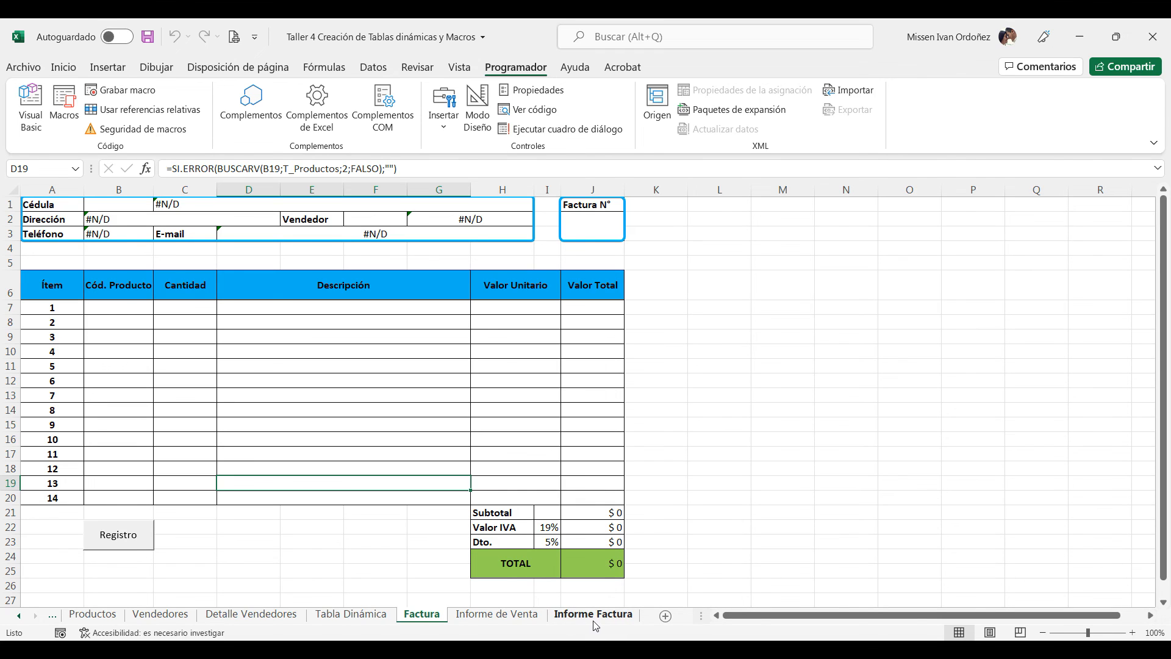
{"action": "left_click", "coordinate": [198, 539]}
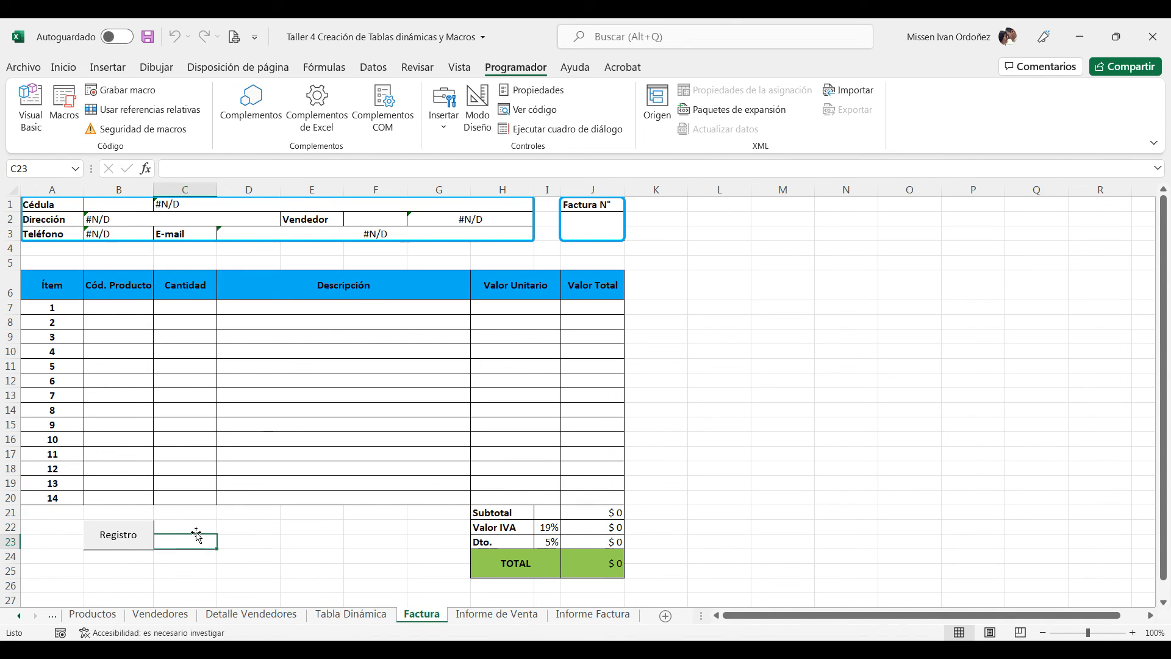
{"action": "left_click", "coordinate": [229, 542]}
{"action": "left_click_drag", "start_coordinate": [229, 542], "coordinate": [385, 549]}
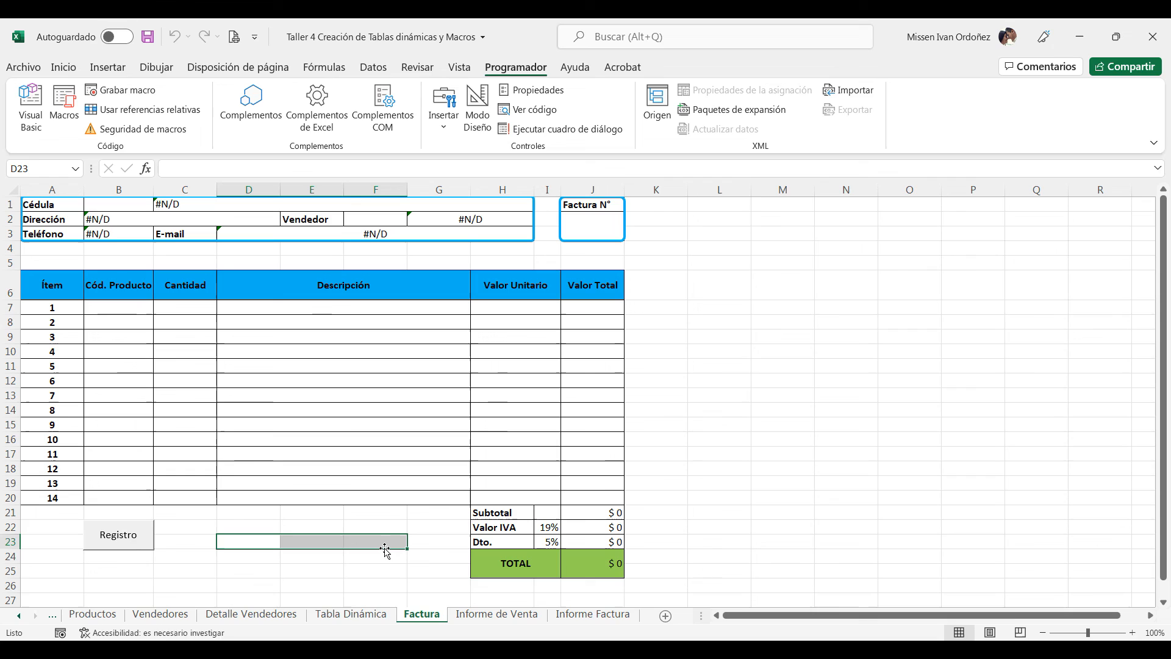
{"action": "left_click", "coordinate": [235, 542]}
{"action": "left_click_drag", "start_coordinate": [235, 542], "coordinate": [371, 578]}
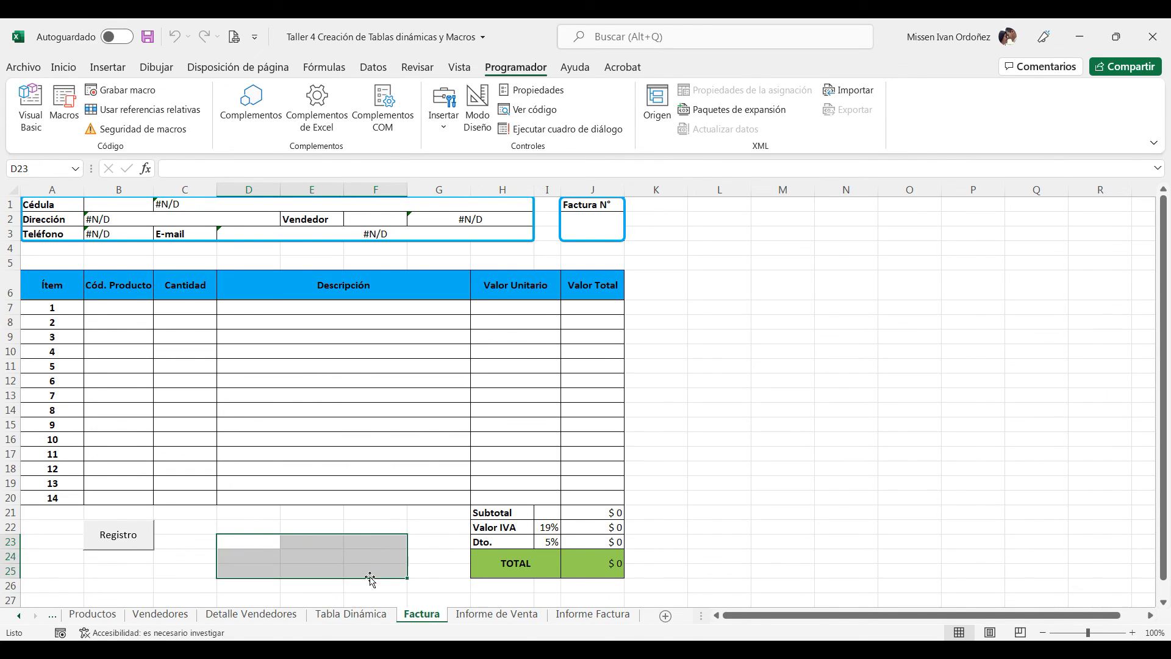
{"action": "left_click", "coordinate": [248, 541]}
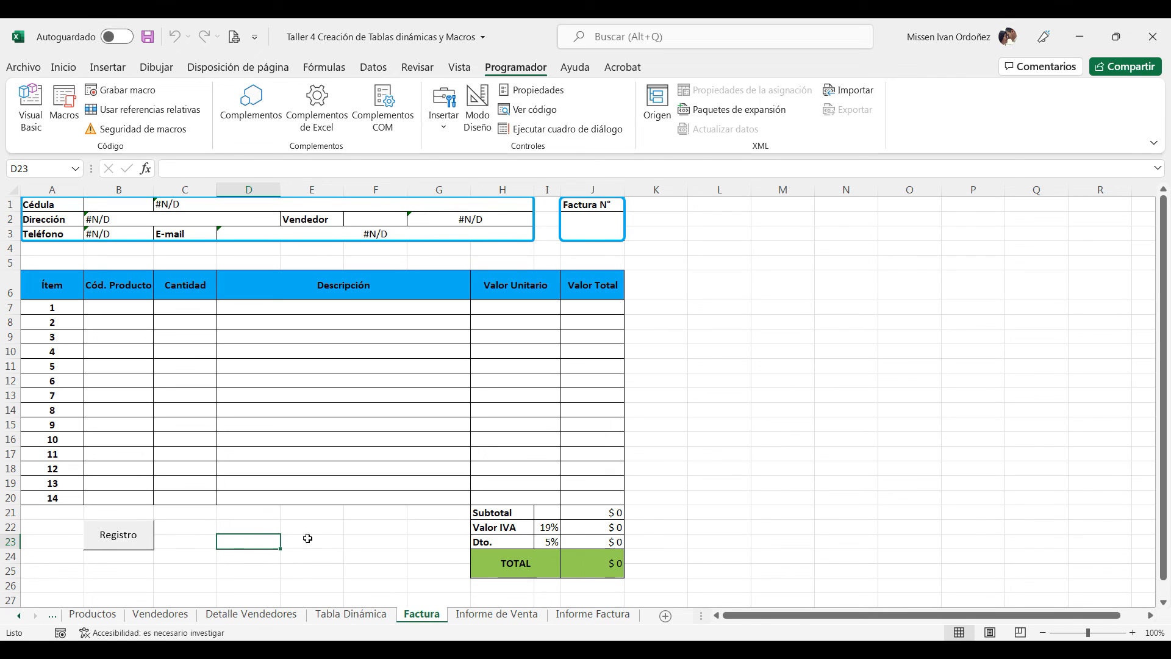
{"action": "key", "text": "alt+Tab"}
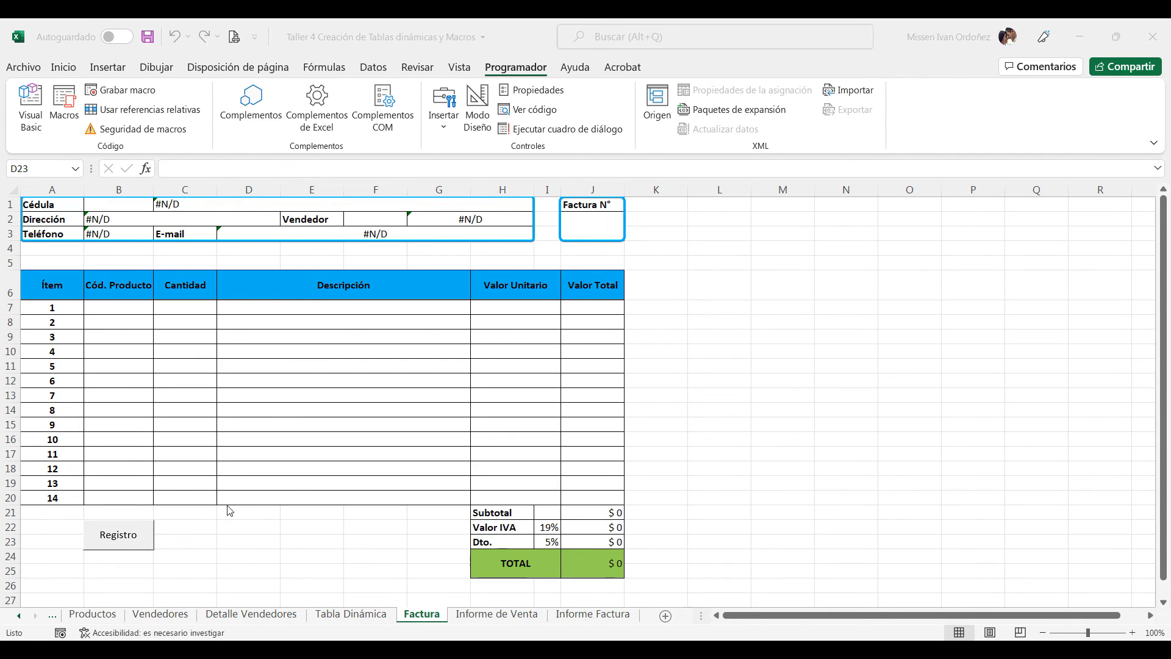
{"action": "left_click", "coordinate": [229, 541]}
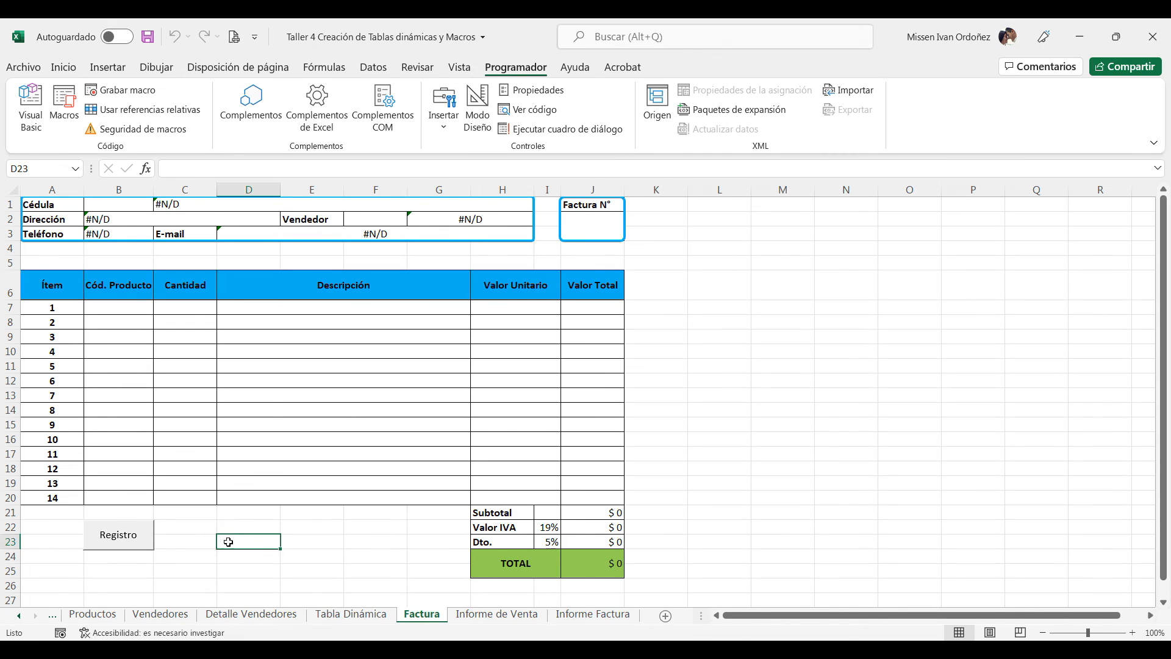
- Save the workbook in the Evidencias Excel 2016 folder as Libro de Excel habilitado para macros, keeping the name Taller 4 Creación de Tablas dinámicas y Macros
{"action": "left_click", "coordinate": [25, 68]}
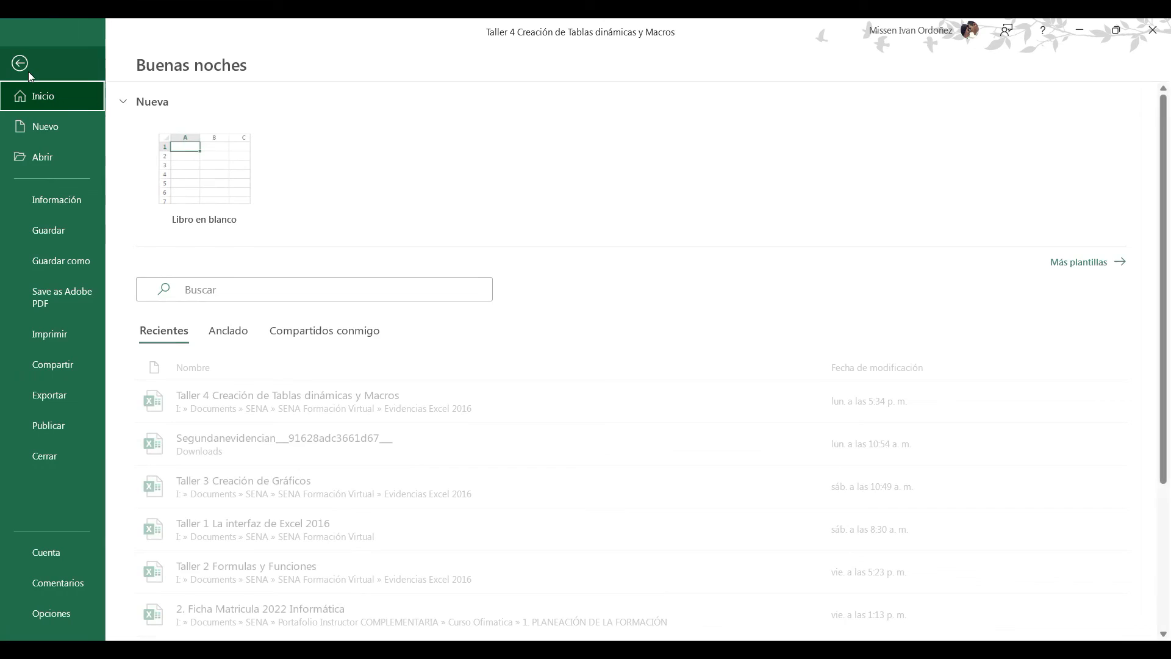
{"action": "left_click", "coordinate": [23, 71]}
{"action": "left_click", "coordinate": [22, 70]}
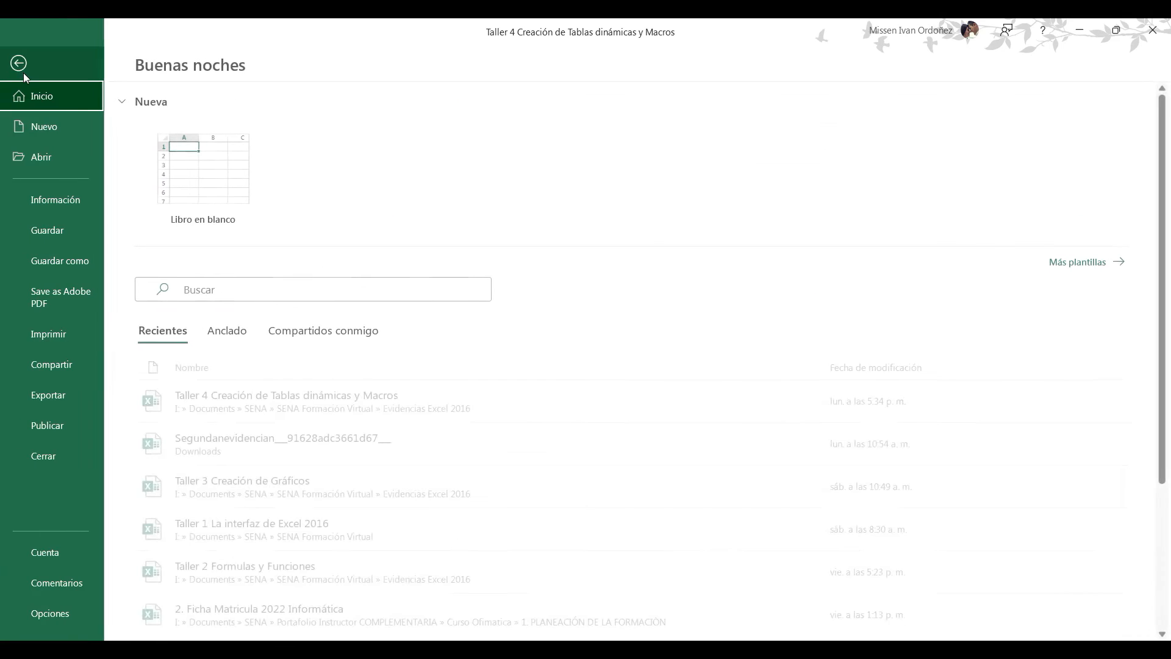
{"action": "left_click", "coordinate": [57, 261]}
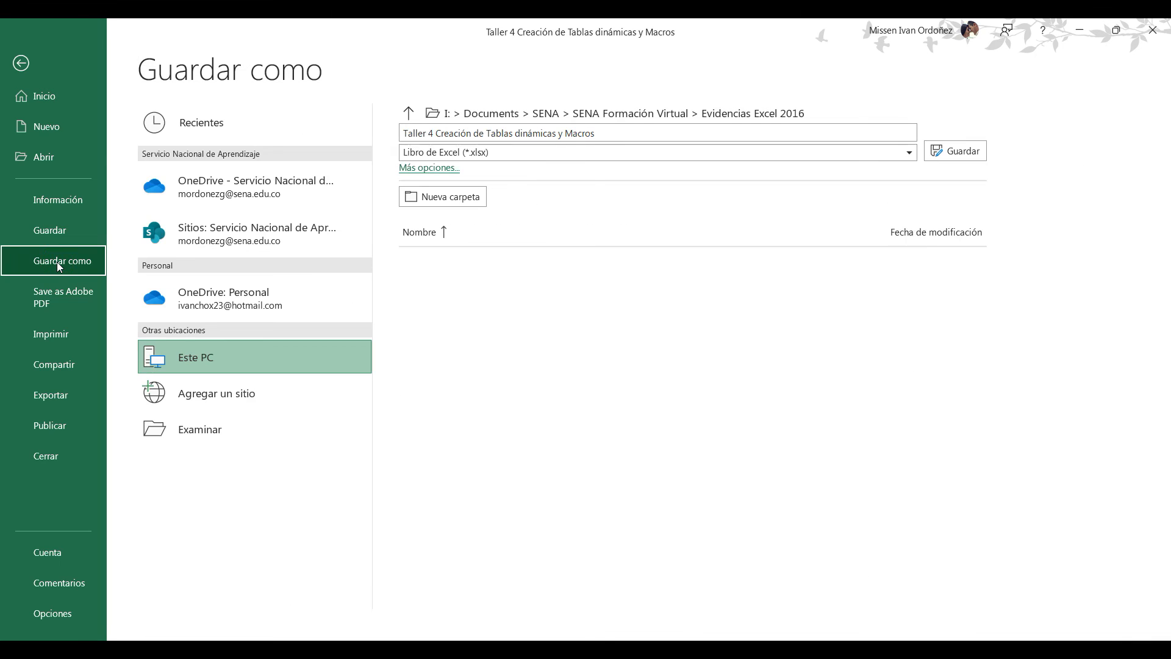
{"action": "left_click", "coordinate": [201, 430]}
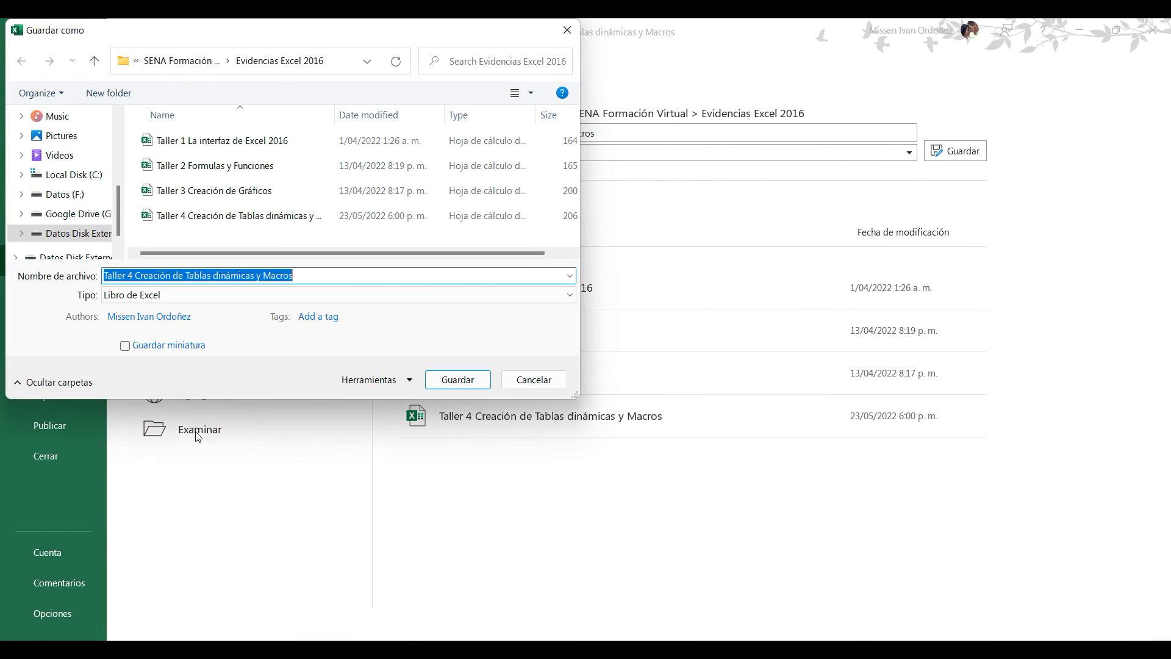
{"action": "left_click", "coordinate": [105, 273]}
{"action": "left_click_drag", "start_coordinate": [106, 274], "coordinate": [55, 278]}
{"action": "left_click", "coordinate": [327, 278]}
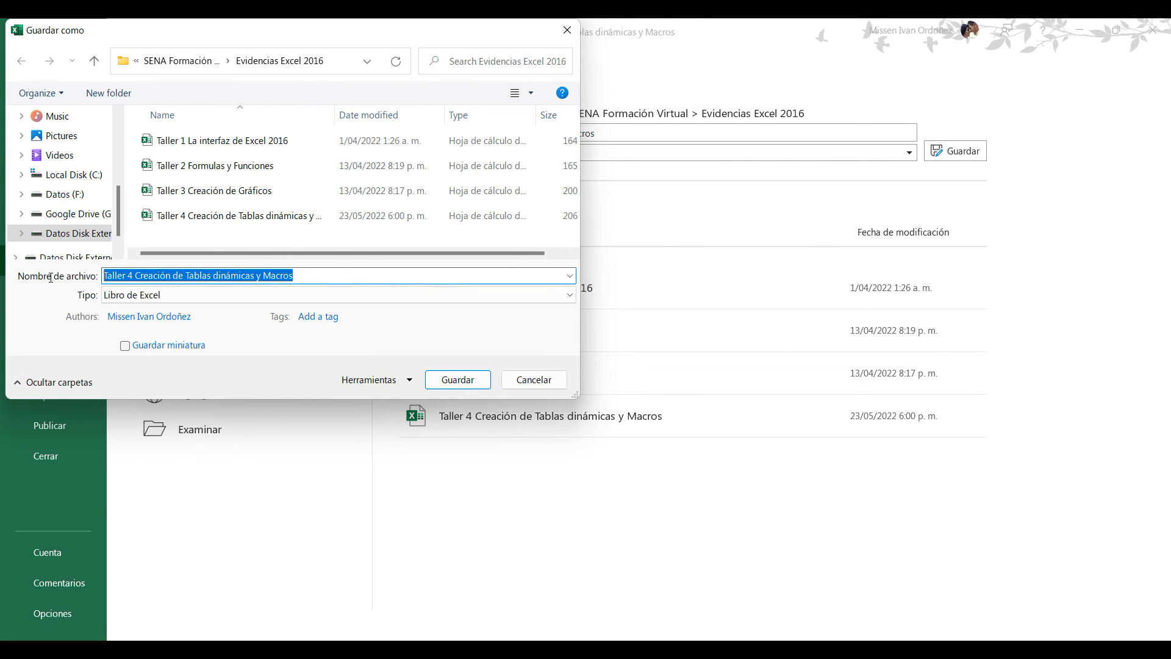
{"action": "left_click", "coordinate": [129, 296]}
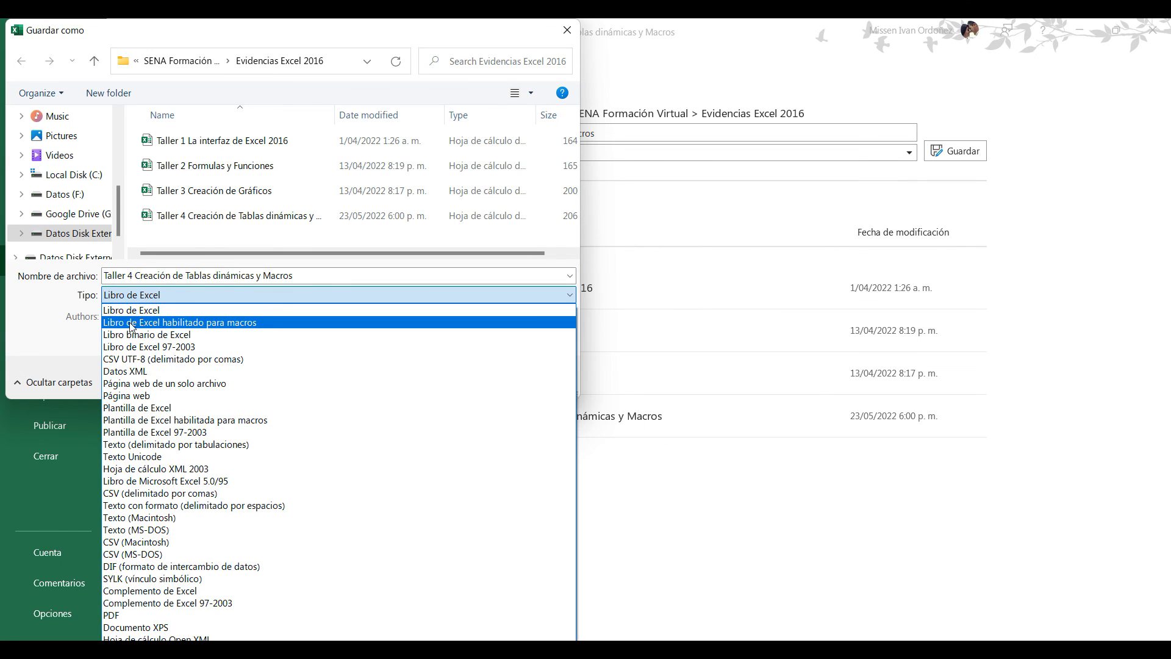
{"action": "left_click", "coordinate": [182, 323]}
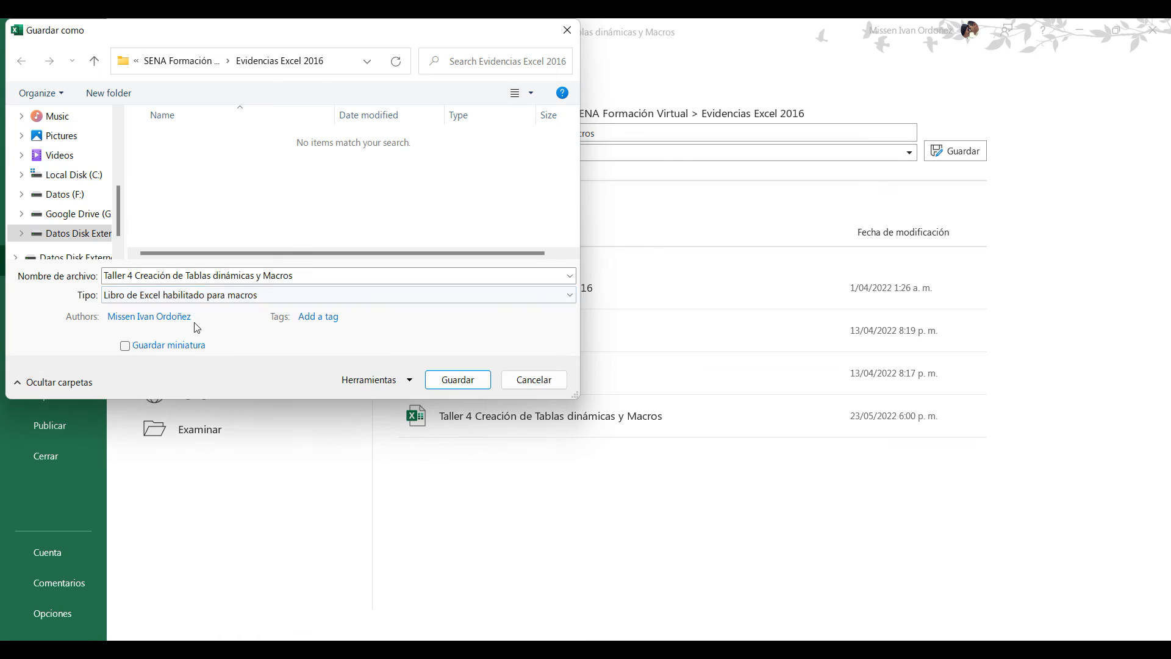
{"action": "left_click", "coordinate": [458, 380]}
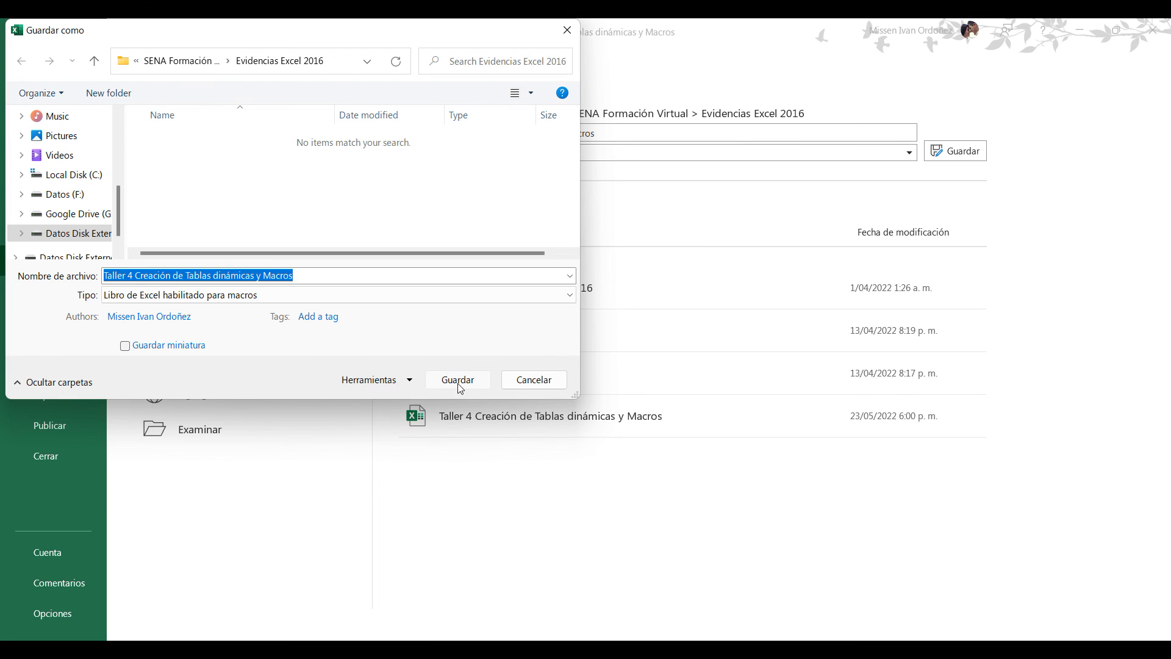
{"action": "left_click", "coordinate": [461, 384]}
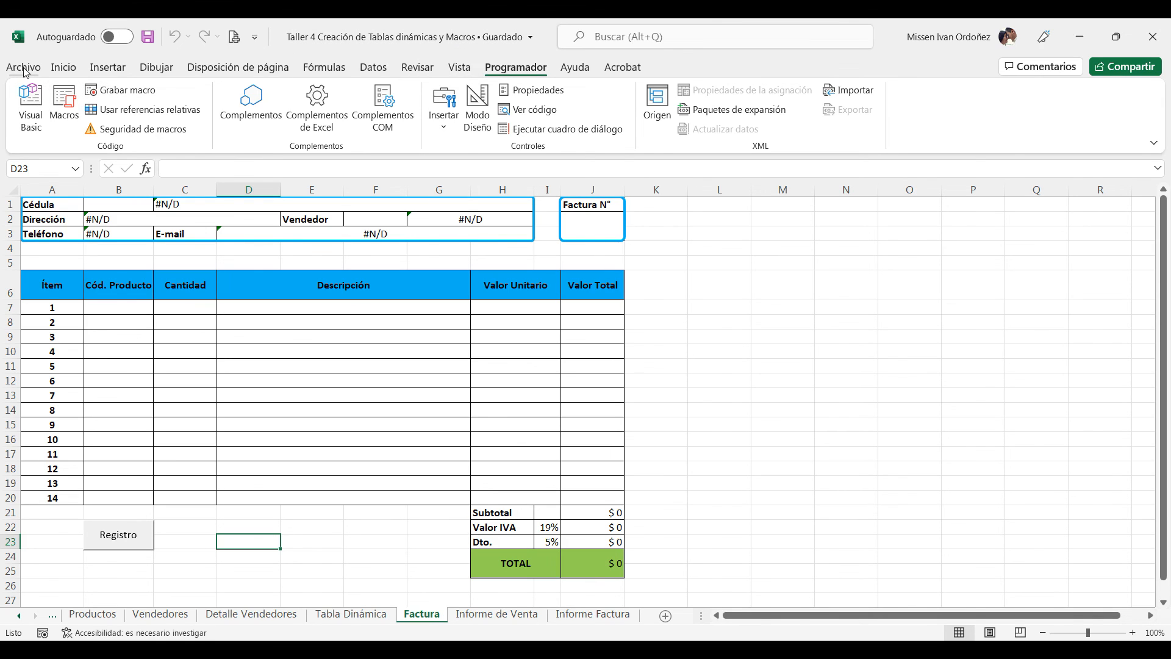
- Switch to TallerAA4_Excel.pdf in Adobe Acrobat and read instruction 6 on page 3 about creating and describing a macro
{"action": "left_click", "coordinate": [55, 69]}
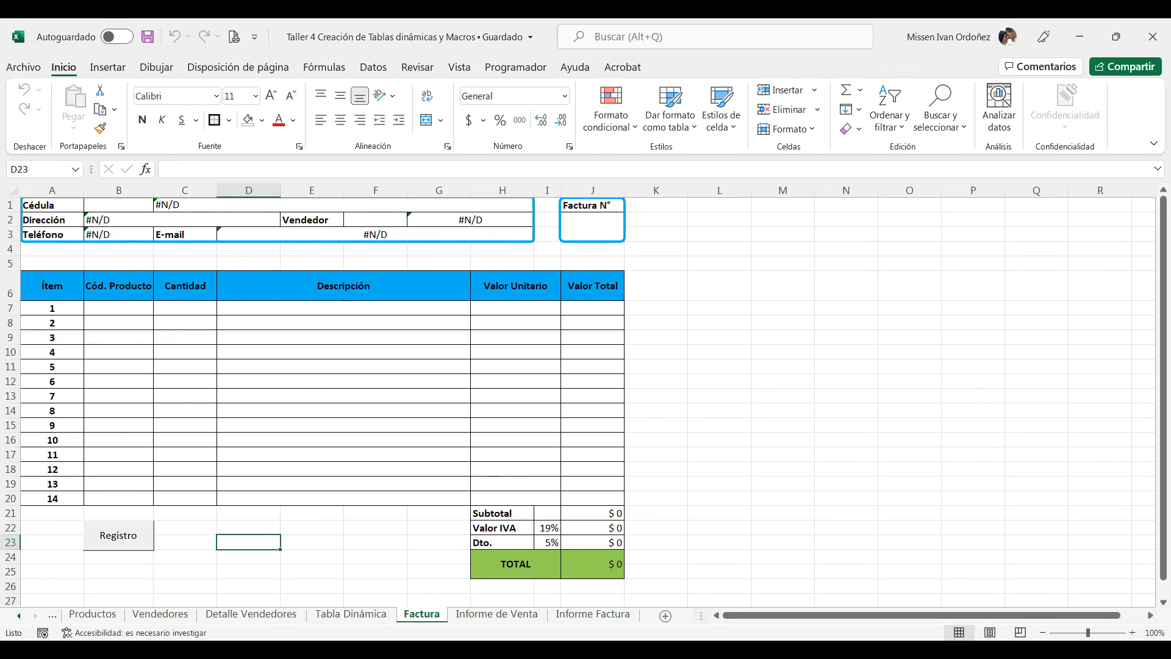
{"action": "key", "text": "alt+Tab"}
{"action": "left_click", "coordinate": [583, 459]}
{"action": "left_click", "coordinate": [1091, 204]}
{"action": "scroll", "coordinate": [1105, 188], "scroll_direction": "down", "scroll_amount": 20}
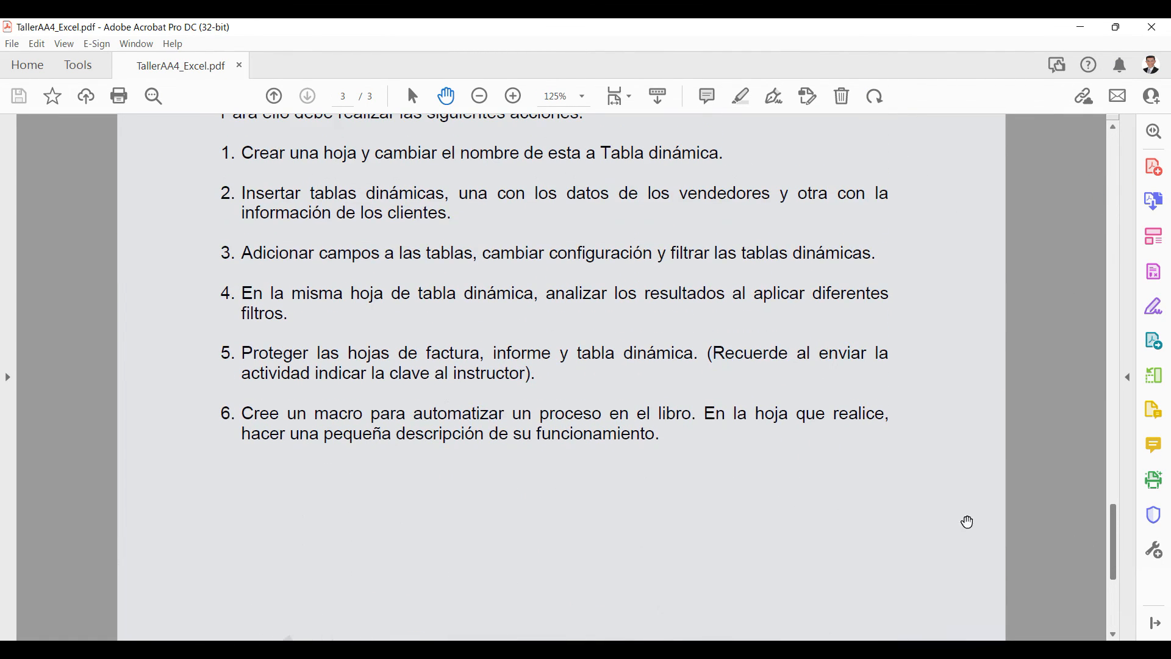
{"action": "left_click_drag", "start_coordinate": [243, 414], "coordinate": [662, 436]}
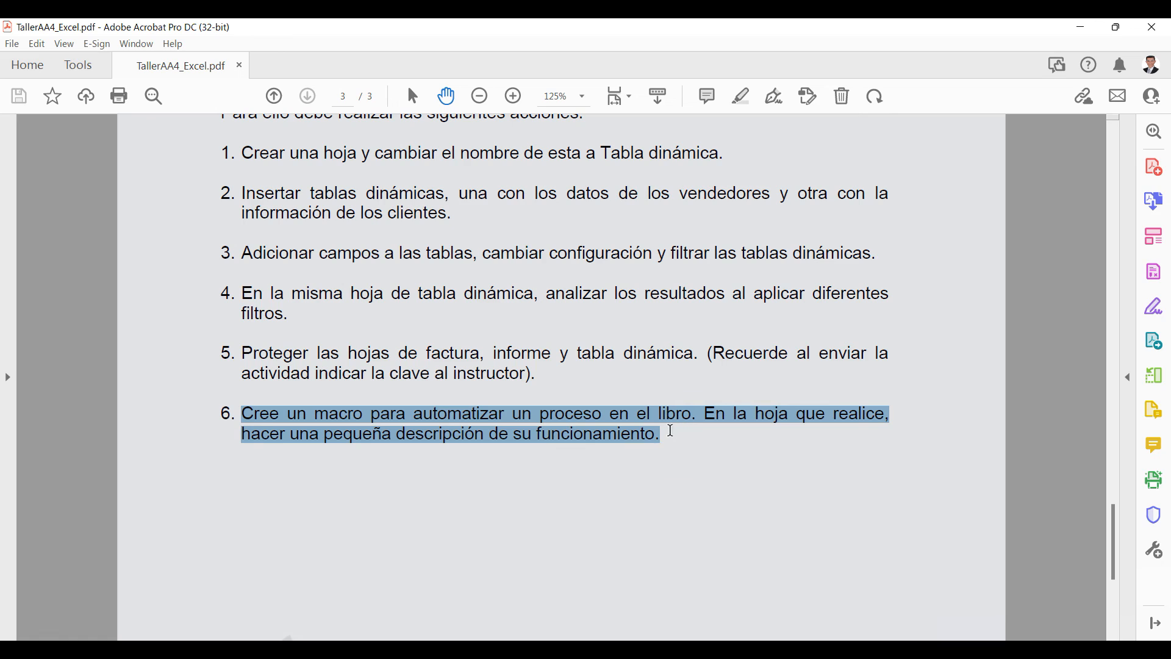
{"action": "left_click", "coordinate": [667, 433]}
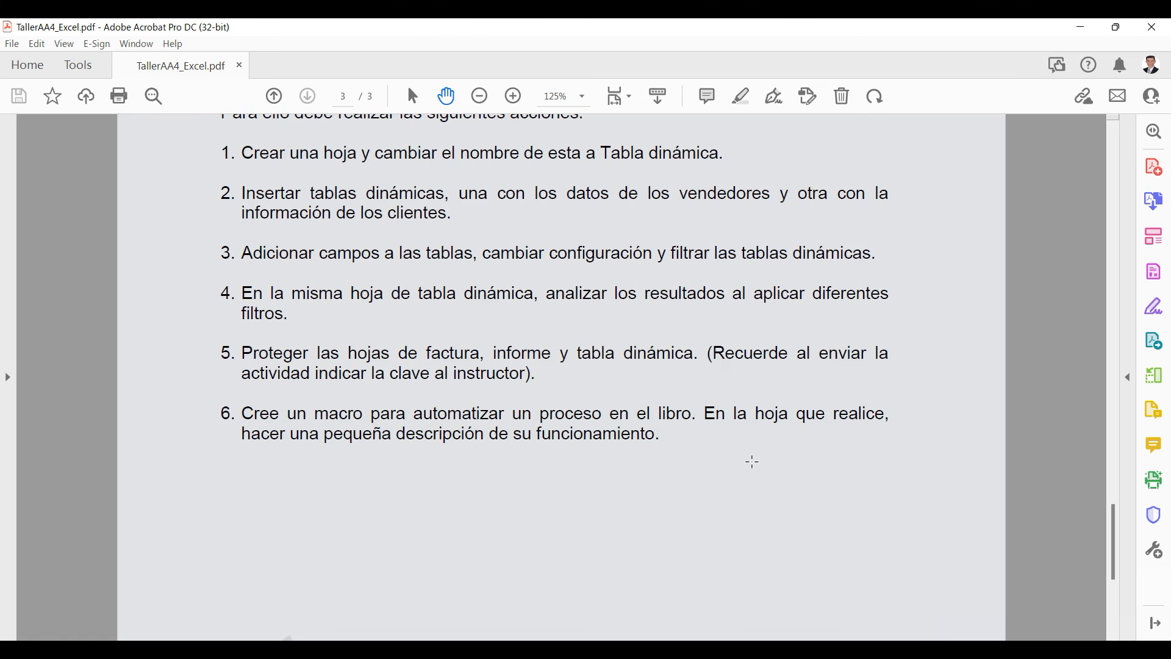